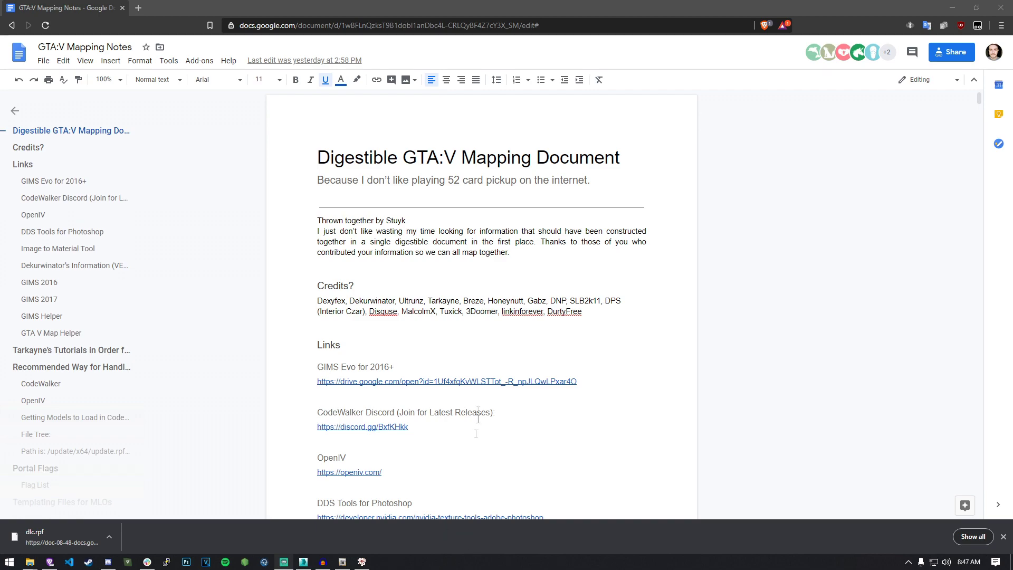
Examine the required downloads for starting a first interior in the GTA:V Mapping Notes document
scroll(477, 417, "down", 10)
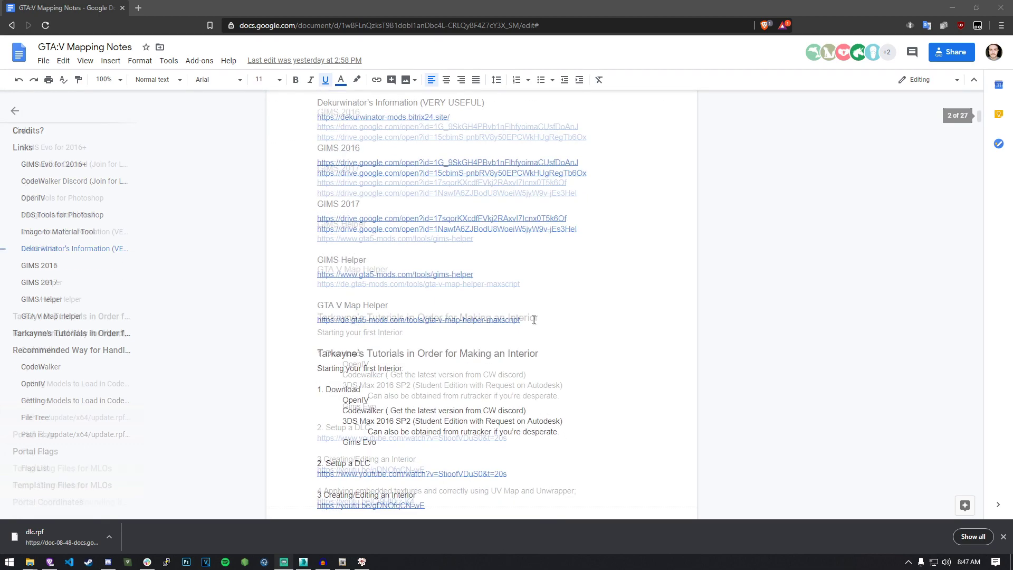
scroll(533, 317, "down", 4)
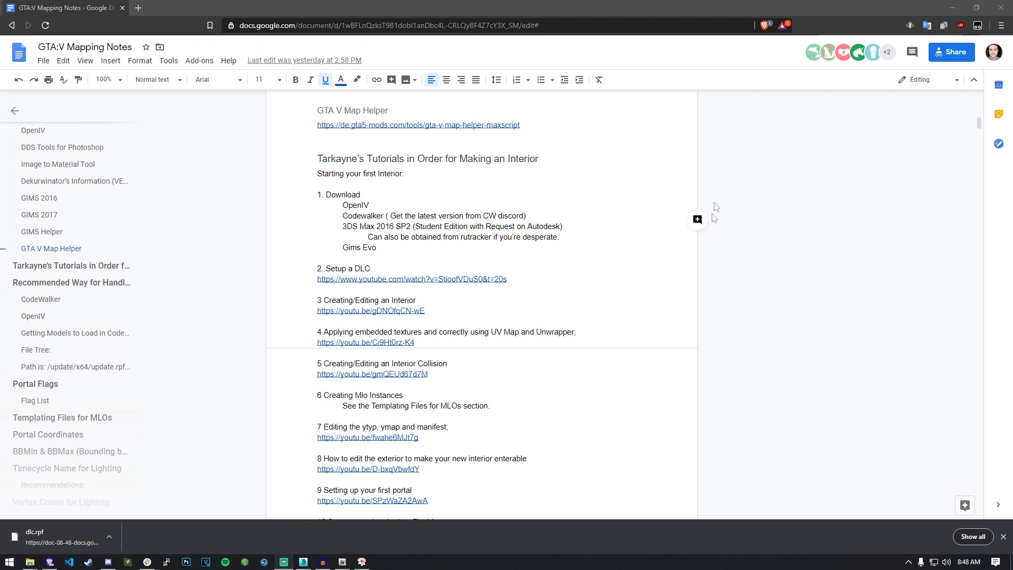
left_click_drag(297, 216, 447, 217)
left_click(519, 216)
left_click(952, 7)
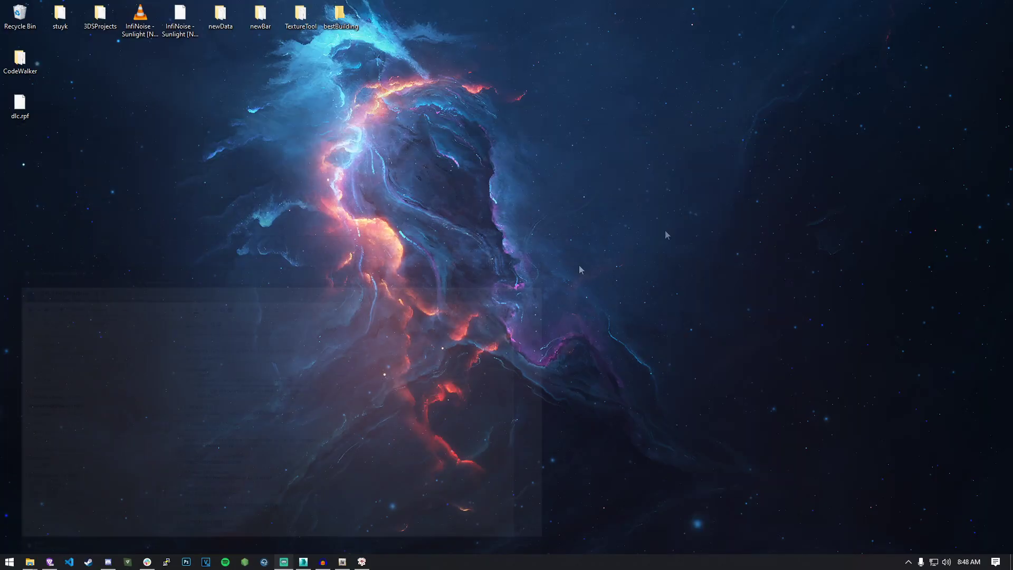
Switch to CodeWalker and examine the street buildings and the entity selection options
left_click(361, 561)
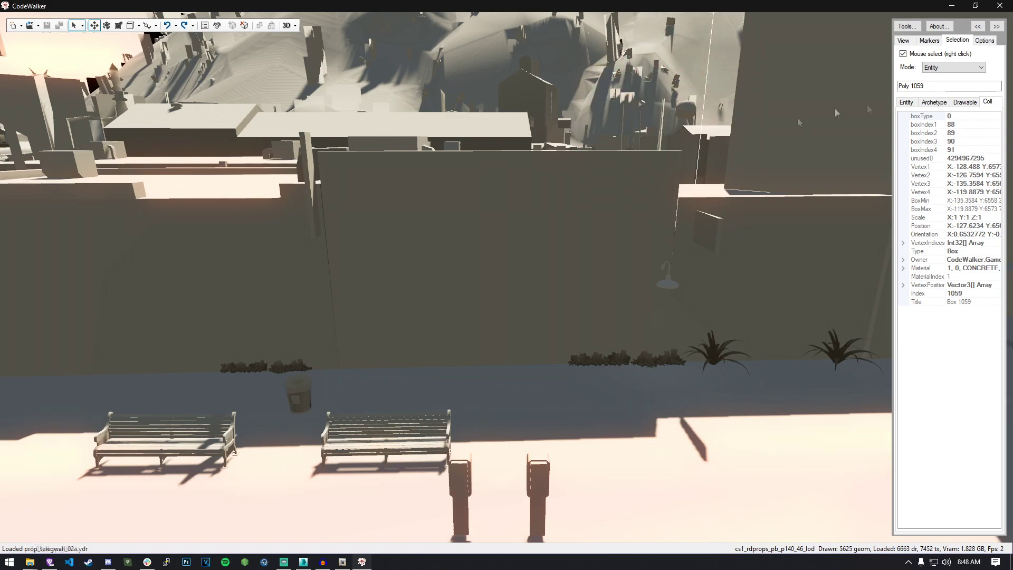
left_click(949, 67)
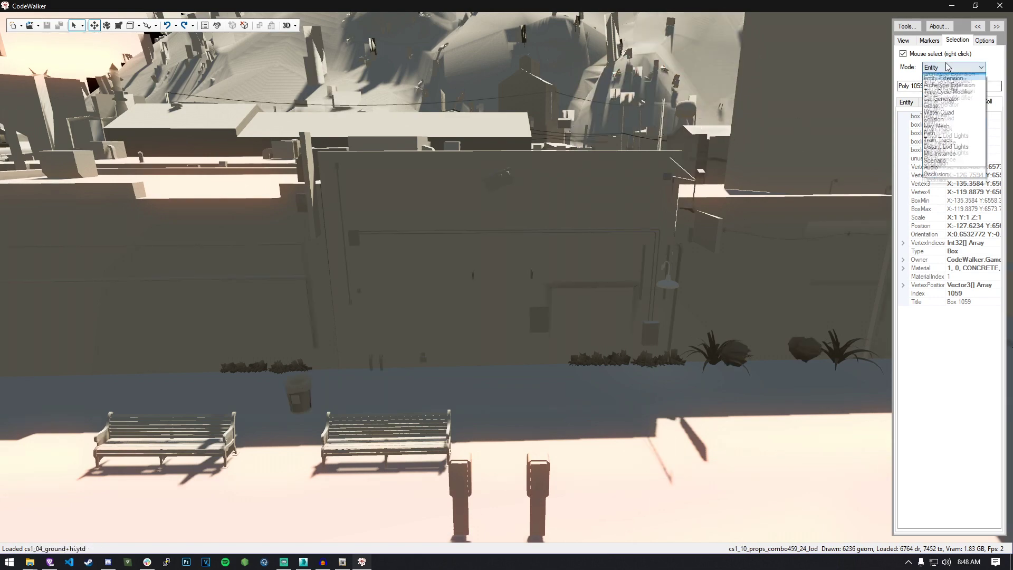
left_click(944, 67)
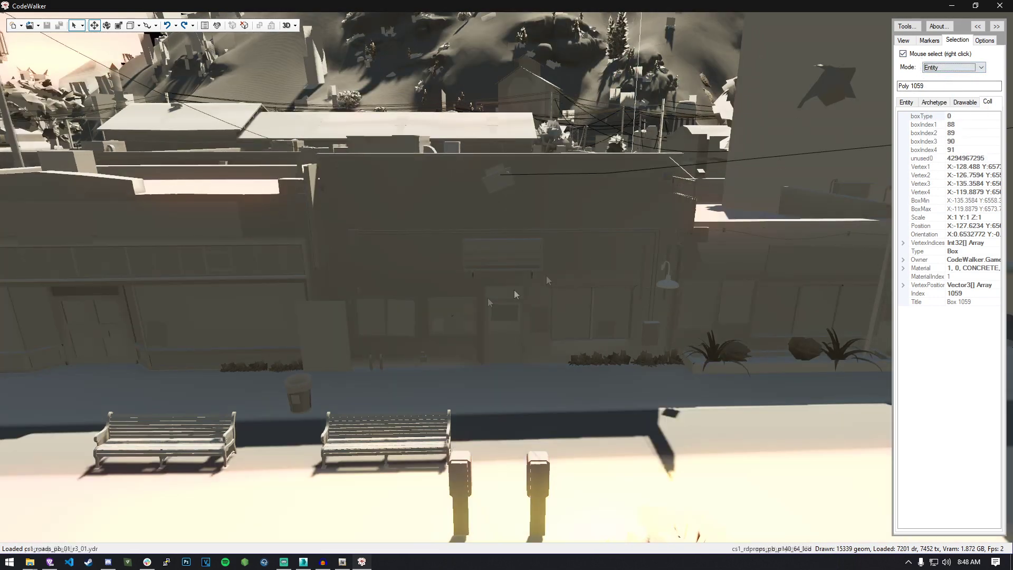
scroll(580, 325, "down", 5)
scroll(580, 325, "down", 2)
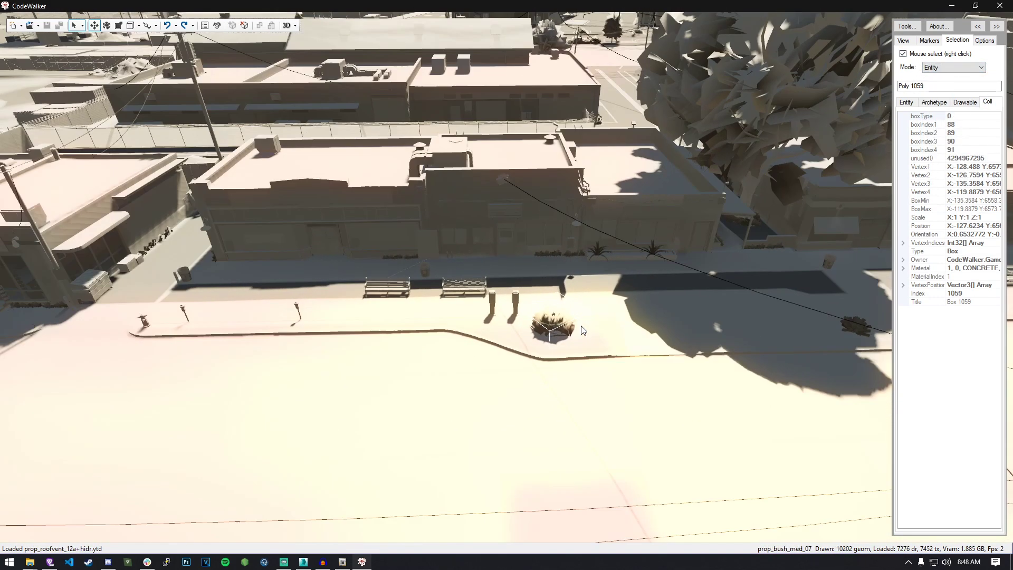
right_click(529, 276)
left_click_drag(506, 296, 765, 238)
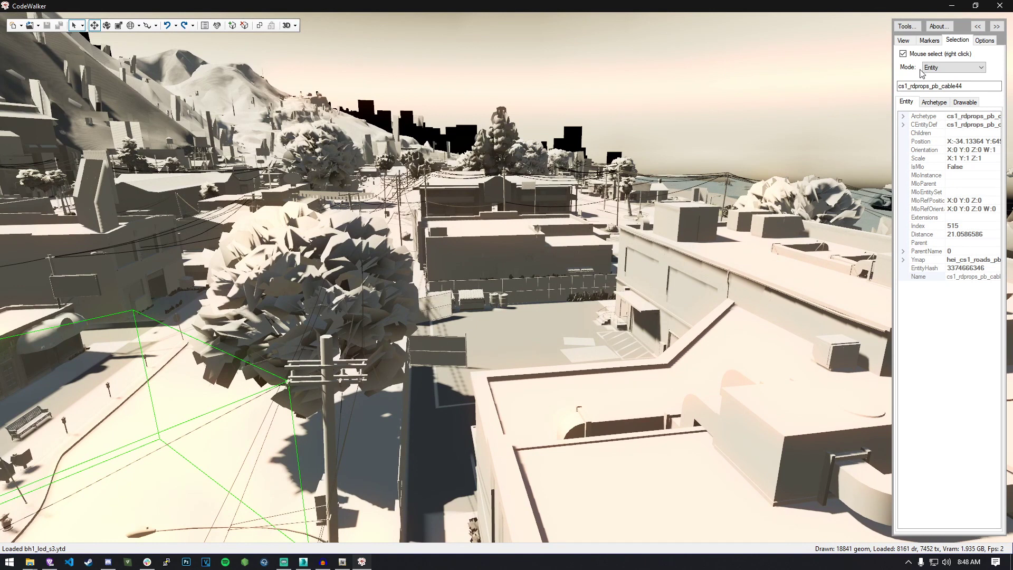
left_click(903, 40)
left_click(956, 41)
left_click(983, 41)
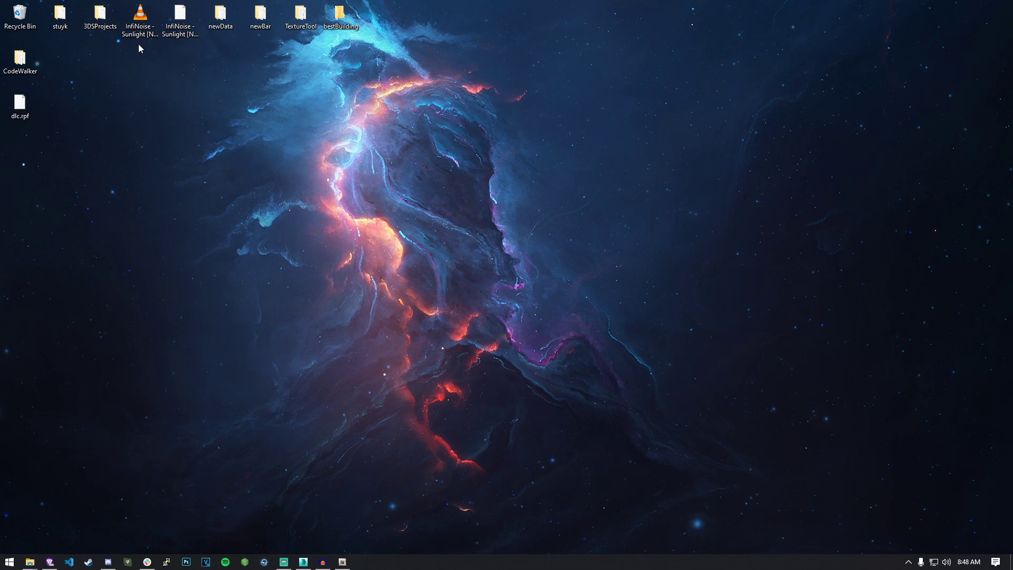
Launch CodeWalker.exe from the CodeWalker folder on the desktop and minimise the folder window
double_click(19, 59)
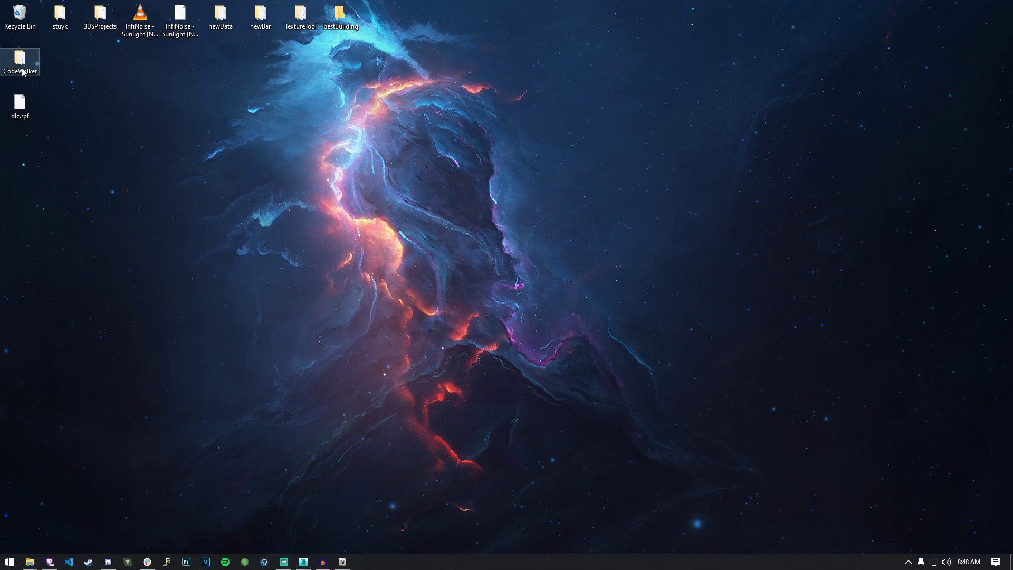
double_click(430, 197)
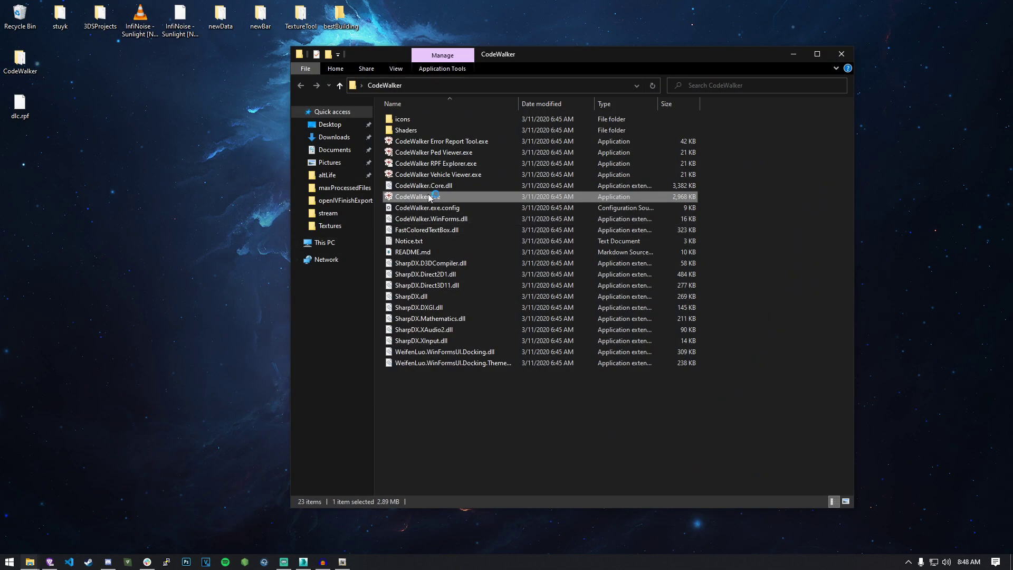
left_click(793, 55)
left_click_drag(223, 68, 372, 109)
right_click(28, 19)
left_click(70, 37)
left_click(546, 290)
left_click(710, 128)
left_click(690, 104)
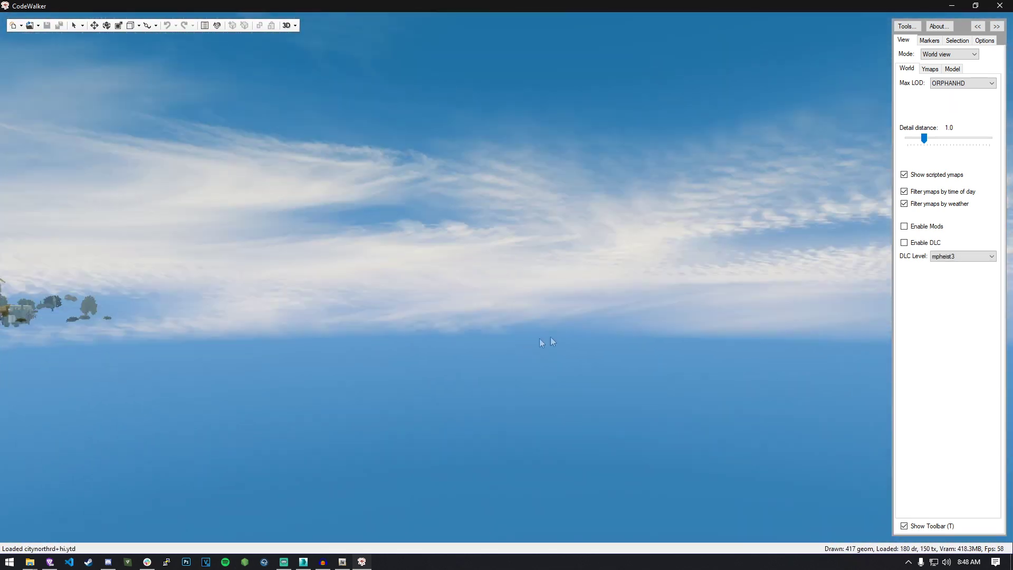
Fly the camera to the front of the yellow shop between the hardware store and Ray's Electronics
left_click_drag(539, 338, 506, 334)
key("w")
key("w")
key("w")
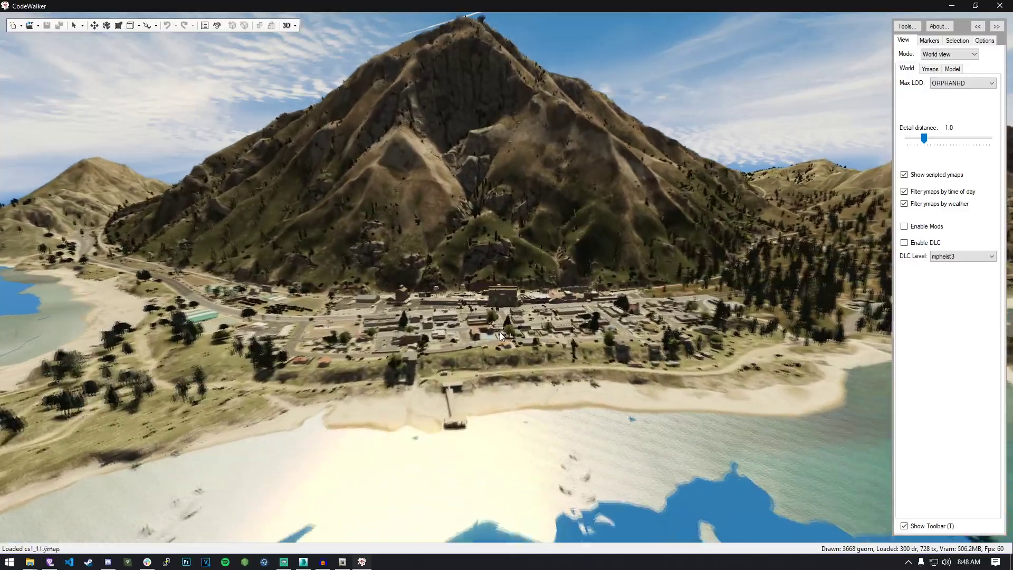
key("w")
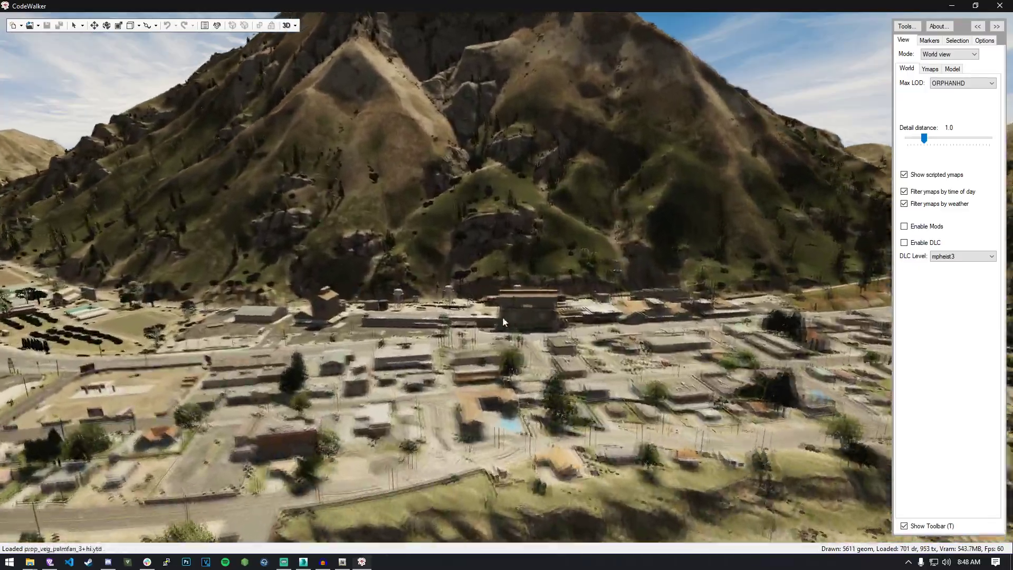
key("w")
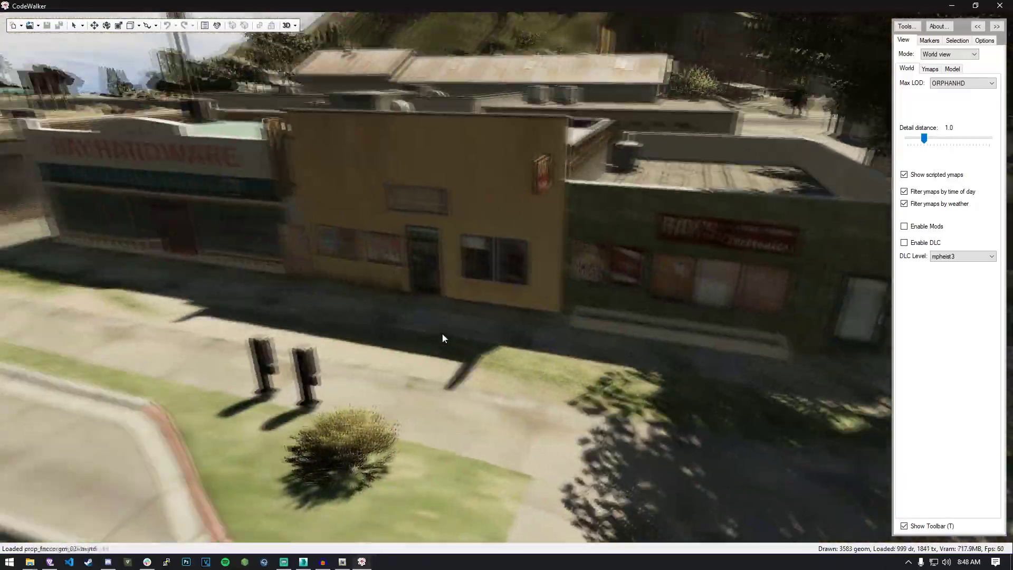
key("w")
left_click_drag(442, 334, 487, 334)
key("s")
key("w")
key("s")
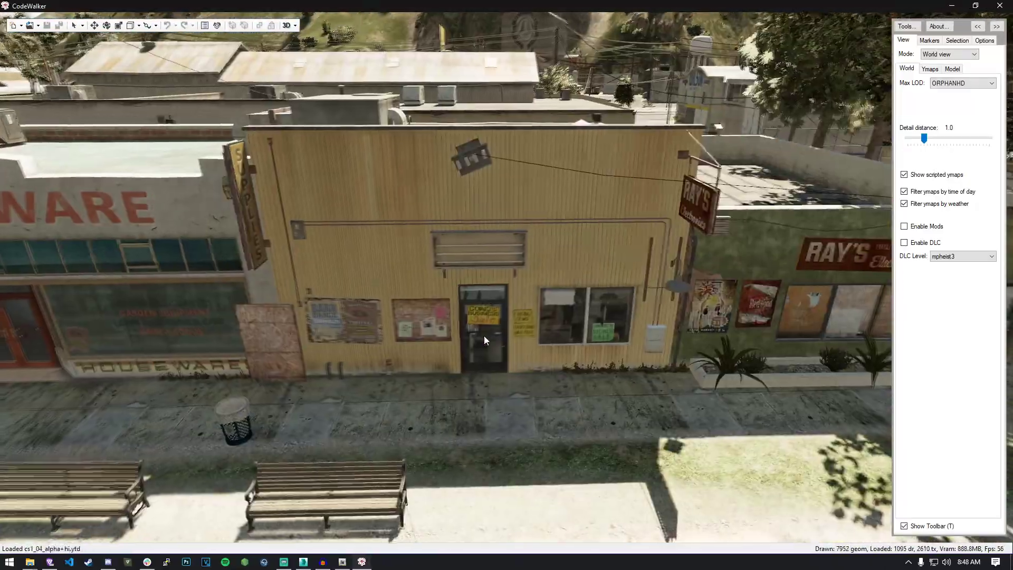
key("w")
left_click_drag(481, 331, 483, 357)
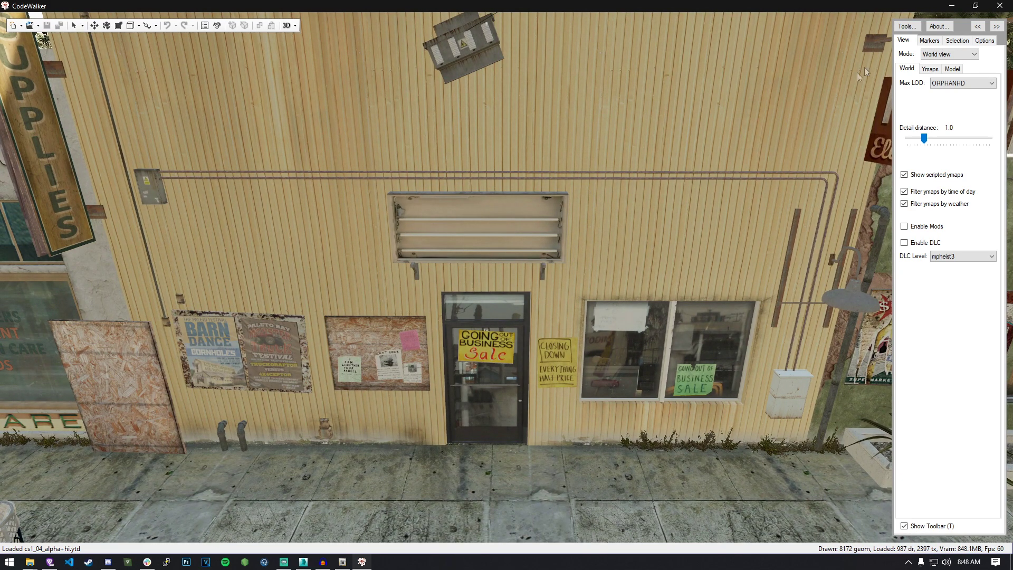
Enable mouse selection in Entity mode for picking objects in the world
left_click(939, 39)
left_click(907, 41)
left_click(954, 40)
left_click(904, 42)
left_click(952, 41)
left_click(930, 56)
key("s")
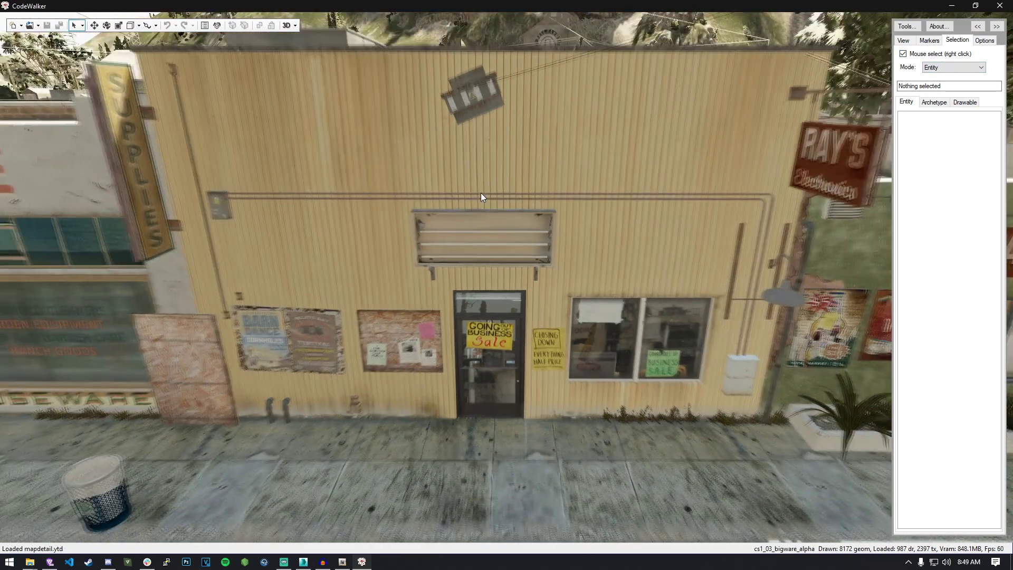
Switch to OpenIV, collapse the examplebuilding and stuyk folders, and examine the contents of dlcpacks
key("alt+Tab")
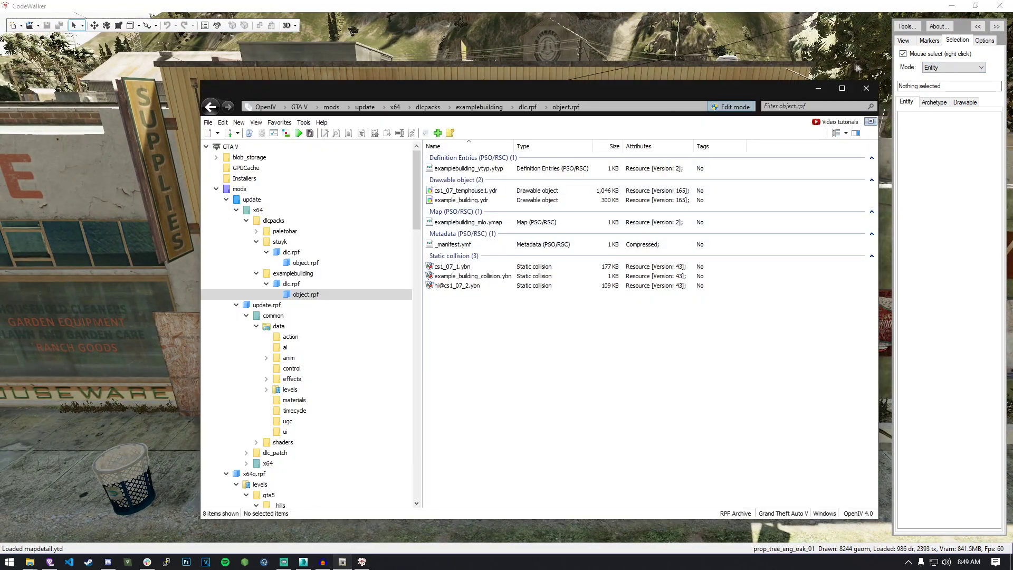
left_click(256, 273)
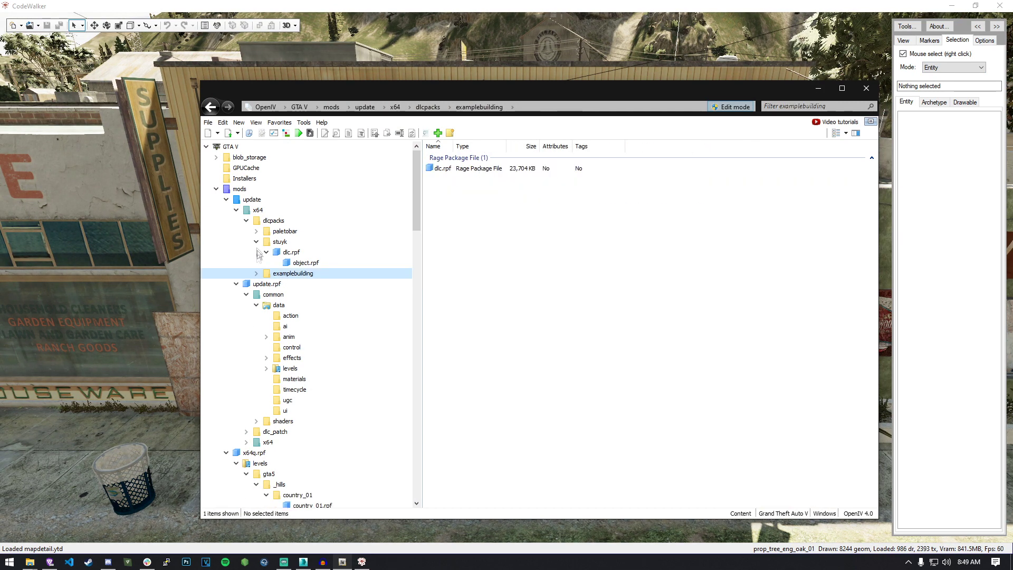
left_click(257, 242)
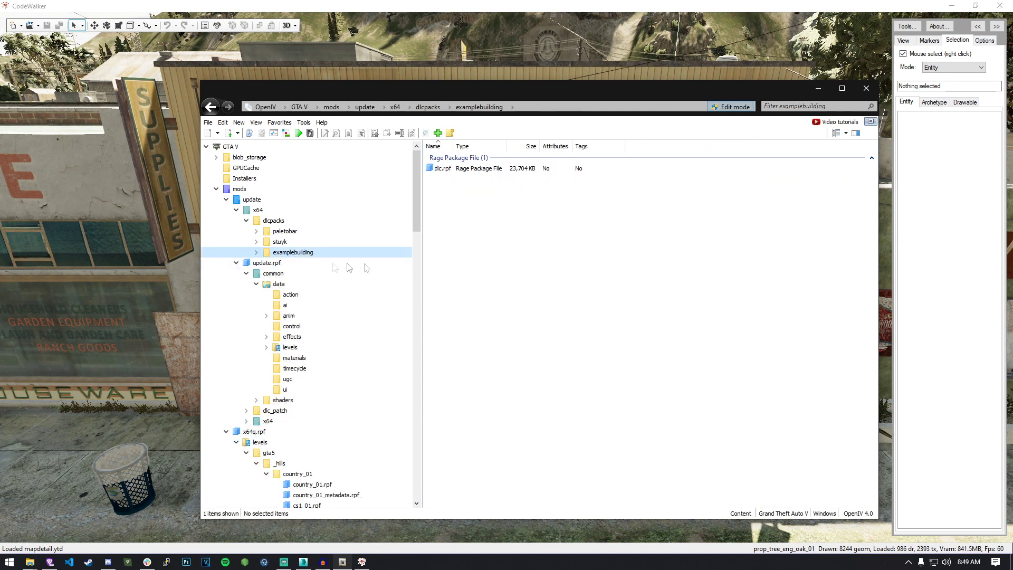
left_click(275, 221)
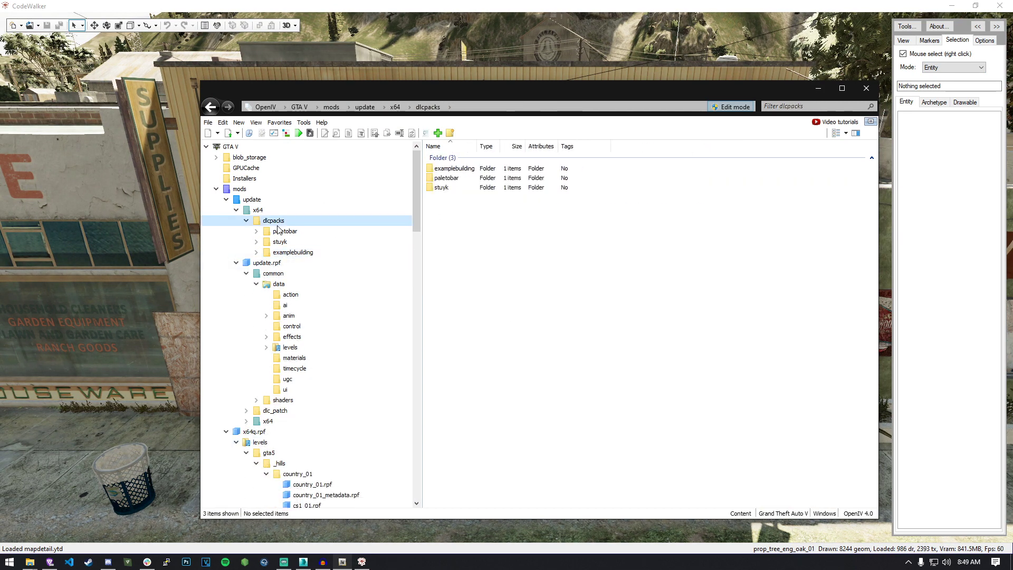
left_click(818, 88)
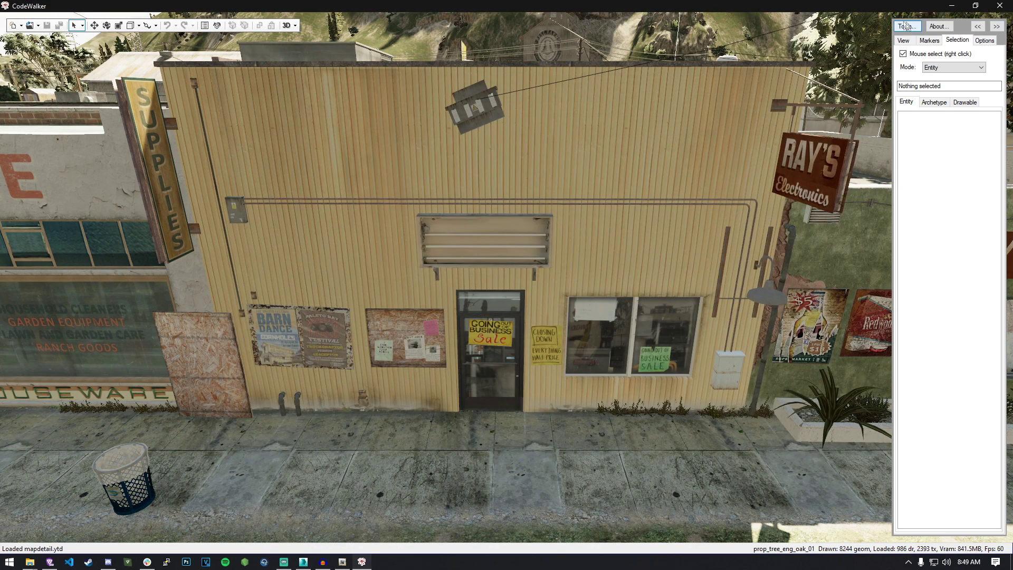
Examine the control key bindings and advanced settings in CodeWalker, and close the settings
left_click(909, 26)
left_click(925, 178)
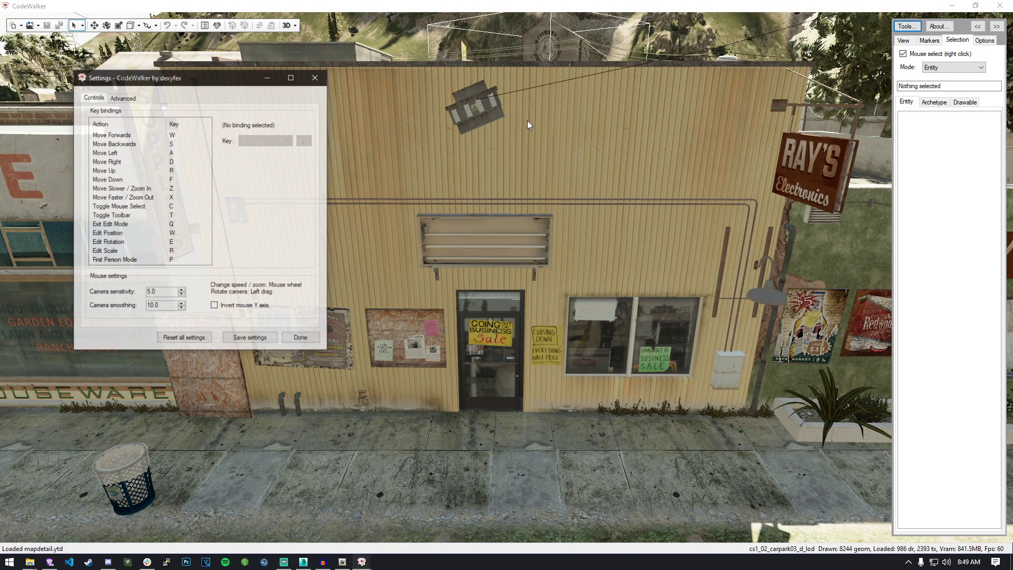
left_click(121, 97)
left_click(316, 77)
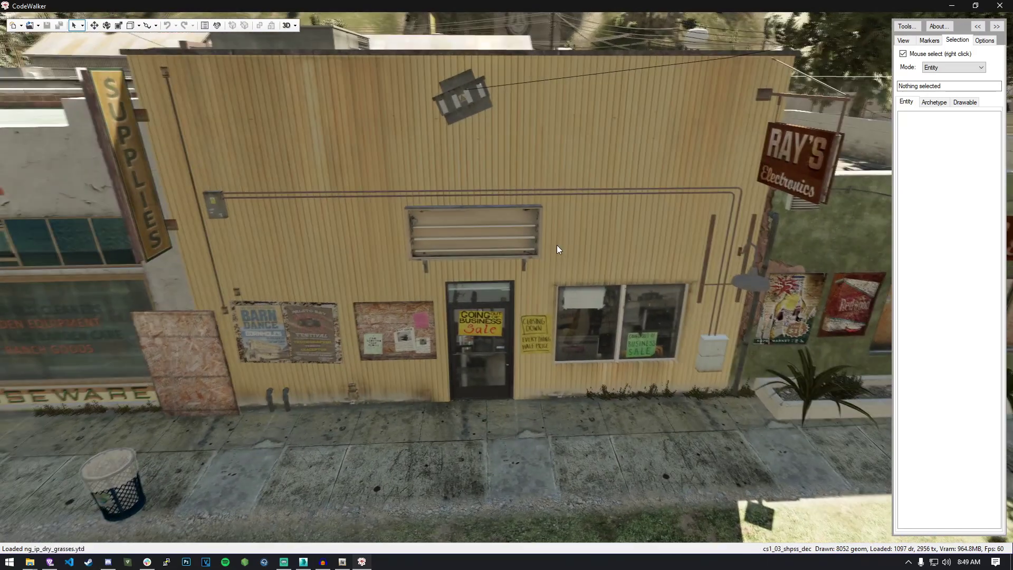
Try raising the prop_rub_litter_03b entity at the yellow shop, and undo the move
right_click(549, 232)
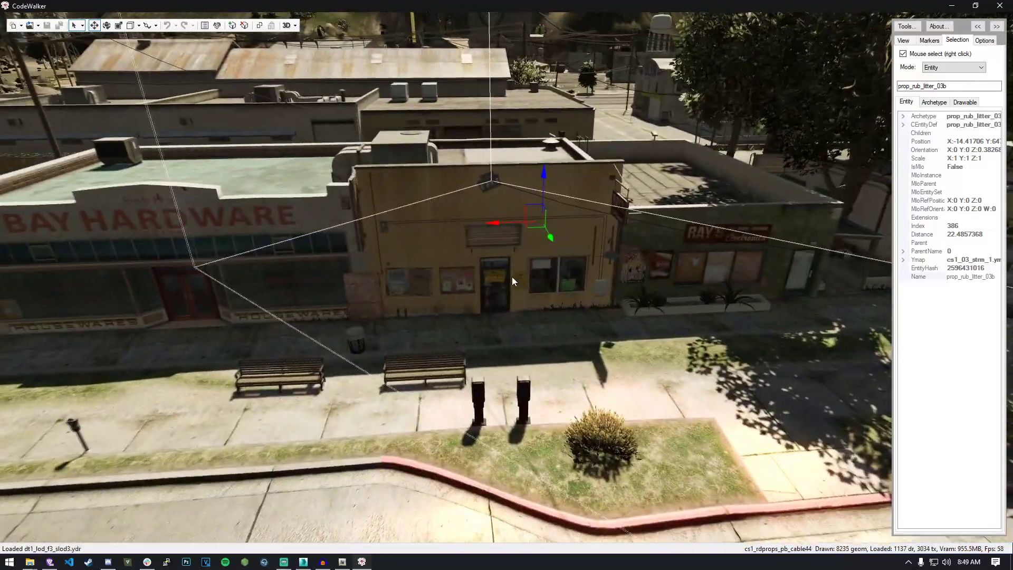
key("s")
mouse_move(512, 276)
left_mouse_down()
mouse_move(535, 321)
mouse_move(577, 247)
mouse_move(535, 266)
mouse_move(505, 265)
left_mouse_up()
key("w")
key("w")
key("w")
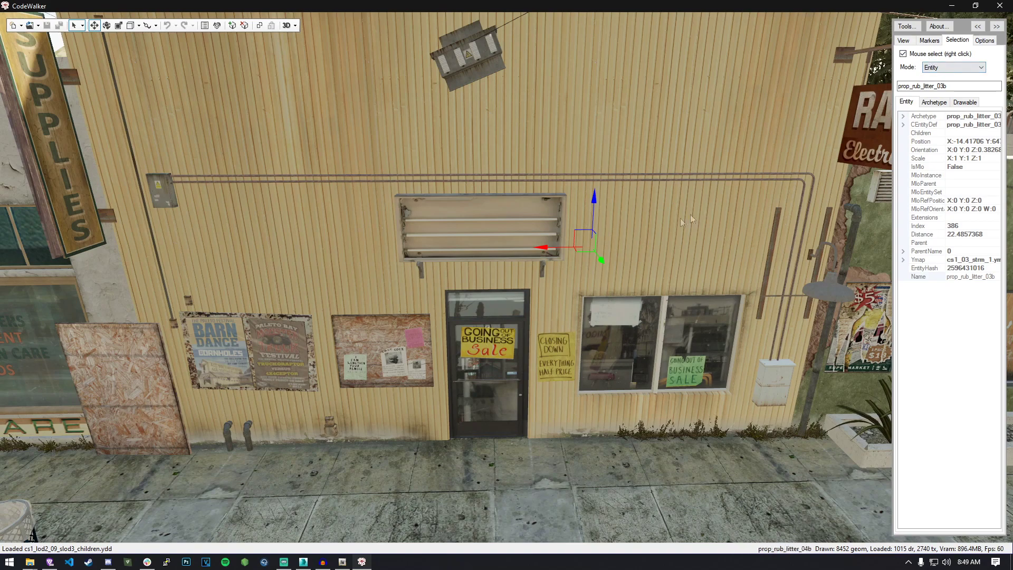
key("s")
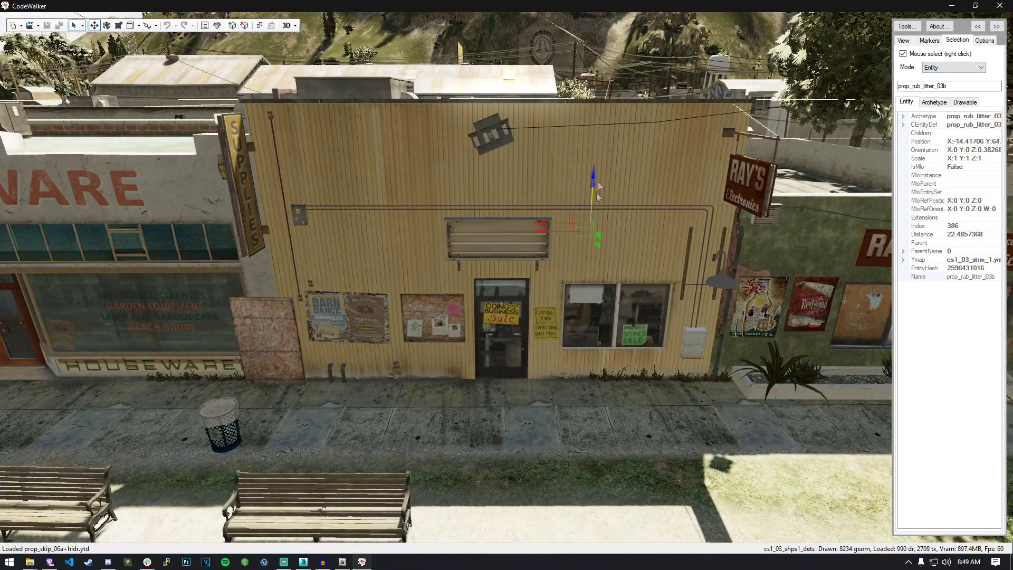
left_click_drag(595, 192, 614, 47)
key("ctrl+z")
Raise the cs1_03_shps1_dets wall details entity above the yellow shop's roof and delete it
right_click(502, 339)
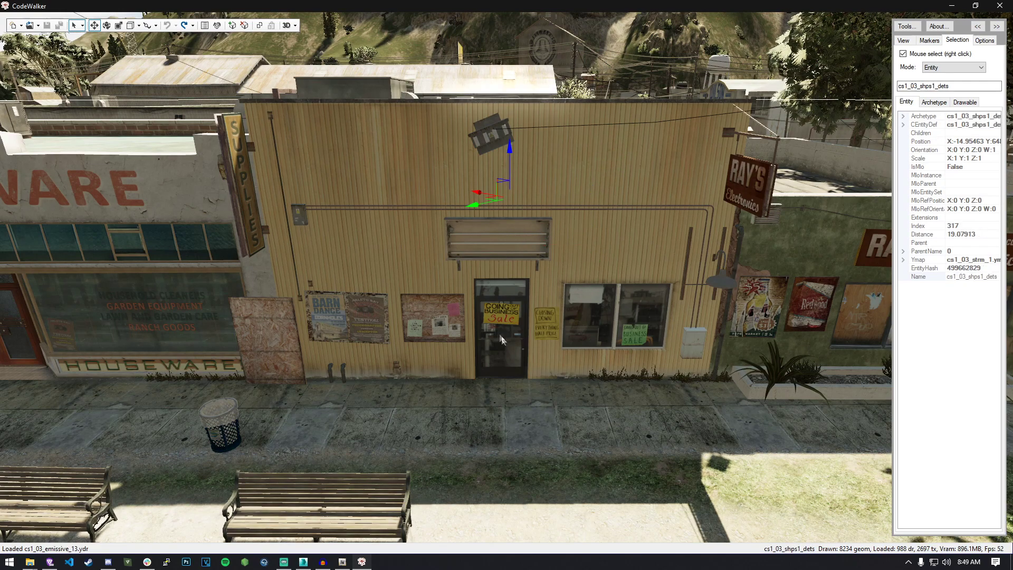
left_click_drag(513, 185, 530, 59)
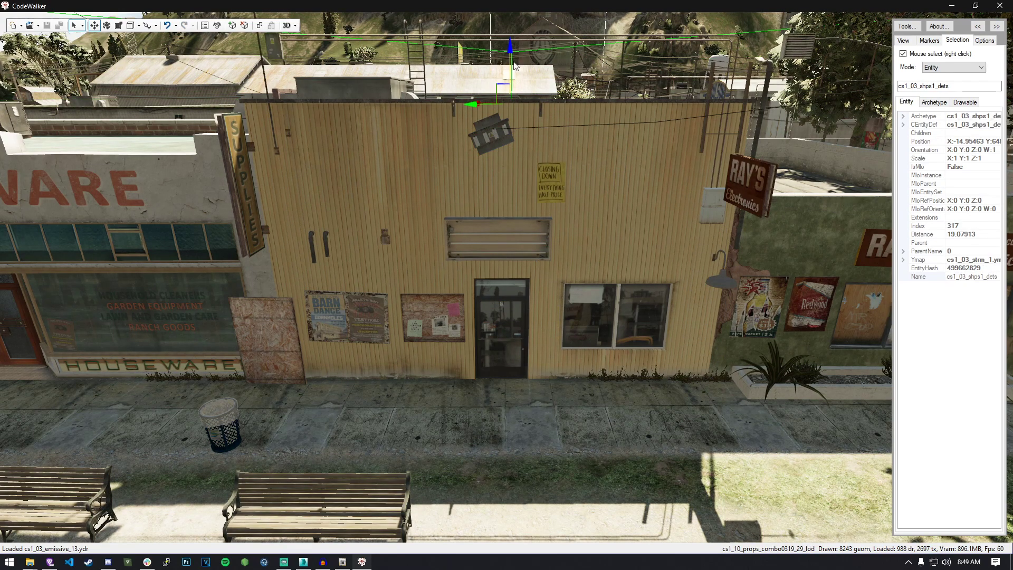
left_click_drag(534, 136, 546, 156)
key("s")
key("w")
key("w")
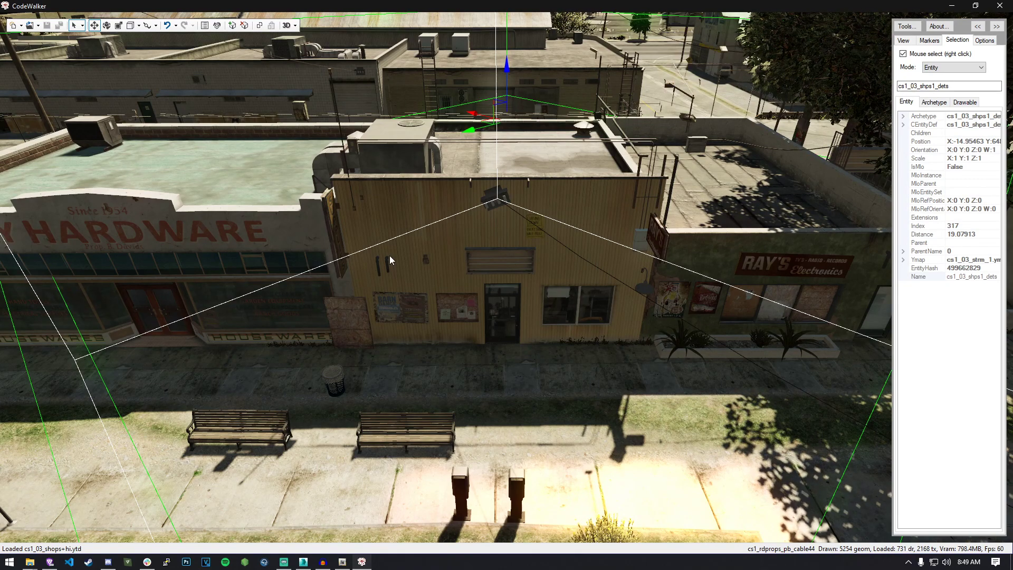
key("Delete")
Delete the floodlight fixture on the yellow shop's facade and the cs1_rdprops_pb_cable44 cable
right_click(494, 199)
key("Delete")
right_click(548, 235)
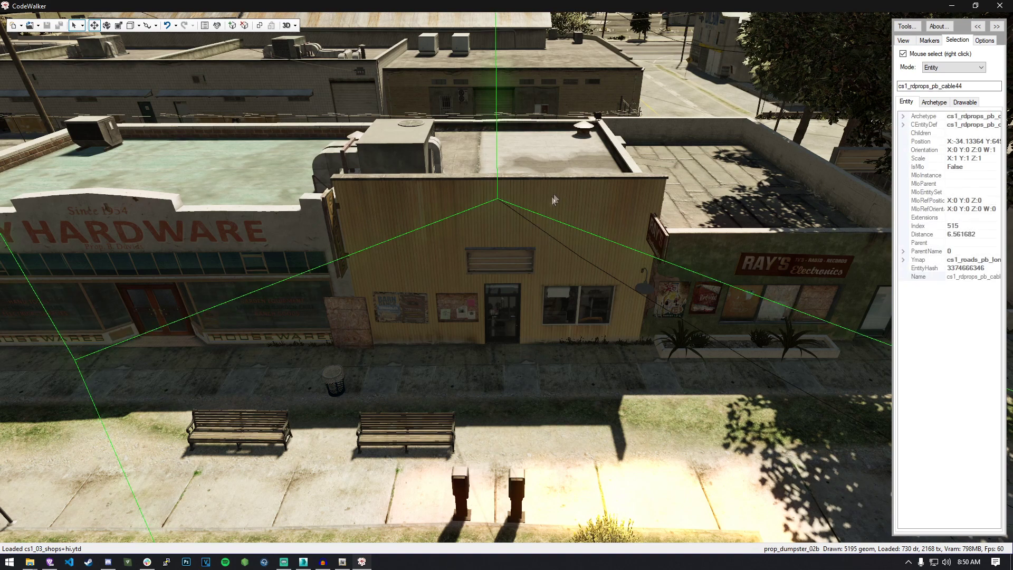
key("Delete")
Raise the cs1_03_shpss_dec decal entity upward off the shop fronts
right_click(498, 221)
left_click_drag(482, 178, 486, 80)
right_click(521, 245)
left_click_drag(434, 134, 475, 93)
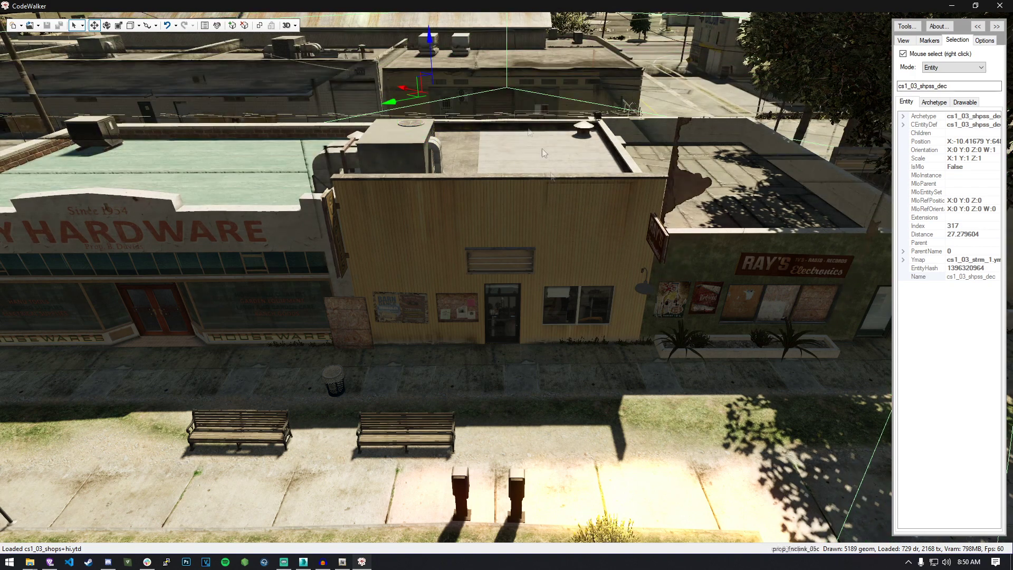
Try raising the main shop building entity cs1_03_shps1, and undo the move
right_click(519, 209)
left_click_drag(434, 131, 479, 106)
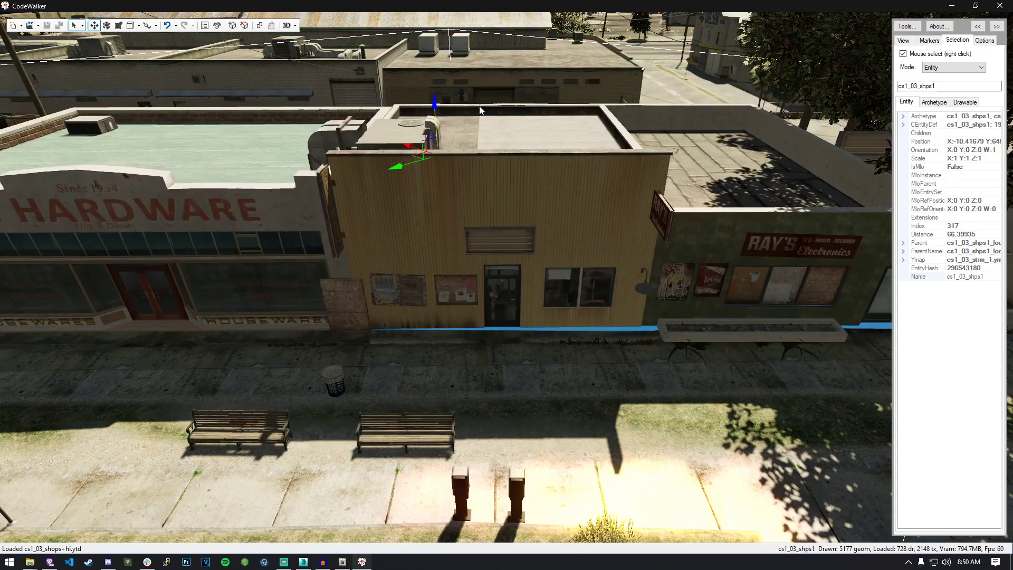
key("ctrl+z")
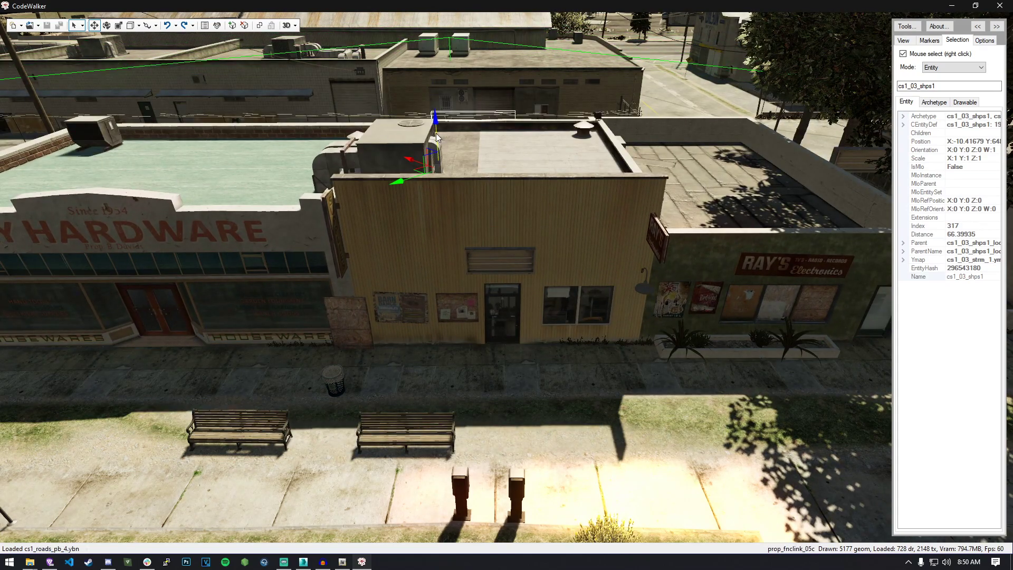
Try raising the cs1_03_shps1 building entity off the ground to show everything it includes, and undo each move
left_click_drag(436, 137, 443, 89)
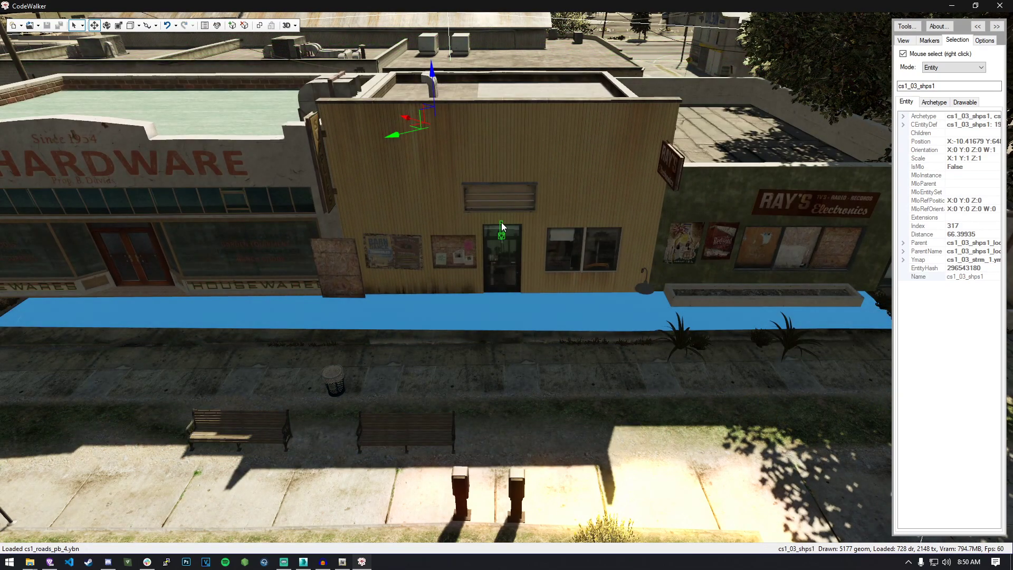
key("ctrl+z")
left_click_drag(437, 131, 434, 66)
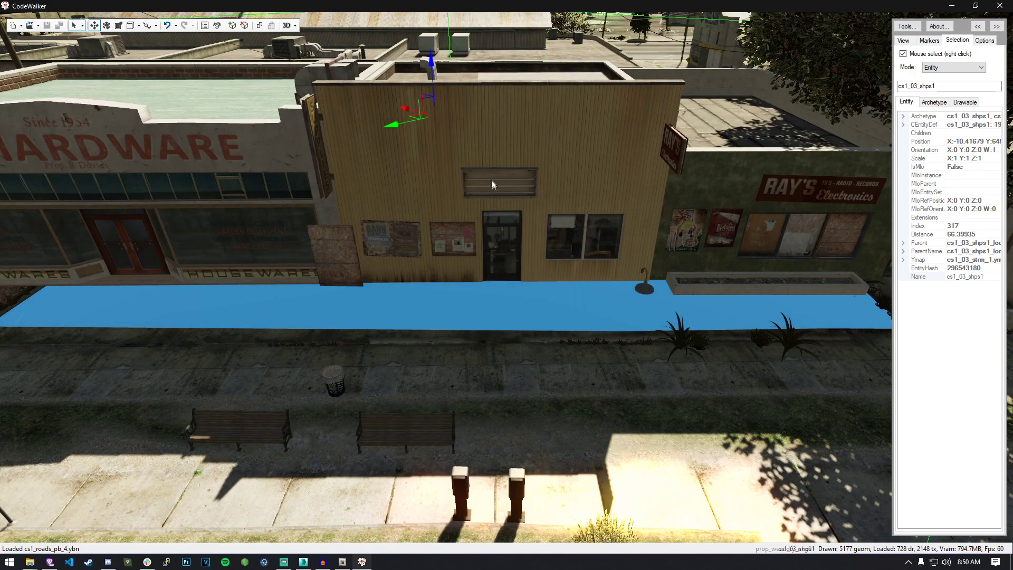
key("ctrl+z")
key("ctrl+y")
key("ctrl+z")
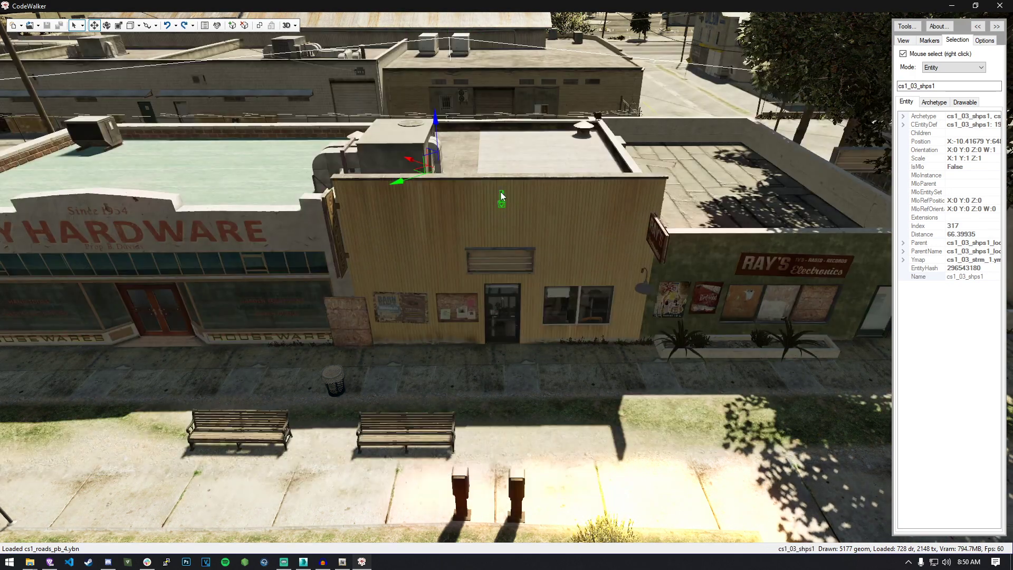
key("ctrl+y")
key("ctrl+z")
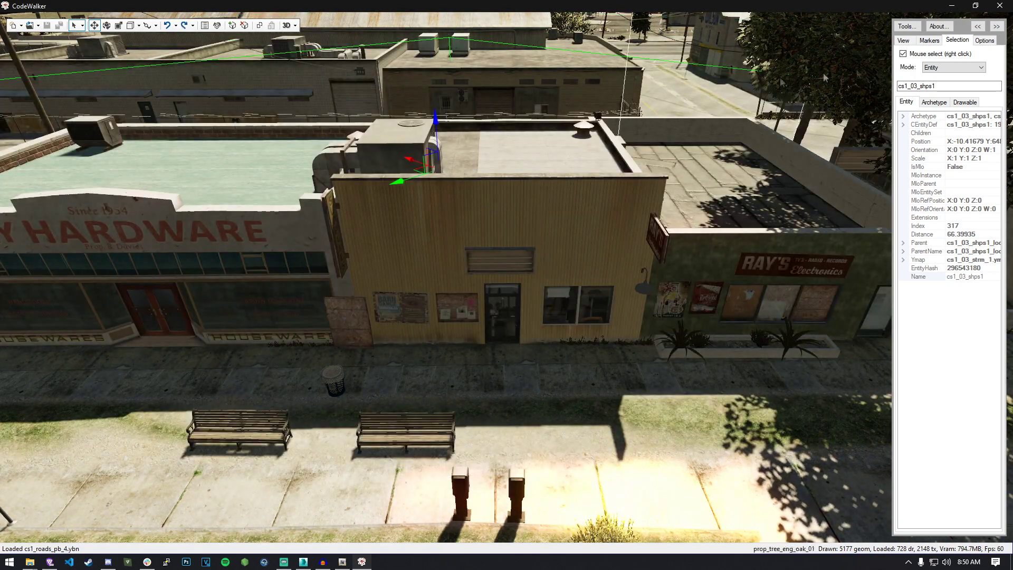
Copy the entity name cs1_03_shps1, switch to OpenIV and search for it in all archives
double_click(904, 86)
key("ctrl+c")
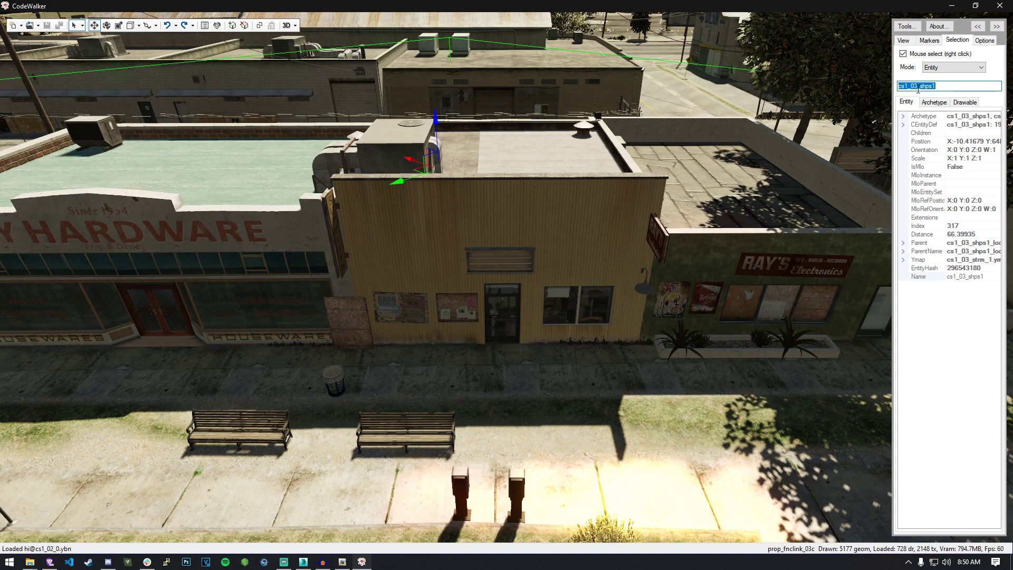
left_click(343, 562)
left_click(783, 109)
key("ctrl+v")
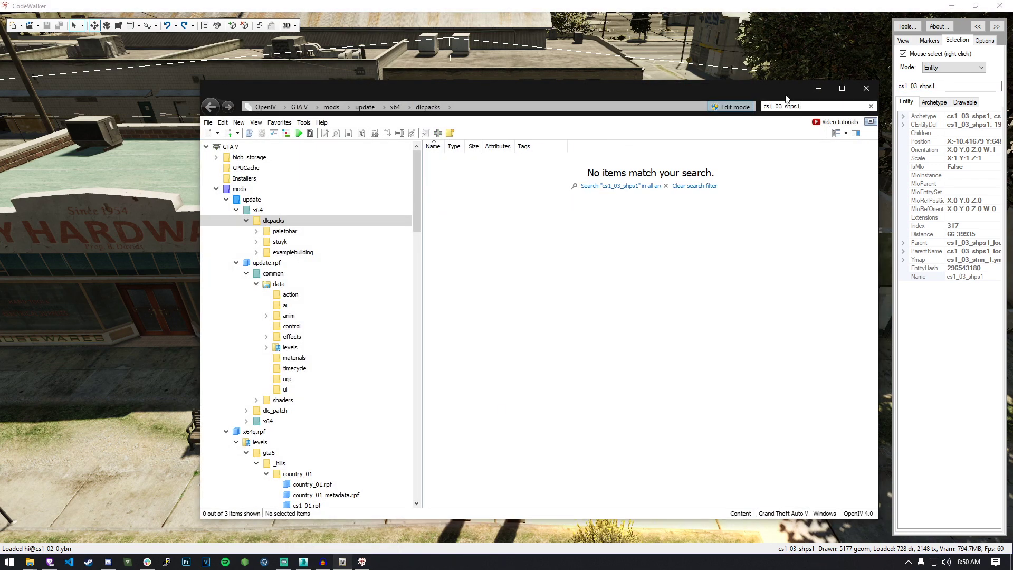
left_click(606, 188)
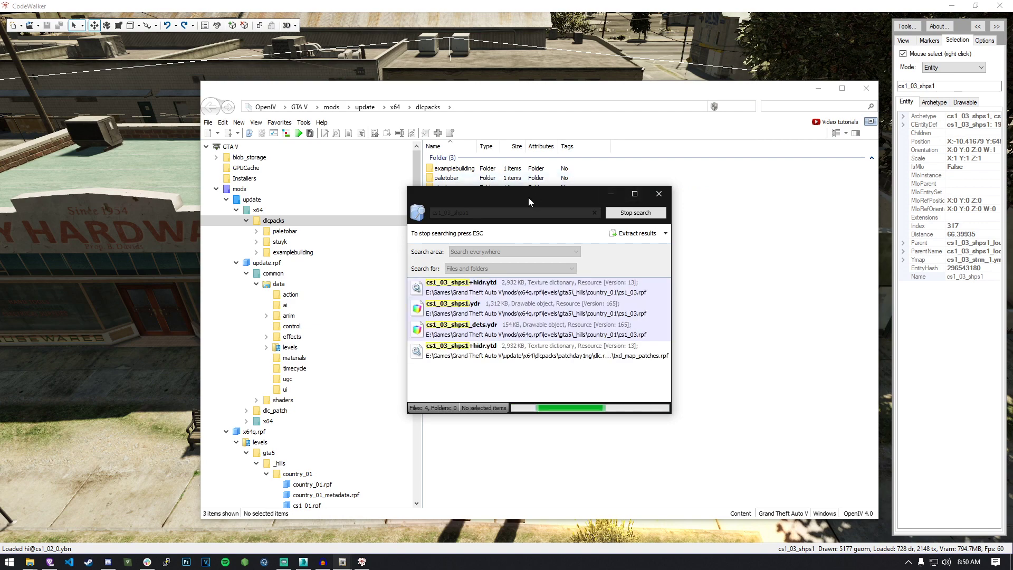
left_click_drag(529, 201, 561, 78)
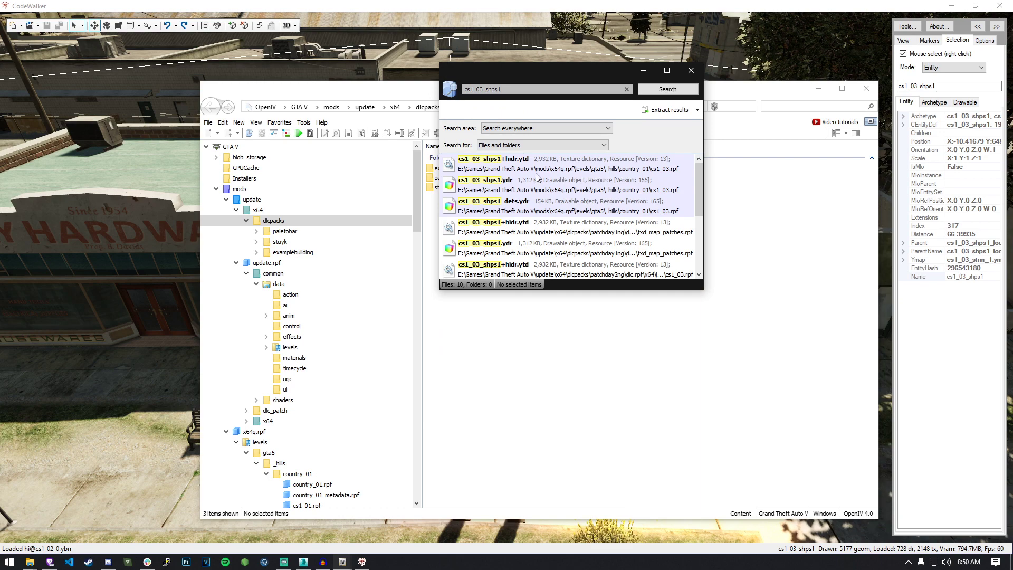
Open the mods copy of cs1_03.rpf from the cs1_03_shps1.ydr search result and select that model file
left_click(517, 182)
double_click(503, 183)
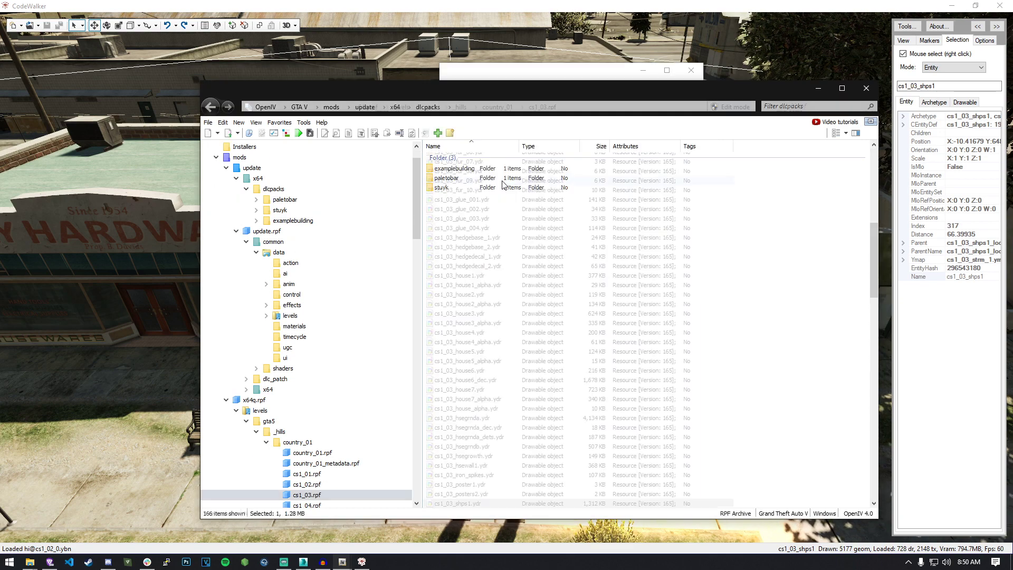
scroll(509, 318, "down", 10)
left_click(544, 291)
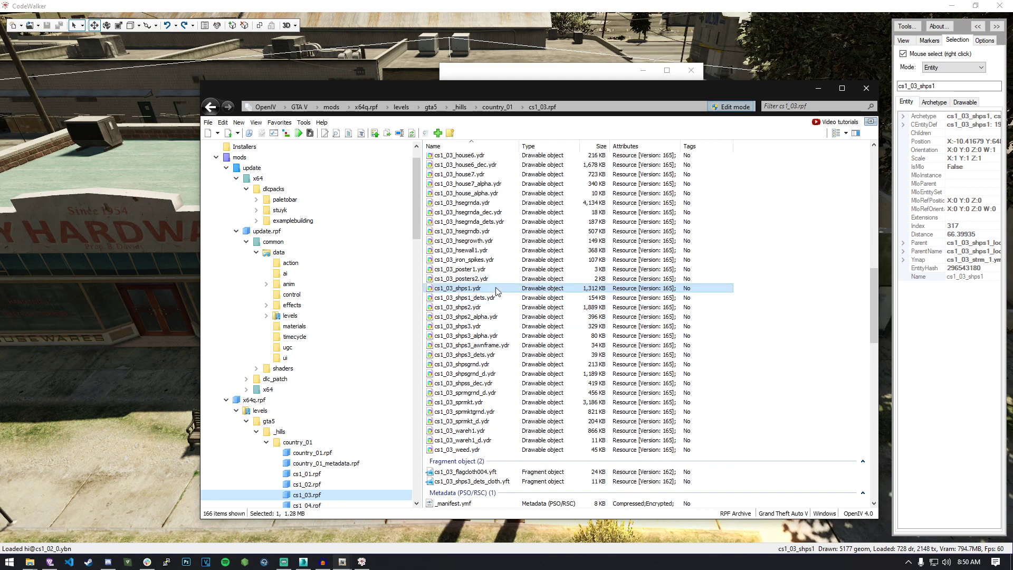
Inspect the cs1_03_shps1.ydr model in the model viewer from another angle, and close the viewer
double_click(467, 289)
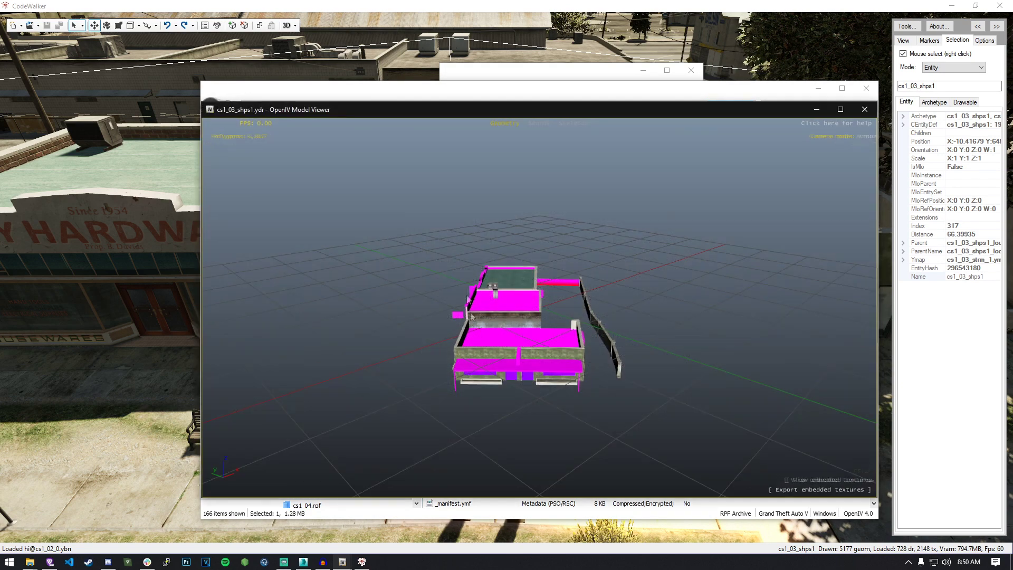
left_click_drag(483, 311, 749, 316)
left_click(864, 109)
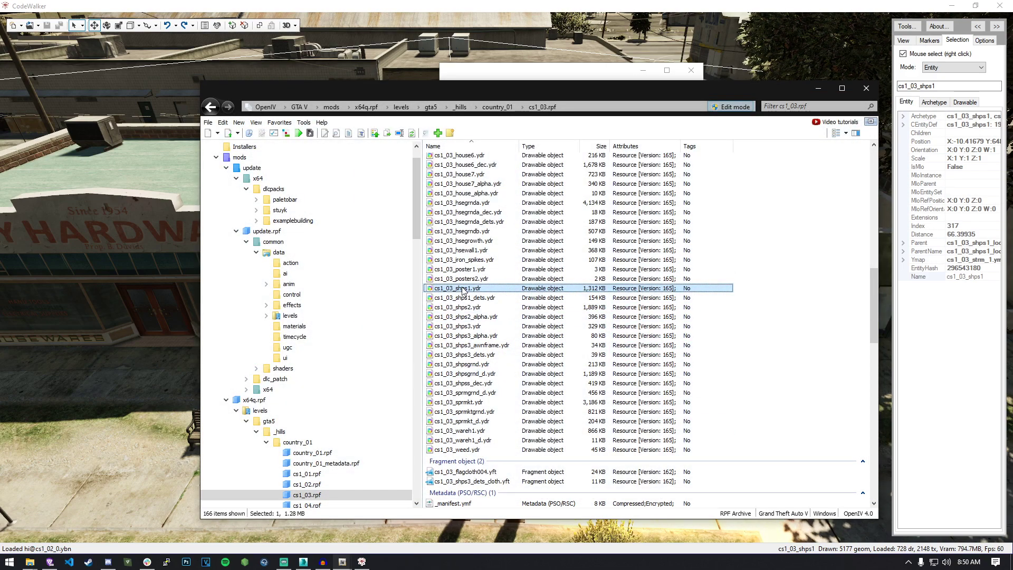
Start an openFormats export of cs1_03_shps1.ydr and create a folder named "1 OpenIVExports" inside bestBuilding on the Desktop
right_click(462, 288)
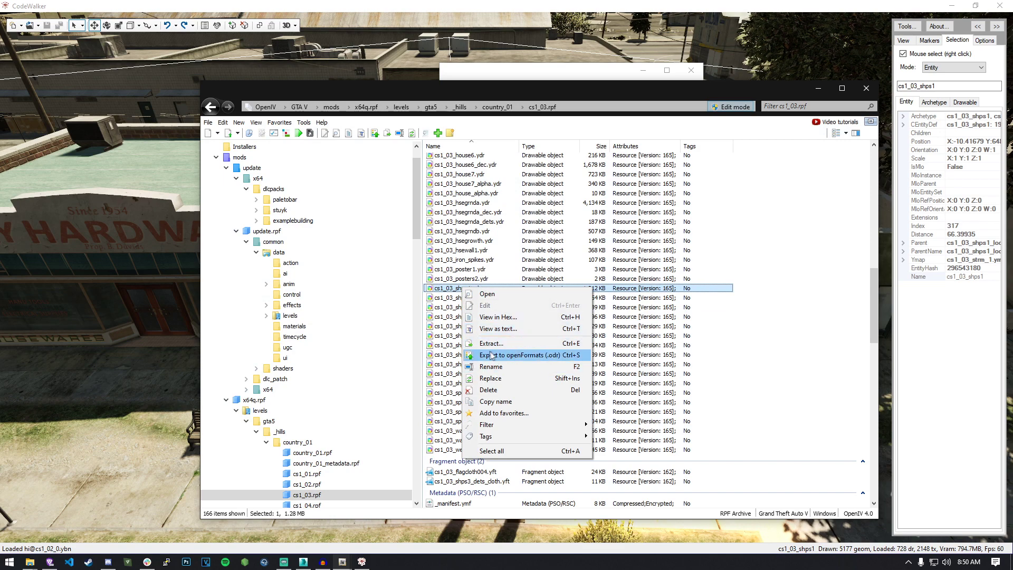
left_click(520, 360)
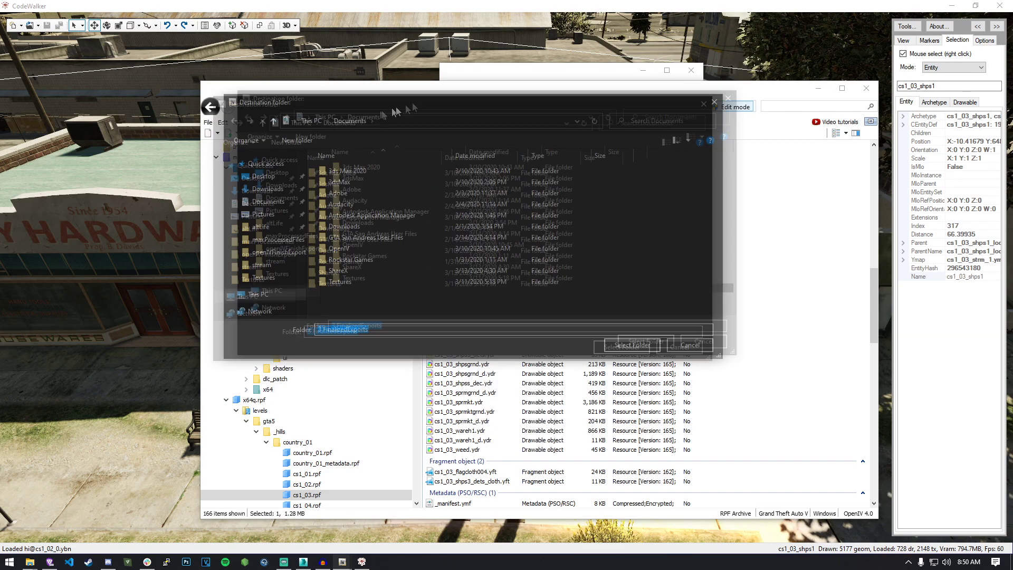
left_click(298, 167)
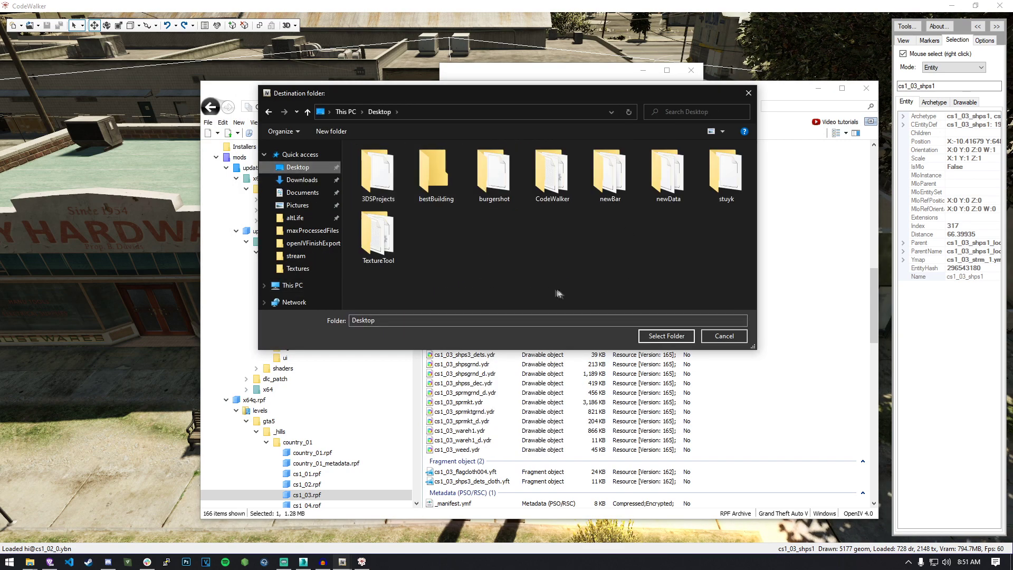
double_click(444, 161)
right_click(410, 206)
mouse_move(458, 341)
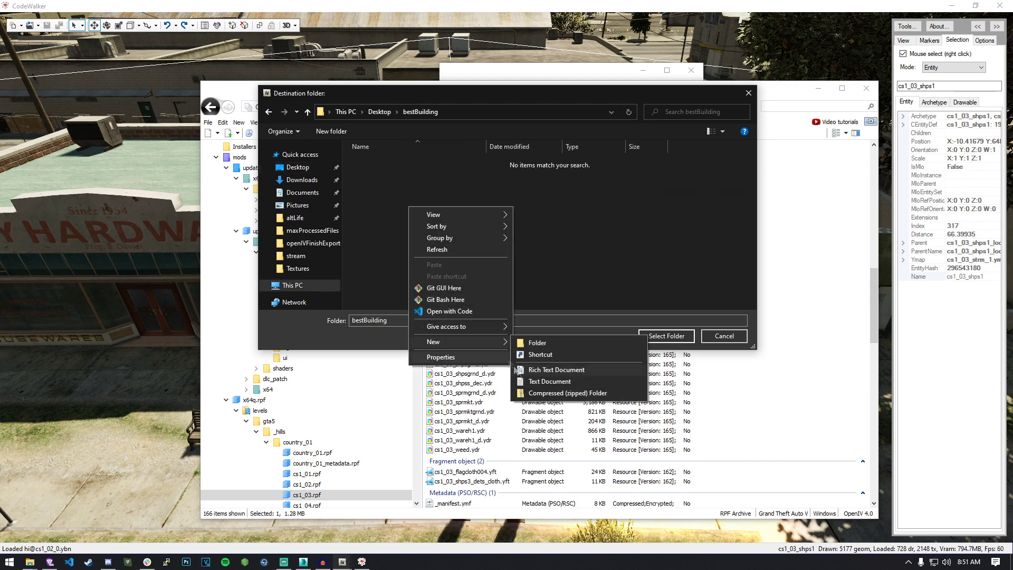
left_click(537, 343)
type("1")
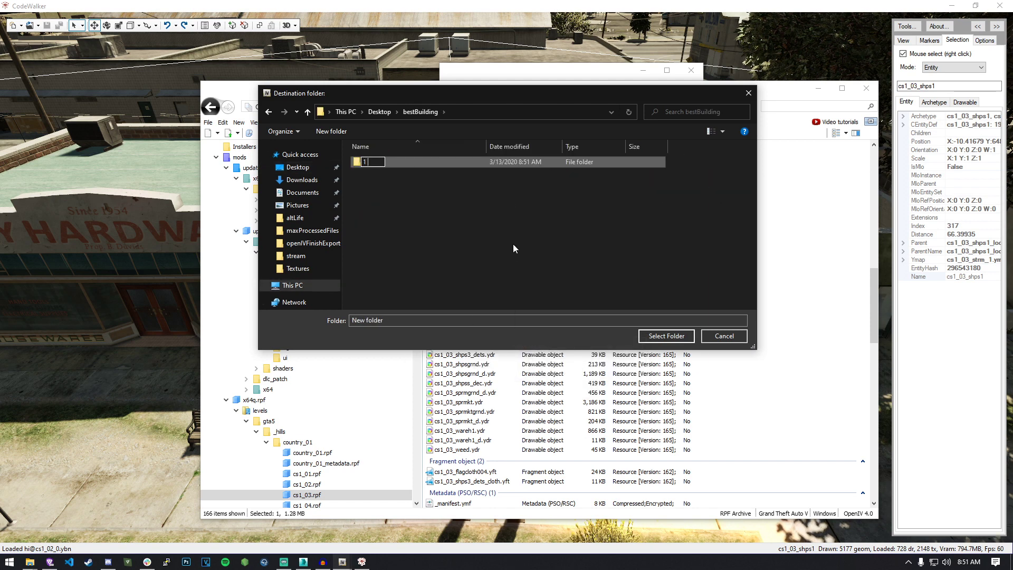
type(" OpenIVExports")
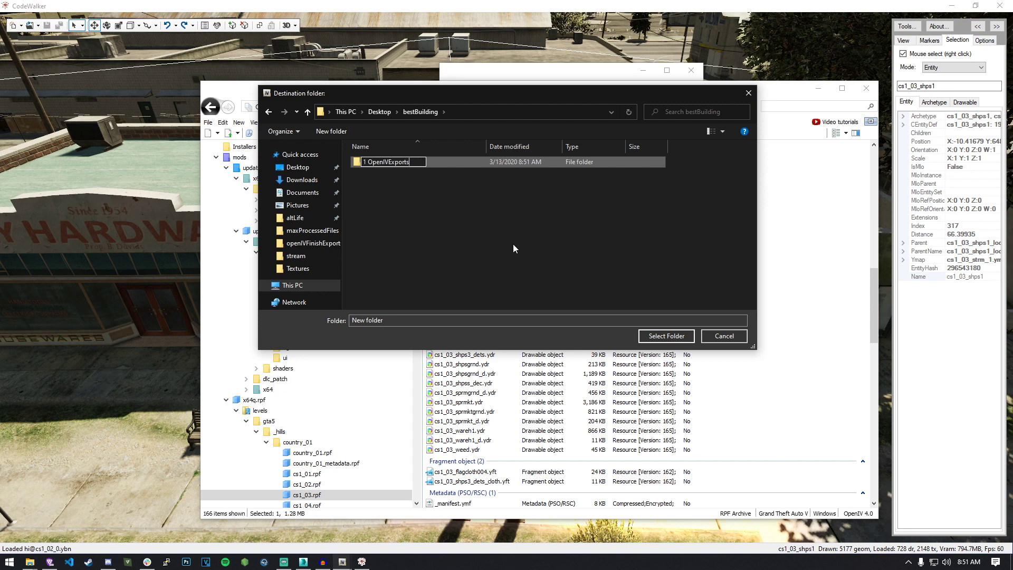
left_click(486, 230)
Create two more folders in bestBuilding named "2 3DSExports" and "3 Final"
right_click(431, 201)
mouse_move(459, 348)
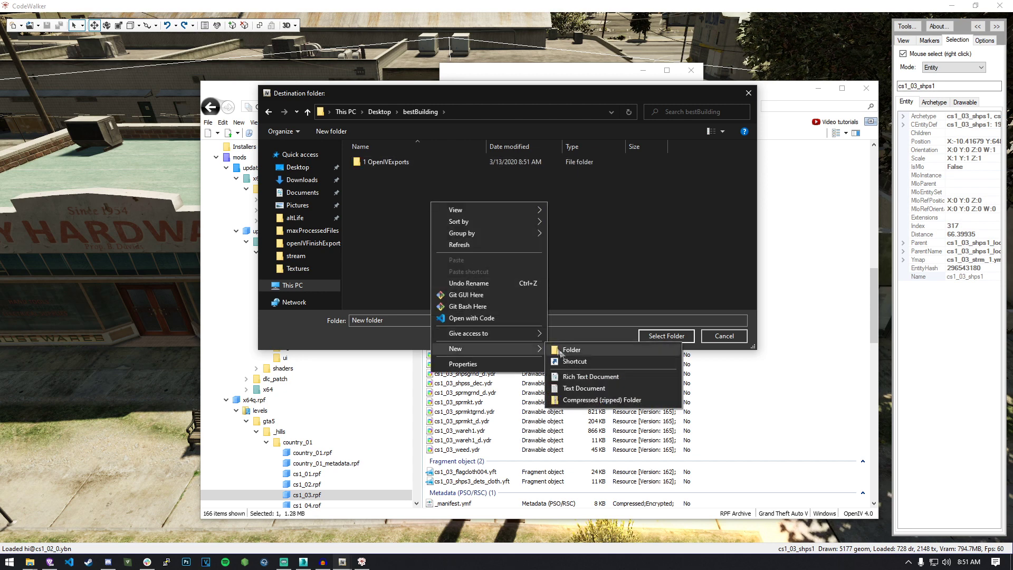
left_click(562, 354)
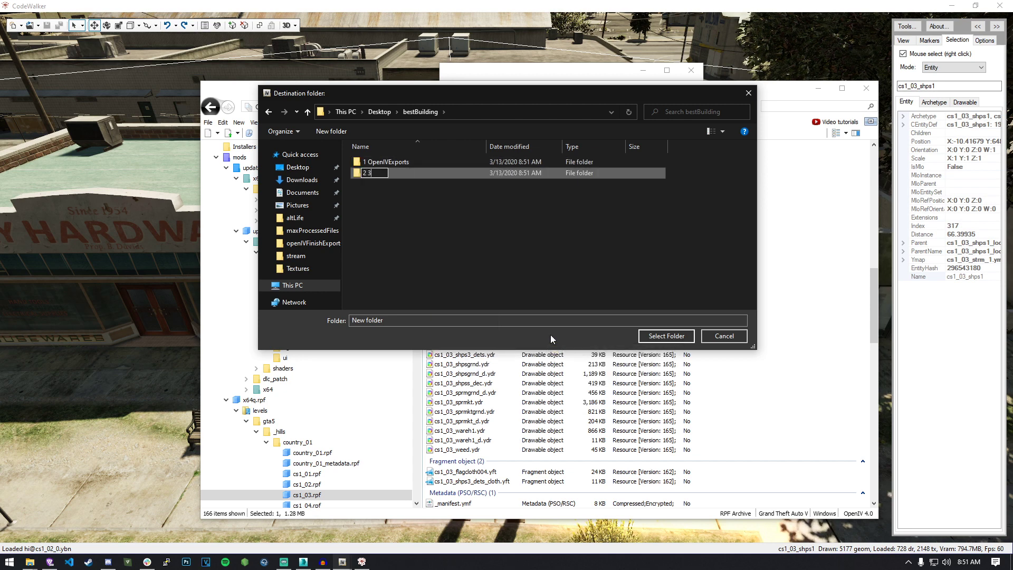
type("2 3DSExports")
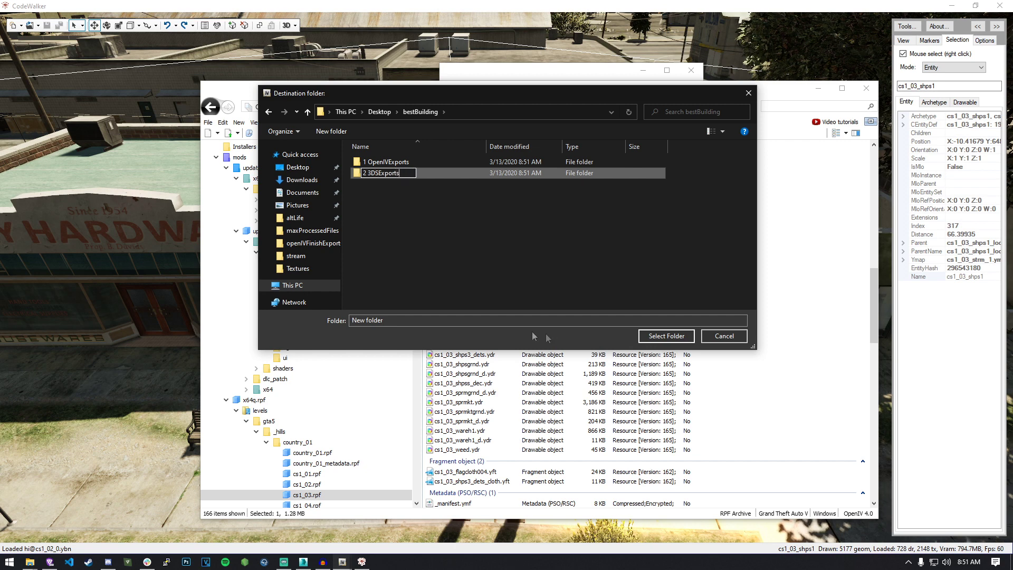
left_click(442, 233)
right_click(442, 234)
mouse_move(474, 380)
left_click(594, 386)
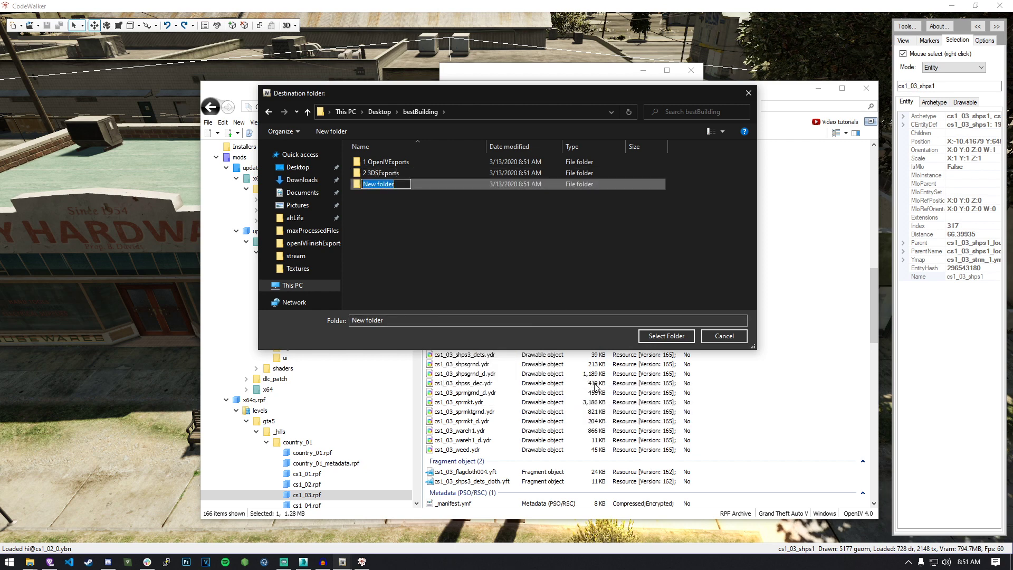
type("3 Final")
key("Return")
left_click(477, 210)
Export cs1_03_shps1.ydr into the "1 OpenIVExports" folder
left_click(401, 147)
left_click(376, 148)
left_click(388, 162)
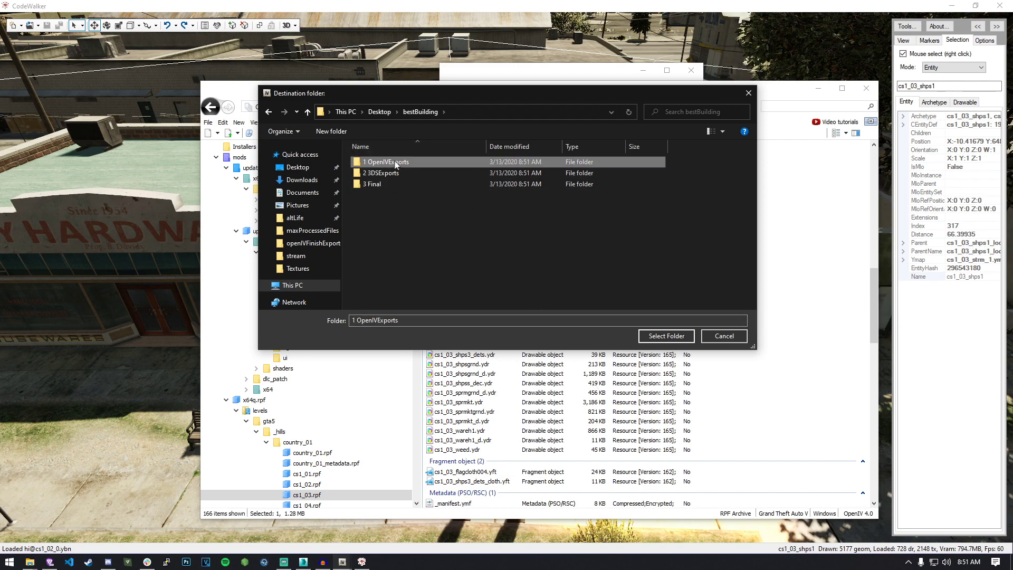
left_click(680, 340)
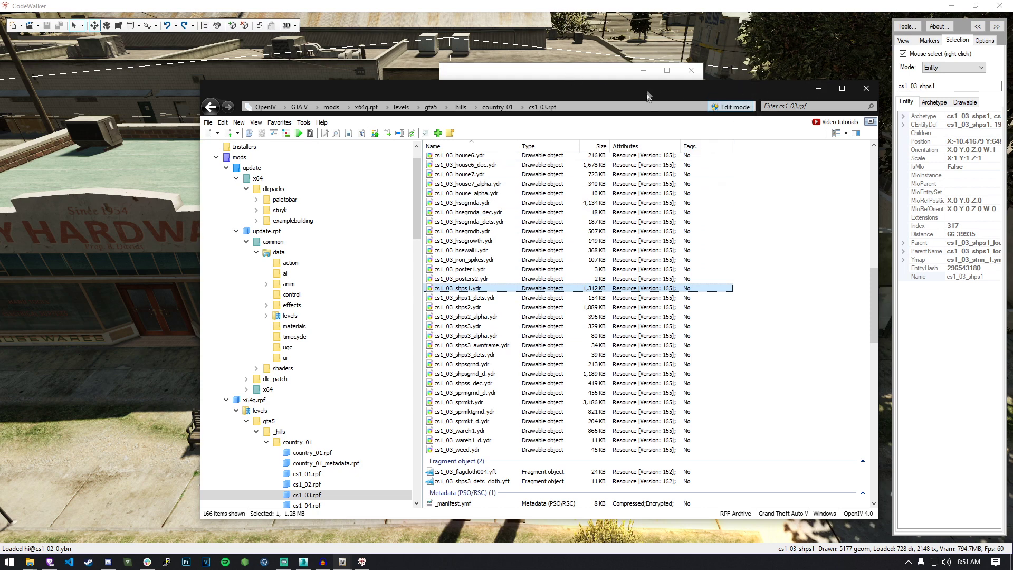
Look through the cs1_03_shps1 search results and open the x64q.rpf location of cs1_03_shps1_dets.ydr
left_click(568, 75)
left_click(533, 190)
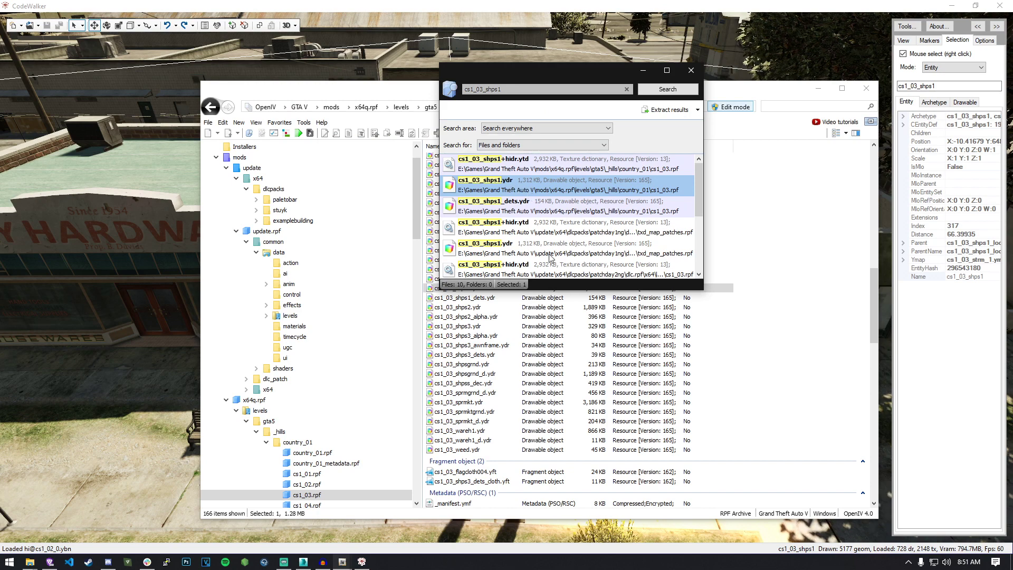
scroll(514, 258, "down", 3)
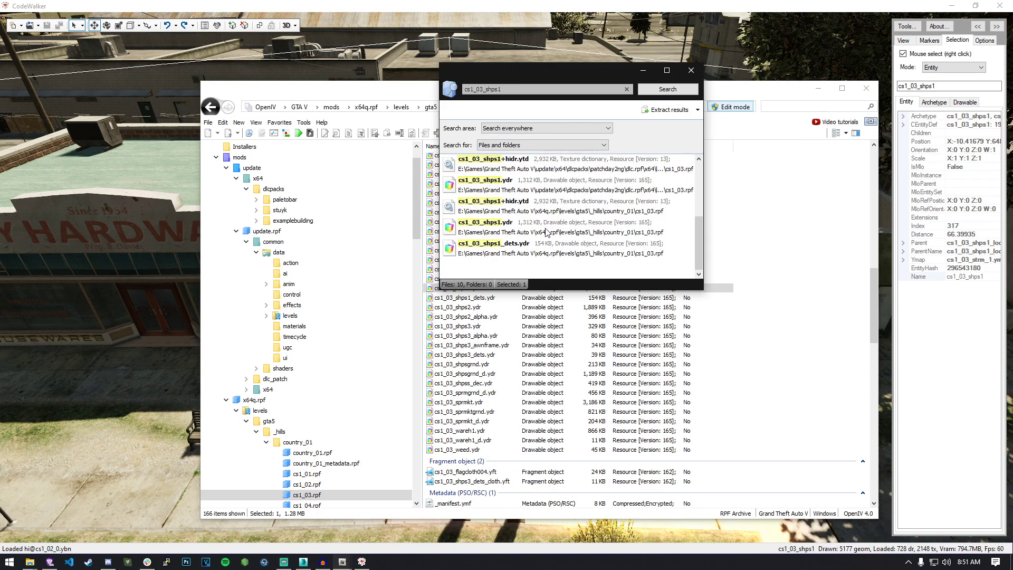
scroll(542, 229, "up", 2)
scroll(535, 219, "down", 2)
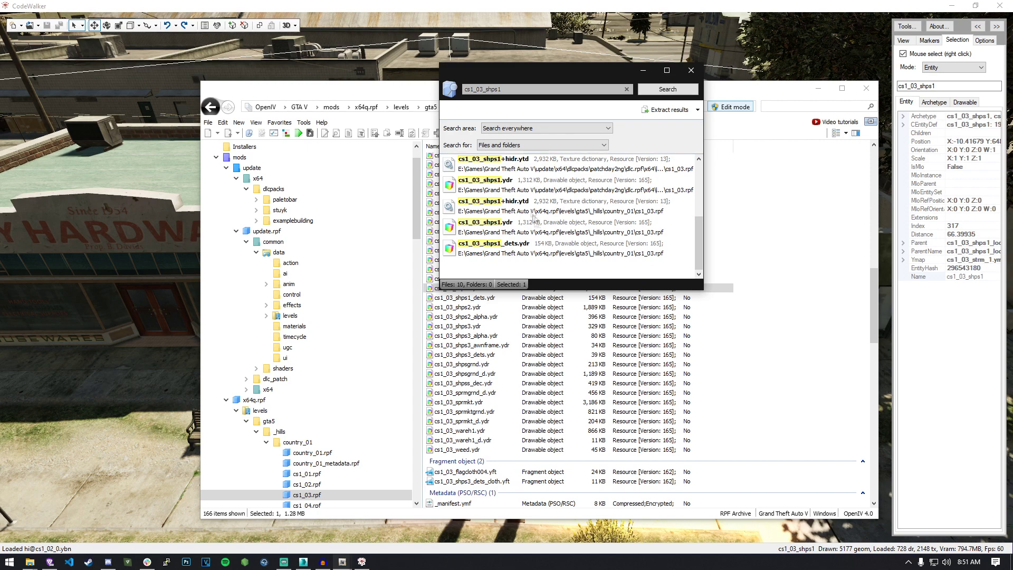
scroll(504, 196, "up", 3)
scroll(513, 179, "down", 3)
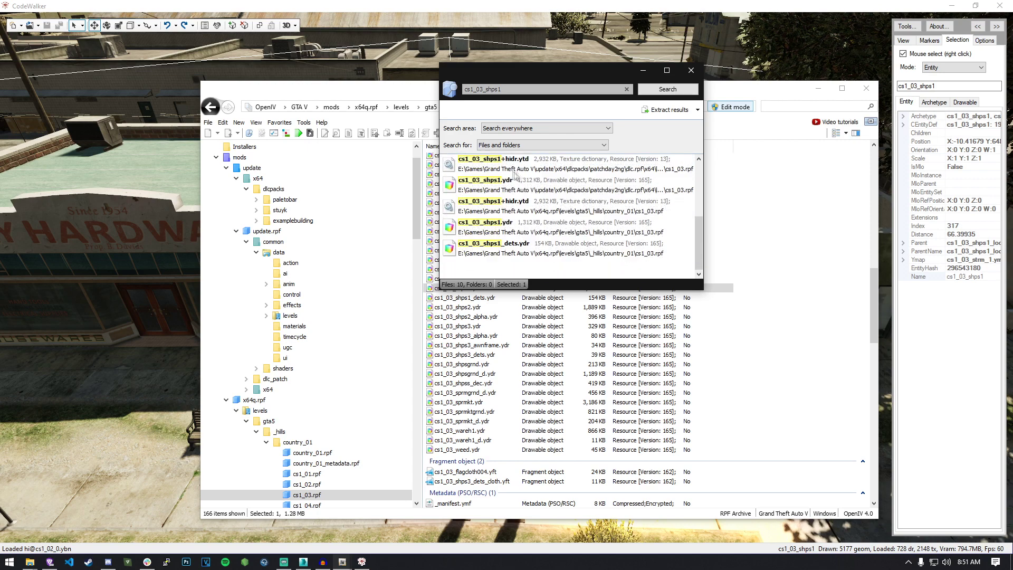
double_click(501, 256)
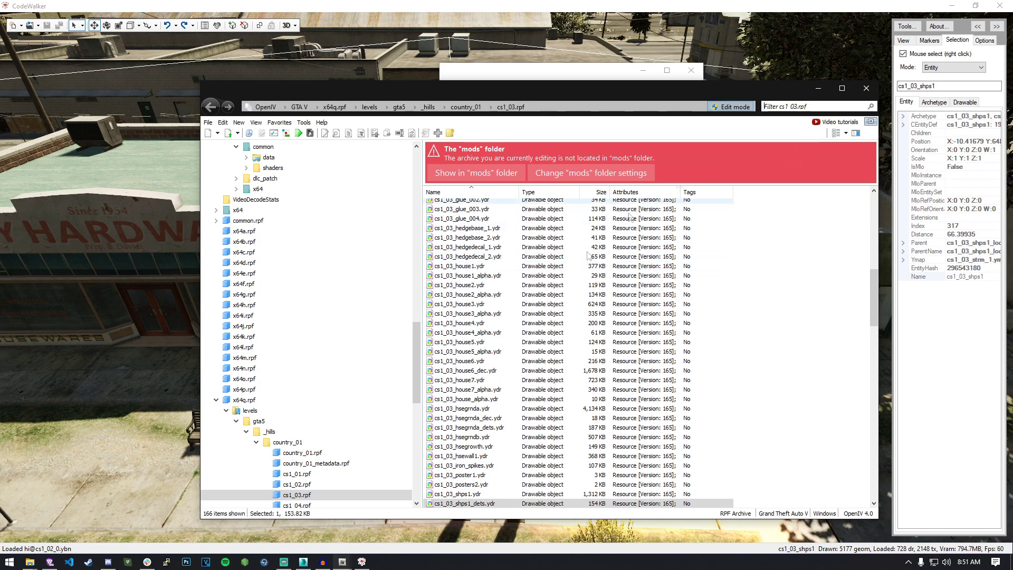
Inspect the cs1_03_shps1_dets.ydr model in the model viewer, close it and return to CodeWalker
scroll(588, 255, "down", 2)
right_click(477, 269)
left_click(501, 274)
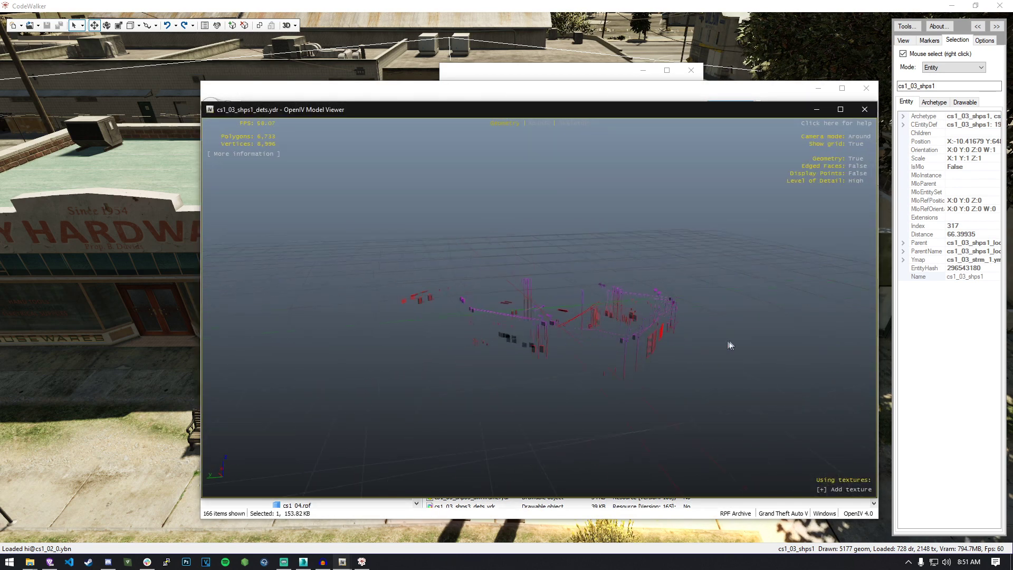
left_click_drag(730, 345, 601, 332)
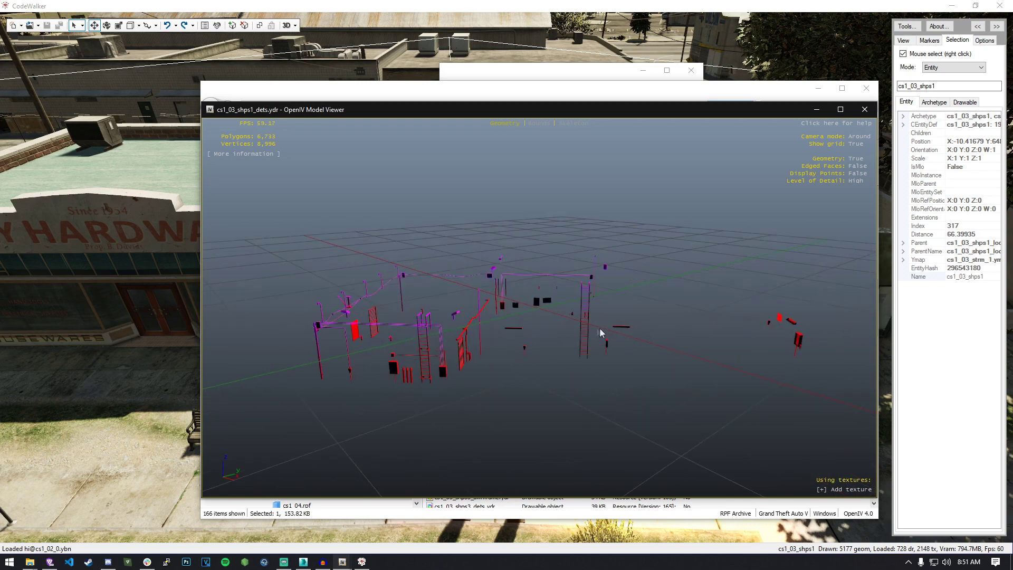
scroll(600, 332, "up", 2)
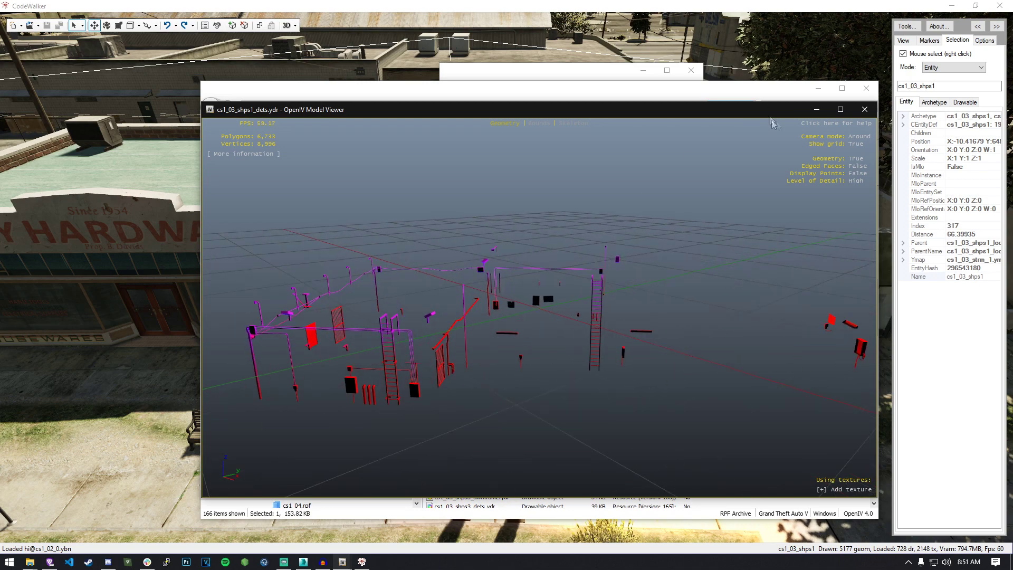
left_click(864, 110)
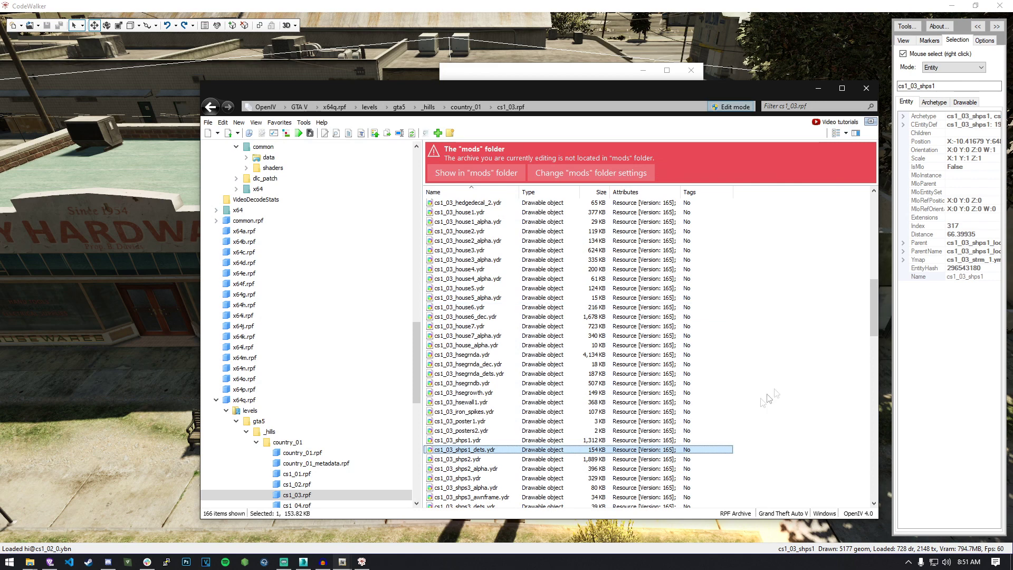
left_click(826, 91)
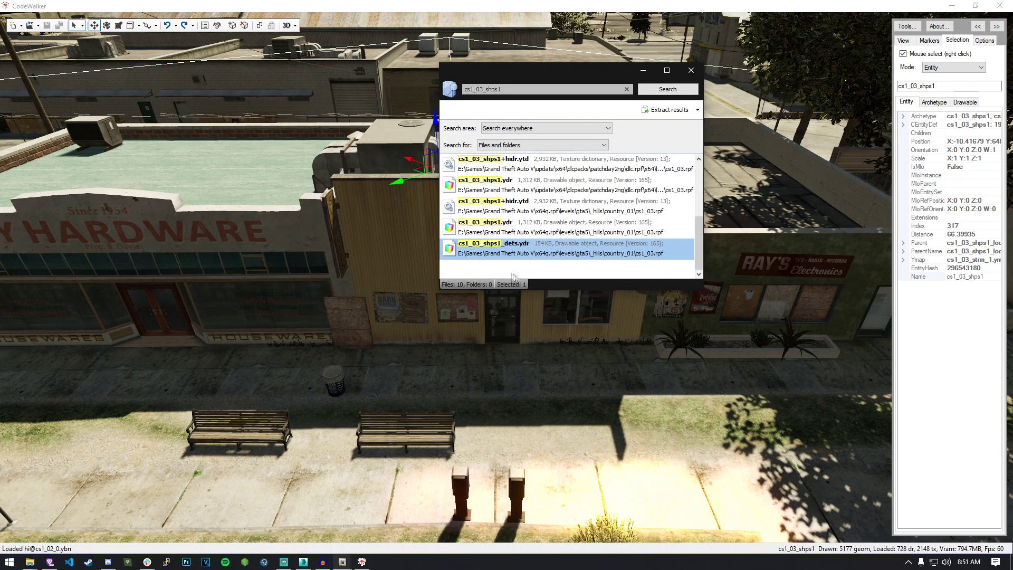
left_click(632, 71)
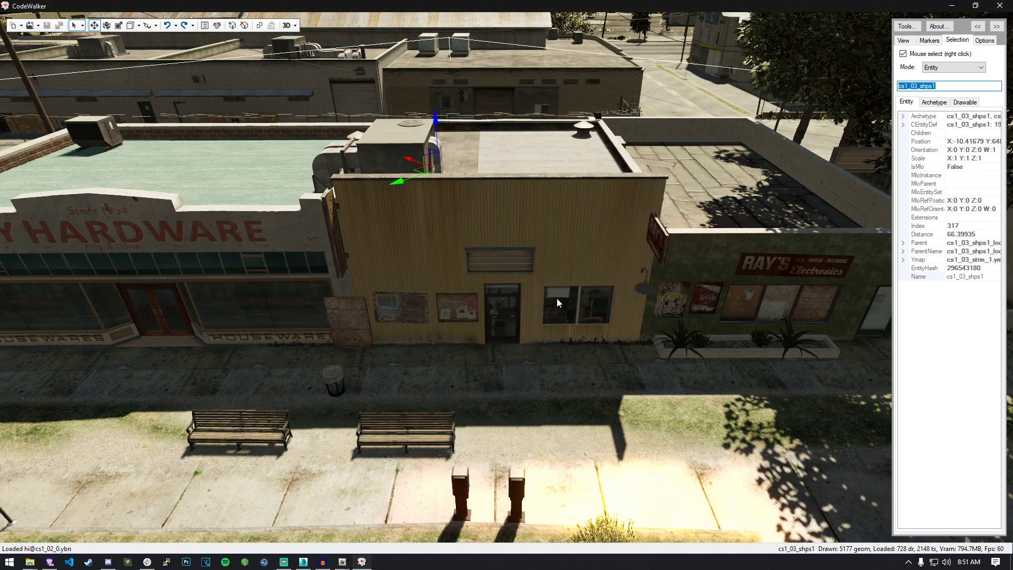
Set the selection mode to Collision and select the shop's front wall collision box to get its cs1_03_0 file name
left_click(940, 69)
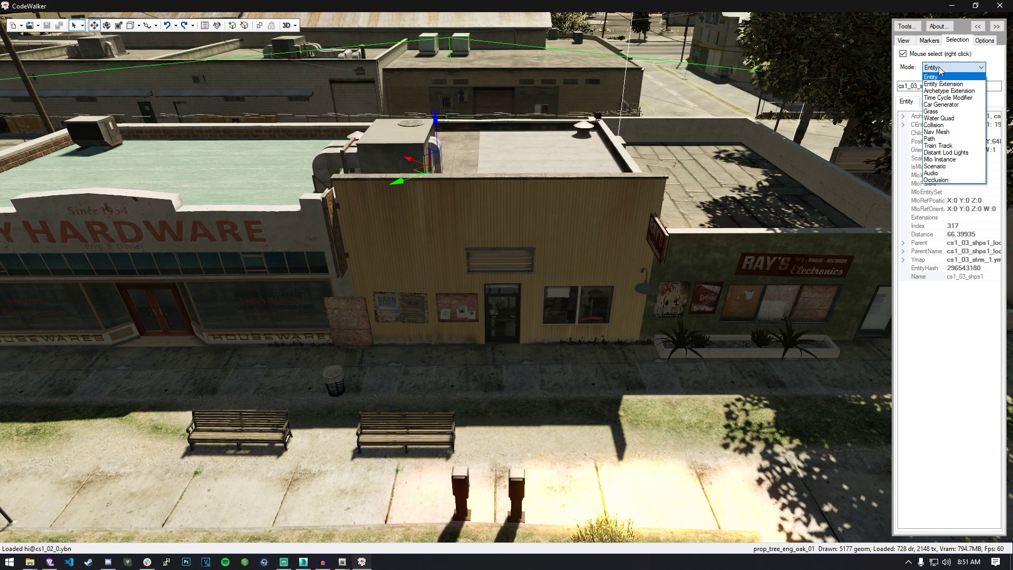
left_click(933, 125)
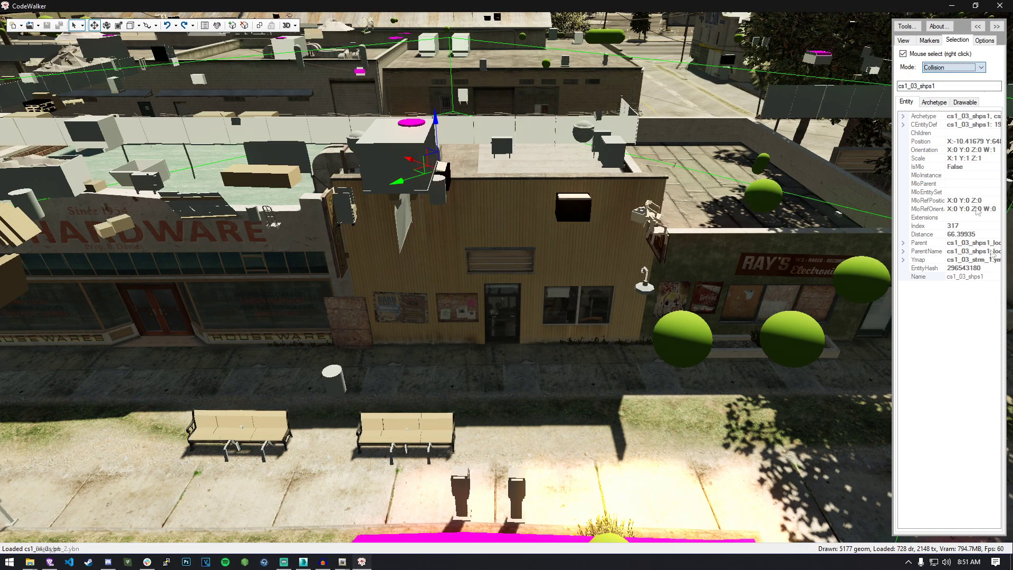
key("w")
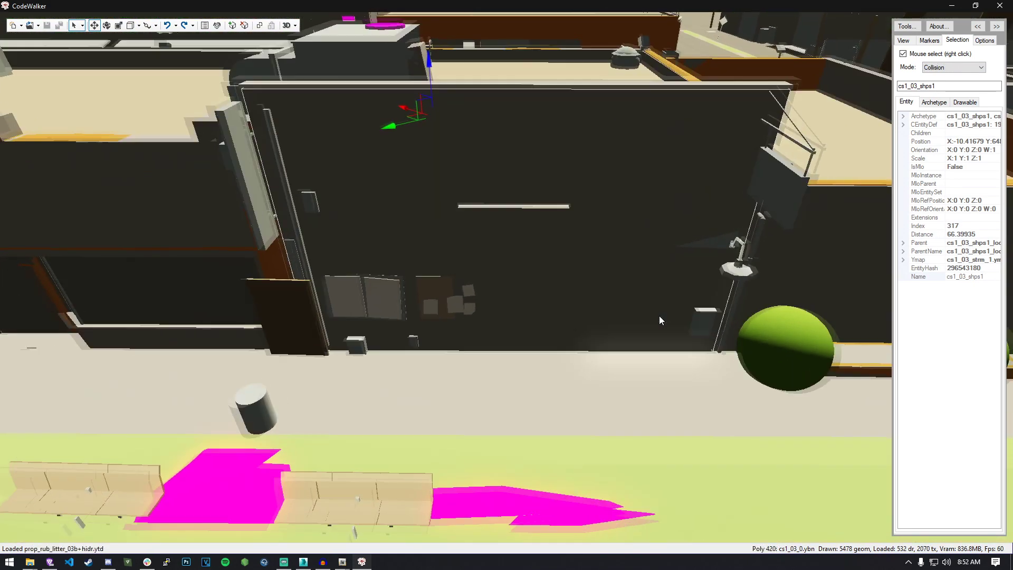
right_click(486, 293)
left_click(720, 400)
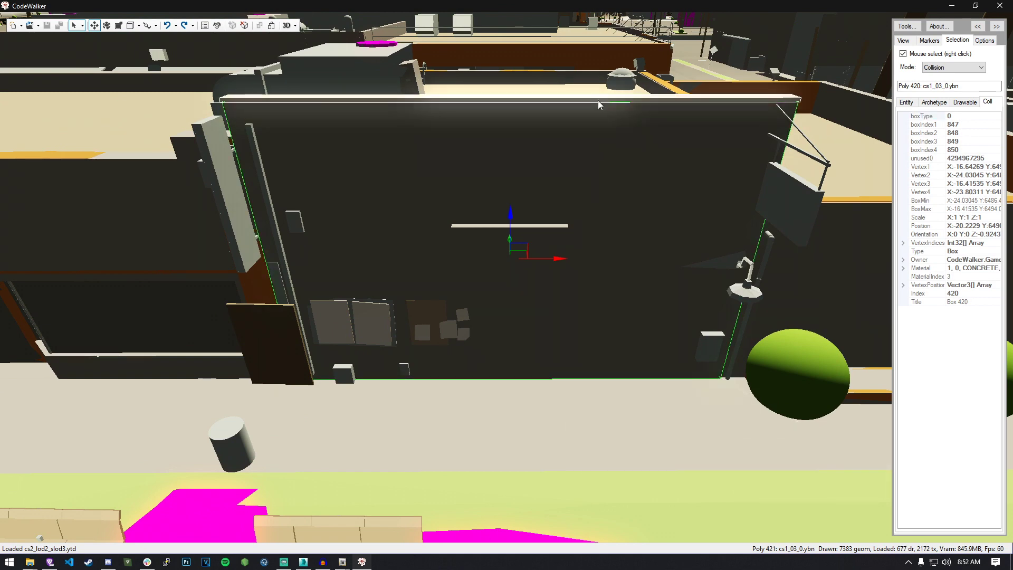
key("s")
key("w")
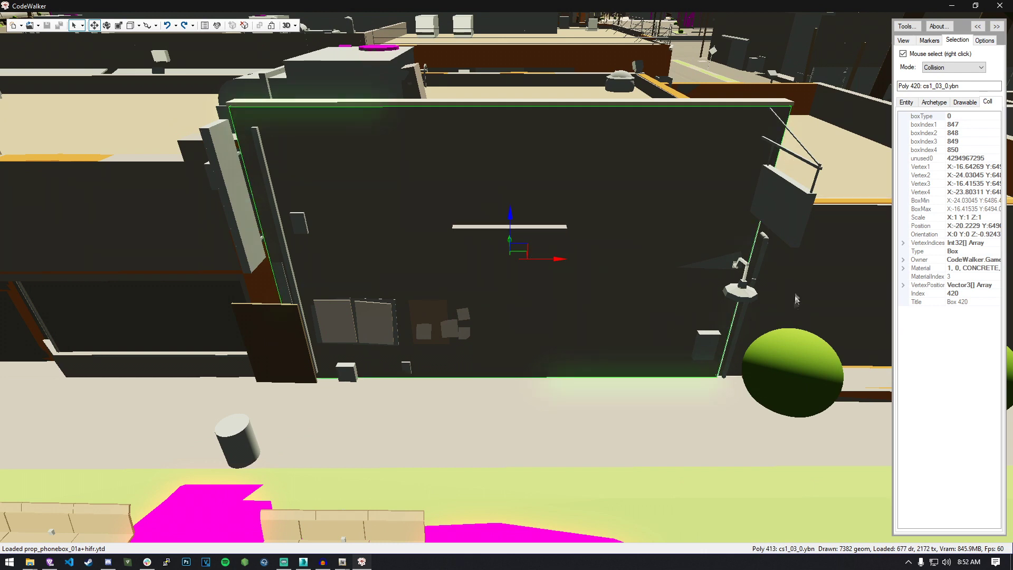
right_click(537, 255)
right_click(601, 223)
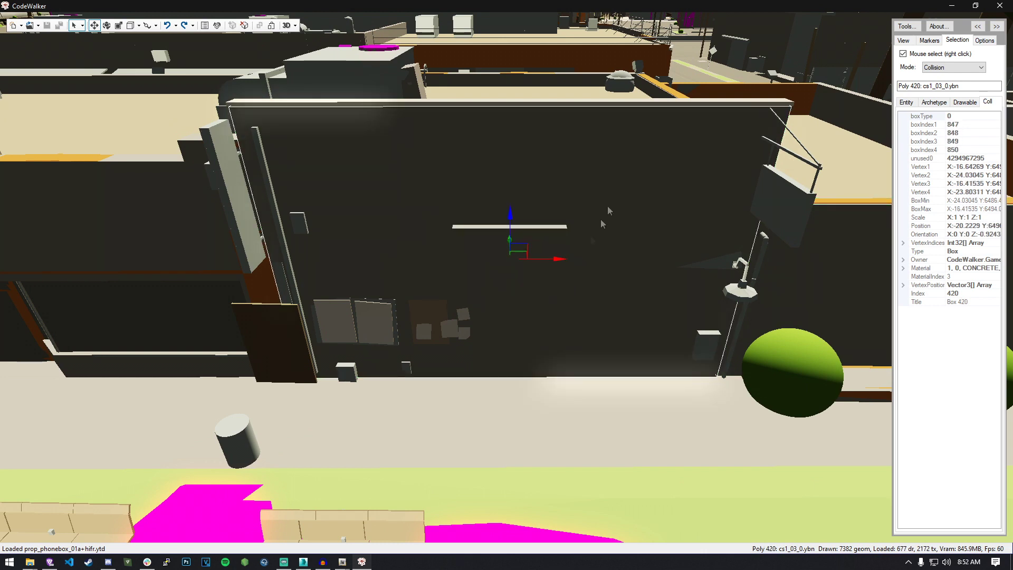
right_click(204, 290)
right_click(509, 318)
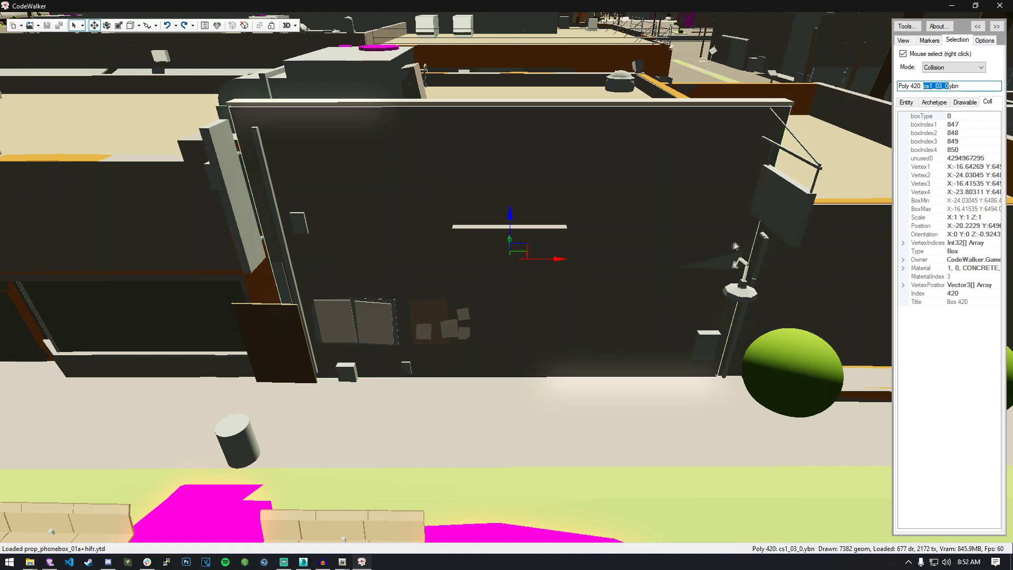
Switch to OpenIV, search for cs1_03_0 and open the original x64q.rpf location of cs1_03_0.ybn
left_click(346, 567)
left_click(392, 517)
left_click_drag(539, 90, 434, 87)
type("cs1_03_0")
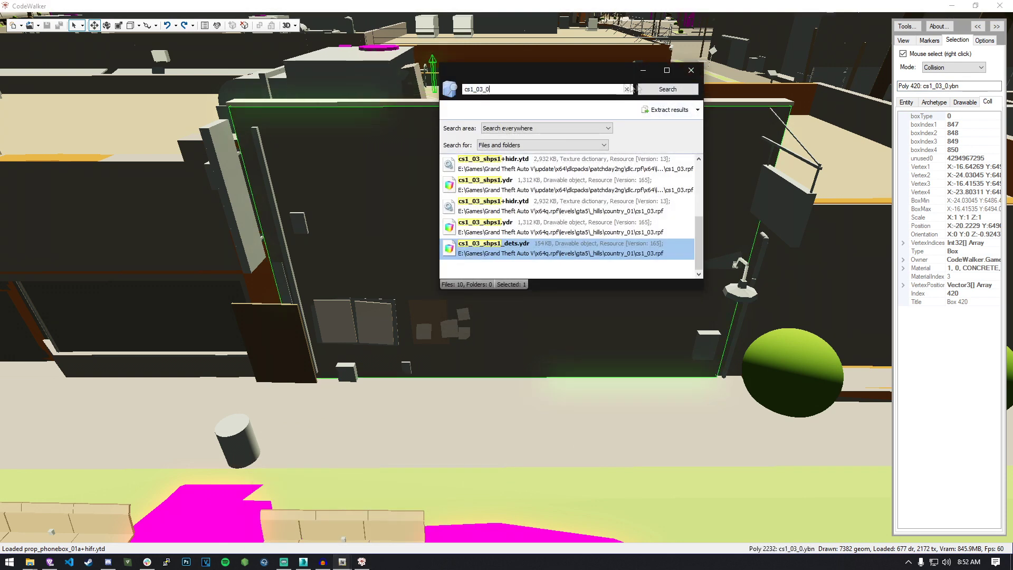
left_click(672, 88)
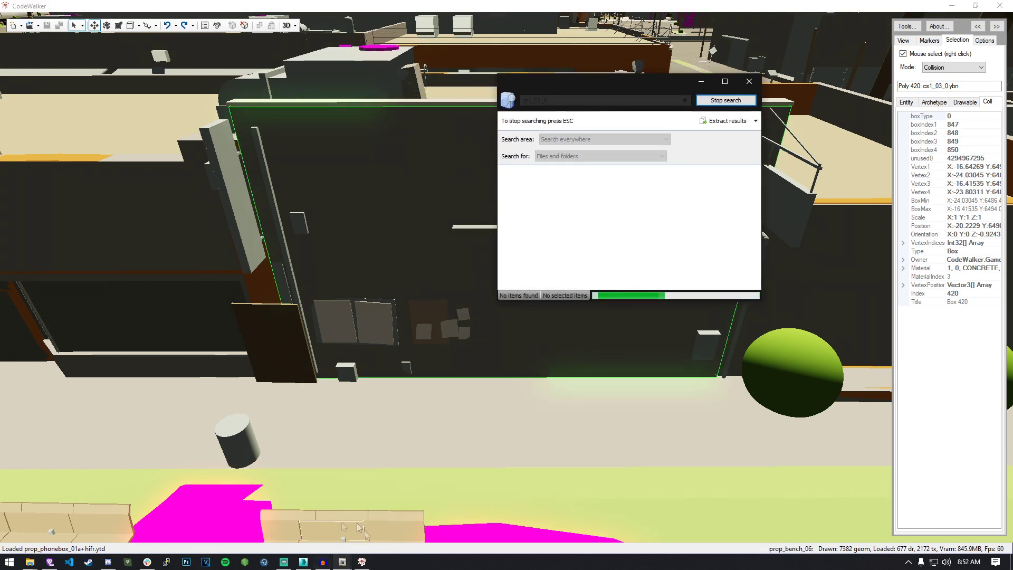
left_click(595, 183)
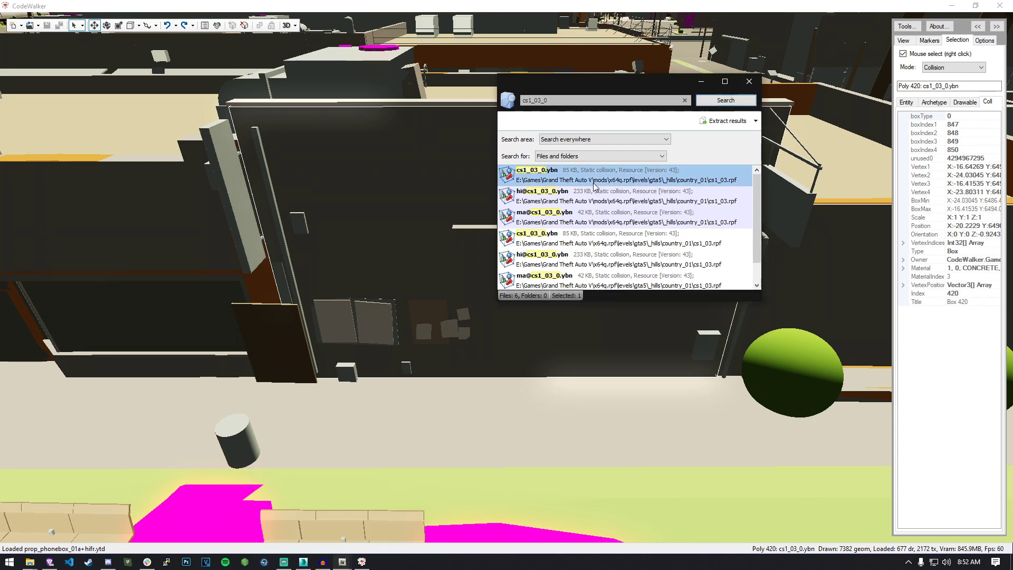
double_click(610, 245)
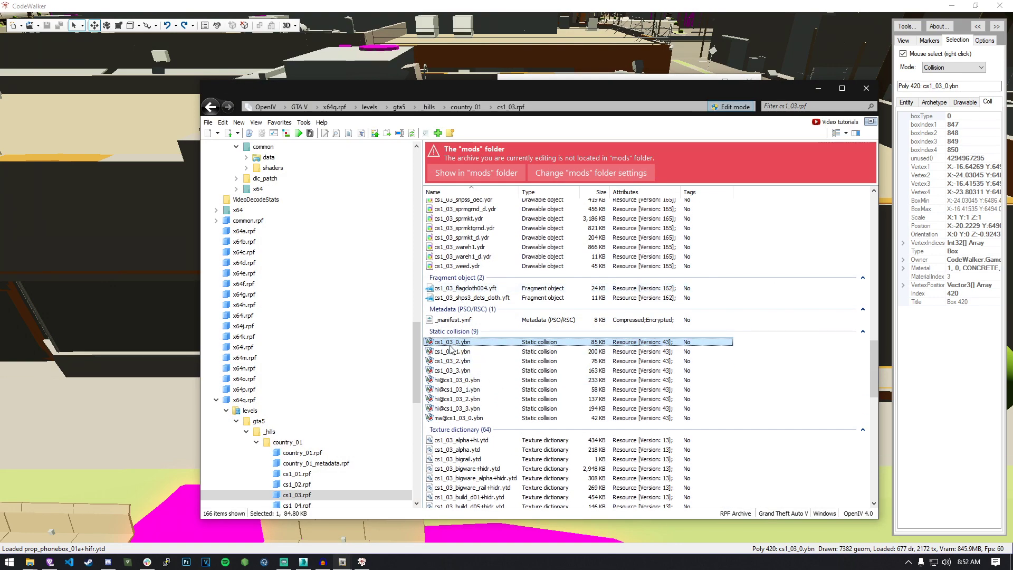
Open cs1_03_0.ybn in the viewer, examine the collision model and close it
right_click(441, 342)
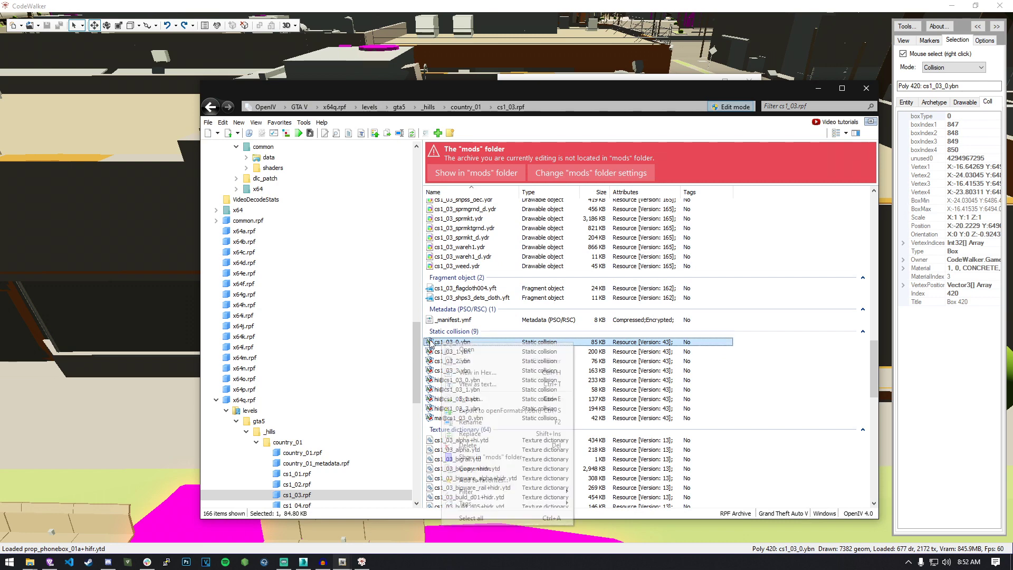
left_click(465, 349)
left_click_drag(498, 280, 593, 299)
left_click(865, 110)
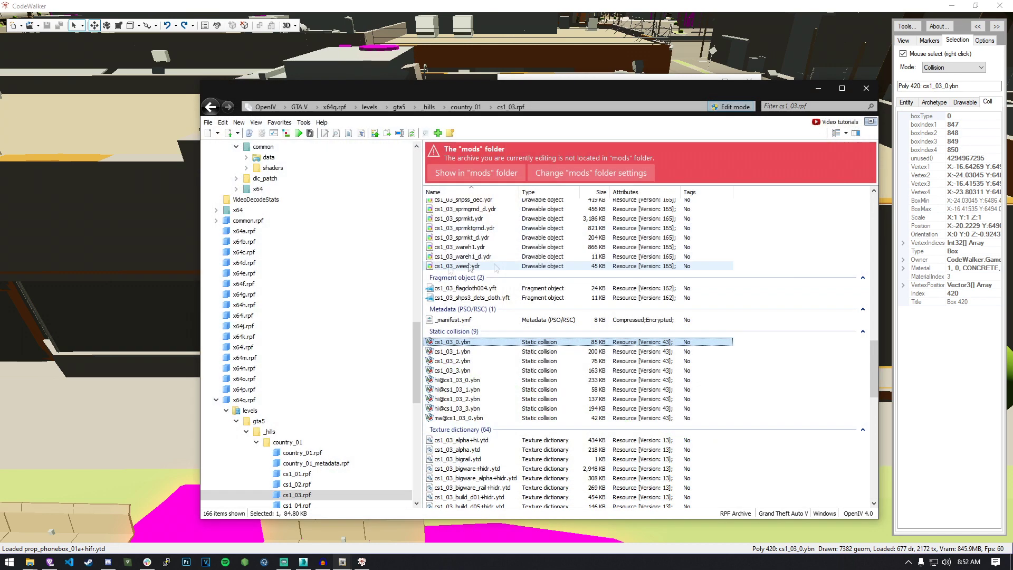
Export cs1_03_0.ybn to openFormats in the "1 OpenIVExports" folder
right_click(457, 342)
left_click(506, 408)
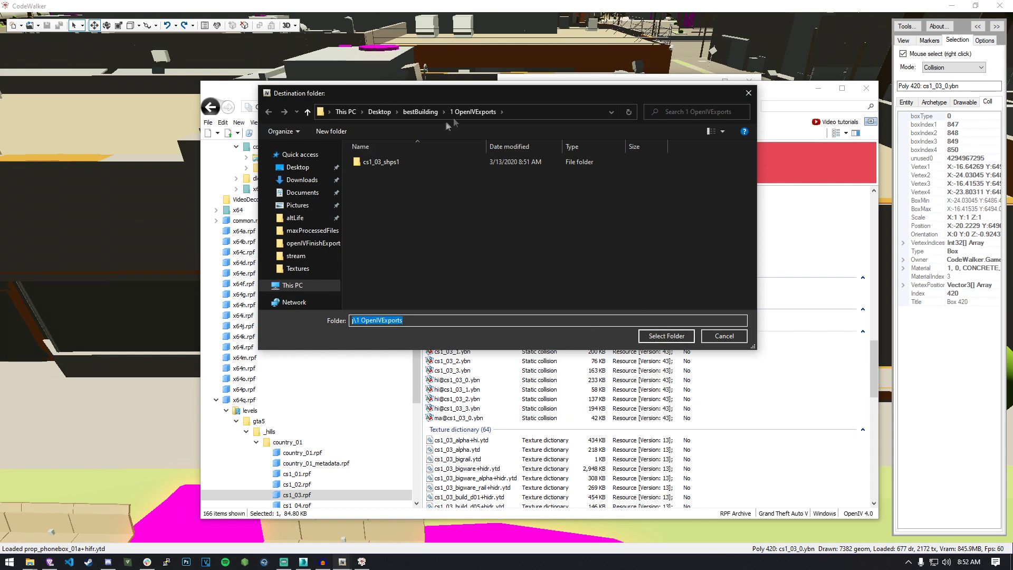
left_click(660, 336)
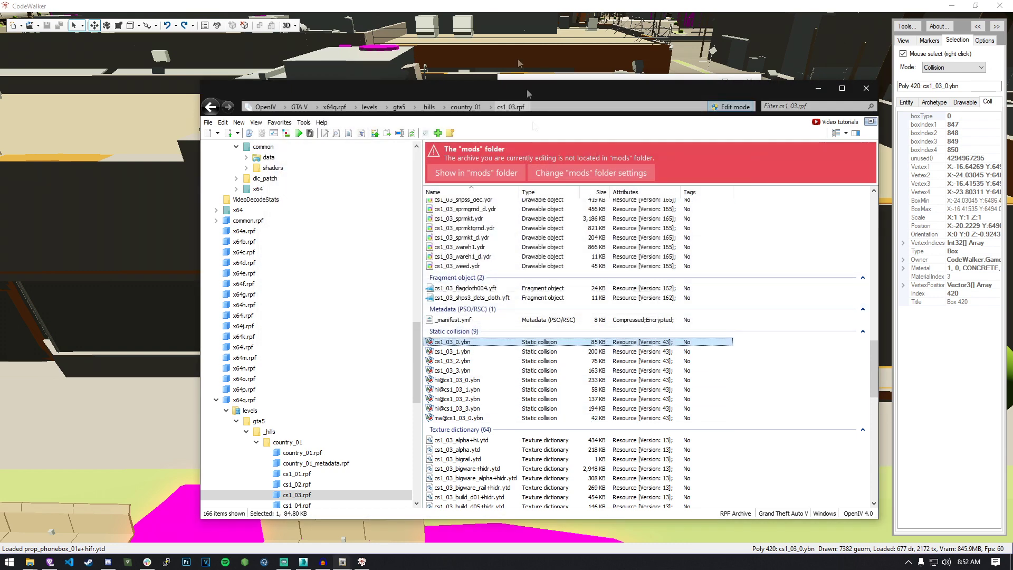
Return to CodeWalker, raise the front wall collision box above the facade and select the collision triangle behind it
key("alt+Tab")
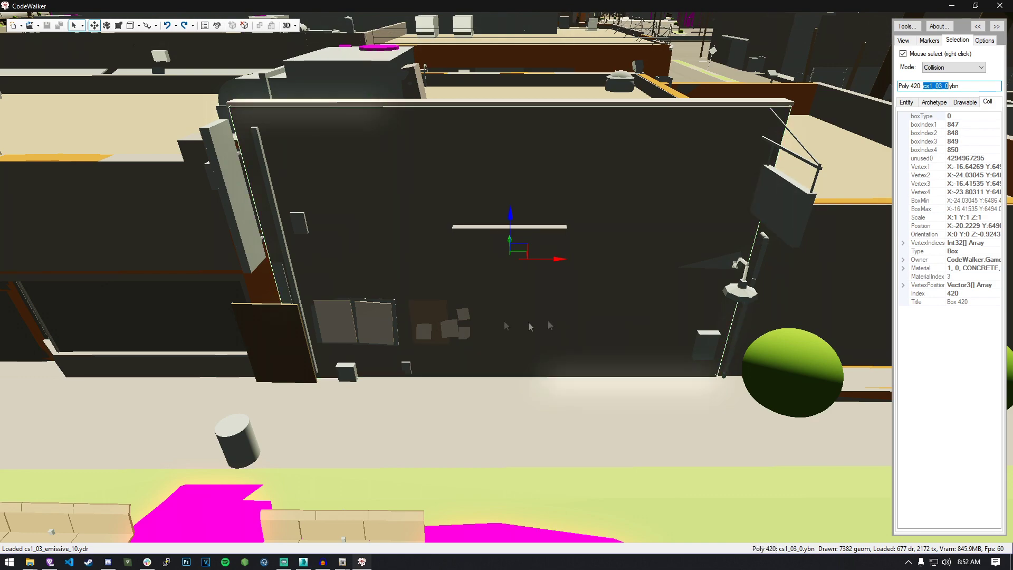
scroll(555, 239, "down", 3)
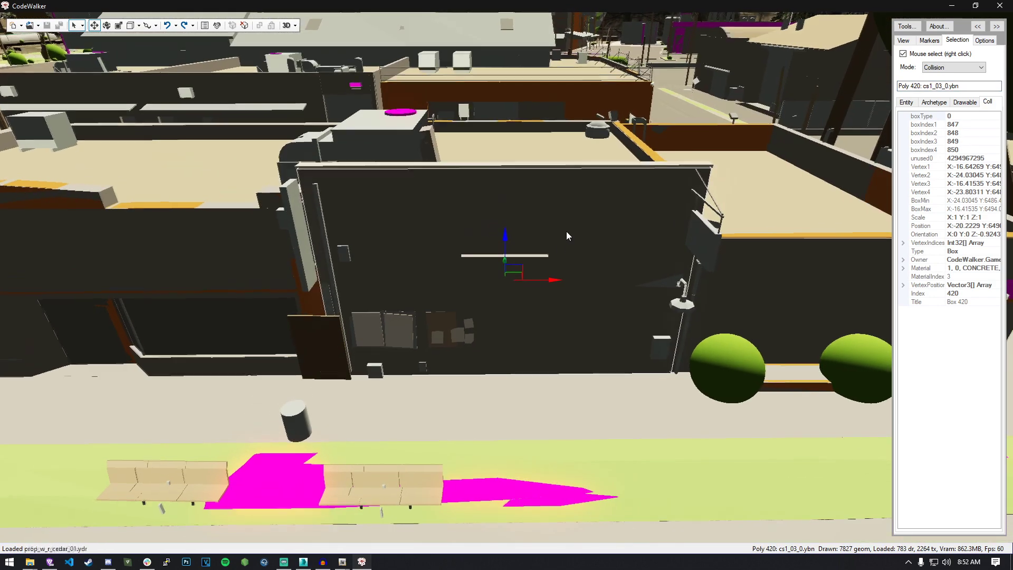
left_click_drag(506, 235, 522, 37)
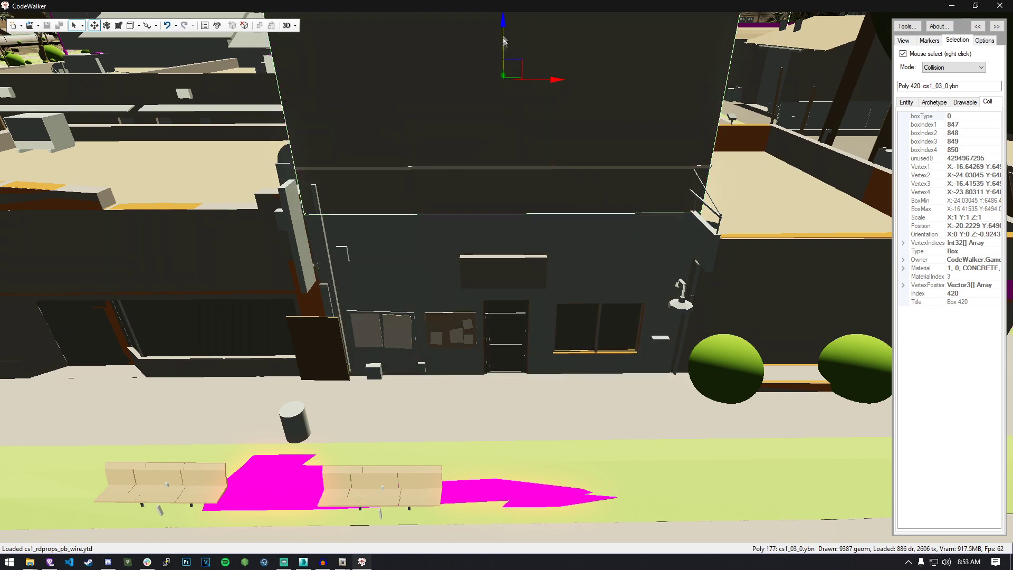
right_click(587, 256)
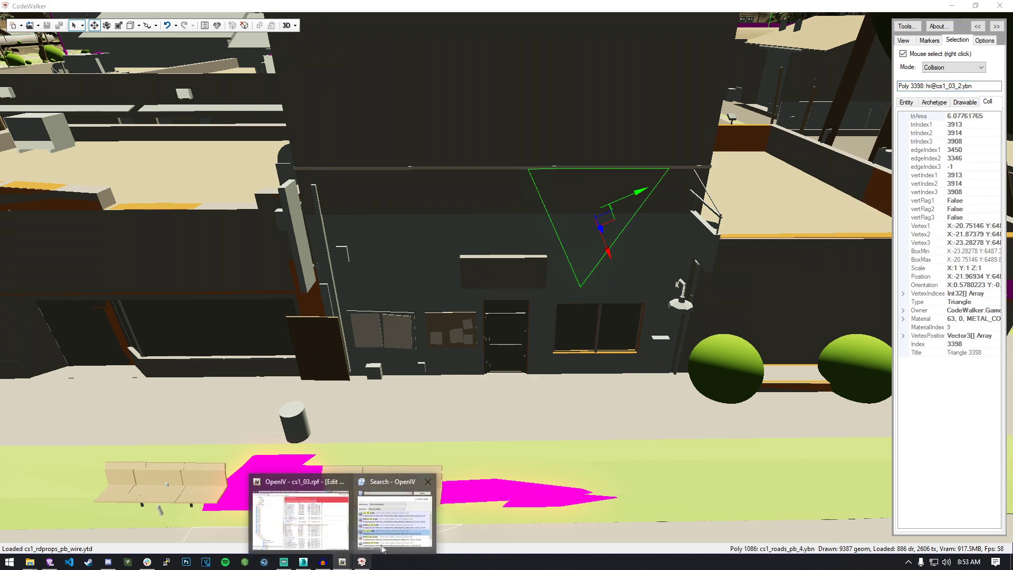
left_click(298, 506)
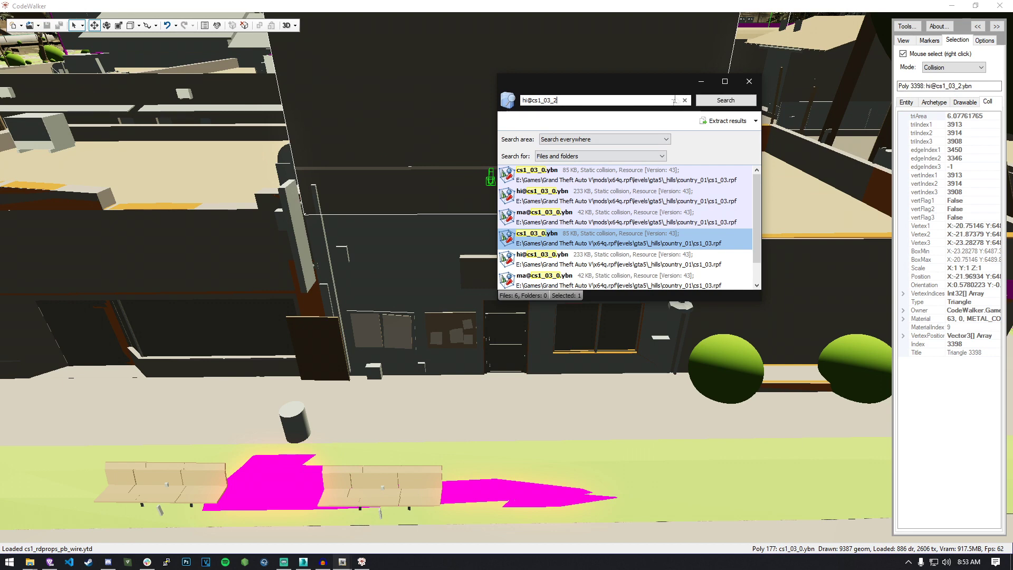
type("hi@cs1_03_2")
key("Return")
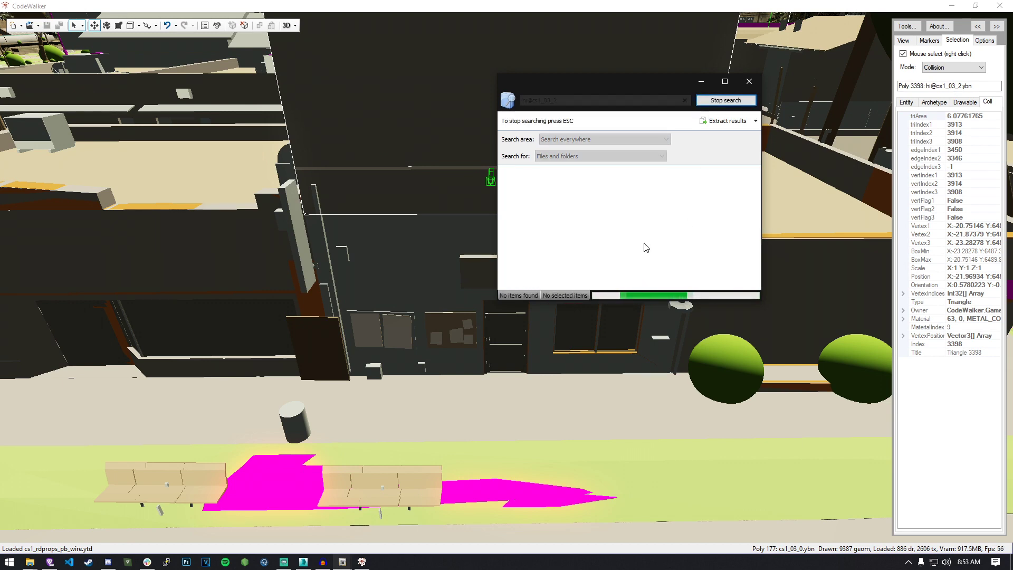
double_click(567, 181)
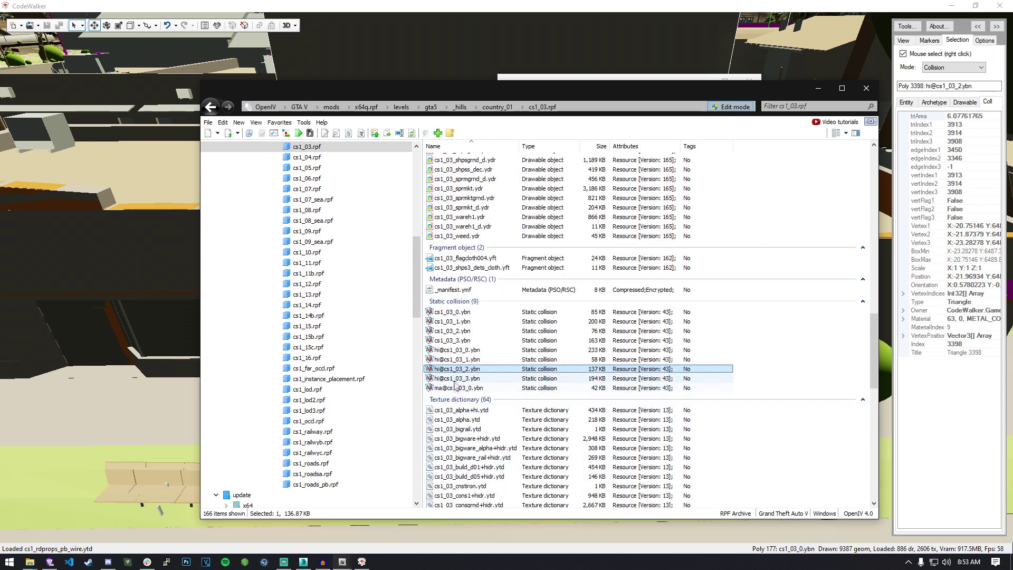
right_click(453, 369)
left_click(494, 438)
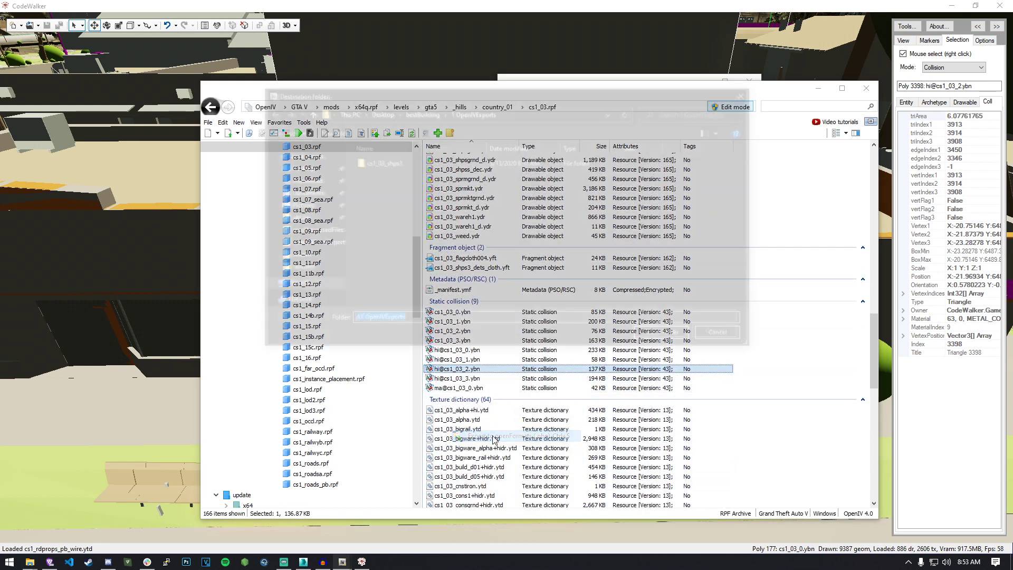
left_click(666, 335)
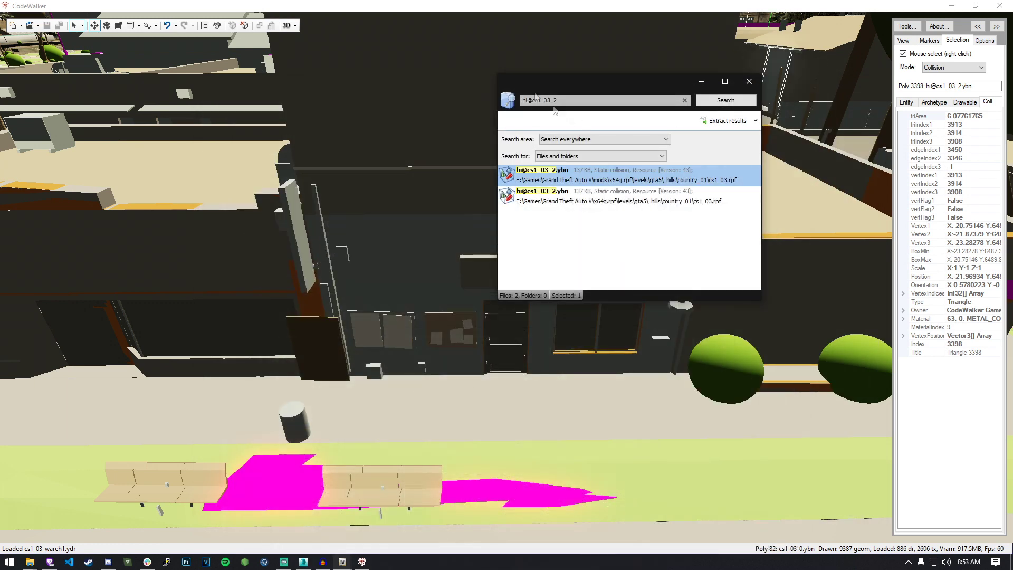
Return to CodeWalker and move the collision triangle beside the shop door out of the facade to open the wall
left_click(482, 71)
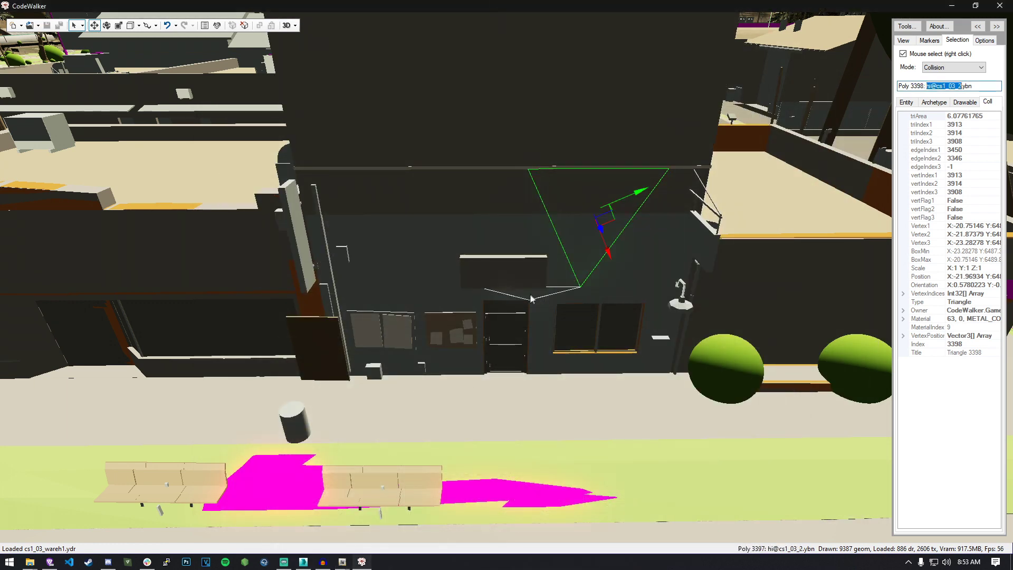
right_click(533, 332)
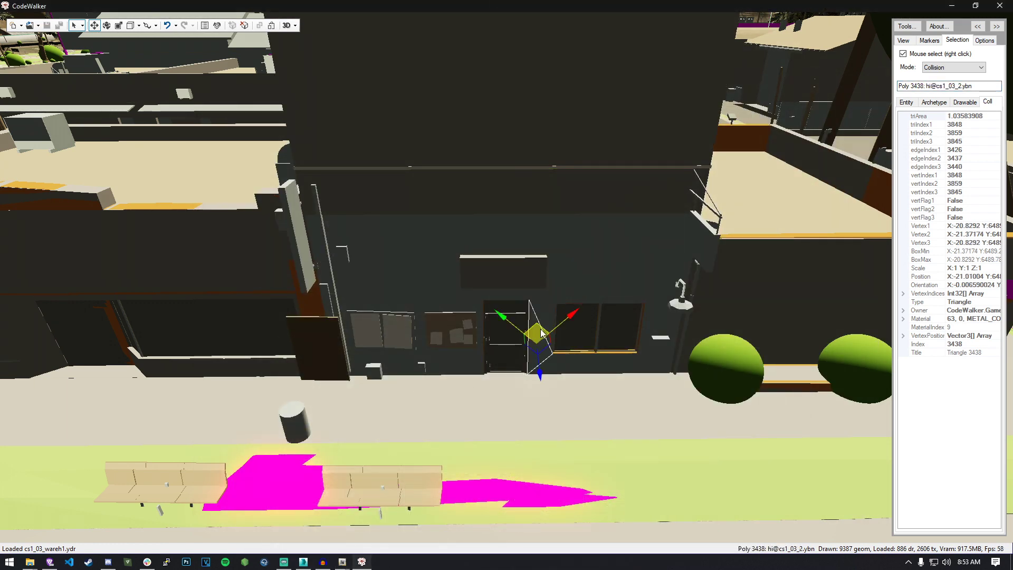
right_click(606, 282)
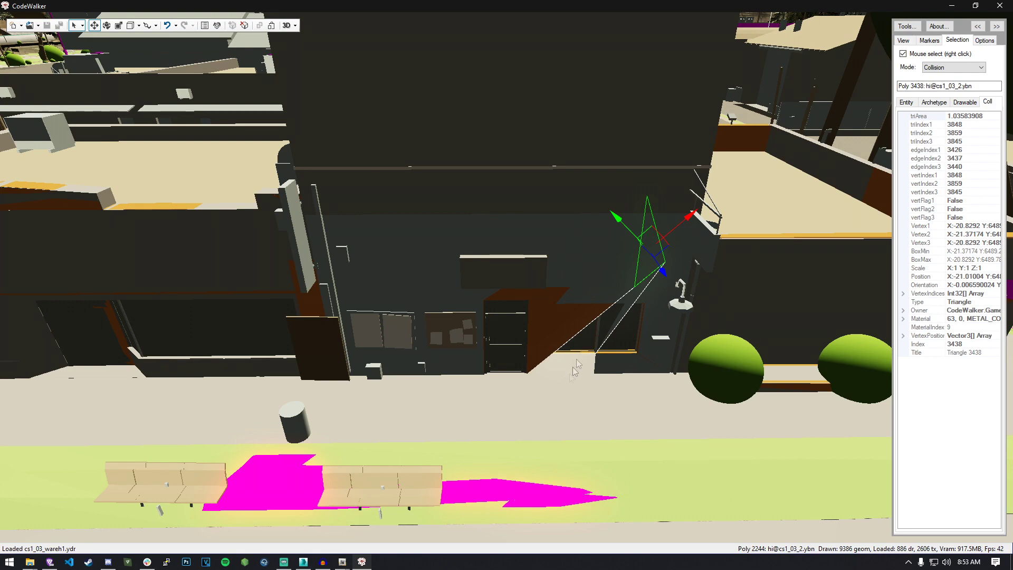
key("w")
right_click(522, 329)
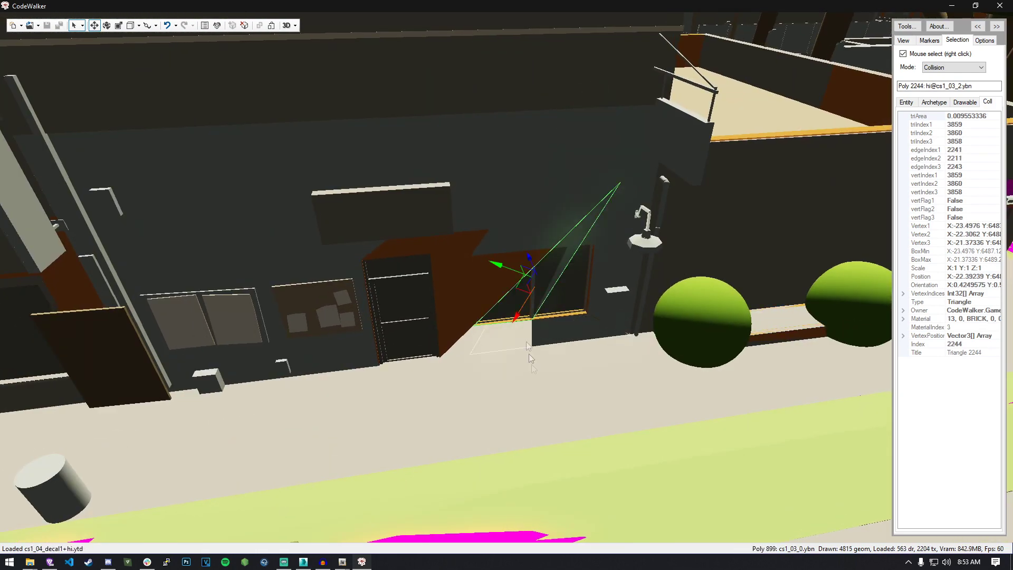
Examine the collision inside and around the shop building, and select the raised front wall collision box
key("w")
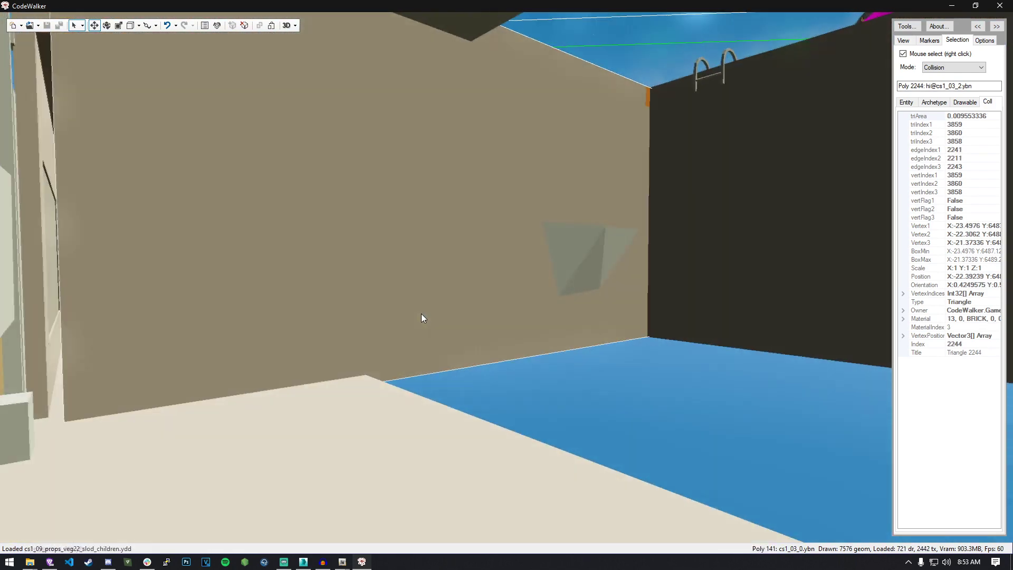
left_click_drag(421, 318, 516, 302)
key("s")
key("w")
left_click_drag(436, 236, 427, 213)
right_click(512, 211)
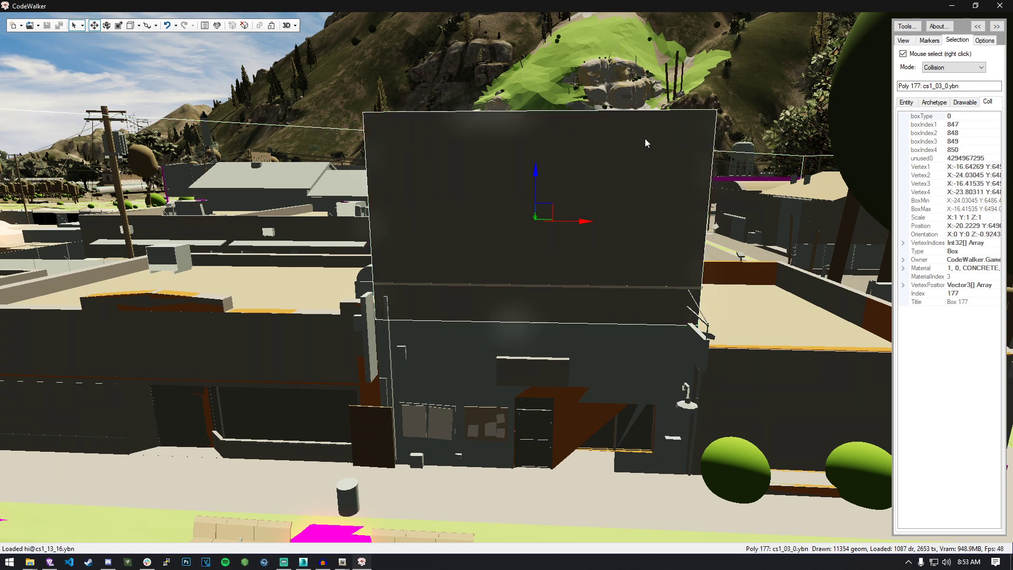
Set the selection mode to Occlusion and select the shop's occlude model in cs1_occl_10.ymap
left_click(949, 67)
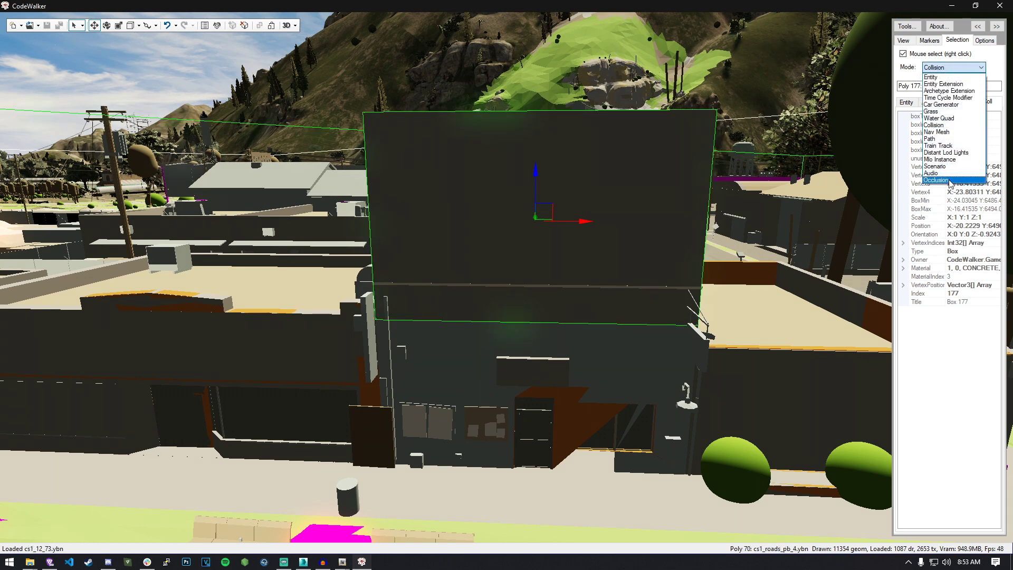
left_click(937, 180)
key("s")
left_click_drag(469, 457, 568, 422)
key("w")
right_click(568, 423)
Examine the occlusion boxes and models inside the shop and around the neighbouring rooftops
key("w")
left_click_drag(519, 398, 638, 371)
key("w")
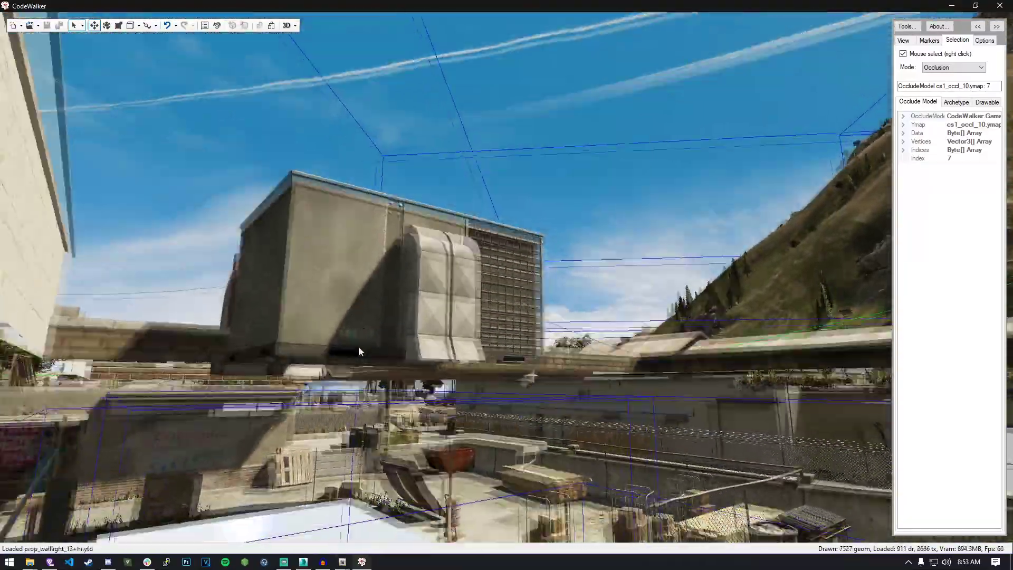
left_click_drag(359, 346, 264, 384)
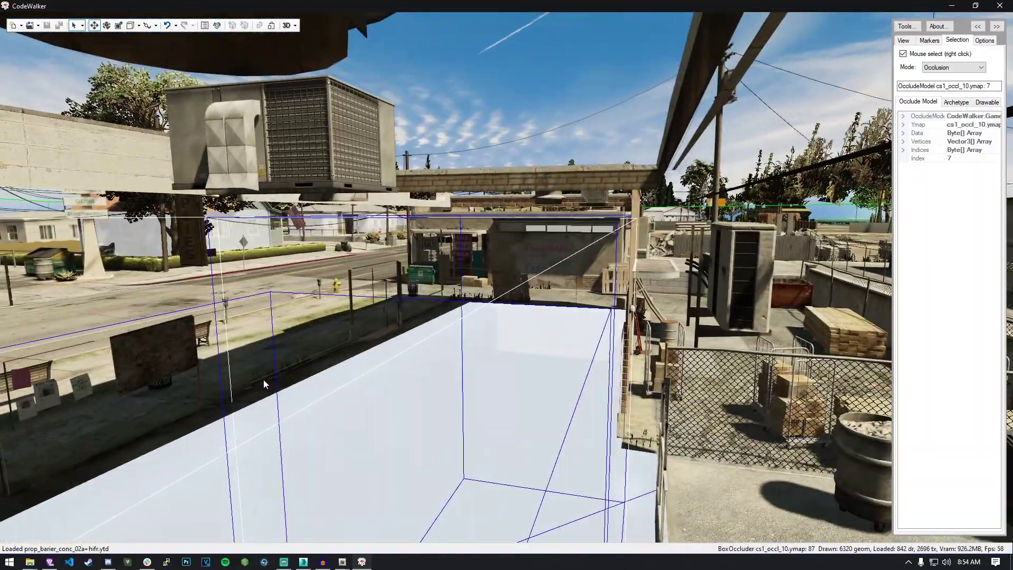
left_click_drag(512, 300, 279, 299)
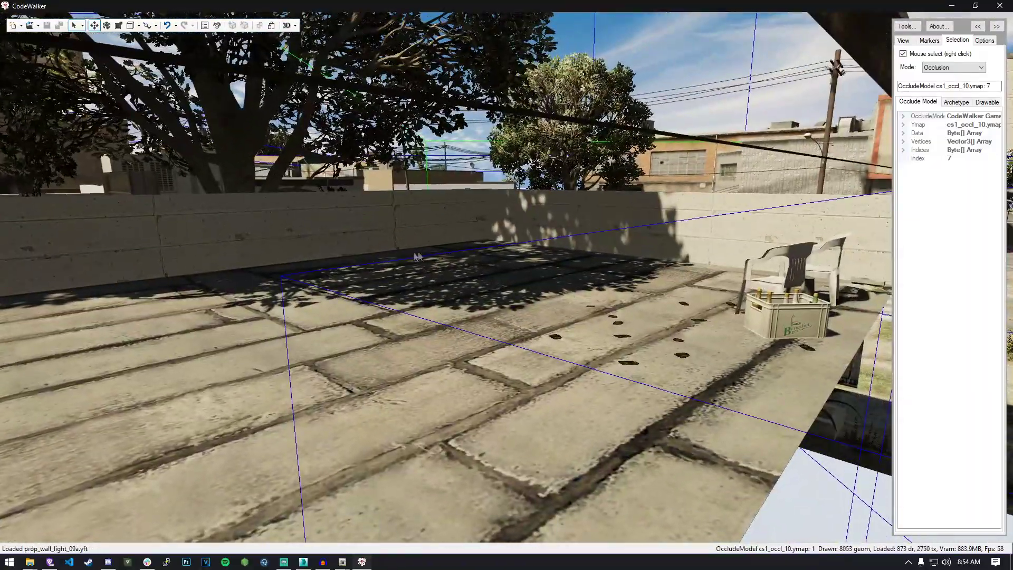
left_click_drag(417, 257, 681, 239)
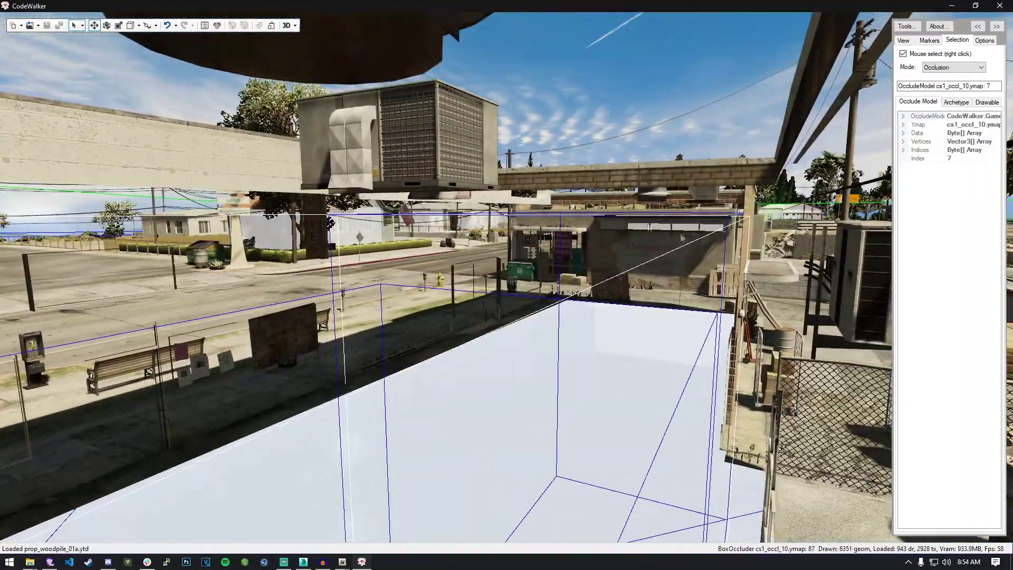
Select the box occluder enclosing the shop in CodeWalker, and search OpenIV for cs1_occl_10
right_click(649, 260)
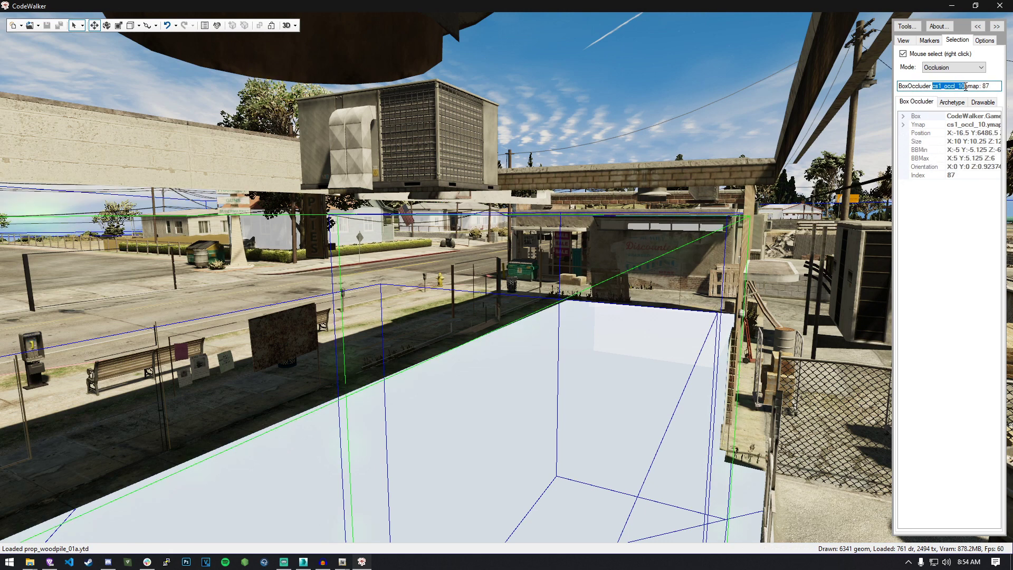
left_click(342, 561)
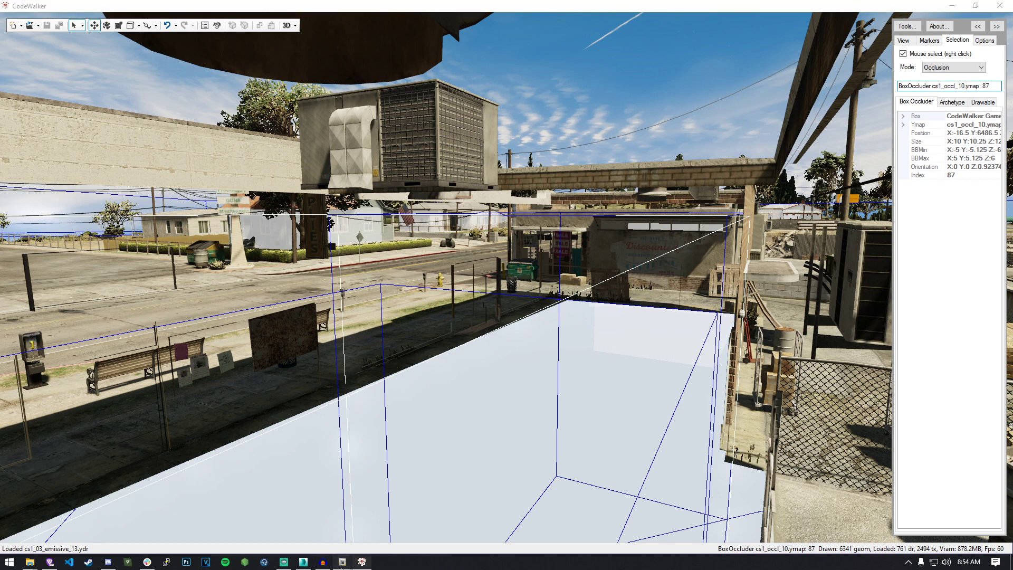
left_click(393, 509)
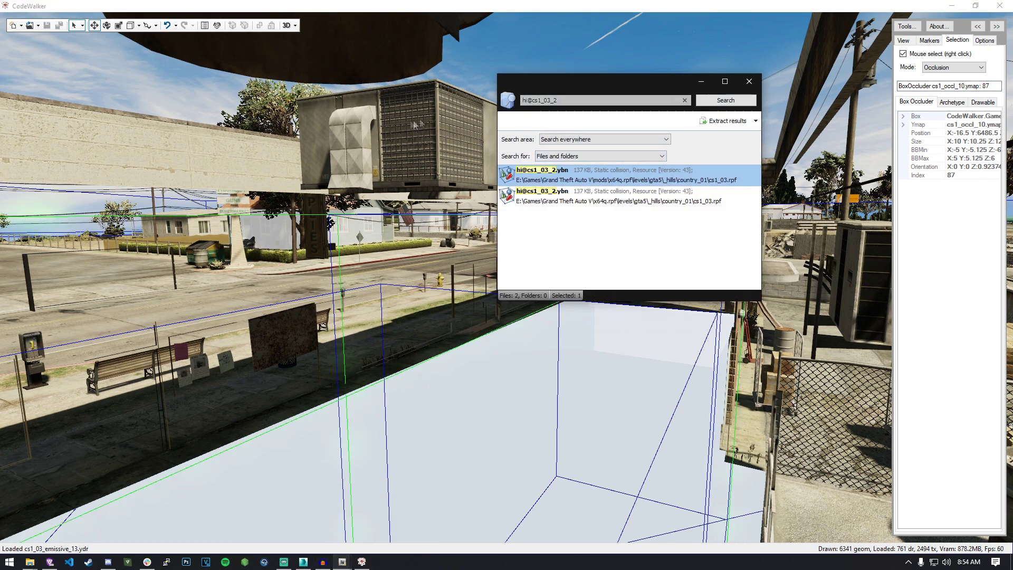
left_click(561, 100)
key("Return")
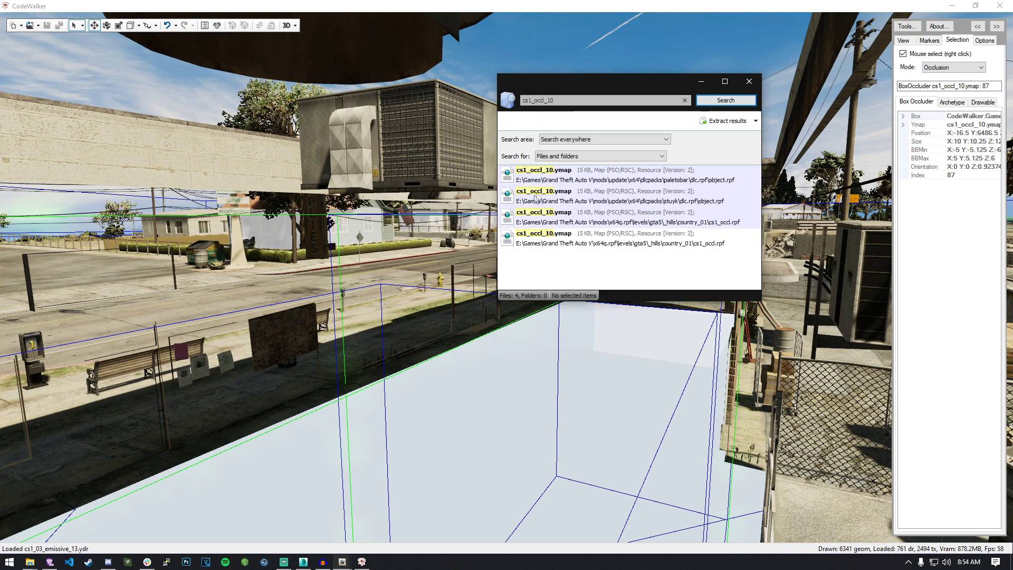
Open the location of the original cs1_occl_10.ymap in cs1_occl.rpf and show that file in the mods folder
left_click(531, 99)
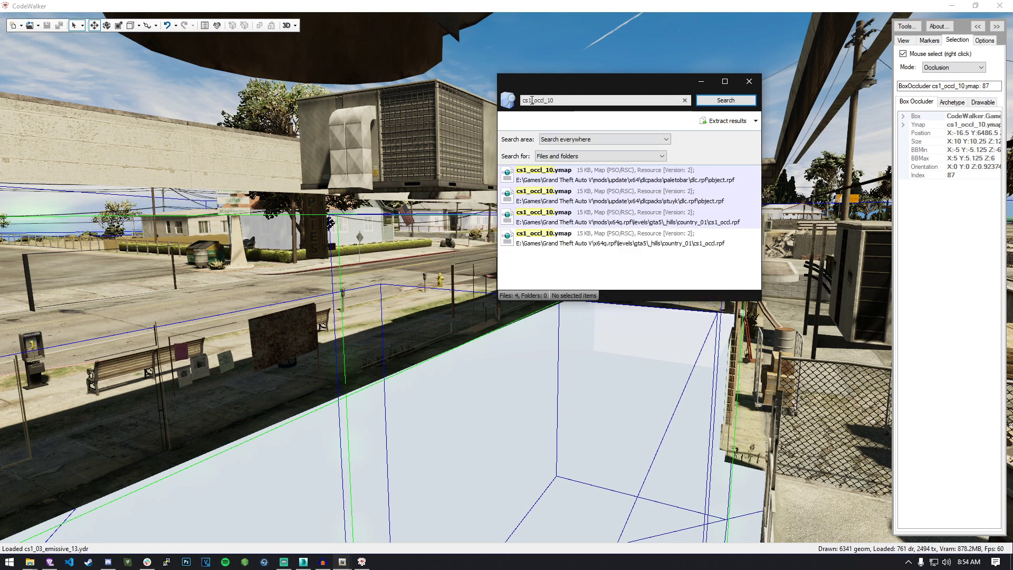
right_click(556, 184)
double_click(543, 237)
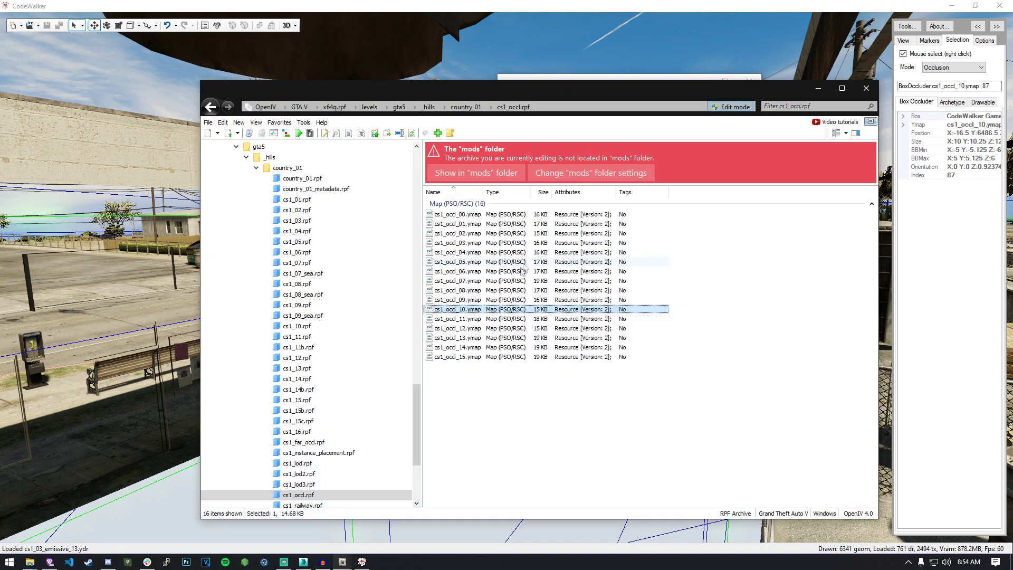
right_click(463, 312)
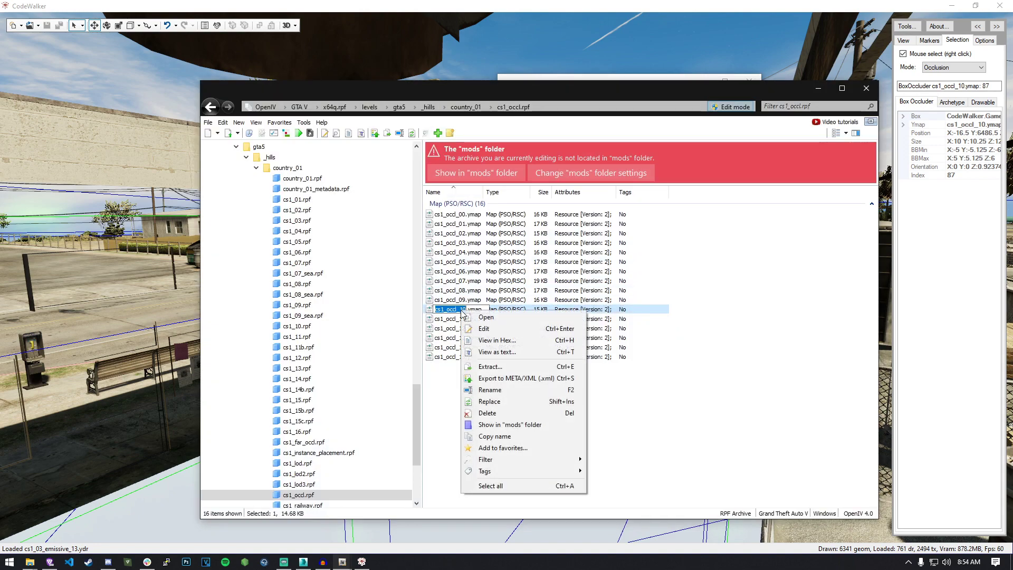
left_click(515, 426)
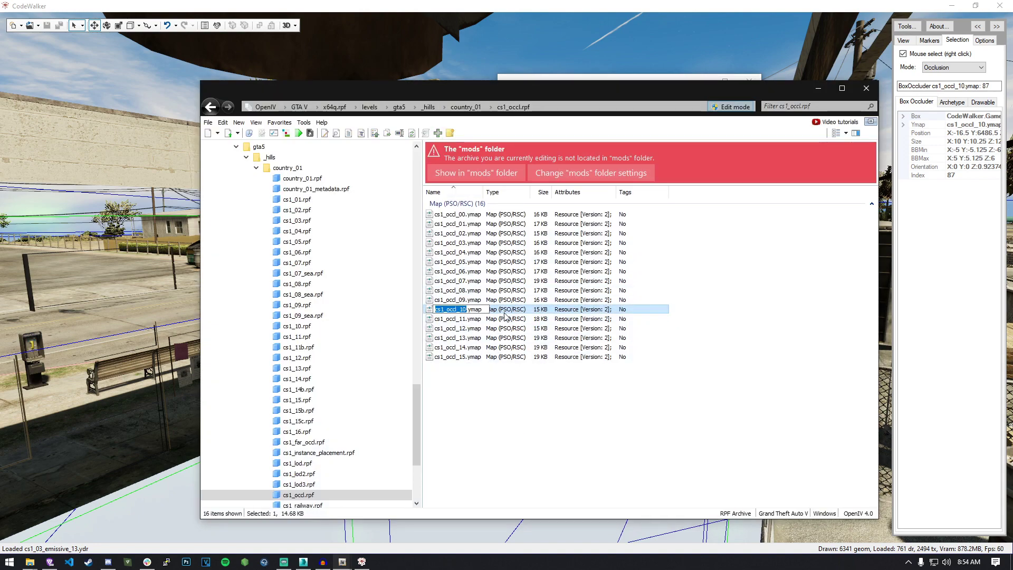
right_click(508, 313)
left_click(531, 425)
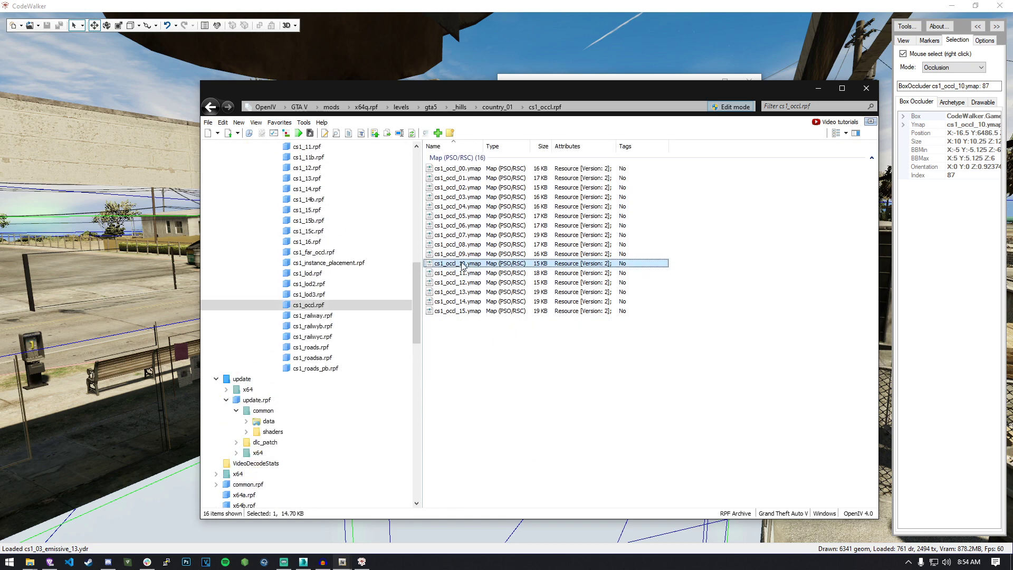
Open the mods copy of cs1_occl_10.ymap for editing in the OpenIV text editor
left_click(732, 106)
left_click(541, 317)
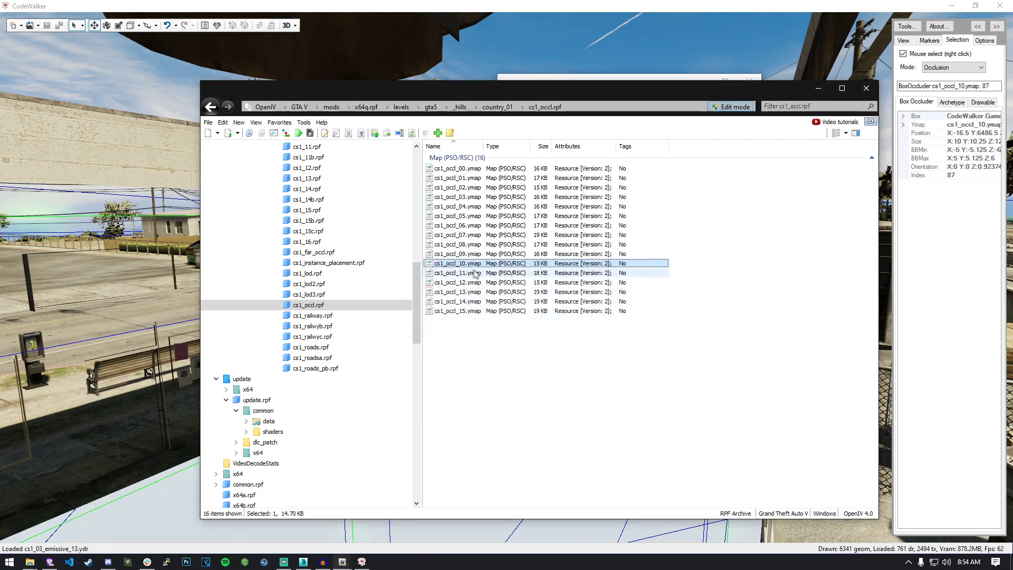
right_click(468, 263)
left_click(491, 279)
left_click_drag(536, 77, 612, 66)
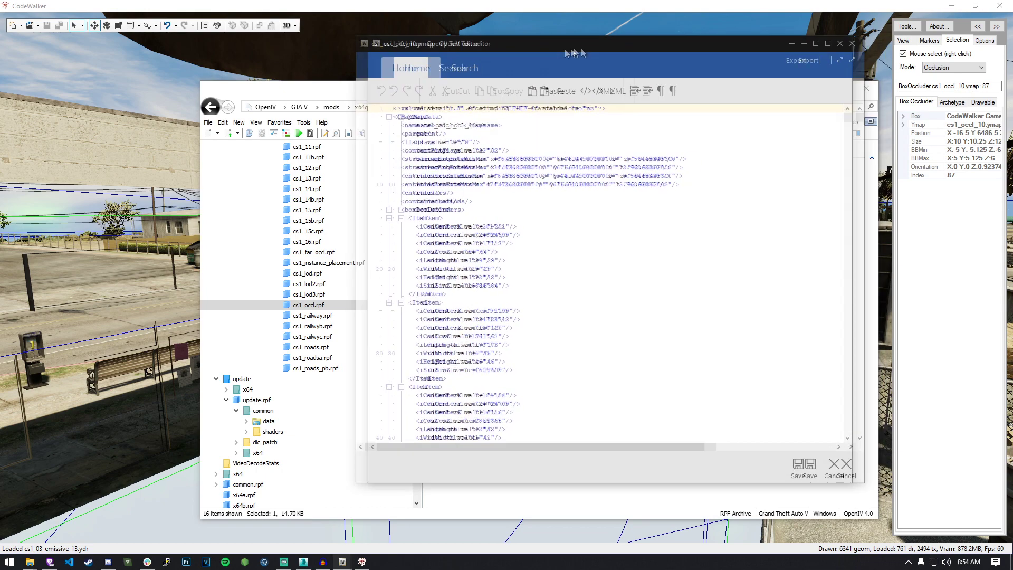
Expand the selected occluder's Box values in CodeWalker, and find its iCenterX value -66 in the ymap text in OpenIV
left_click(902, 118)
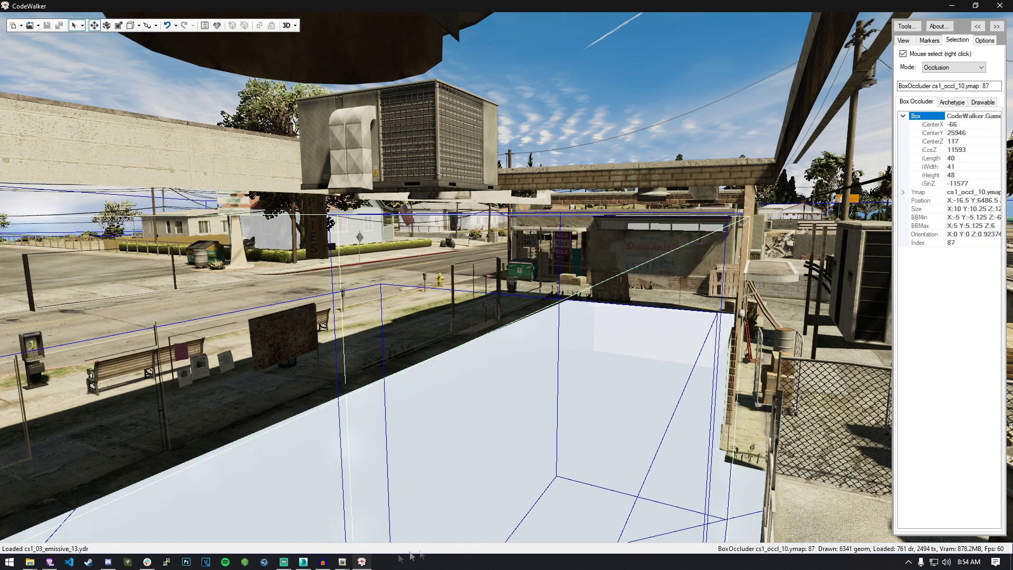
left_click(342, 562)
left_click(413, 509)
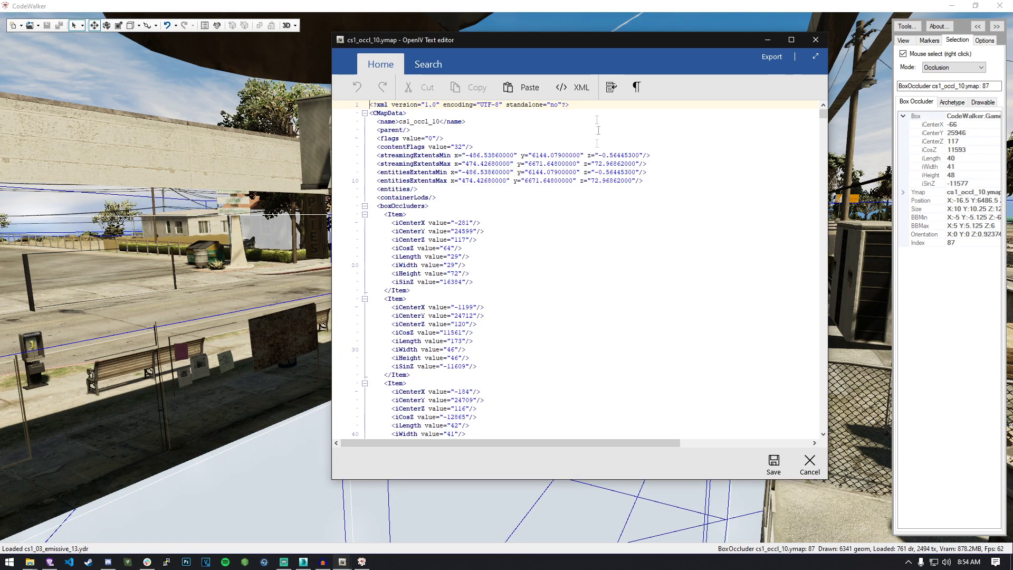
key("ctrl+f")
type("-66")
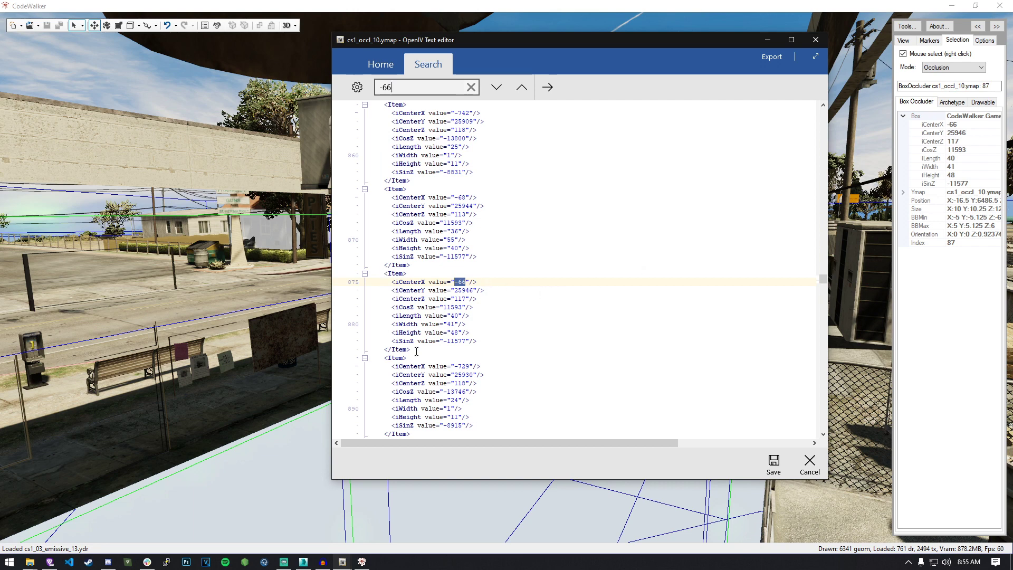
Delete the box occluder item with iCenterX -66 from cs1_occl_10.ymap and save the file
left_click_drag(416, 351, 364, 284)
key("Delete")
key("BackSpace")
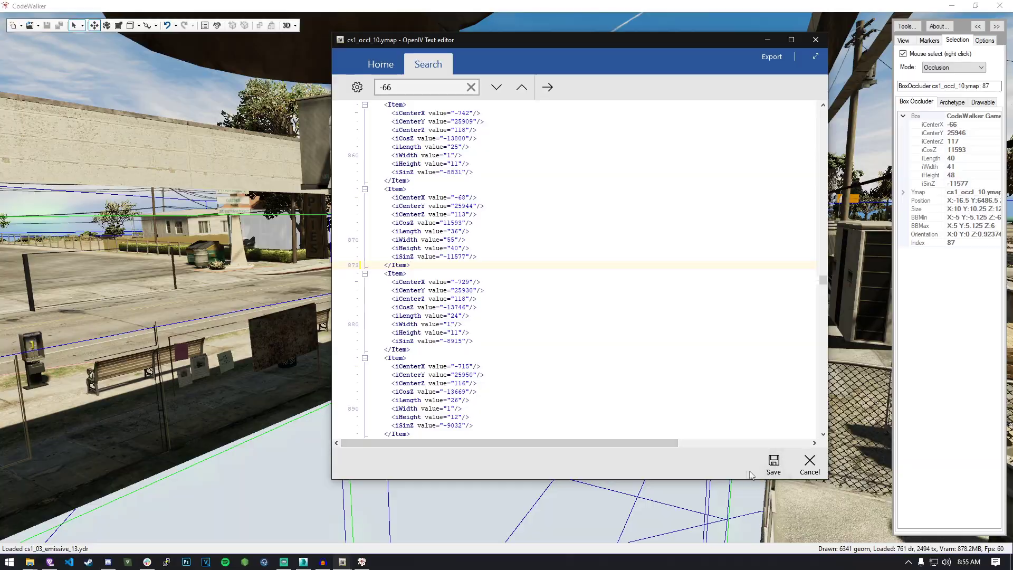
left_click(770, 464)
Select the other box occluder inside the shop in CodeWalker, and reopen the mods copy of cs1_occl_10.ymap for editing in OpenIV
left_click_drag(538, 328, 613, 243)
right_click(613, 243)
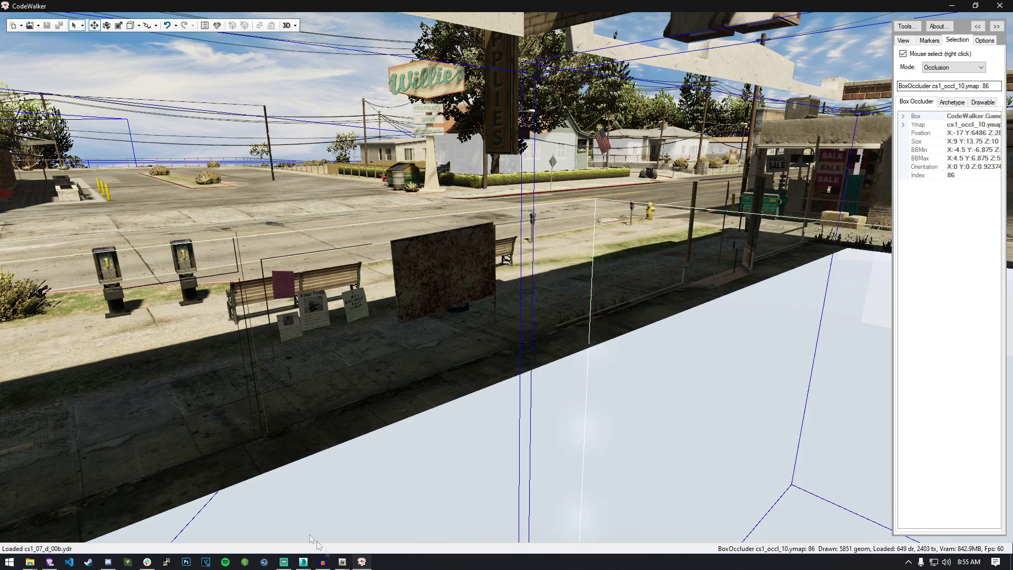
left_click(342, 561)
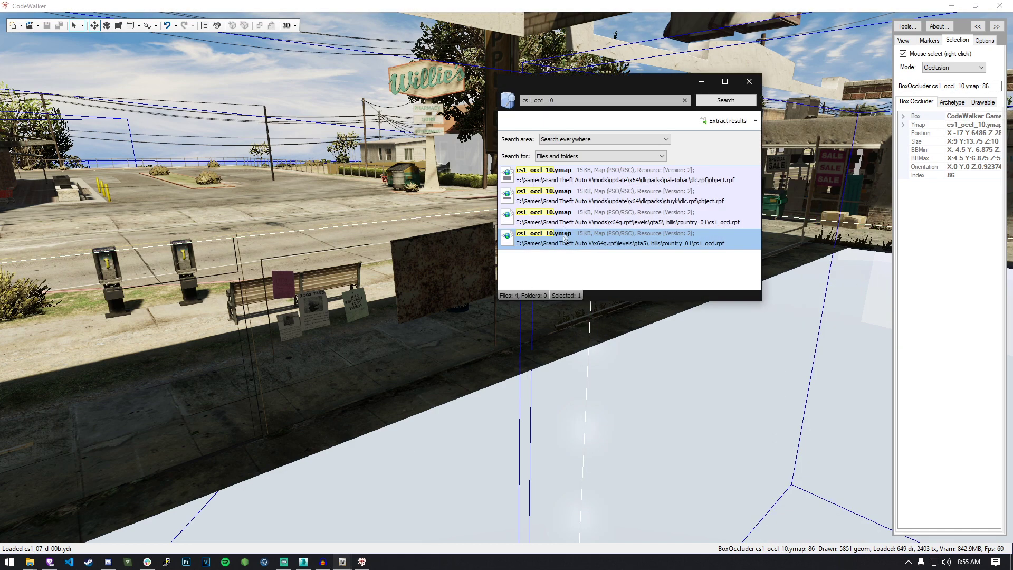
double_click(568, 240)
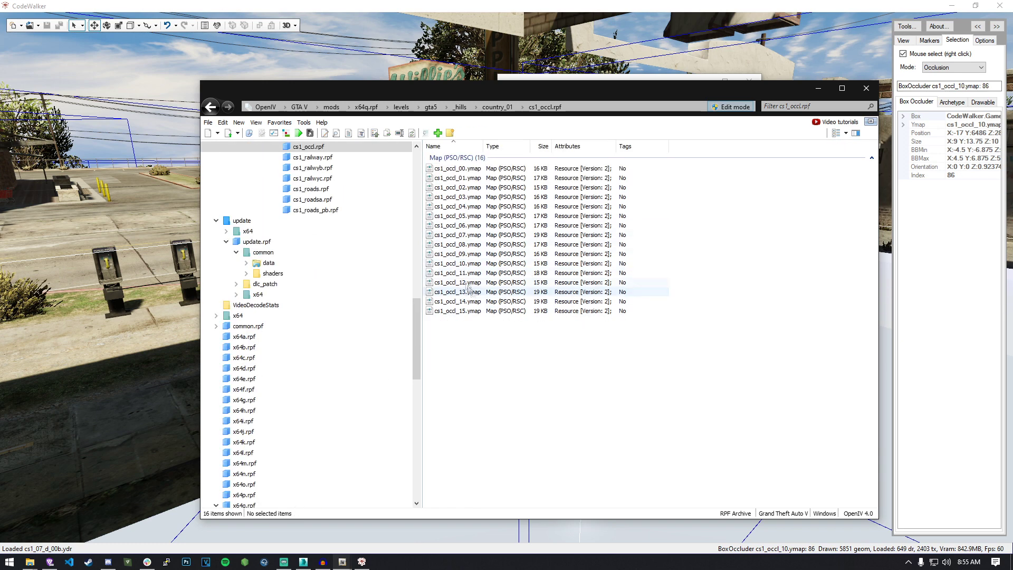
right_click(433, 263)
left_click(491, 281)
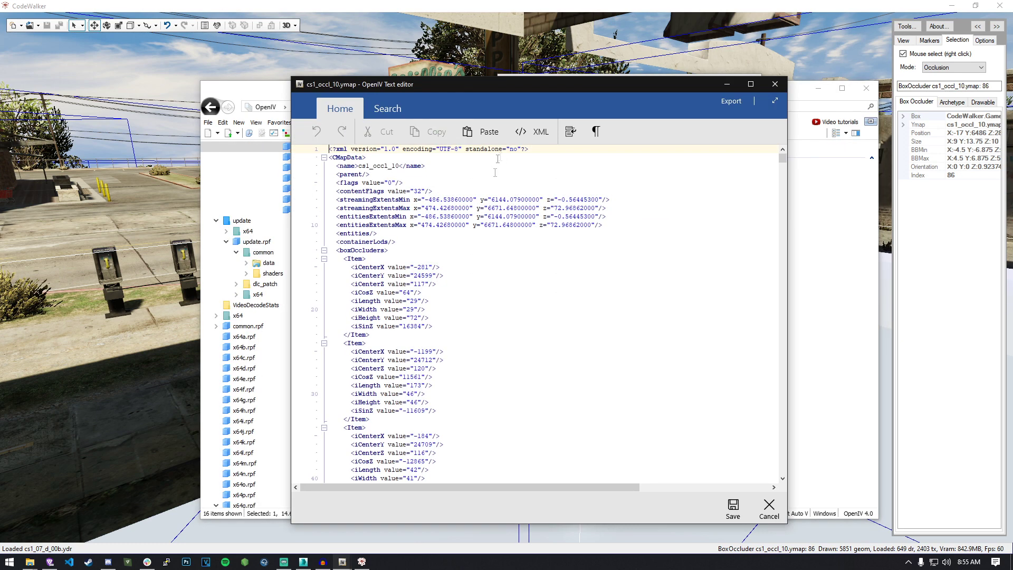
Expand the second occluder's Box values in CodeWalker, and find its iCenterX value -68 in the ymap text in OpenIV
key("ctrl+f")
type("-66")
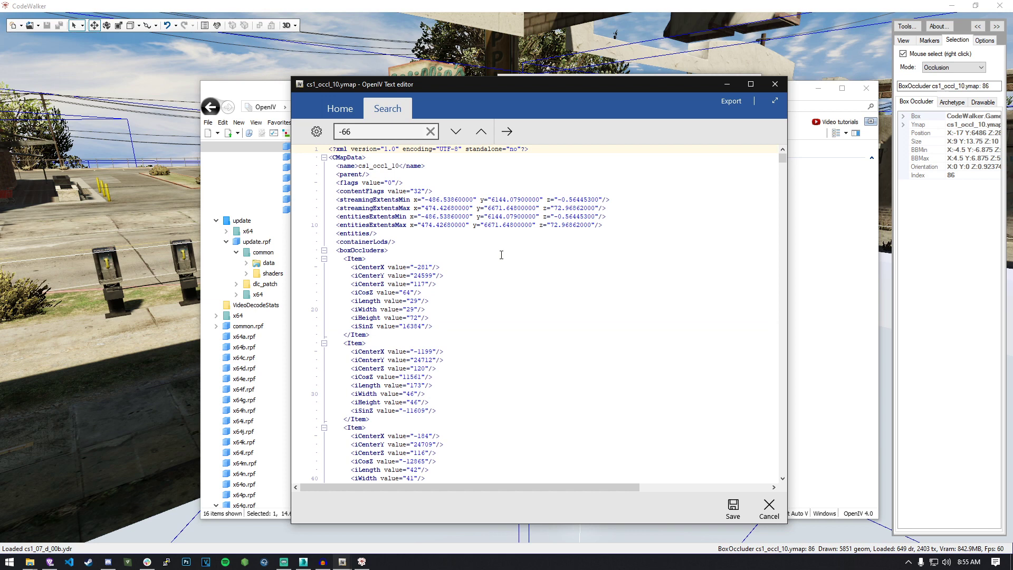
left_click_drag(362, 134, 239, 132)
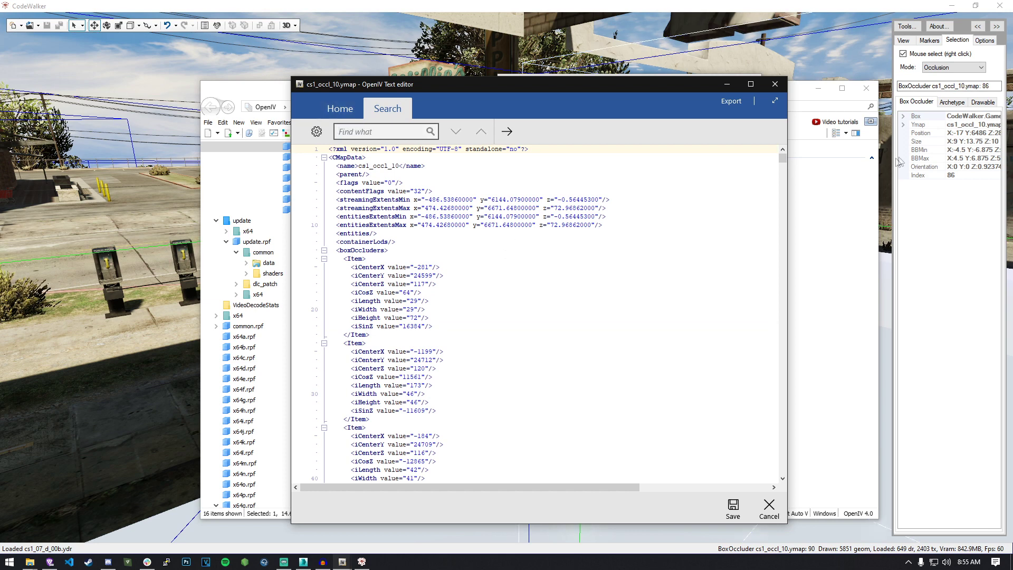
left_click(902, 118)
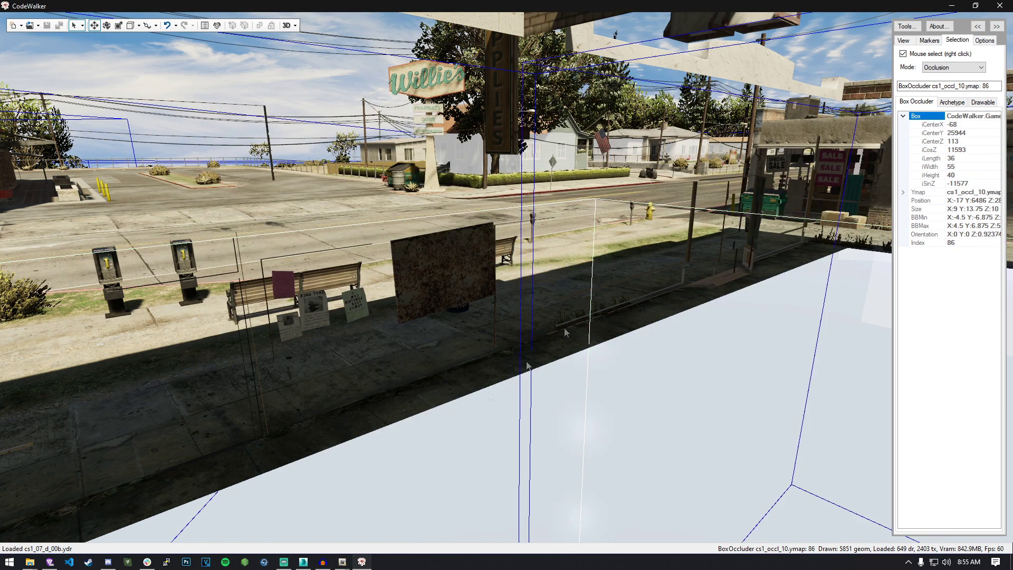
left_click(342, 561)
left_click(437, 514)
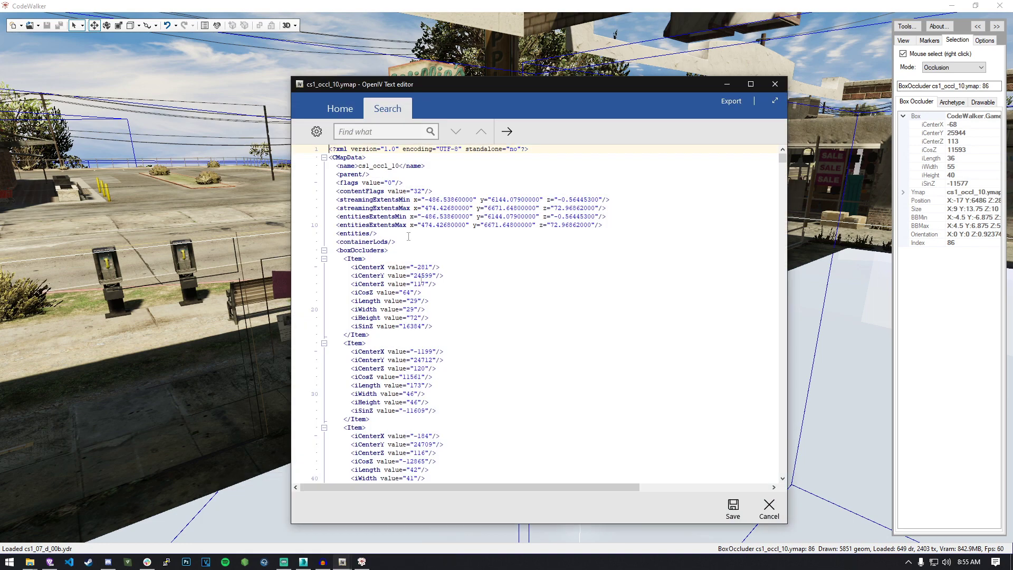
type("-68")
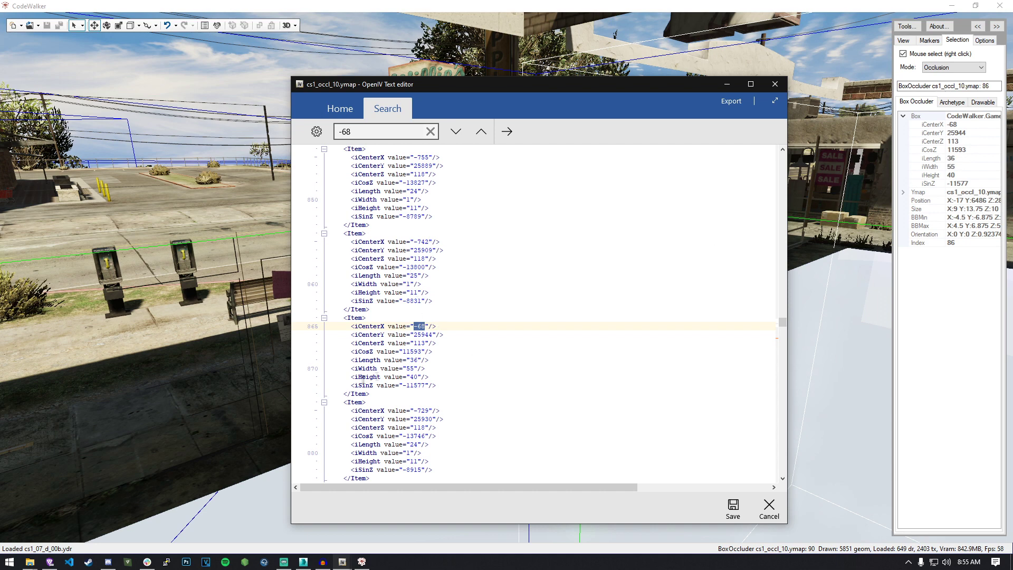
Delete the box occluder item with iCenterX -68 from cs1_occl_10.ymap and save the file
left_click_drag(371, 395, 316, 318)
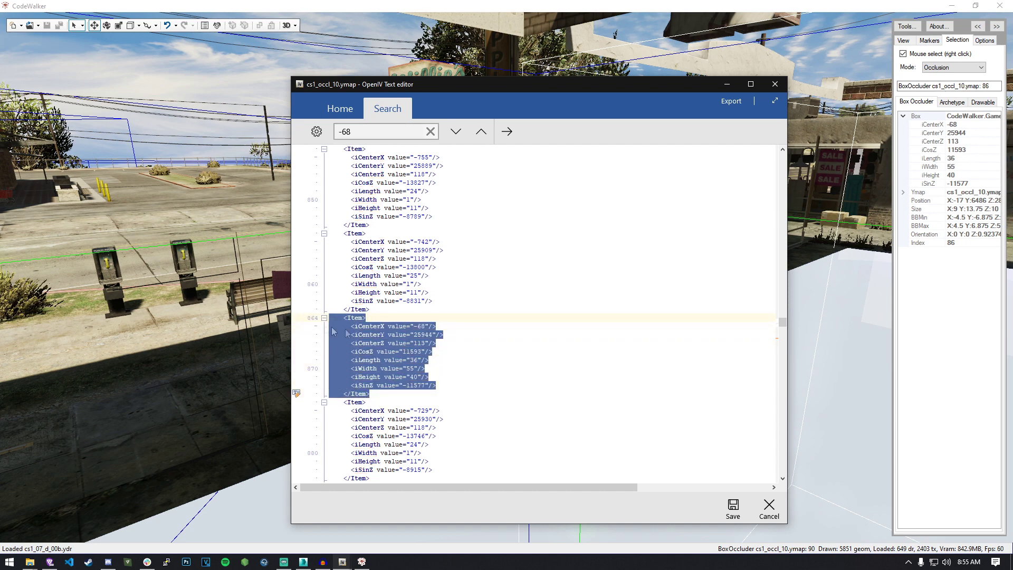
key("Delete")
key("Delete")
left_click(732, 508)
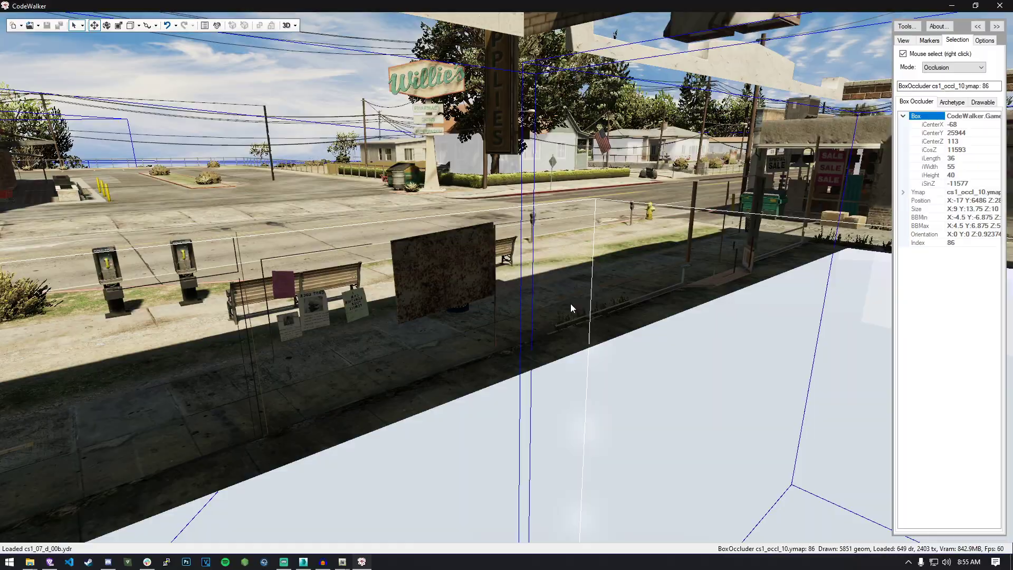
Select the taller box occluder rising above the shop again, and examine its Box values and the building from the street
left_click_drag(476, 211, 453, 174)
right_click(427, 159)
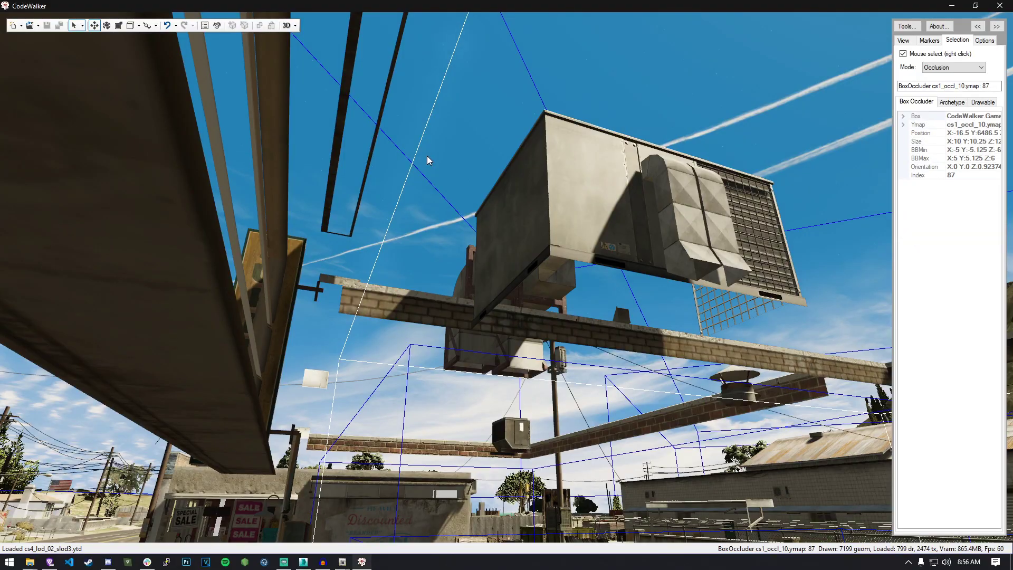
key("w")
left_click_drag(586, 310, 559, 378)
key("s")
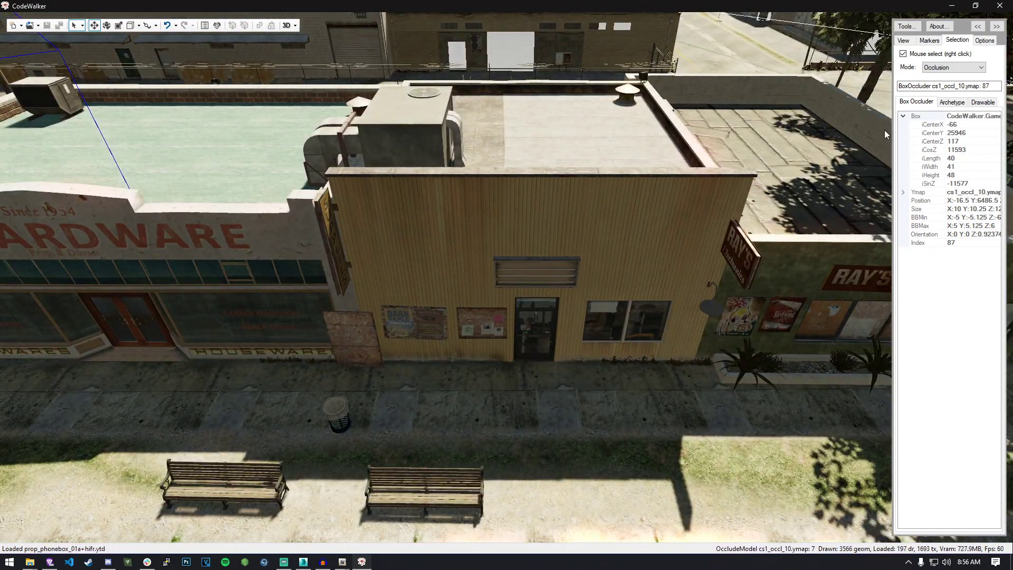
Return to OpenIV and extract the edited cs1_occl_10.ymap to the 3 Final folder in bestBuilding
left_click(951, 6)
right_click(453, 266)
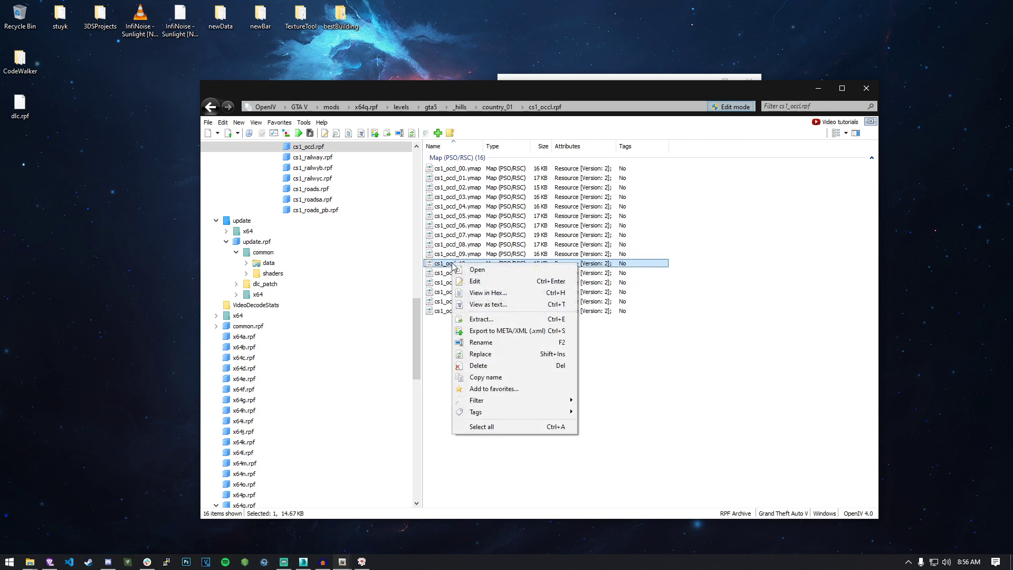
left_click(489, 319)
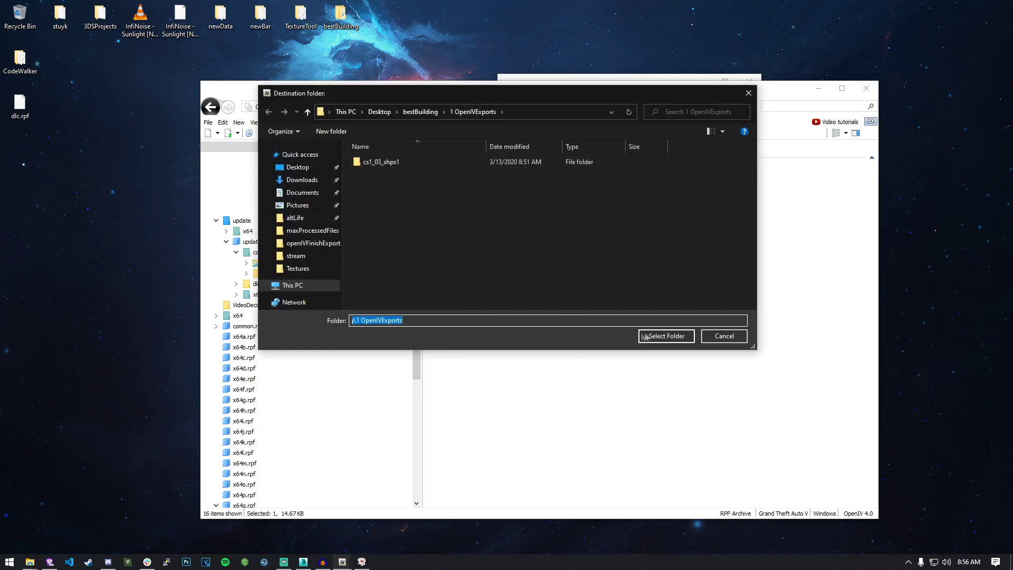
left_click(421, 112)
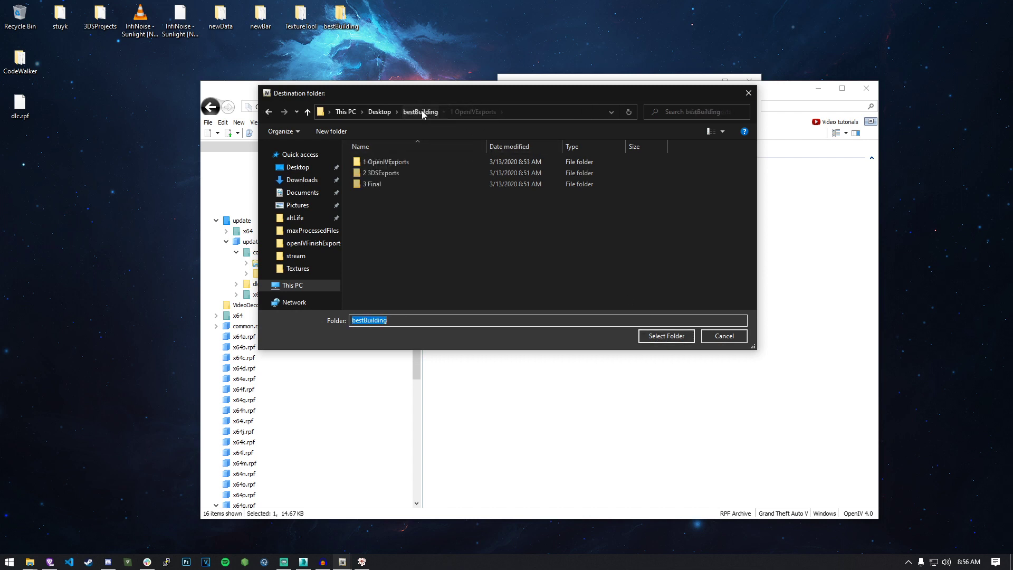
left_click(388, 185)
left_click(397, 165)
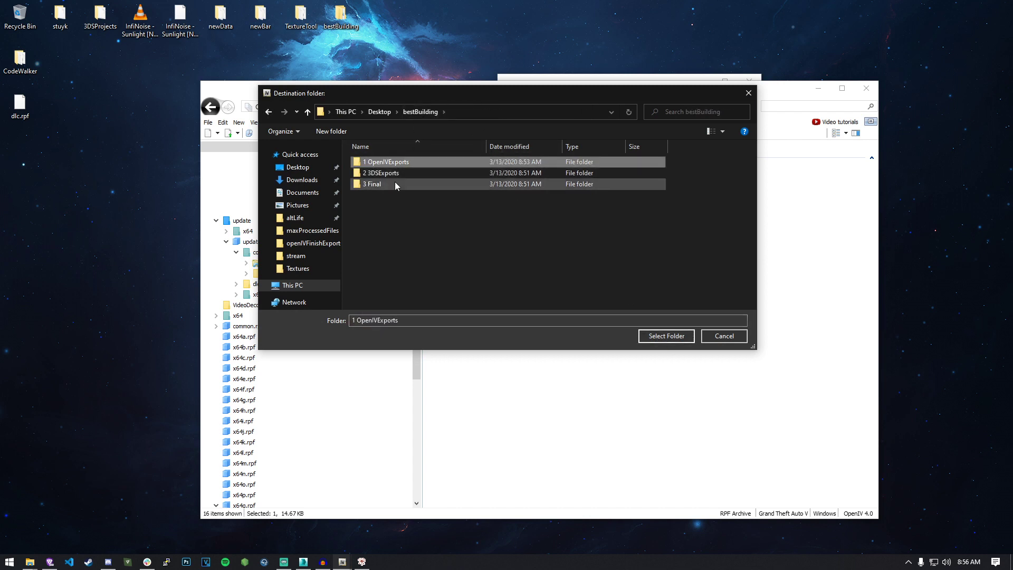
double_click(395, 183)
left_click(666, 336)
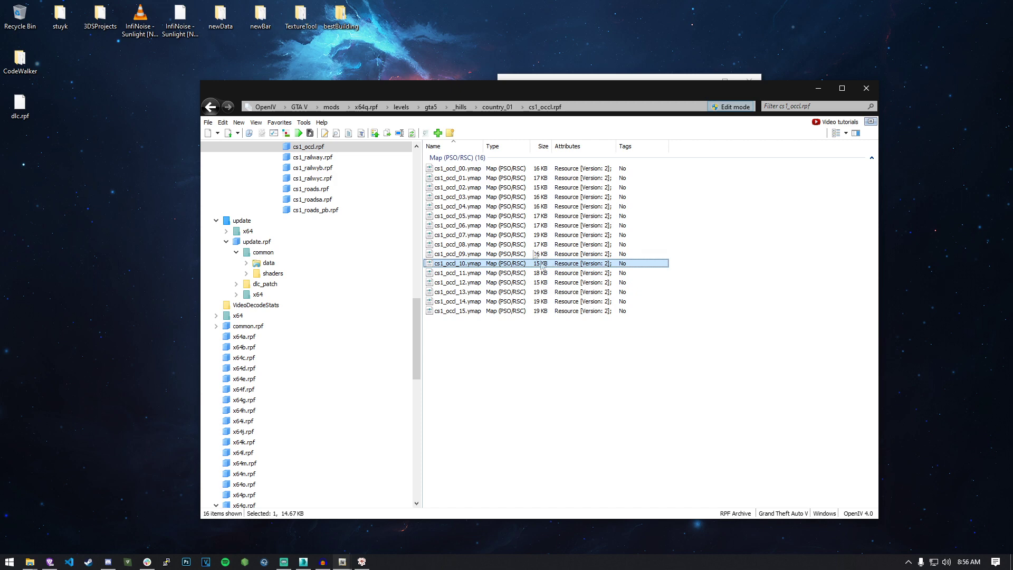
double_click(341, 16)
double_click(437, 145)
left_click_drag(518, 78, 571, 72)
left_click(494, 170)
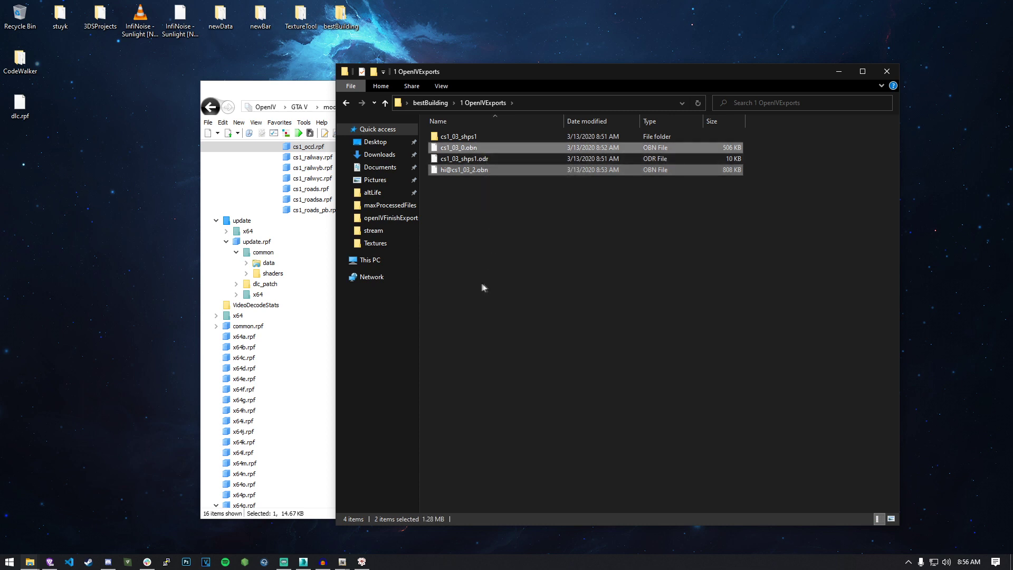
left_click(495, 185)
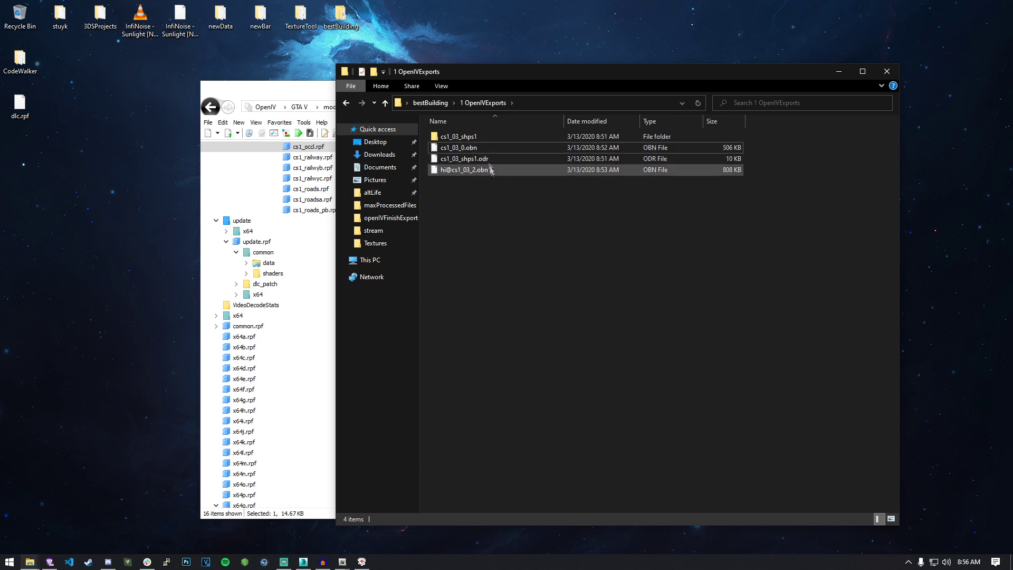
Review the exported model file cs1_03_shps1.odr and its cs1_03_shps1 folder in 1 OpenIVExports
left_click(464, 159)
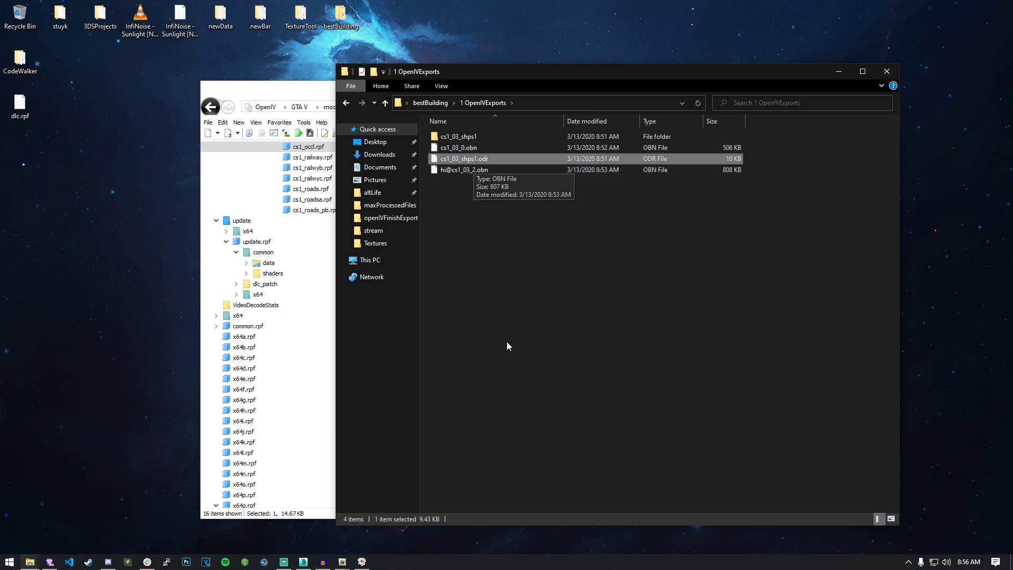
left_click(464, 136)
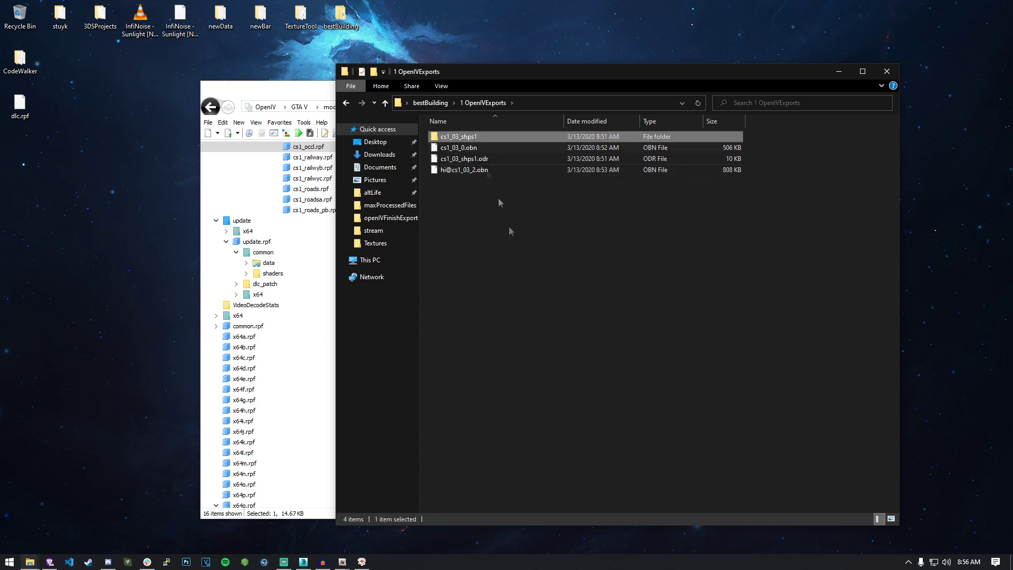
left_click(557, 289)
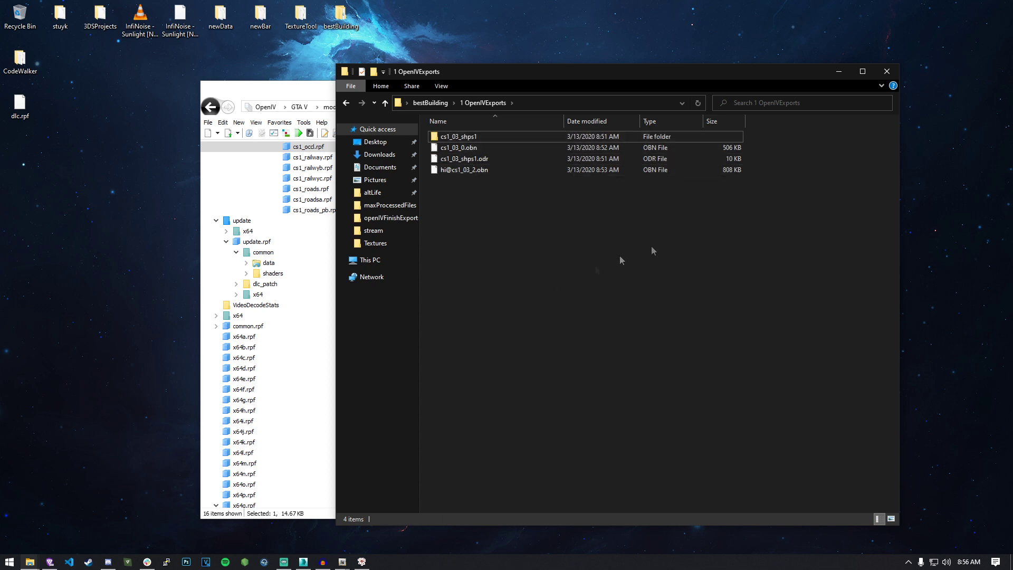
Collapse the x64q.rpf and update.rpf branches under mods in OpenIV, and clear the OpenIV, folder and search windows off the desktop
left_click(835, 72)
left_click(736, 107)
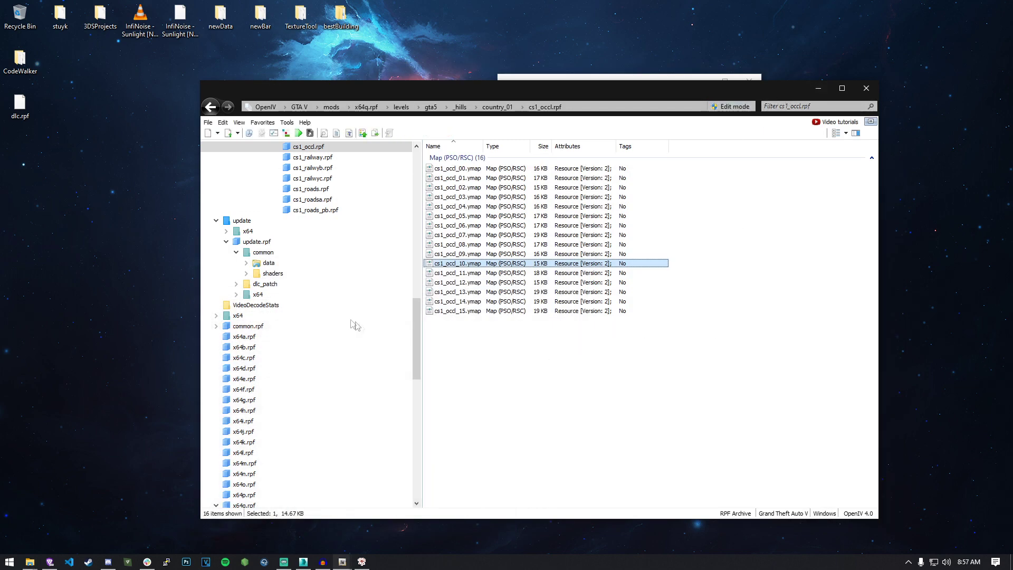
scroll(374, 327, "up", 15)
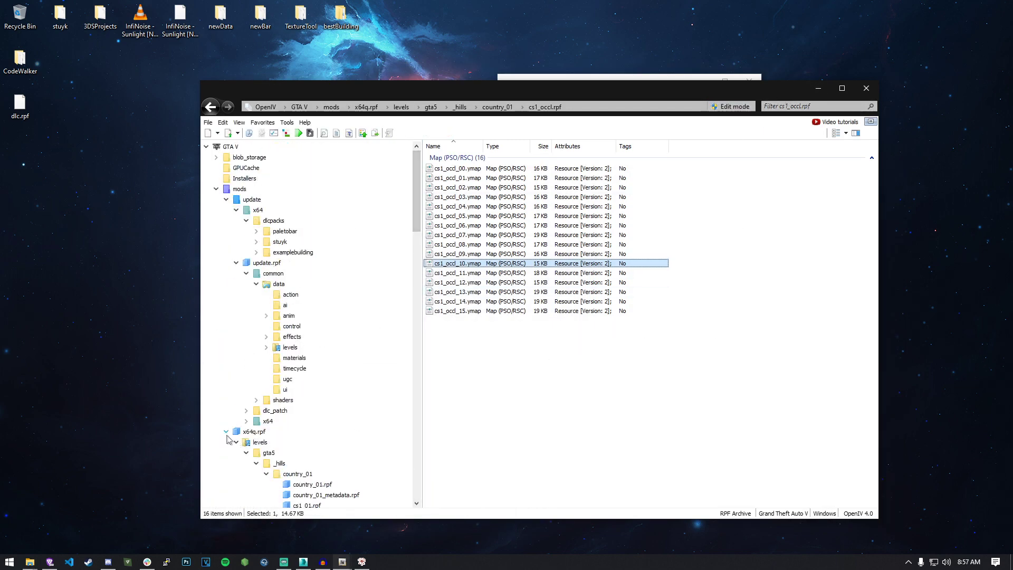
left_click(227, 432)
left_click(236, 264)
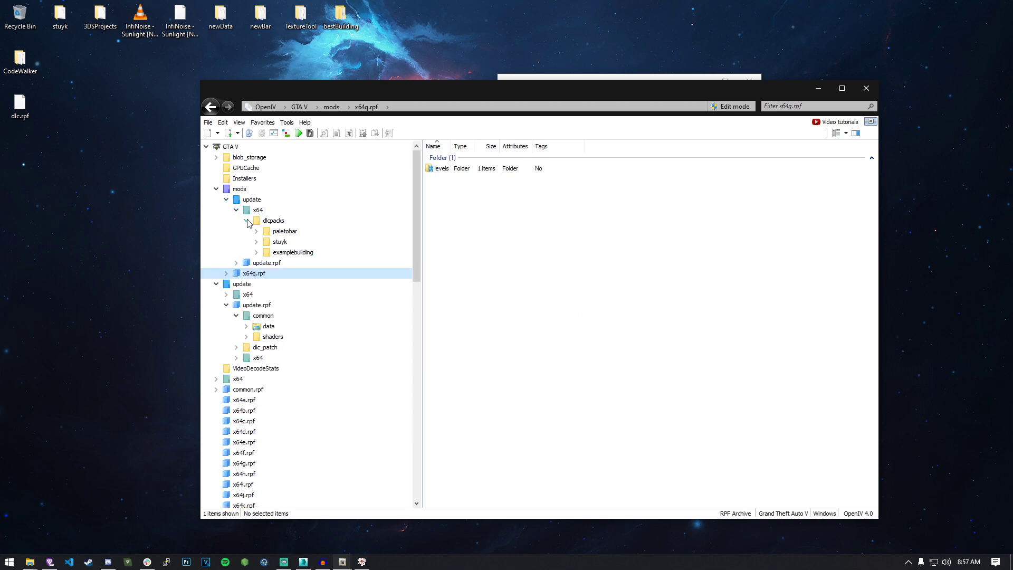
left_click(818, 88)
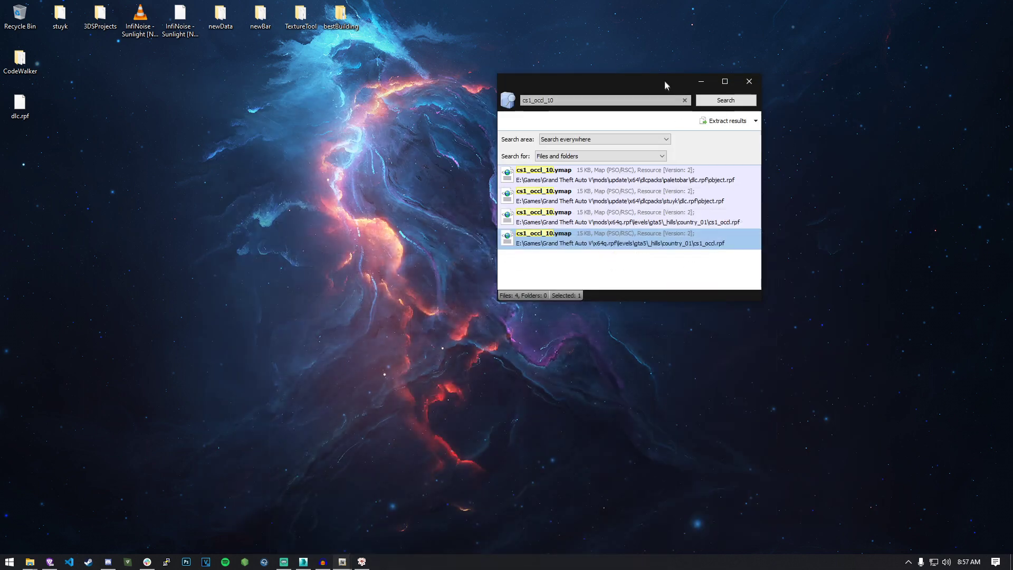
left_click(748, 84)
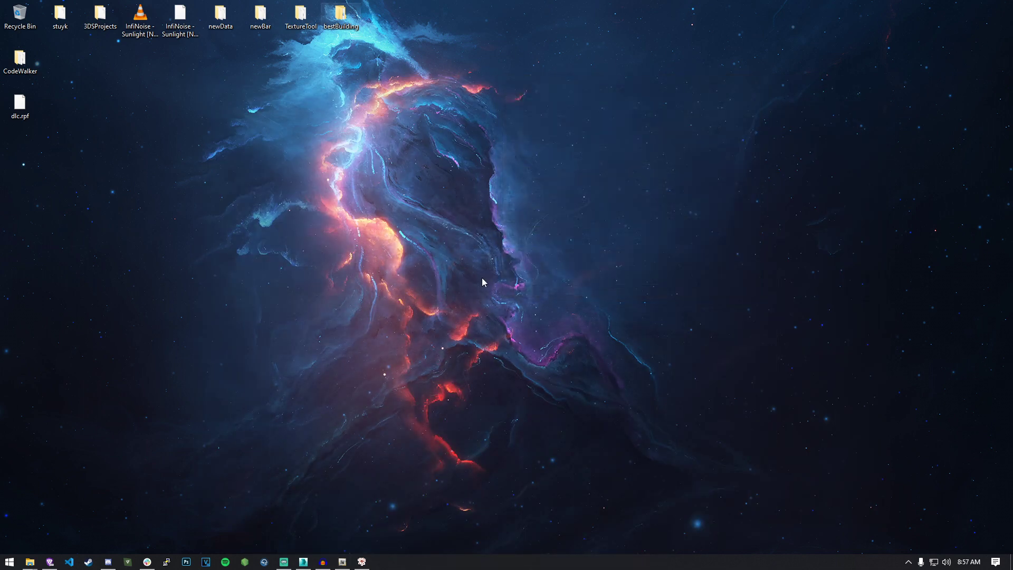
Switch to 3ds Max and import the collision cs1_03_0.obn from bestBuilding's 1 OpenIVExports folder with GIMS Evo
left_click(304, 561)
left_click_drag(88, 131, 308, 126)
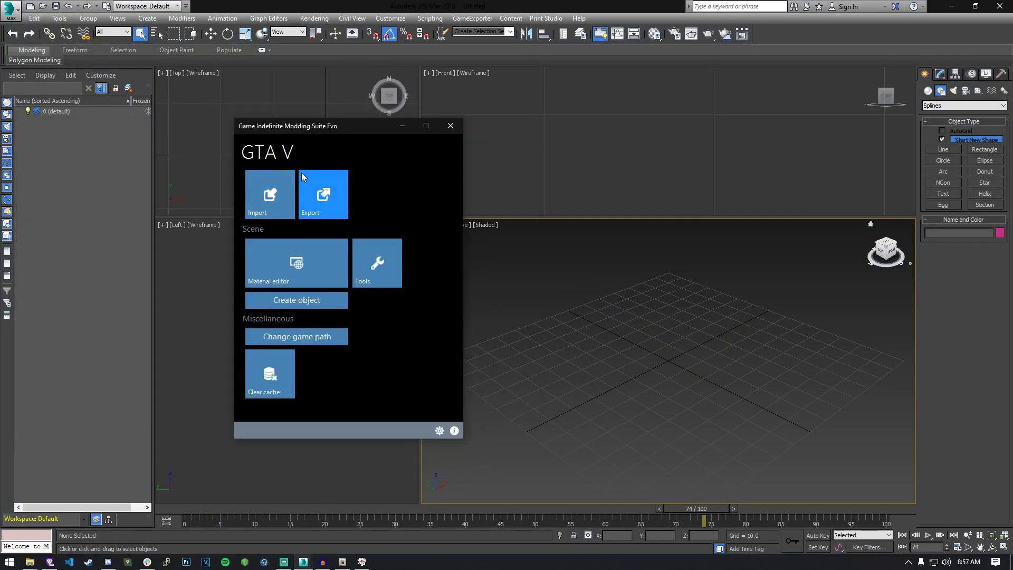
left_click(326, 195)
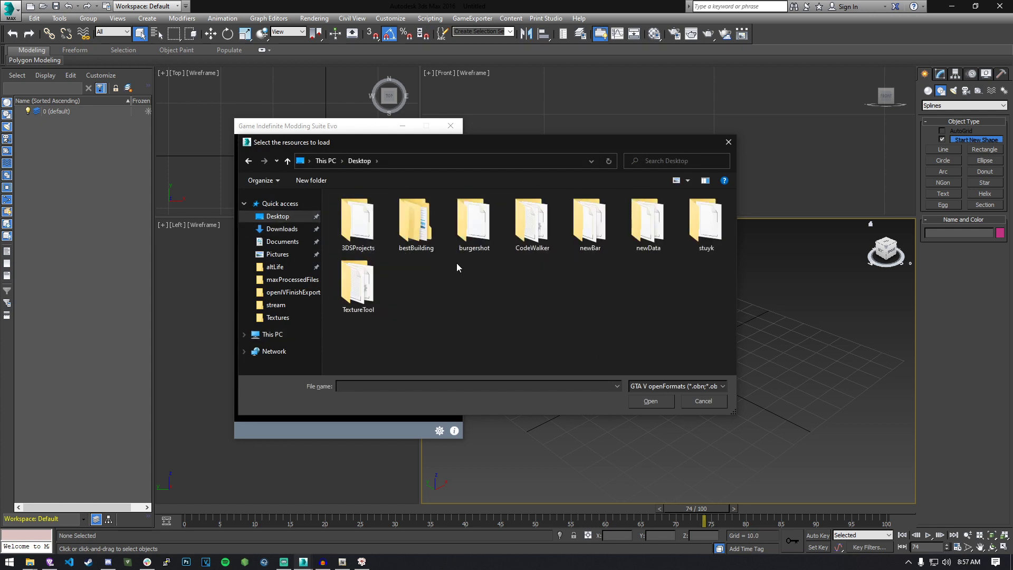
double_click(416, 221)
double_click(383, 212)
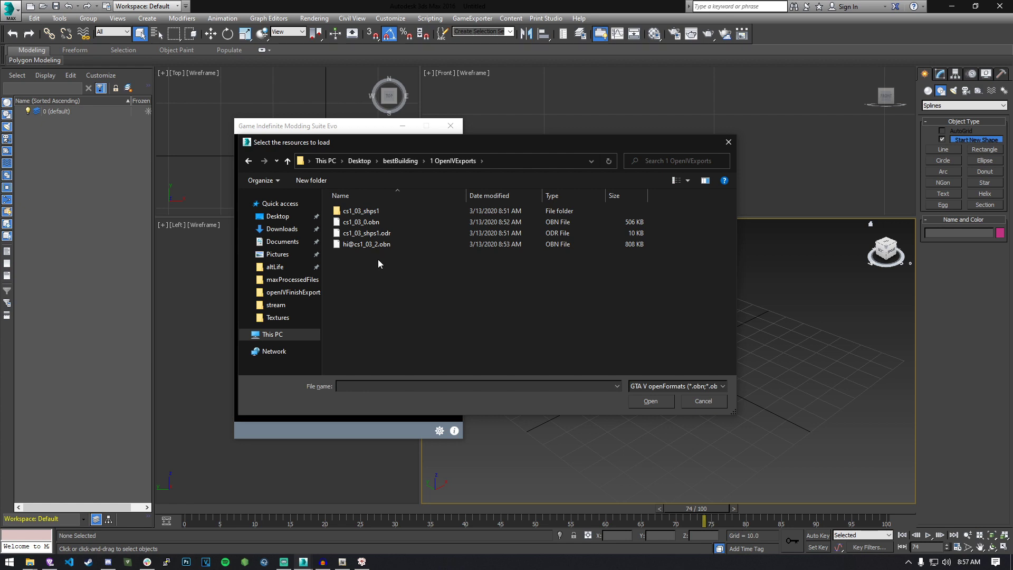
left_click(369, 224)
left_click(650, 401)
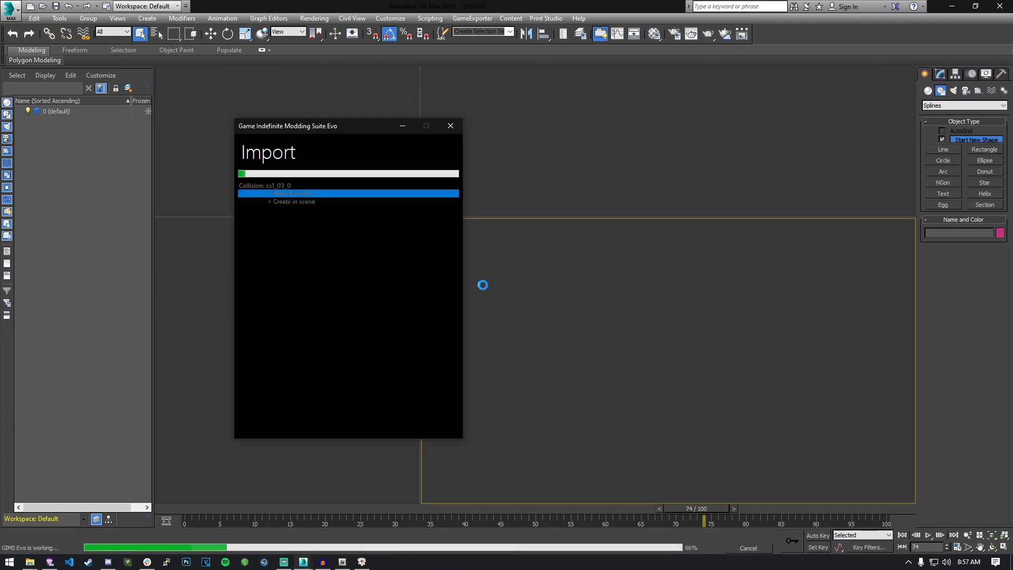
Expand the default layer's object list and frame the imported 0x2 collision mesh in the Perspective view
left_click_drag(330, 127, 260, 125)
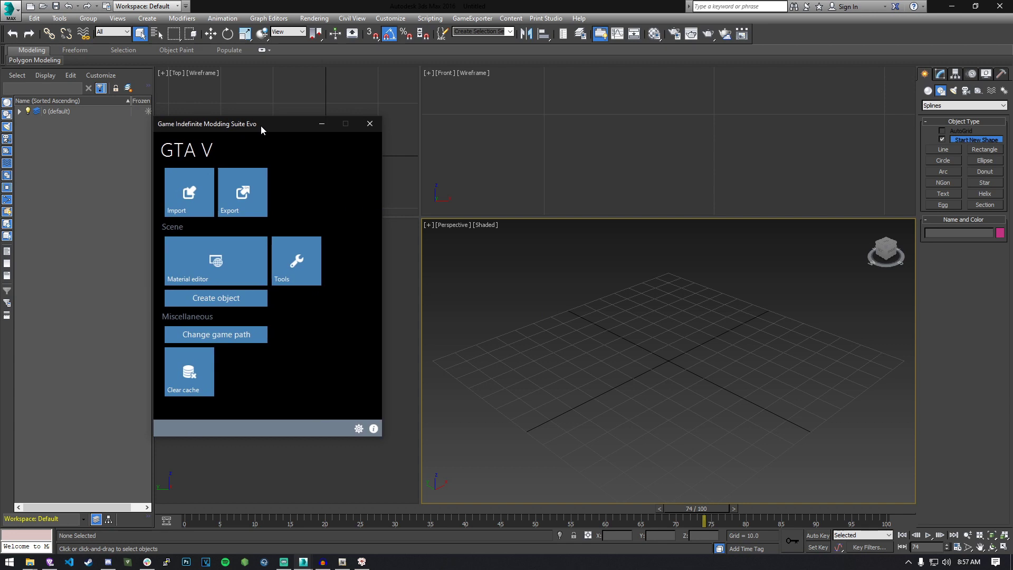
left_click(19, 112)
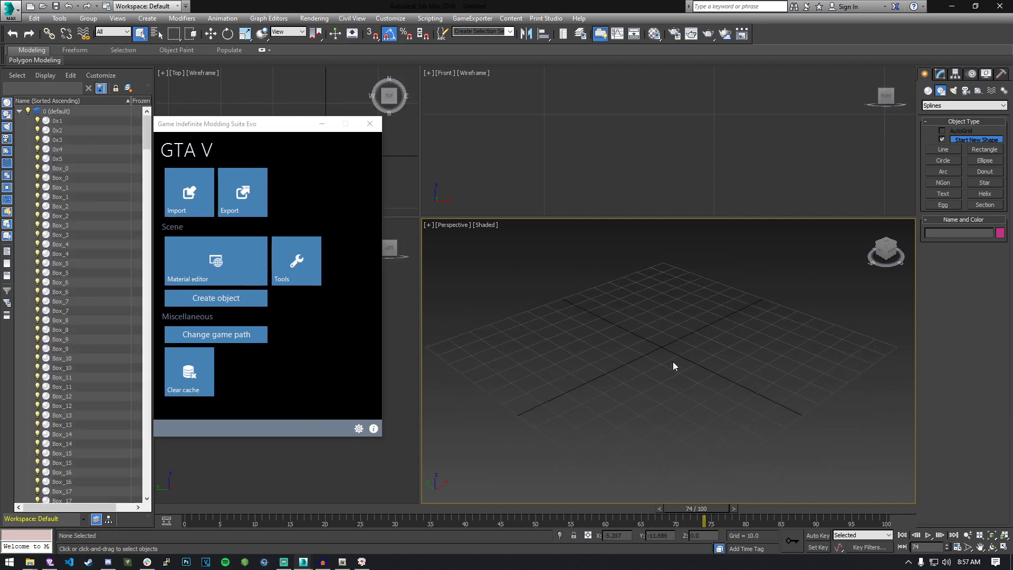
scroll(673, 361, "down", 5)
left_click(671, 362)
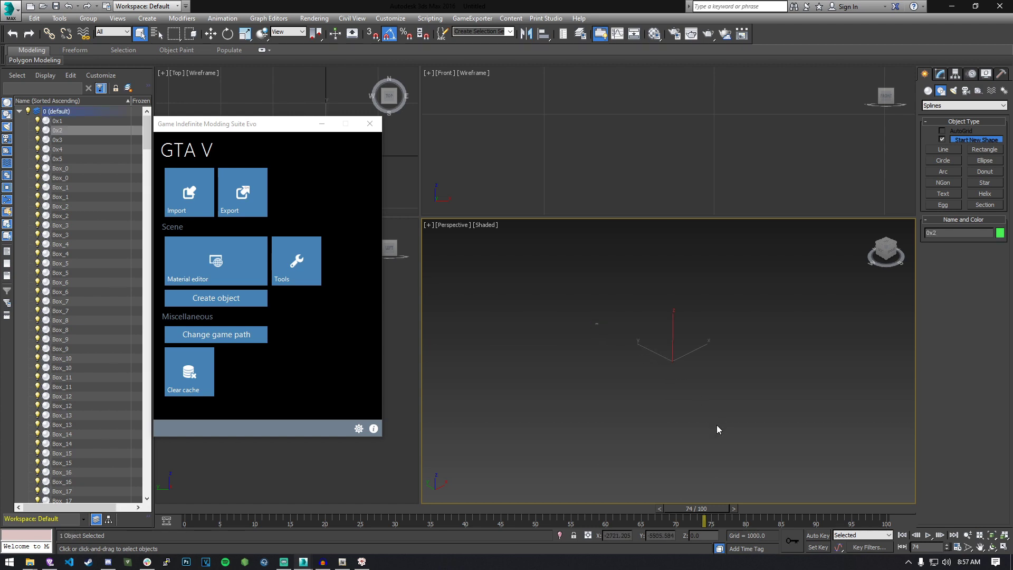
key("z")
Delete the collision box Box_420 that forms the front wall of the middle shop building
left_click(660, 412)
middle_click_drag(660, 411, 698, 354)
scroll(643, 403, "up", 5)
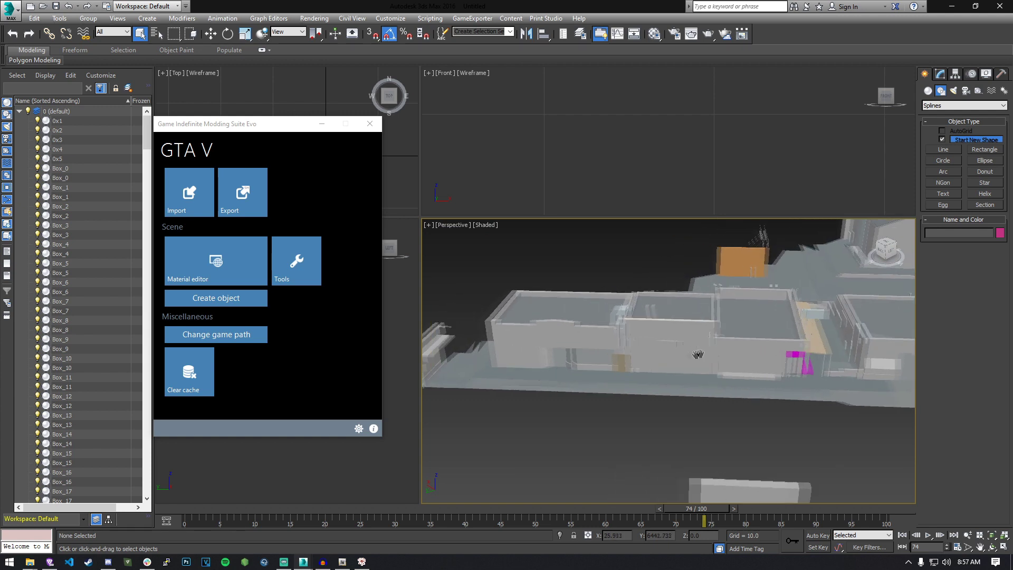
scroll(698, 354, "up", 8)
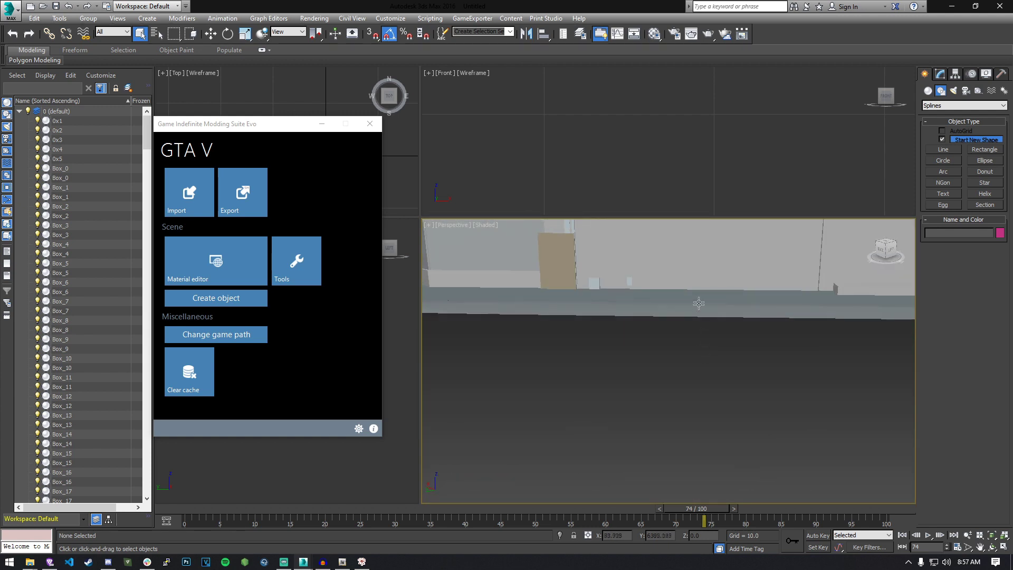
scroll(686, 338, "down", 4)
left_click(659, 372)
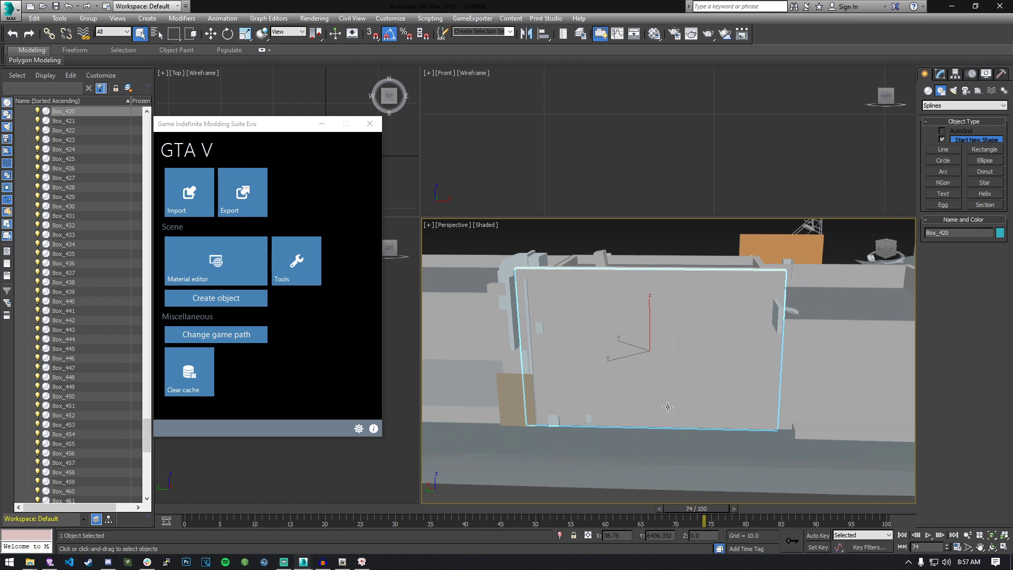
key("Delete")
scroll(660, 391, "up", 6)
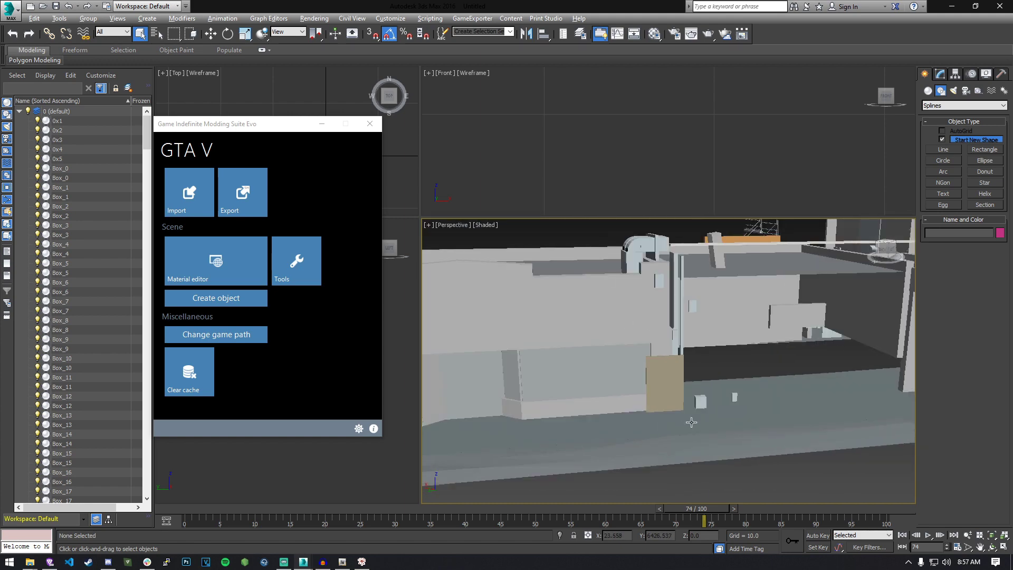
scroll(691, 422, "up", 2)
scroll(768, 367, "up", 3)
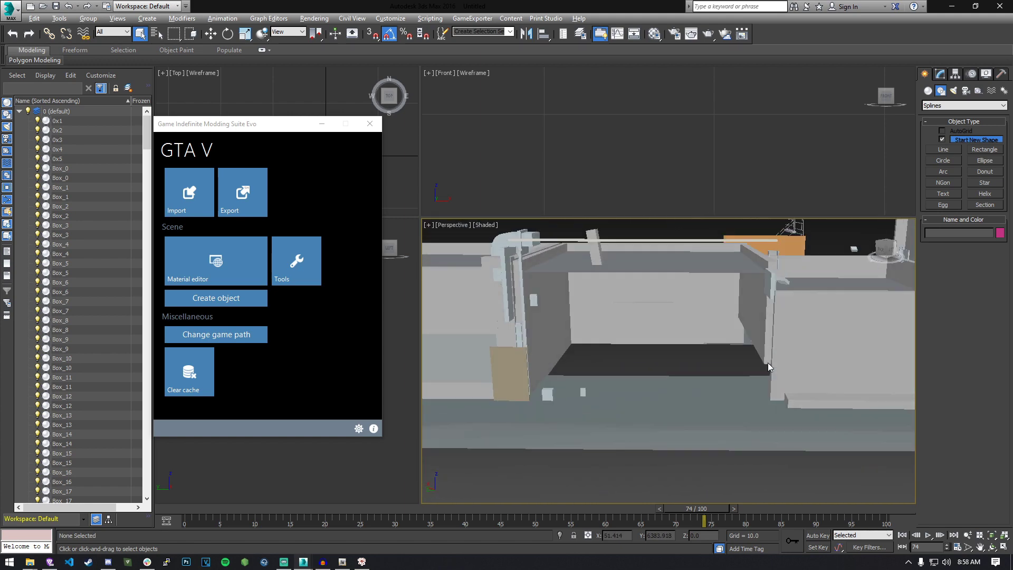
Export the cs1_03_0 collision composite to the 2 3DSExports folder in bestBuilding with GIMS Evo
left_click(262, 194)
left_click(500, 327)
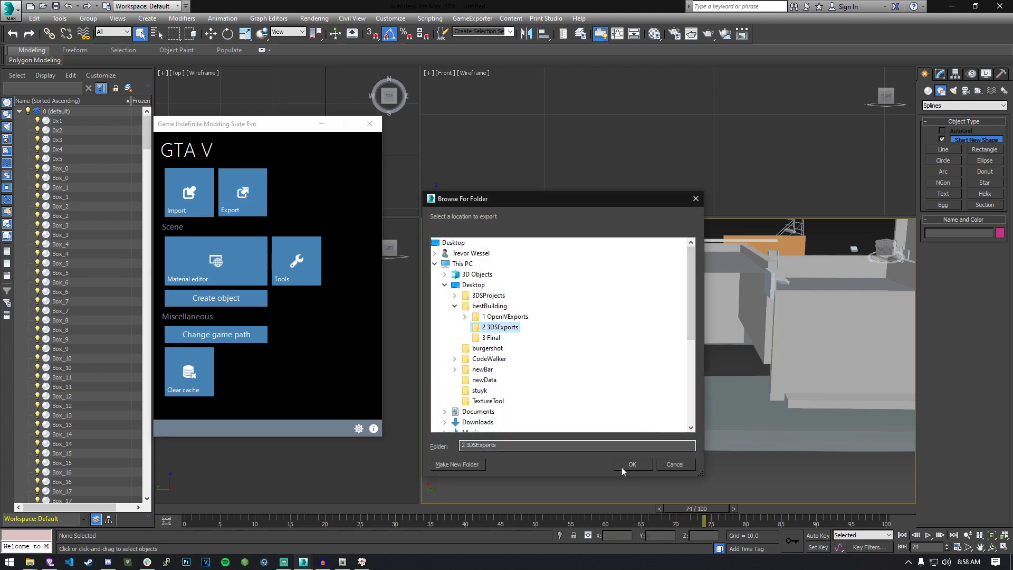
left_click(632, 464)
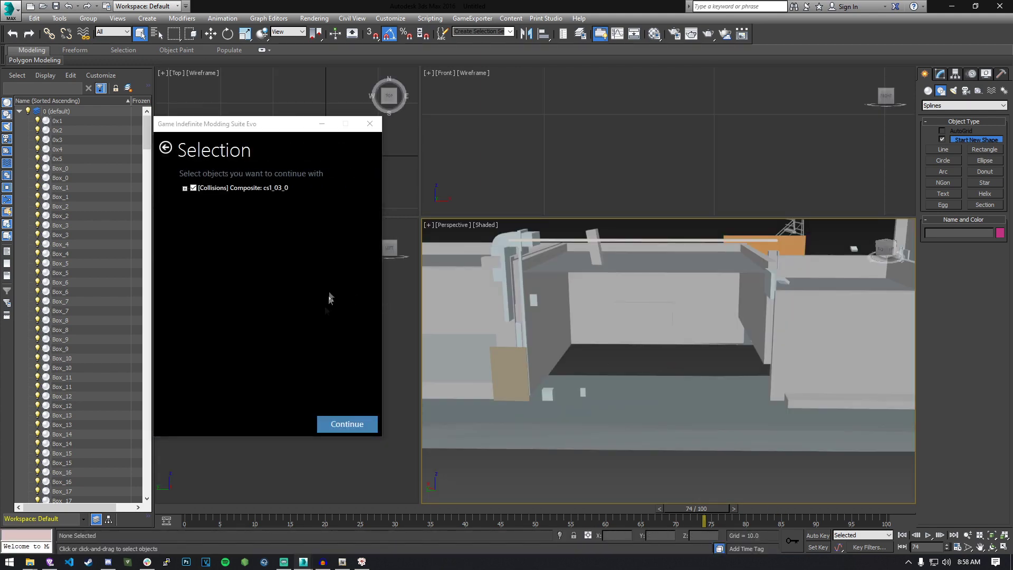
left_click(347, 425)
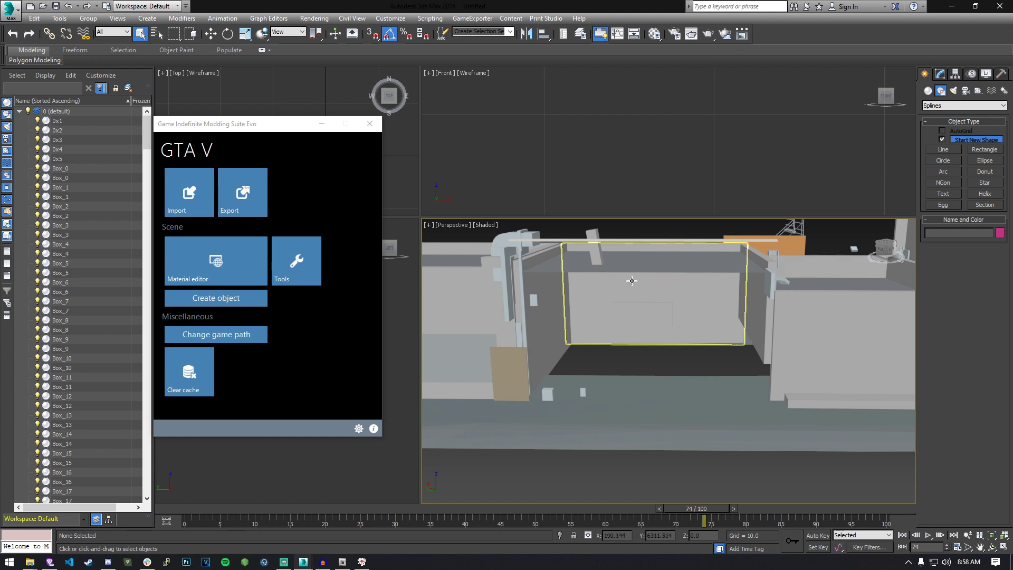
Delete every cs1_03_0 collision object from the default layer to empty the scene
left_click(69, 125)
left_click_drag(147, 132, 148, 476)
left_click(74, 490, "shift")
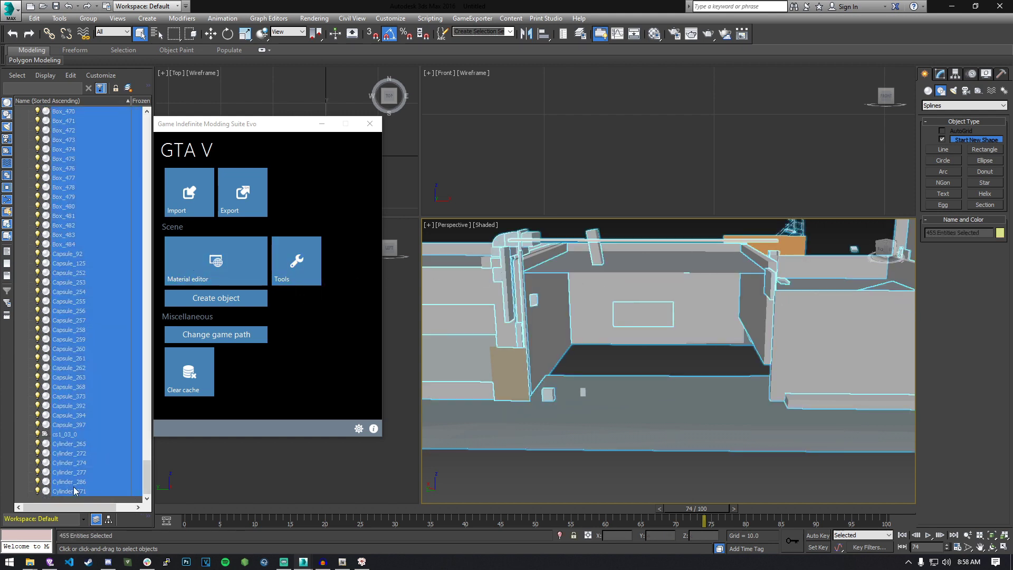
right_click(74, 491)
left_click(153, 518)
left_click(190, 198)
left_click(397, 158)
double_click(277, 208)
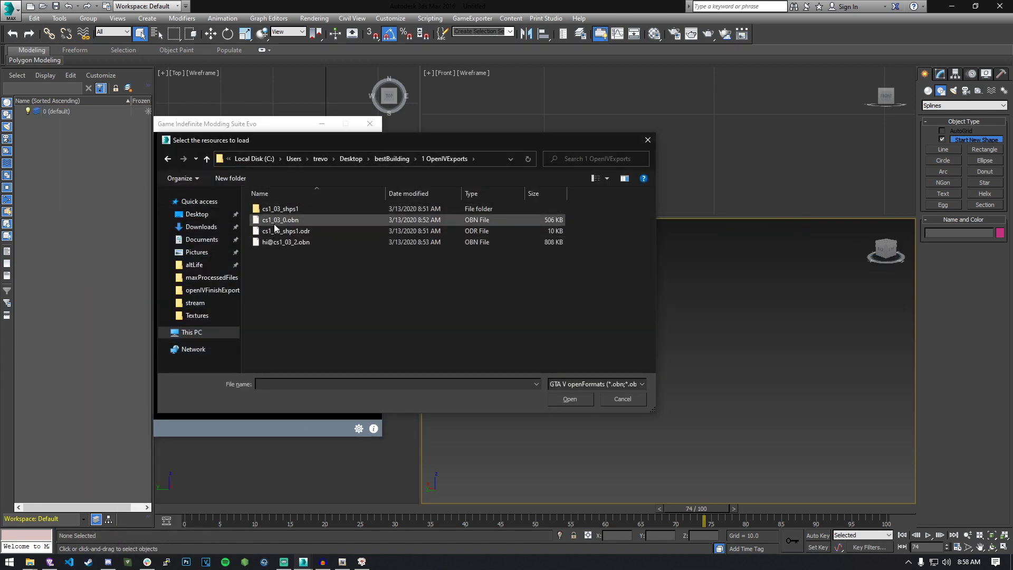
left_click(282, 242)
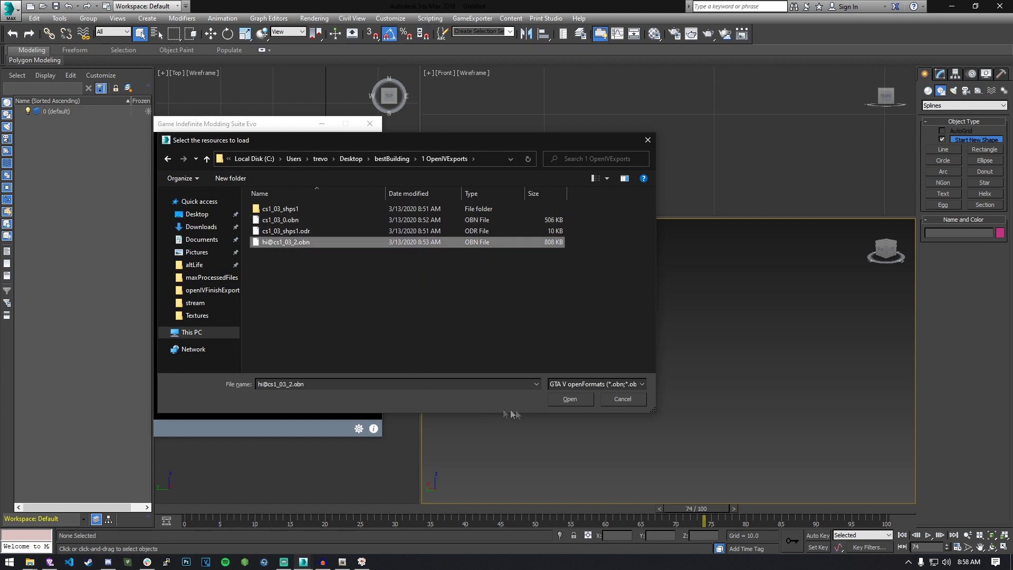
left_click(569, 399)
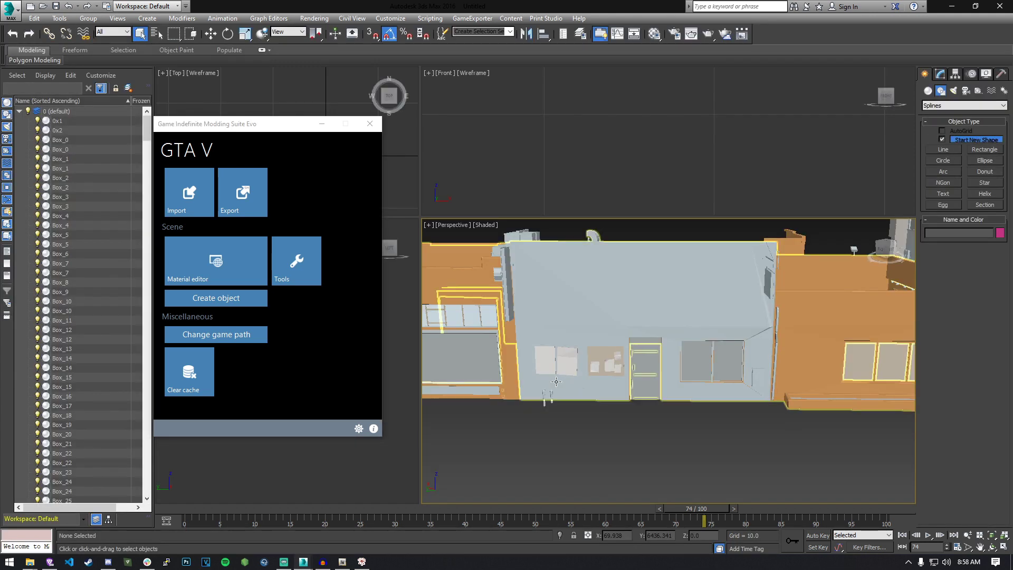
Select the 0x2 collision mesh at the shop's front door and enter the Polygon level of its Editable Mesh
scroll(659, 425, "up", 2)
scroll(640, 412, "down", 1)
middle_click_drag(573, 313, 621, 376)
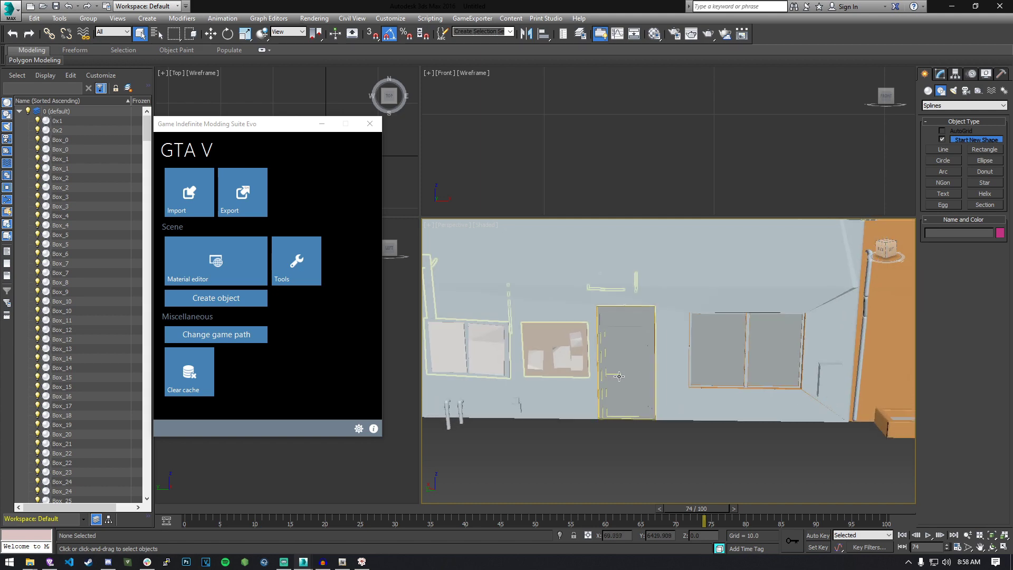
scroll(620, 379, "up", 3)
scroll(620, 379, "down", 3)
scroll(620, 375, "up", 3)
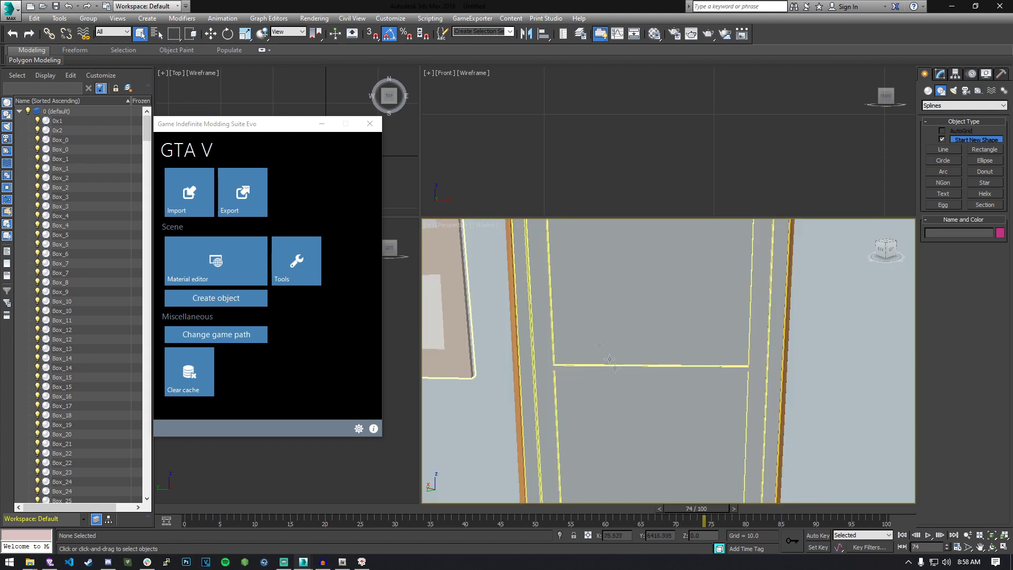
left_click(323, 126)
scroll(587, 371, "down", 4)
scroll(587, 371, "up", 4)
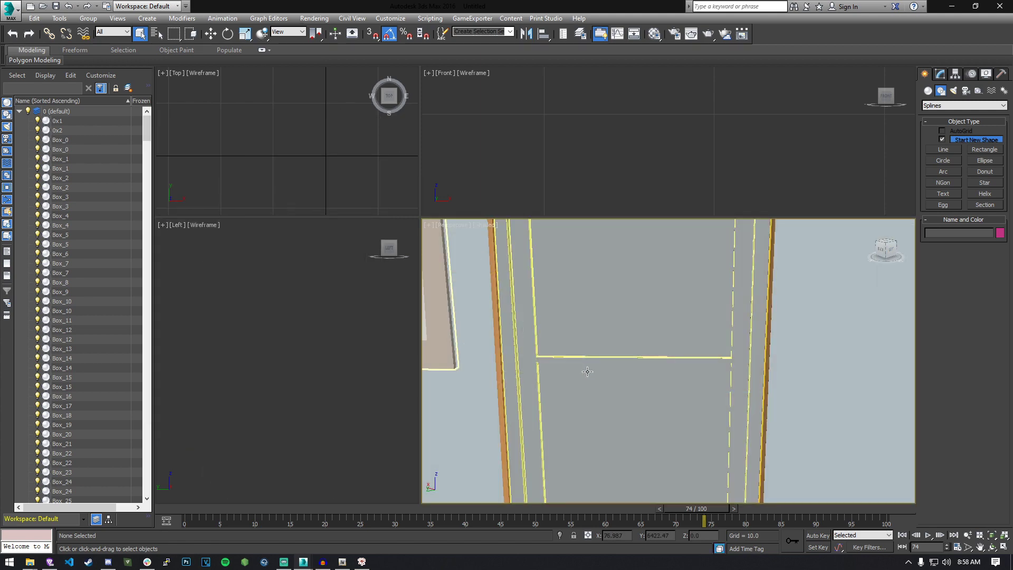
left_click(587, 372)
scroll(587, 371, "down", 4)
left_click(940, 75)
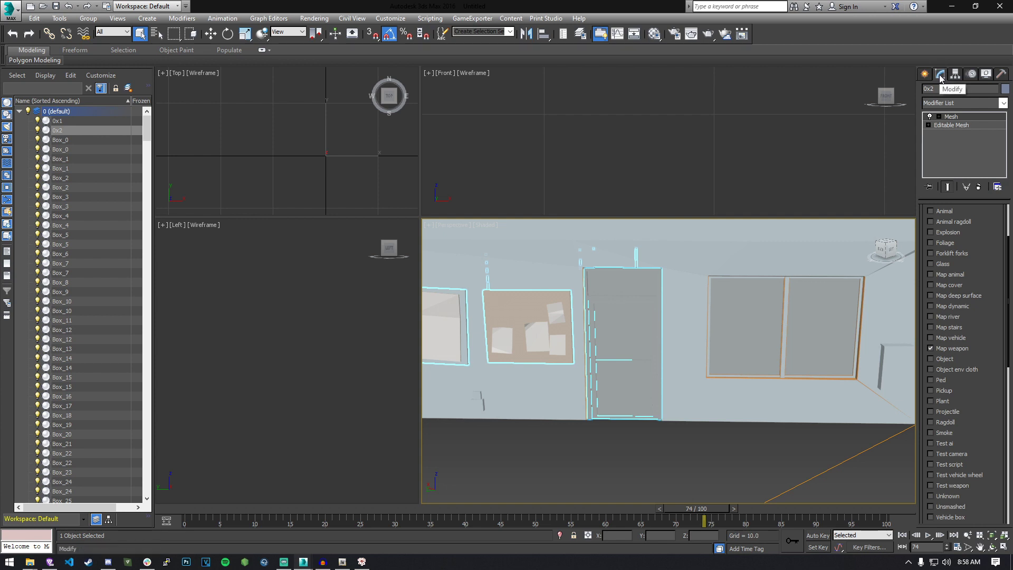
left_click(927, 125)
left_click(948, 159)
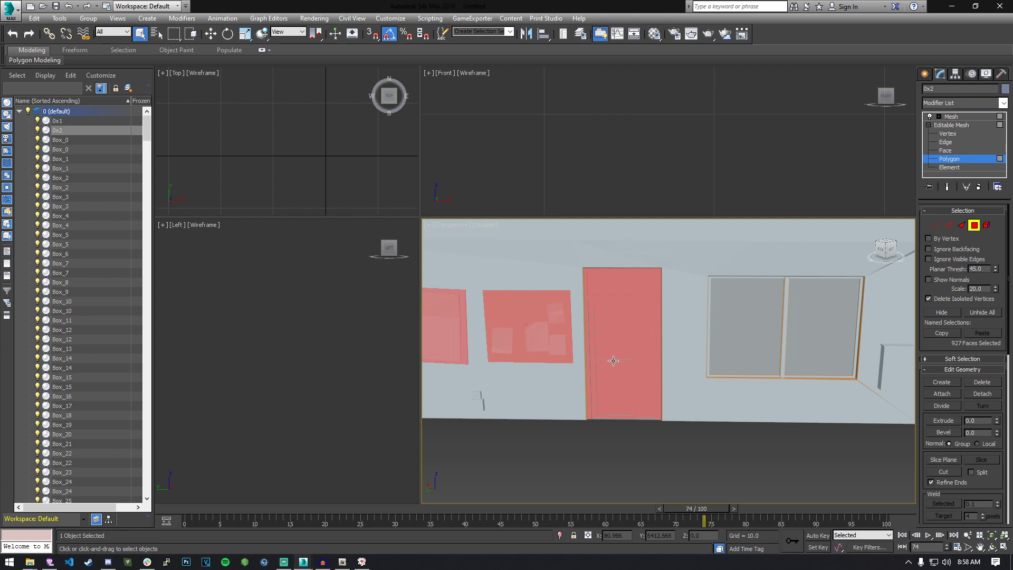
Try to select the shop door's panels and frame as individual polygons
left_click(621, 389)
left_click(606, 335)
left_click(588, 319)
left_click(585, 306)
left_click(614, 325)
Switch the mesh to Element level and delete the shop door's lower panel, upper panel and frame
left_click(948, 167)
left_click(641, 378)
left_click(590, 327)
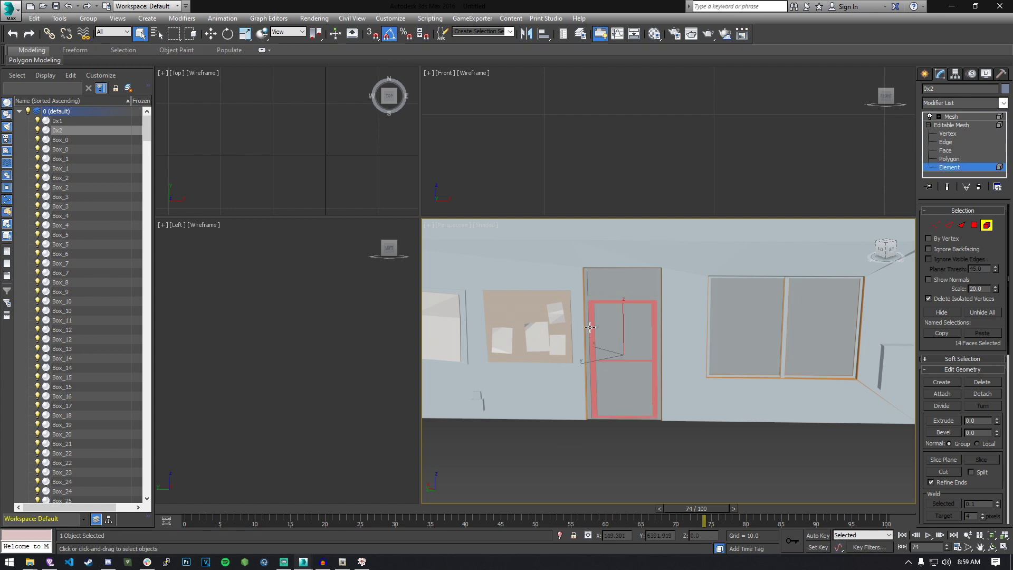
left_click(625, 364)
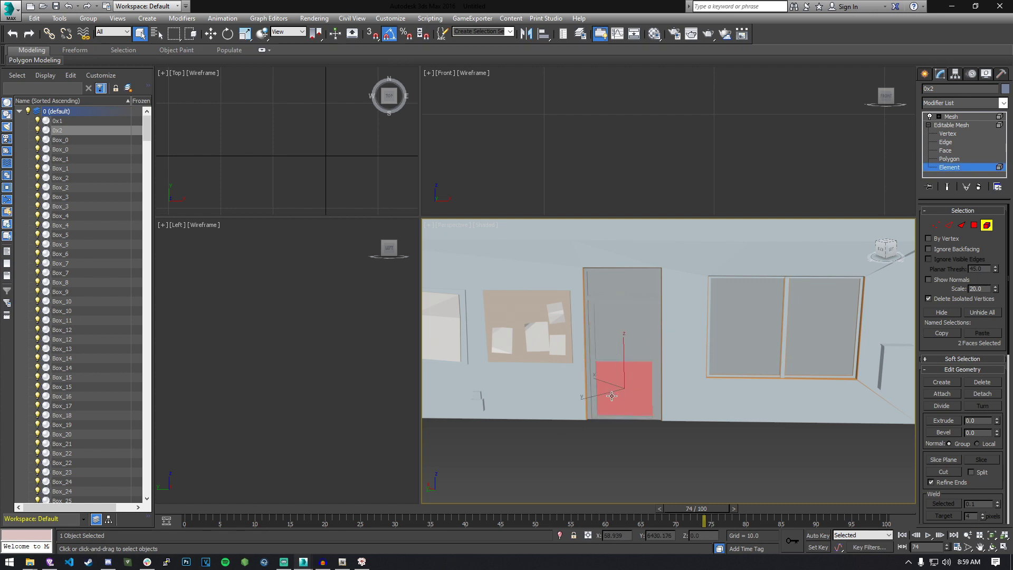
key("Delete")
left_click(606, 333)
key("Delete")
left_click(591, 340)
key("Delete")
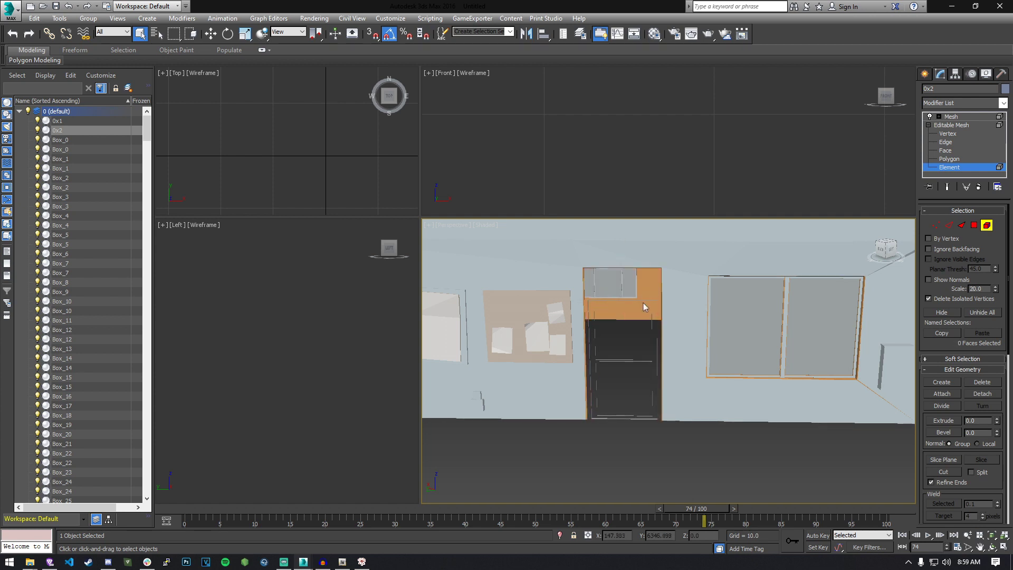
Try to region-select the remaining rails in the shop doorway on mesh 0x2 at Element and Polygon level
scroll(646, 332, "down", 8)
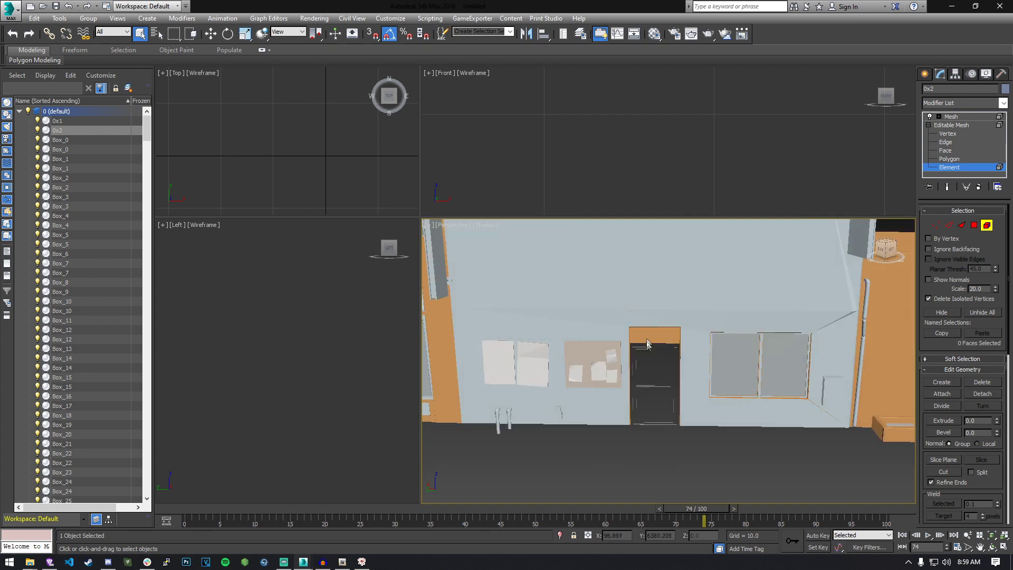
middle_click_drag(657, 379, 654, 403, "alt")
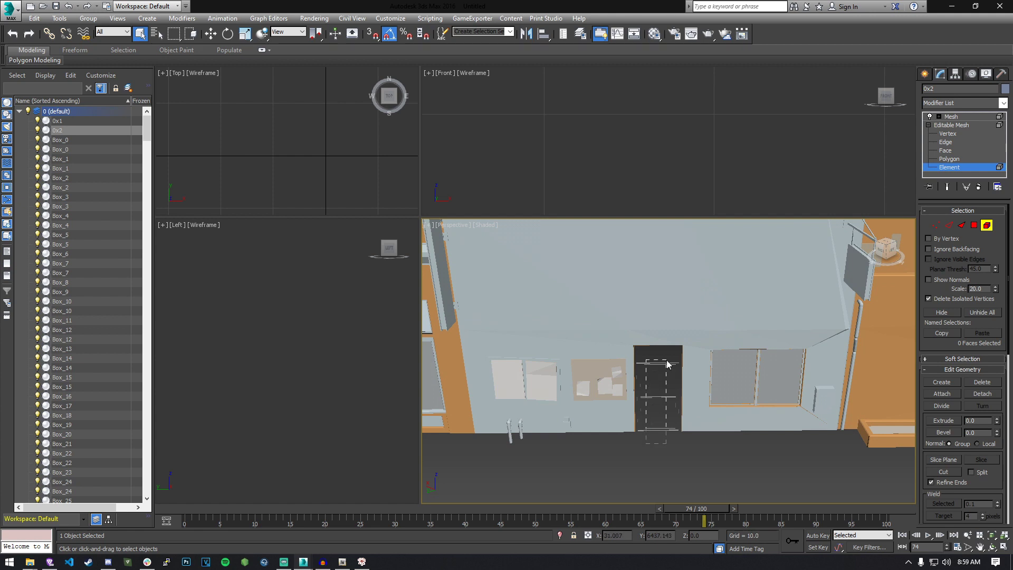
left_click_drag(638, 439, 680, 358)
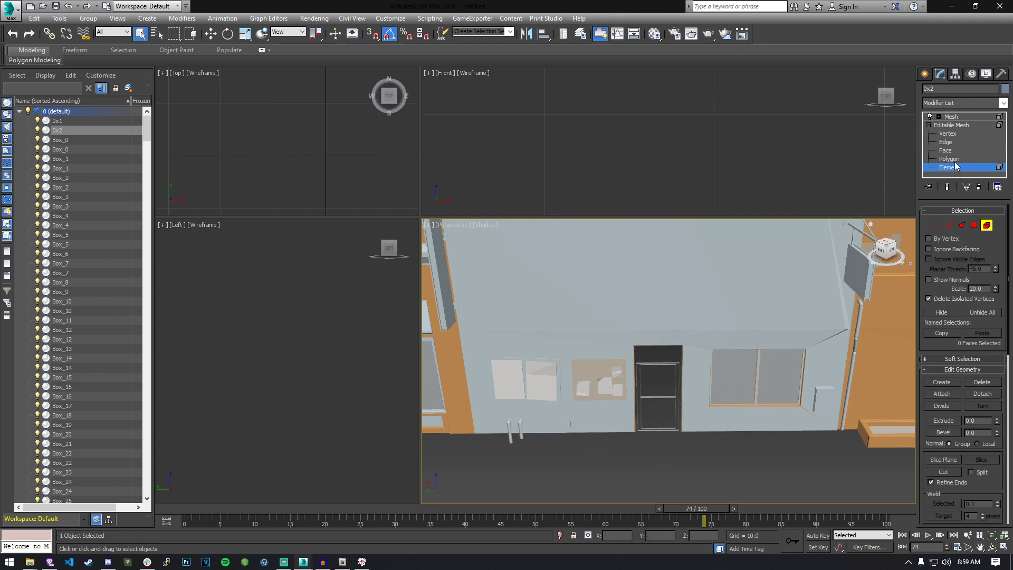
key("4")
left_click_drag(636, 452, 668, 400)
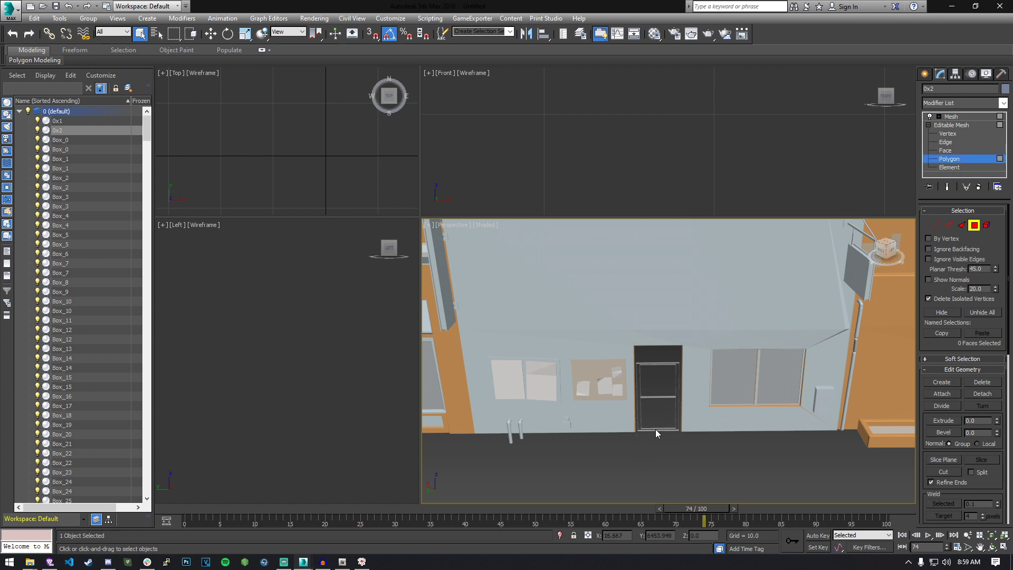
middle_click_drag(654, 362, 654, 390, "alt")
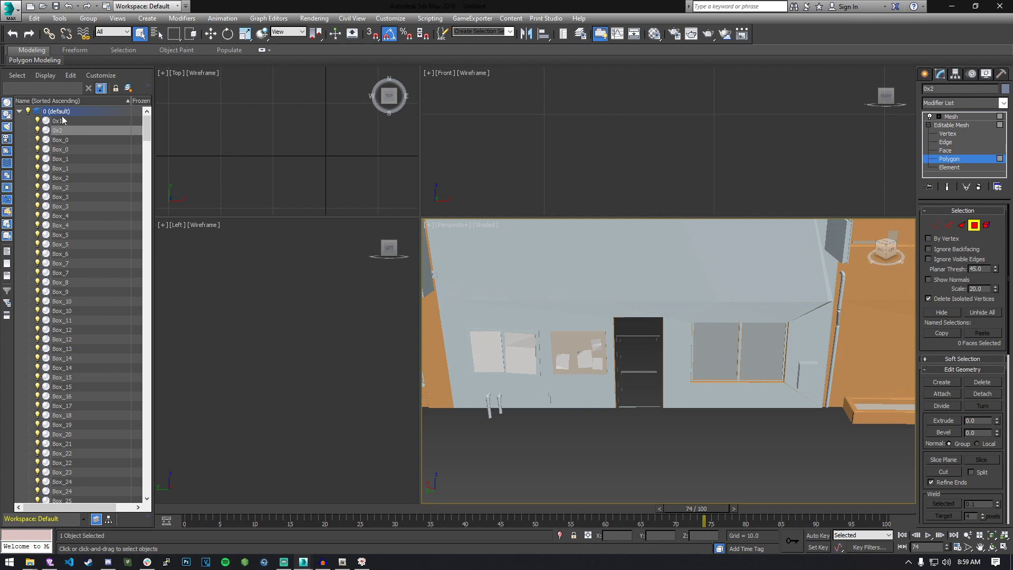
Select the 0x1 collision mesh instead and delete the remaining rails and hardware in the shop doorway at Polygon level
left_click(190, 158)
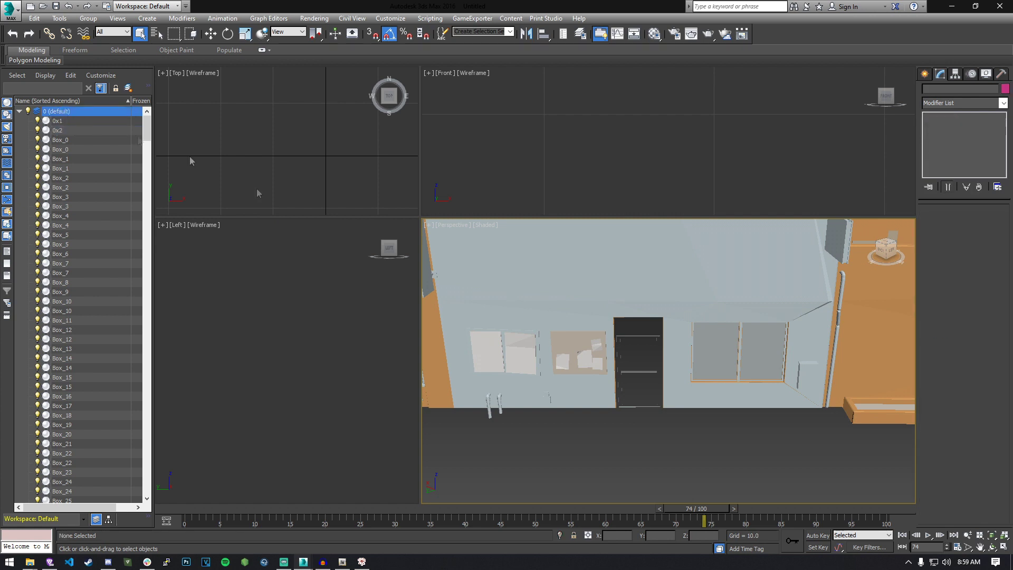
left_click(638, 372)
left_click(928, 125)
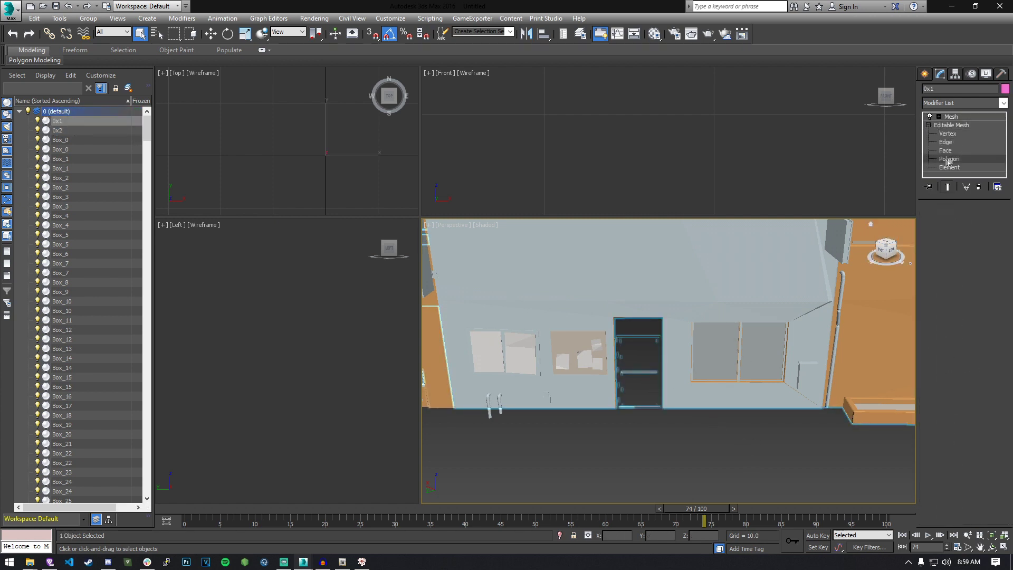
left_click(947, 159)
left_click(631, 334)
left_click(653, 412)
left_click_drag(631, 336, 619, 421)
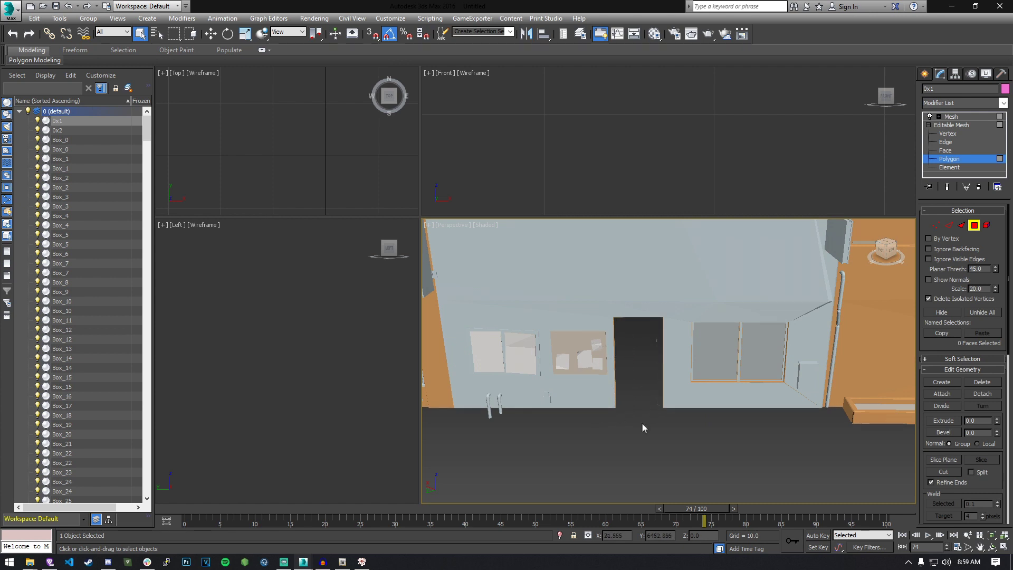
left_click_drag(658, 334, 673, 410)
Examine the shop doorway up close and from afar for leftover collision pieces
scroll(644, 397, "up", 5)
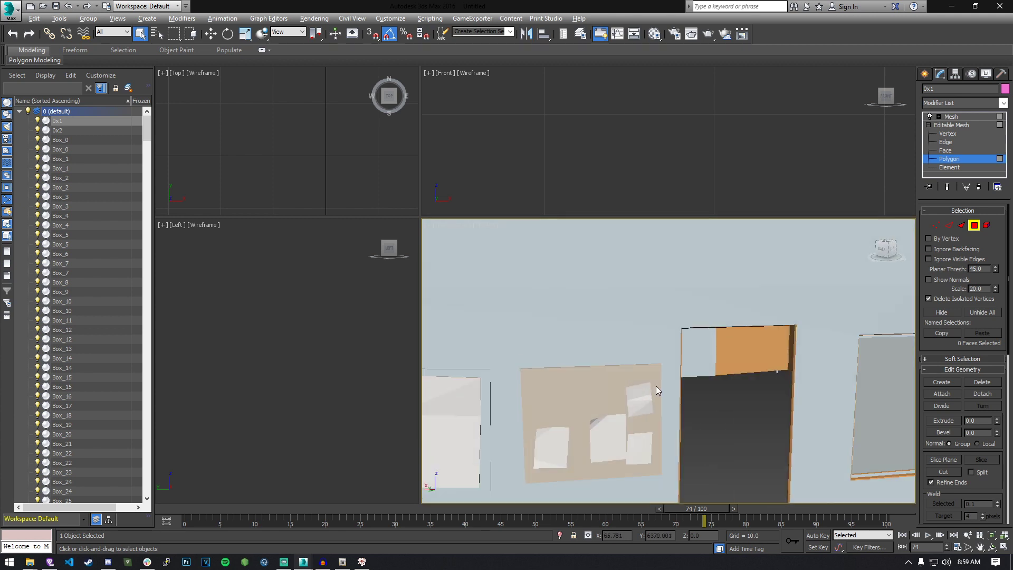
scroll(650, 386, "down", 3)
scroll(655, 385, "up", 2)
scroll(645, 383, "down", 5)
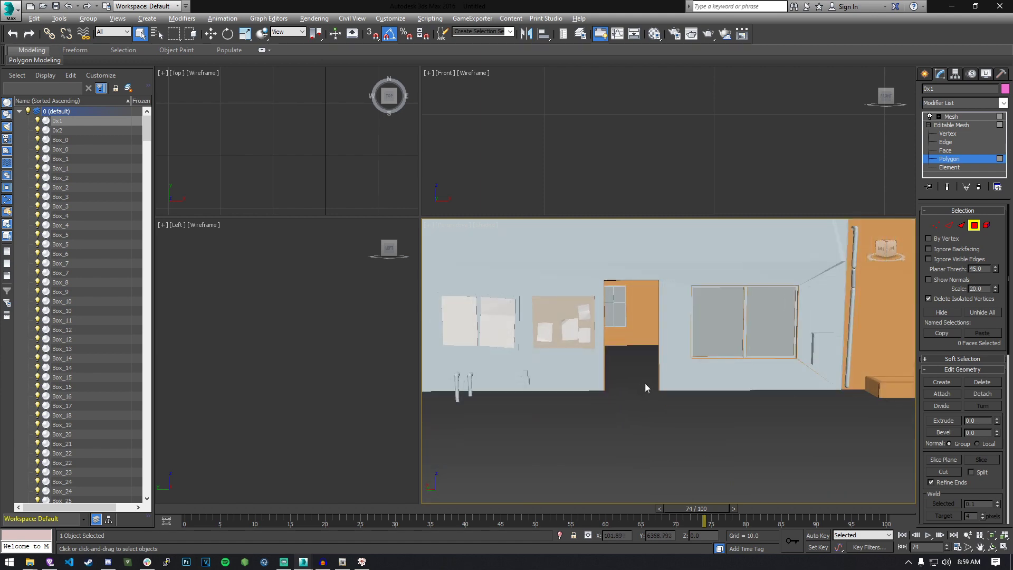
scroll(633, 384, "up", 5)
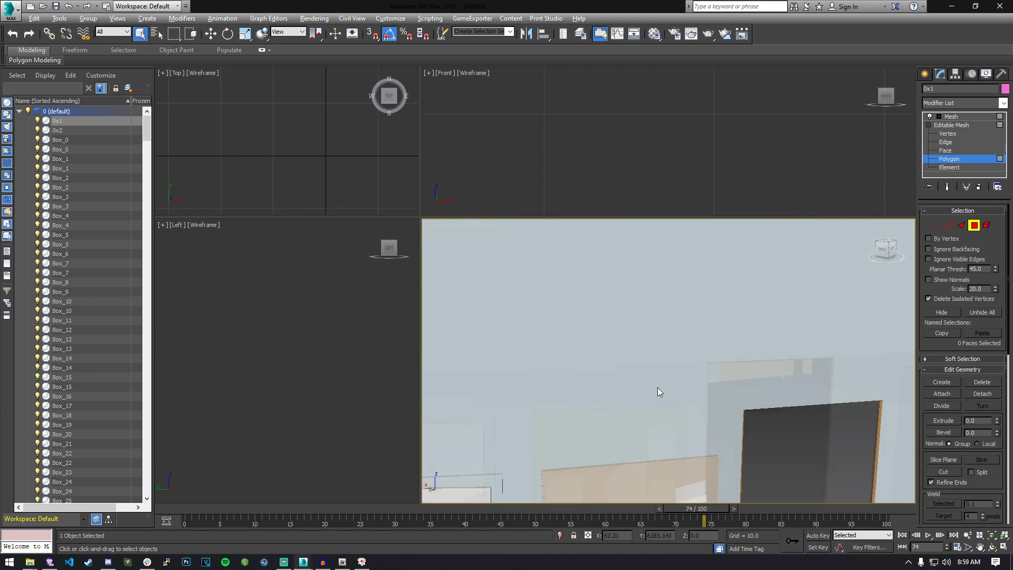
scroll(641, 385, "down", 6)
scroll(630, 382, "up", 6)
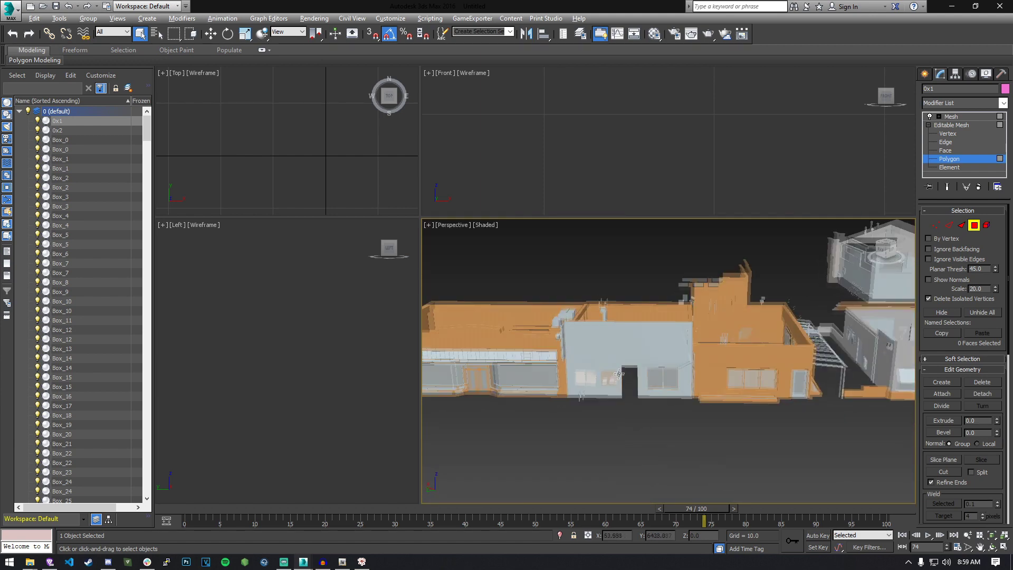
scroll(630, 383, "down", 5)
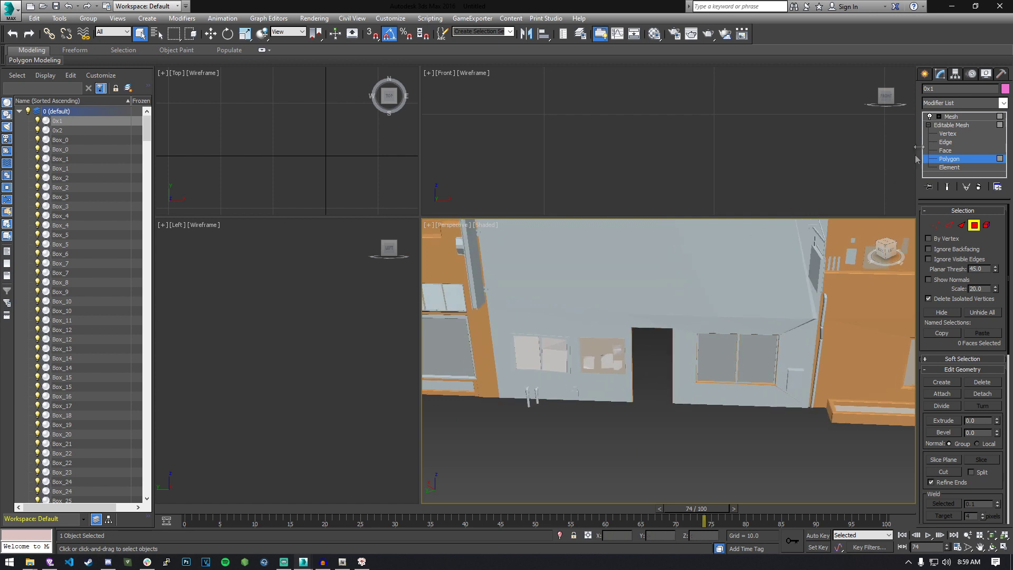
Collapse the Editable Mesh sub-levels of 0x1 and bring up the GIMS Evo window for exporting
left_click(927, 125)
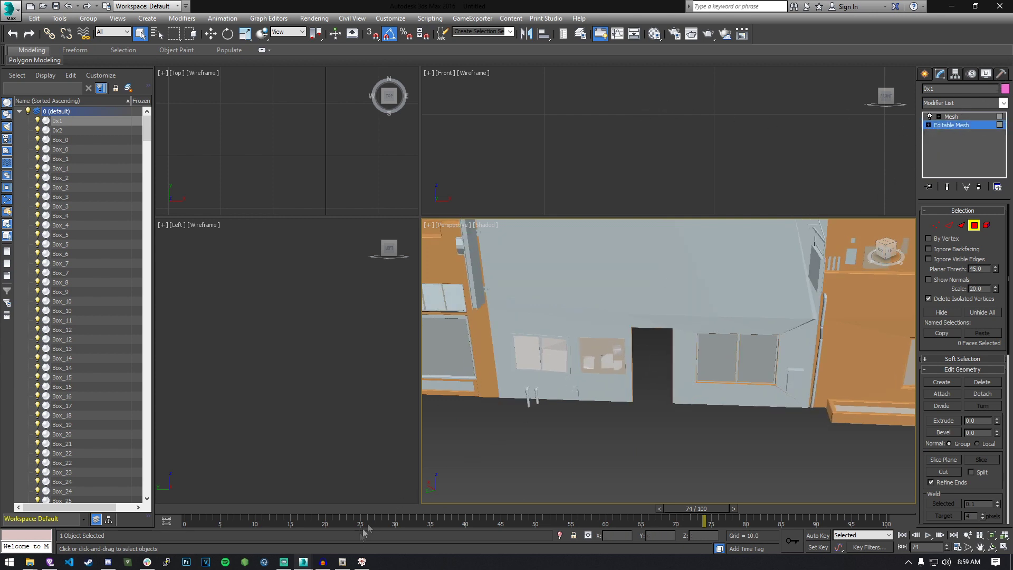
left_click(290, 563)
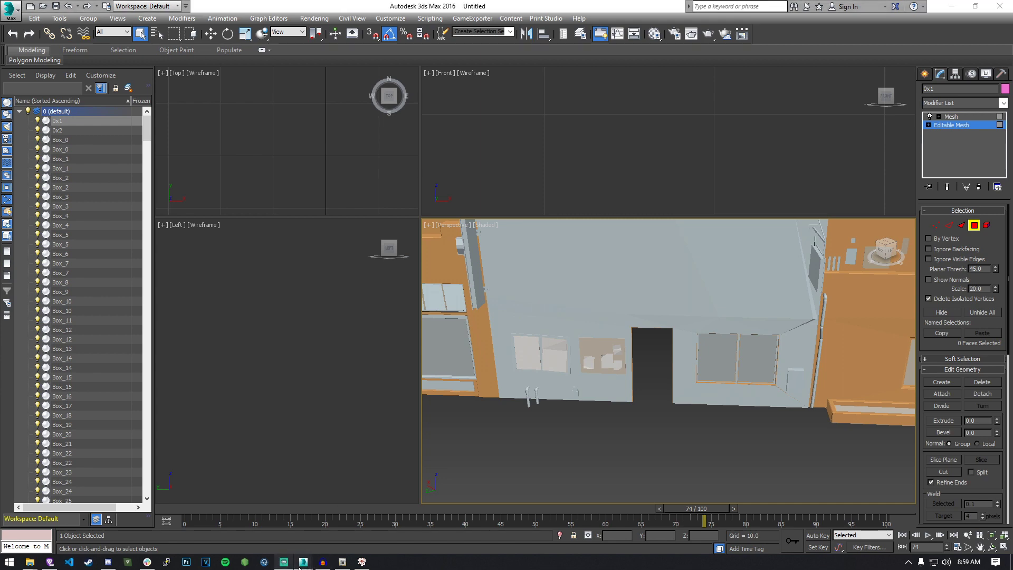
mouse_move(303, 561)
mouse_move(369, 520)
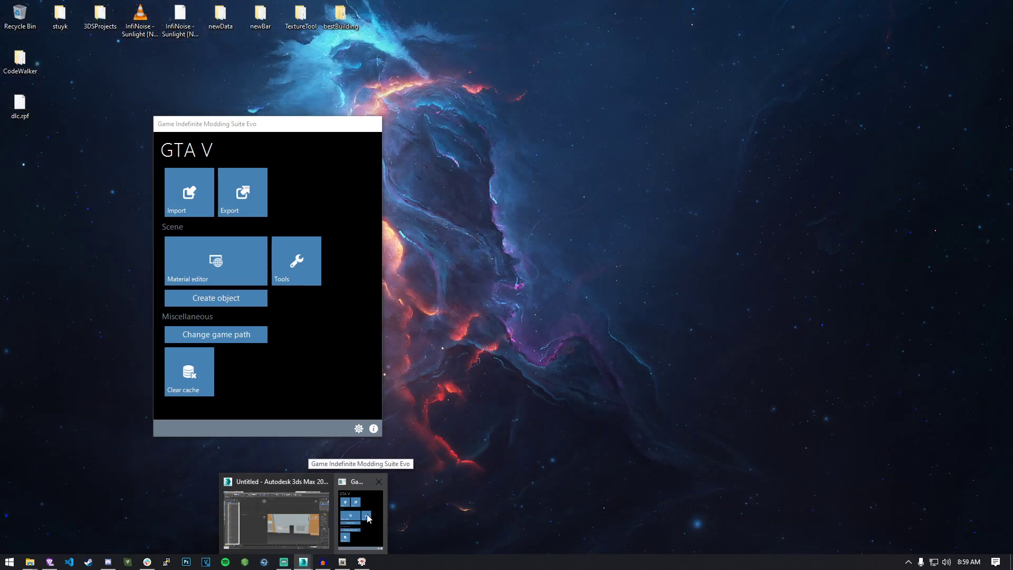
left_click(369, 522)
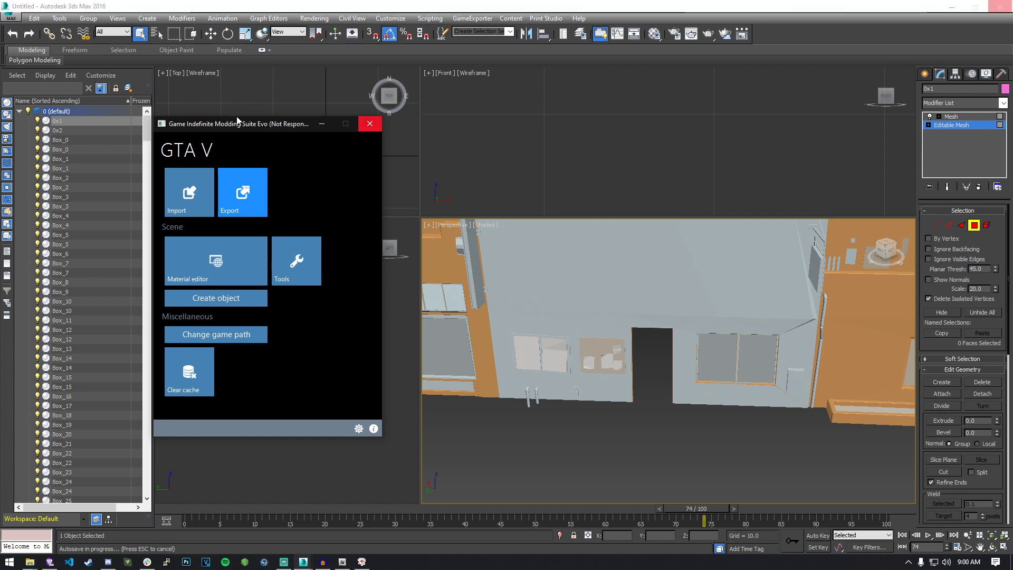
left_click_drag(220, 128, 268, 137)
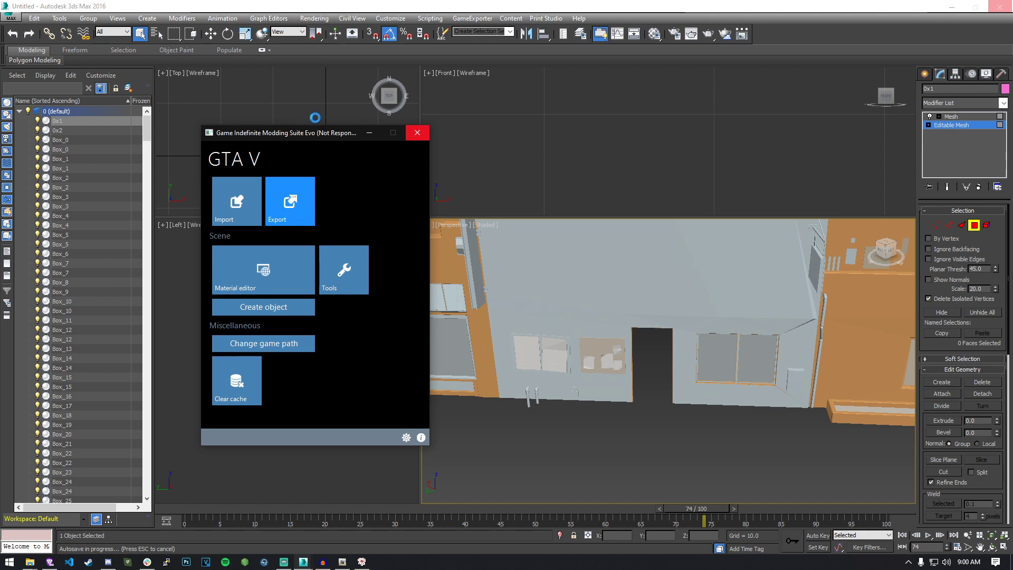
left_click(357, 141)
left_click(305, 560)
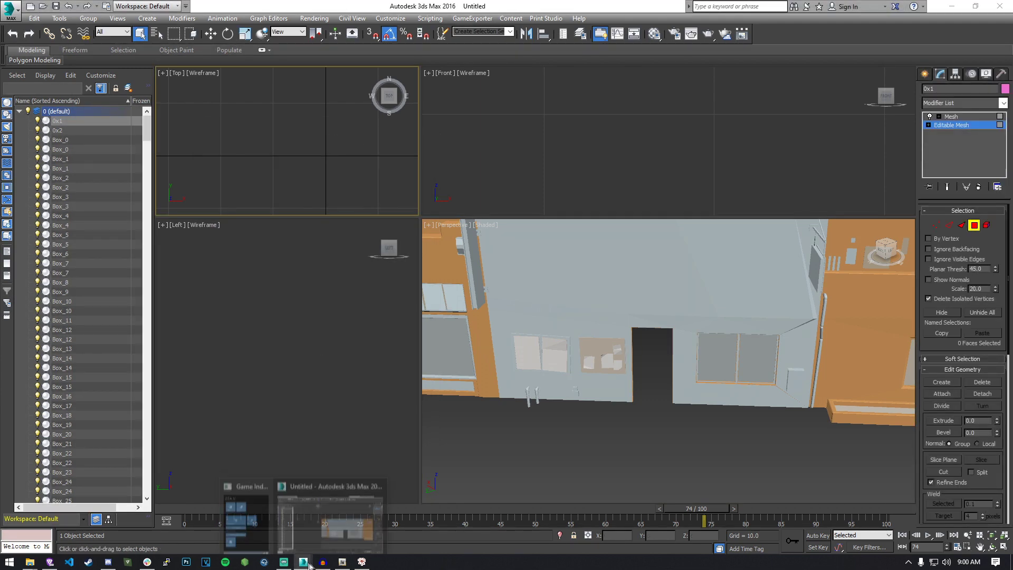
left_click(346, 527)
Export the edited detailed collision with GIMS Evo into the bestBuilding folder 2 3DSExports
left_click(305, 204)
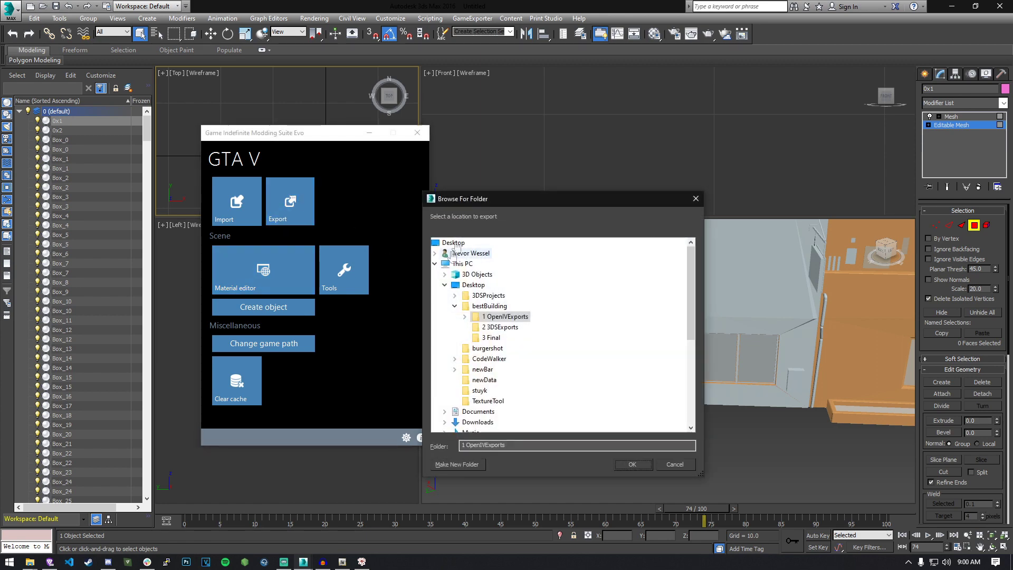
left_click(526, 282)
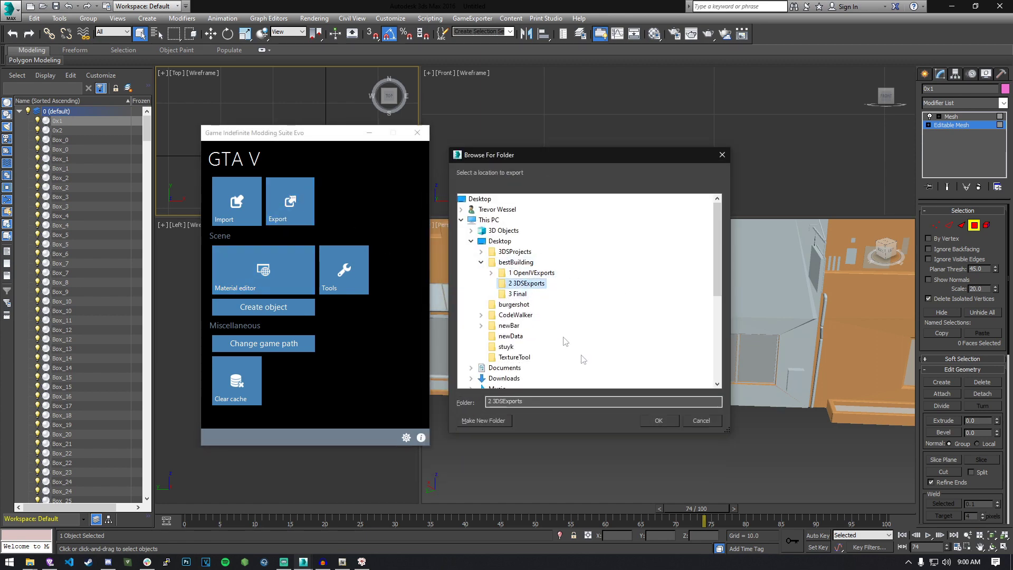
left_click(658, 421)
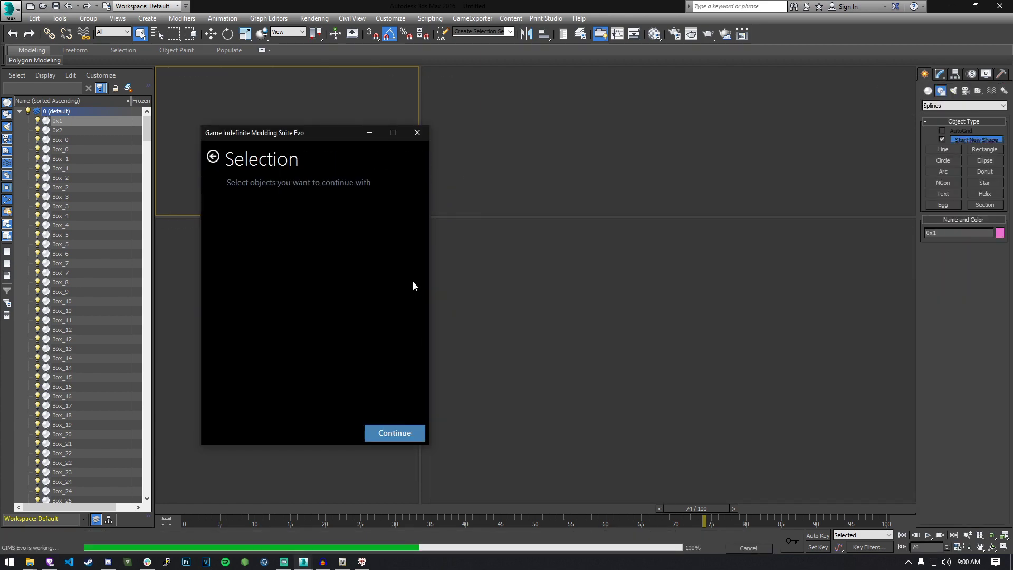
left_click(403, 433)
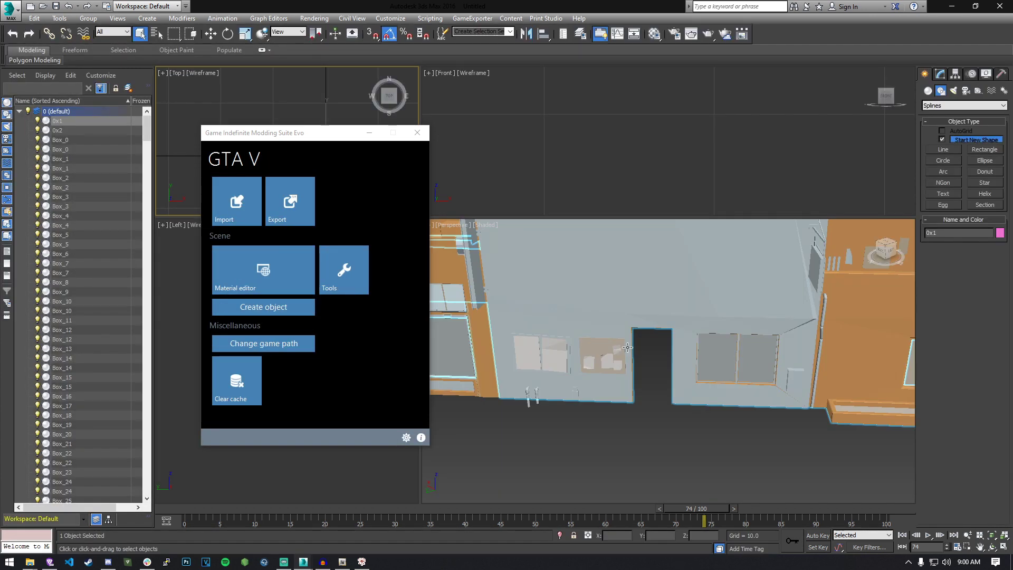
Clear the selection and examine the whole collision model and the shop's open doorway
left_click(653, 427)
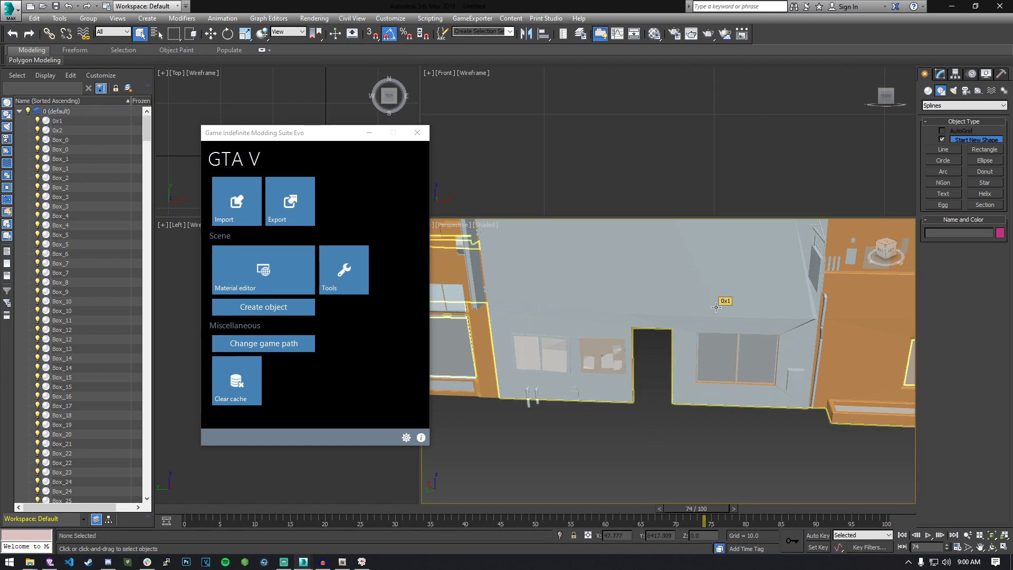
scroll(650, 379, "down", 5)
scroll(651, 379, "up", 5)
scroll(629, 362, "down", 3)
scroll(630, 363, "up", 4)
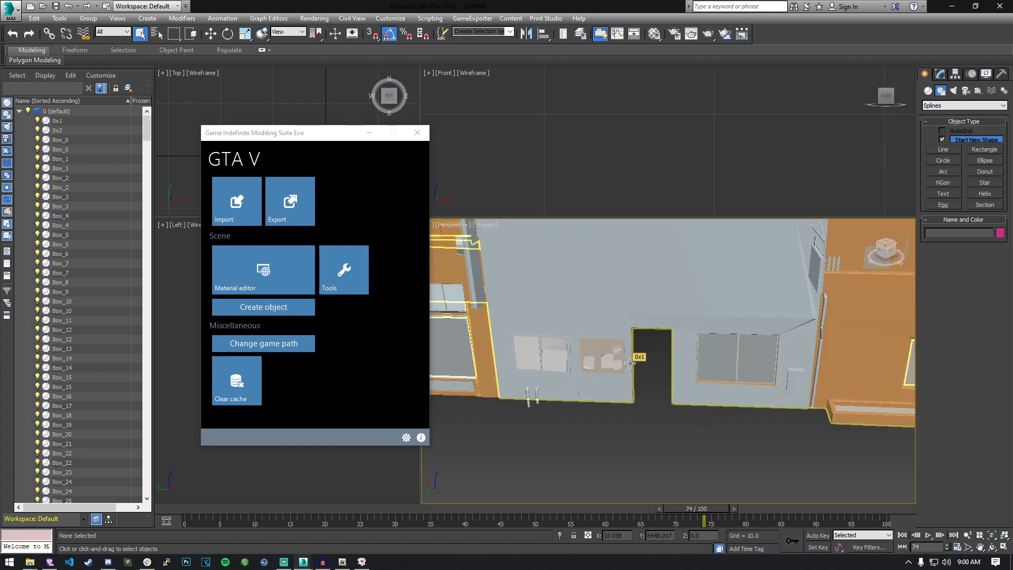
scroll(629, 363, "down", 8)
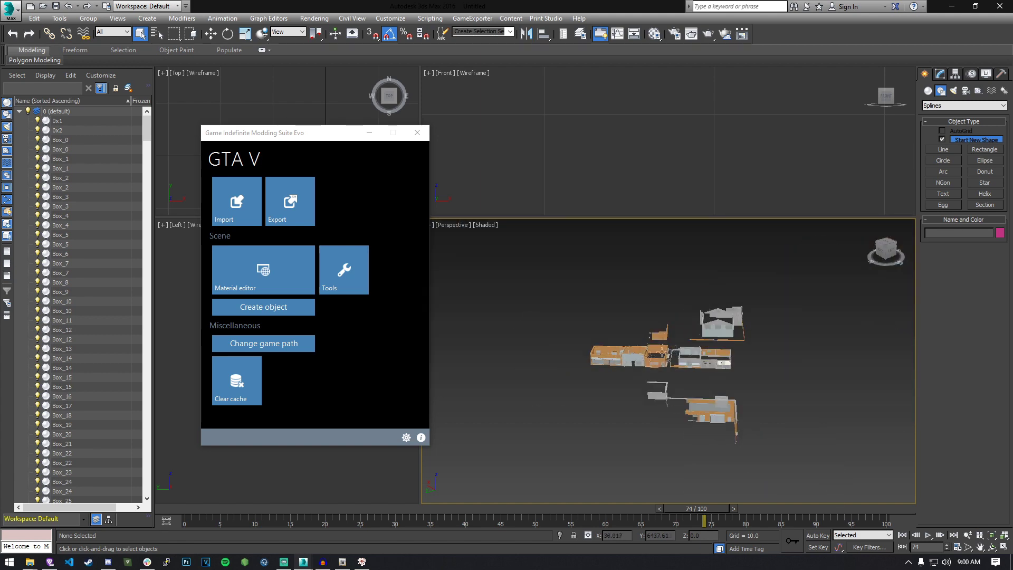
scroll(612, 368, "up", 5)
scroll(673, 407, "down", 4)
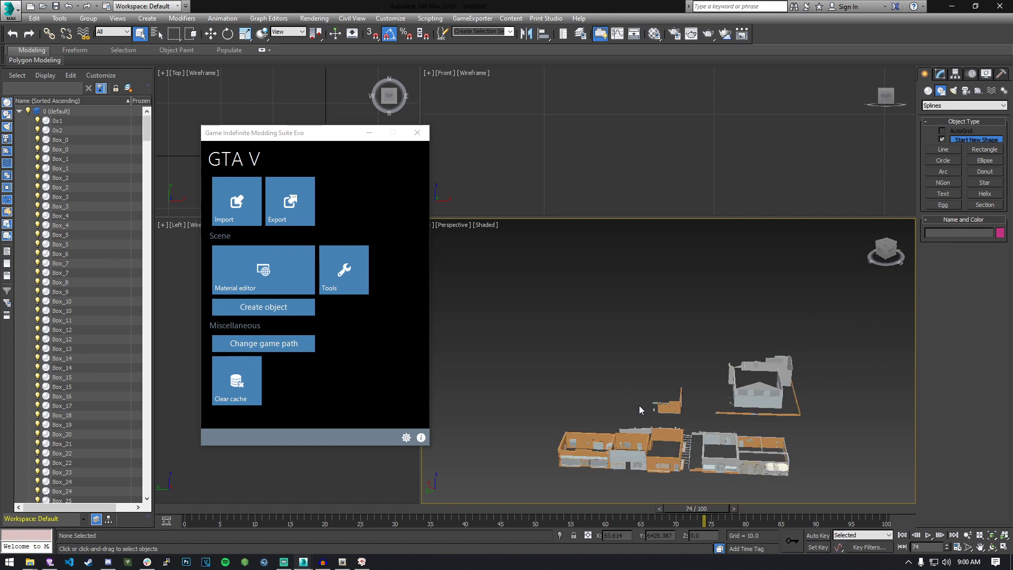
scroll(676, 348, "up", 1)
scroll(676, 349, "up", 6)
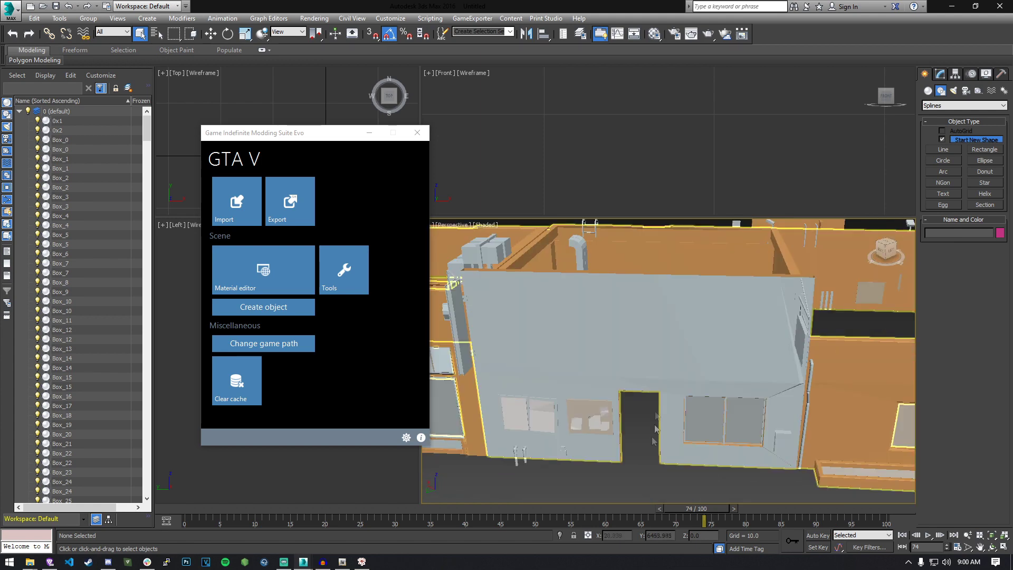
left_click(393, 353)
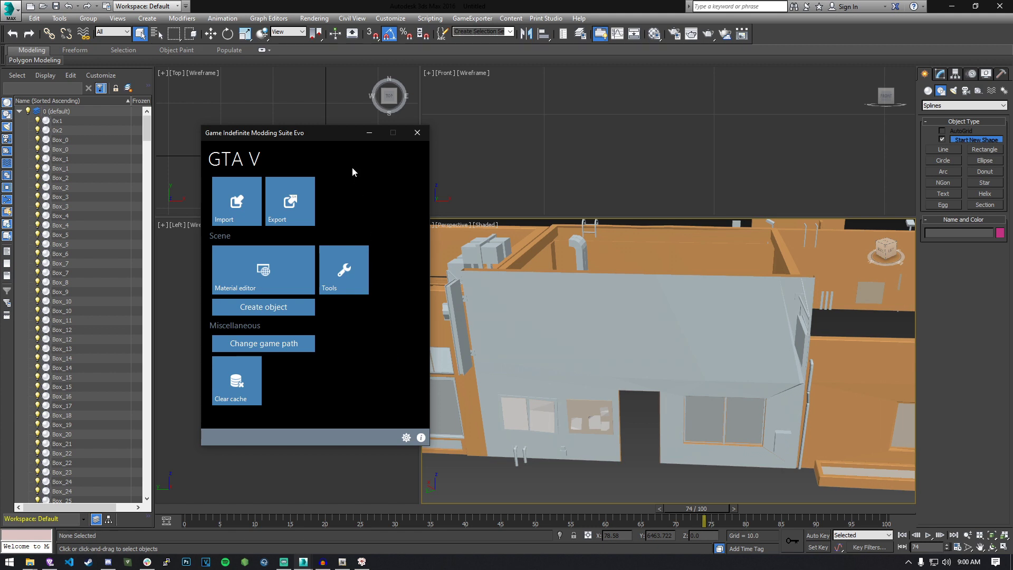
Minimize the GIMS Evo window and delete all collision objects from the scene, starting with 0x1
left_click(370, 132)
left_click(72, 120)
scroll(95, 316, "down", 20)
left_click(90, 491, "shift")
key("Delete")
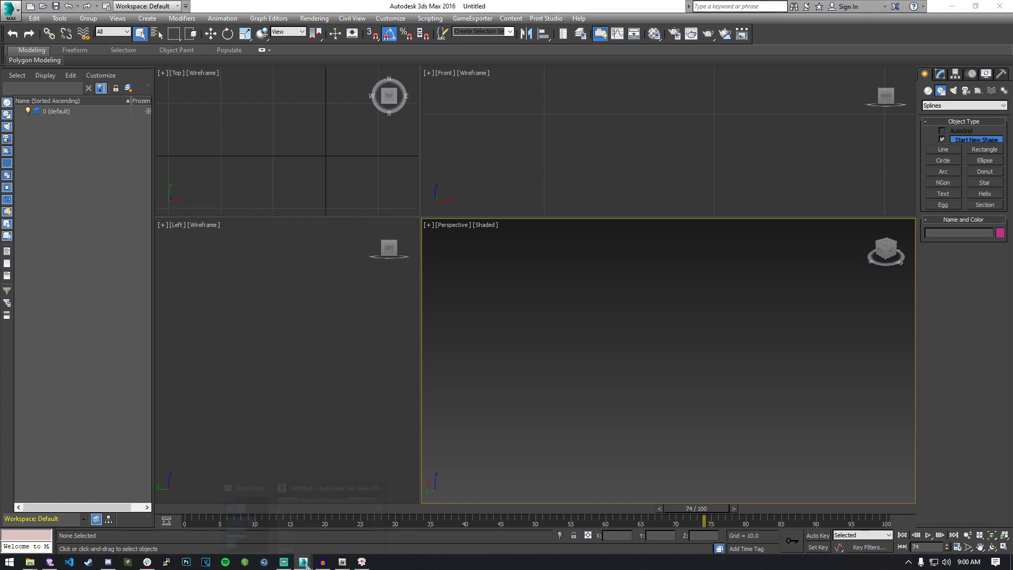
Start a GIMS Evo import of cs1_03_shps1.odr from the bestBuilding folder 1 OpenIVExports
left_click(305, 515)
left_click(237, 199)
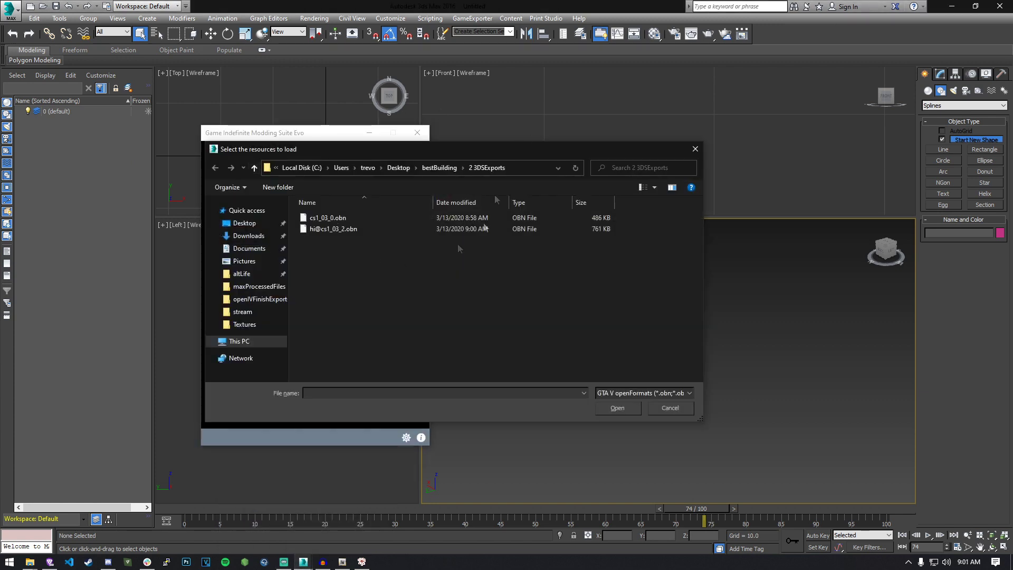
left_click_drag(460, 154, 569, 155)
left_click(547, 167)
double_click(435, 218)
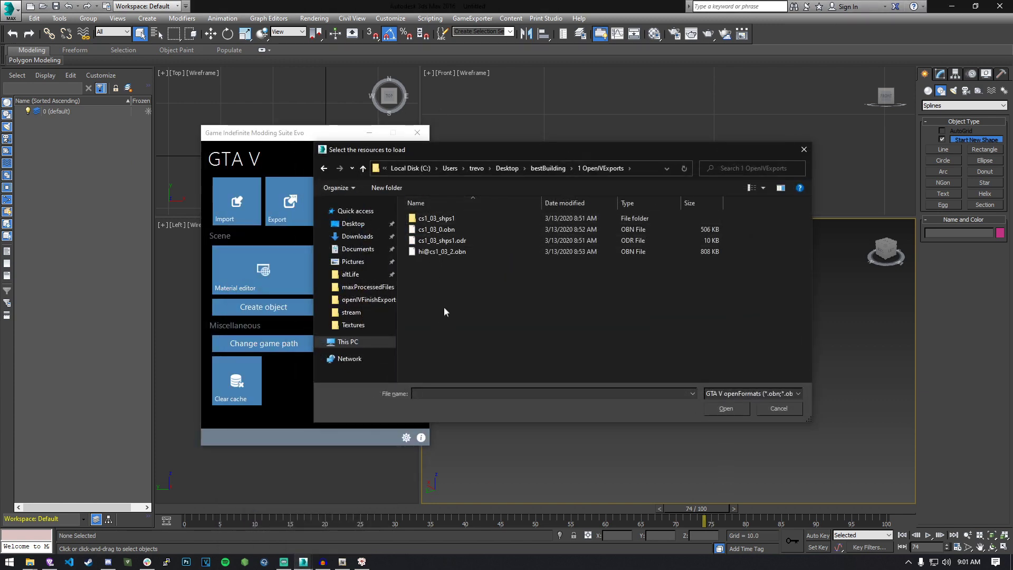
left_click(443, 239)
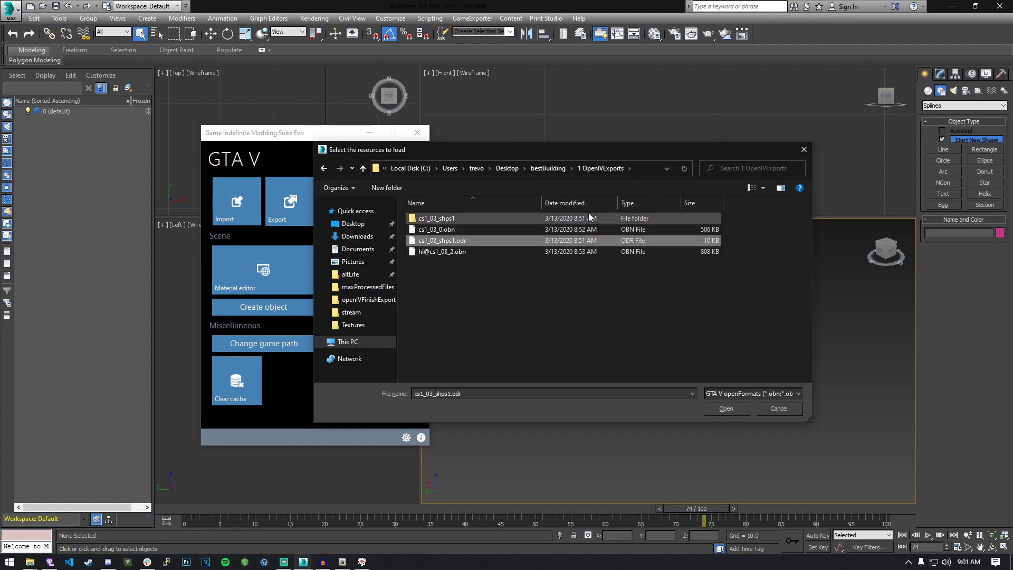
left_click(726, 410)
Import the model using the cs1_03_shps1 folder as external textures directory, and dismiss the import report
left_click(492, 250)
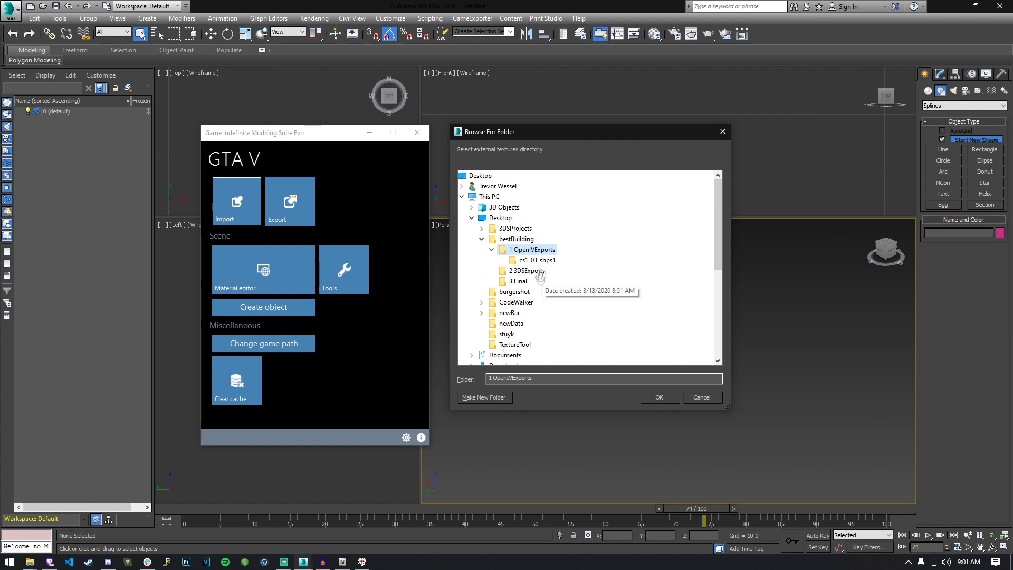
left_click(545, 262)
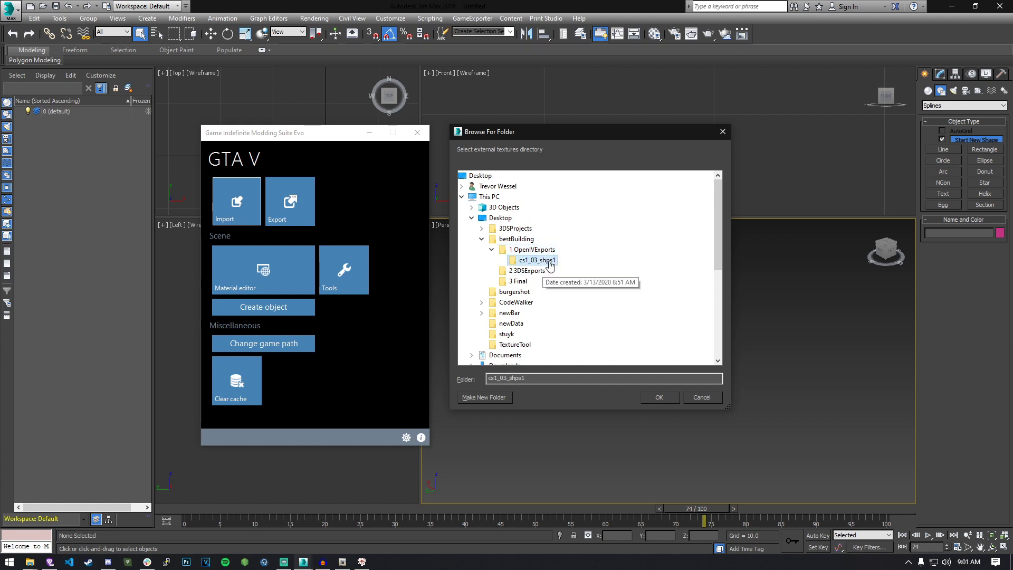
left_click(663, 397)
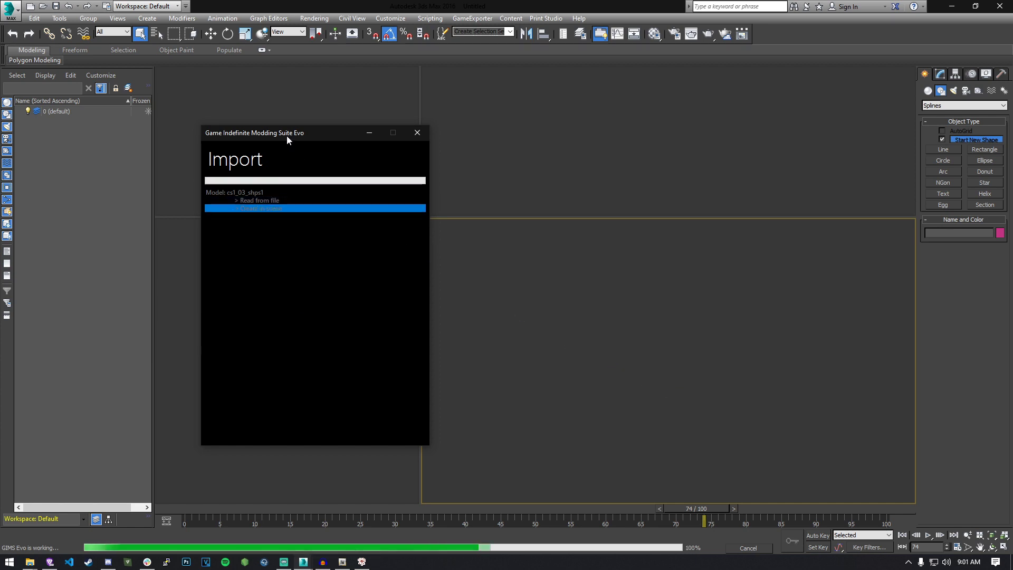
left_click_drag(287, 135, 252, 147)
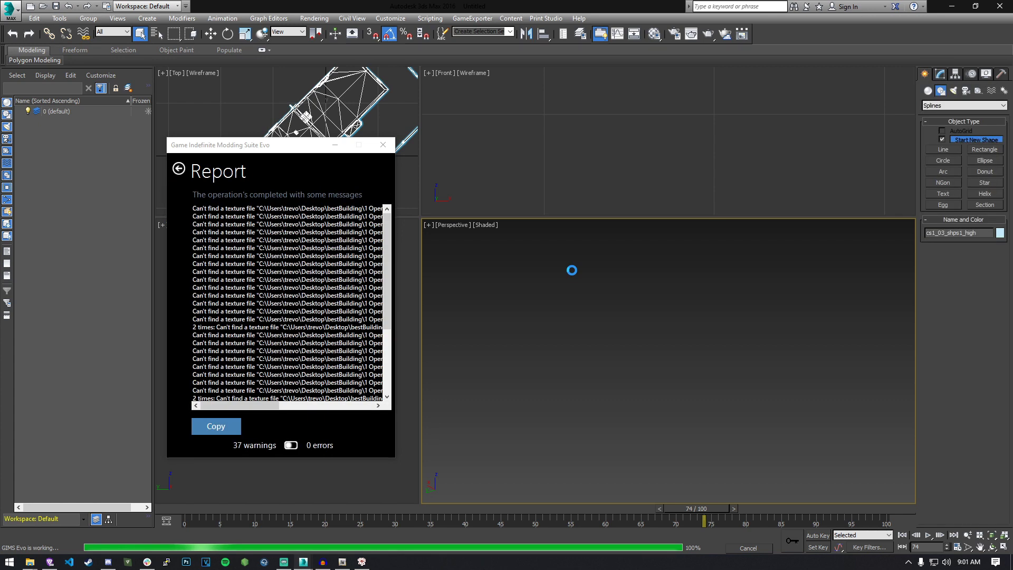
left_click(388, 256)
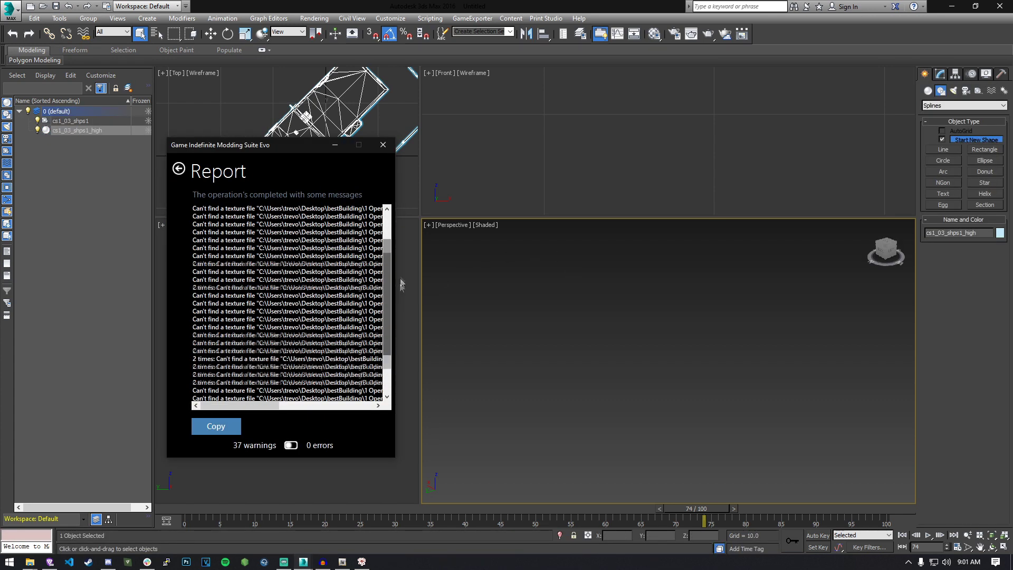
left_click(179, 168)
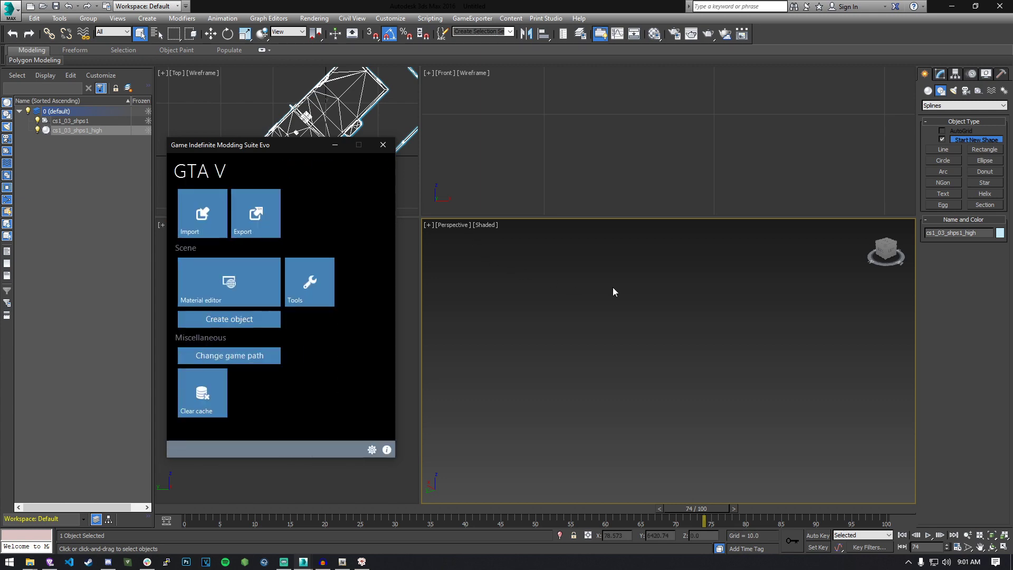
Minimize the GIMS Evo window and examine the imported building model up close at the shop's front door
left_click(694, 340)
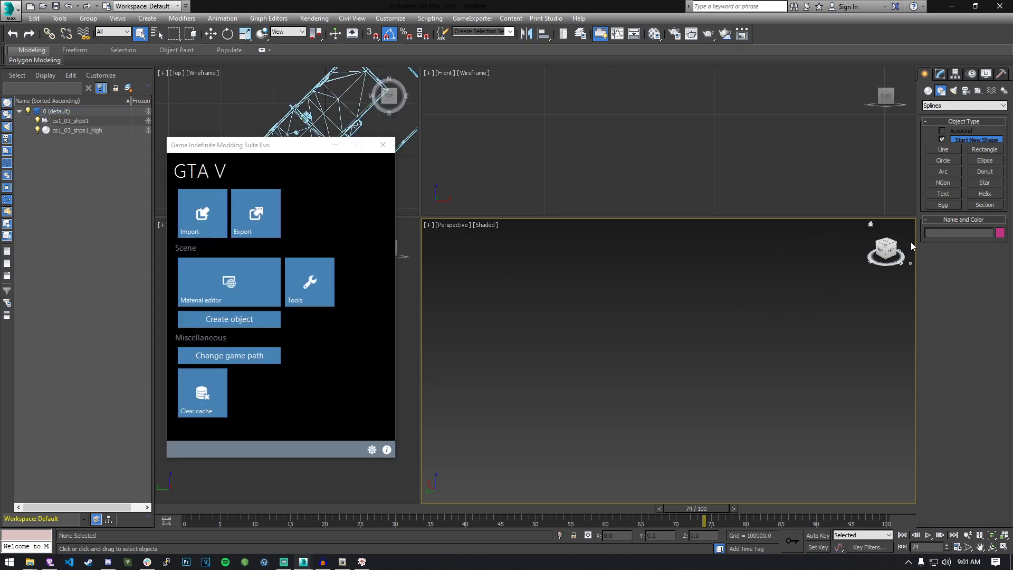
left_click(871, 226)
scroll(739, 393, "up", 5)
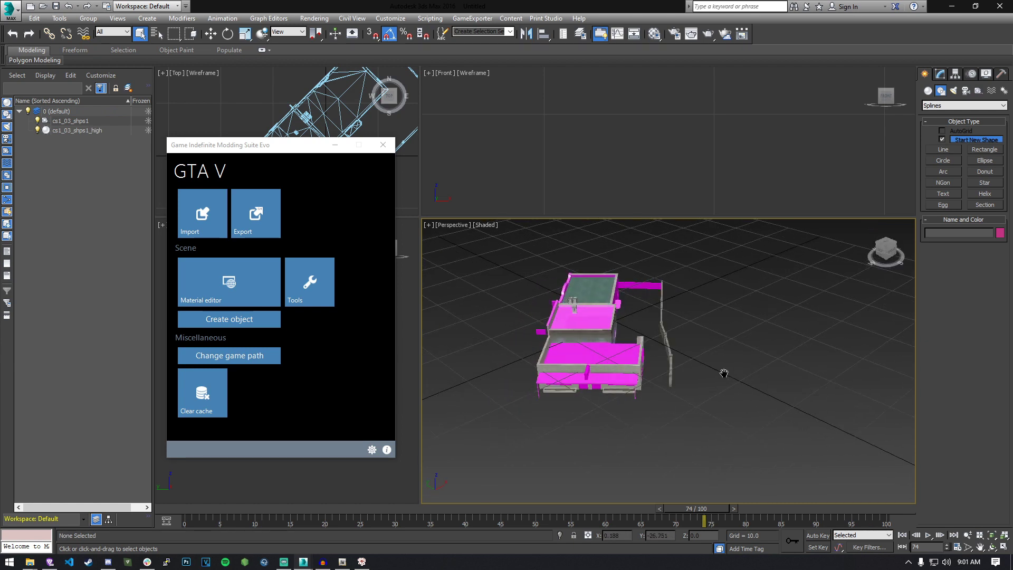
left_click(335, 145)
middle_click_drag(546, 343, 628, 350, "alt")
scroll(639, 364, "up", 5)
scroll(615, 357, "up", 4)
scroll(615, 357, "down", 2)
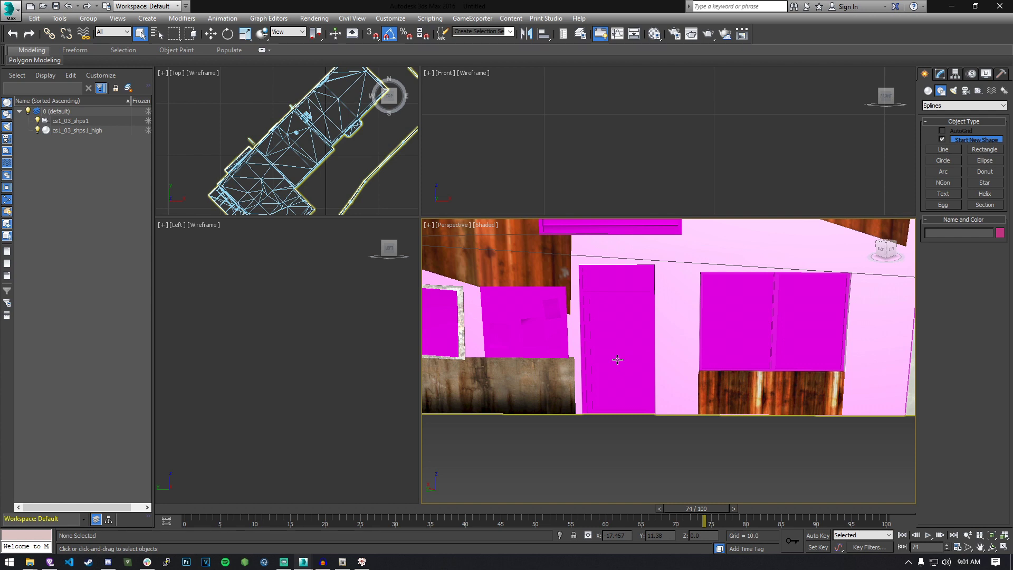
Select the cs1_03_shps1_high model and enter the Polygon level of its Editable Mesh
left_click(940, 74)
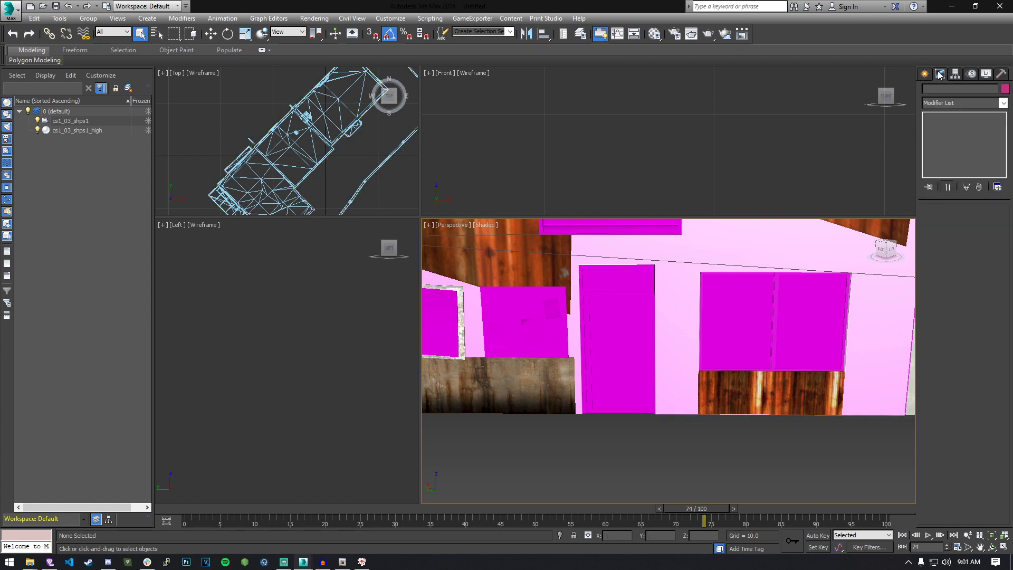
left_click(641, 305)
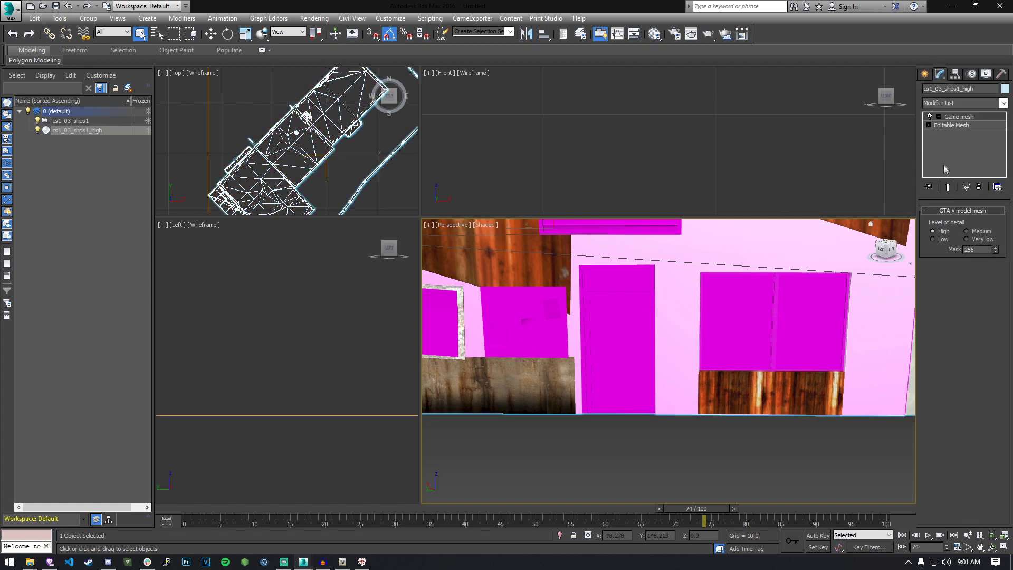
left_click(928, 125)
left_click(949, 159)
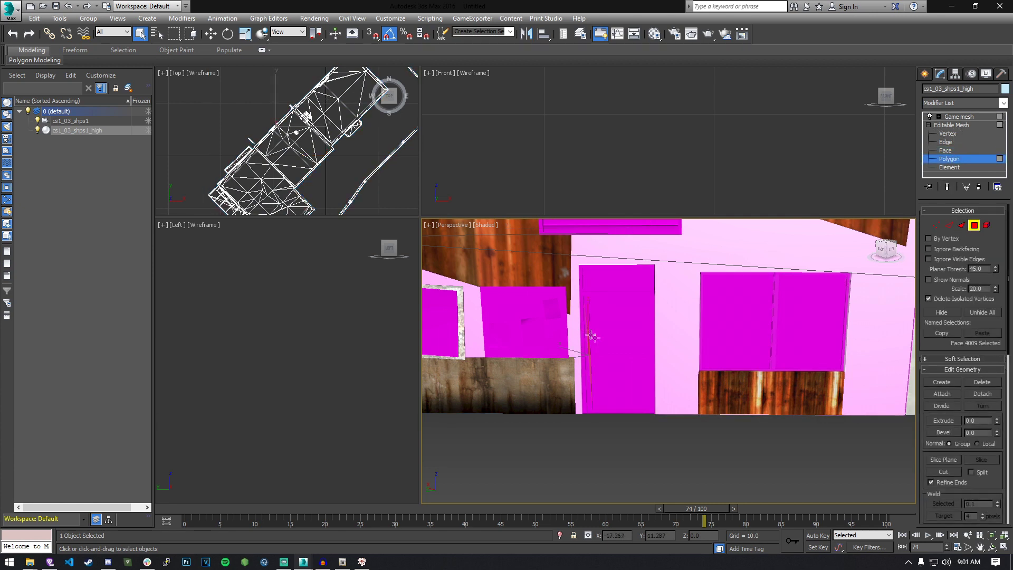
Delete the polygons of the shop's front door, including the strip at its upper end
middle_click_drag(600, 397, 626, 361, "alt")
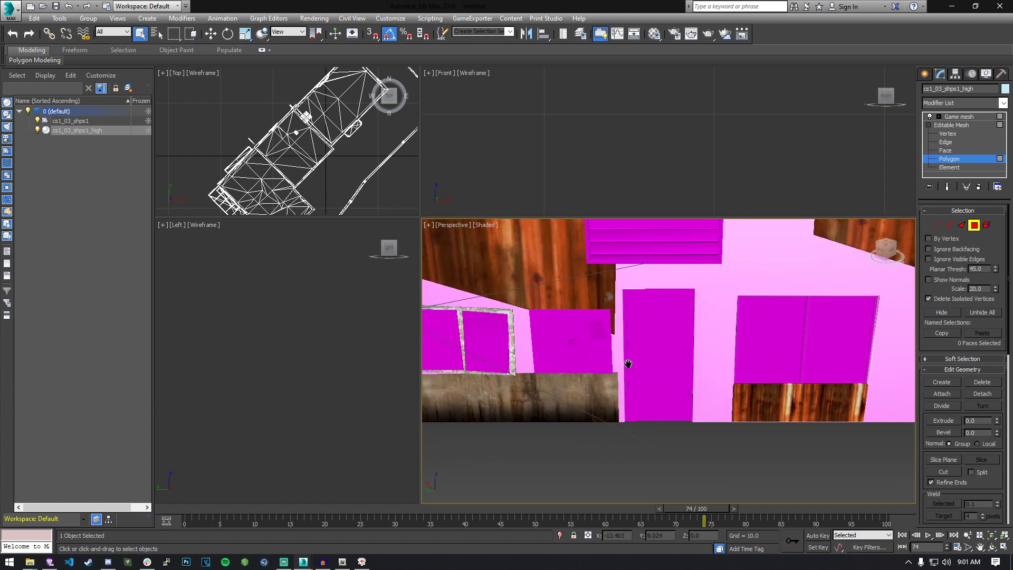
middle_click_drag(628, 417, 599, 427)
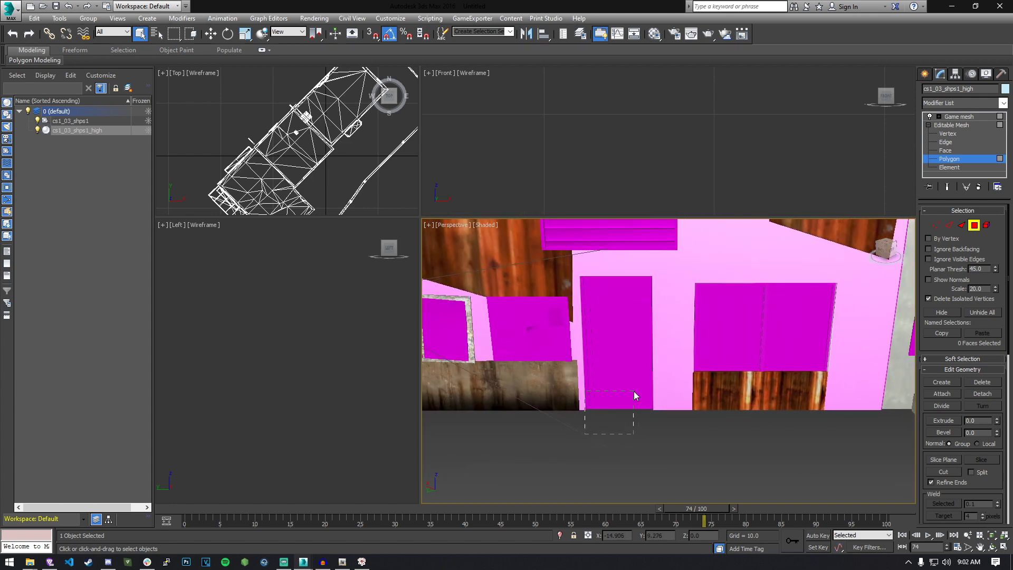
left_click_drag(637, 389, 606, 412)
left_click_drag(645, 331, 649, 322)
key("Delete")
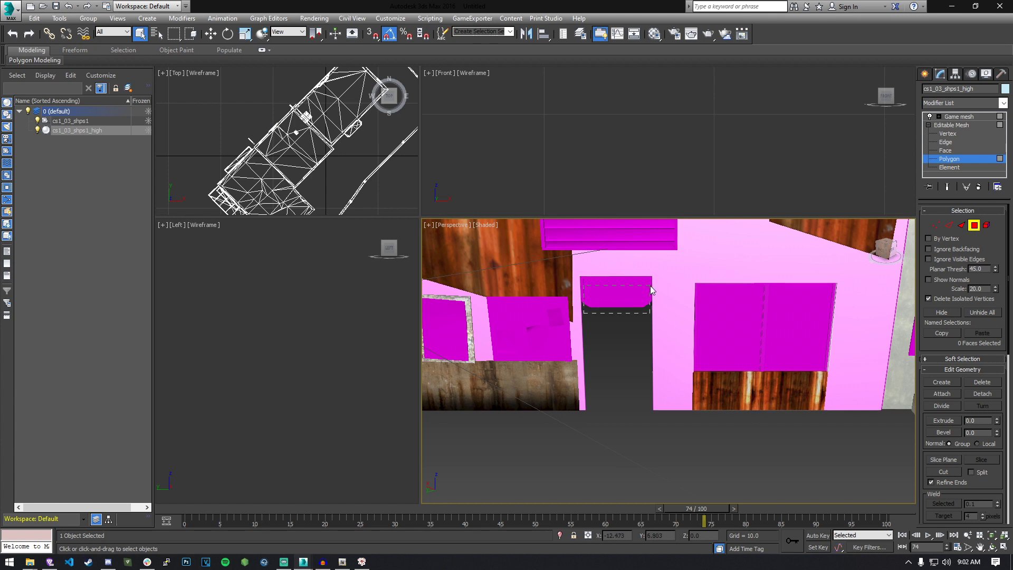
left_click_drag(651, 290, 651, 290)
key("Delete")
Delete the leftover door polygons along the upper edge and side of the doorway opening
scroll(614, 306, "up", 8)
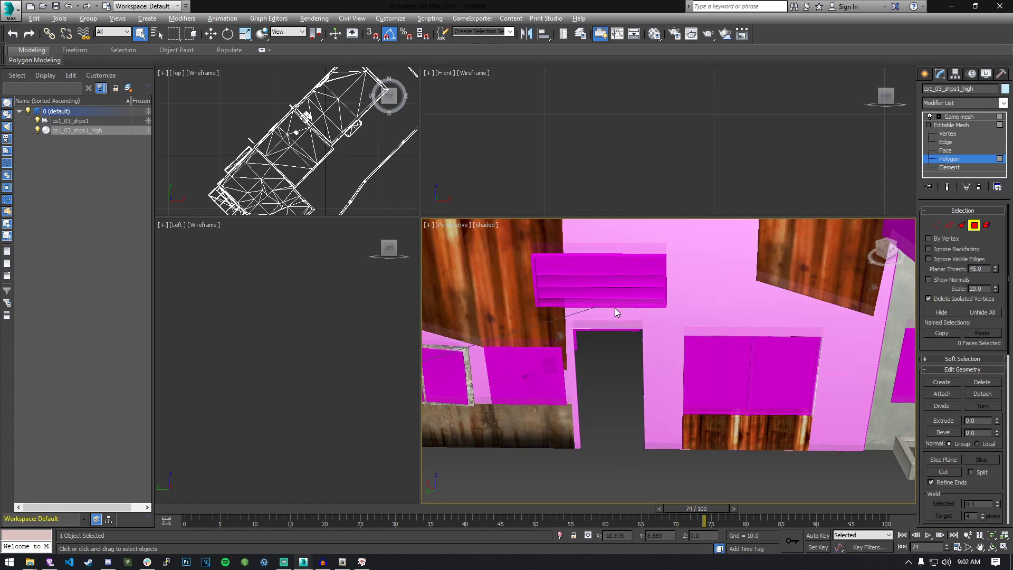
left_click(581, 293)
key("Delete")
left_click(478, 315)
key("Delete")
left_click(518, 298)
key("Delete")
left_click_drag(554, 301, 563, 294)
key("Delete")
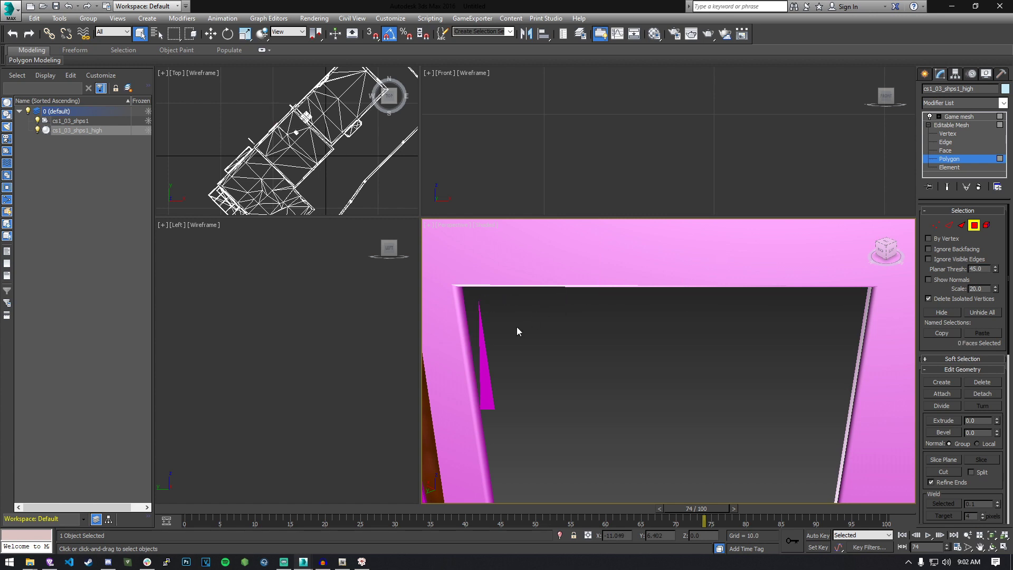
left_click_drag(484, 375, 482, 373)
key("Delete")
scroll(575, 390, "down", 10)
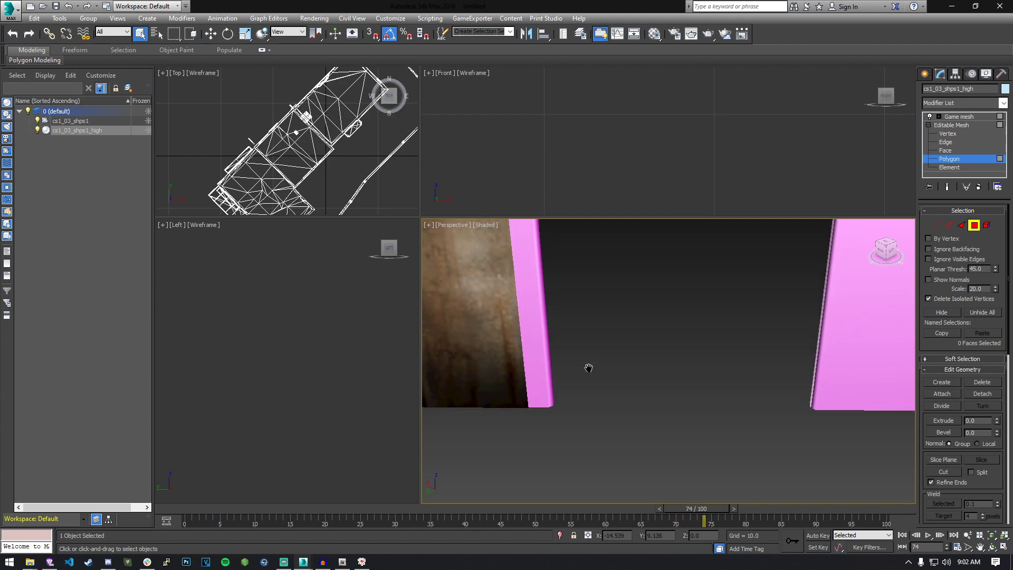
middle_click_drag(590, 375, 597, 344, "alt")
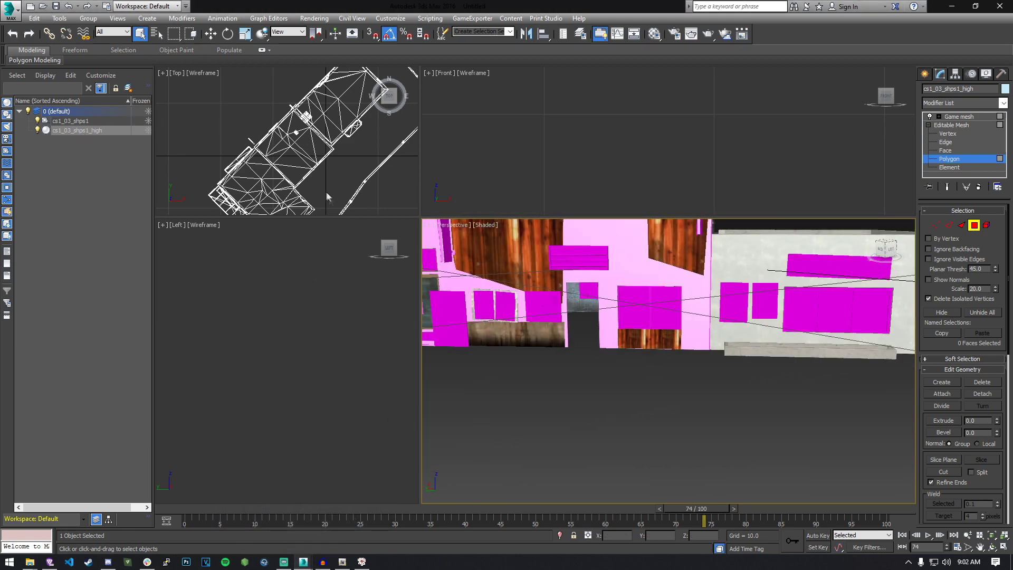
Export the cs1_03_shps1 model with GIMS Evo into the bestBuilding folder 2 3DSExports
left_click(303, 562)
left_click(256, 213)
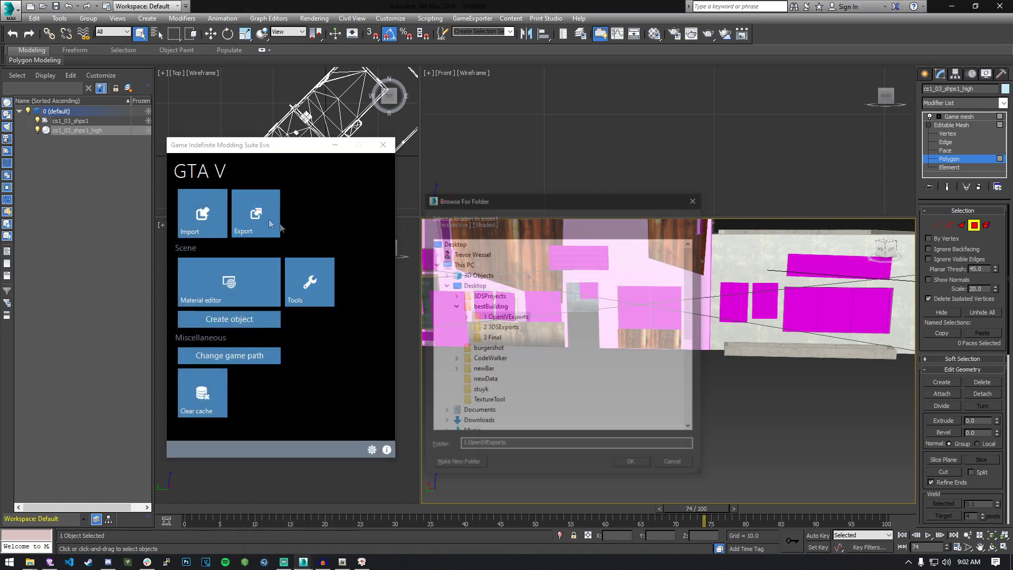
left_click(500, 327)
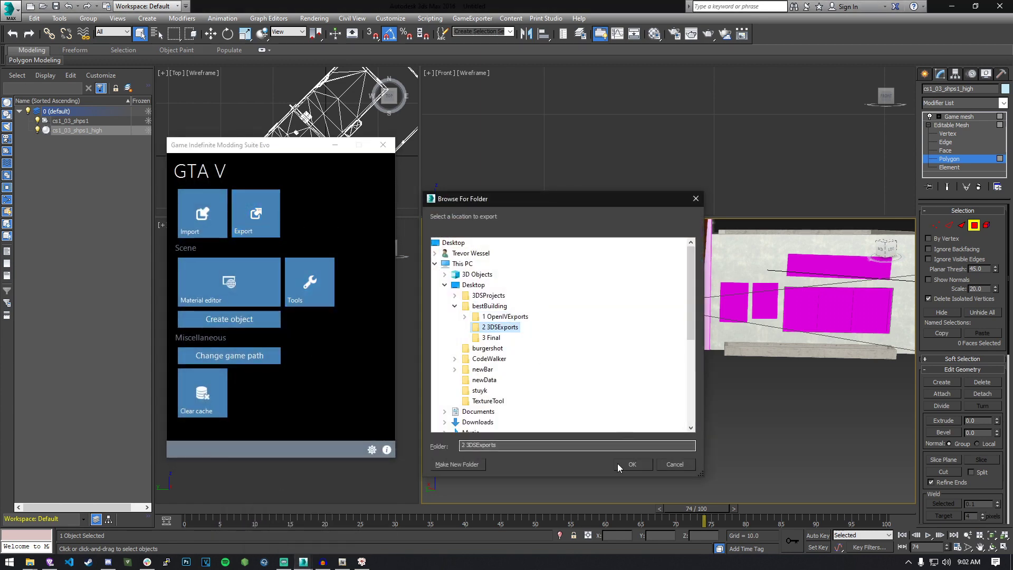
left_click(630, 464)
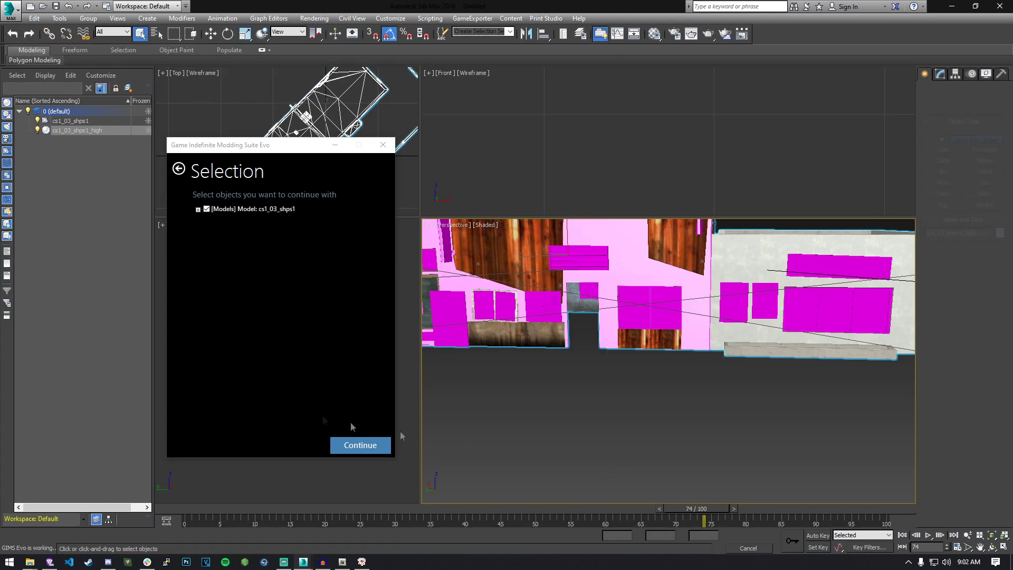
left_click(360, 445)
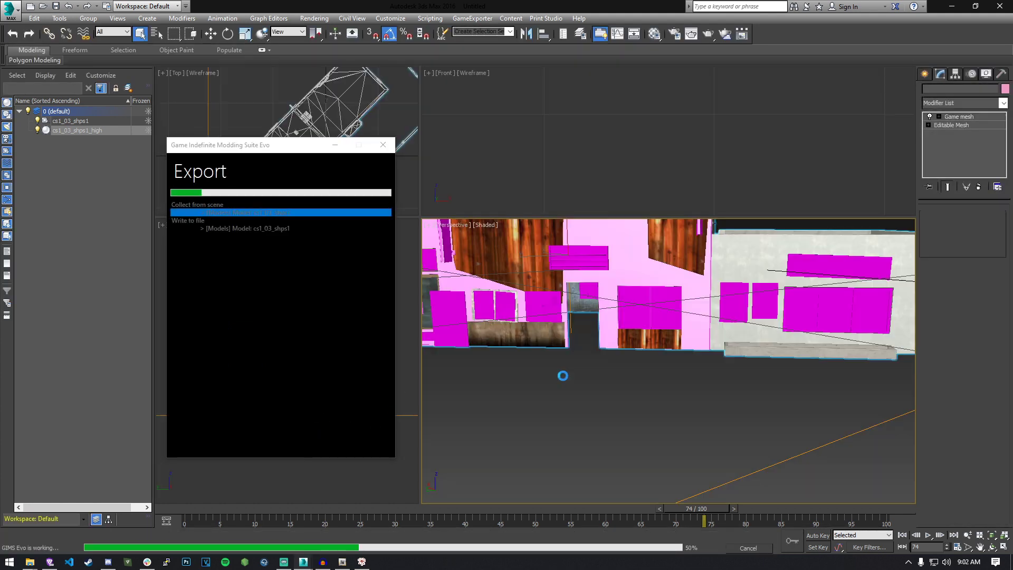
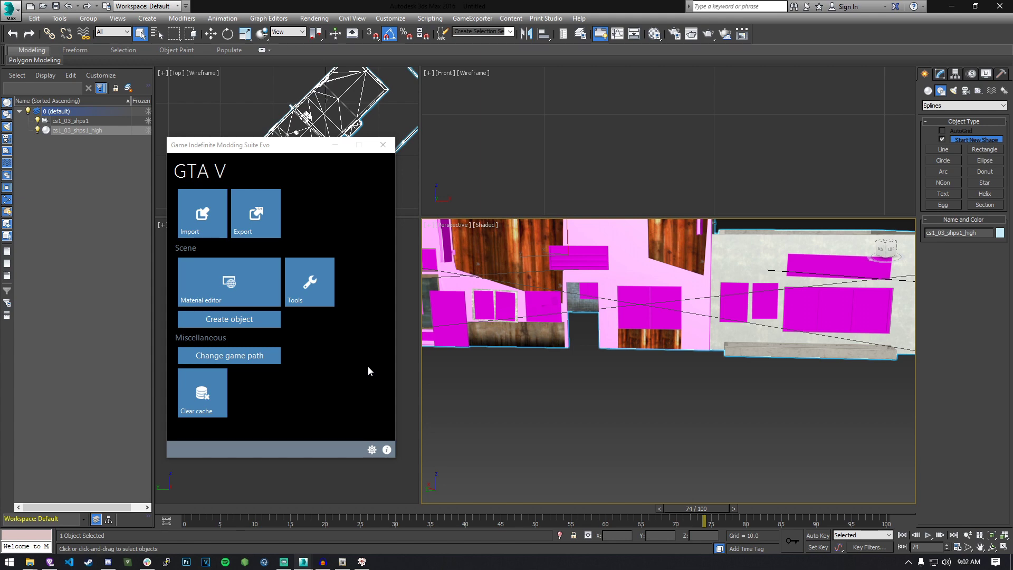
Minimize the GIMS Evo window, clear the selection and examine the building front with its open doorway
left_click(335, 146)
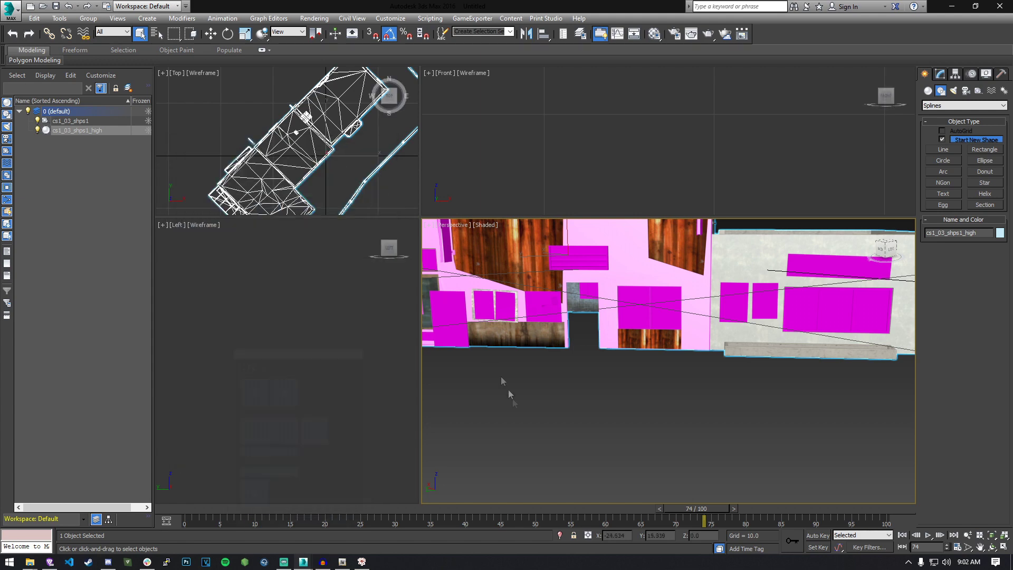
left_click(486, 357)
scroll(561, 380, "up", 2)
middle_click_drag(572, 391, 580, 397)
scroll(584, 398, "up", 5)
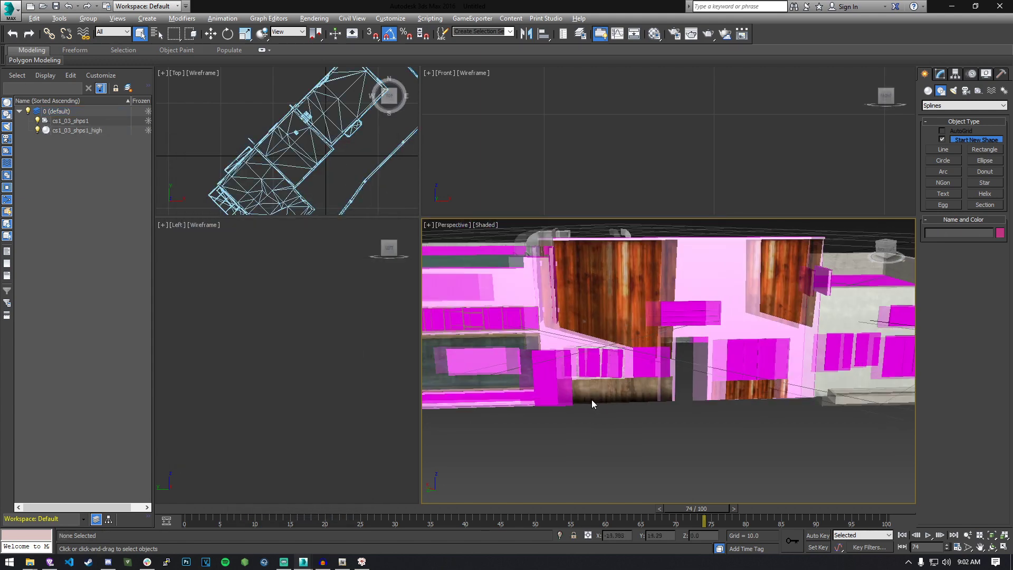
middle_click_drag(599, 405, 620, 399)
scroll(601, 416, "down", 4)
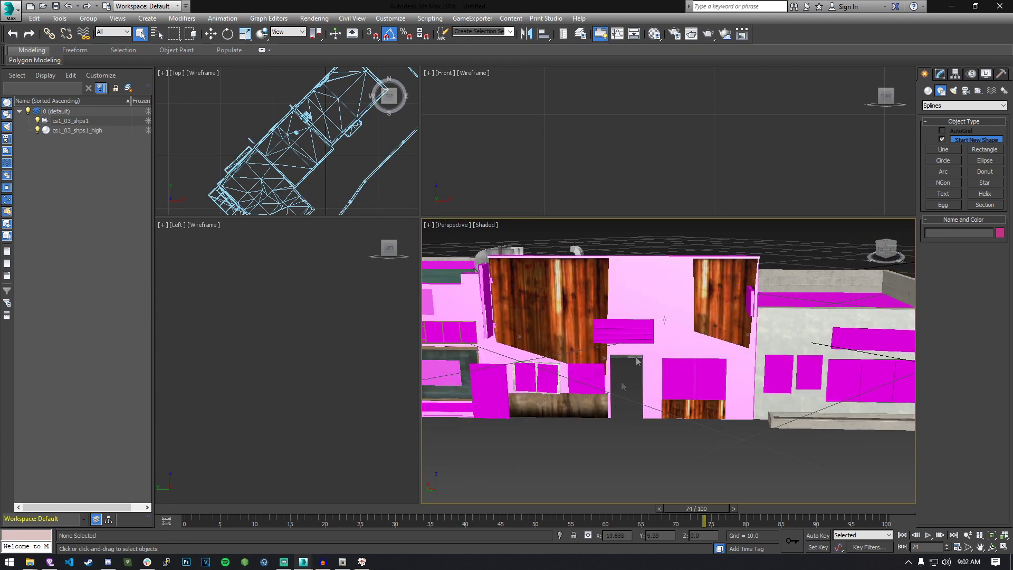
Switch to OpenIV, enlarge its window and open the dlcpacks folder under mods/update/x64
left_click(950, 6)
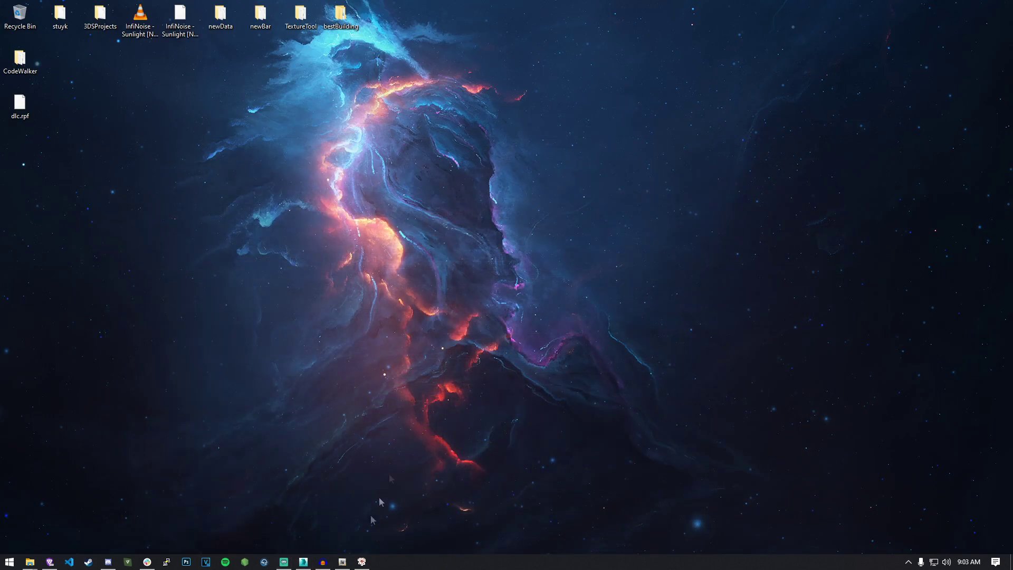
left_click(342, 561)
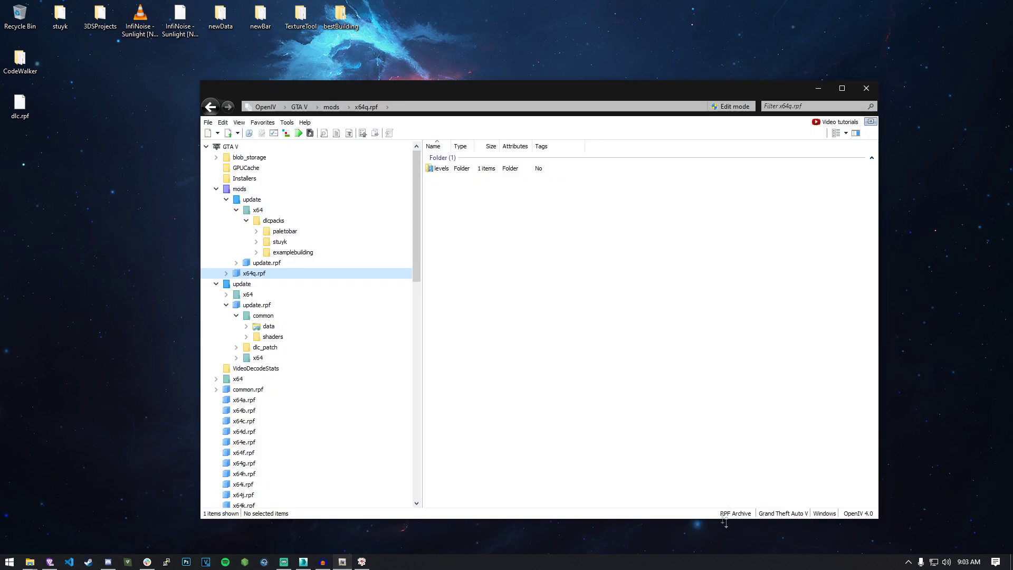
double_click(420, 80)
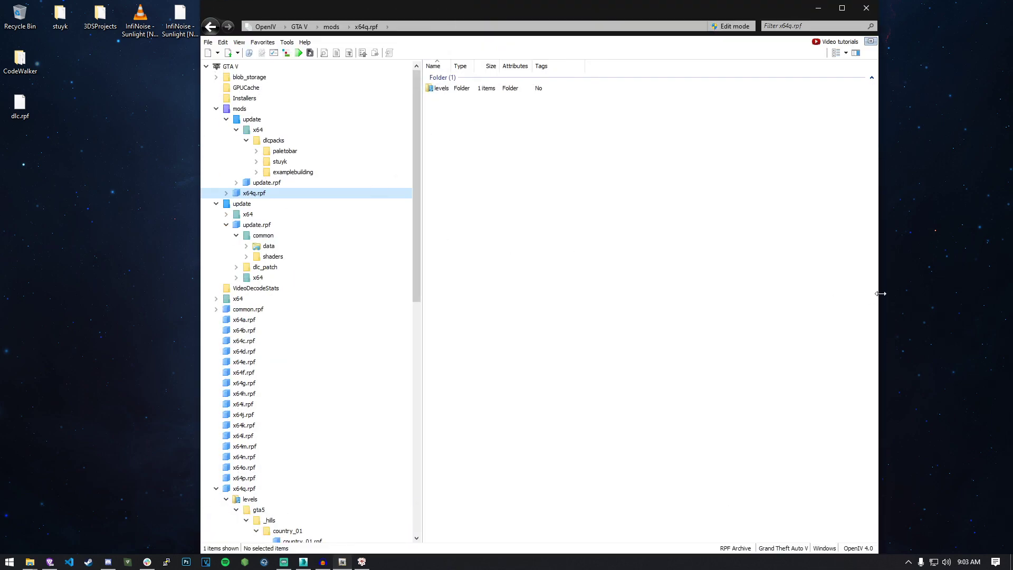
left_click_drag(882, 297, 931, 297)
left_click_drag(201, 221, 138, 220)
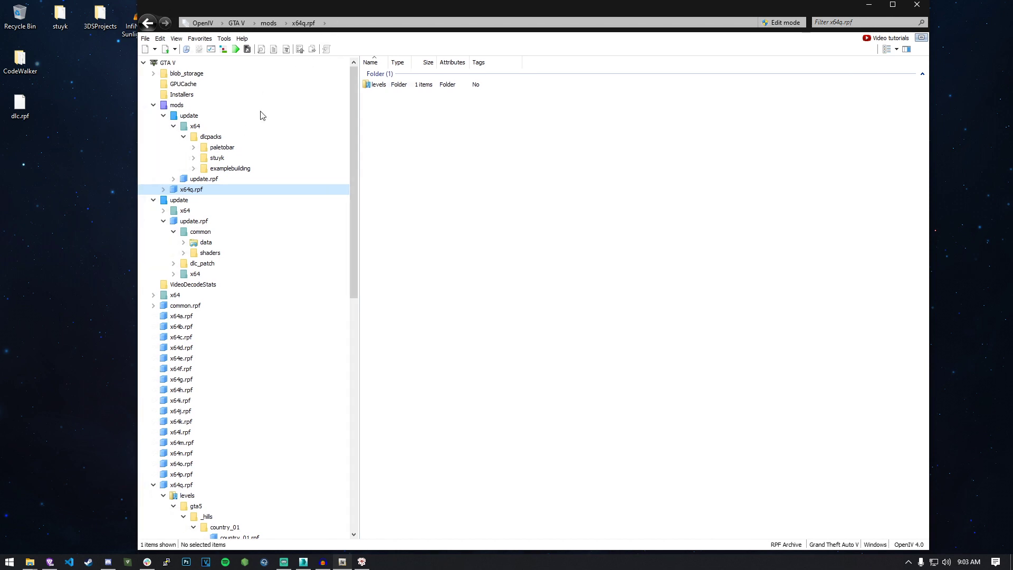
left_click(210, 137)
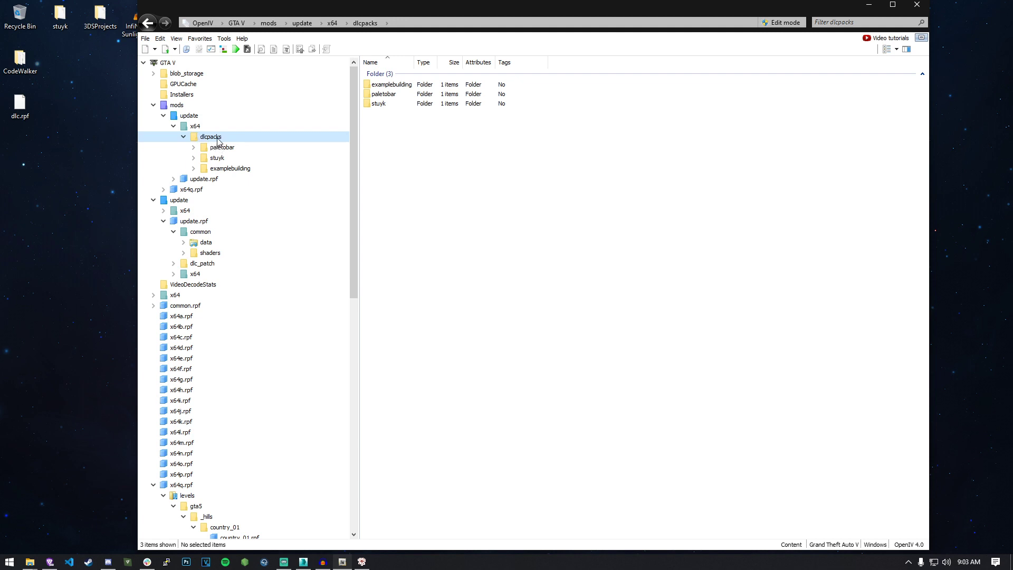
Collapse the expanded mods x64, x64q.rpf and update branches in the folder tree
left_click(174, 180)
left_click(174, 180)
left_click(175, 179)
left_click(175, 180)
left_click(173, 126)
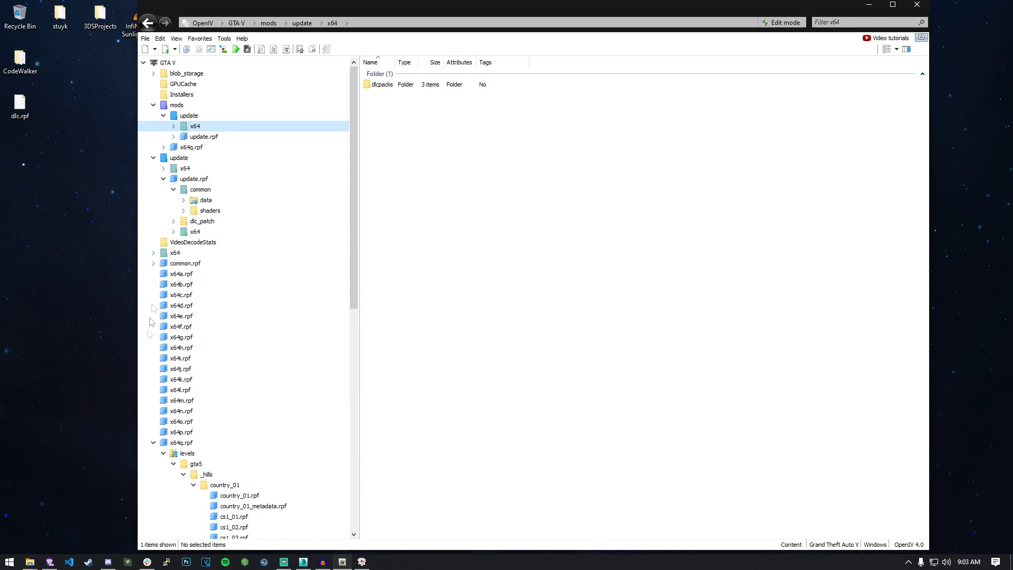
left_click(153, 442)
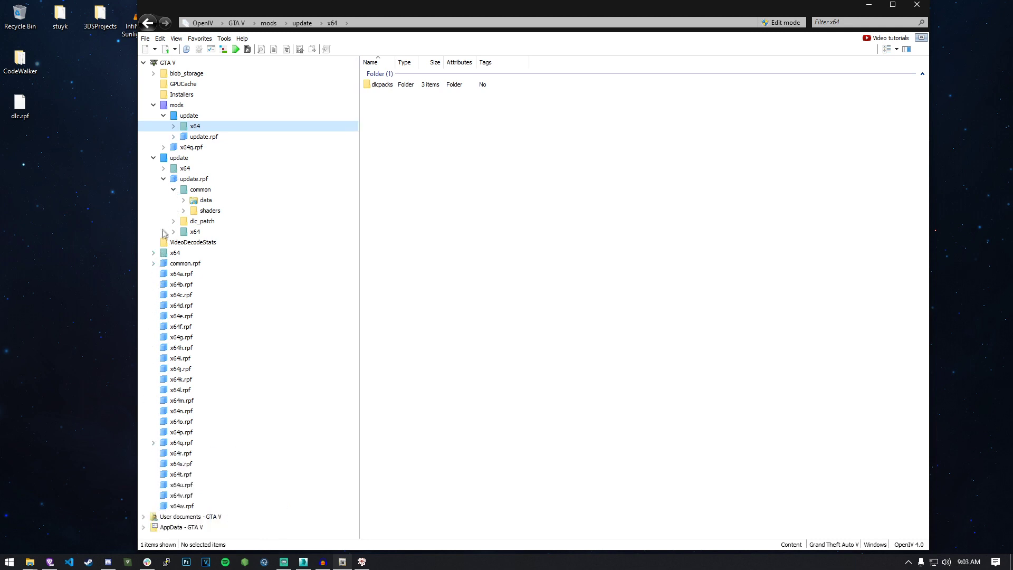
left_click(153, 157)
left_click(174, 159)
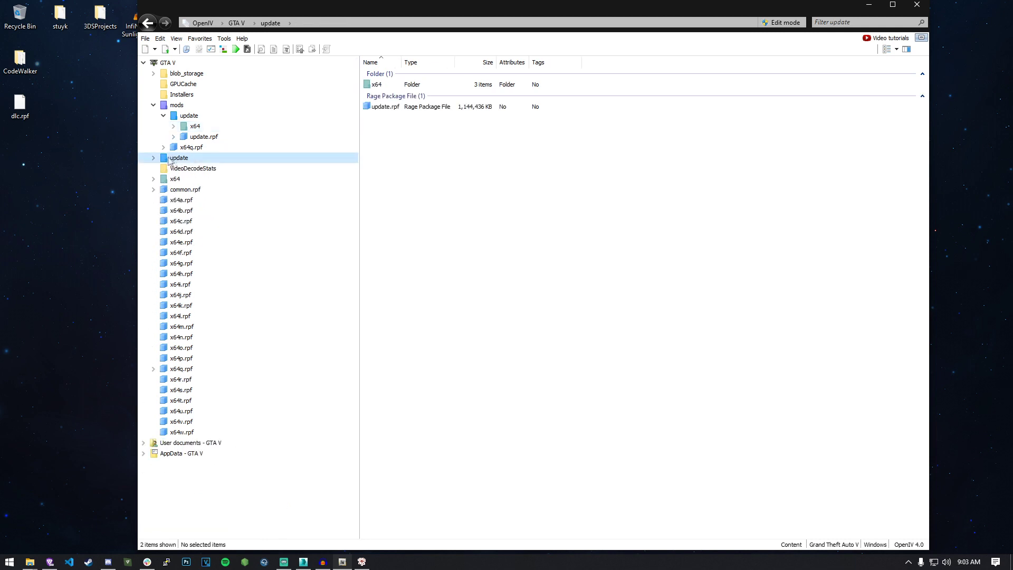
Open the common/data folder inside the original update/update.rpf archive
left_click(153, 158)
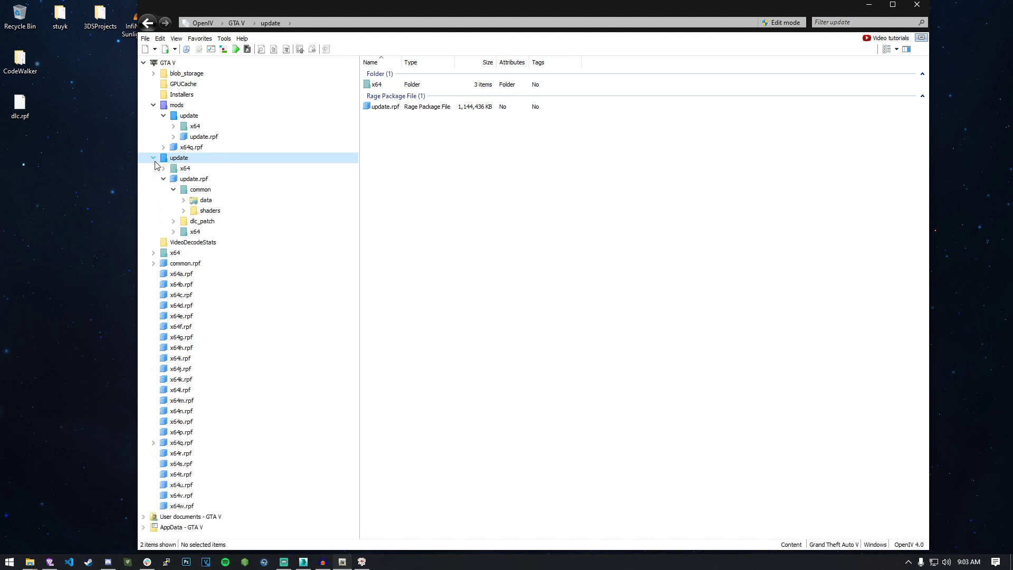
left_click(185, 179)
left_click(200, 190)
left_click(209, 201)
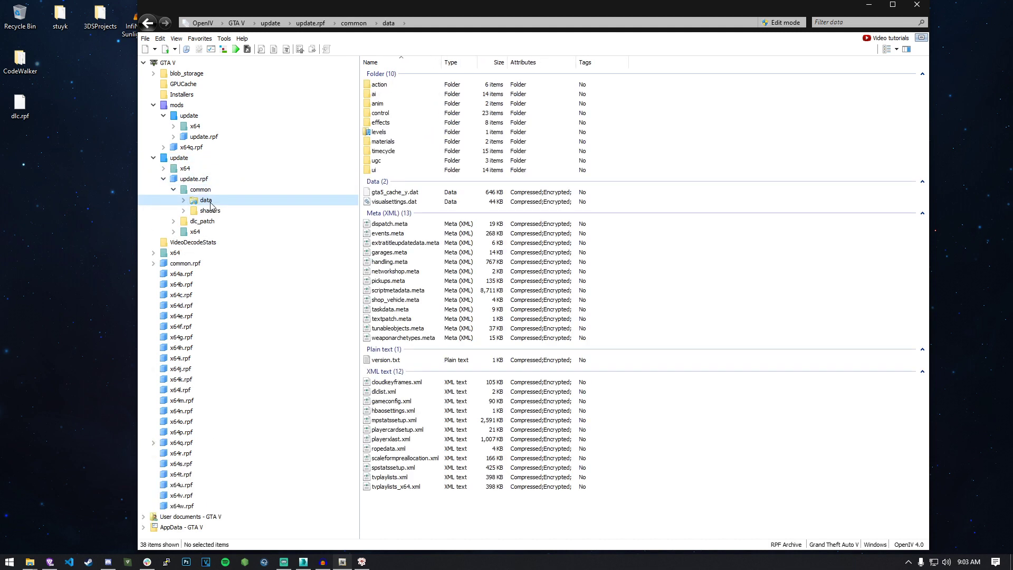
Turn on edit mode and go to the mods folder version of dlclist.xml
right_click(386, 393)
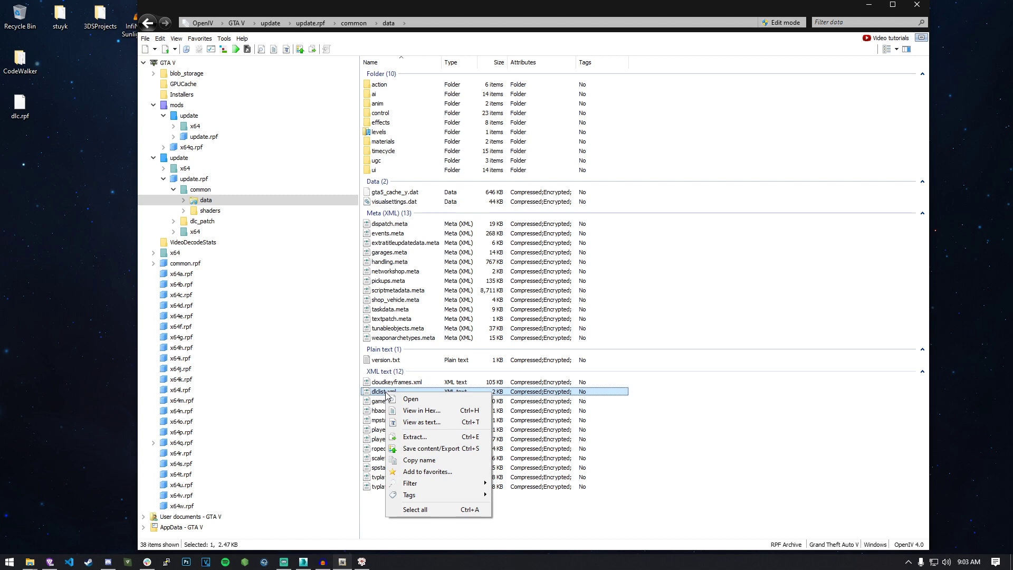
left_click(781, 21)
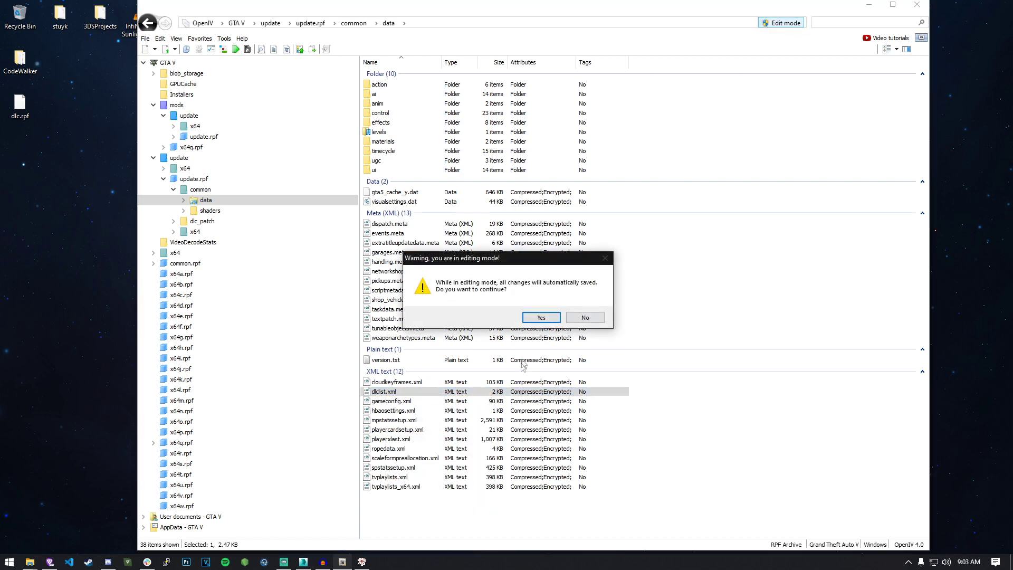
left_click(540, 318)
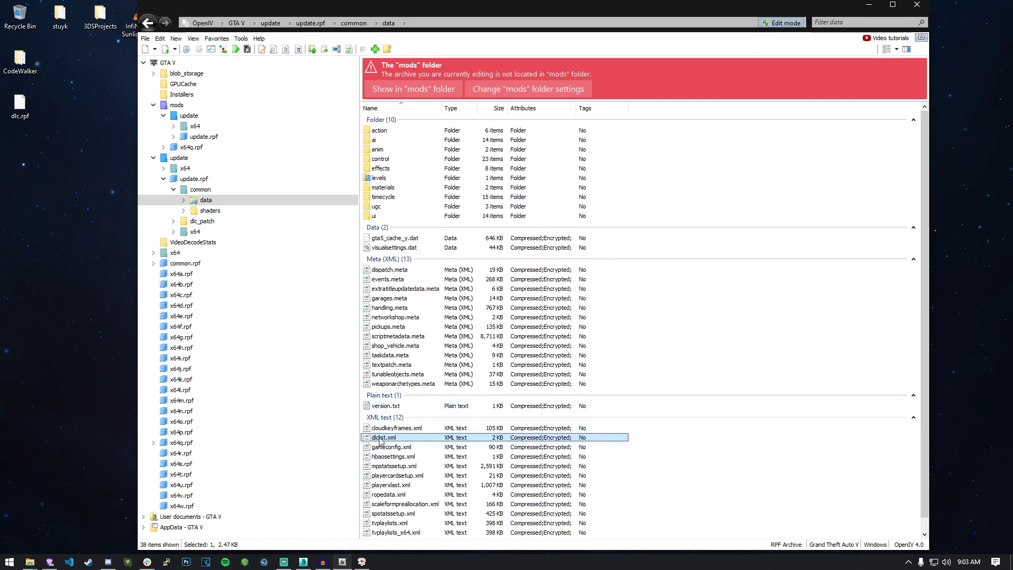
right_click(381, 439)
left_click(416, 369)
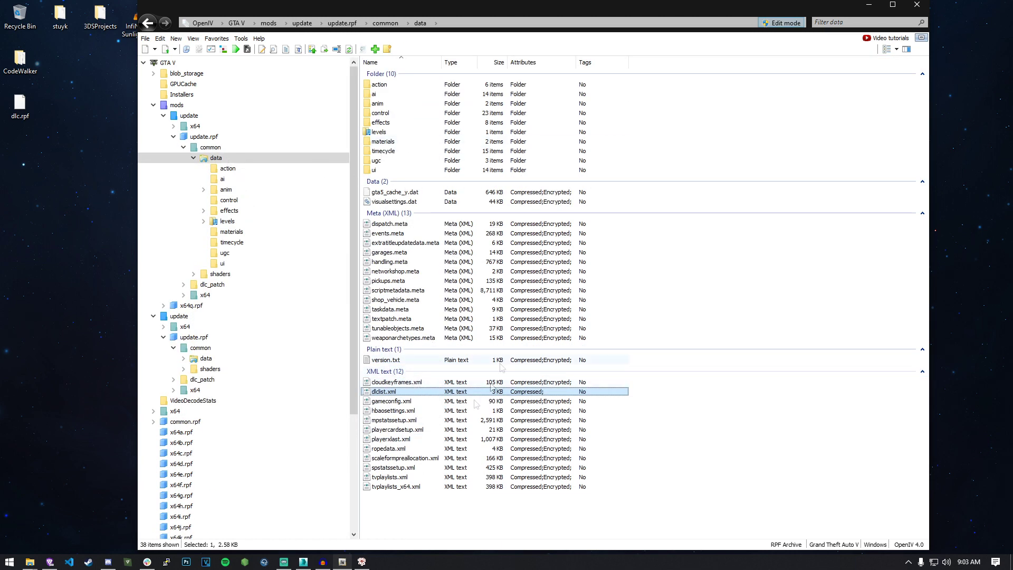
Open dlclist.xml for editing and duplicate the examplebuilding item on a new line at the end of the list
right_click(387, 391)
left_click(416, 241)
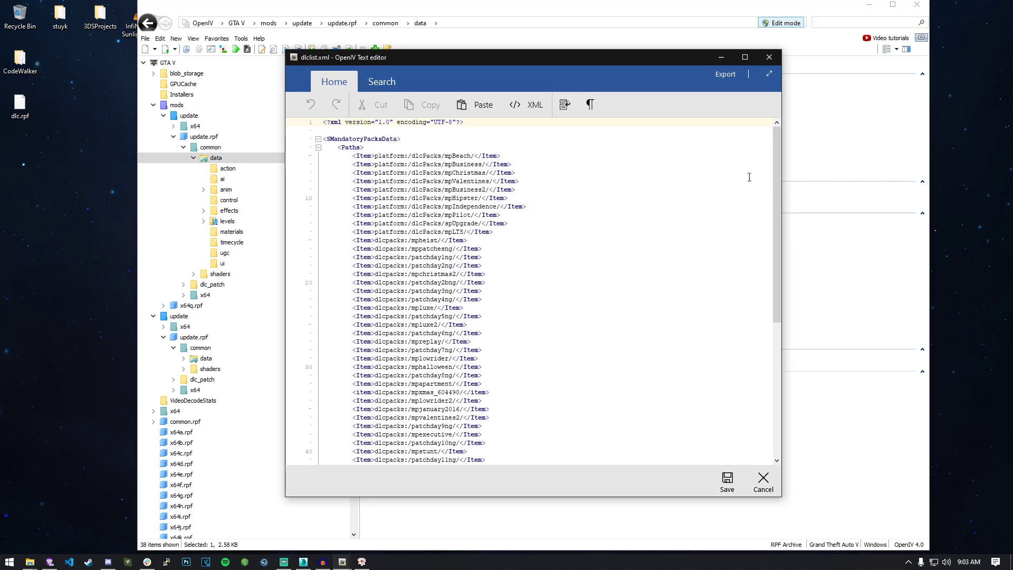
left_click_drag(776, 221, 776, 359)
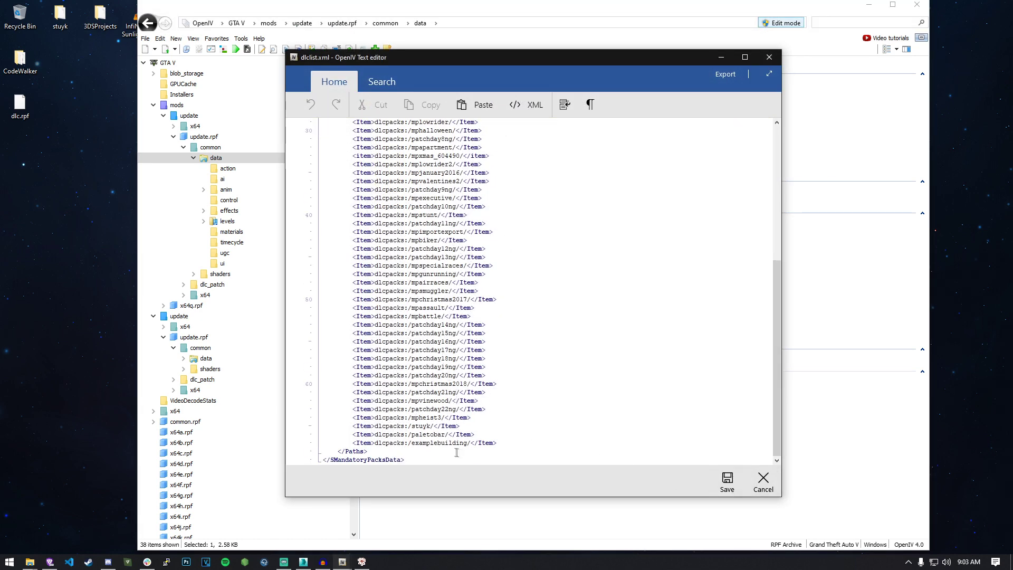
left_click(353, 446, "shift")
key("ctrl+c")
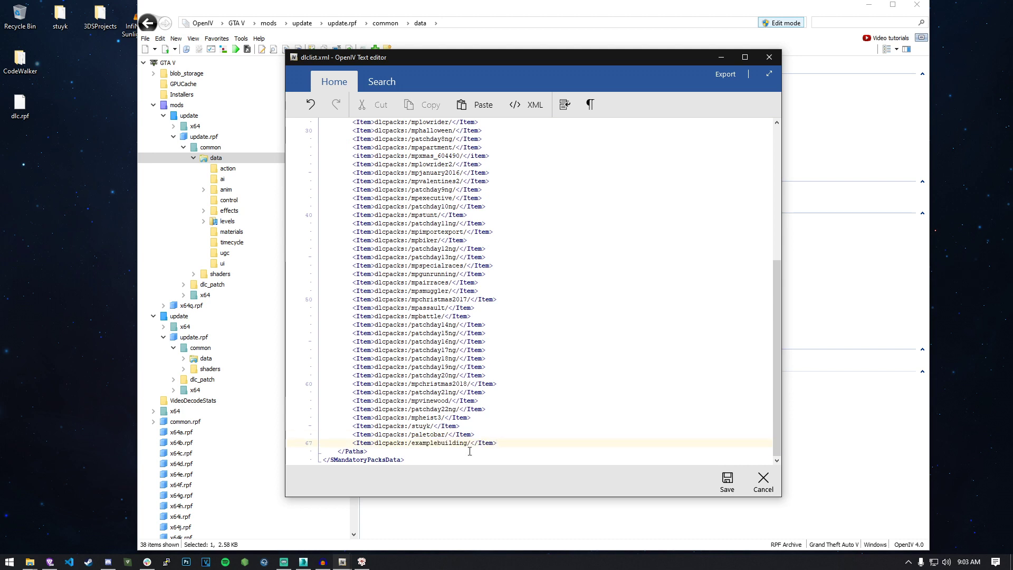
key("Return")
key("ctrl+v")
Delete the stuyk, paletobar and first examplebuilding items from dlclist.xml
left_click_drag(496, 443, 261, 426)
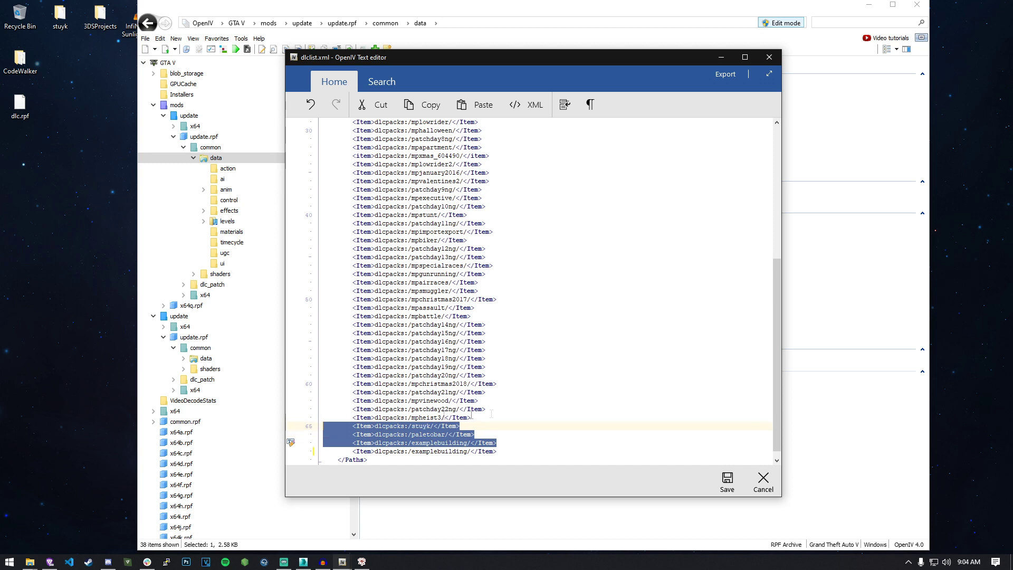
key("BackSpace")
key("BackSpace")
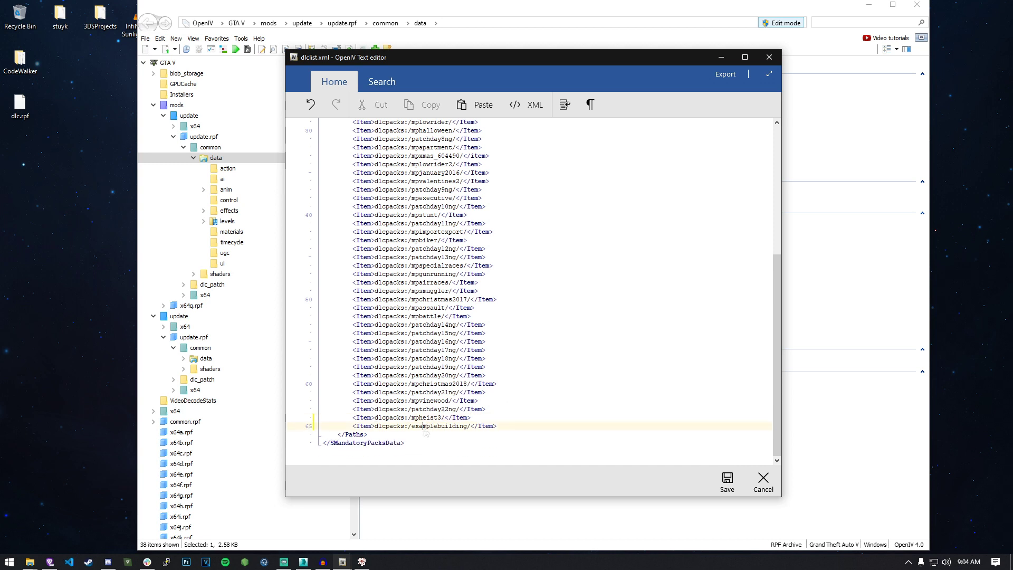
Change the remaining examplebuilding item's pack name to bestbuilding and save dlclist.xml
double_click(424, 426)
type("bestbuildin")
double_click(432, 426)
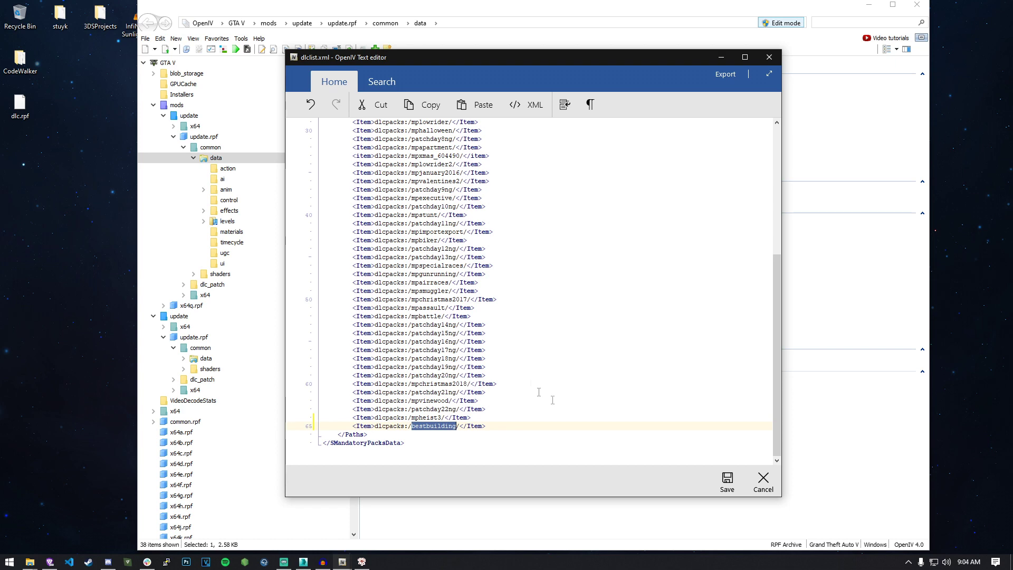
left_click(727, 484)
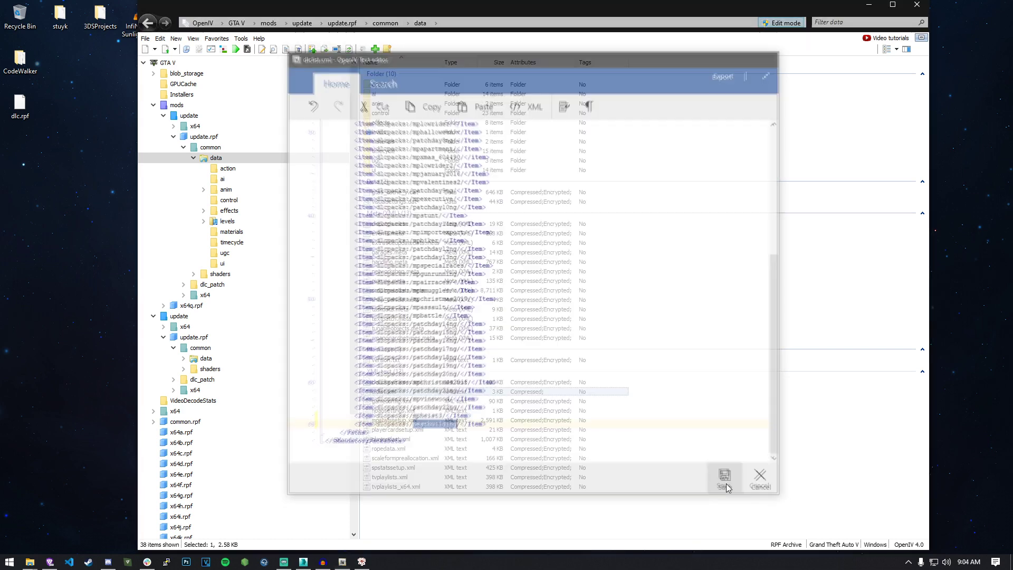
Create a folder named bestbuilding in mods/update/x64/dlcpacks and open it
left_click(173, 136)
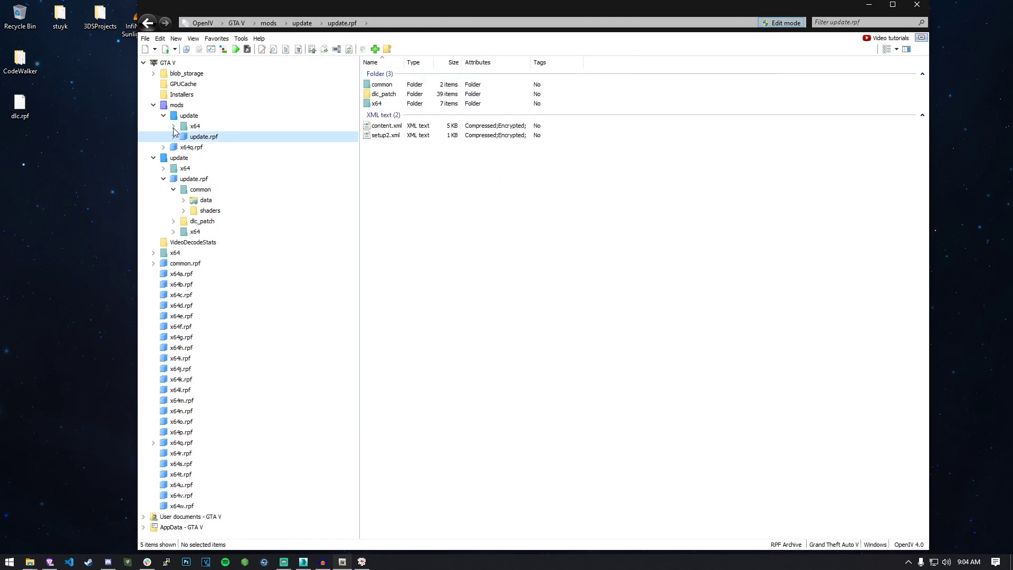
left_click(173, 127)
left_click(209, 137)
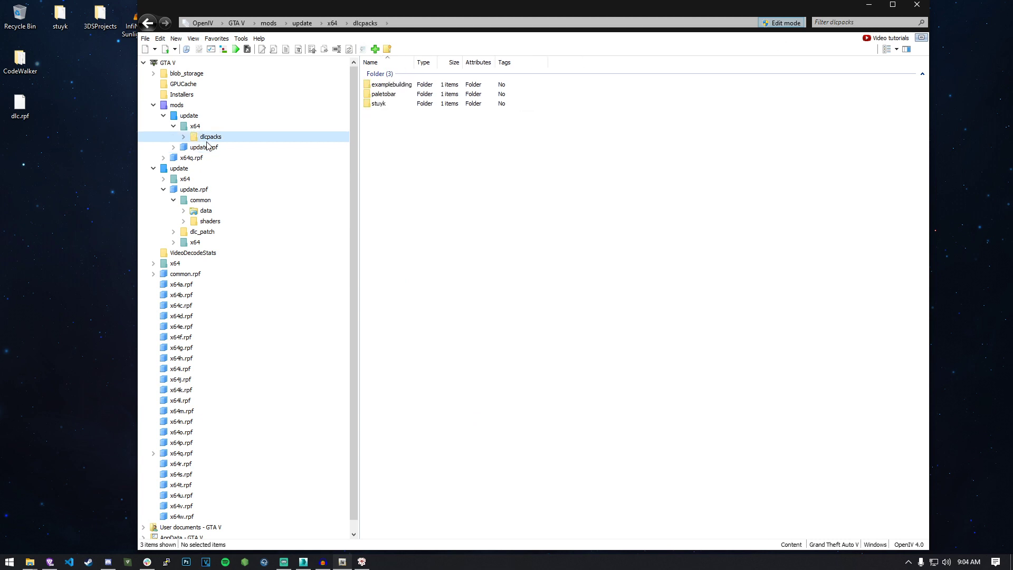
left_click(183, 137)
right_click(205, 141)
left_click(201, 139)
left_click(176, 39)
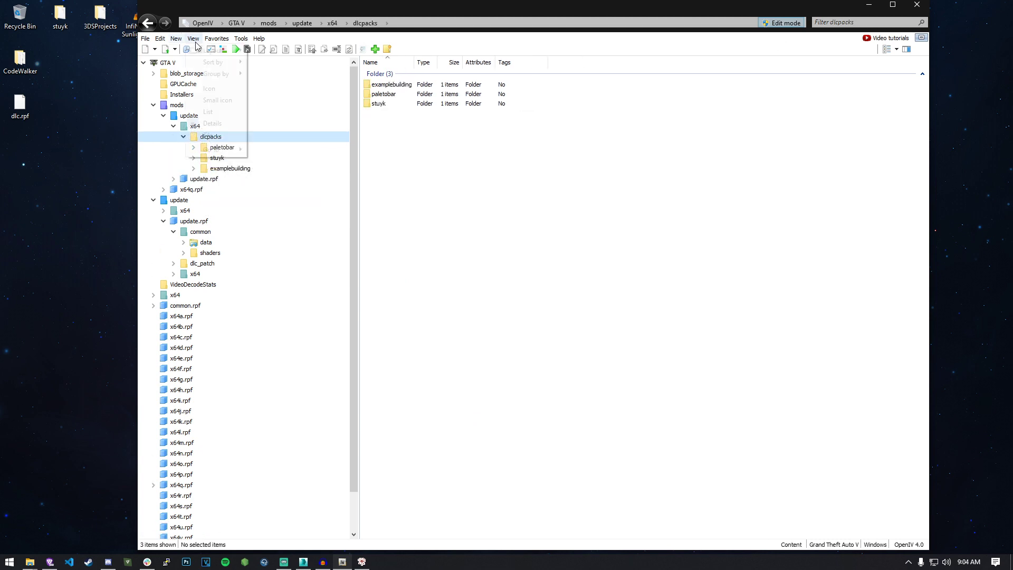
left_click(195, 77)
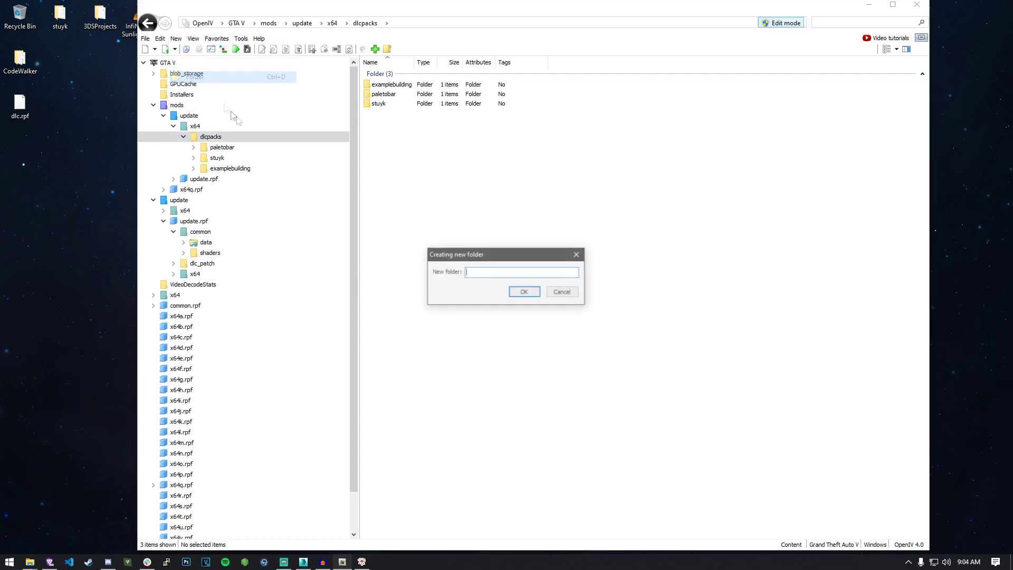
type("bestbuilding")
key("Return")
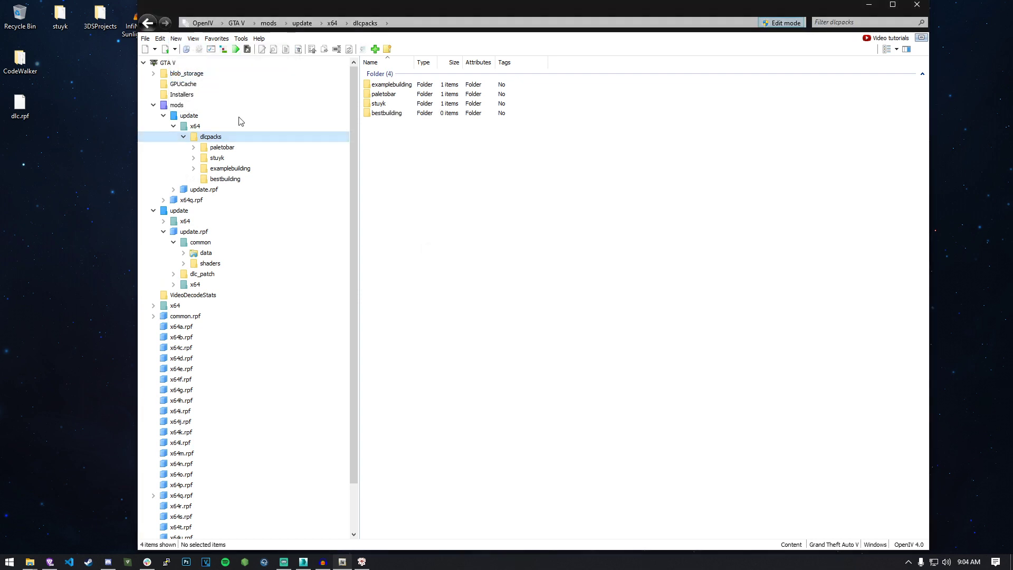
left_click(237, 180)
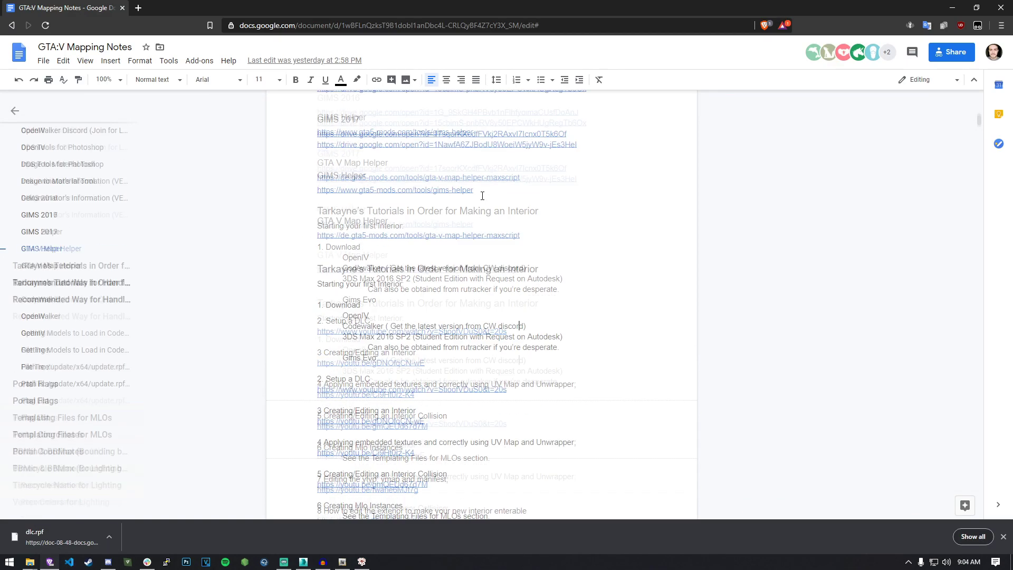
Find the example .rpf file link in the GTA:V Mapping Notes document in the browser and open its dlc.rpf page
scroll(482, 196, "up", 5)
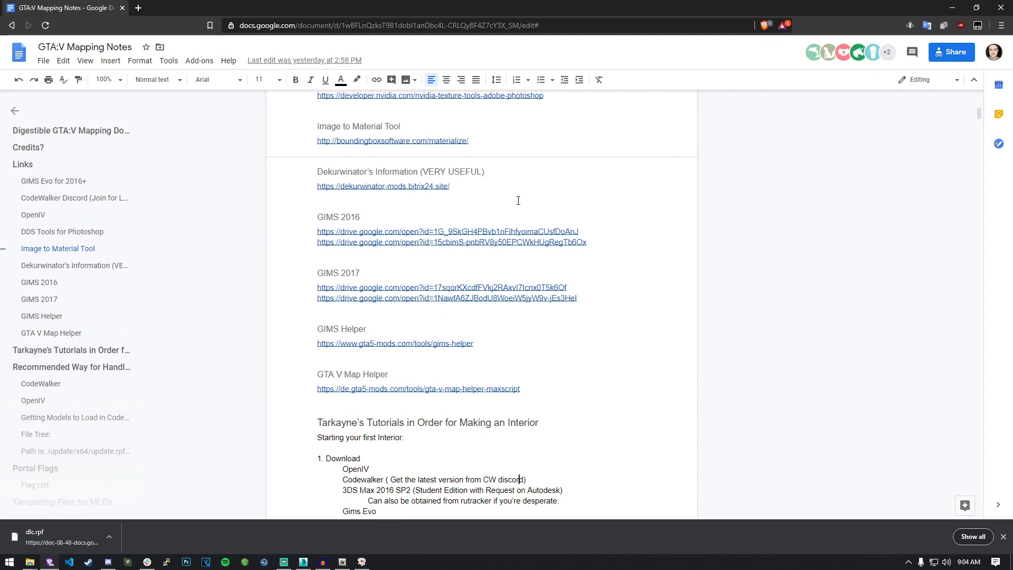
scroll(518, 200, "down", 20)
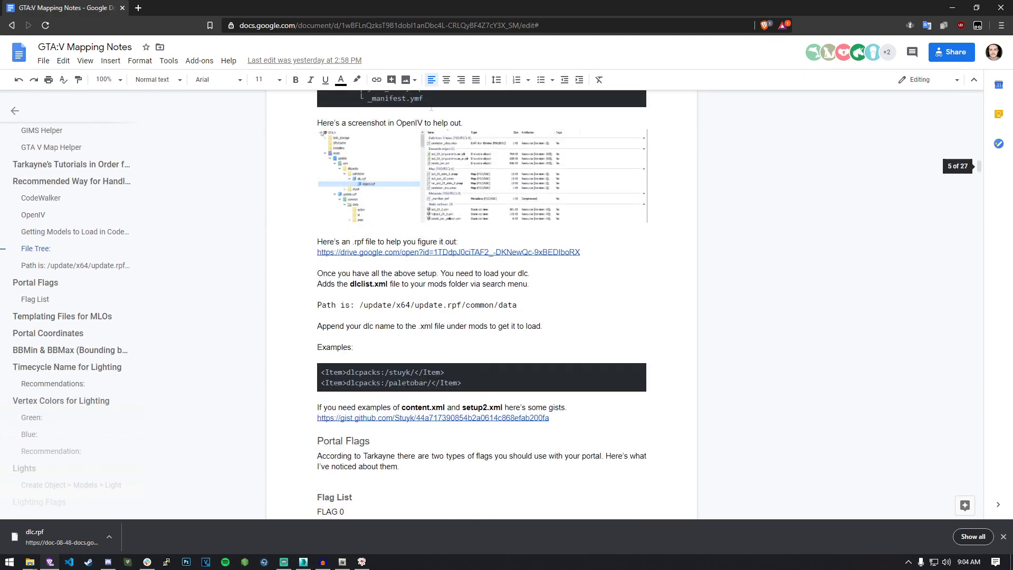
scroll(453, 117, "up", 2)
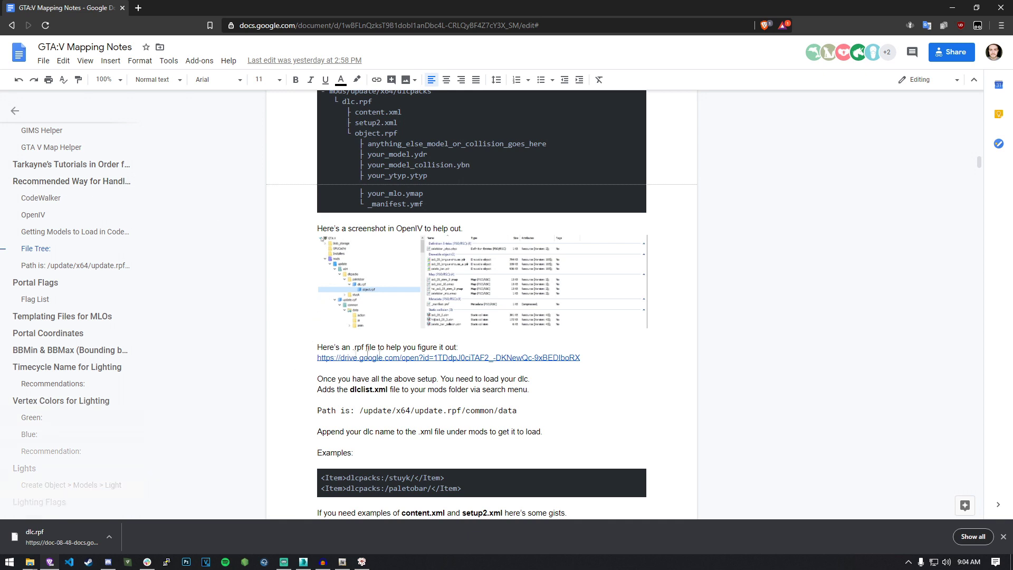
left_click(349, 358)
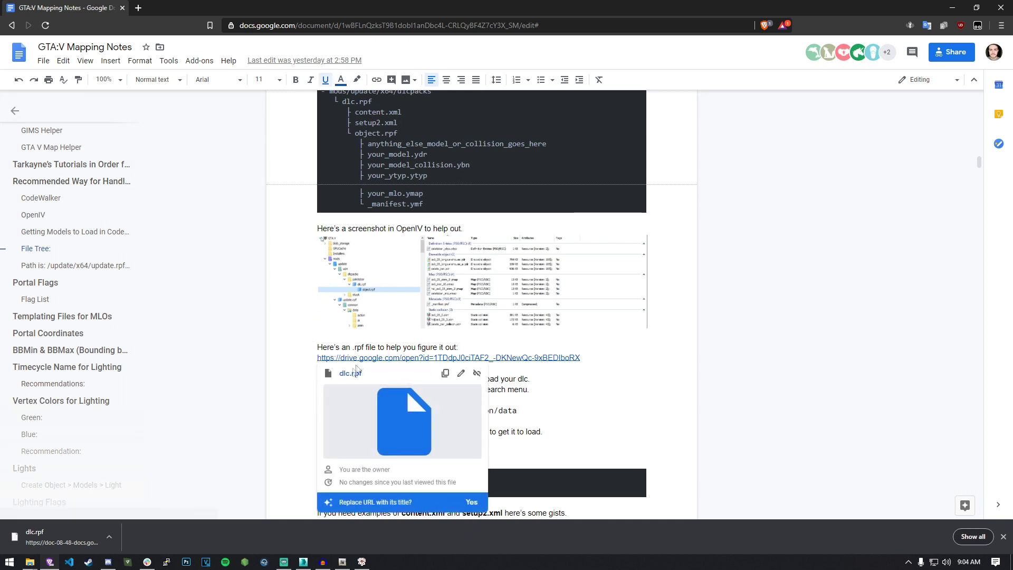
left_click(349, 373)
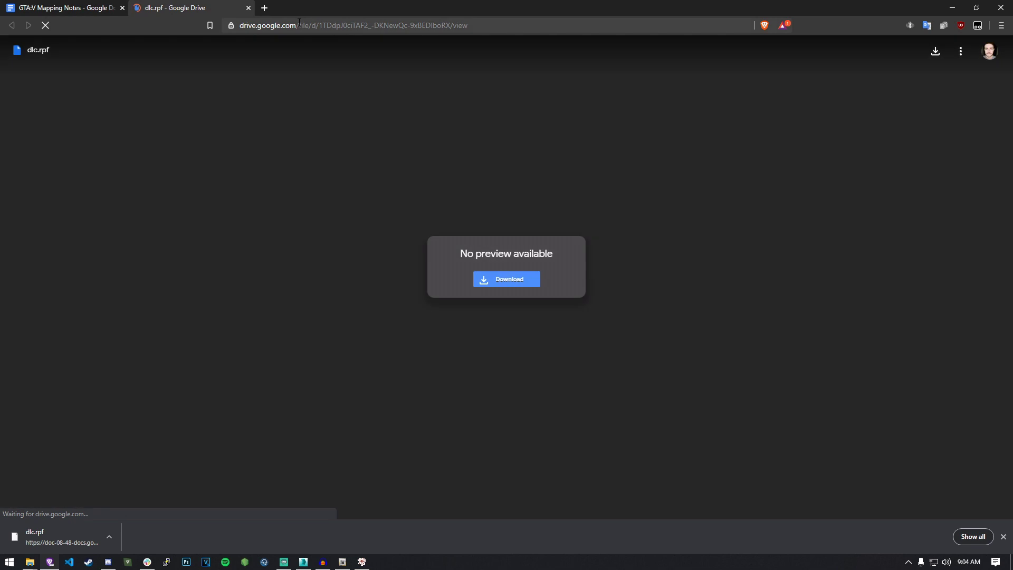
Download dlc.rpf to the Desktop, replacing the existing copy, then close its page and minimize the browser
left_click(514, 283)
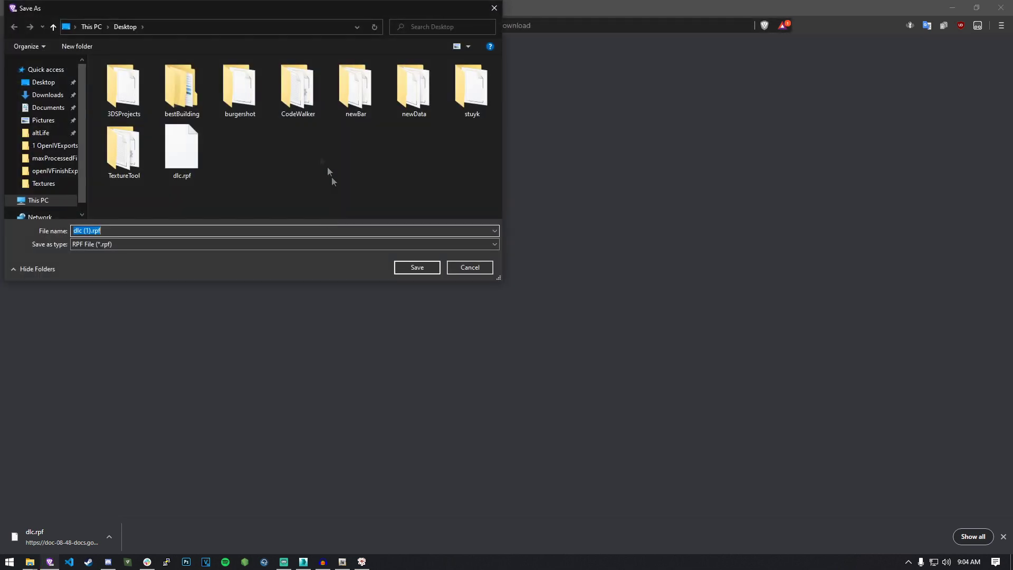
left_click(404, 268)
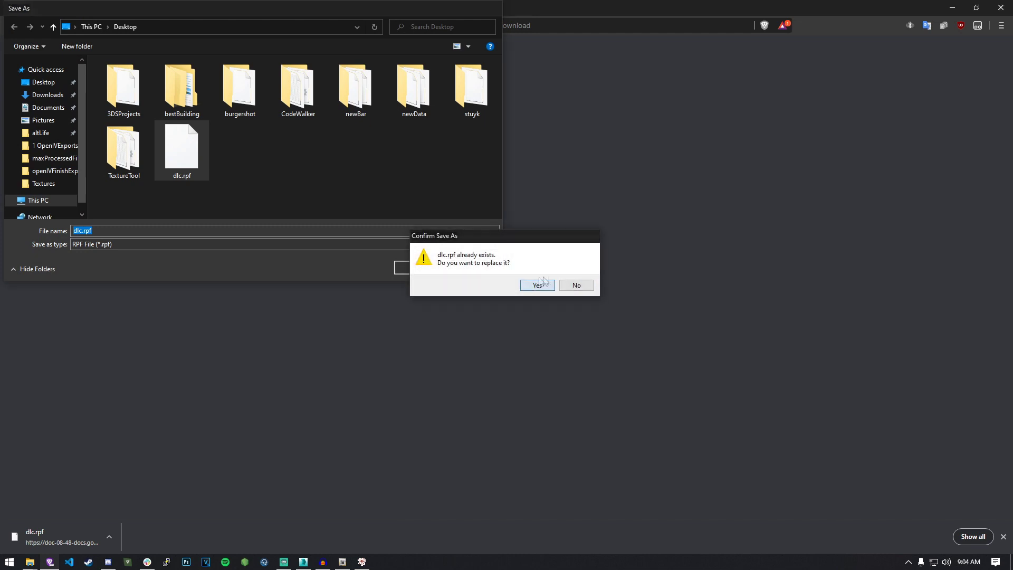
left_click(535, 286)
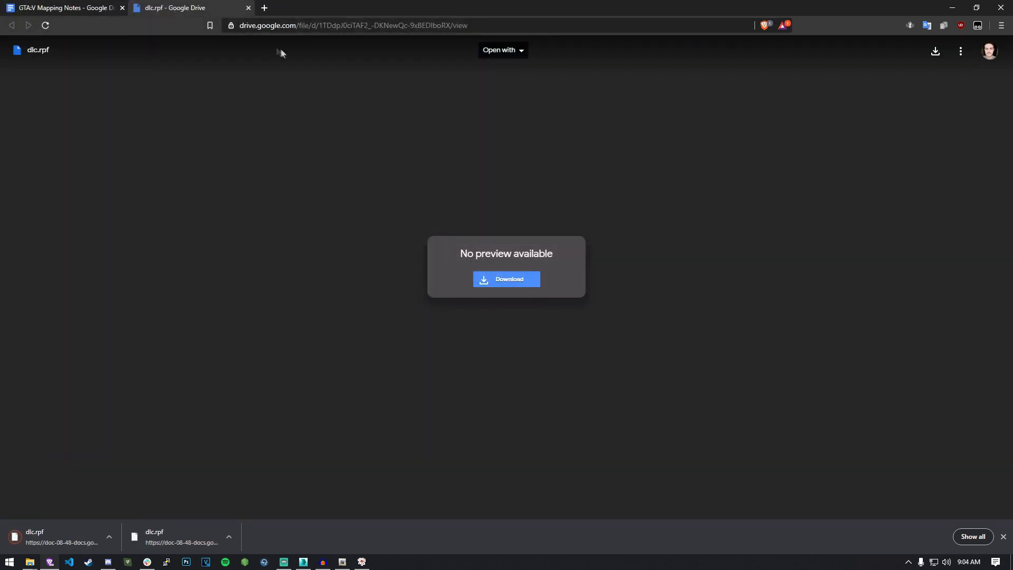
left_click(248, 7)
left_click(952, 7)
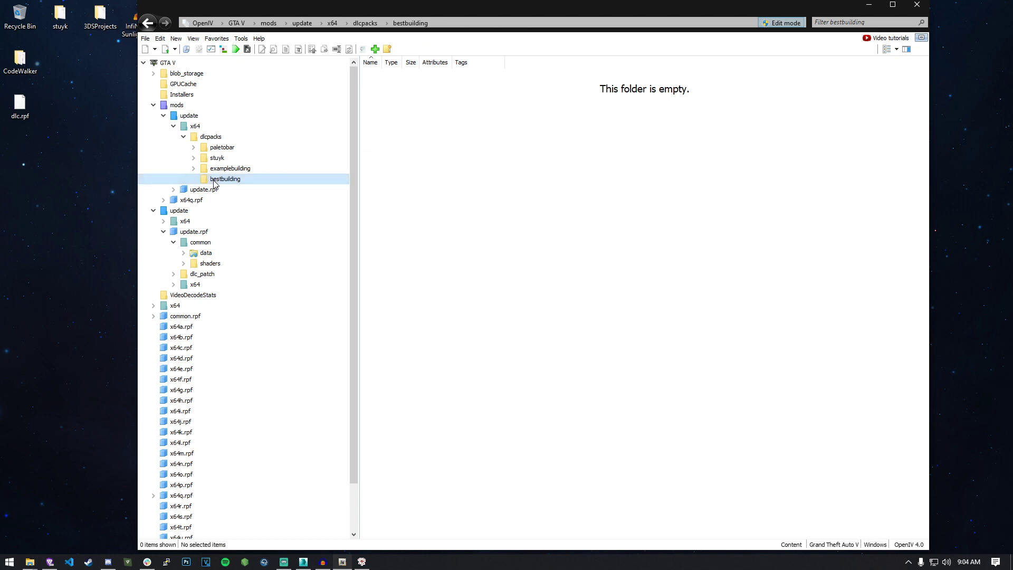
Add dlc.rpf from the Desktop to the bestbuilding folder
left_click(176, 38)
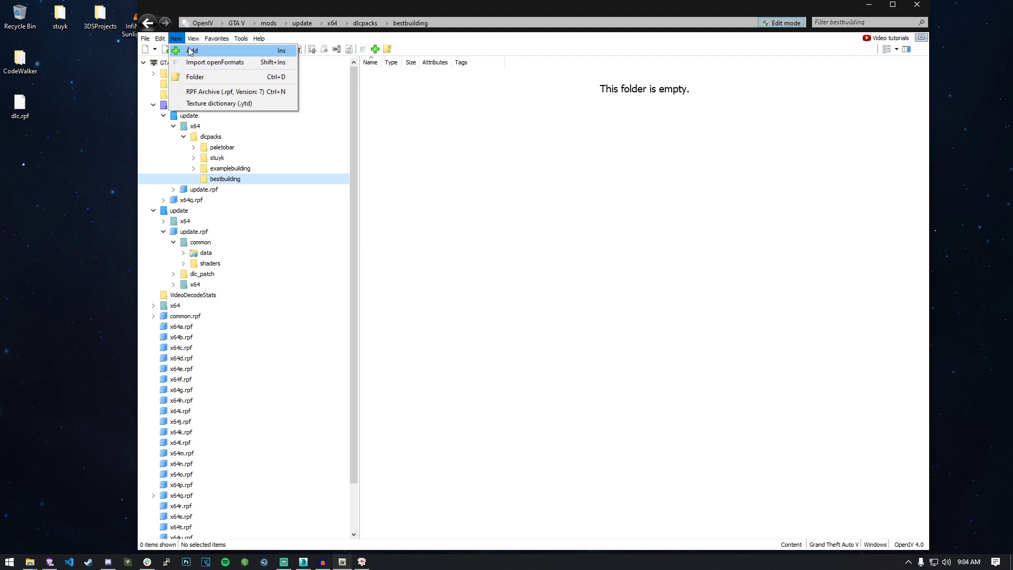
left_click(191, 51)
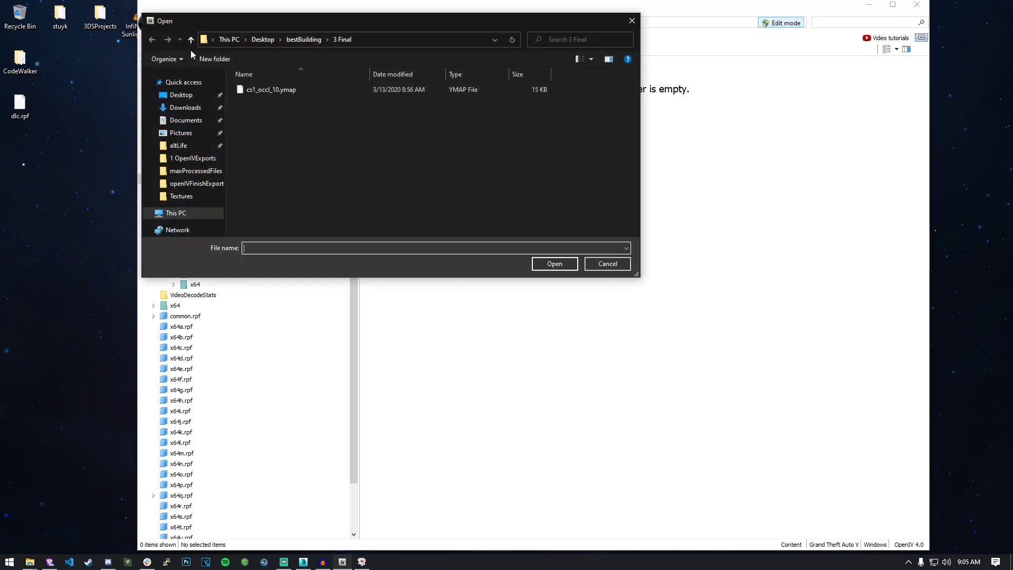
left_click(180, 96)
left_click(319, 161)
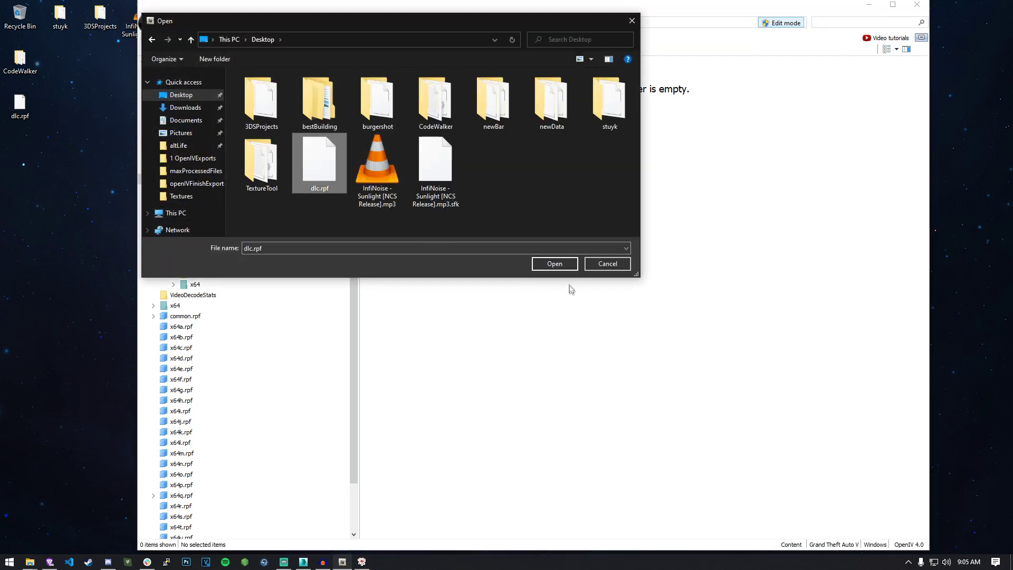
left_click(555, 264)
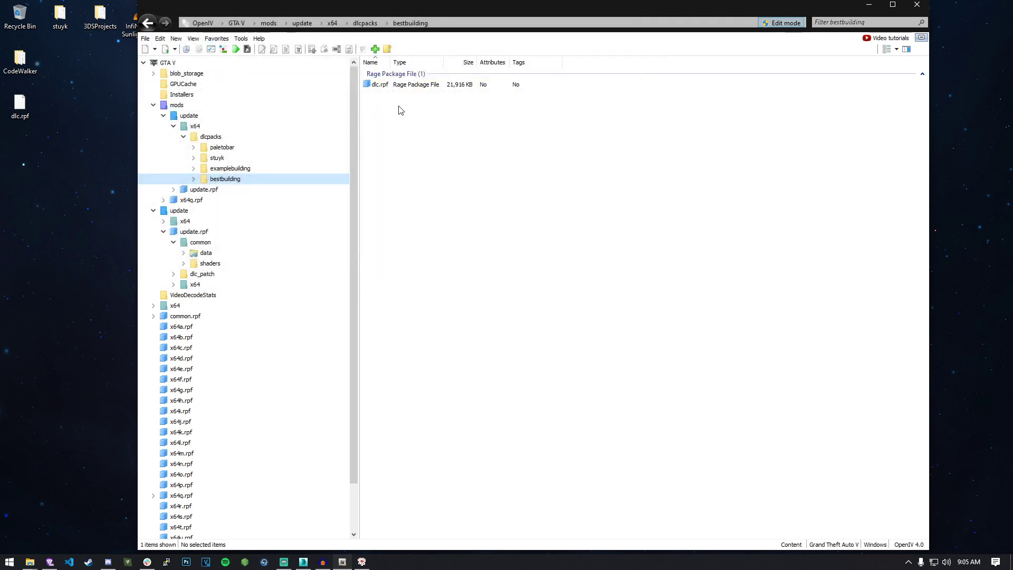
Open dlc.rpf in the bestbuilding folder and open its content.xml for editing
left_click(382, 83)
double_click(381, 84)
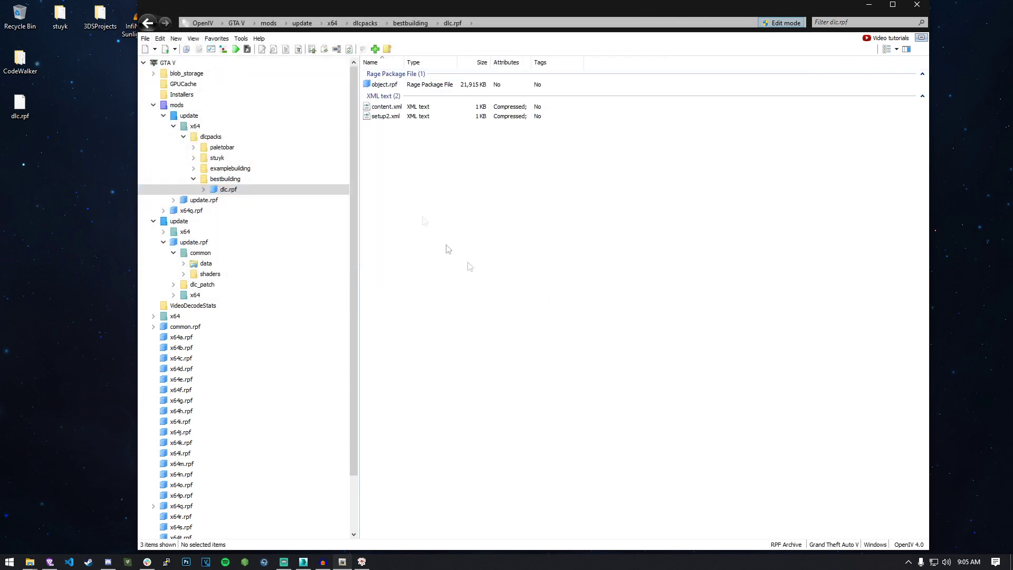
right_click(380, 110)
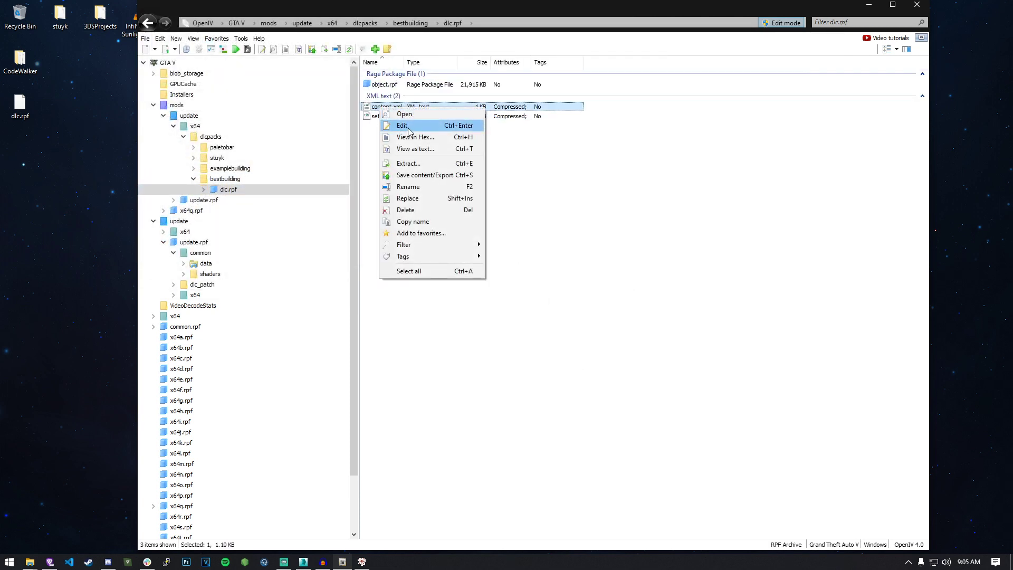
left_click(411, 125)
left_click_drag(492, 60, 637, 62)
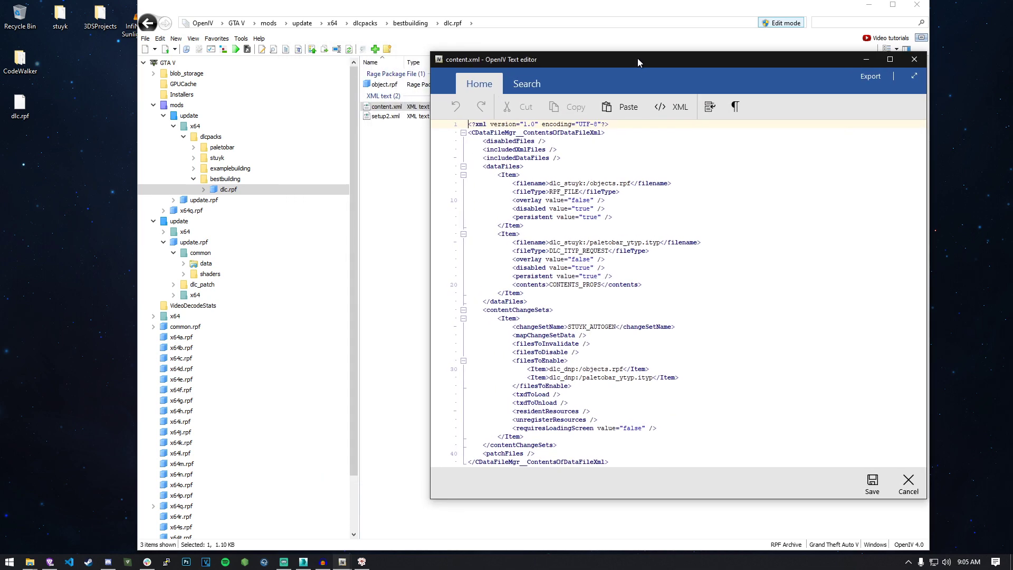
Change the first data file's filename in content.xml to dlc_bestbuilding:/object.rpf
double_click(562, 183)
left_click(616, 241)
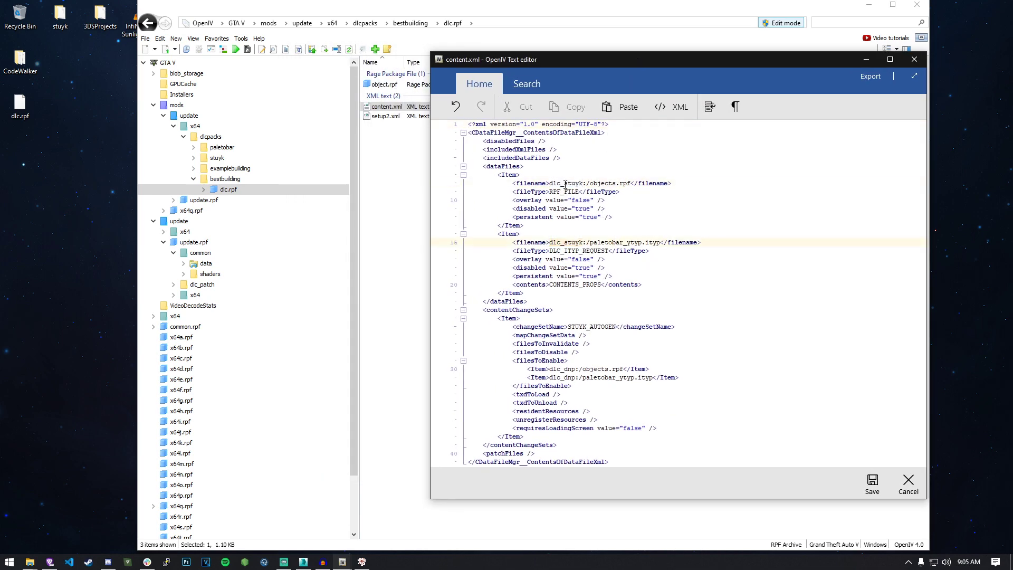
left_click_drag(564, 183, 583, 186)
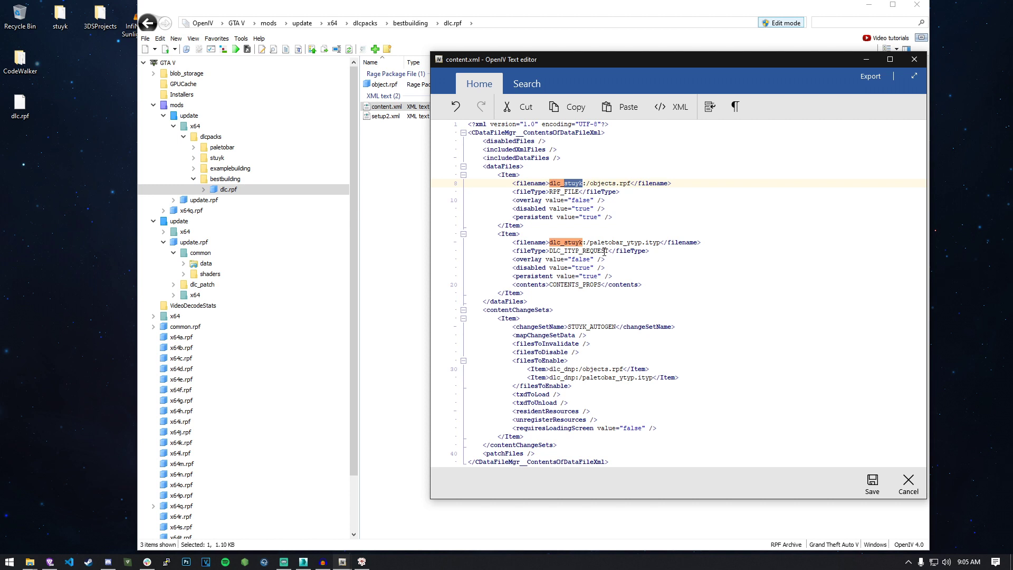
type("bestbuildin")
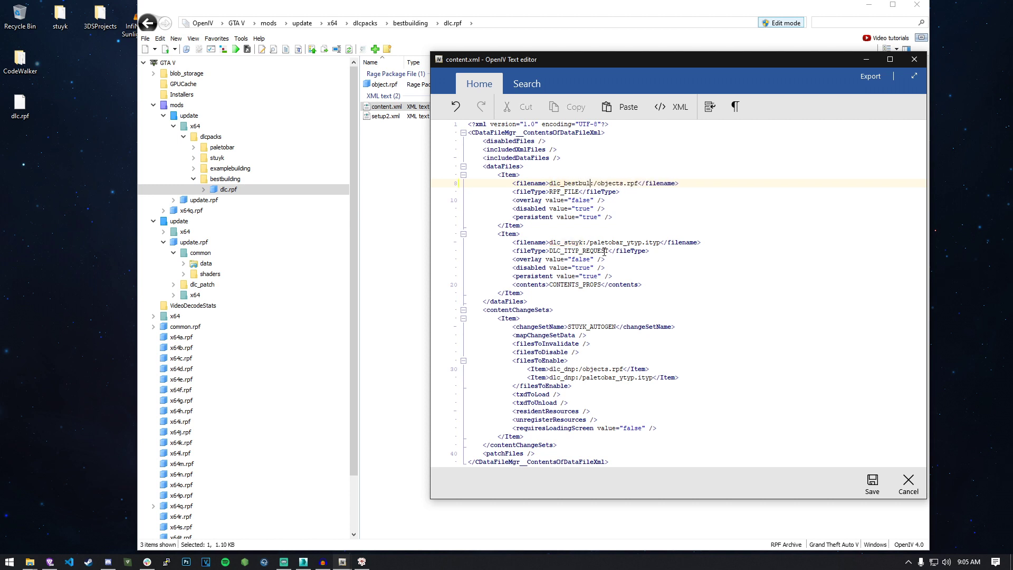
type("g")
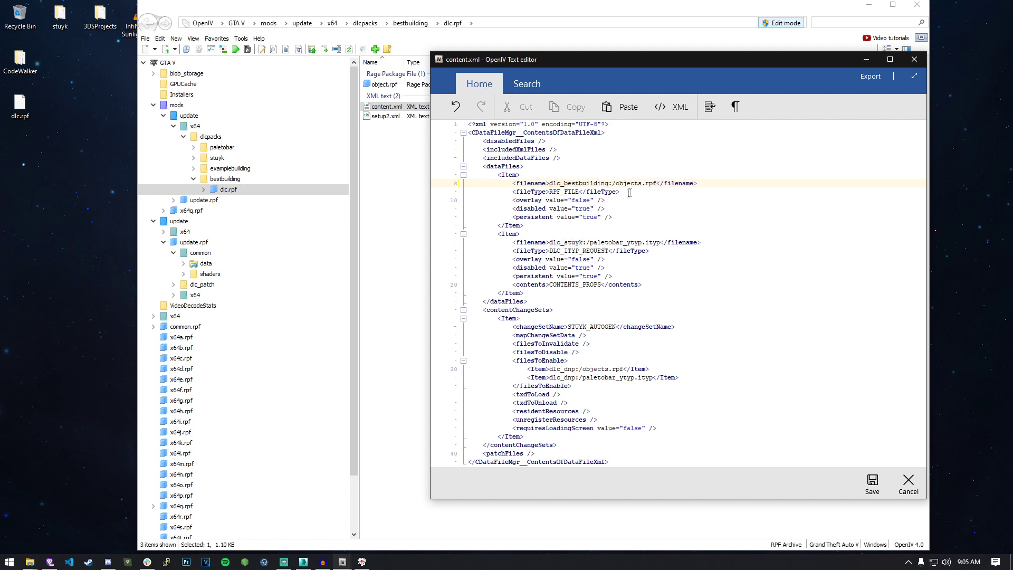
key("BackSpace")
Change the second data file's filename to dlc_bestbuilding:/bestbuilding_ytyp.ityp
double_click(588, 183)
key("ctrl+c")
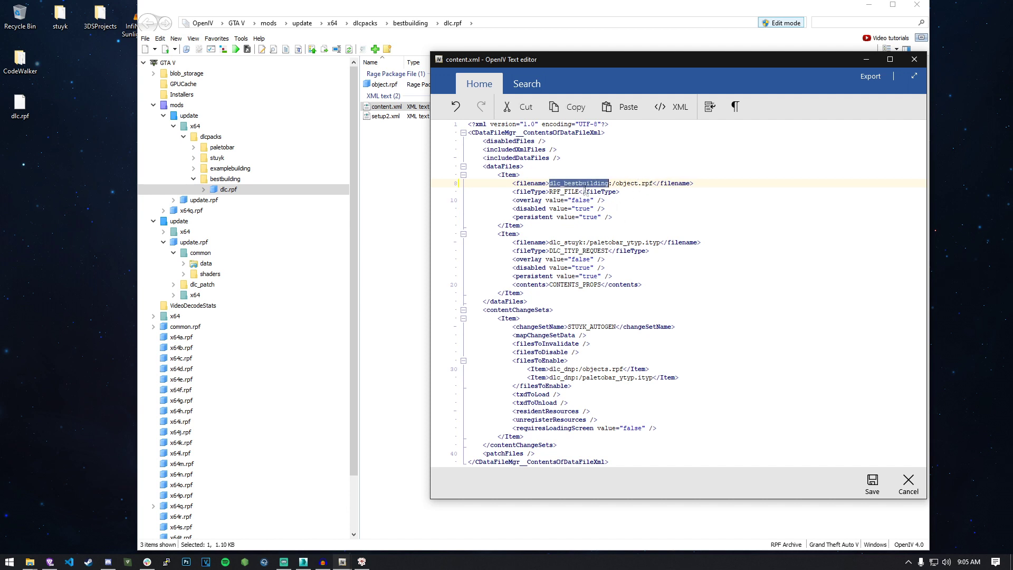
double_click(553, 242)
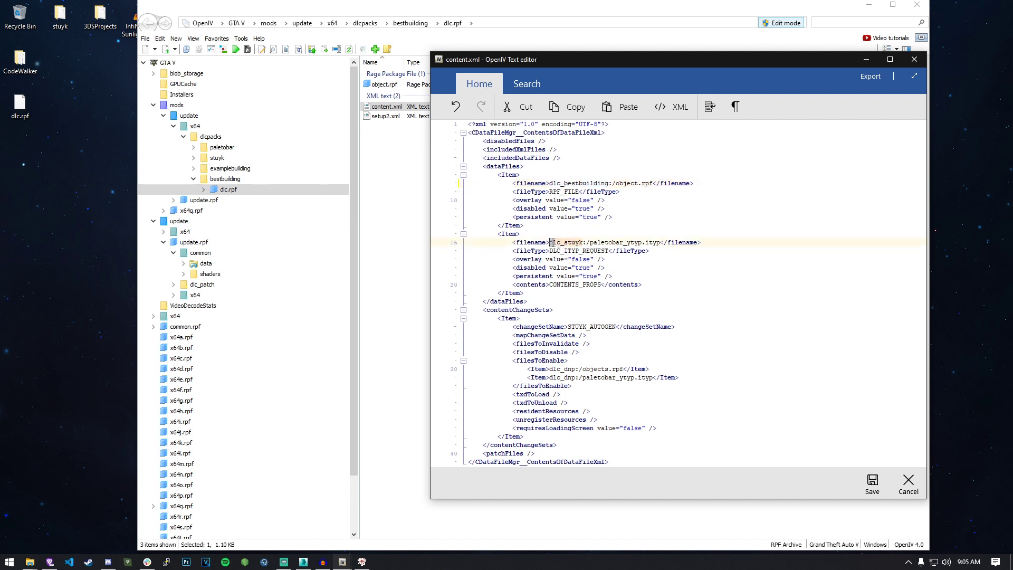
key("ctrl+v")
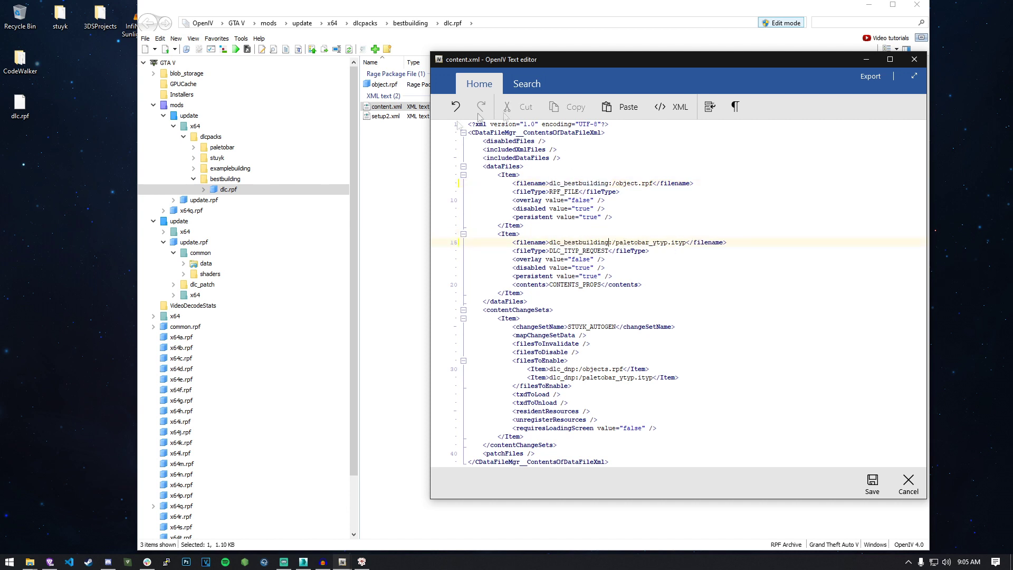
double_click(632, 242)
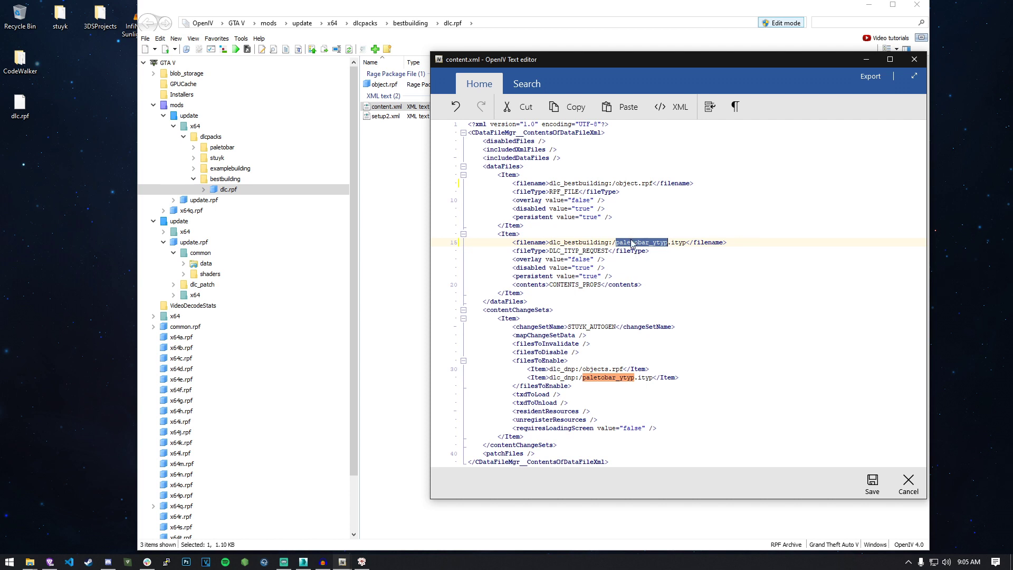
left_click_drag(650, 242, 616, 242)
type("bestbuilding")
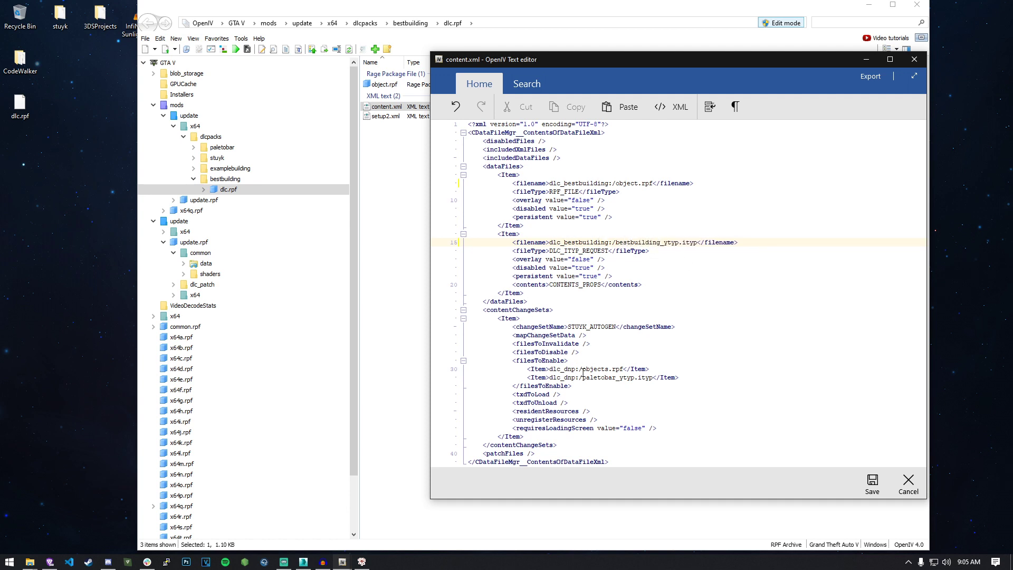
Set the filesToEnable items to dlc_bestbuilding:/object.rpf and dlc_bestbuilding:/bestbuilding_ytyp.ityp, and save content.xml
double_click(566, 370)
key("ctrl+v")
double_click(566, 379)
key("ctrl+v")
key("BackSpace")
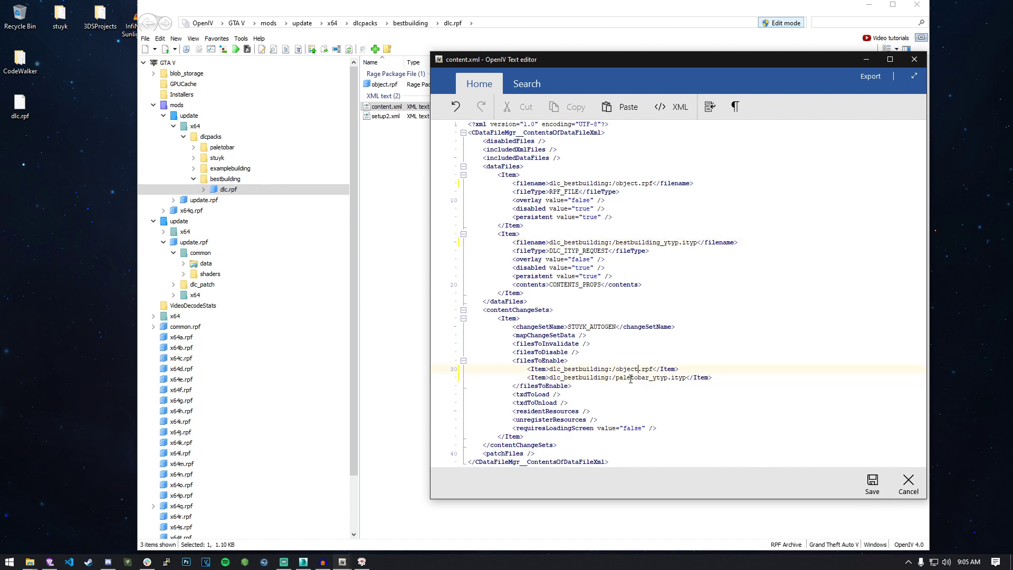
double_click(638, 378)
type("bestbuilding_ytyp")
double_click(628, 183)
left_click(775, 369)
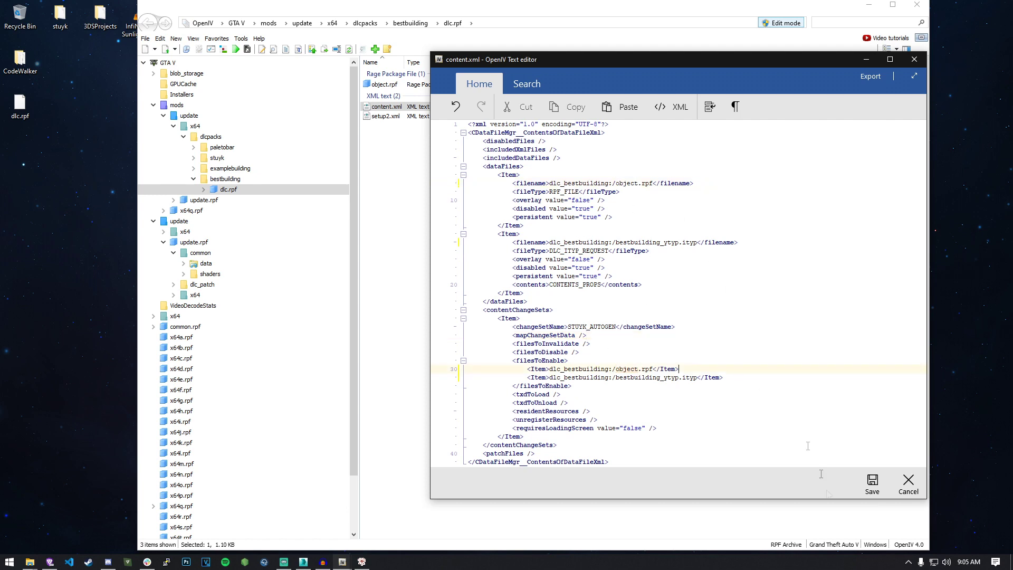
left_click(871, 491)
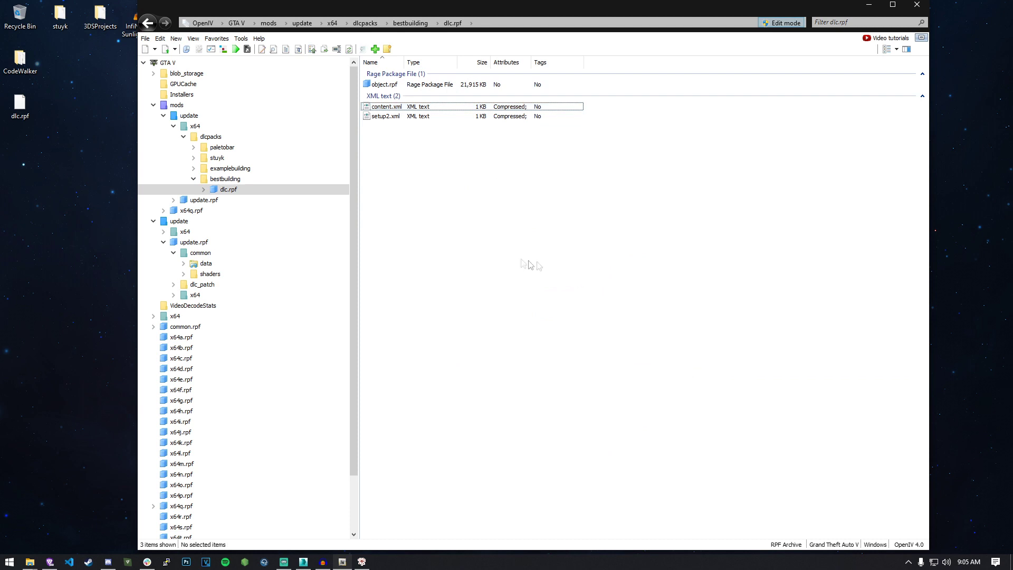
double_click(383, 85)
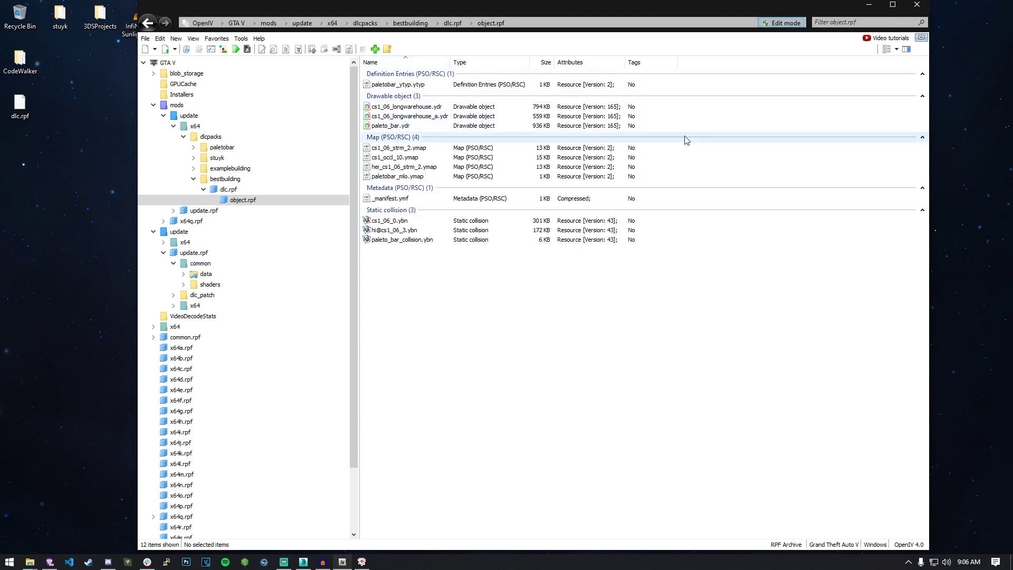
left_click(454, 125)
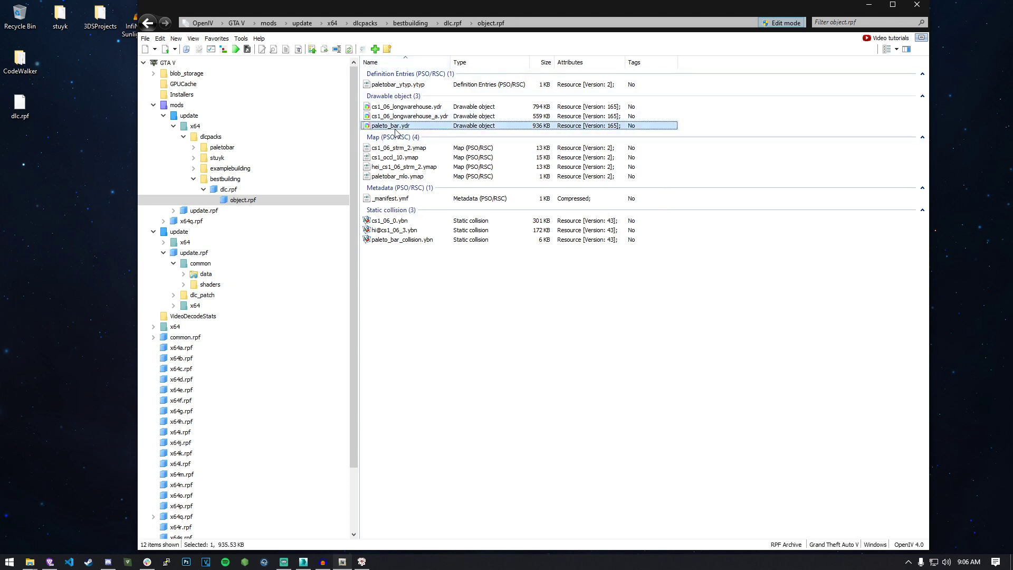
left_click(487, 321)
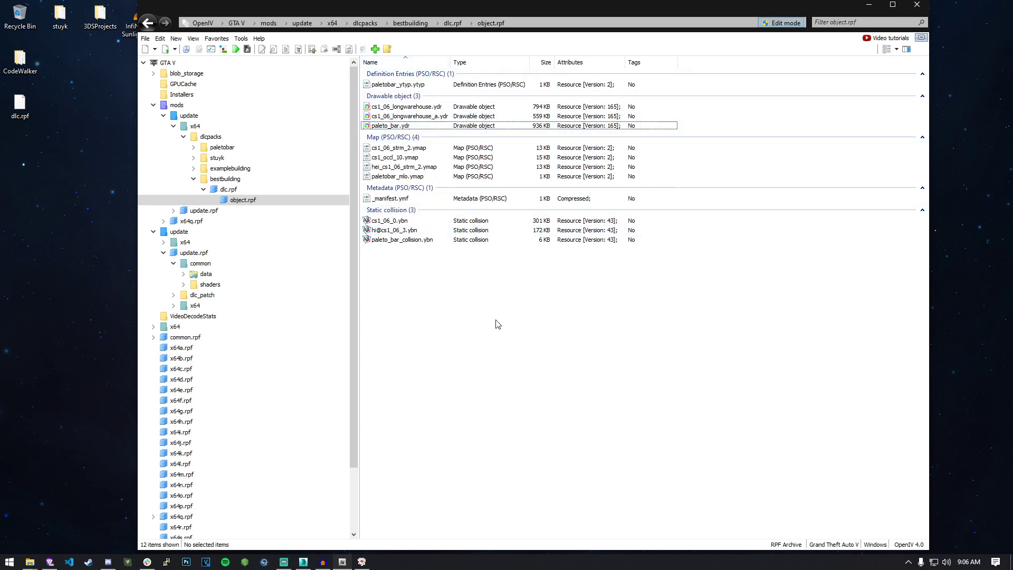
left_click(390, 209)
left_click(409, 253)
left_click(390, 210)
left_click_drag(441, 275, 384, 212)
key("Delete")
key("Return")
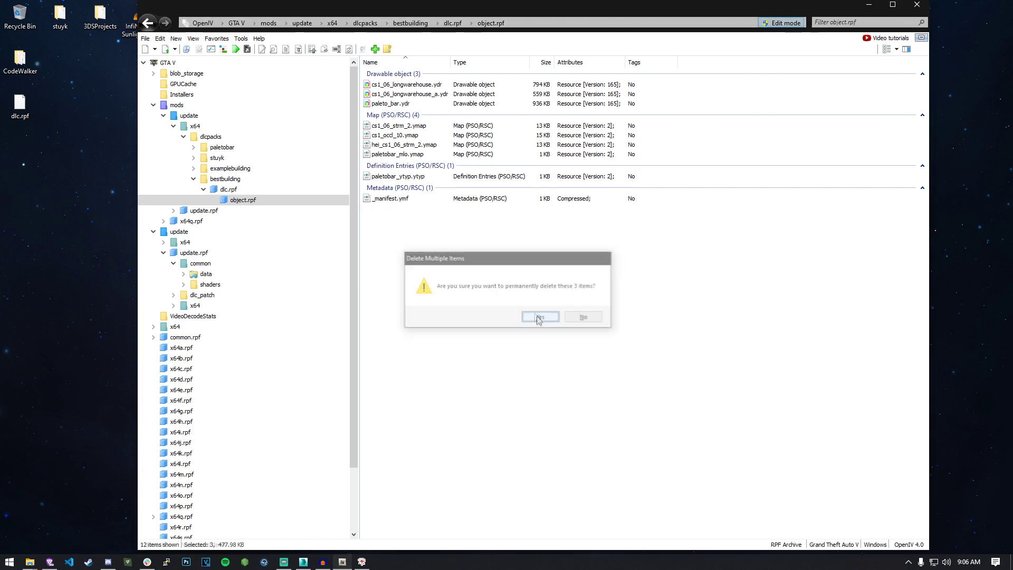
Delete the map files cs1_06_strm_2.ymap, cs1_occl_10.ymap and hei_cs1_06_strm_2.ymap, keeping paletobar_mlo.ymap
left_click(383, 200)
left_click(384, 177)
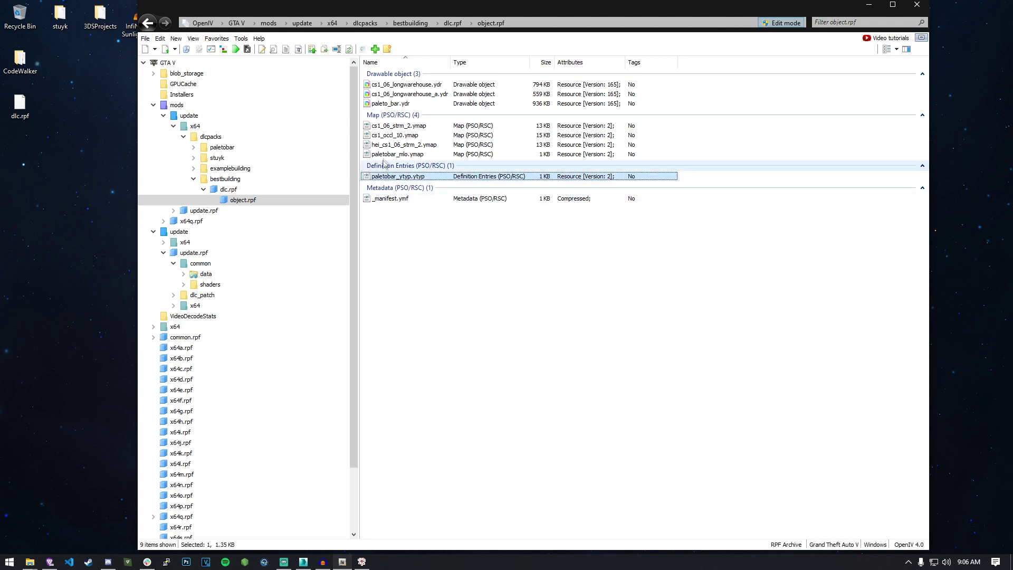
left_click(385, 155)
left_click(406, 144)
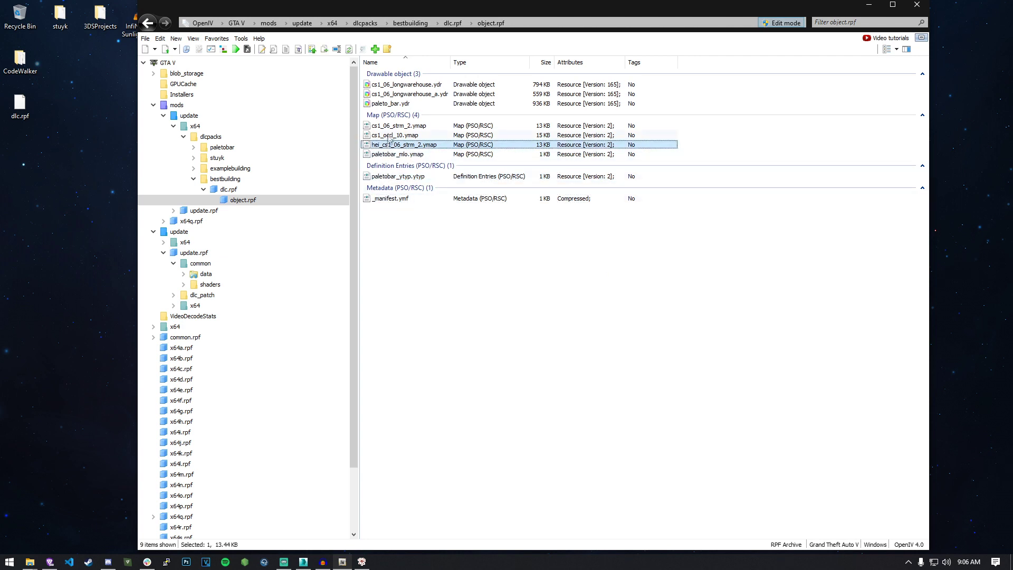
left_click(401, 125, "shift")
key("Delete")
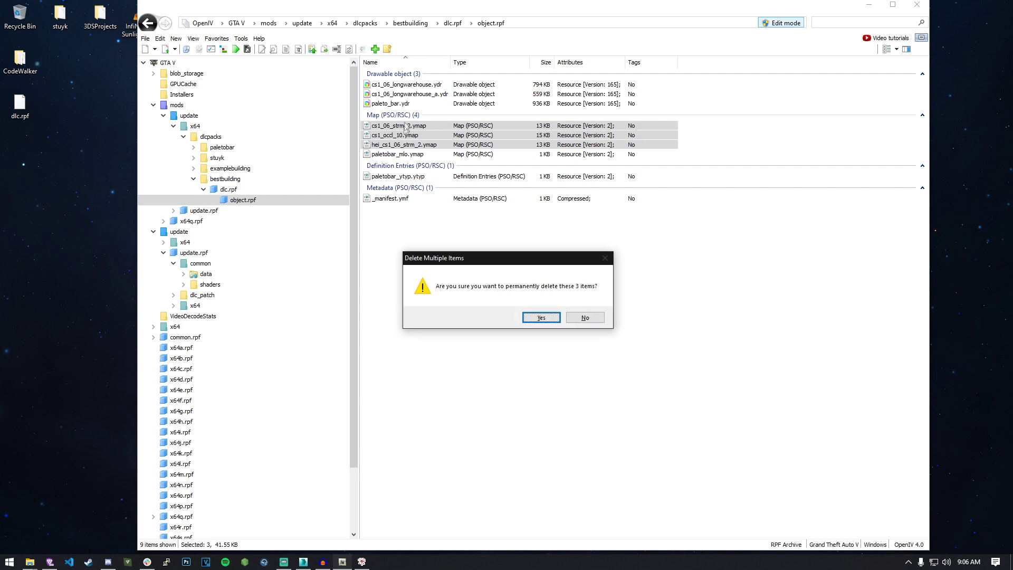
left_click(540, 317)
Delete the drawable objects cs1_06_longwarehouse.ydr, cs1_06_longwarehouse_a.ydr and paleto_bar.ydr
left_click(405, 103)
left_click(422, 86, "shift")
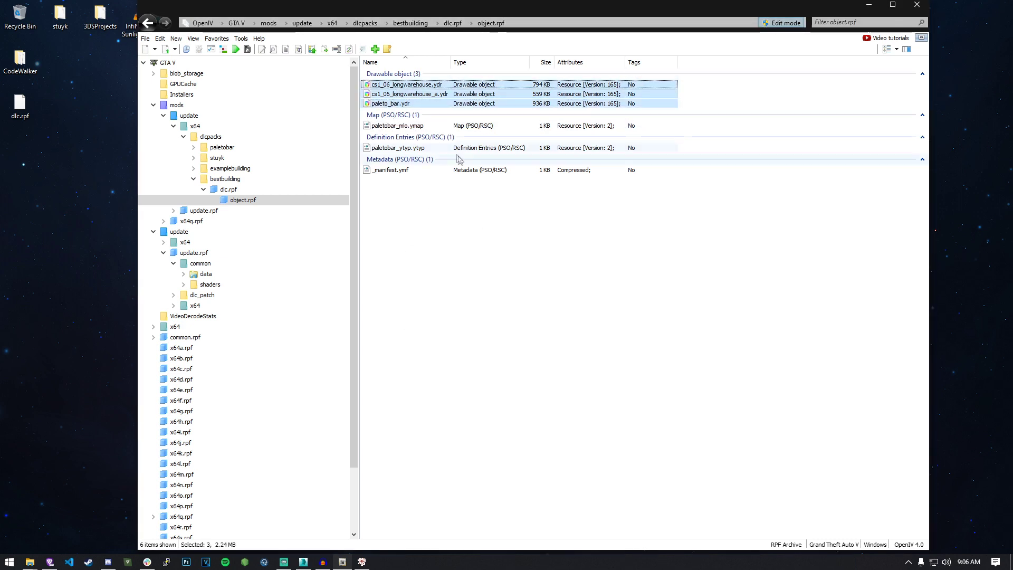
key("Delete")
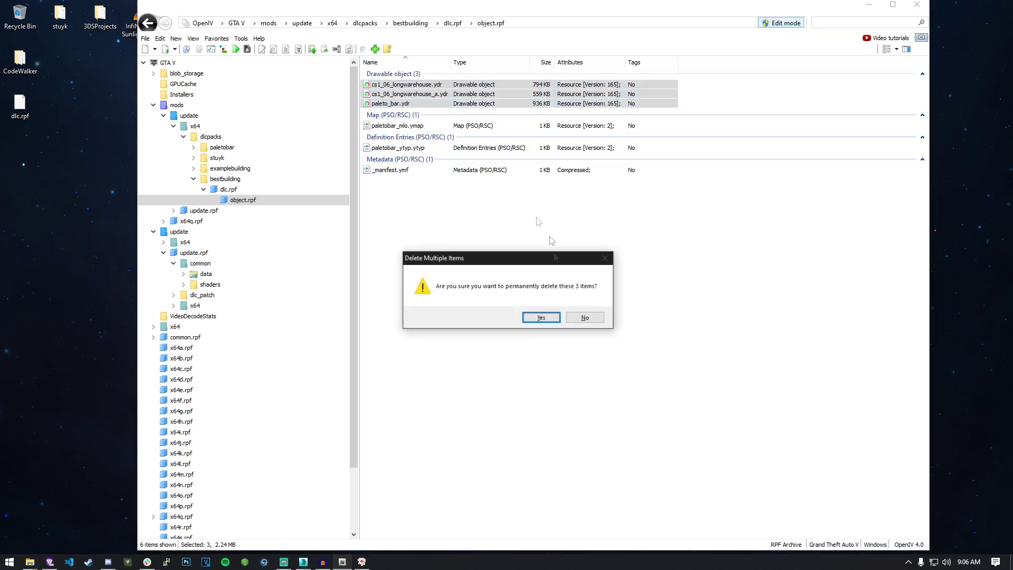
left_click(543, 319)
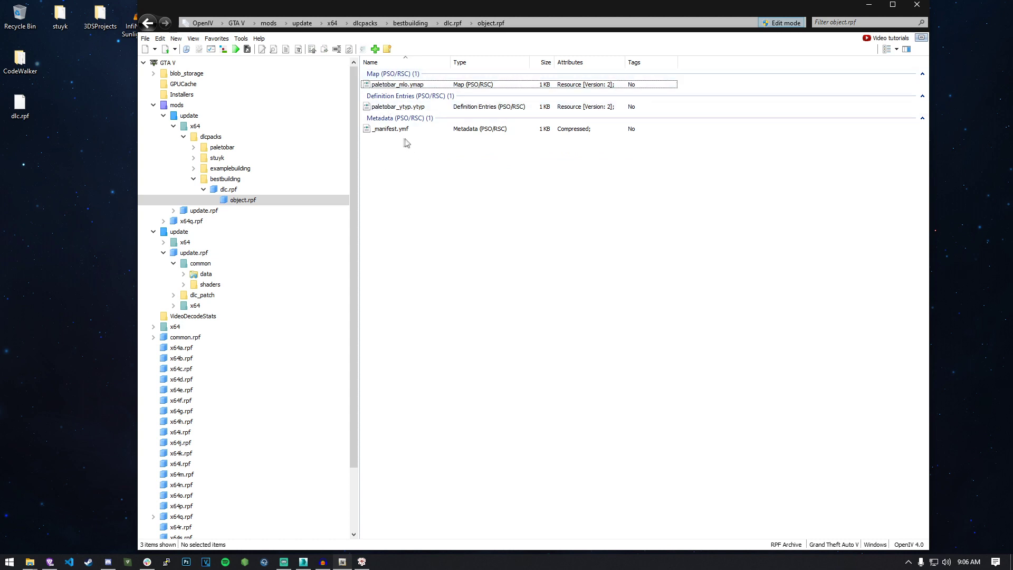
left_click_drag(416, 151, 388, 71)
left_click(456, 210)
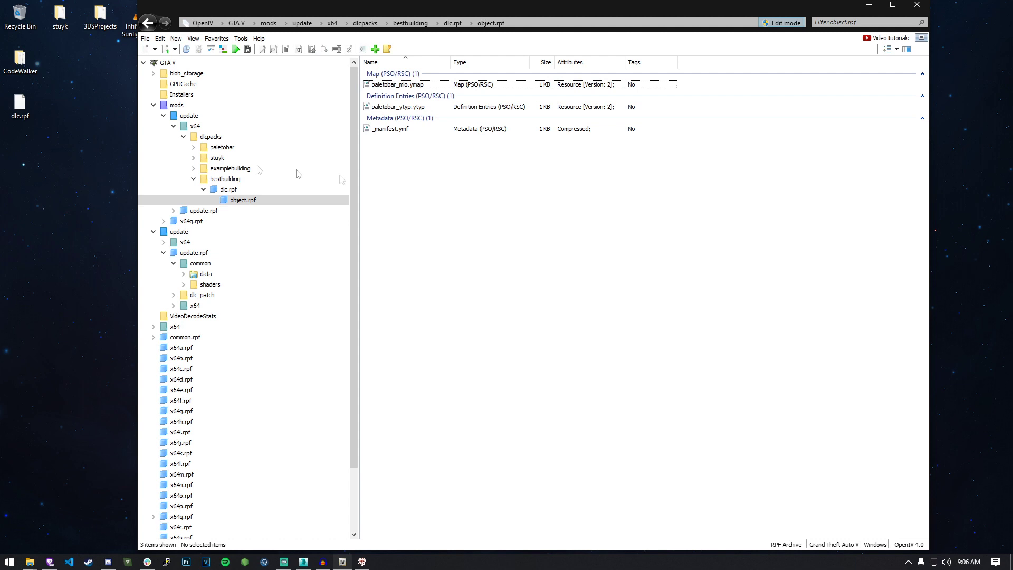
left_click(176, 38)
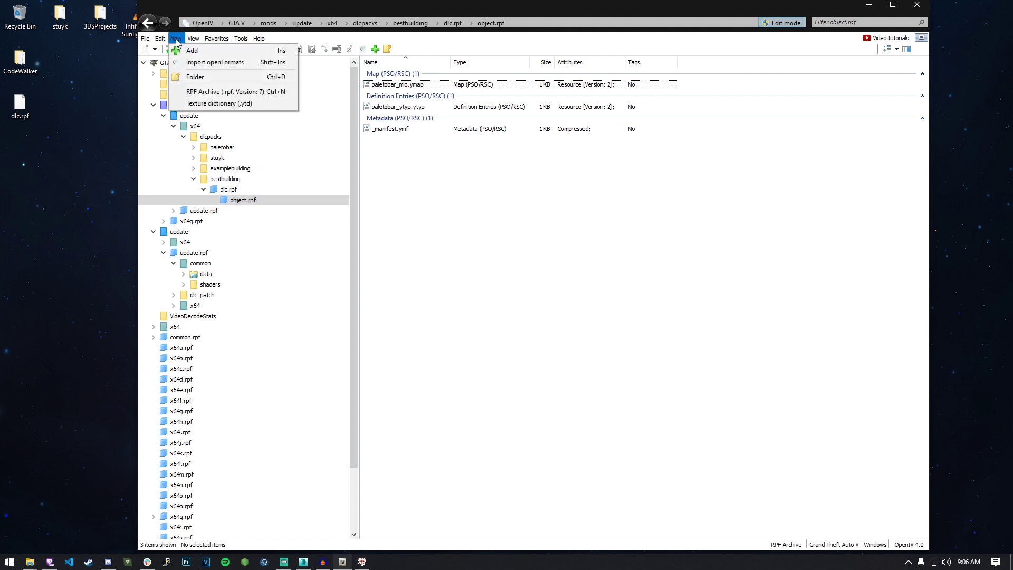
left_click(209, 62)
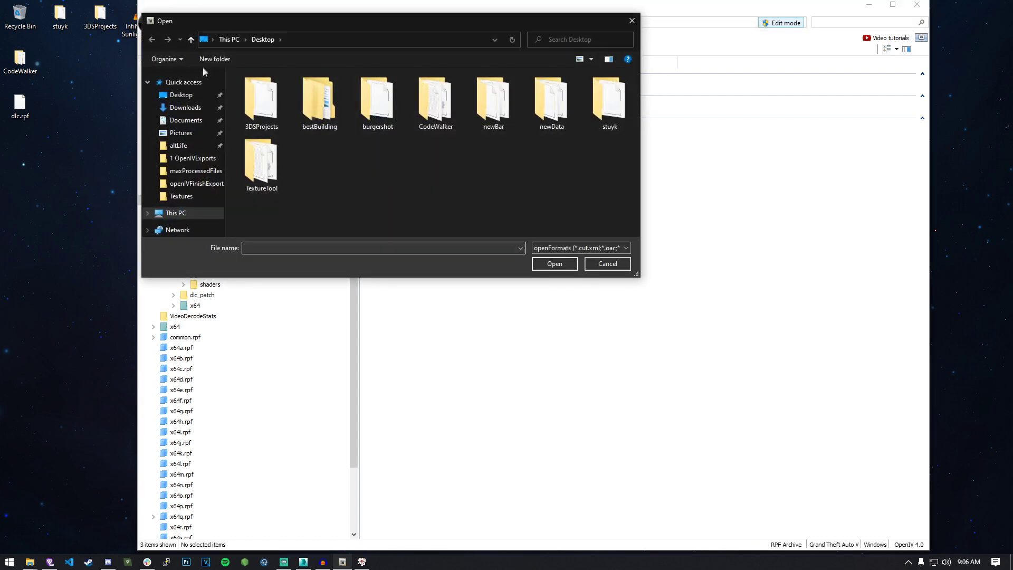
double_click(319, 101)
double_click(285, 101)
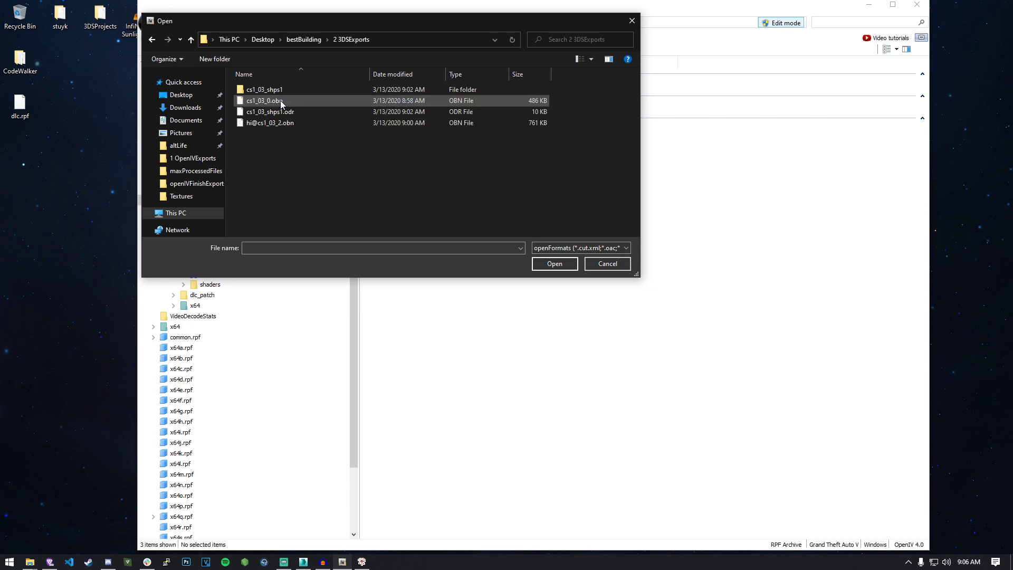
left_click_drag(355, 181, 259, 108)
left_click_drag(281, 164, 259, 99)
left_click(552, 264)
left_click(587, 329)
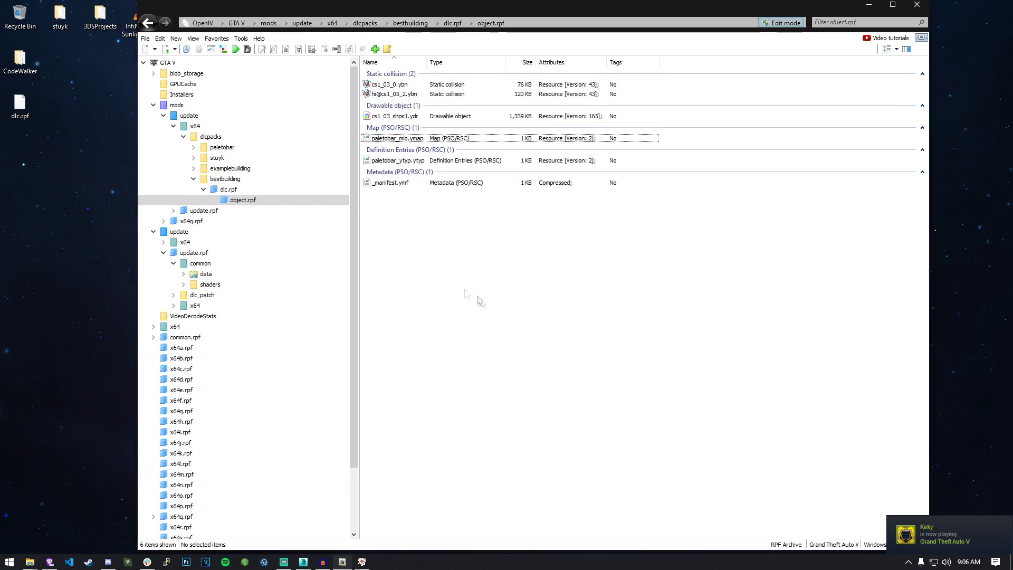
Inspect the imported cs1_03_shps1.ydr shop model from several angles and close its viewer
double_click(393, 116)
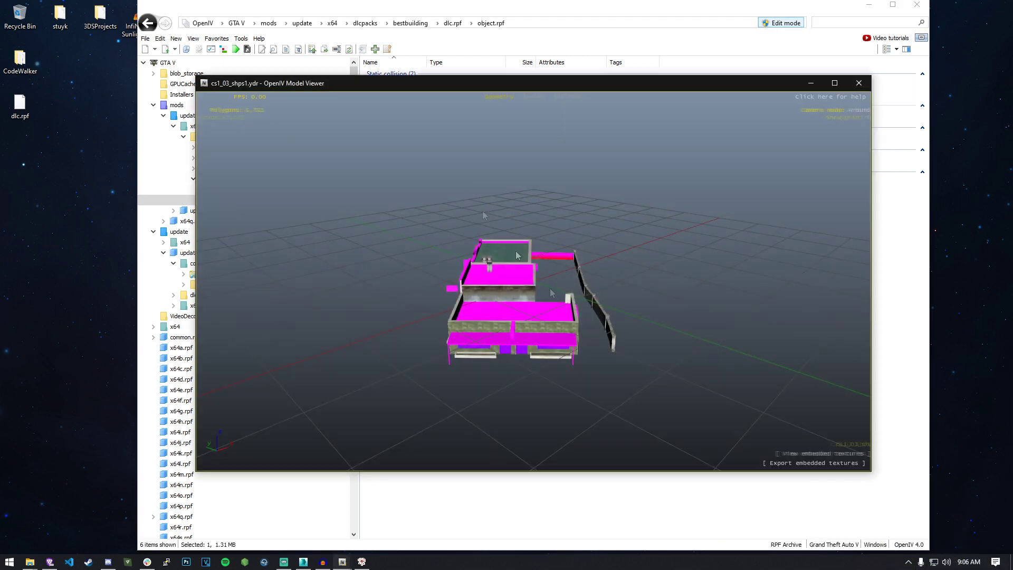
left_click_drag(490, 248, 723, 274)
scroll(519, 320, "up", 1)
left_click_drag(520, 324, 568, 319)
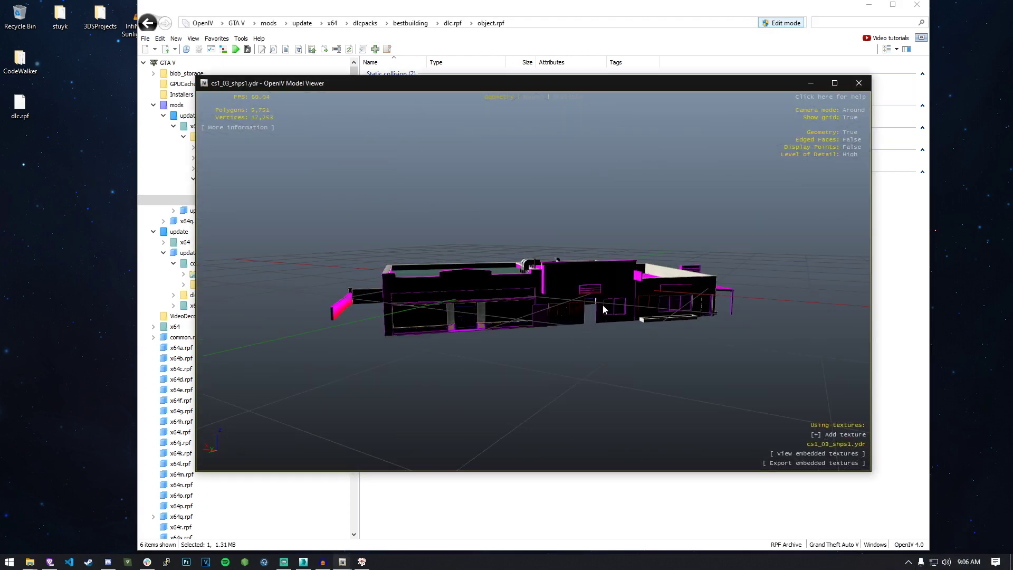
left_click(857, 83)
double_click(390, 94)
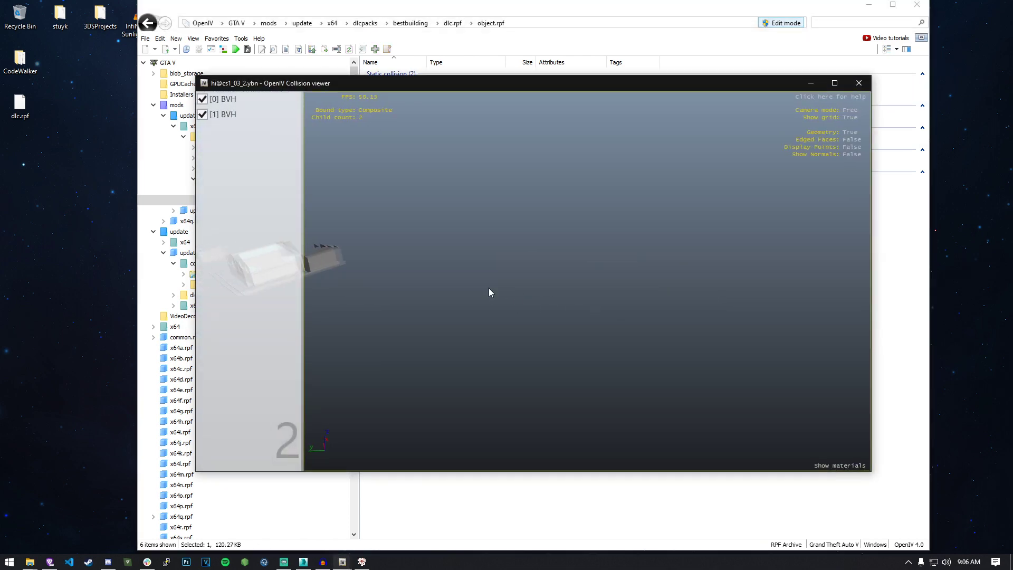
left_click_drag(498, 287, 633, 265)
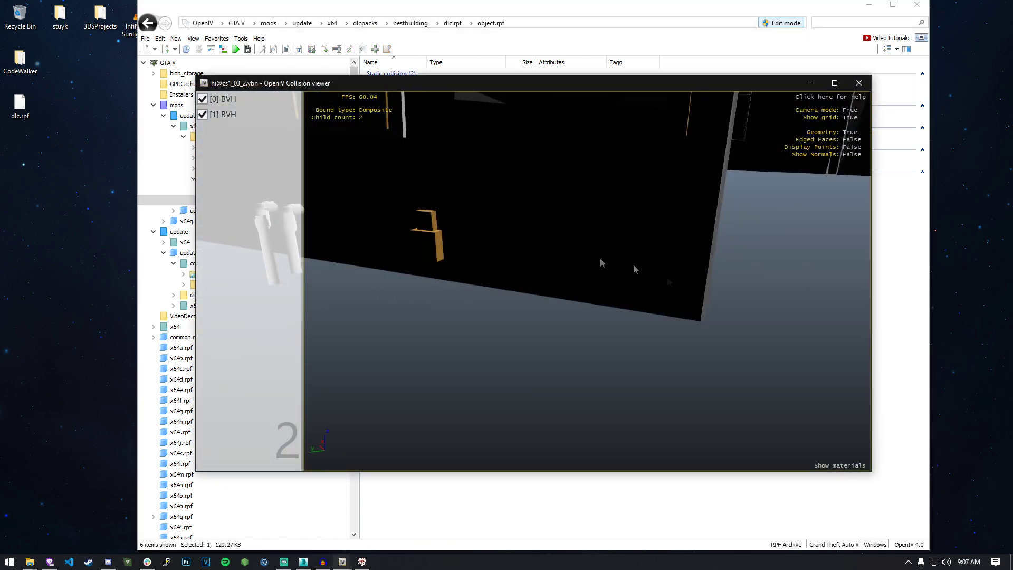
left_click(858, 83)
double_click(401, 84)
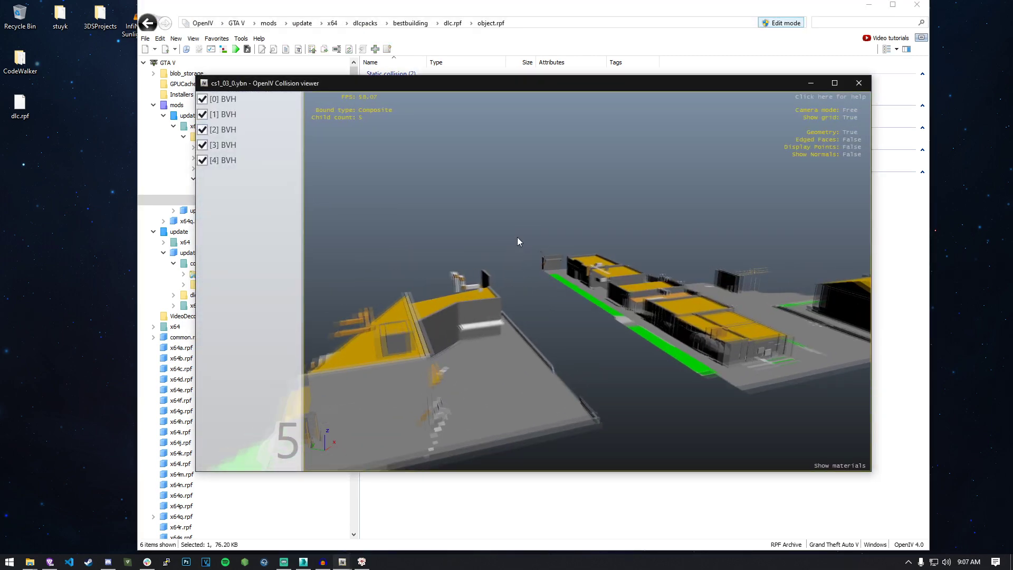
Inspect the shop opening and surroundings in the cs1_03_0.ybn collision from several angles, and close its viewer
left_click_drag(588, 259, 588, 309)
scroll(622, 294, "up", 6)
scroll(601, 289, "down", 5)
scroll(607, 293, "up", 2)
scroll(625, 307, "up", 3)
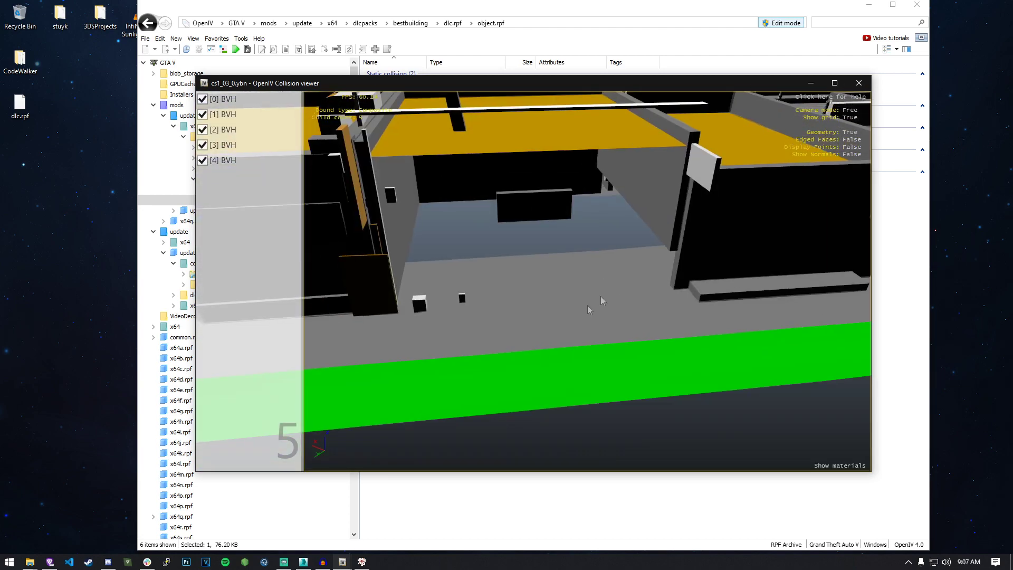
left_click_drag(476, 191, 598, 265)
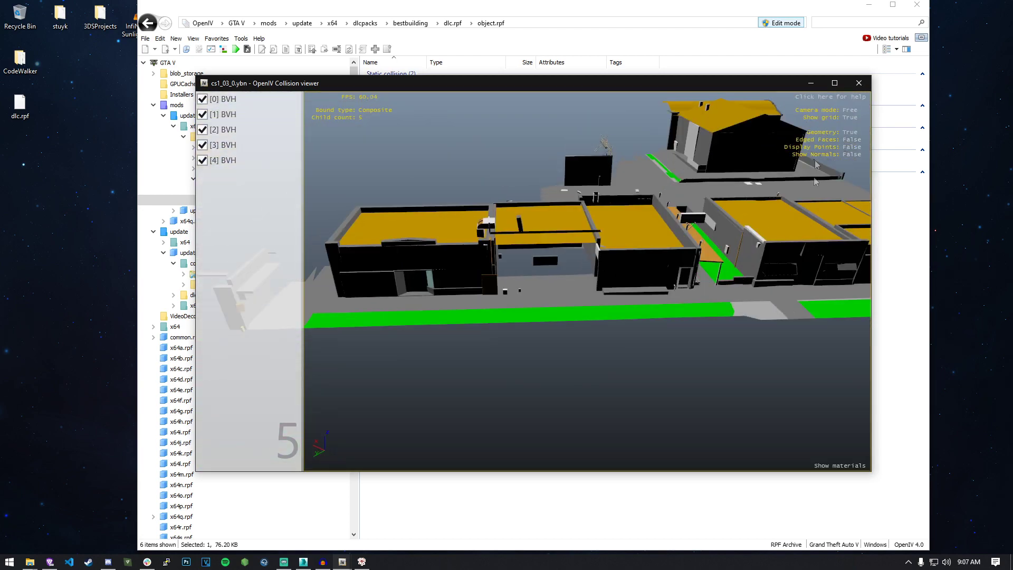
left_click(858, 83)
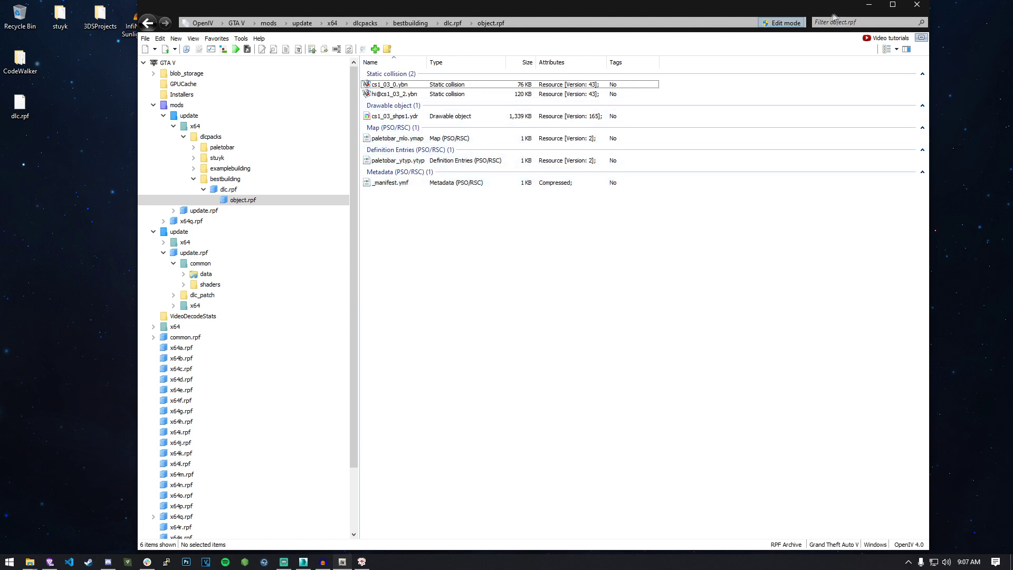
Leave edit mode, close the running CodeWalker window, and reopen object.rpf inside bestbuilding's dlc.rpf
left_click(776, 24)
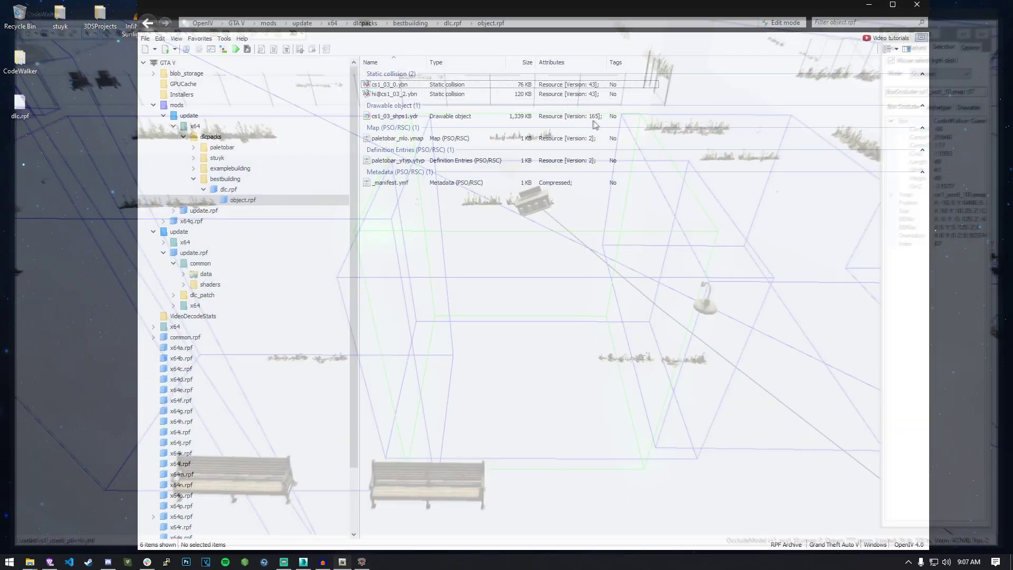
left_click(998, 6)
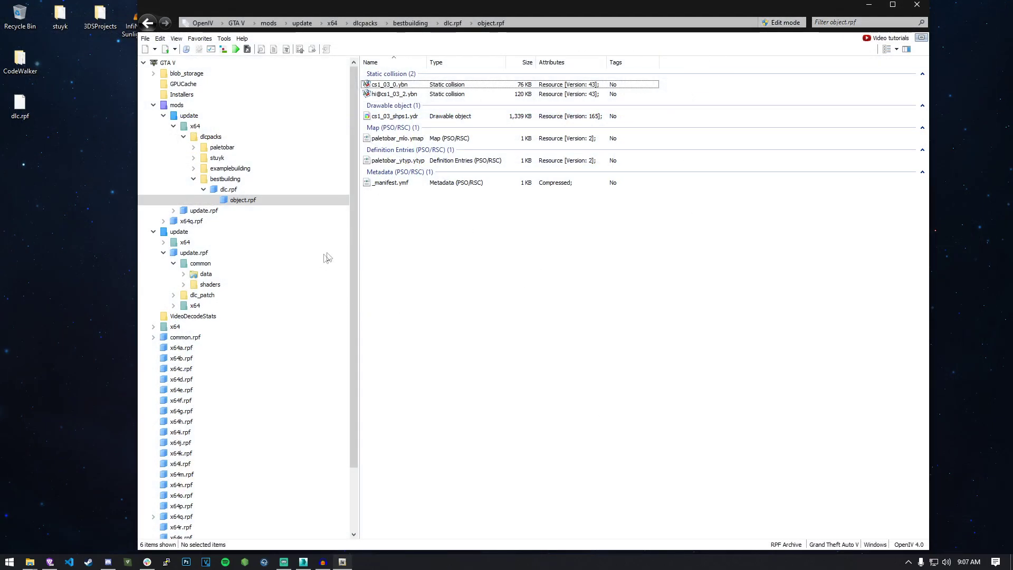
left_click(225, 179)
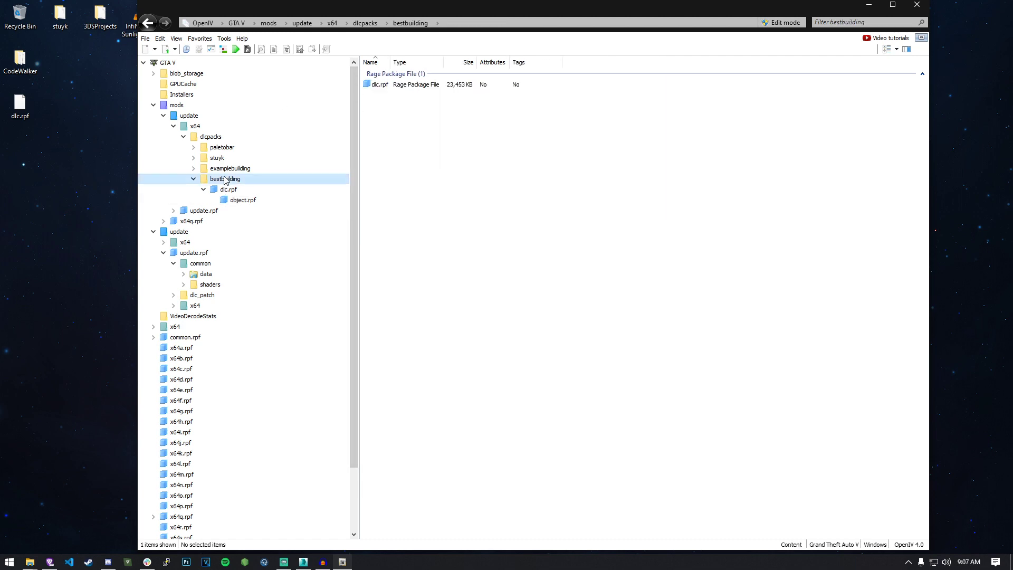
left_click(233, 201)
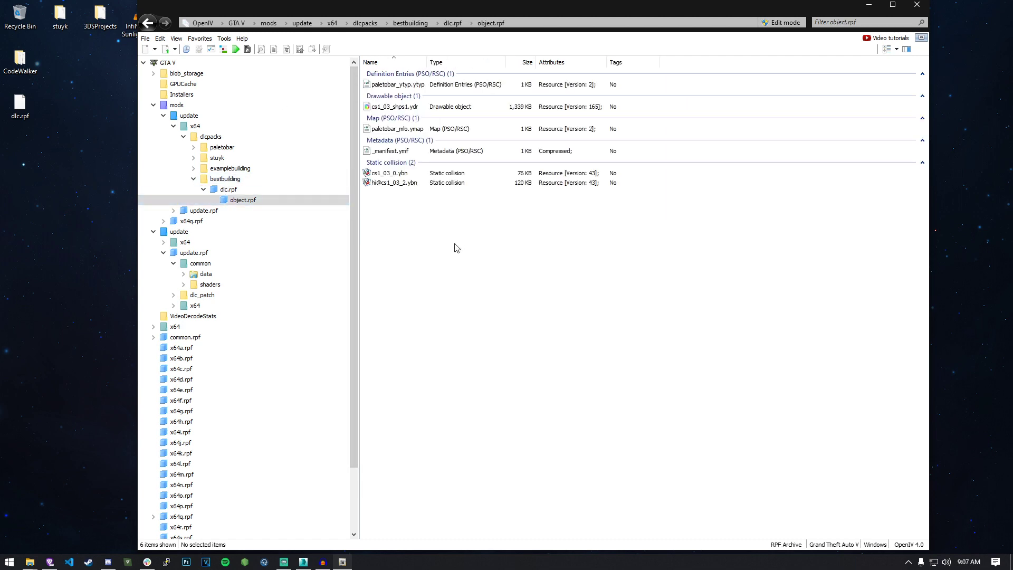
Open the CodeWalker folder from the Desktop, move its window aside, and return to OpenIV
double_click(20, 58)
left_click(417, 197)
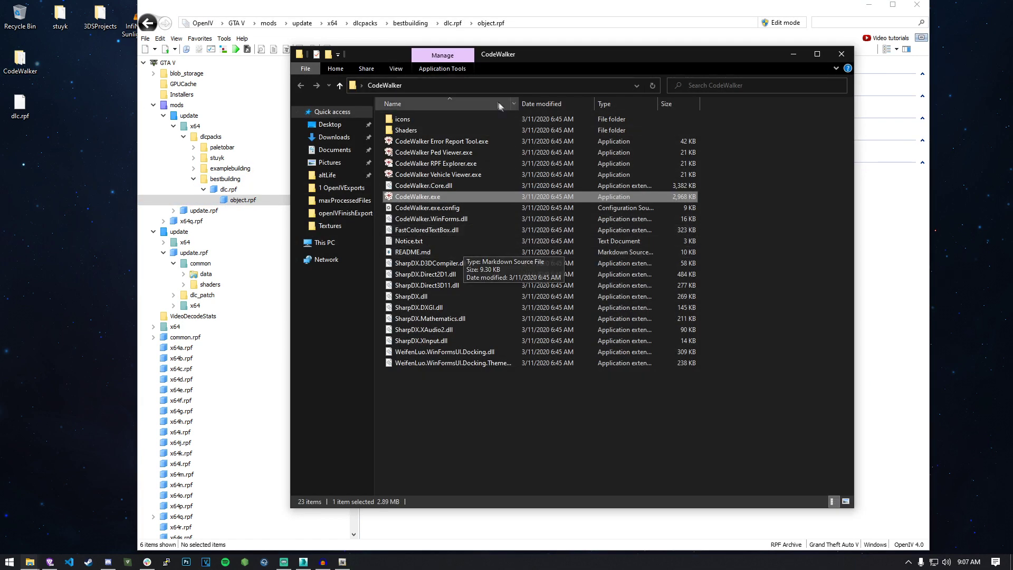
left_click_drag(504, 56, 616, 61)
left_click(379, 225)
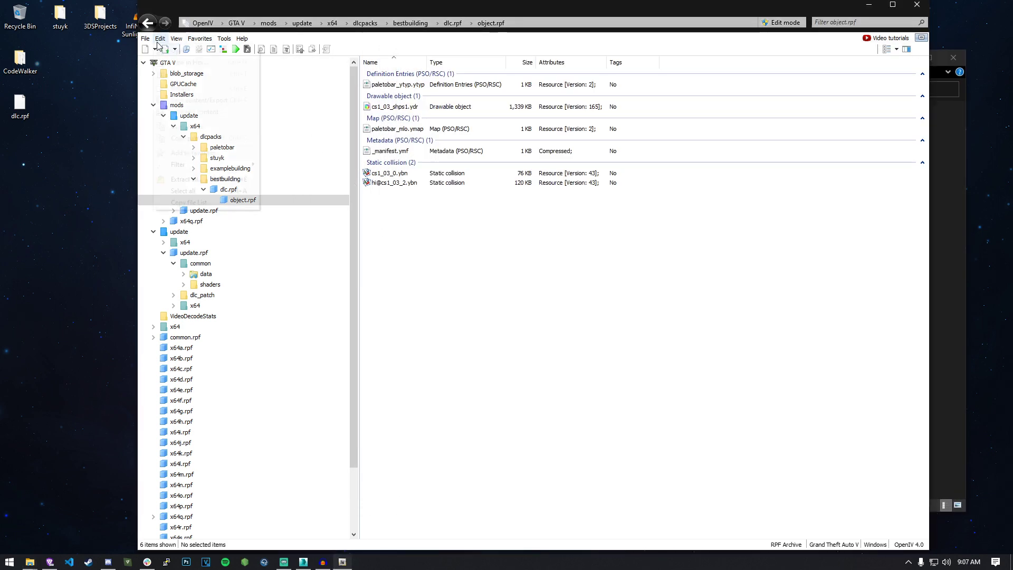
left_click(159, 39)
left_click(160, 40)
left_click(177, 40)
mouse_move(165, 41)
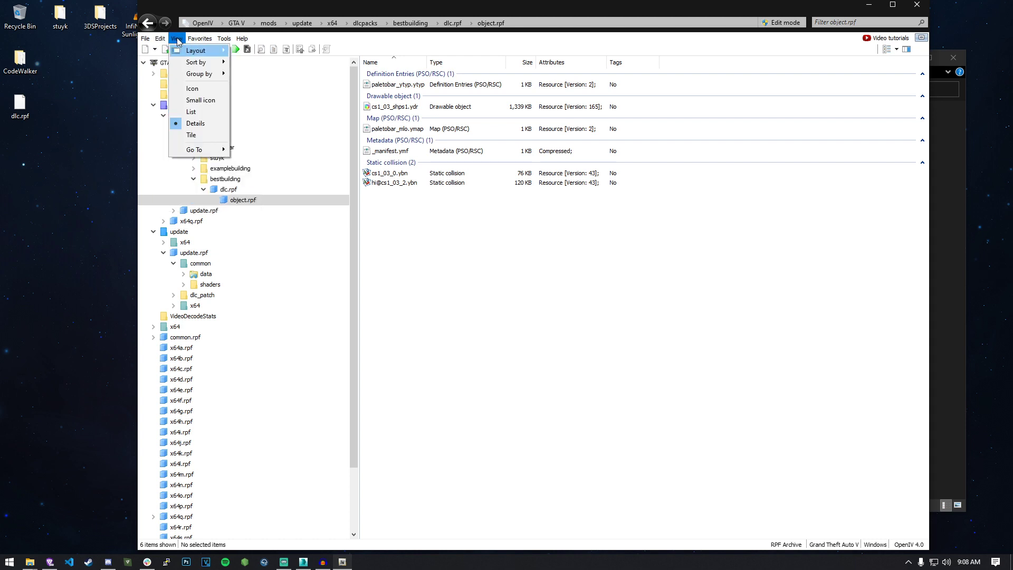
left_click(176, 39)
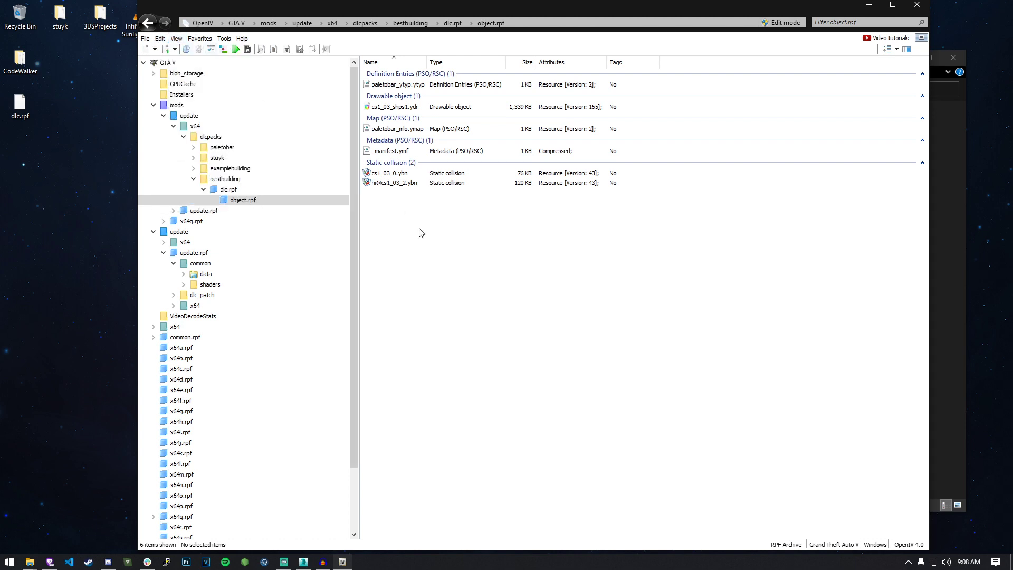
Enable edit mode and add cs1_occl_10.ymap from the 3 Final folder in bestBuilding to object.rpf
left_click(782, 22)
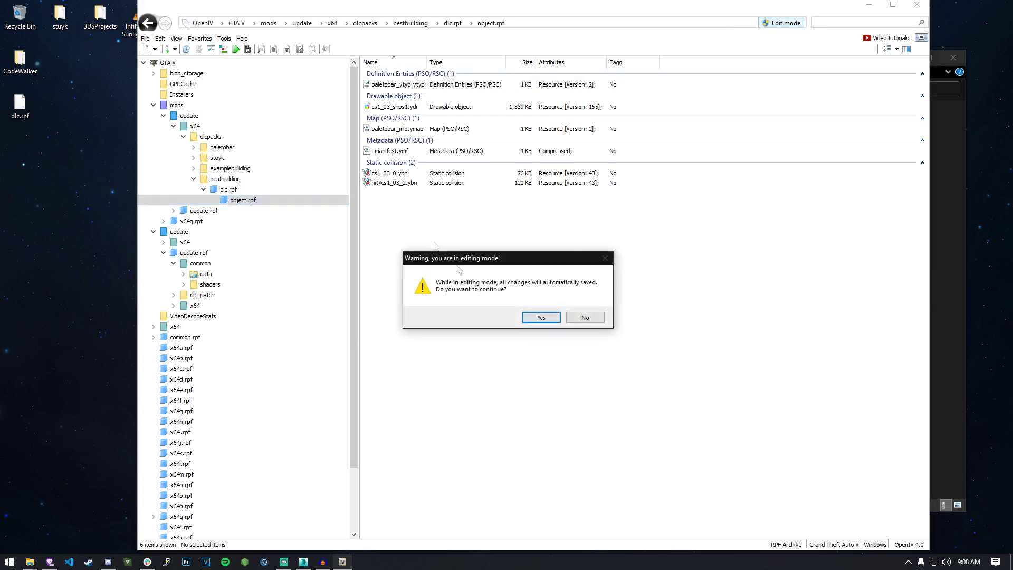
left_click(176, 39)
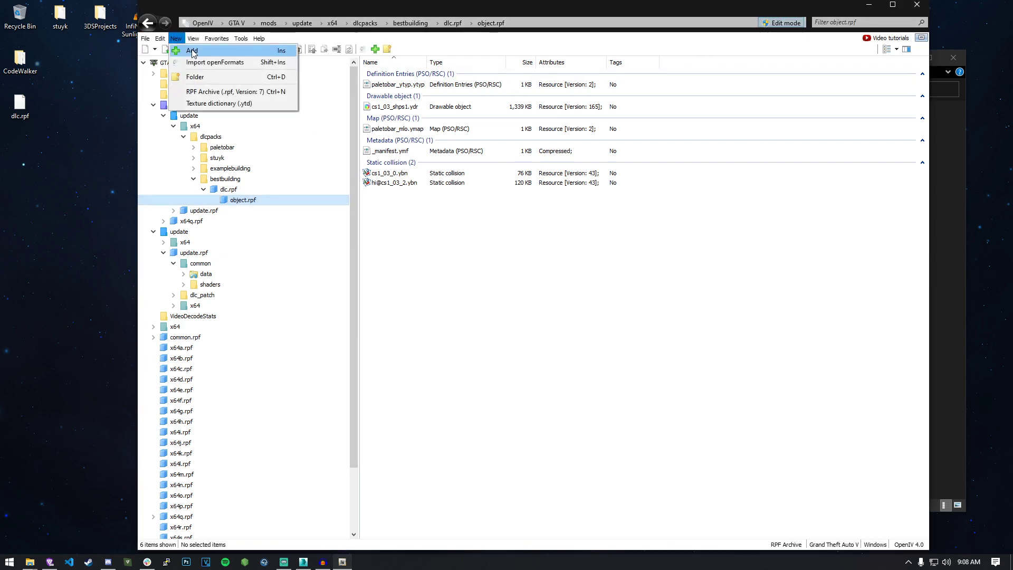
left_click(191, 51)
left_click(309, 39)
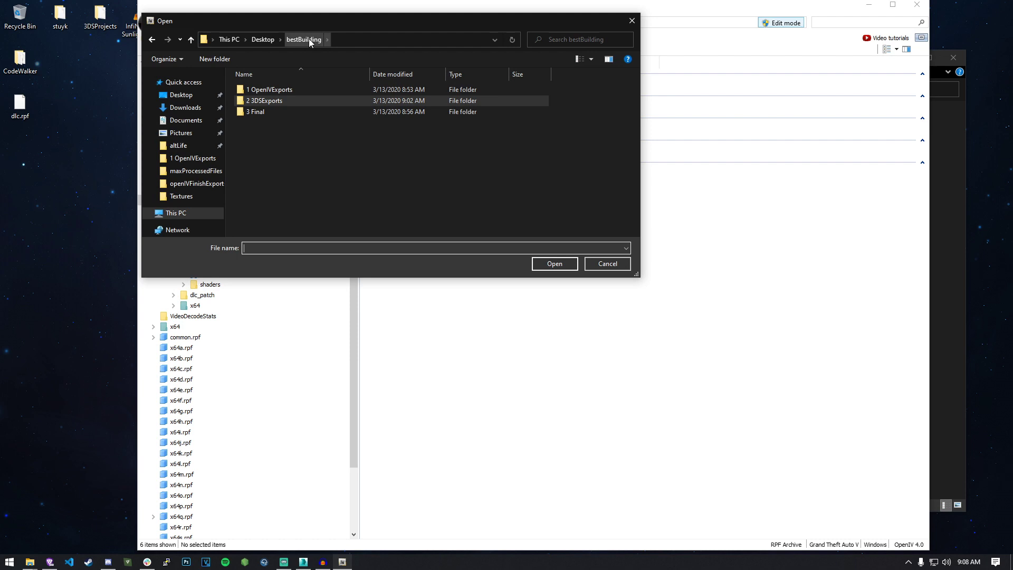
double_click(272, 112)
left_click(268, 90)
left_click(554, 264)
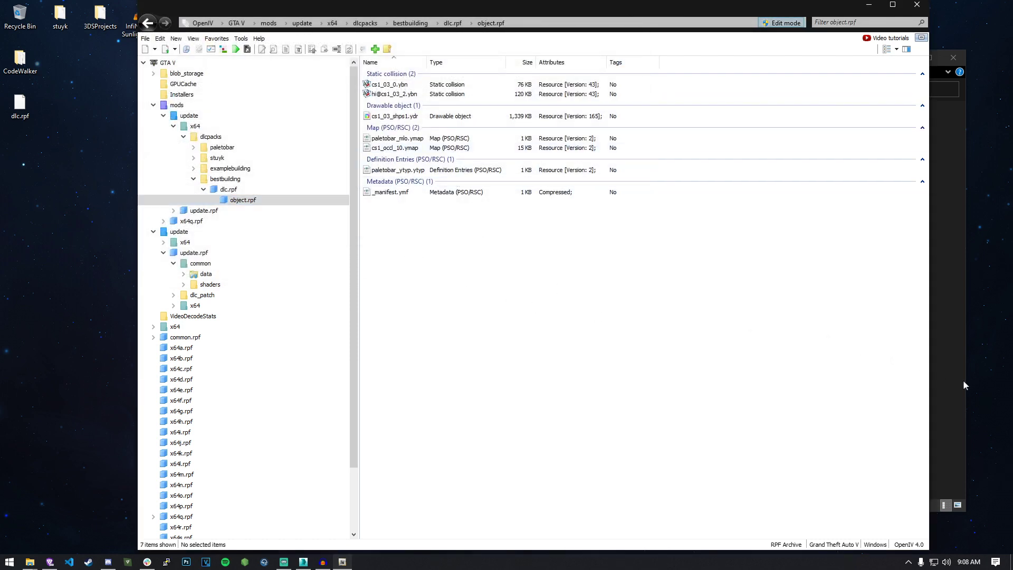
Turn off edit mode in OpenIV and launch CodeWalker.exe from the CodeWalker folder
left_click_drag(501, 306, 449, 90)
left_click(888, 305)
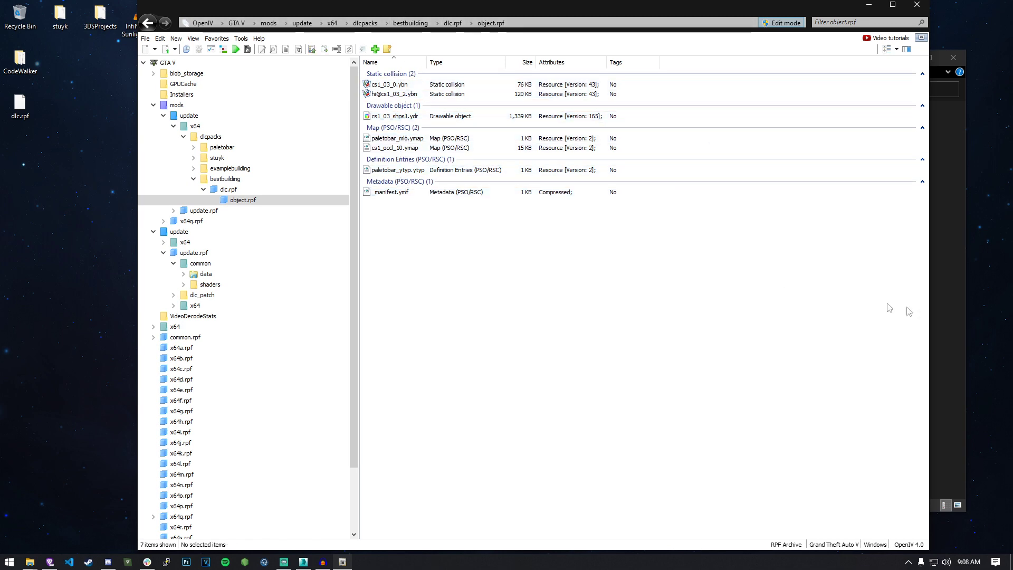
left_click(785, 24)
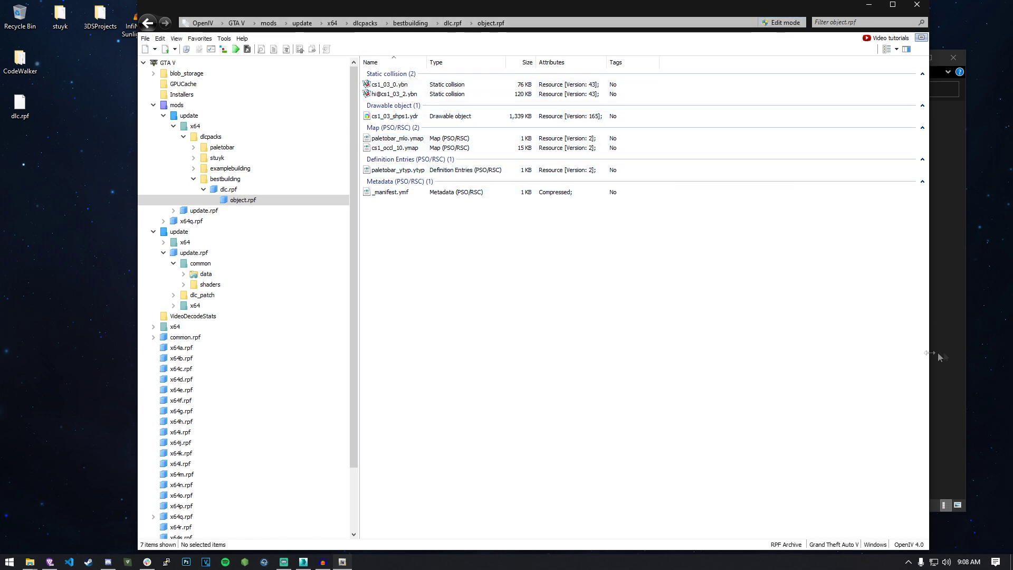
left_click(945, 364)
left_click(544, 199)
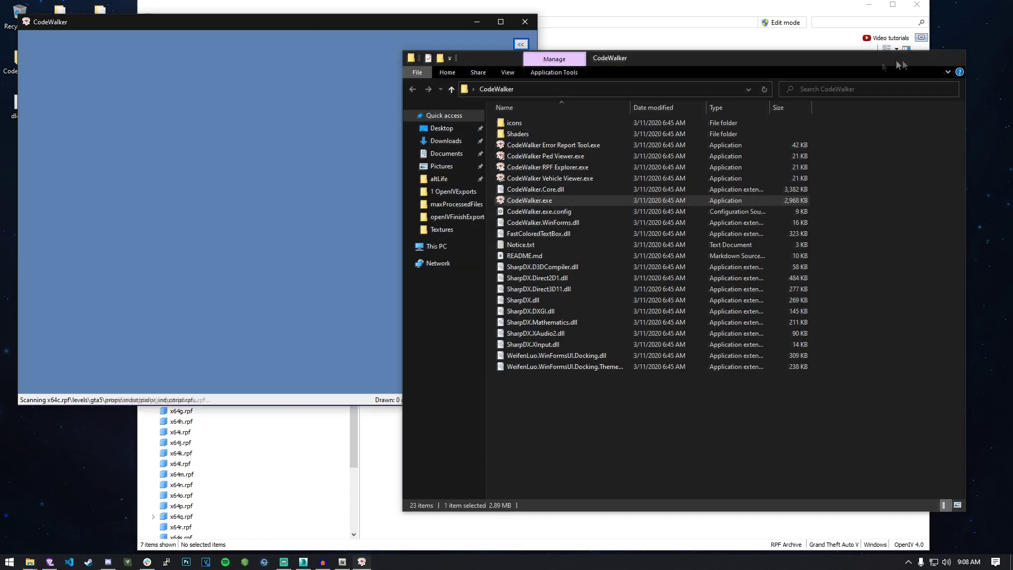
Clear the folder window out of the way, maximize CodeWalker, and expand its side options
left_click(905, 59)
left_click_drag(382, 20, 490, 60)
double_click(491, 60)
left_click(996, 26)
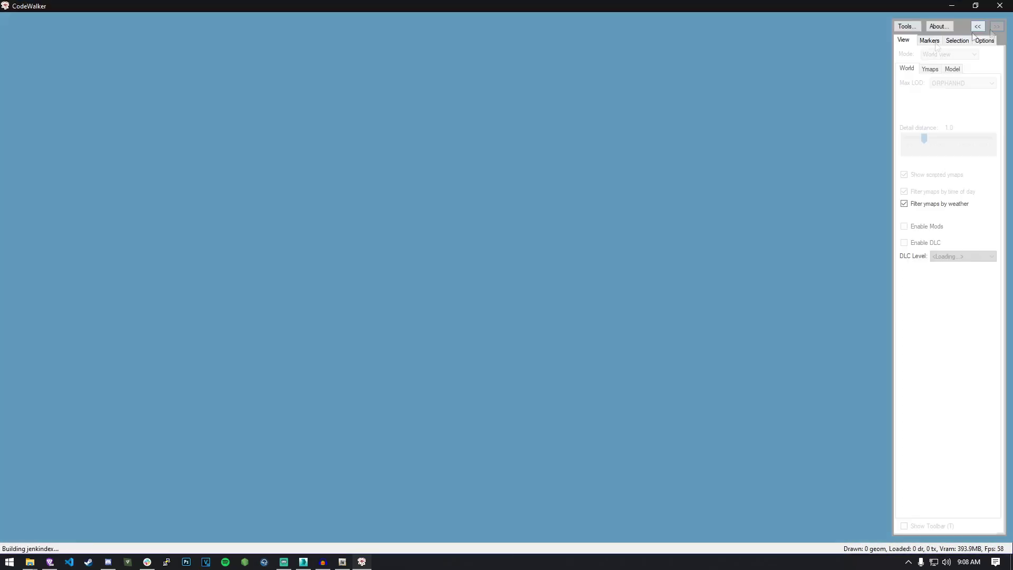
Check the GTA V folder path in CodeWalker's advanced settings and close the settings
left_click(907, 26)
left_click(926, 178)
left_click(79, 54)
left_click_drag(158, 34, 486, 95)
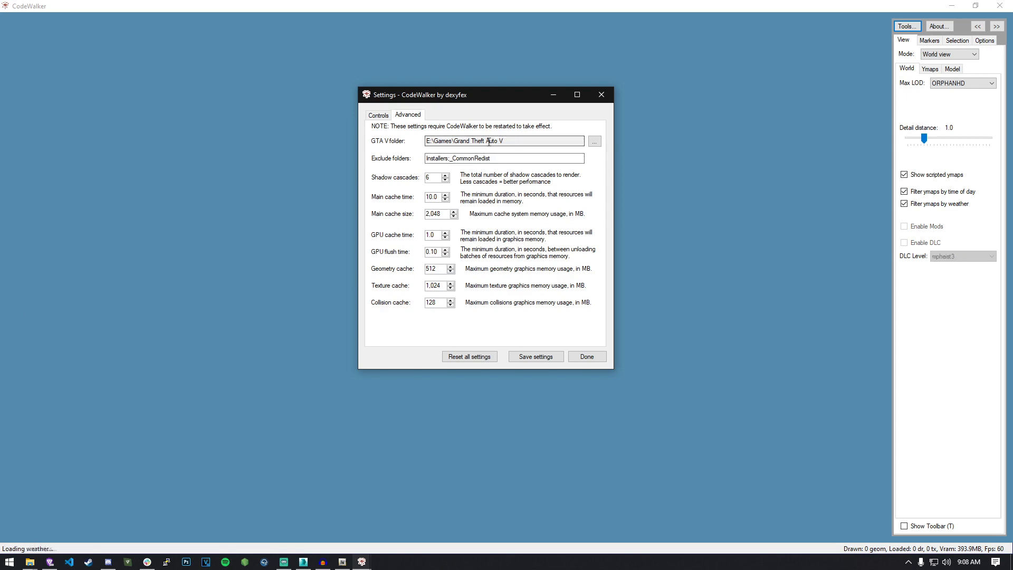
left_click_drag(522, 141, 395, 144)
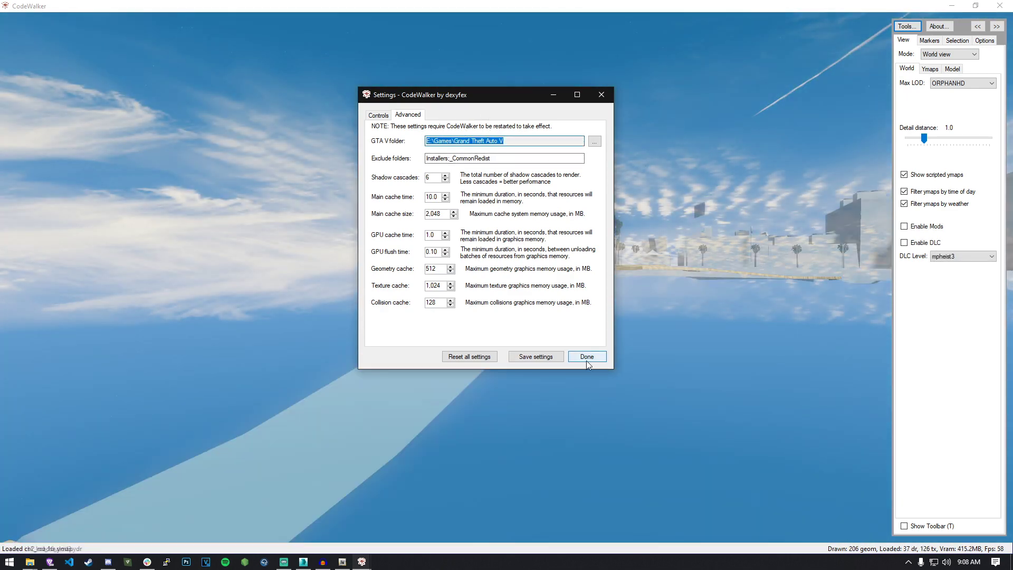
left_click(586, 357)
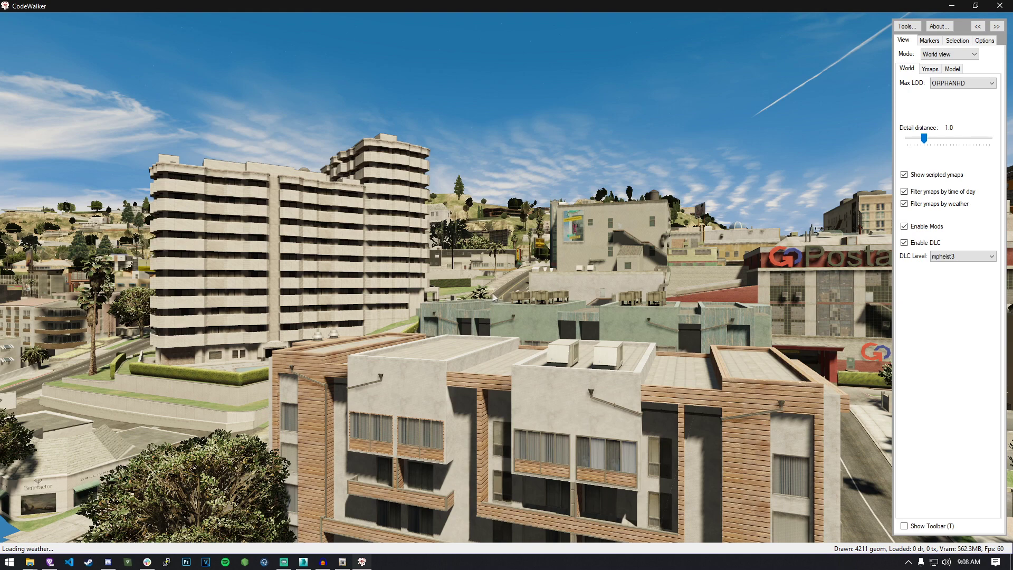
Show the CodeWalker toolbar and set the DLC level to bestbuilding with mods and DLC enabled
key("t")
left_click_drag(552, 319, 512, 284)
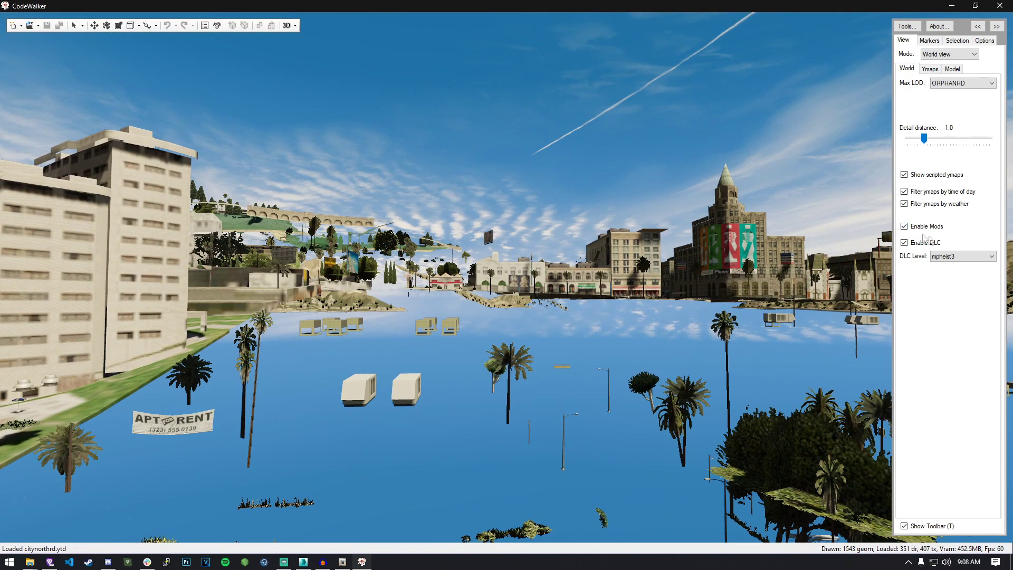
left_click(960, 256)
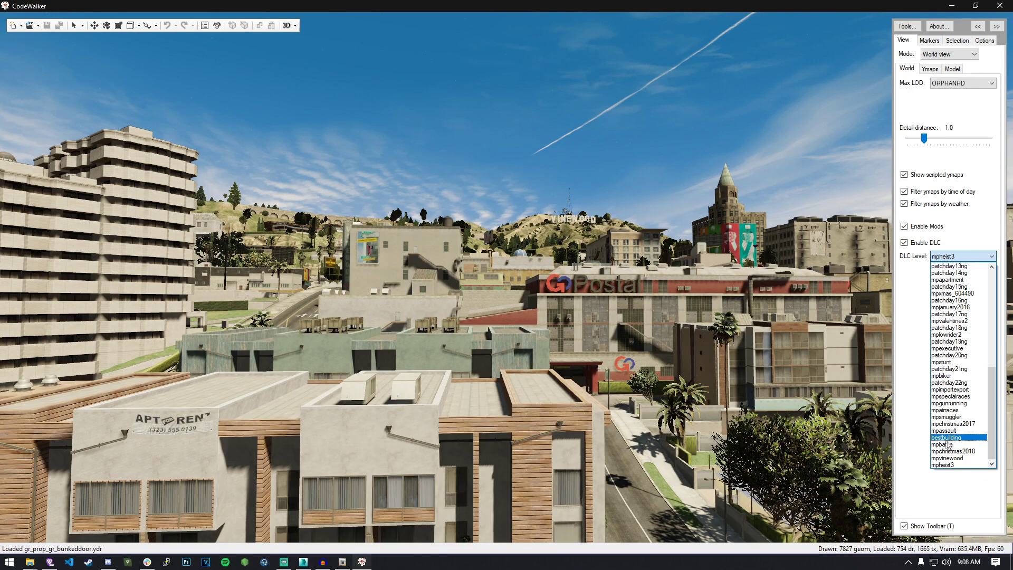
left_click(945, 439)
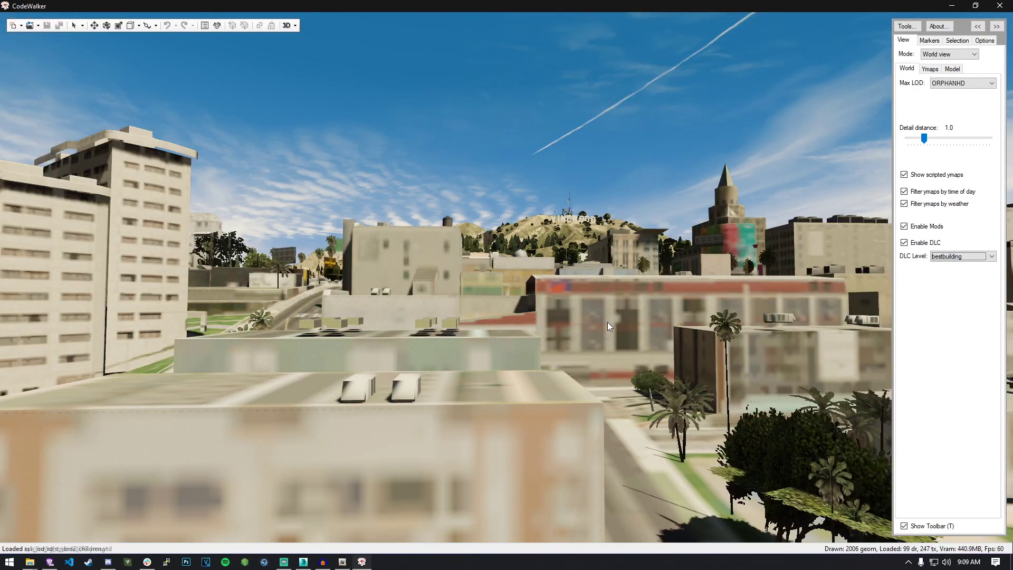
Fly to the yellow Paleto Bay shop front with the Going Out of Business Sale sign
left_click_drag(606, 322, 649, 424)
key("w")
left_click_drag(538, 337, 565, 331)
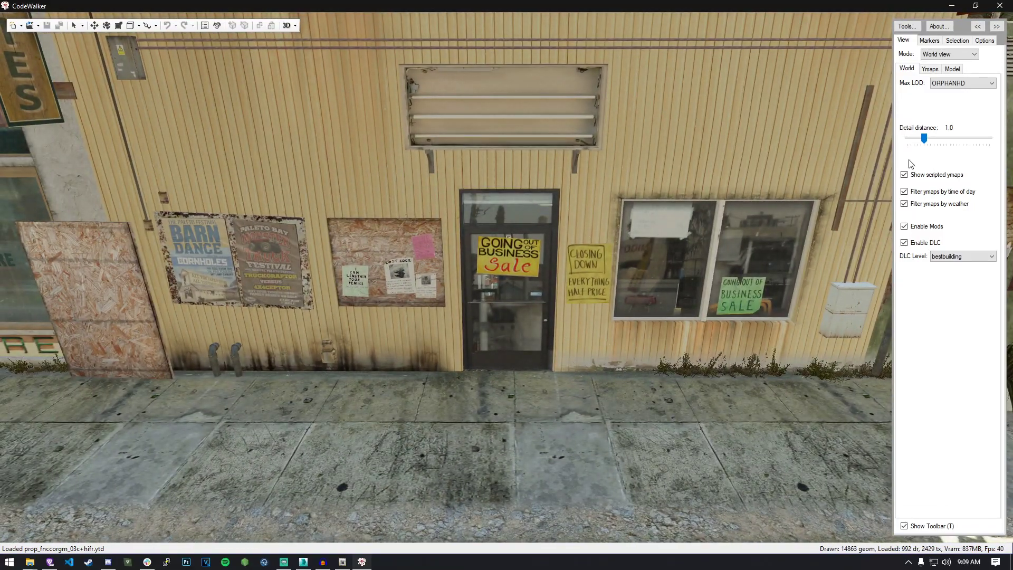
Set the selection mode to Collision to display the collision meshes around the shop front
left_click(929, 69)
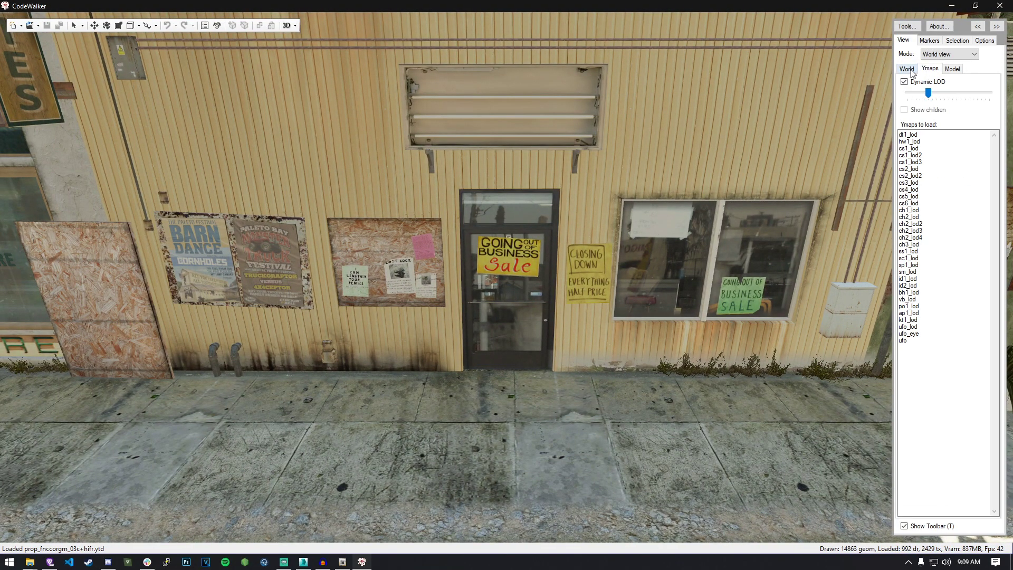
left_click(955, 41)
left_click(953, 67)
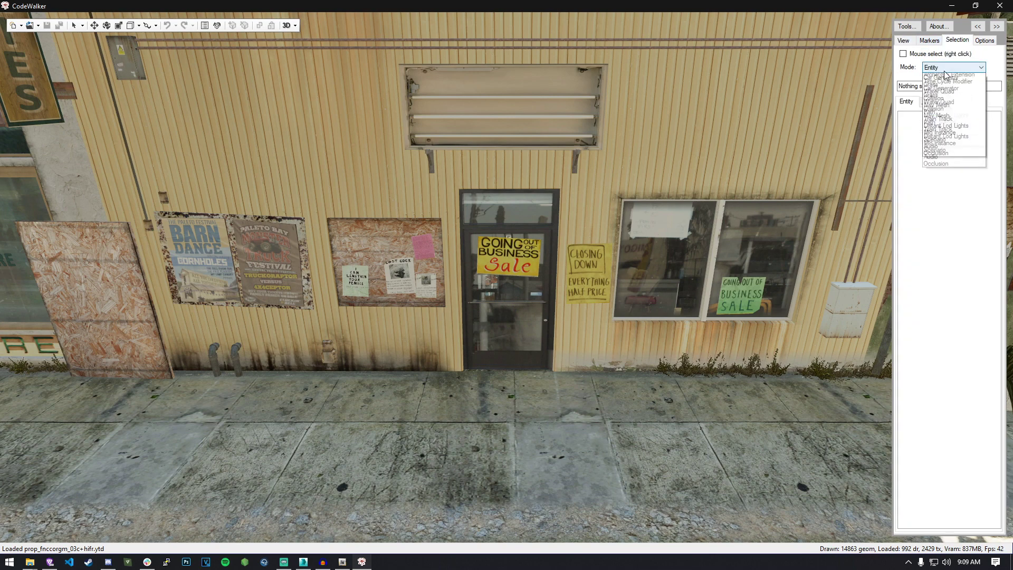
left_click(941, 118)
left_click_drag(588, 332, 554, 315)
Reselect bestbuilding as the DLC level in the world view settings
left_click(903, 40)
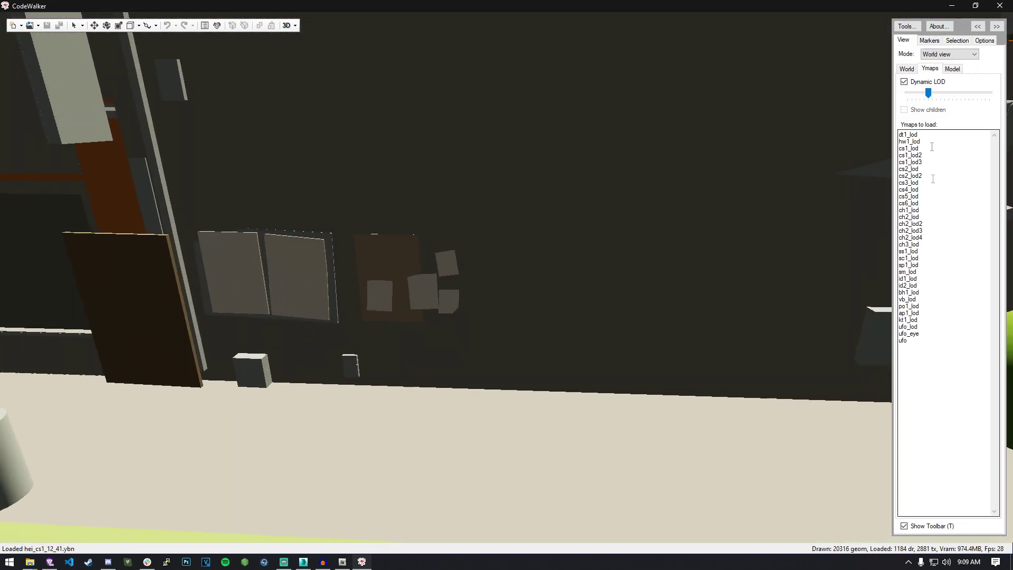
left_click(906, 68)
left_click(929, 69)
left_click(910, 70)
left_click(963, 256)
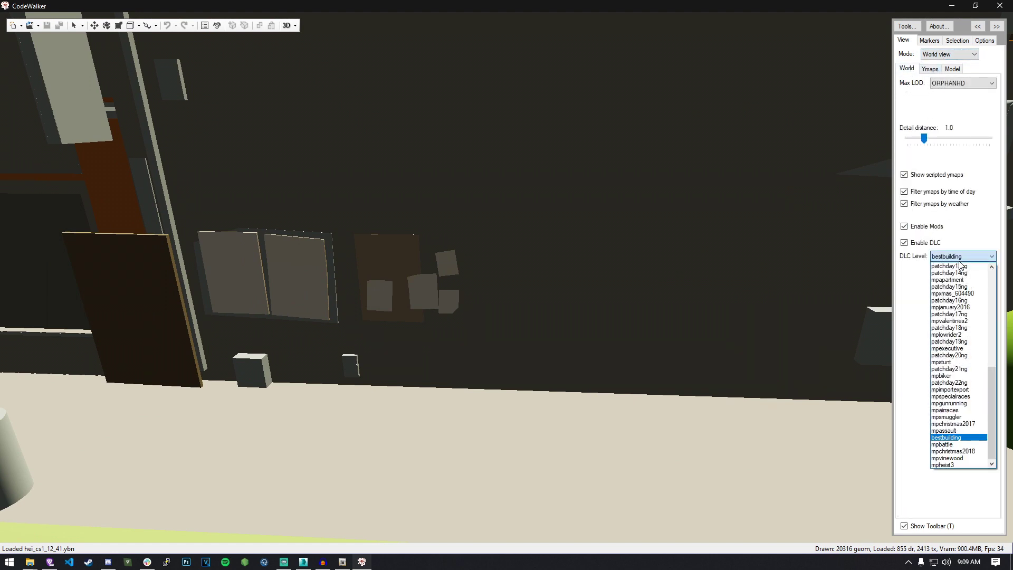
left_click(962, 447)
Examine the shop front's collision from near and far for the modified doorway opening
scroll(641, 346, "down", 15)
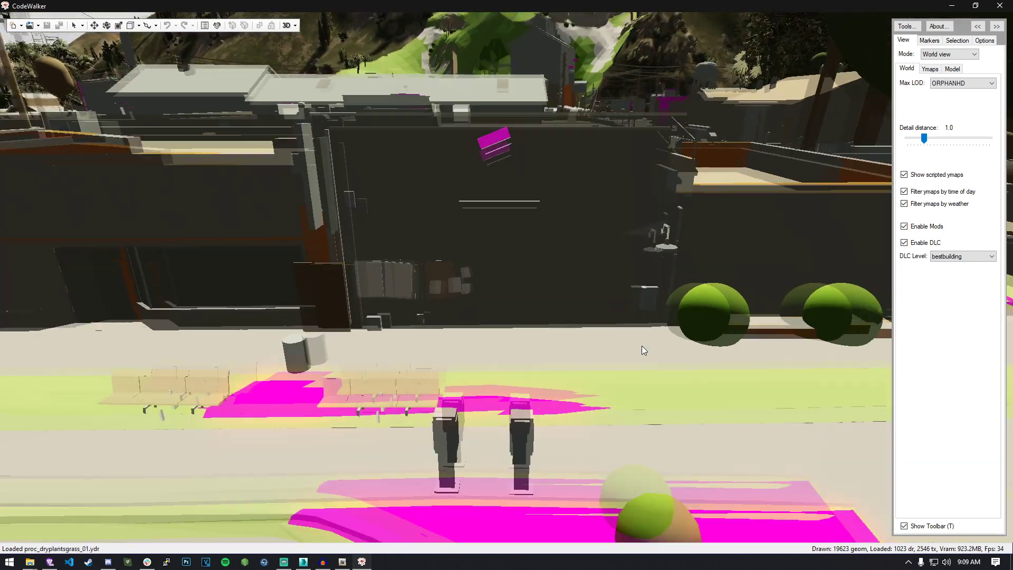
scroll(641, 346, "up", 14)
left_click_drag(641, 346, 637, 340)
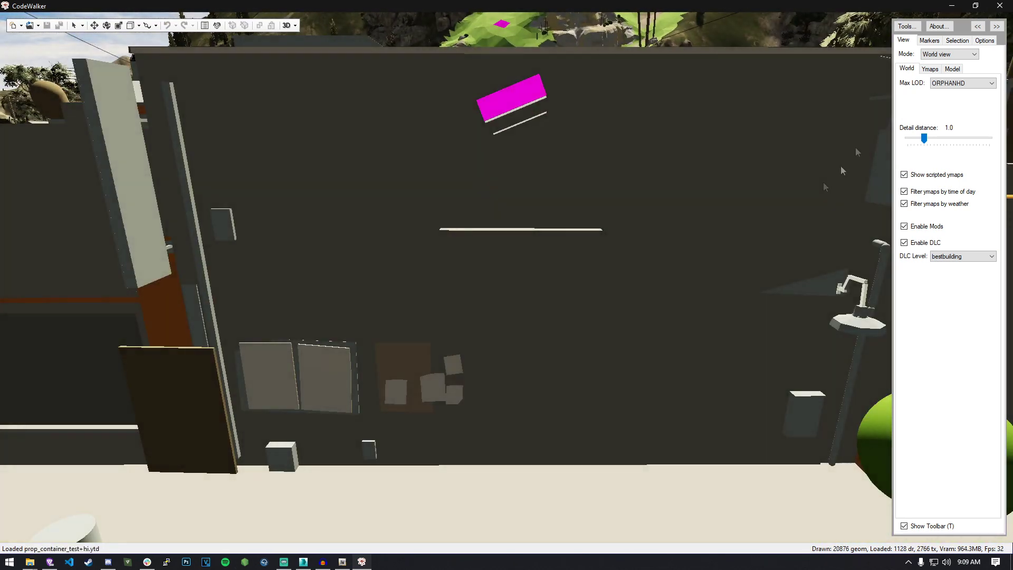
left_click(930, 69)
left_click(907, 68)
mouse_move(526, 262)
left_mouse_down()
mouse_move(769, 285)
mouse_move(721, 269)
mouse_move(569, 271)
mouse_move(649, 275)
mouse_move(517, 286)
mouse_move(540, 273)
mouse_move(527, 271)
left_mouse_up()
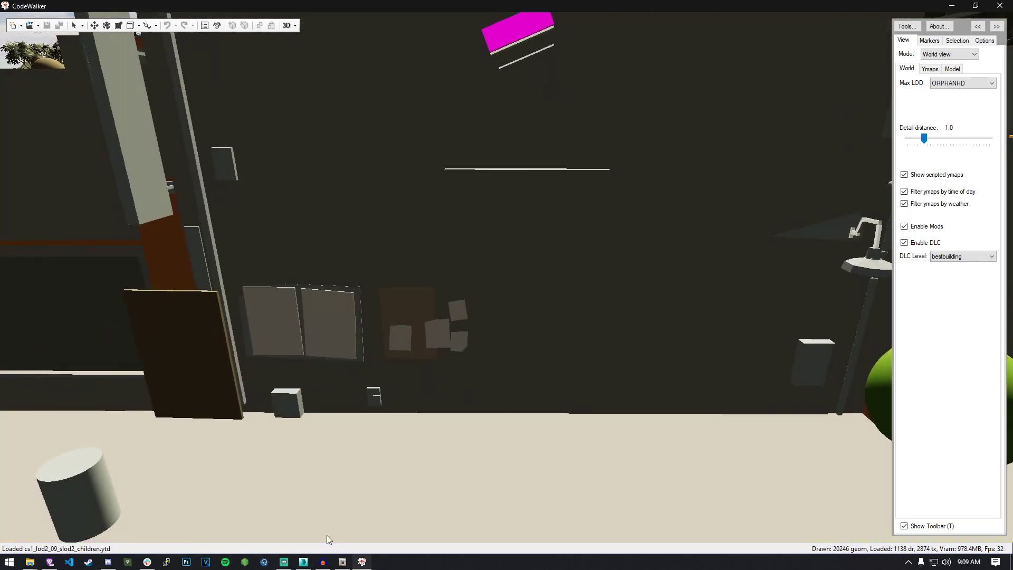
Switch to OpenIV and examine the DLC pack entries of dlclist.xml in the original update.rpf's common/data folder
left_click(342, 562)
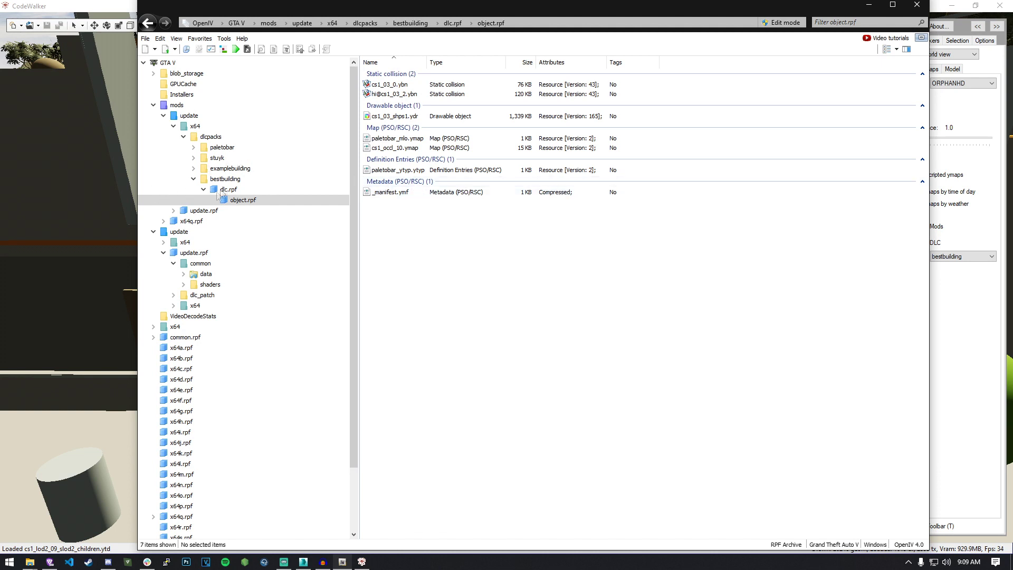
left_click(200, 264)
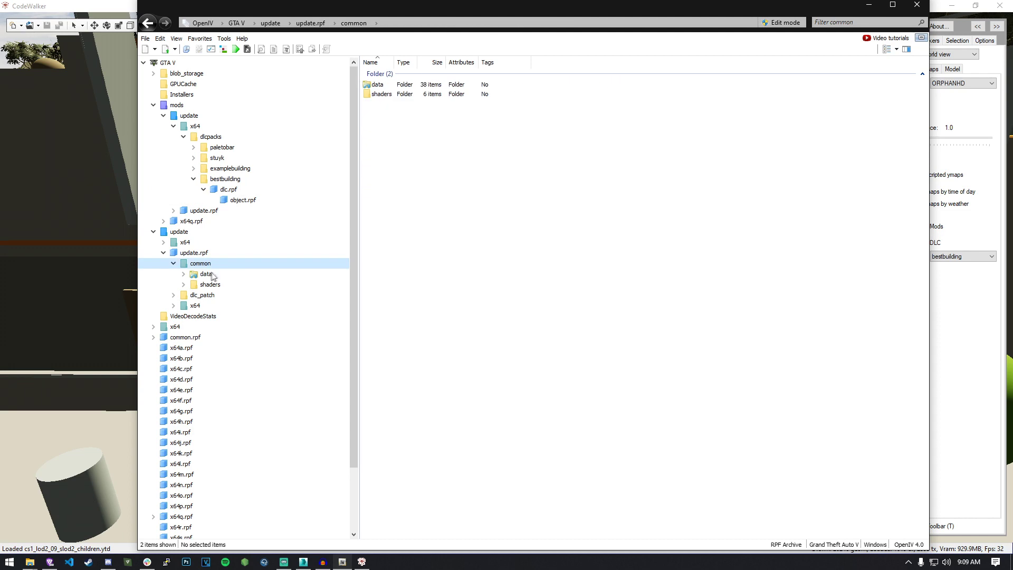
left_click(206, 274)
double_click(414, 390)
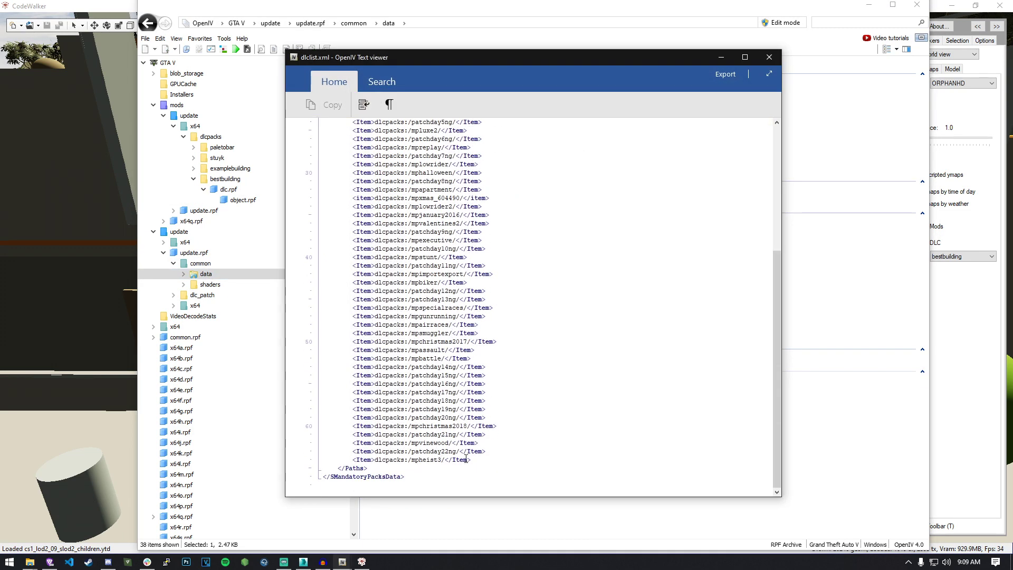
left_click(768, 57)
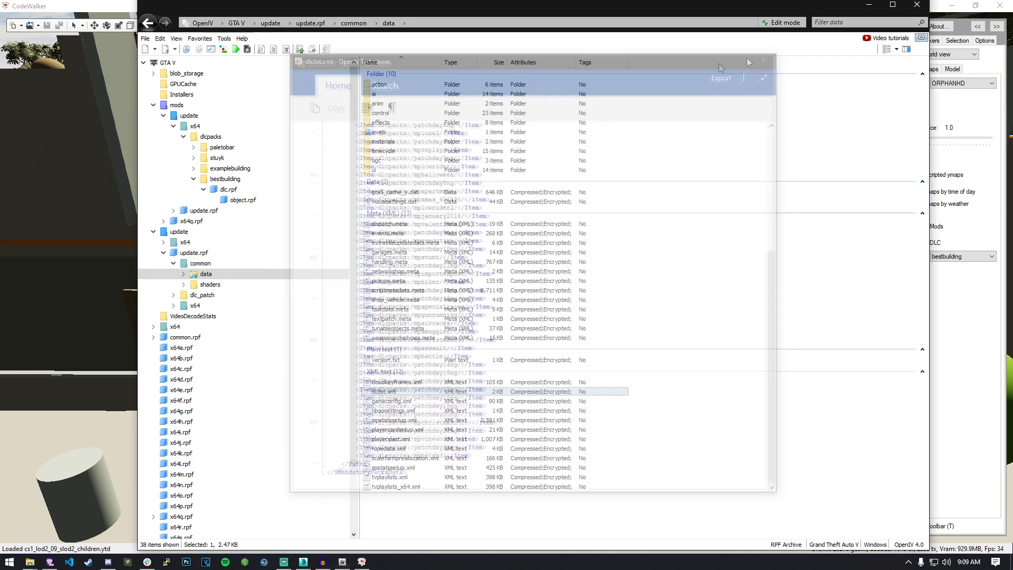
Open update.rpf inside the mods folder and enable edit mode, accepting automatic saving of changes
left_click(197, 211)
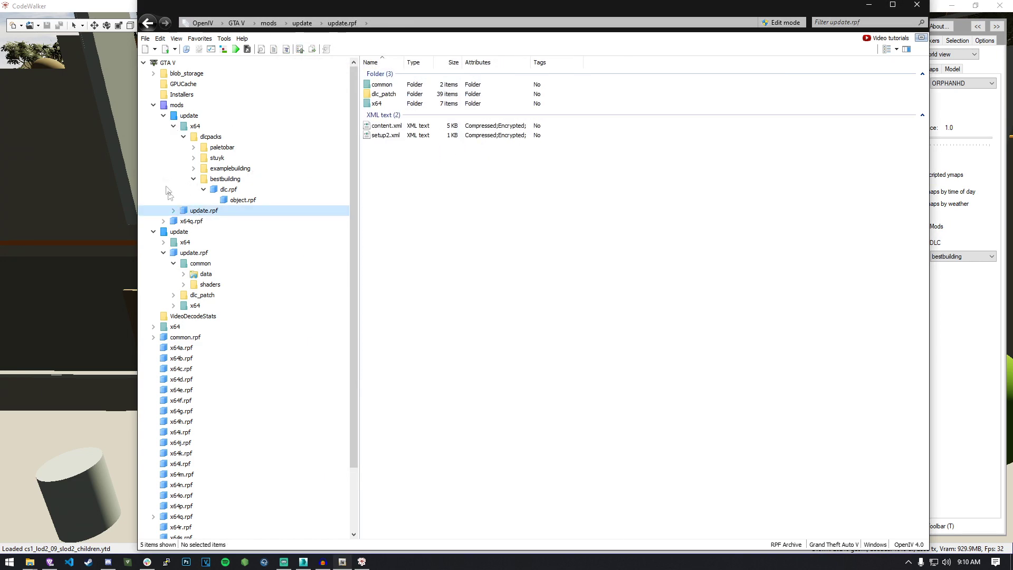
left_click(173, 211)
left_click(784, 22)
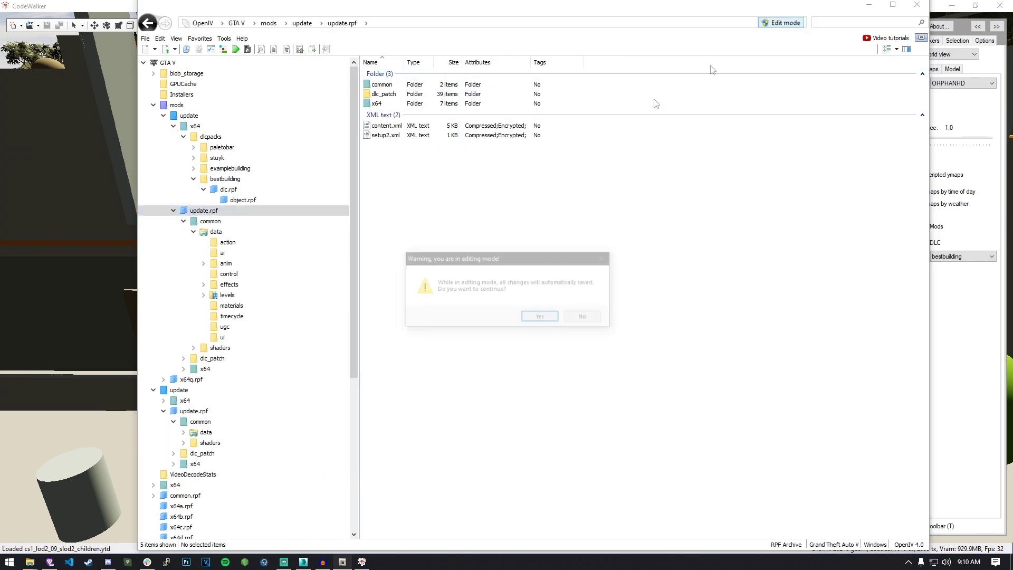
left_click(534, 316)
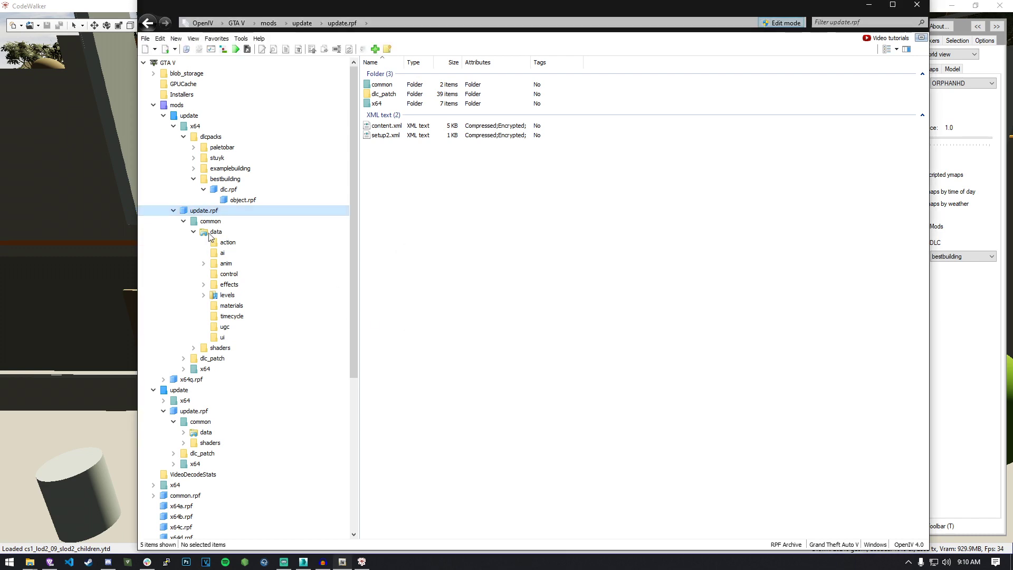
Check dlclist.xml in the mods update.rpf's common/data folder for the dlcpacks:/bestbuilding/ item
left_click(216, 235)
double_click(389, 393)
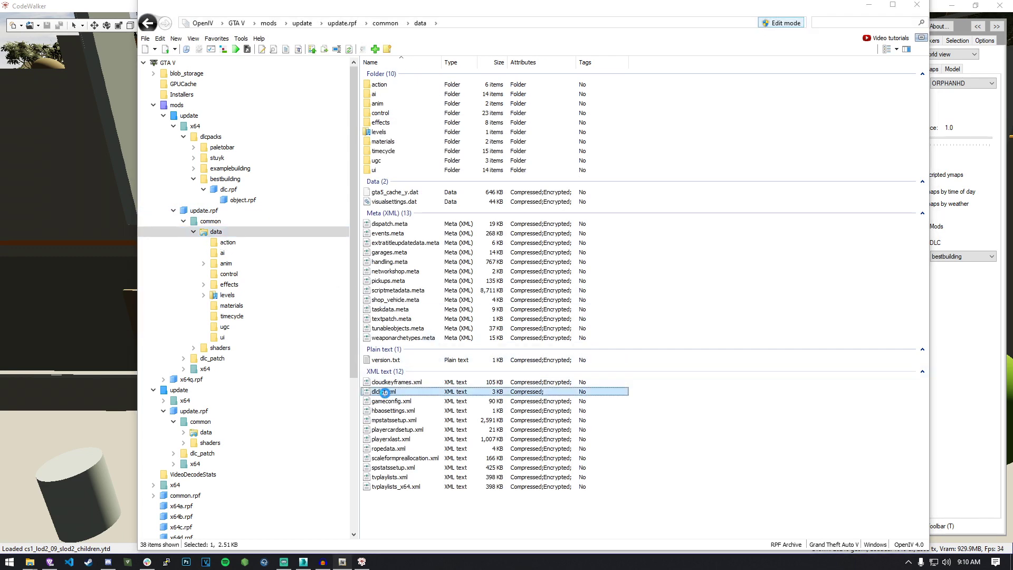
scroll(534, 306, "down", 8)
double_click(428, 468)
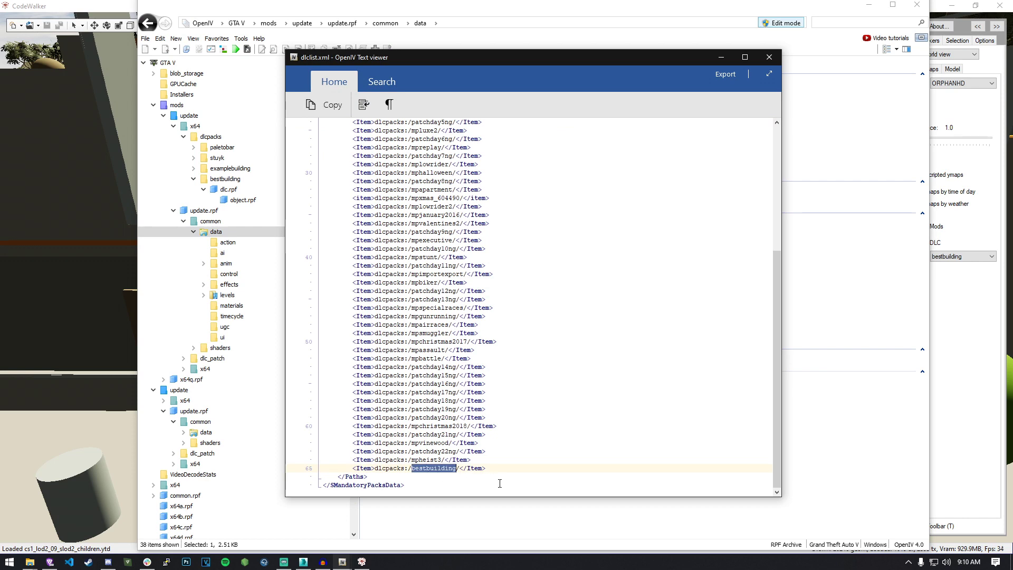
left_click_drag(485, 468, 355, 469)
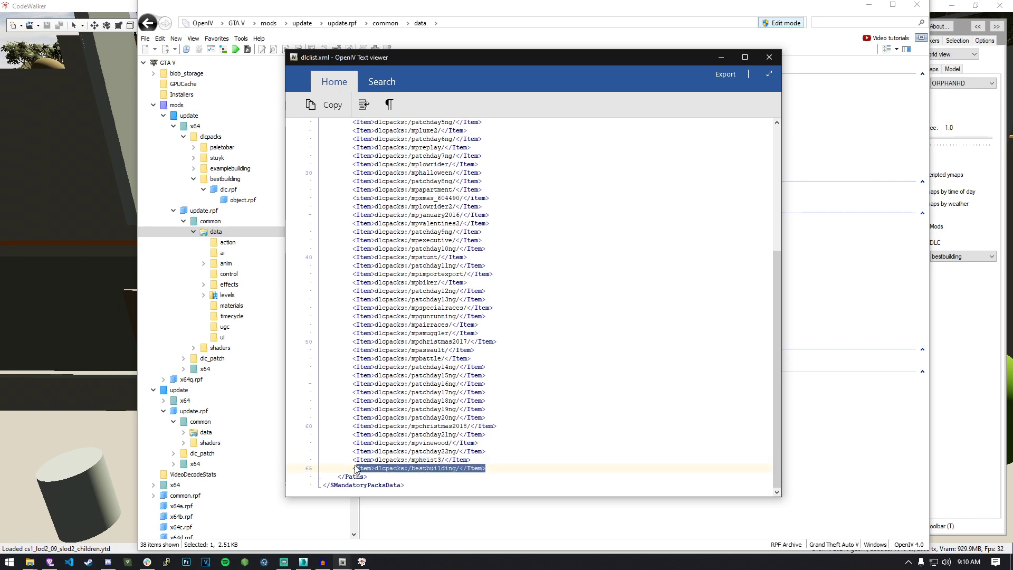
left_click(601, 265)
left_click(768, 57)
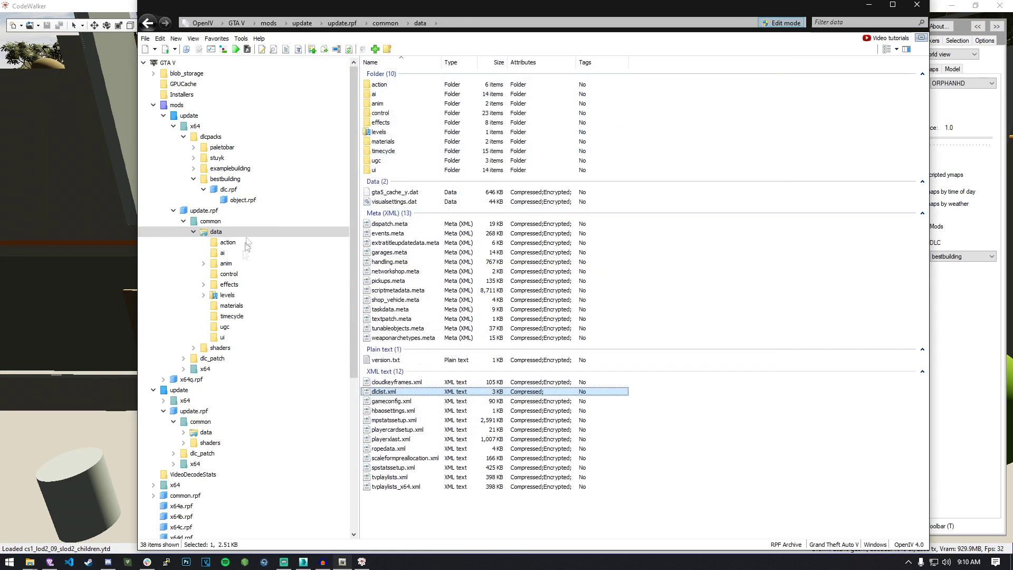
Check the dlc_bestbuilding file paths in the content.xml of the bestbuilding dlc.rpf
left_click(242, 200)
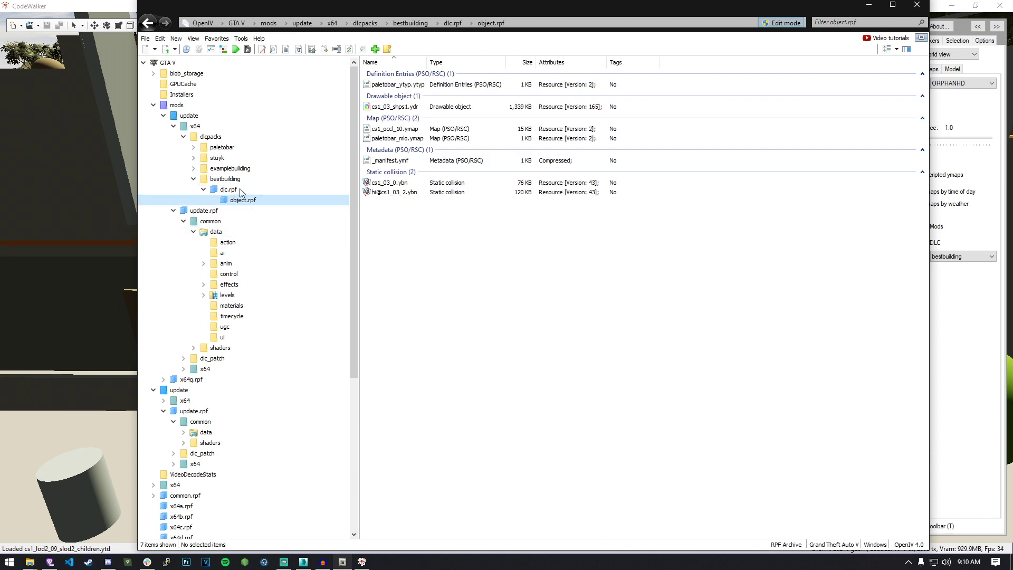
left_click(228, 189)
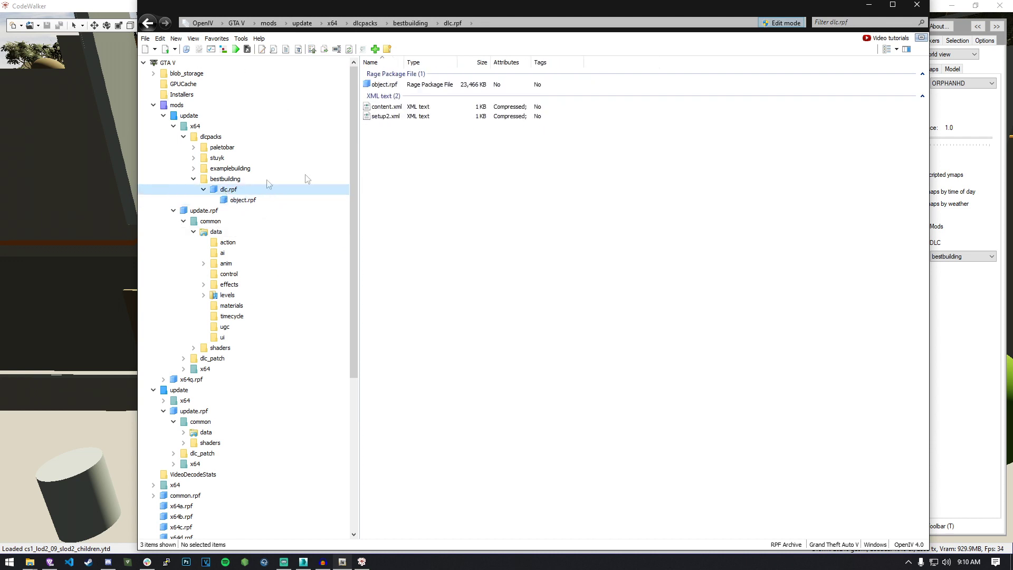
double_click(384, 107)
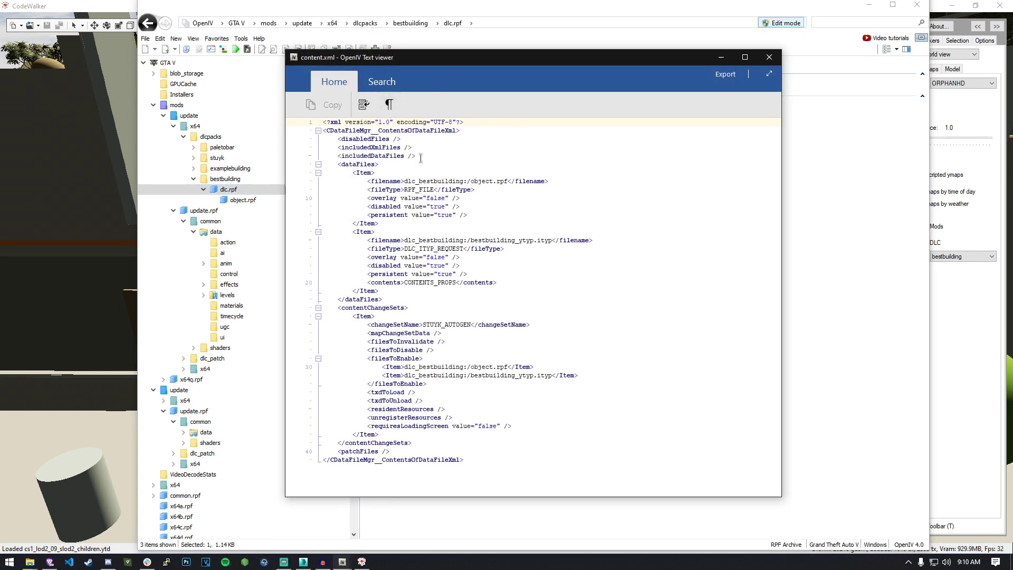
left_click_drag(421, 181, 464, 181)
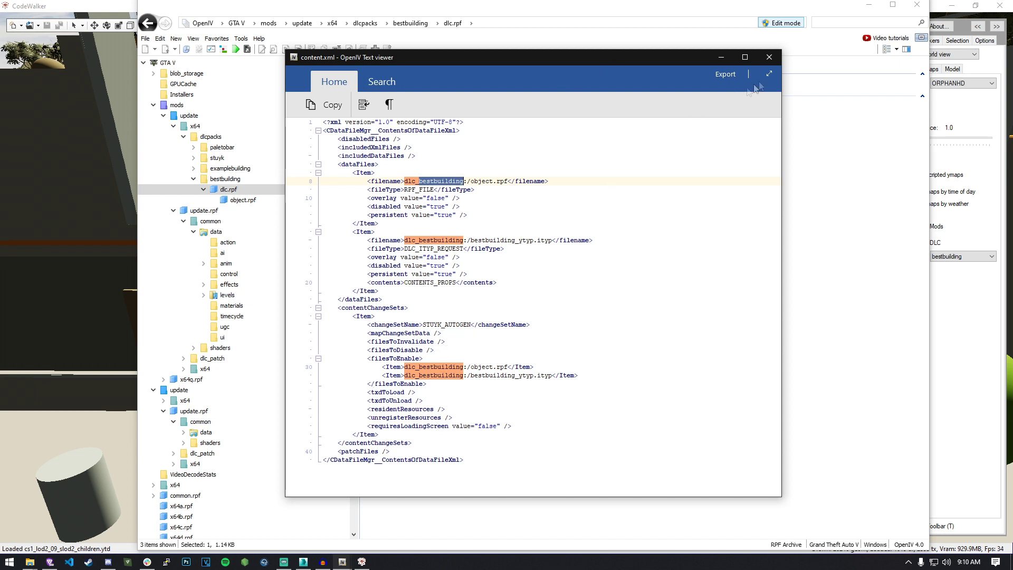
left_click(768, 57)
Rename paletobar_ytyp.ytyp in the bestbuilding object.rpf as bestbuilding_ytyp.ytyp
left_click(242, 199)
right_click(409, 83)
left_click(486, 164)
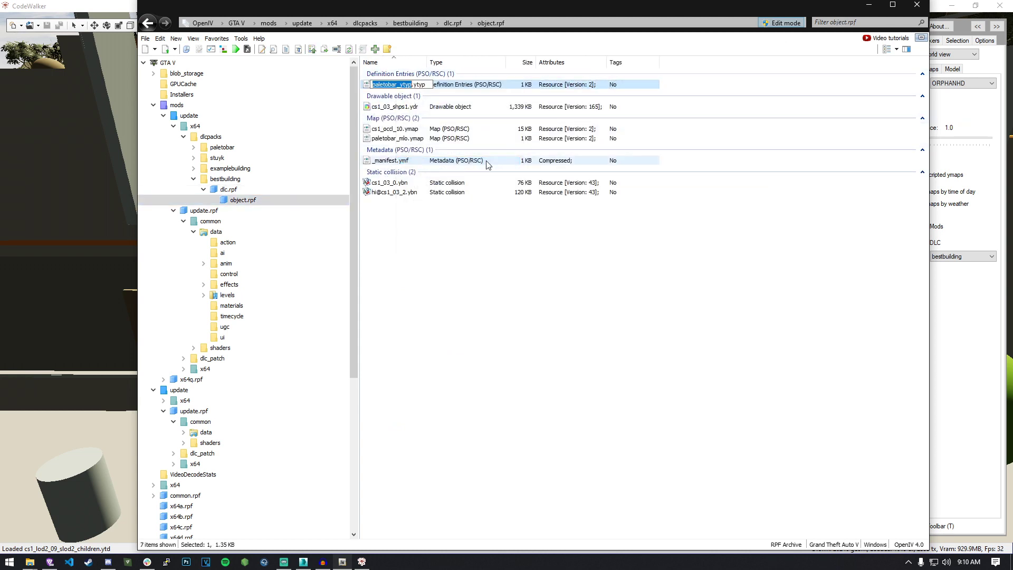
type("bestbuilding_")
type("yp")
key("Return")
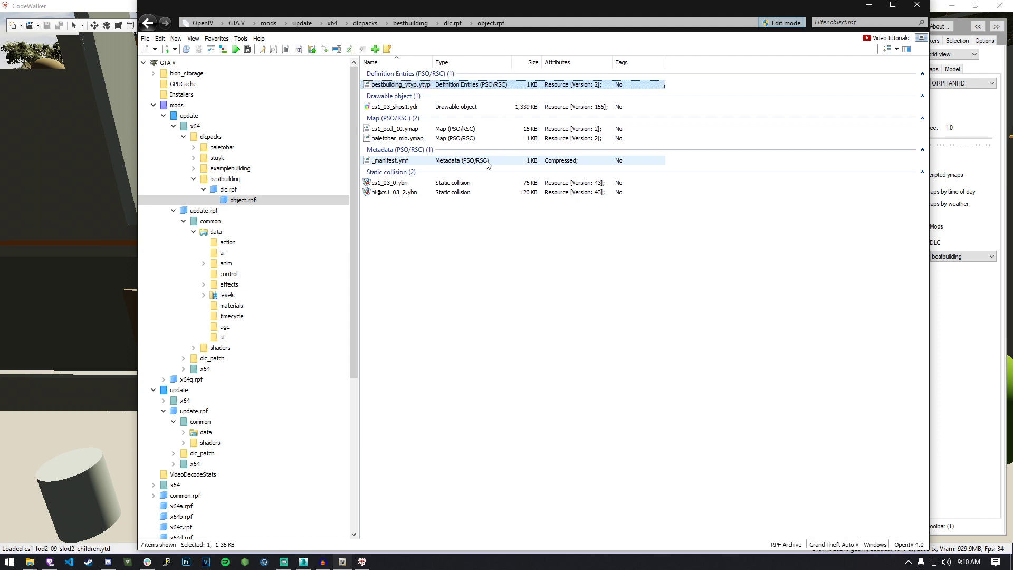
right_click(391, 138)
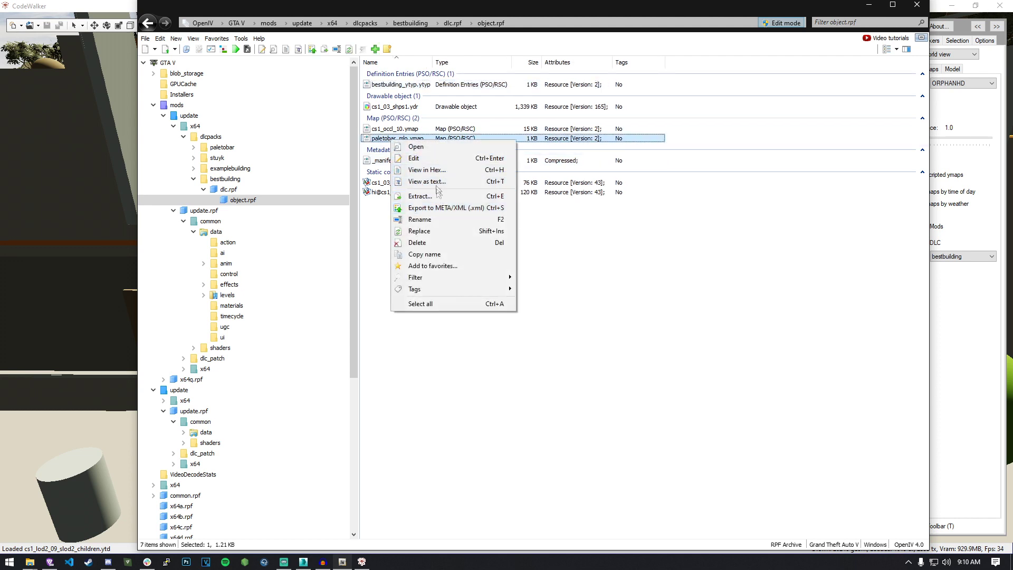
left_click(440, 230)
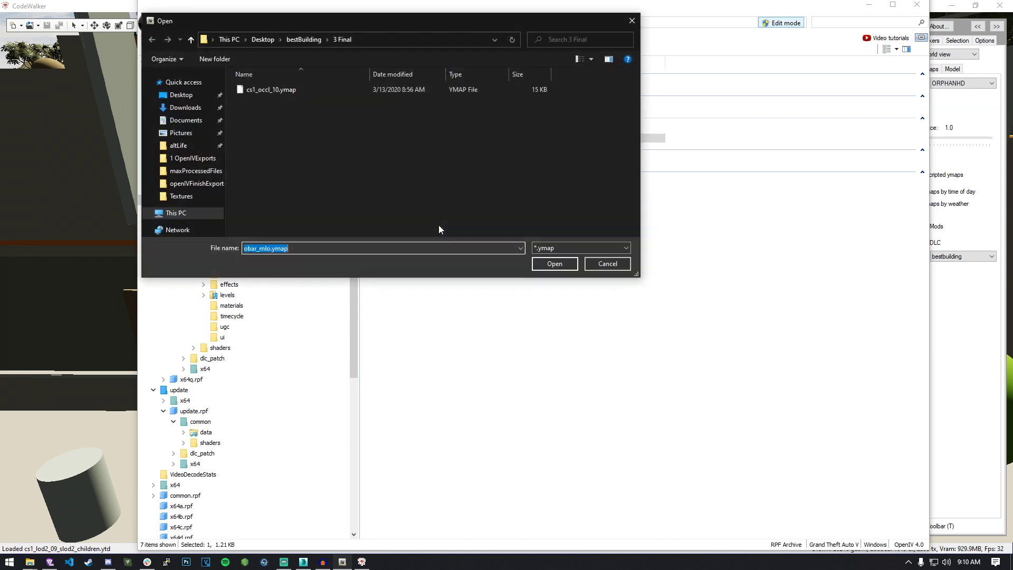
left_click(606, 259)
Rename paletobar_mlo.ymap in the bestbuilding object.rpf as bestbuilding_mlo.ymap
right_click(392, 139)
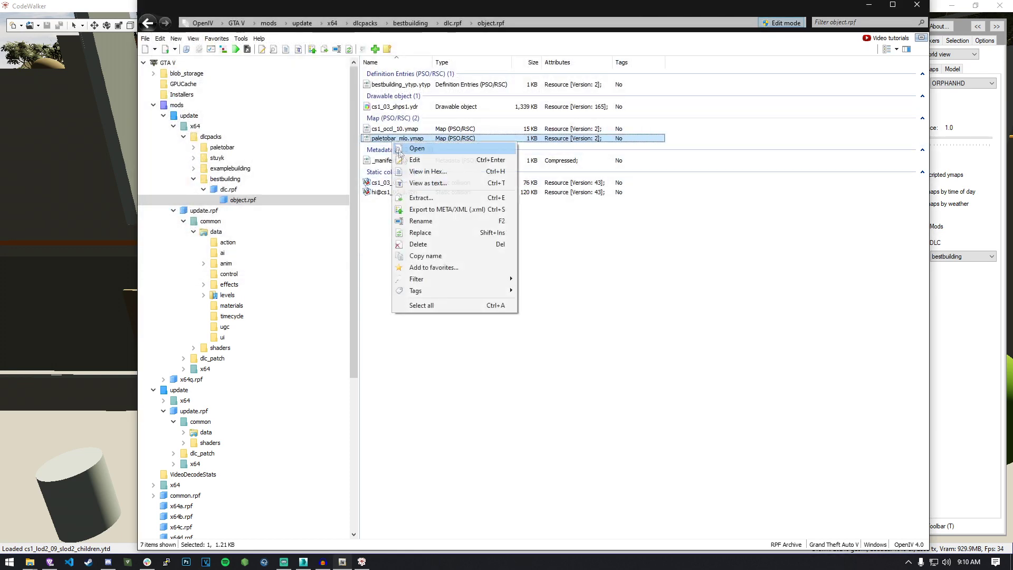
left_click(437, 222)
type("be")
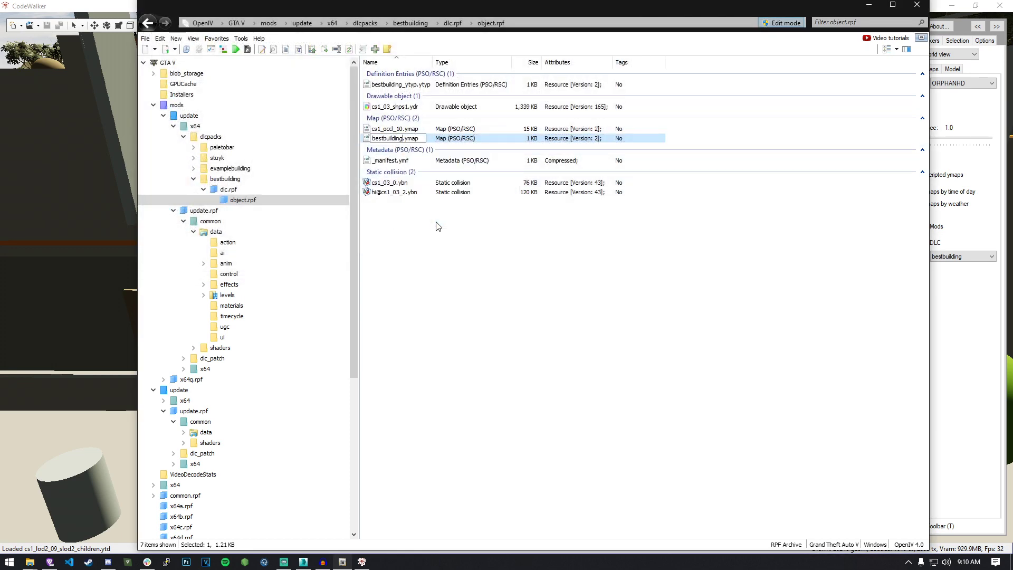
type("stbuilding_mlo")
key("Return")
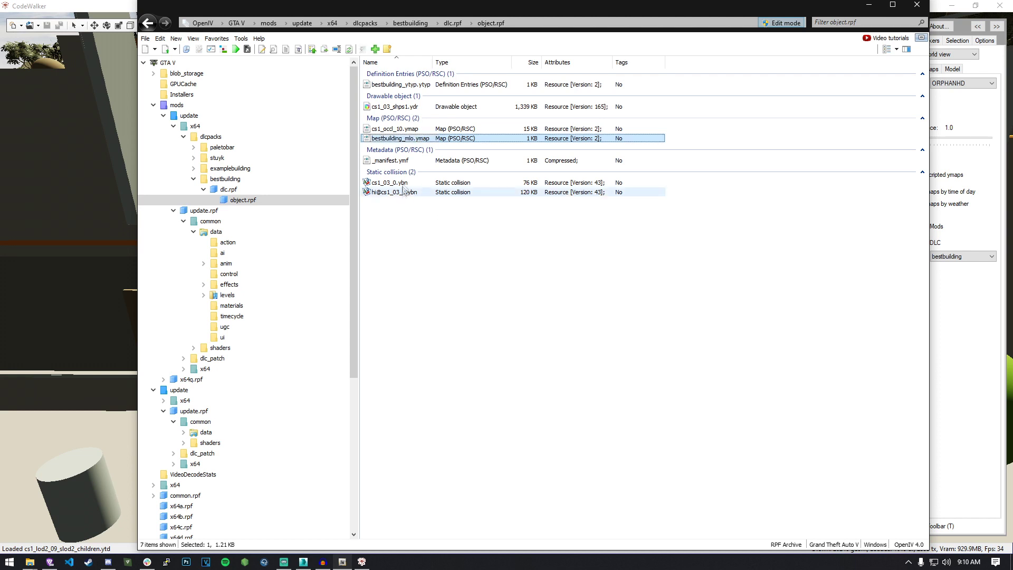
View _manifest.ymf and check its imapName and ytyp references for the old paletobar names
left_click(388, 160)
double_click(554, 161)
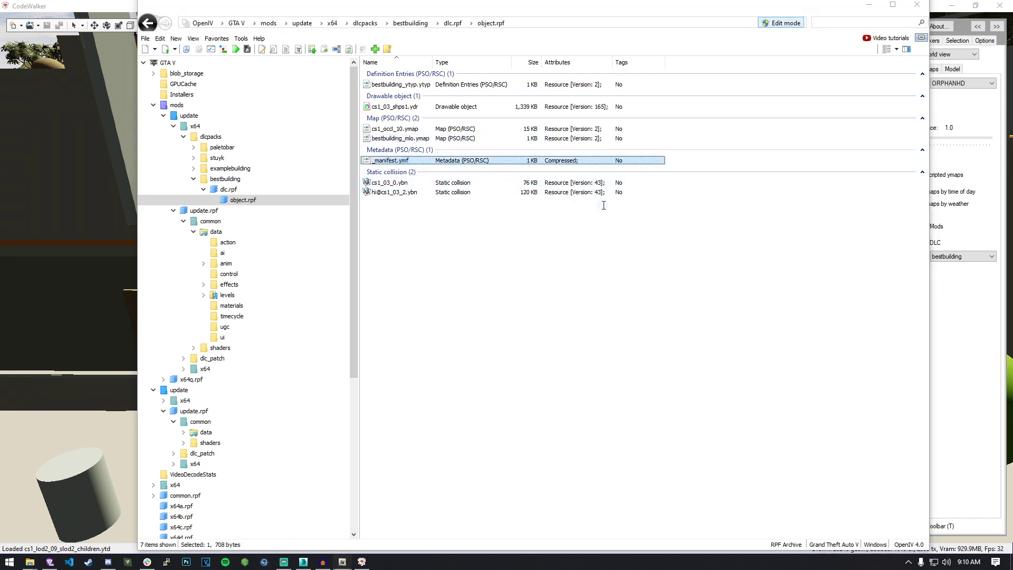
double_click(412, 181)
left_click(566, 164)
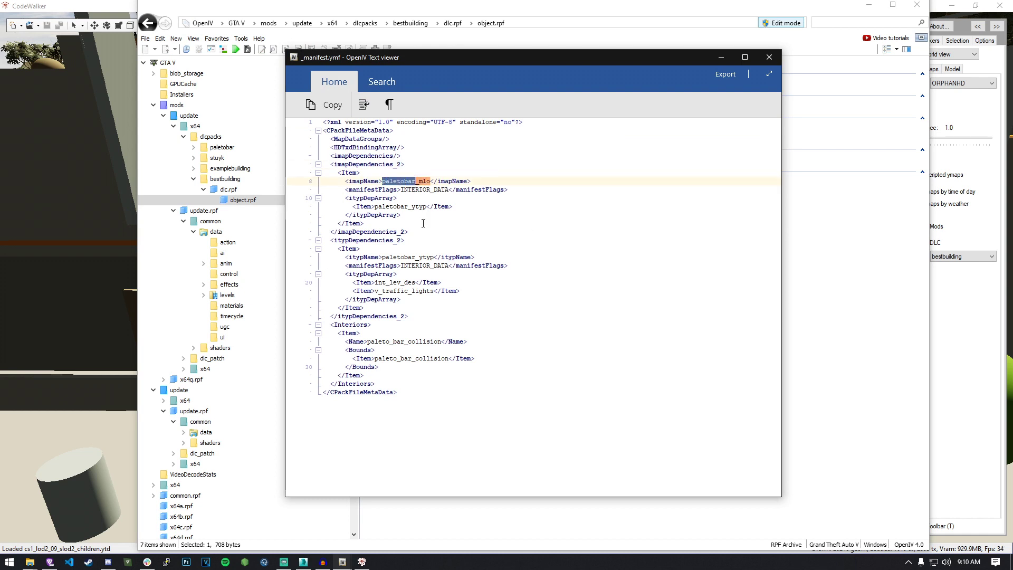
left_click(769, 58)
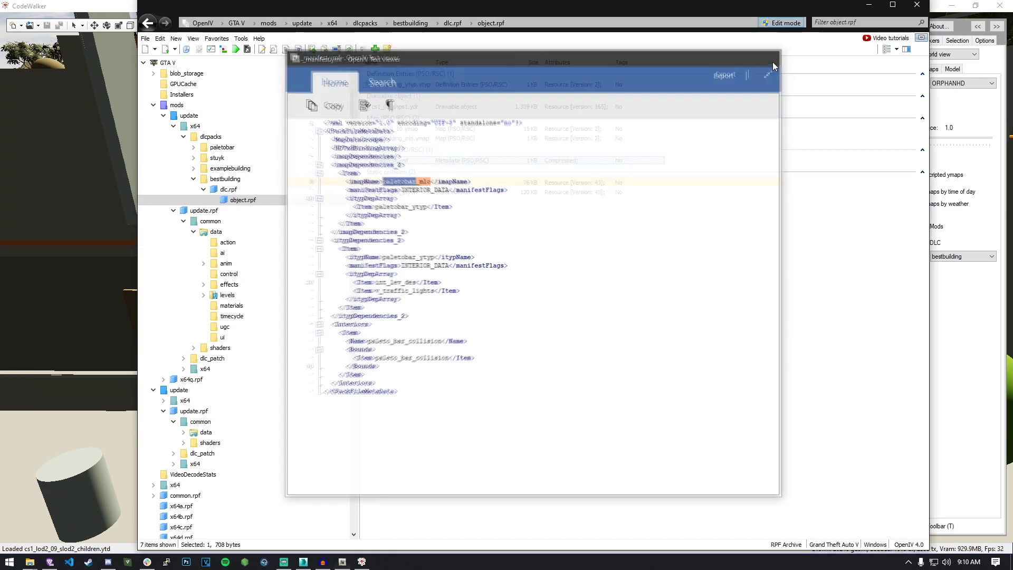
Open _manifest.ymf for editing and change its imapName to bestbuilding_mlo
left_click(399, 140)
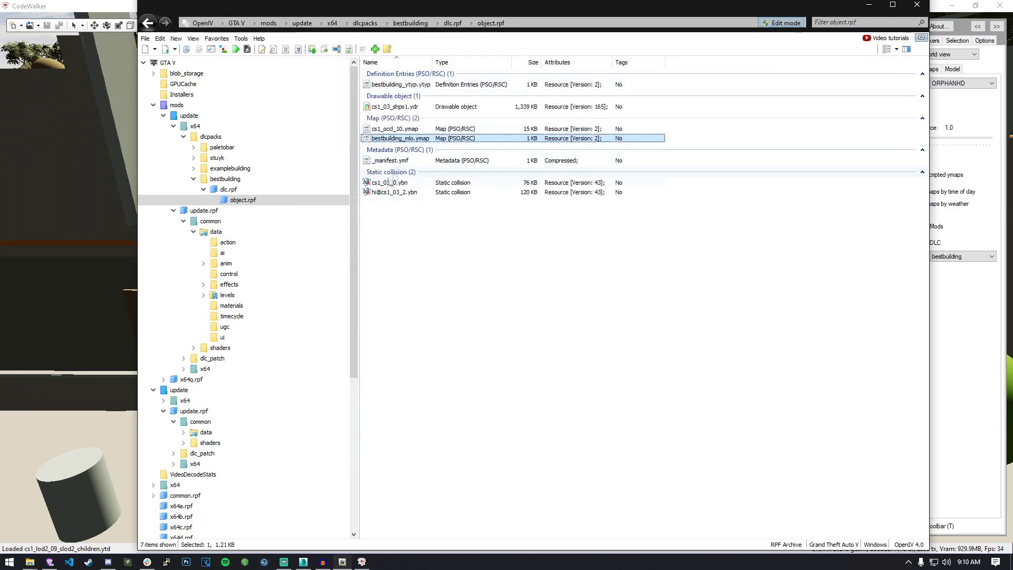
left_click(380, 161)
right_click(372, 161)
left_click(421, 190)
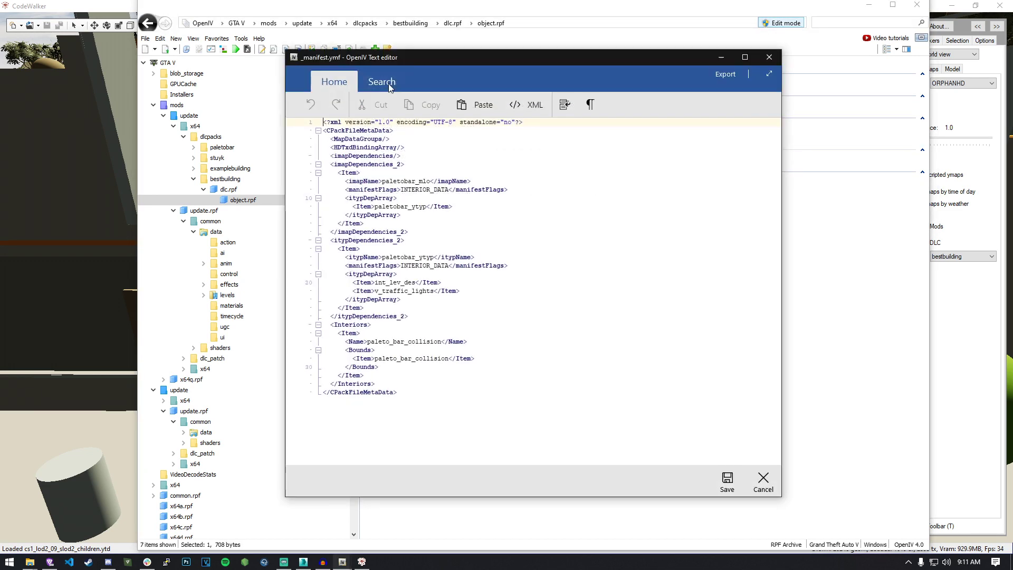
left_click_drag(441, 62, 521, 60)
left_click_drag(497, 180, 463, 180)
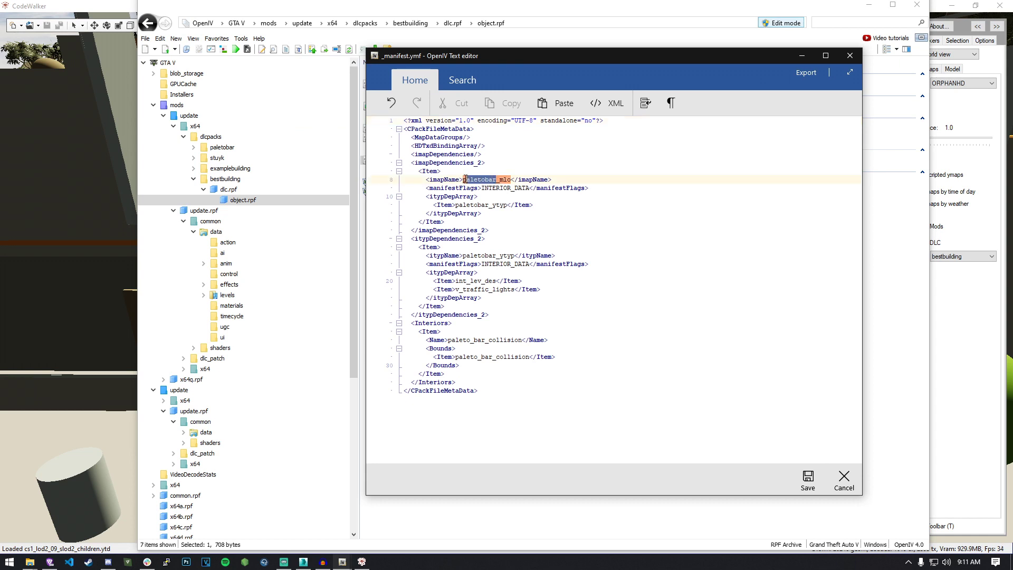
type("bestbuilding")
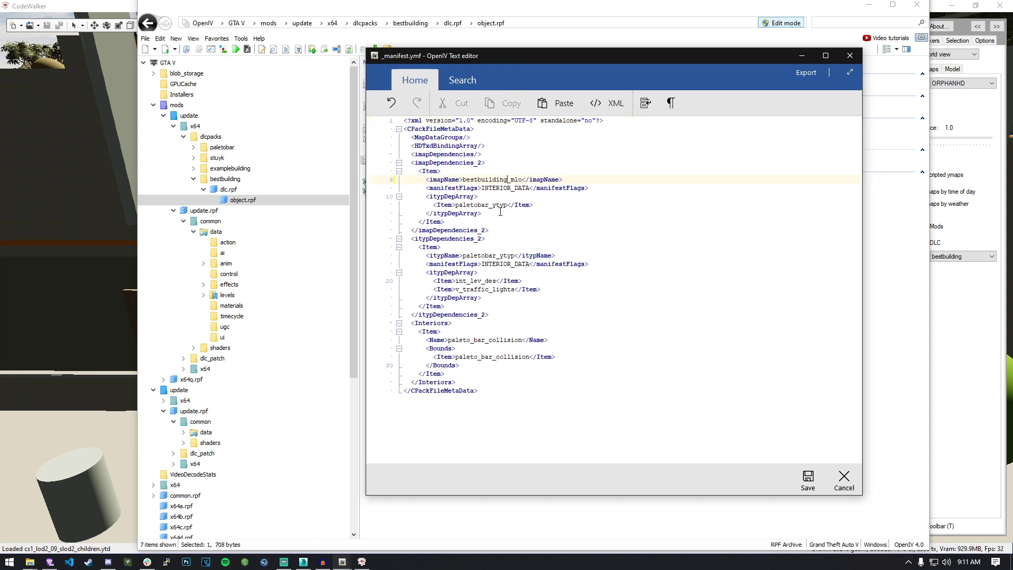
Set both the itypDepArray item under imapDependencies_2 and the itypName under itypDependencies_2 to bestbuilding_ytyp
left_click_drag(488, 204, 455, 204)
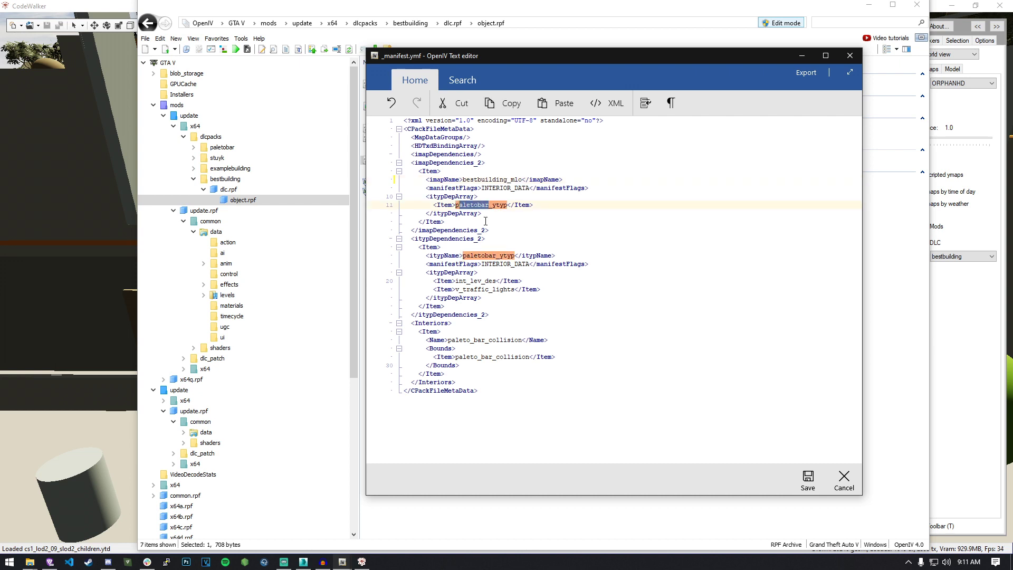
type("buildin")
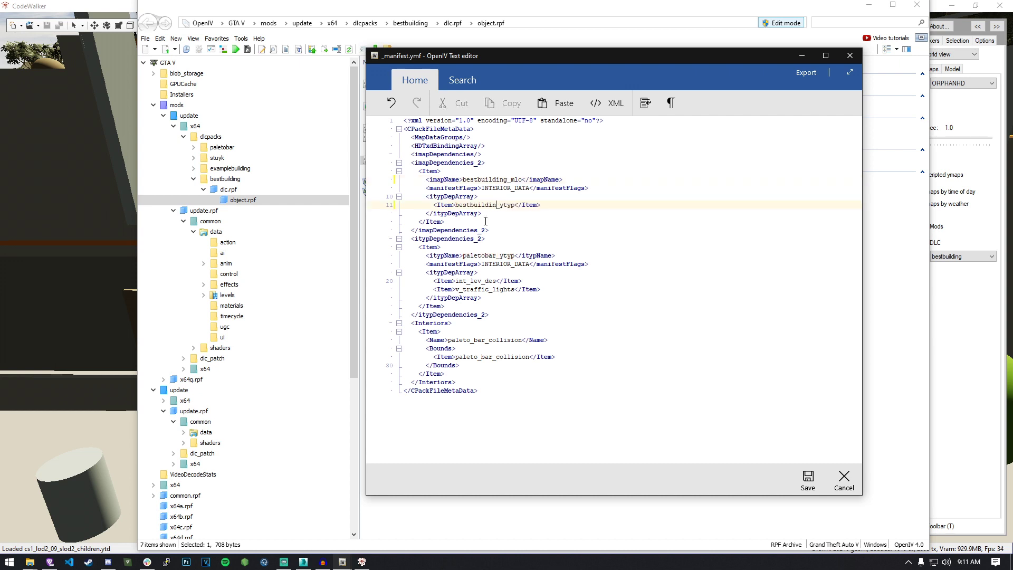
double_click(496, 205)
key("ctrl+c")
double_click(479, 255)
key("ctrl+v")
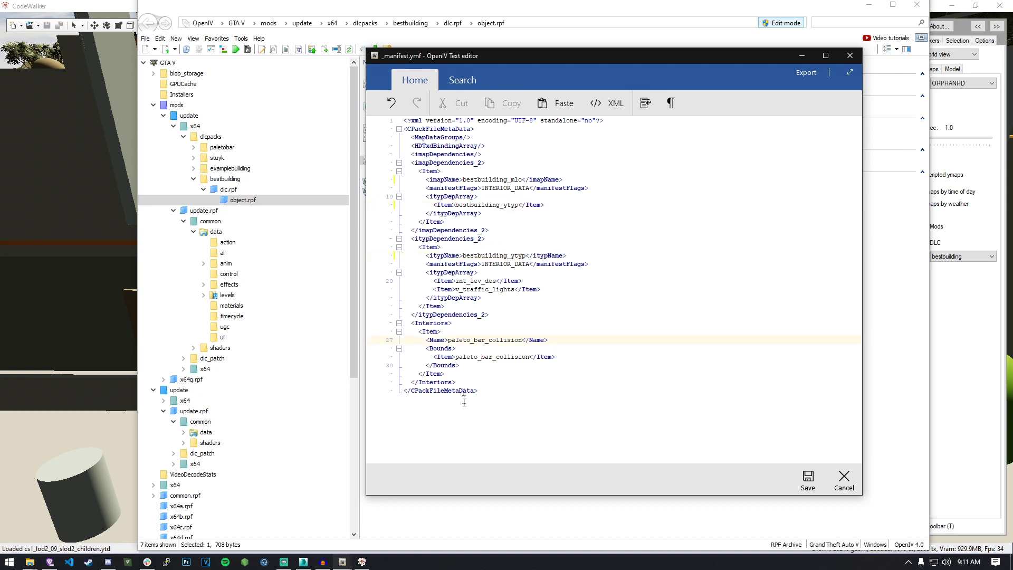
Review the collision entries in the manifest's Interiors section and save the edited _manifest.ymf
left_click_drag(411, 323, 529, 388)
left_click(464, 365)
left_click_drag(425, 340, 538, 388)
left_click(652, 392)
double_click(500, 341)
left_click(597, 373)
left_click(808, 479)
left_click(627, 347)
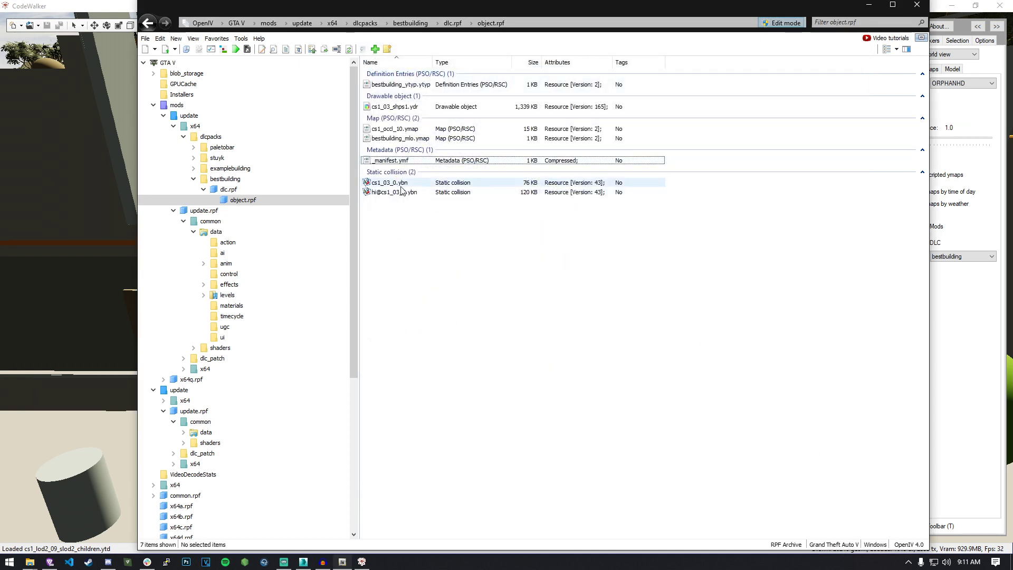
Turn off edit mode in OpenIV and switch back to the CodeWalker world view
left_click(782, 22)
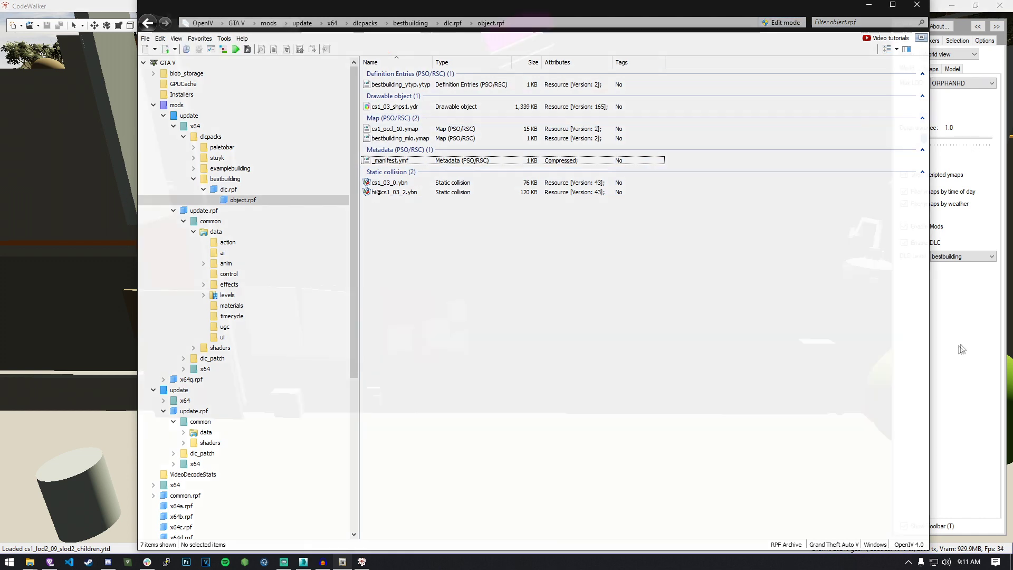
left_click(939, 364)
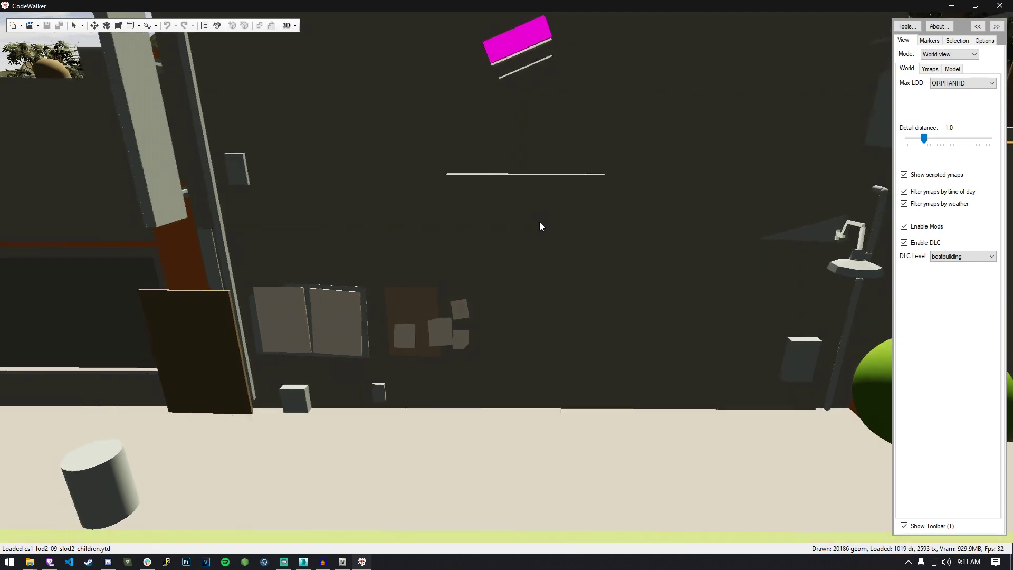
Set the world view's selection mode to Entity
left_click(940, 55)
left_click(928, 41)
left_click(956, 40)
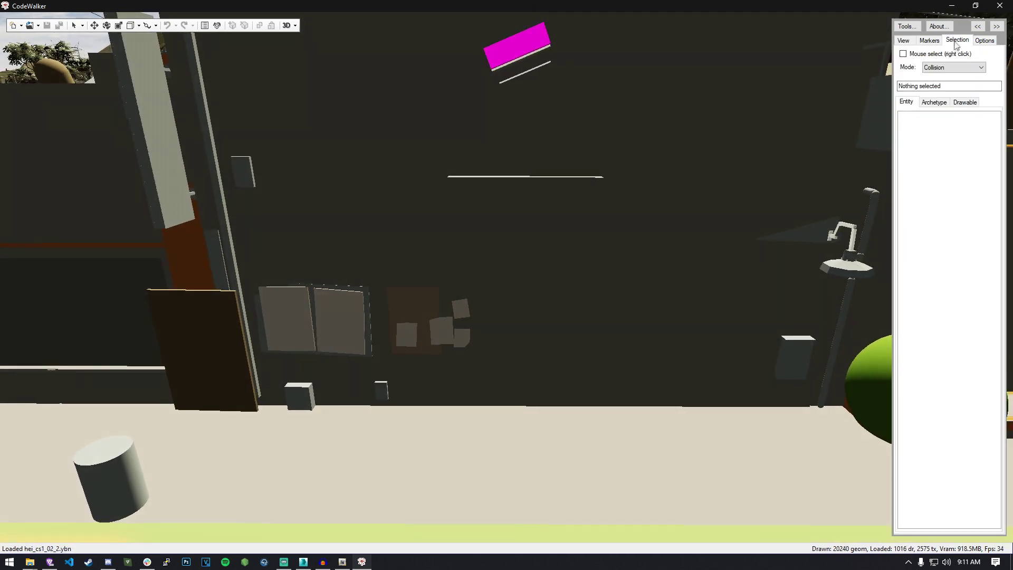
left_click(944, 67)
left_click(944, 68)
left_click(944, 67)
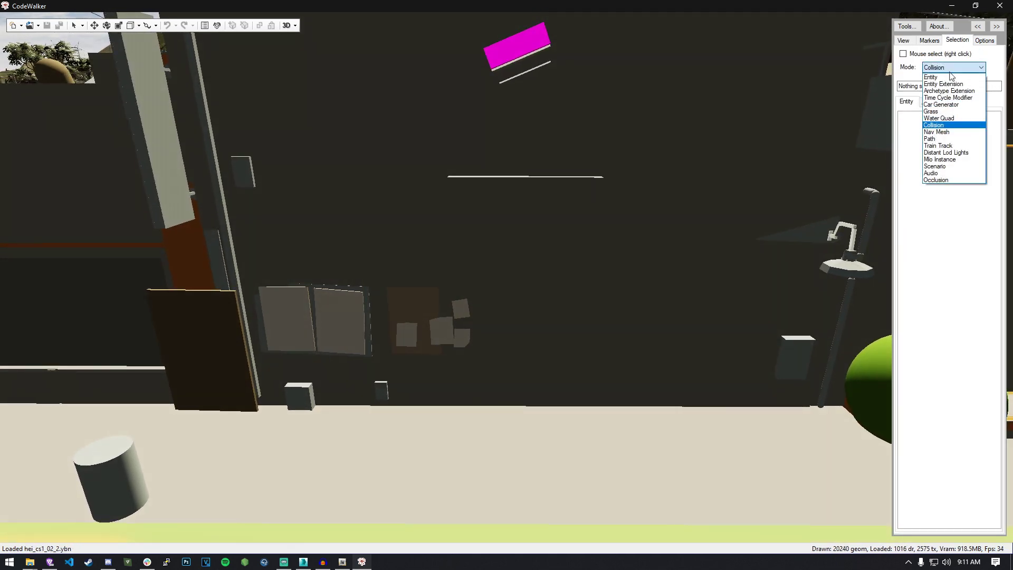
left_click(944, 77)
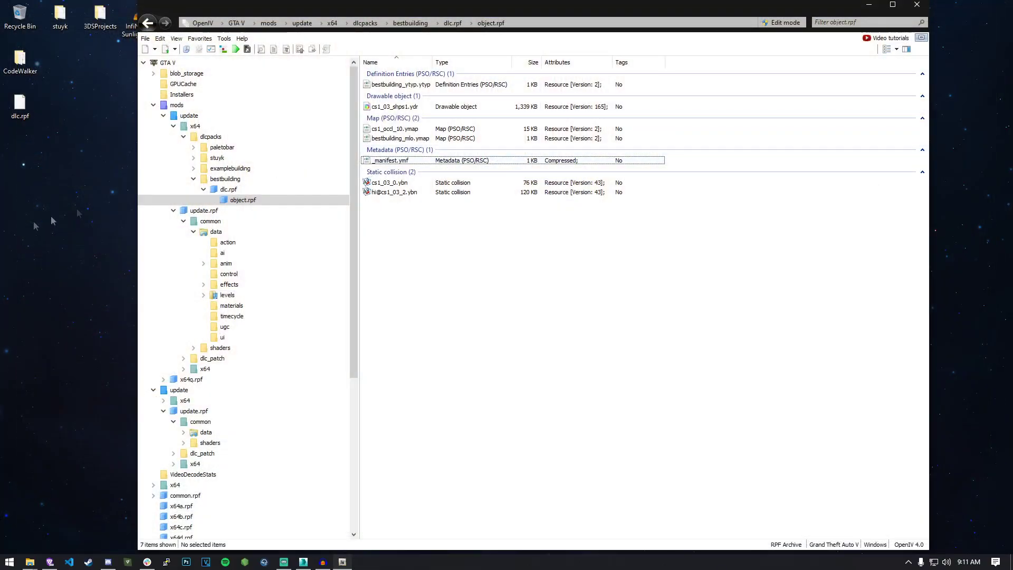
Minimize OpenIV and relaunch CodeWalker by running CodeWalker.exe from the CodeWalker folder on the desktop
left_click(868, 9)
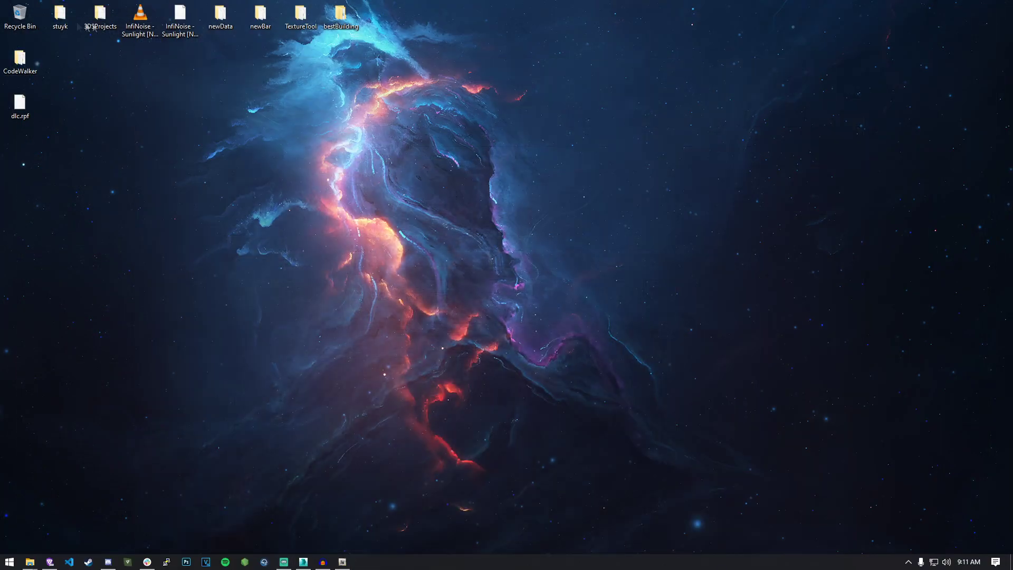
double_click(20, 59)
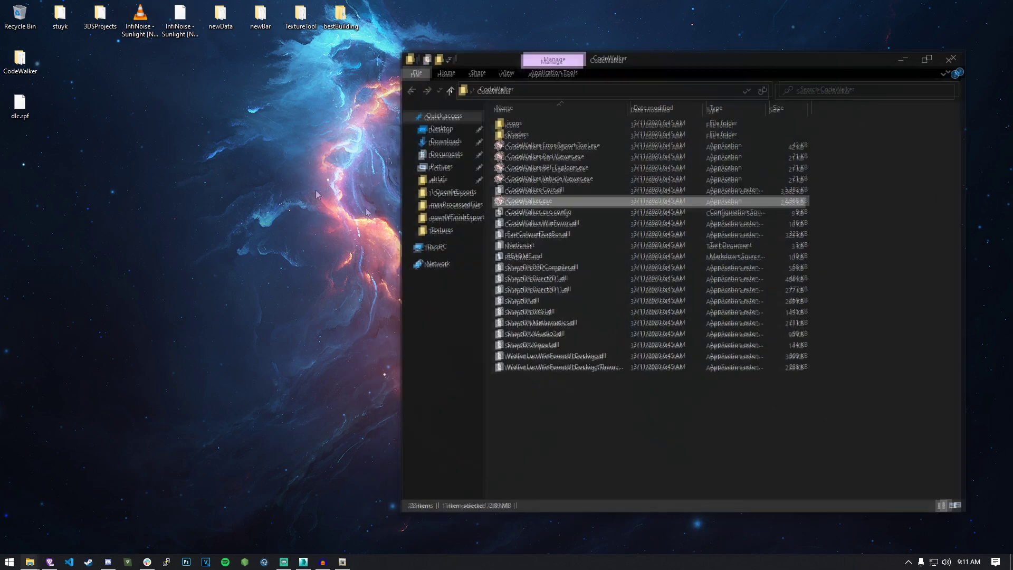
left_click(527, 204)
double_click(527, 203)
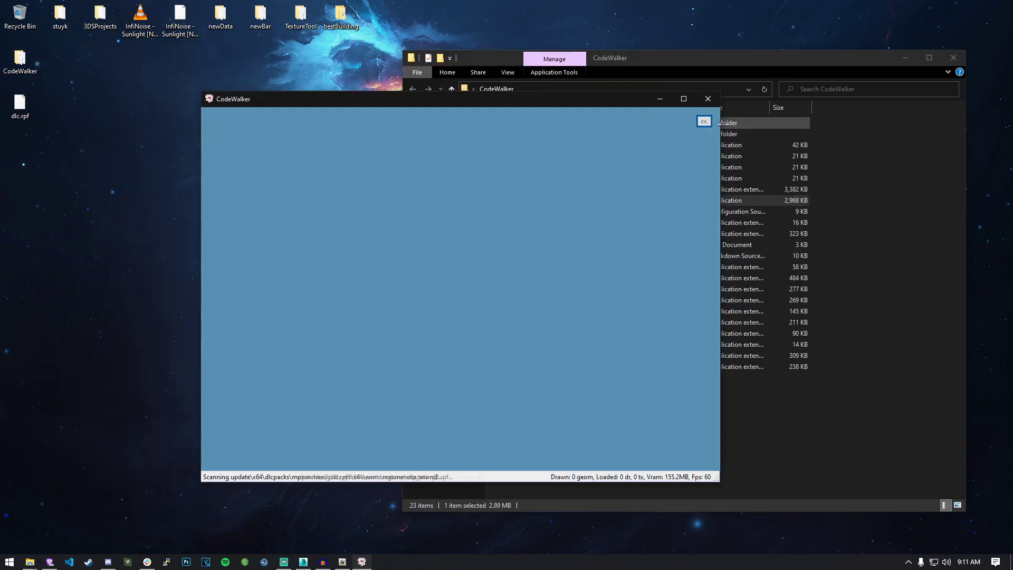
Show the world view's options panel and toolbar, and maximize the CodeWalker window
left_click(703, 121)
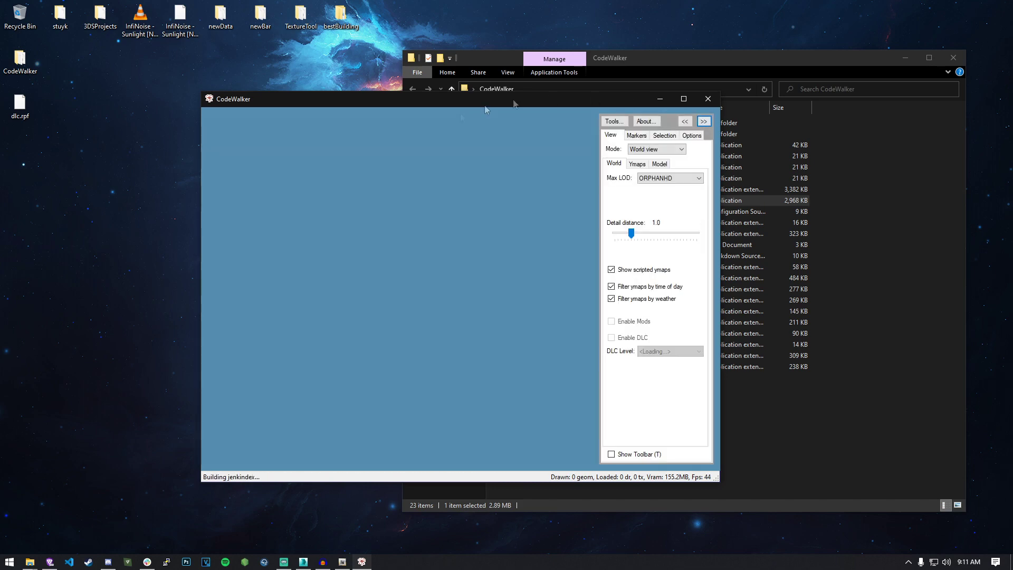
key("t")
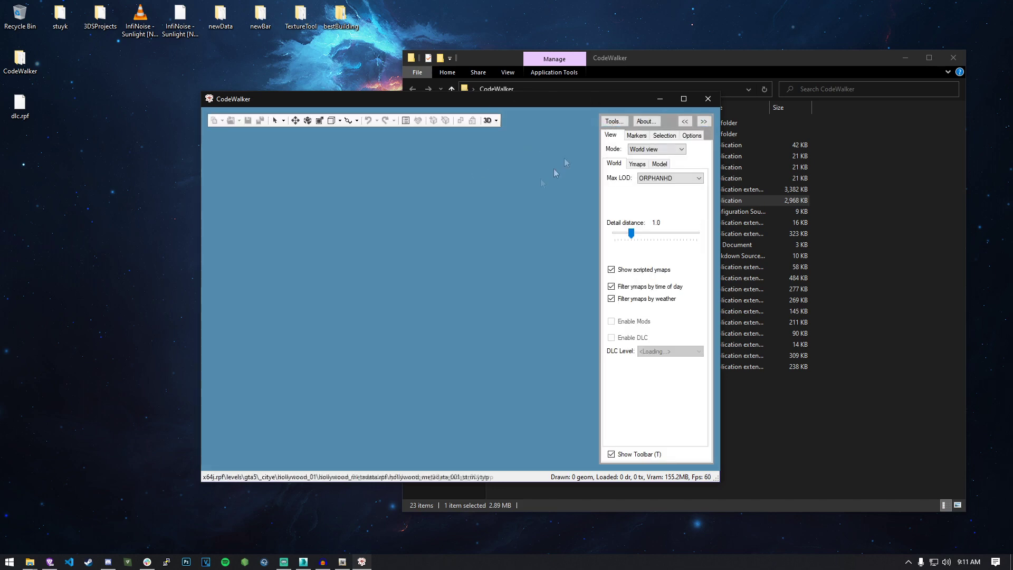
left_click(684, 99)
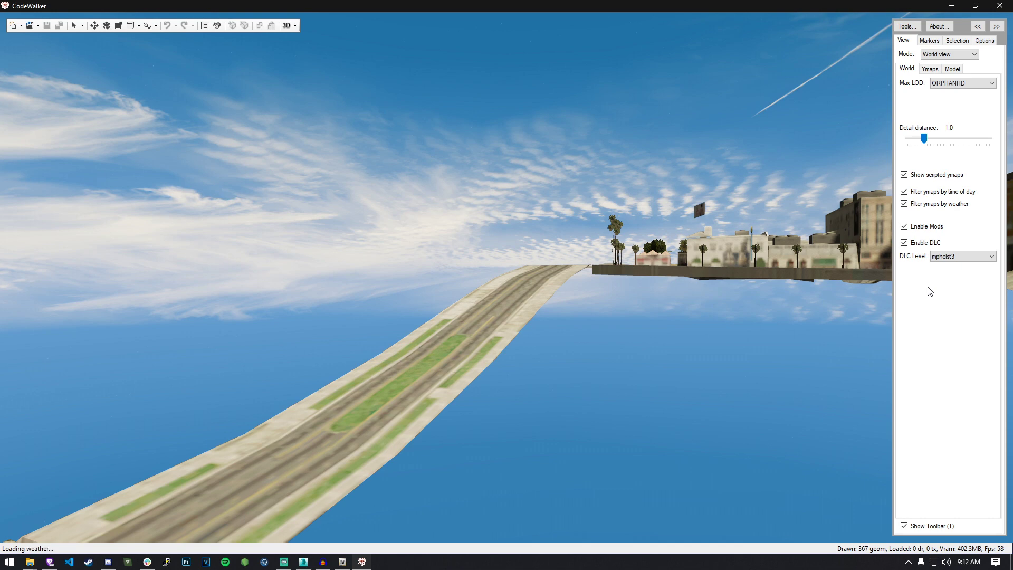
Set the DLC level to bestbuilding and move through the world to a close view of the yellow storefront
left_click(961, 256)
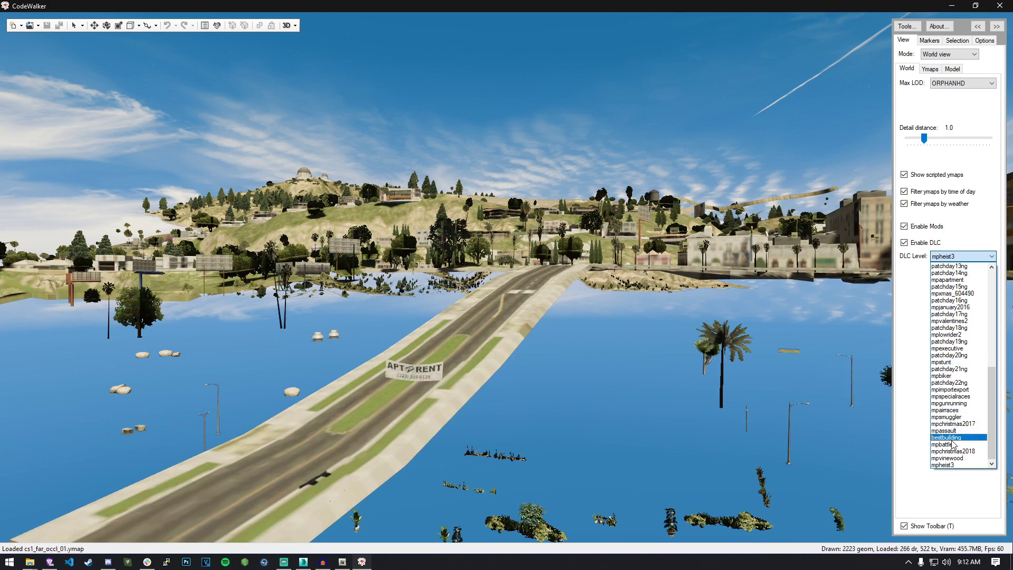
left_click(945, 438)
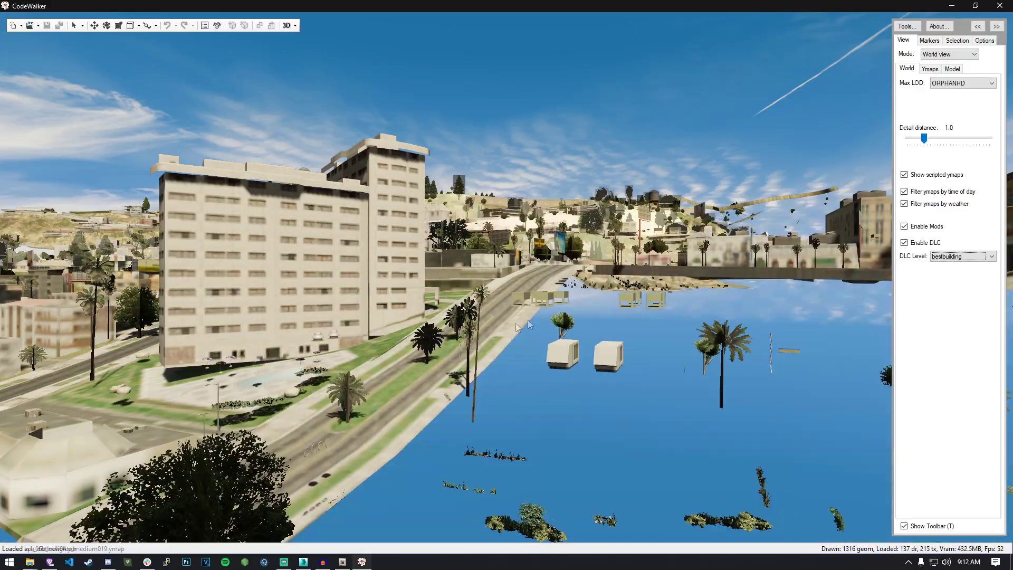
key("w")
left_click_drag(542, 352, 652, 405)
left_click(950, 53)
left_click(942, 59)
scroll(516, 287, "down", 10)
scroll(528, 286, "up", 10)
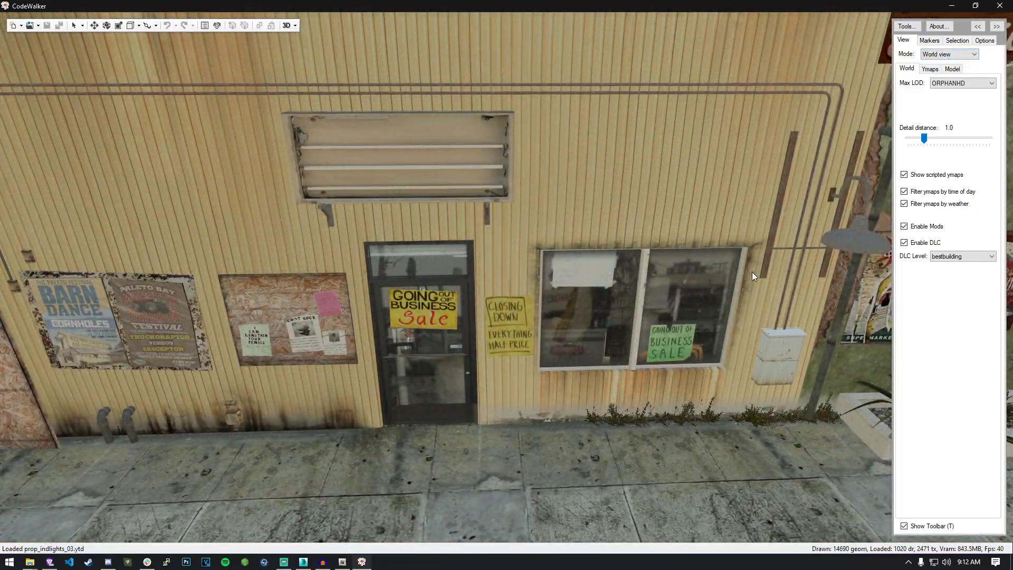
Compare the storefront by switching the DLC level to mpassault and back to bestbuilding
left_click(962, 256)
left_click(957, 435)
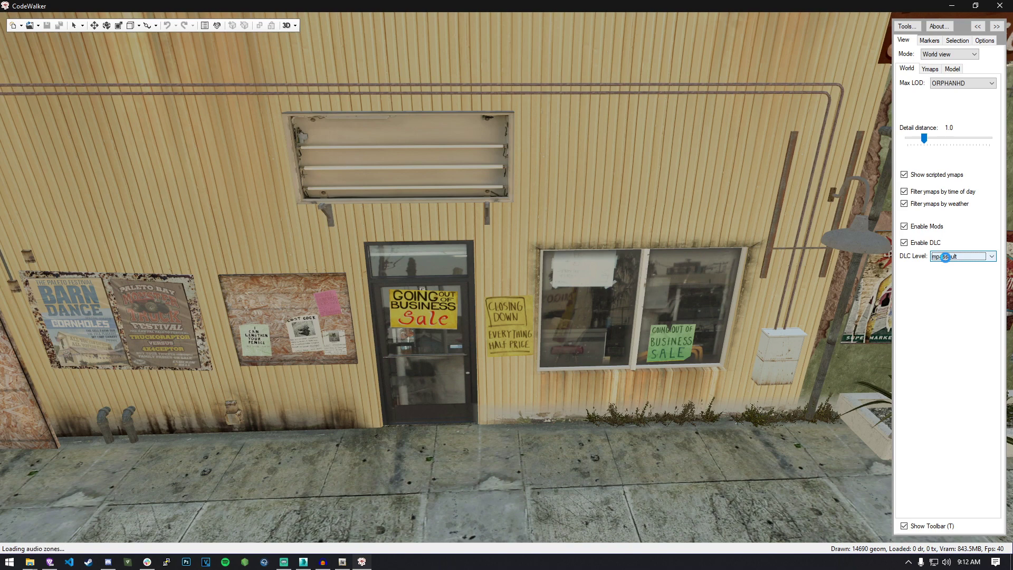
left_click(945, 257)
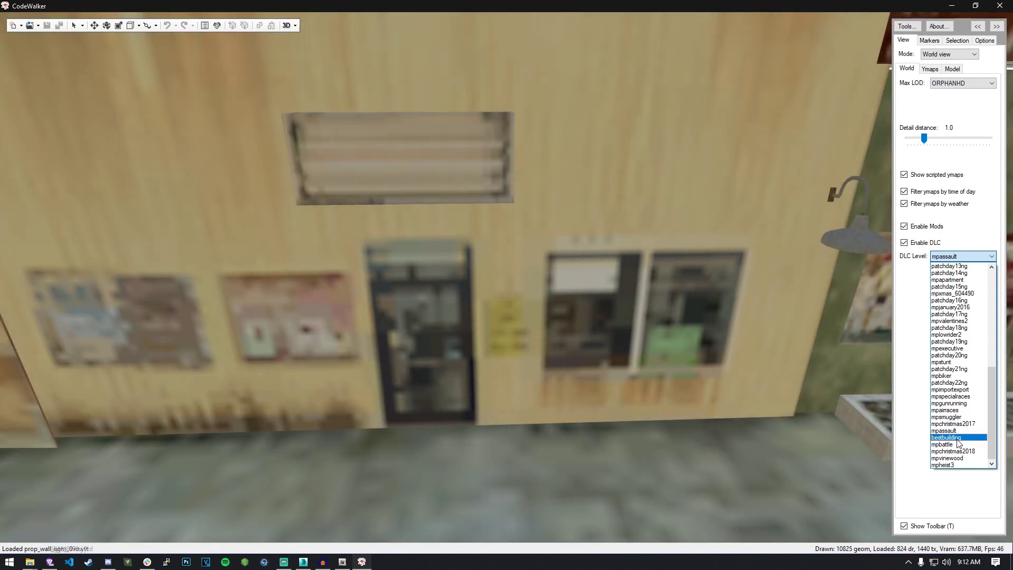
left_click(957, 438)
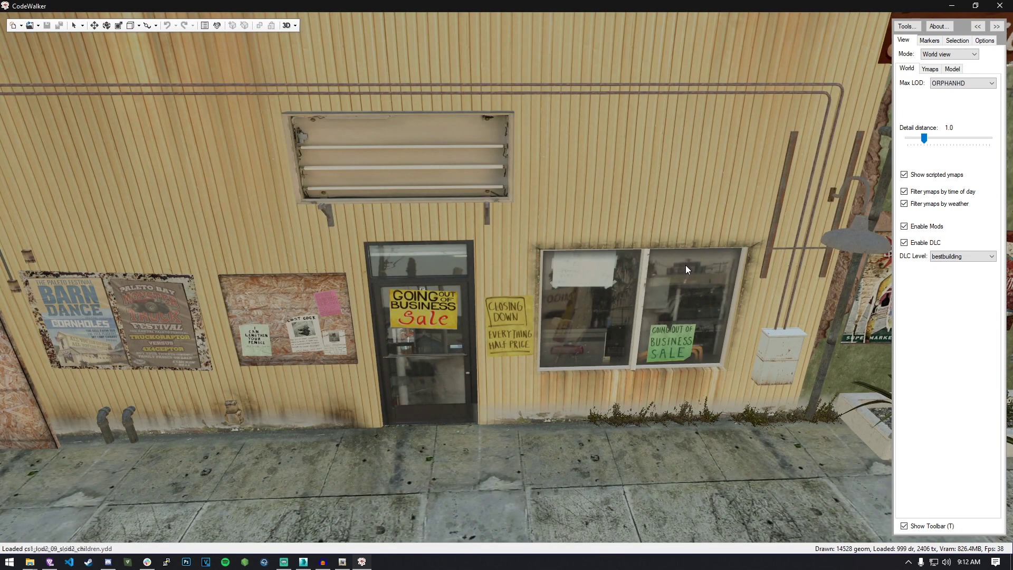
left_click(929, 68)
left_click(906, 68)
left_click(952, 69)
left_click(951, 5)
left_click(628, 406)
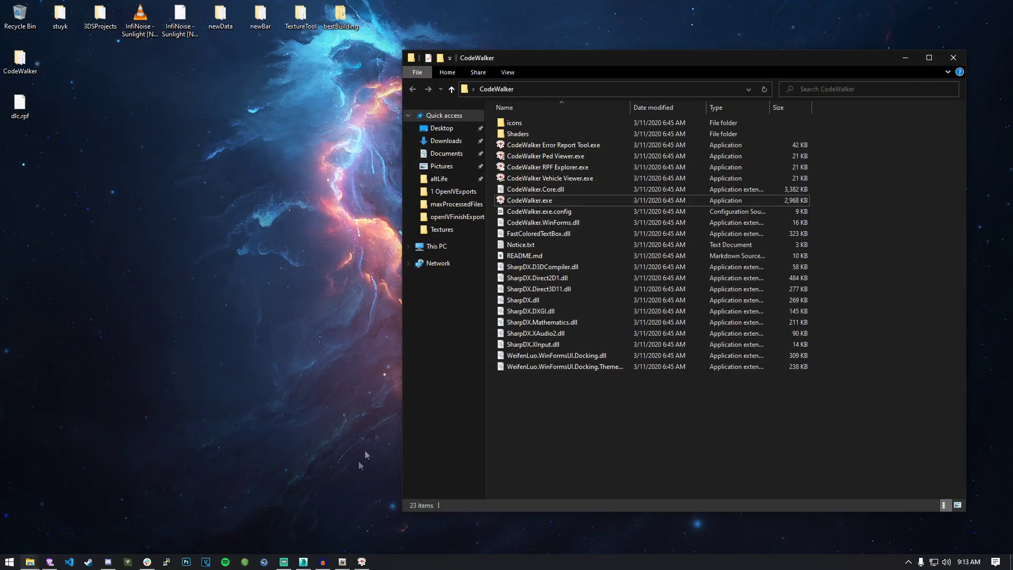
left_click(342, 561)
left_click_drag(407, 215, 386, 182)
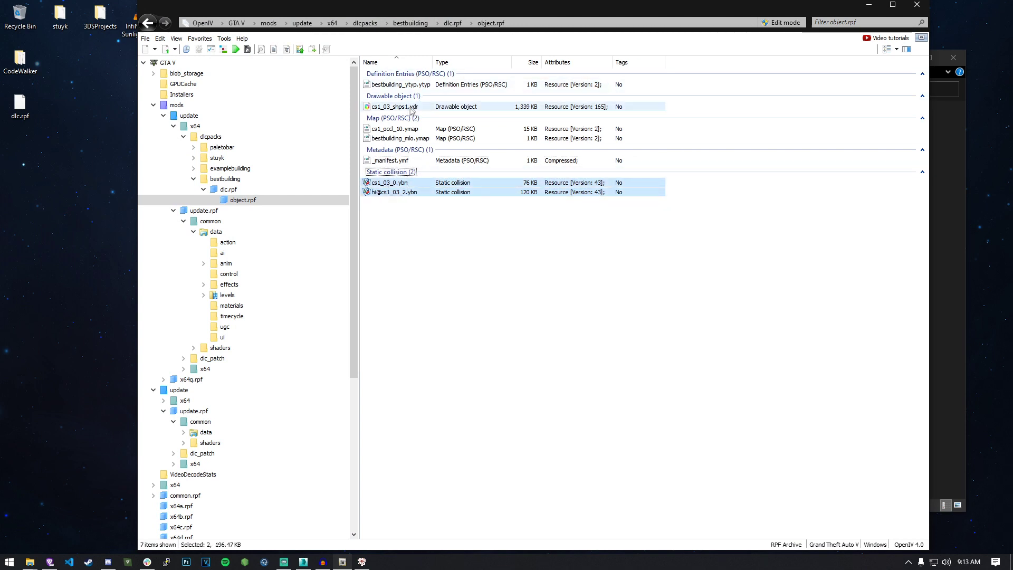
left_click_drag(433, 230, 397, 182)
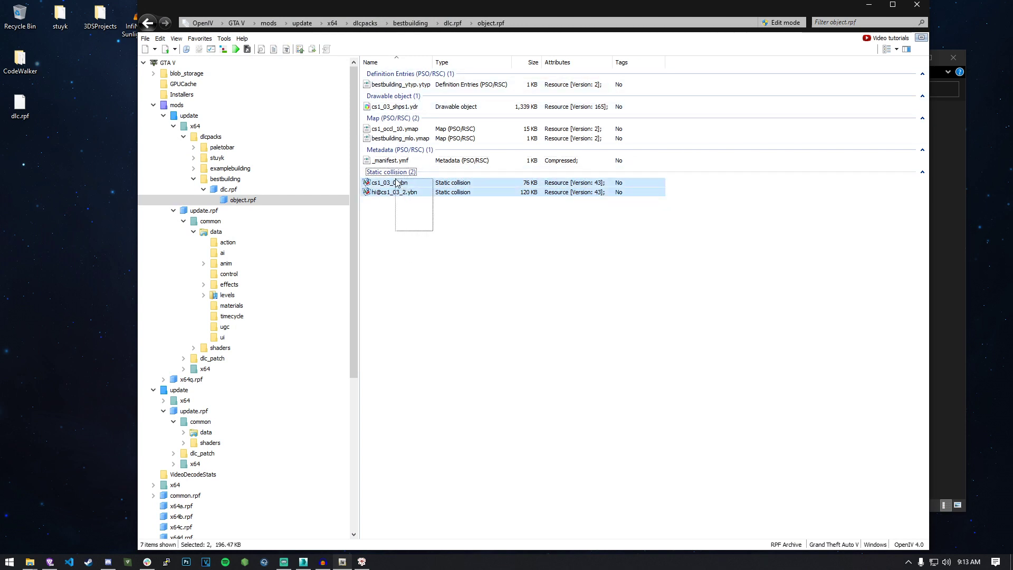
left_click(393, 128, "ctrl")
left_click(448, 107, "ctrl")
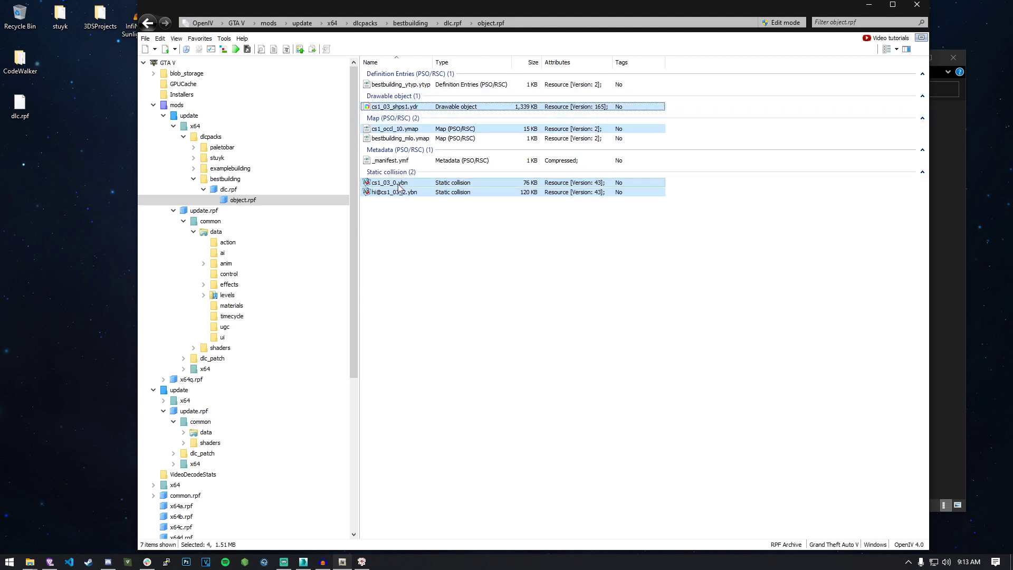
Switch to the examplebuilding stream folder in File Explorer and go up to the altLife resources folder
left_click(33, 563)
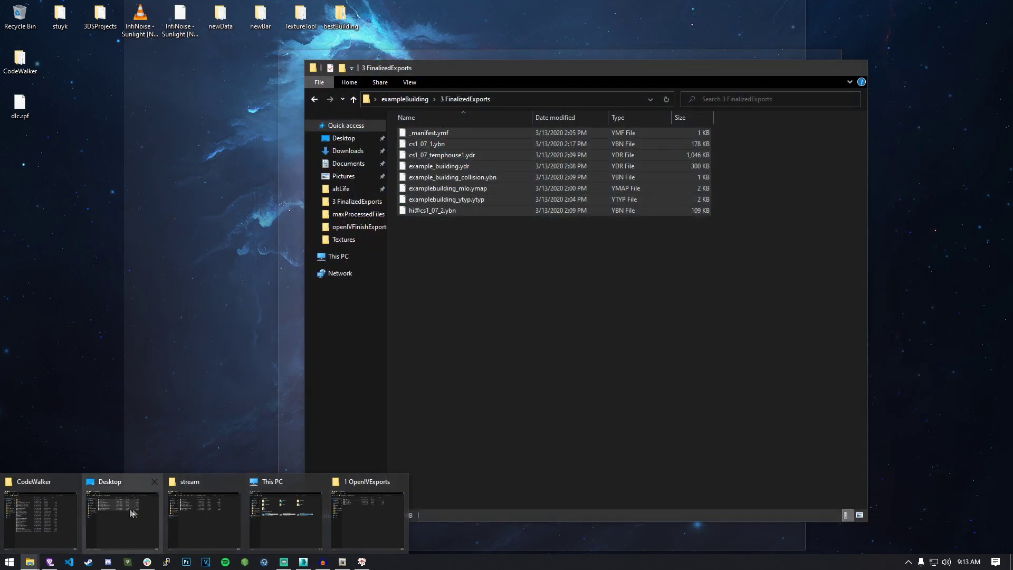
left_click(211, 507)
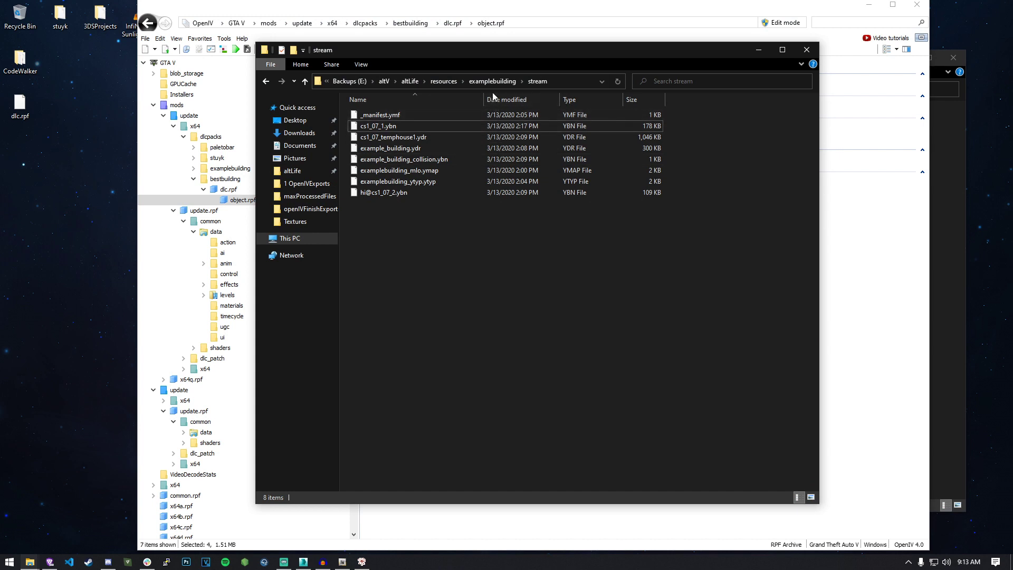
key("alt+Up")
key("alt+Up")
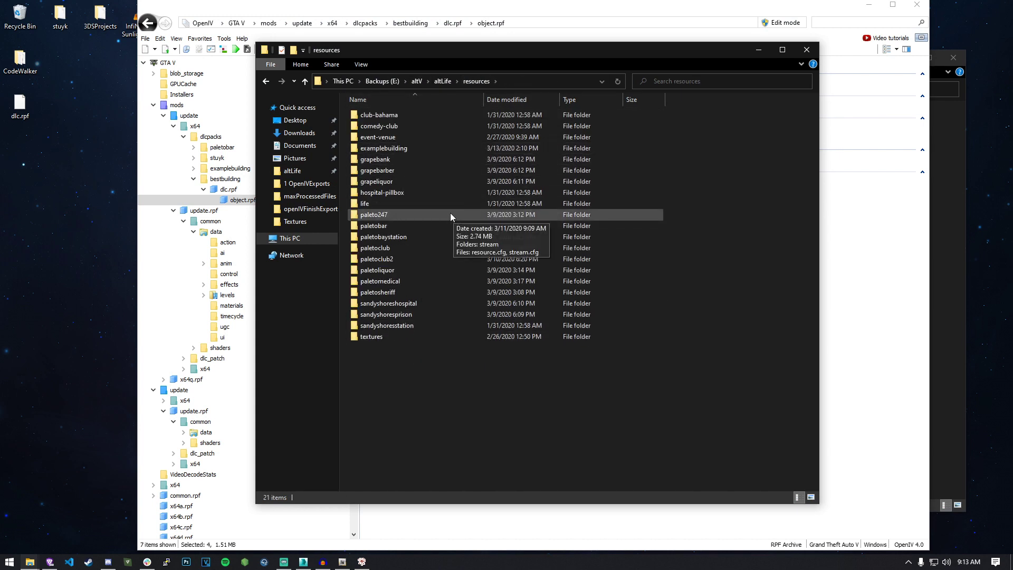
Duplicate the examplebuilding folder within resources and delete the original folder
left_click(381, 151)
left_click_drag(381, 152, 423, 369, "ctrl")
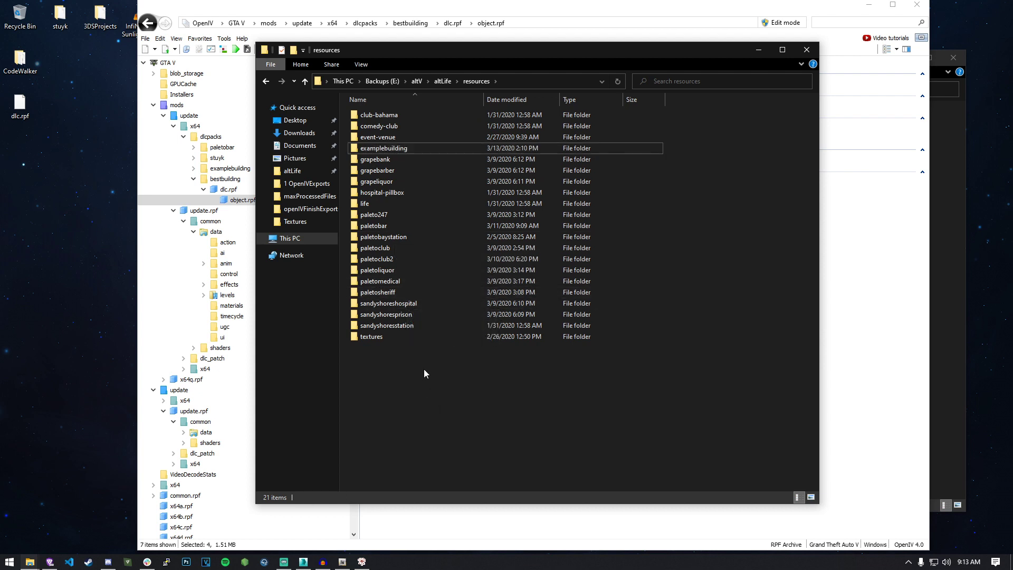
left_click(397, 149)
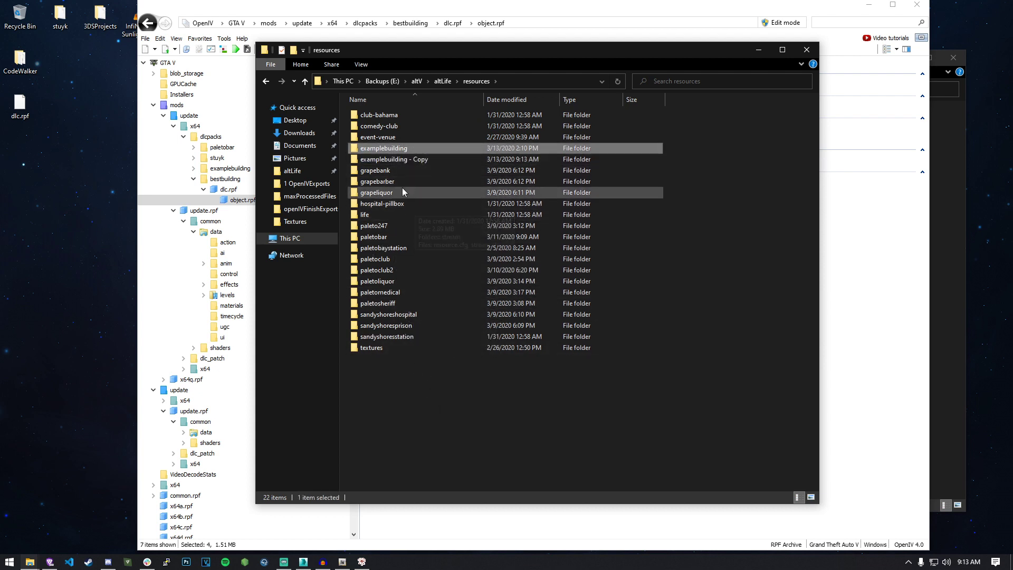
key("Delete")
Rename the copied examplebuilding folder as bestbuilding
right_click(396, 148)
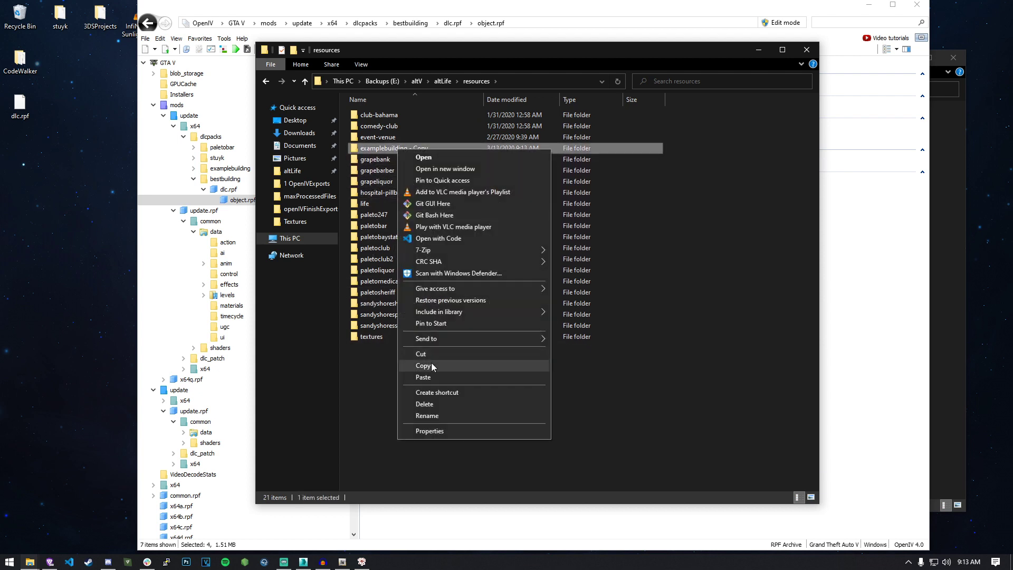
left_click(435, 417)
type("betsBuilding")
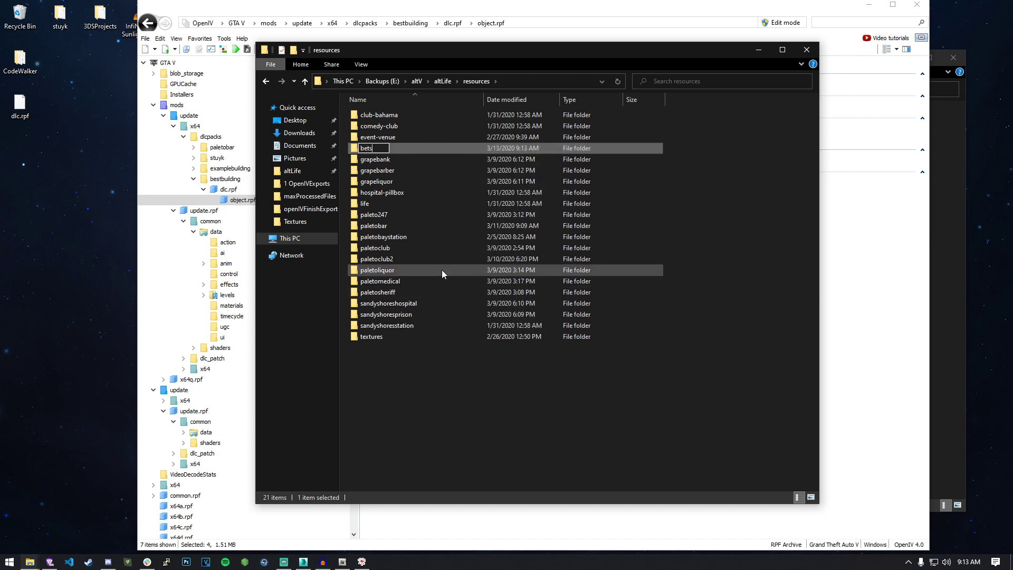
key("BackSpace")
key("BackSpace")
key("BackSpace")
key("BackSpace")
key("BackSpace")
key("BackSpace")
key("BackSpace")
key("BackSpace")
key("BackSpace")
key("BackSpace")
type("stBuildi")
key("BackSpace")
key("BackSpace")
key("BackSpace")
key("BackSpace")
key("BackSpace")
key("BackSpace")
type("building")
key("Return")
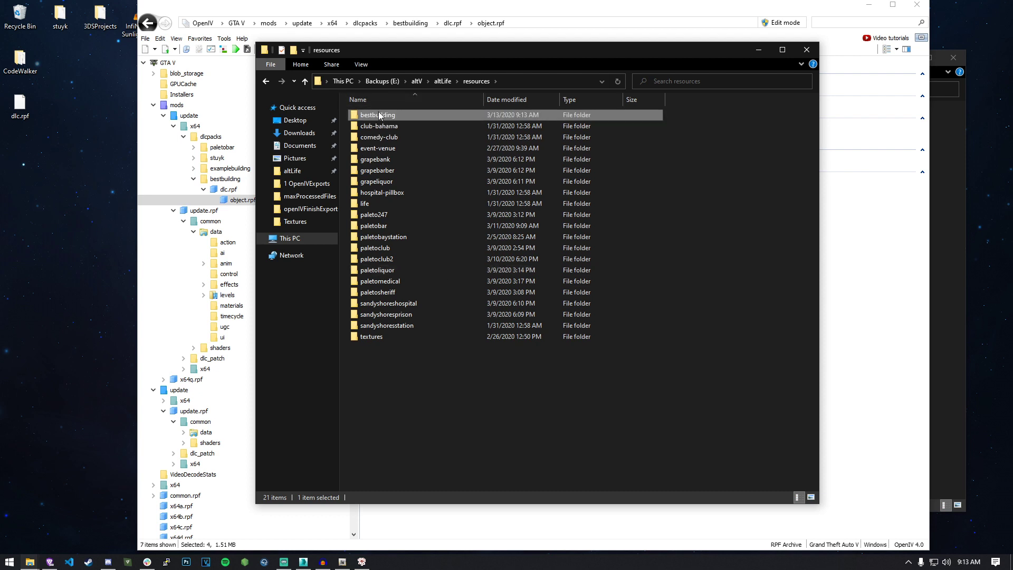
Open the stream folder inside bestbuilding and move its window aside
double_click(441, 114)
double_click(443, 115)
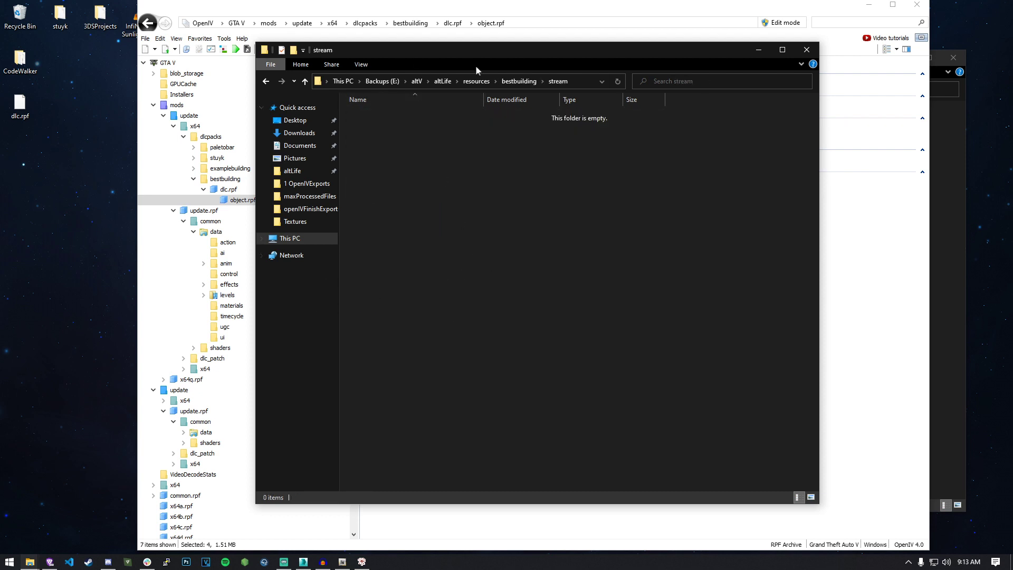
left_click_drag(521, 53, 369, 59)
Extract the four selected OpenIV files into altLife\resources\bestbuilding\stream and minimize OpenIV
left_click_drag(543, 181, 539, 163)
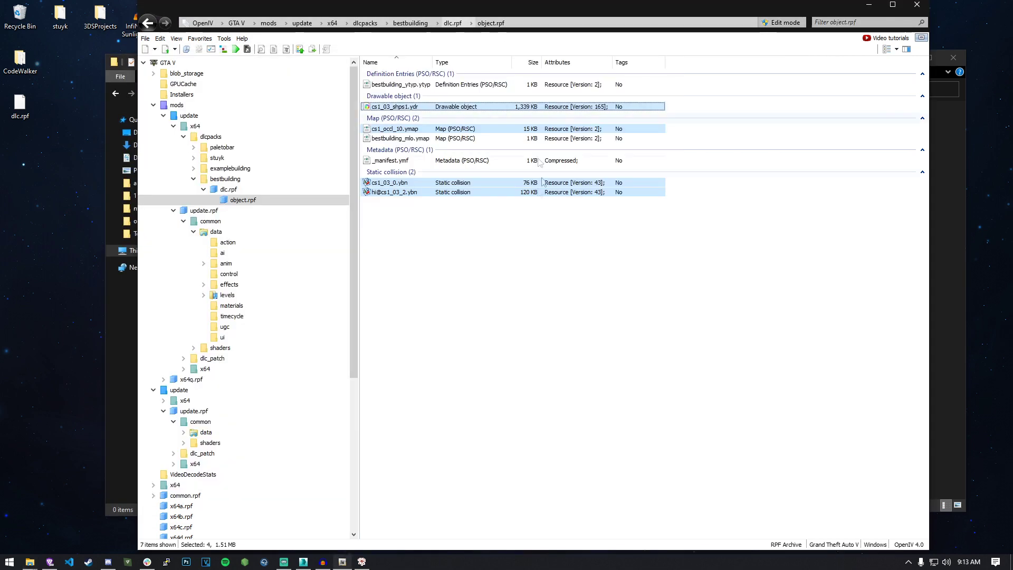
right_click(399, 190)
left_click(438, 228)
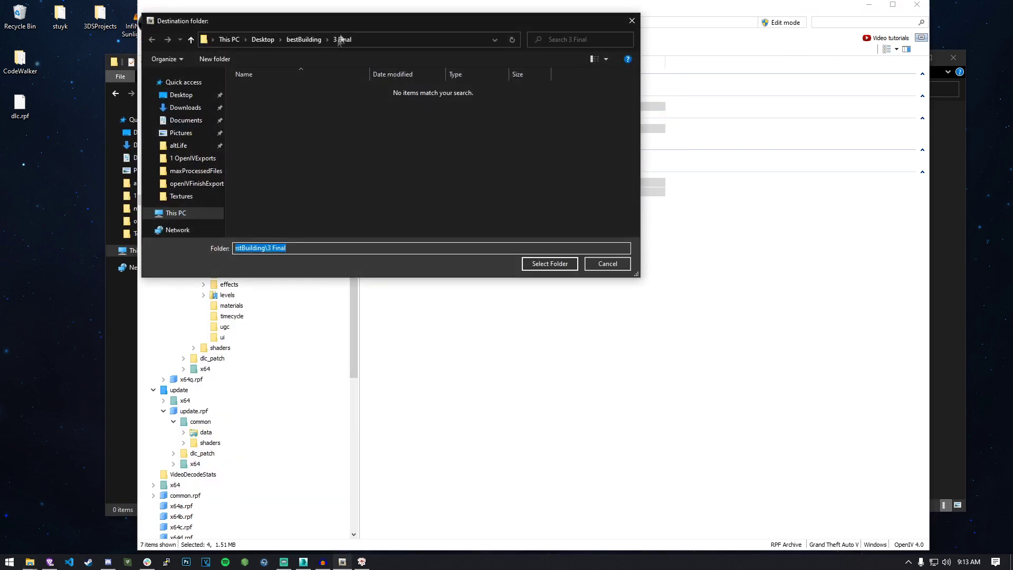
left_click_drag(339, 23, 525, 92)
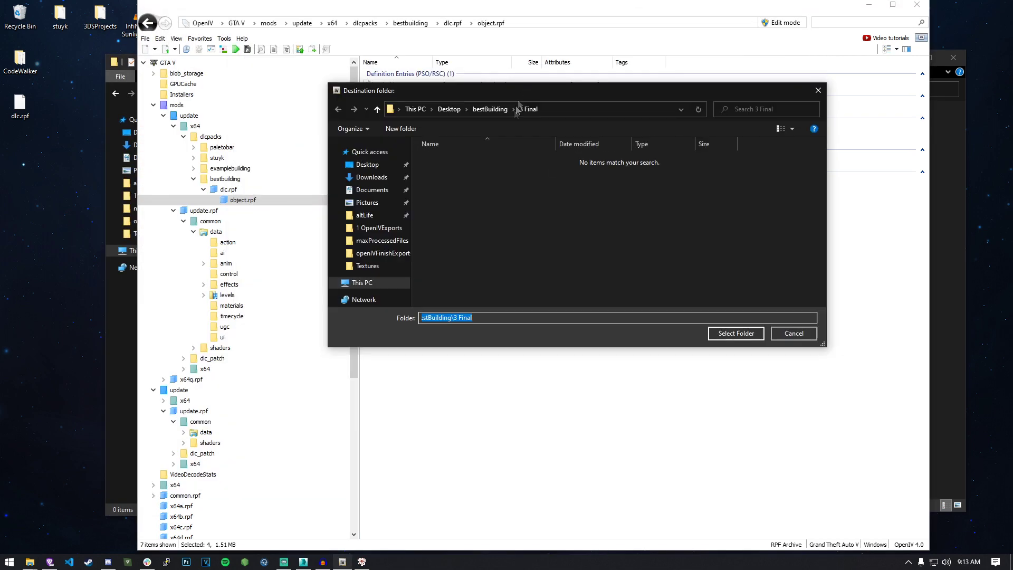
left_click(366, 217)
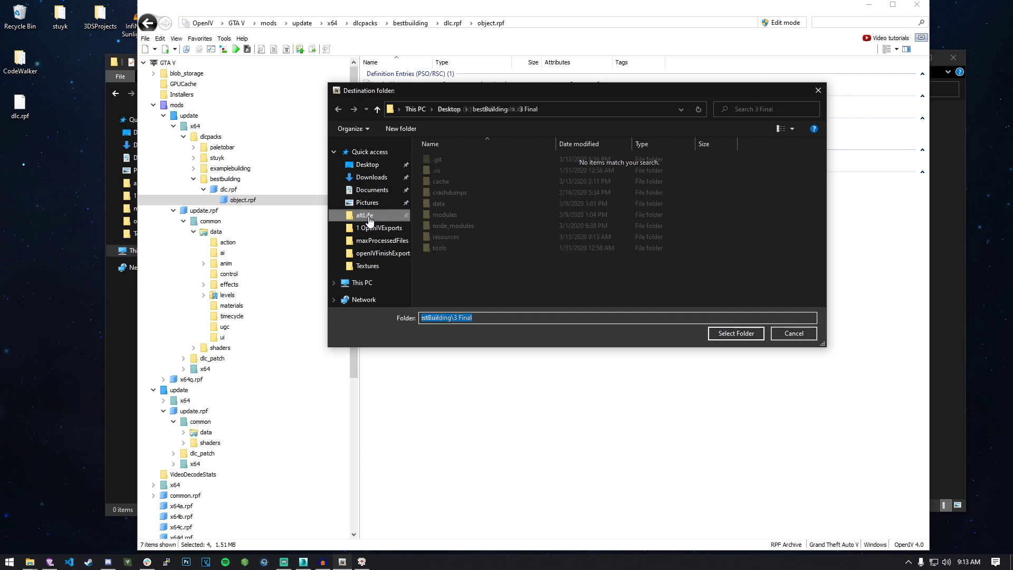
double_click(455, 240)
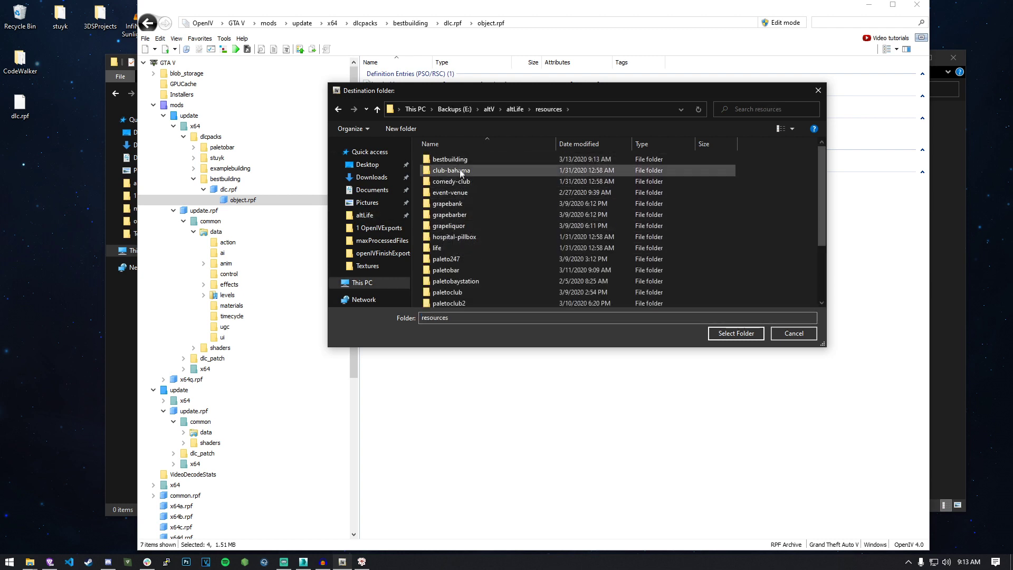
double_click(457, 160)
double_click(457, 160)
left_click(736, 333)
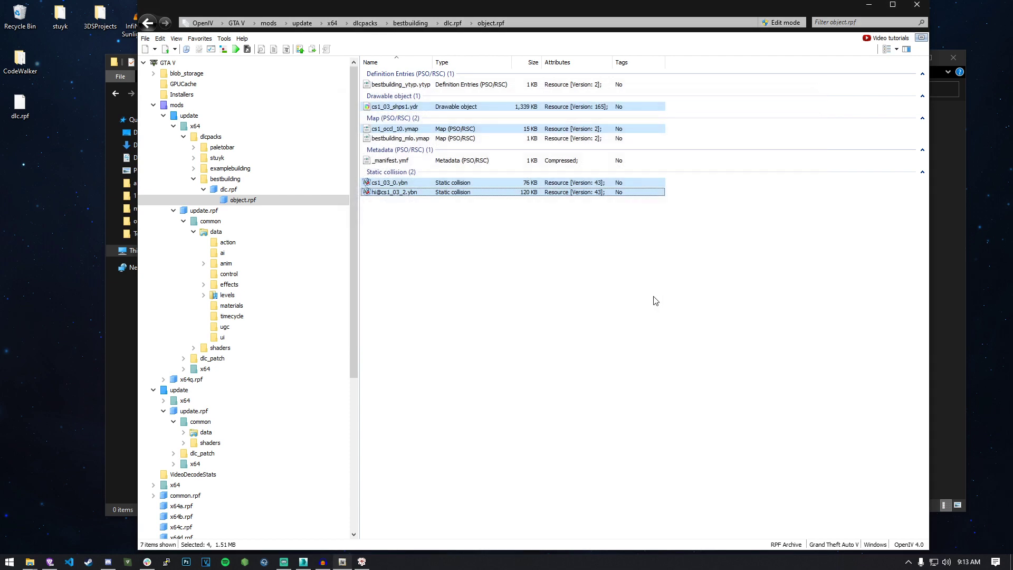
left_click(652, 296)
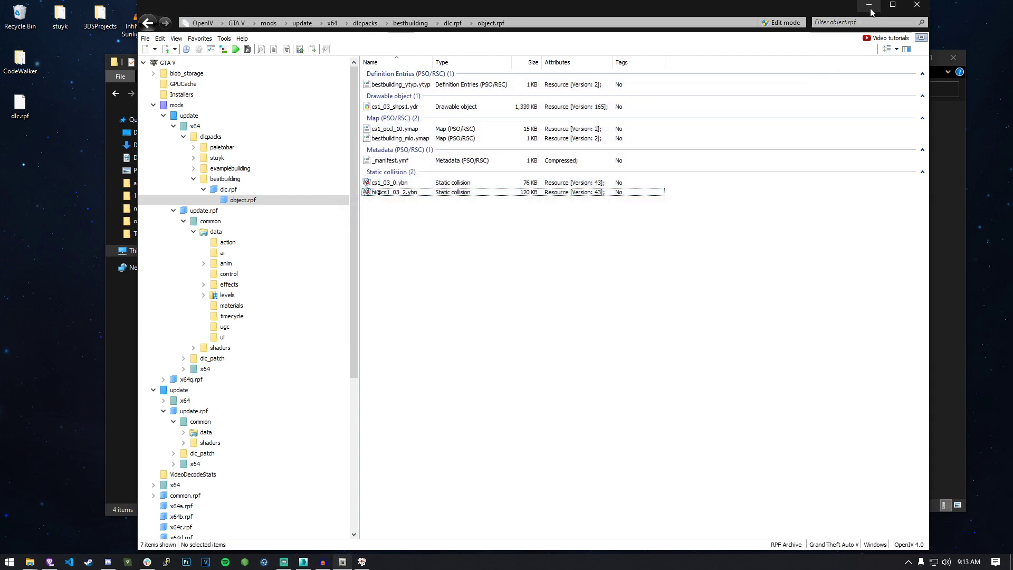
left_click(869, 7)
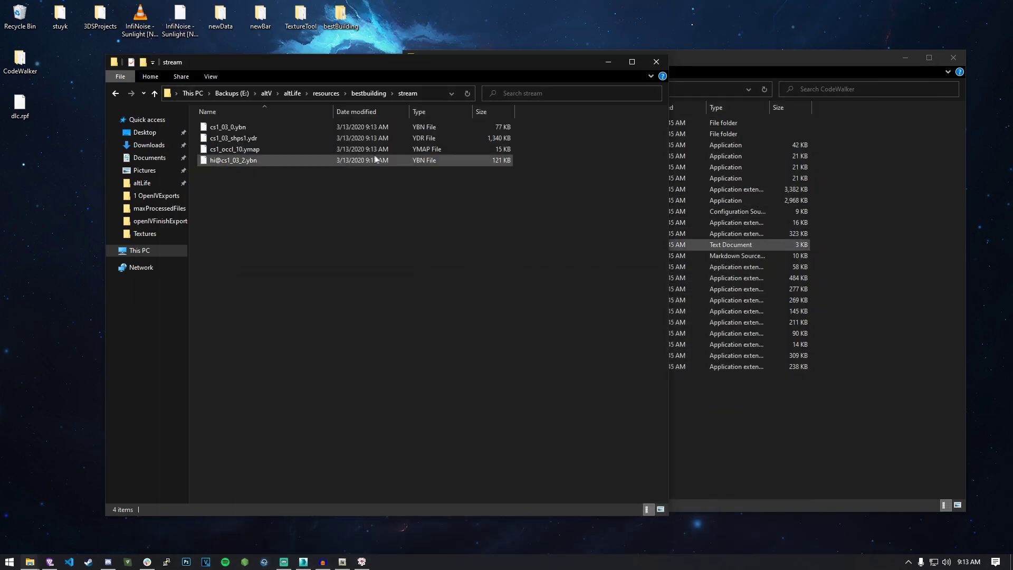
Go up to the bestbuilding folder and open the altLife project in Visual Studio Code
left_click(368, 93)
right_click(231, 138)
left_click(270, 154)
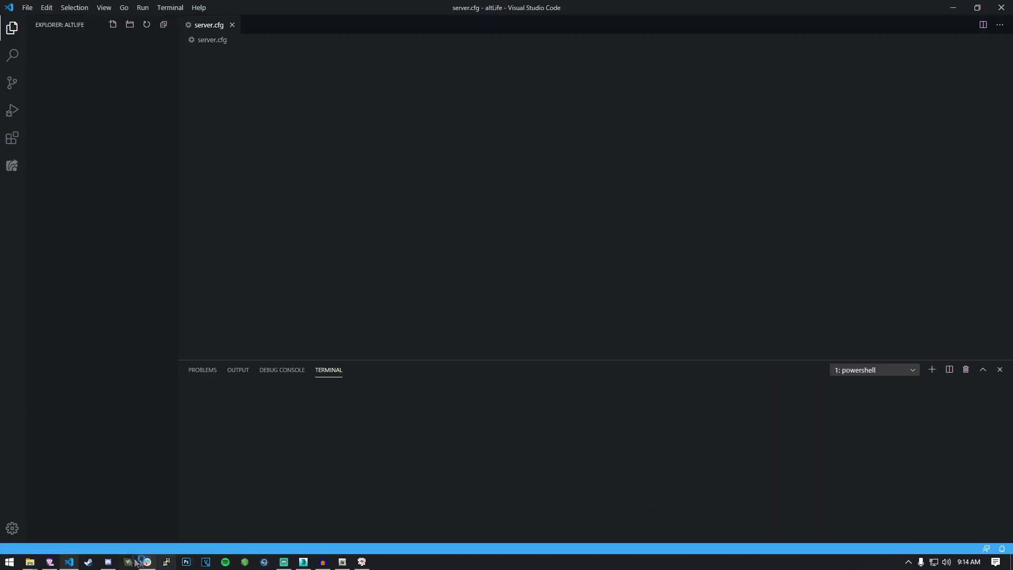
Add bestbuilding to the resources list in server.cfg, directly below the commented event-venue entry, and save the file
left_click(316, 135)
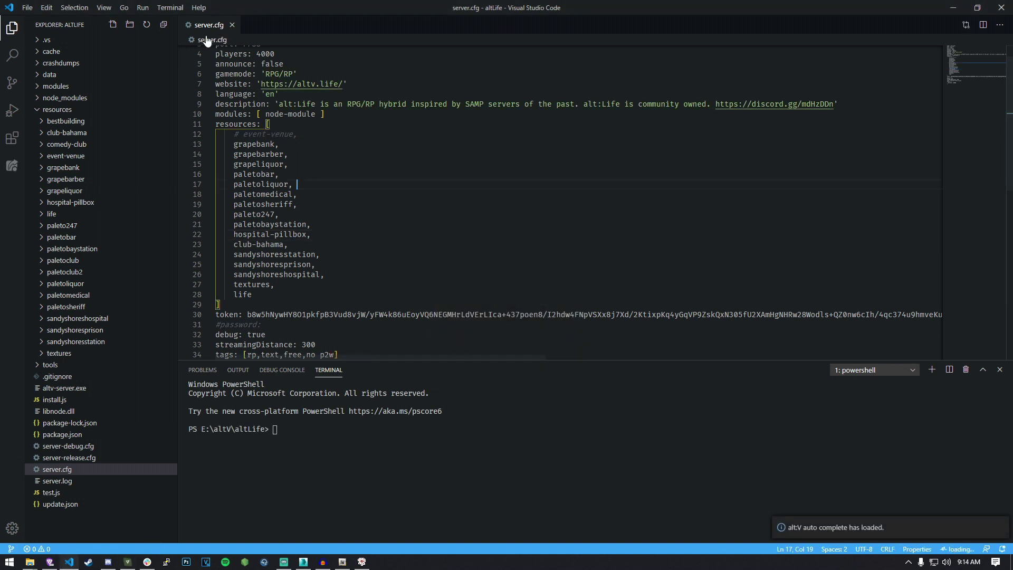
key("Return")
type("bestbuilding,")
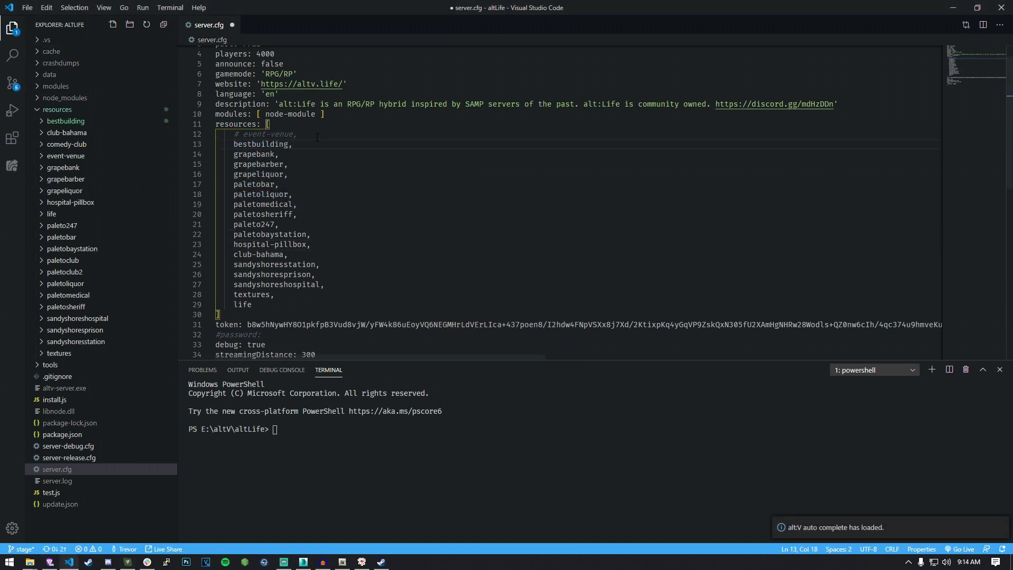
key("ctrl+s")
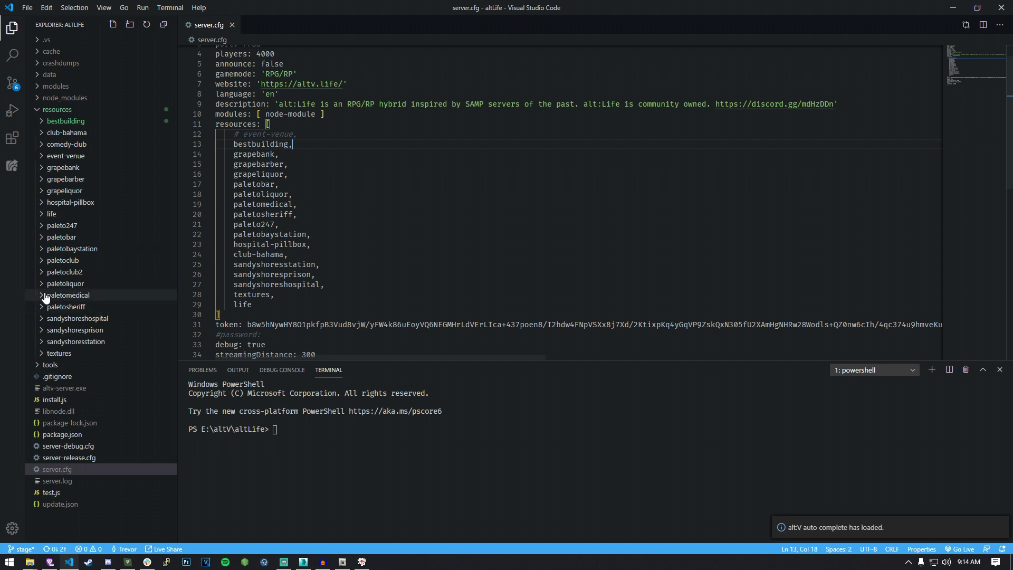
Open the bestbuilding resource's resource.cfg to examine its contents
left_click(65, 120)
left_click(64, 145)
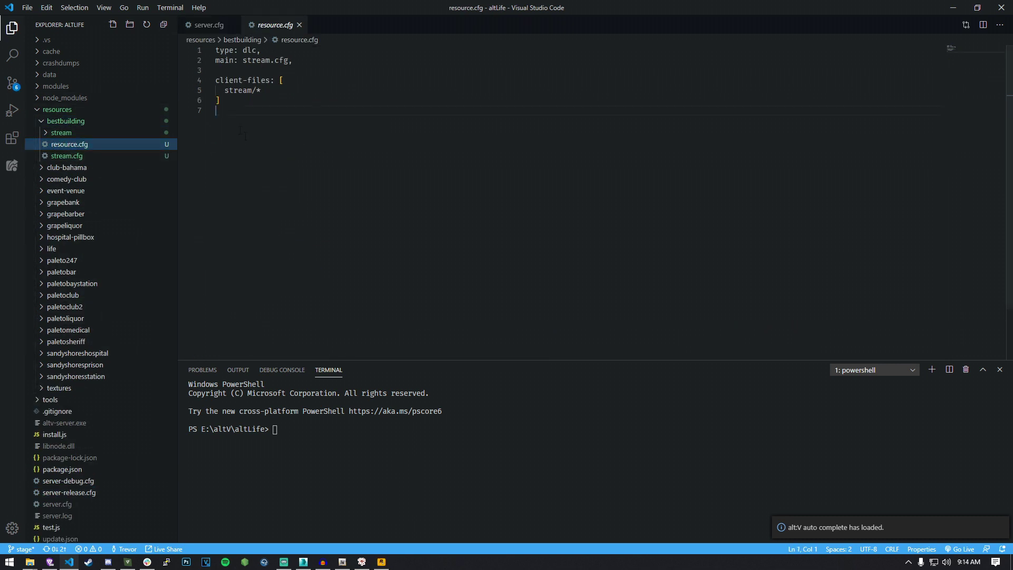
Examine the contents of resource.cfg and stream.cfg in the bestbuilding resource
left_click(217, 120)
key("ctrl+a")
left_click(252, 182)
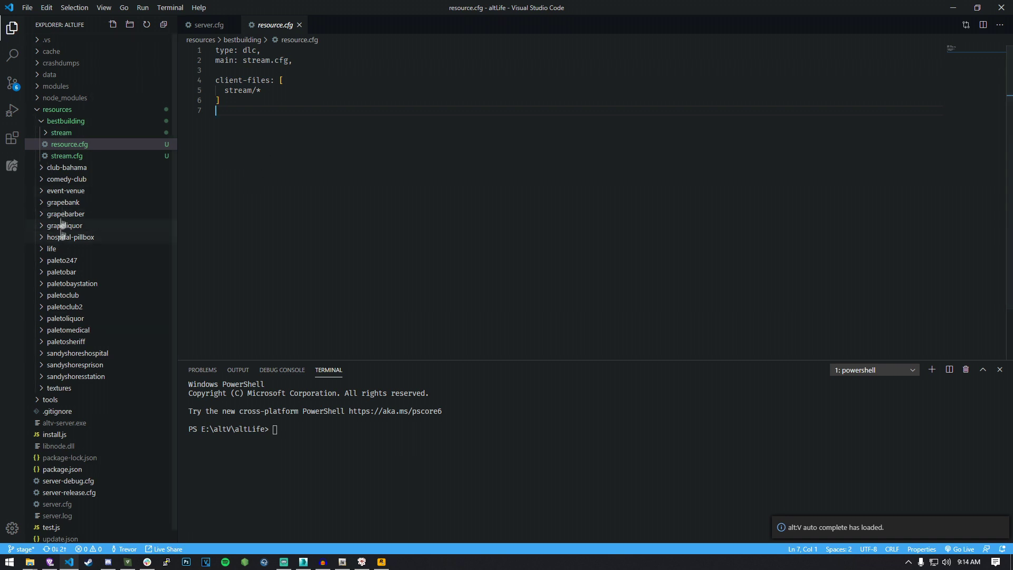
left_click(67, 155)
key("ctrl+a")
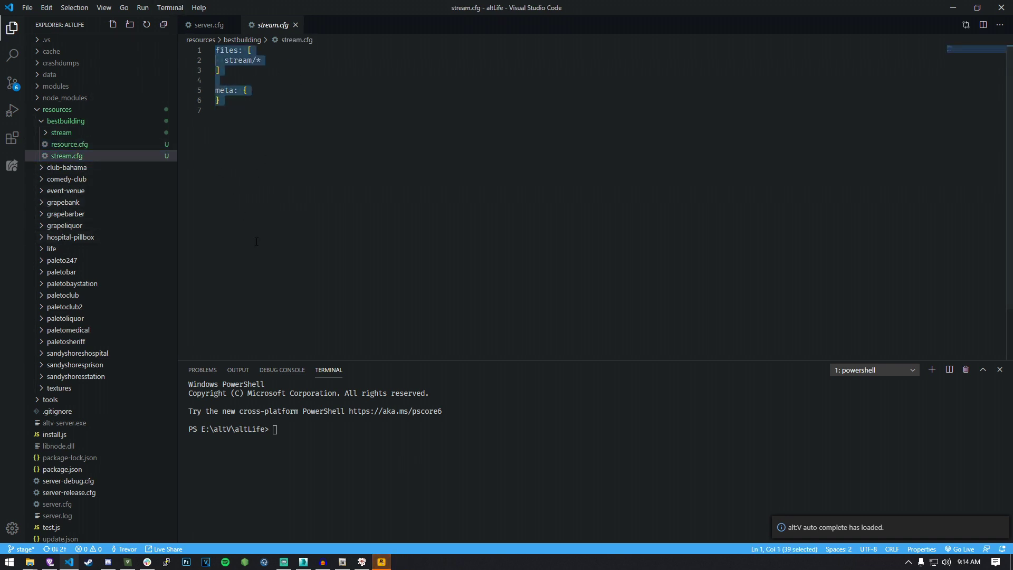
left_click(257, 242)
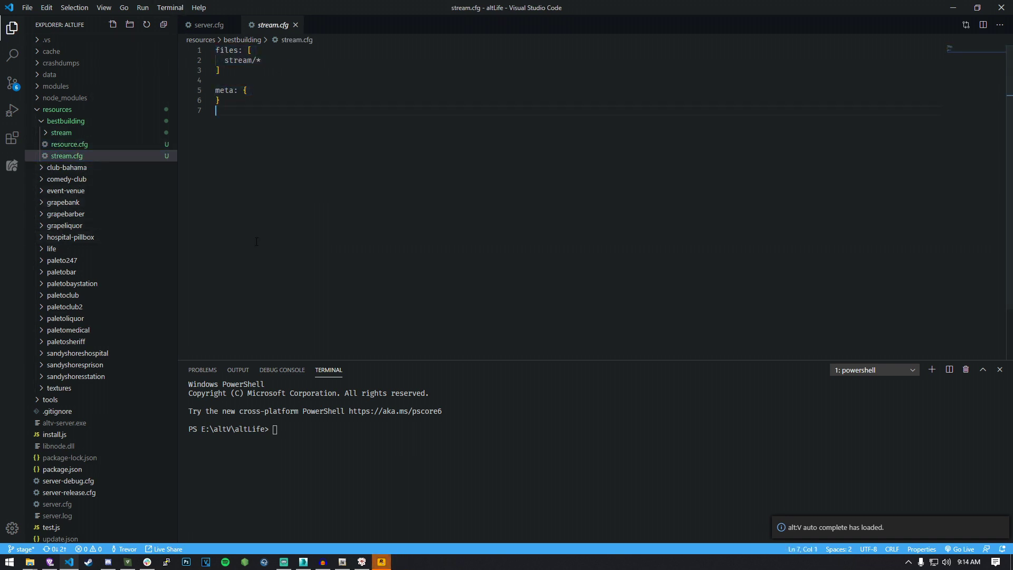
Close stream.cfg, list the bestbuilding stream folder's files, and start the server from the terminal with ./altv-server.exe
left_click(296, 25)
left_click(82, 132)
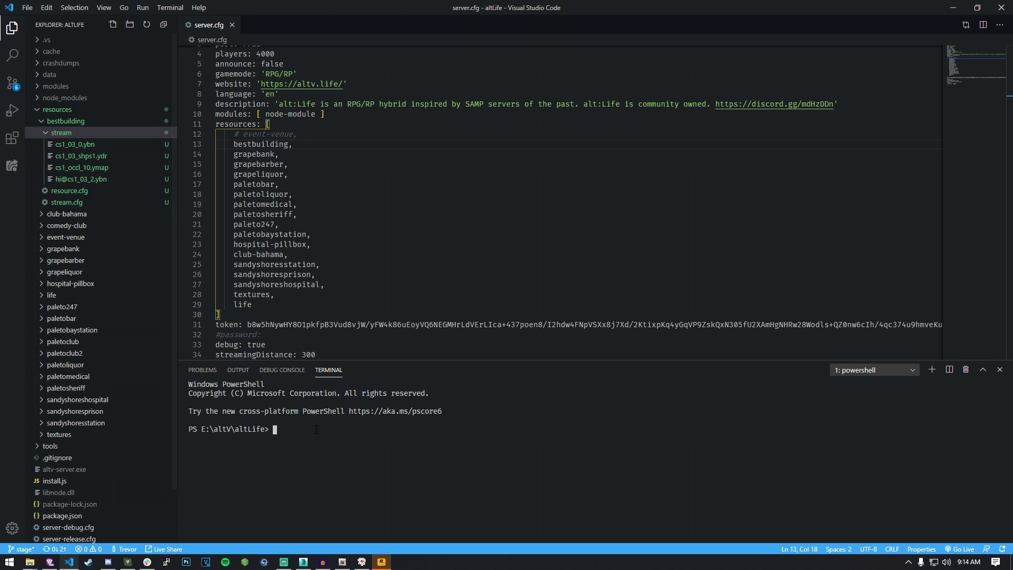
key("ctrl+c")
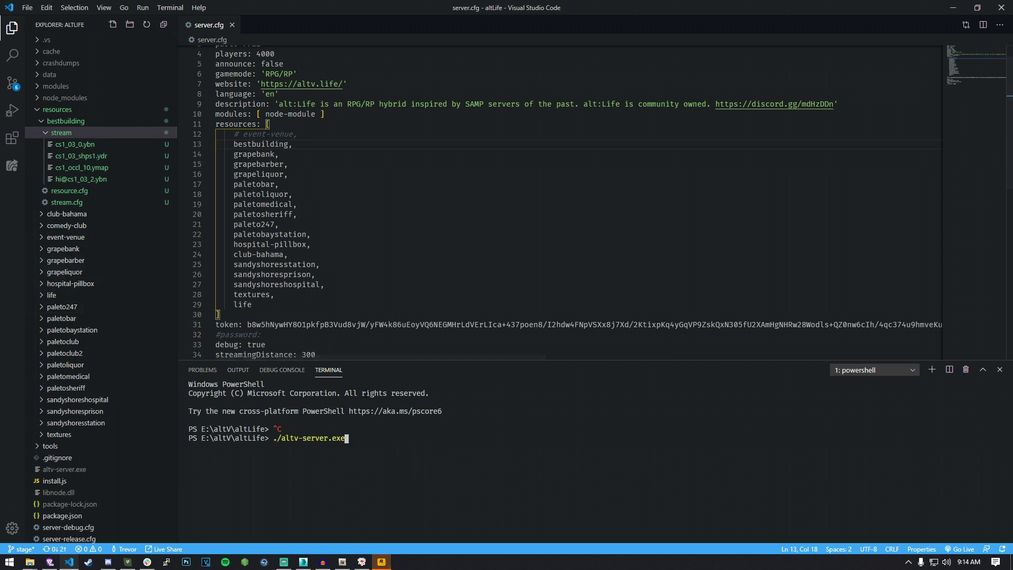
key("Return")
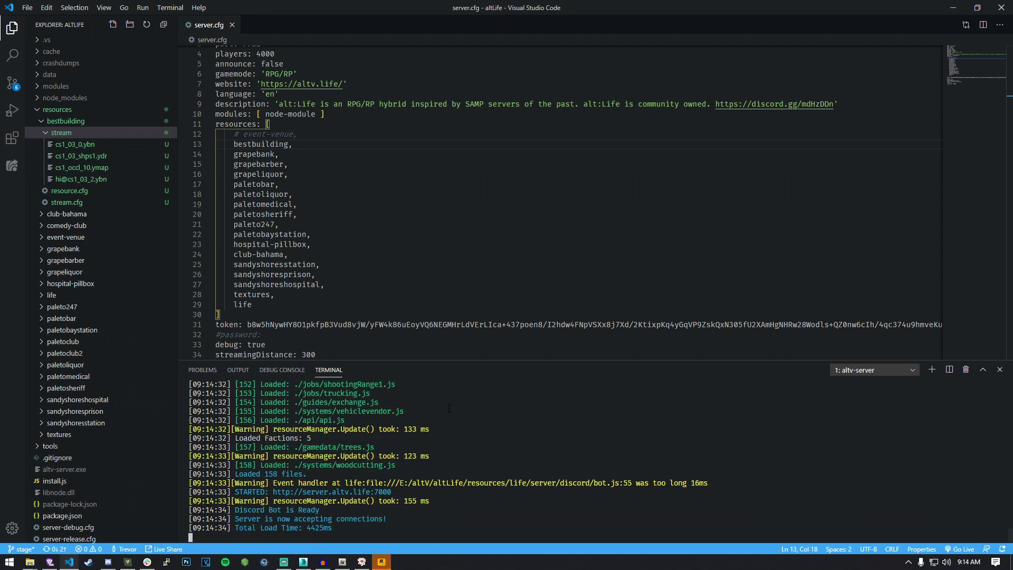
left_click(322, 562)
double_click(403, 192)
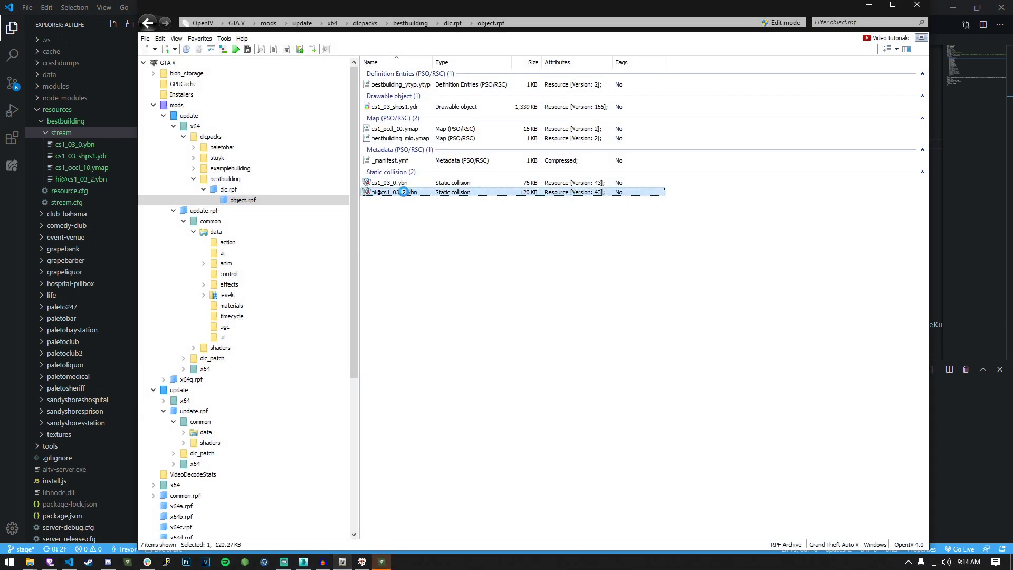
key("w")
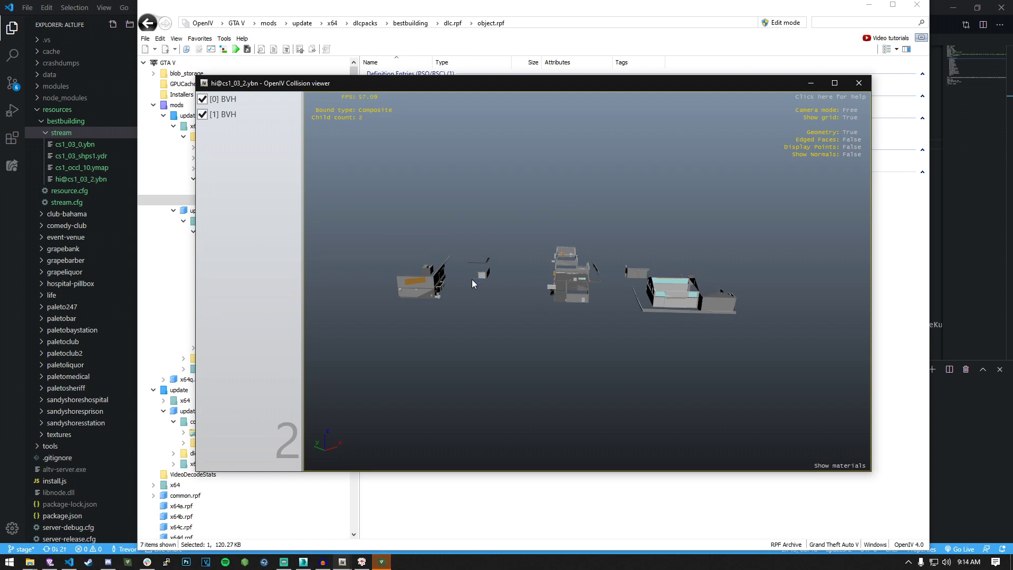
key("w")
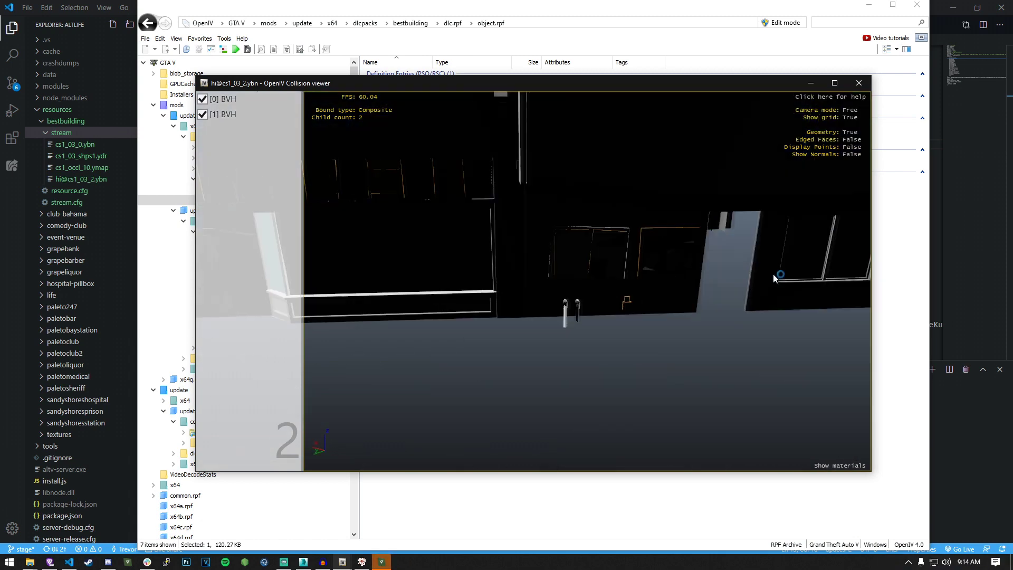
left_click(859, 83)
Inspect the cs1_03_0.ybn static collision inside and out in the collision viewer
double_click(389, 183)
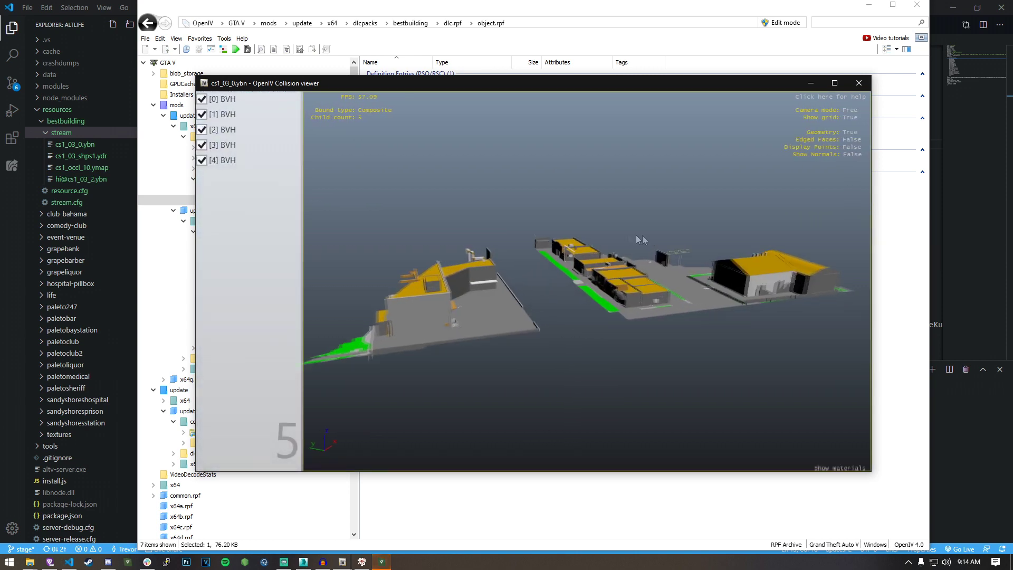
key("w")
mouse_move(636, 235)
left_mouse_down()
mouse_move(485, 237)
mouse_move(504, 246)
mouse_move(652, 227)
left_mouse_up()
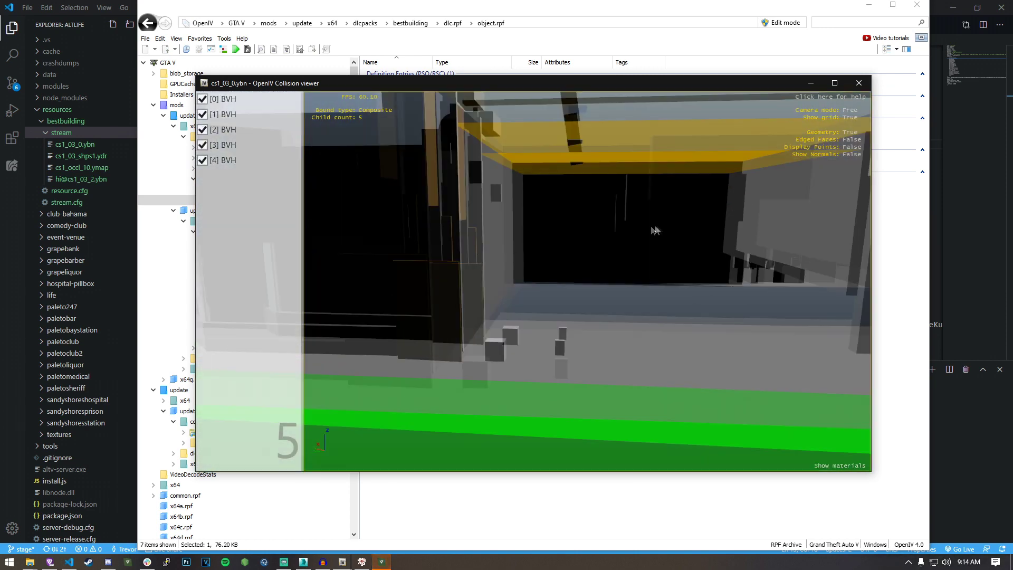
scroll(654, 231, "down", 5)
key("Escape")
Inspect the cs1_03_shps1.ydr model from several angles in the model viewer, and minimize OpenIV
double_click(388, 107)
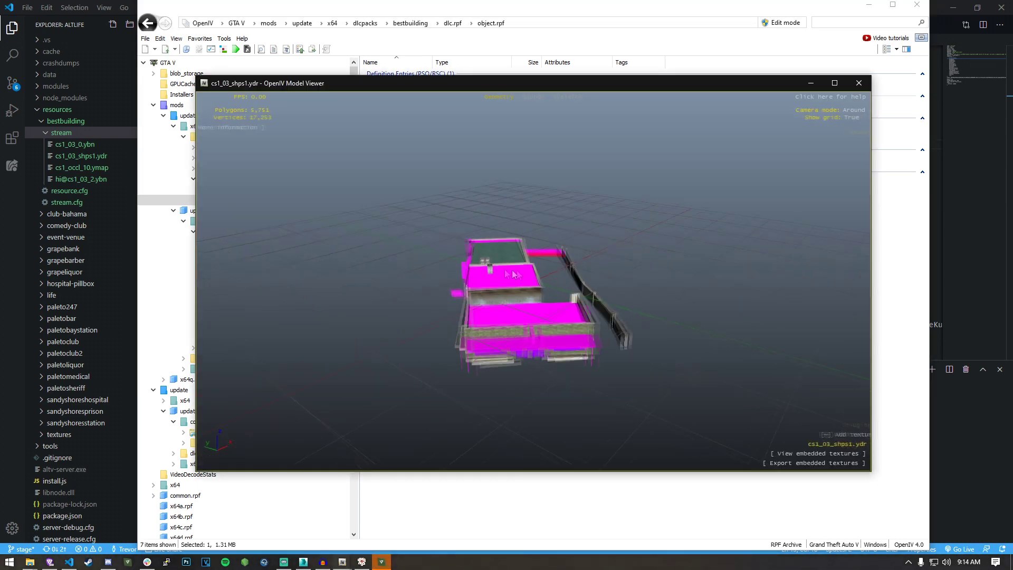
left_click_drag(512, 274, 719, 199)
left_click_drag(541, 283, 422, 295)
left_click(859, 83)
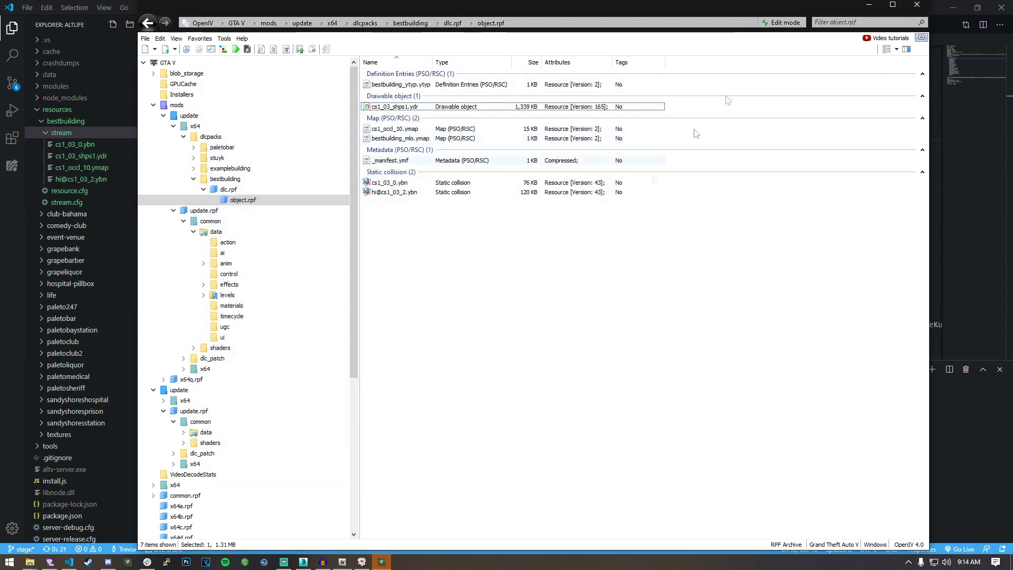
left_click(868, 5)
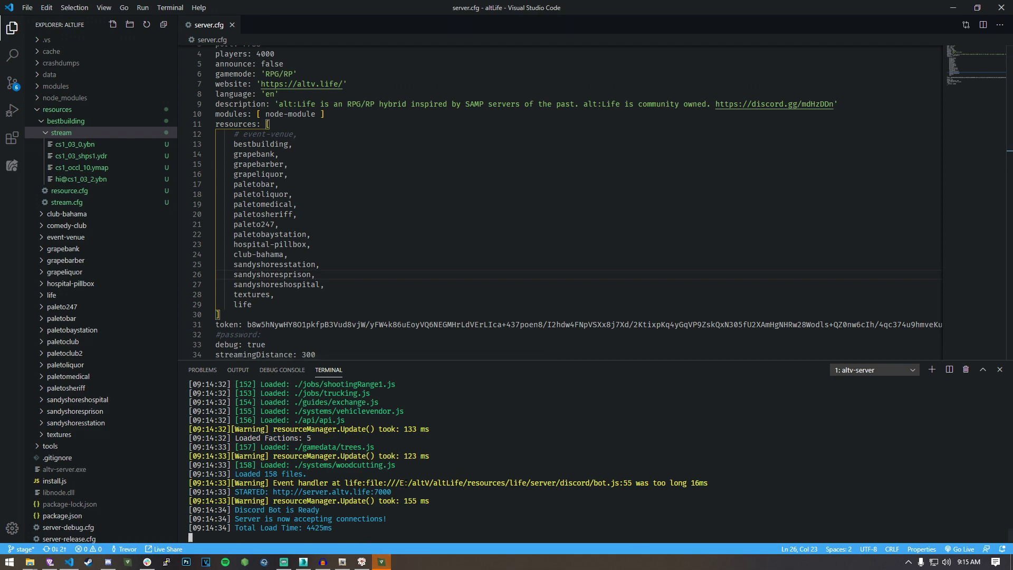
Switch to alt:V, connect to the recent server 127.0.0.1:7788, close the Discord authorization page and select the displayed character
left_click(382, 561)
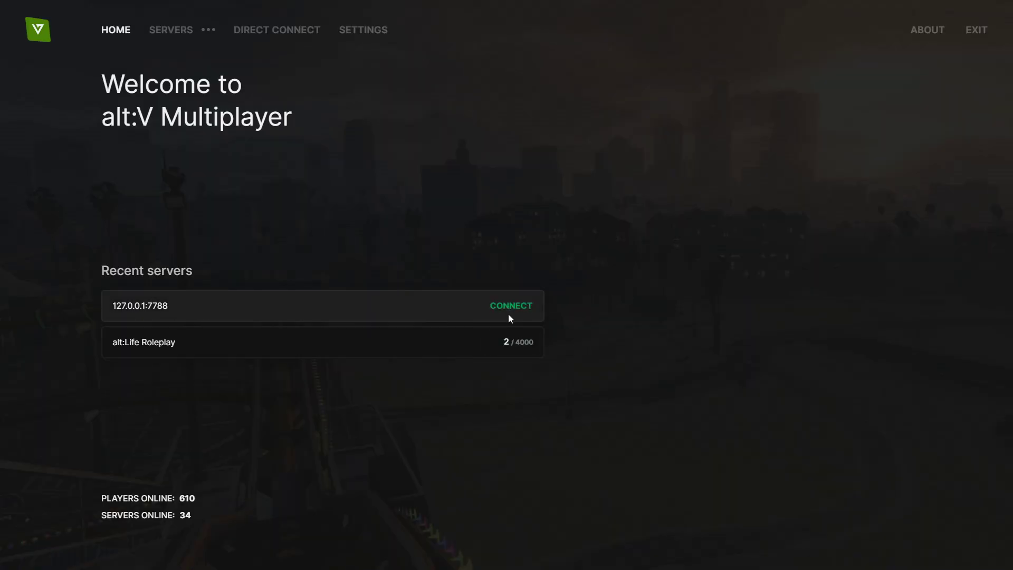
left_click(571, 313)
left_click(586, 319)
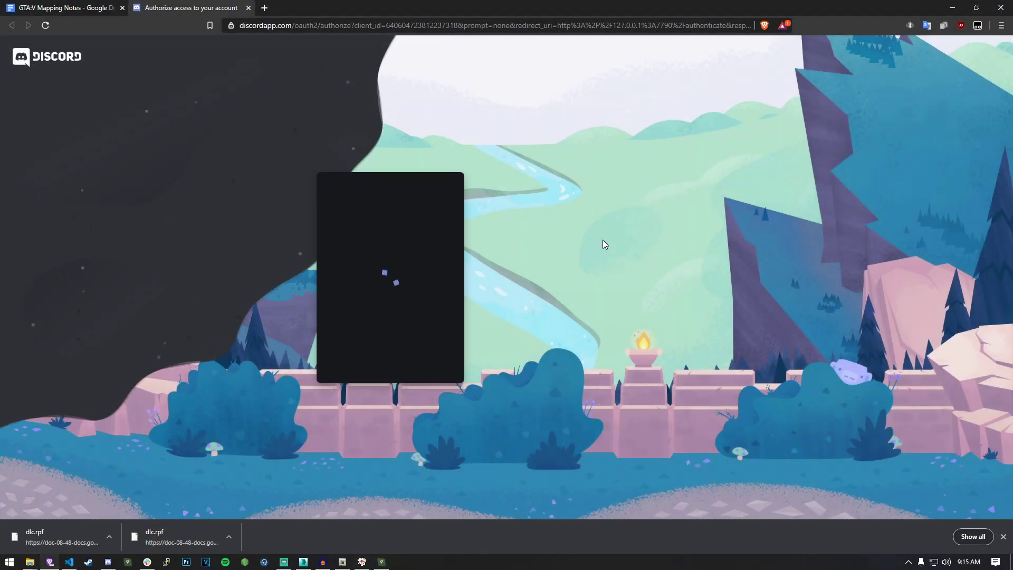
key("ctrl+w")
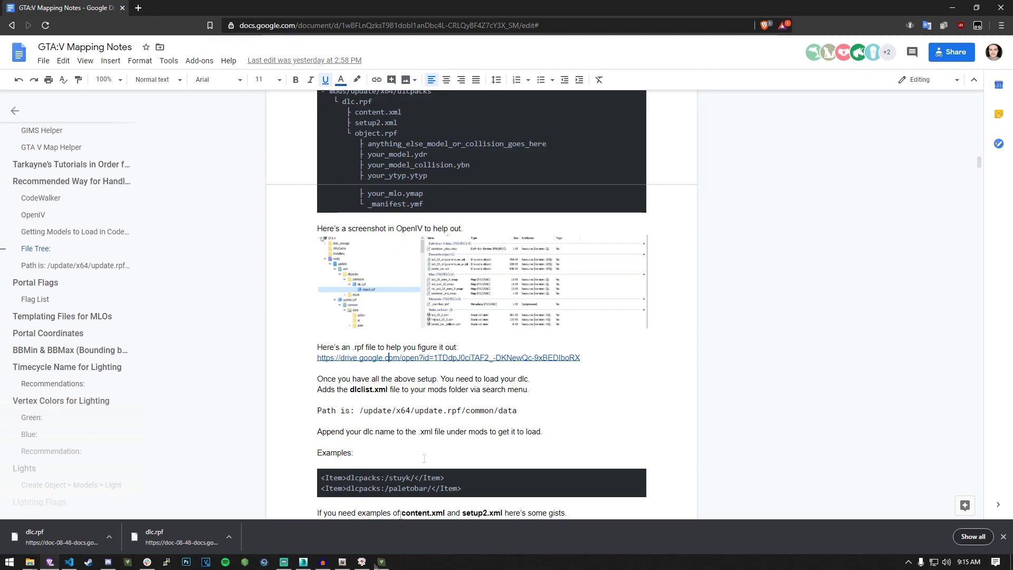
left_click(383, 563)
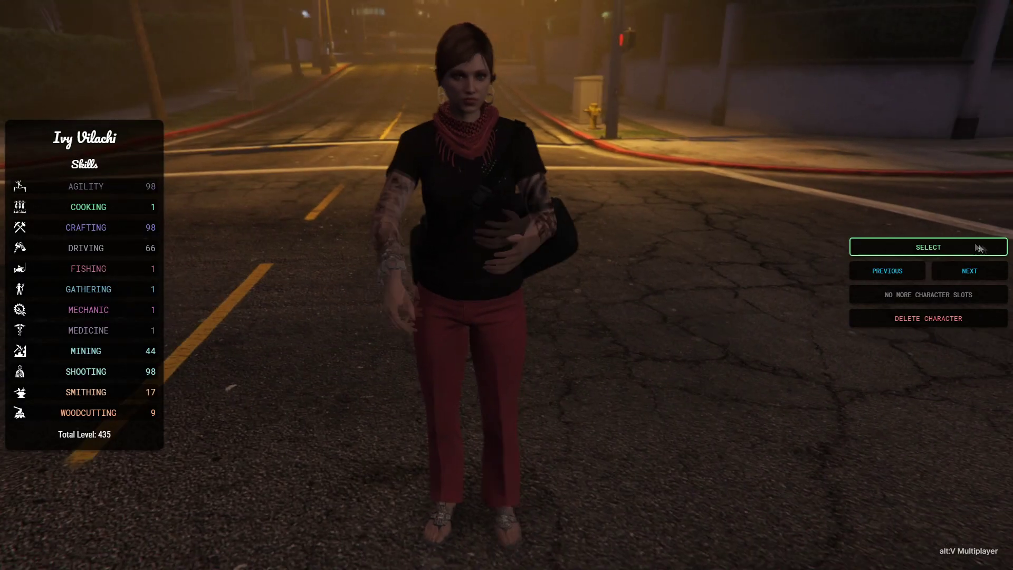
left_click(928, 244)
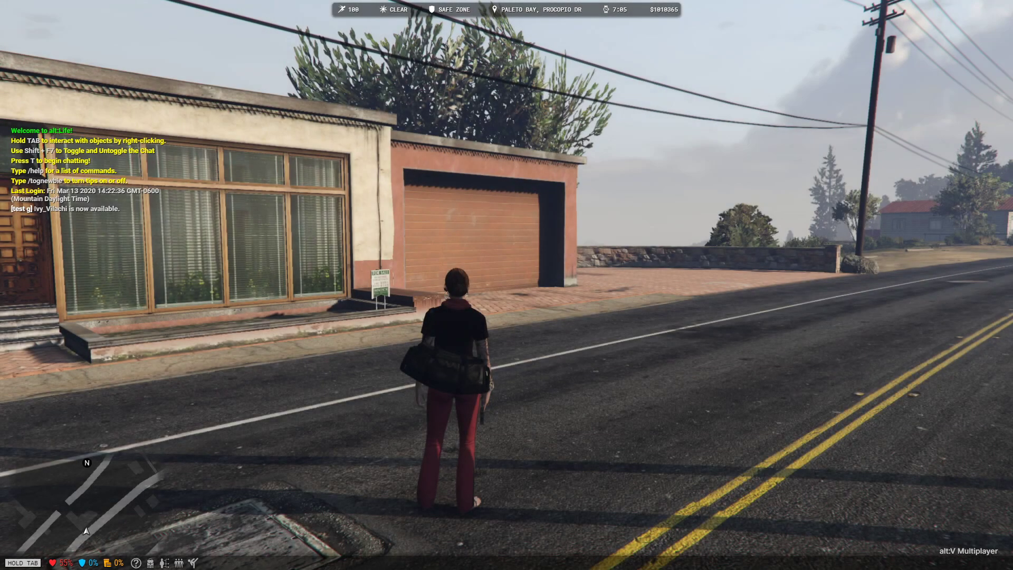
Set a map waypoint at the building on Paleto Blvd in Paleto Bay and teleport there with /tpwp
key("Escape")
left_click(483, 239)
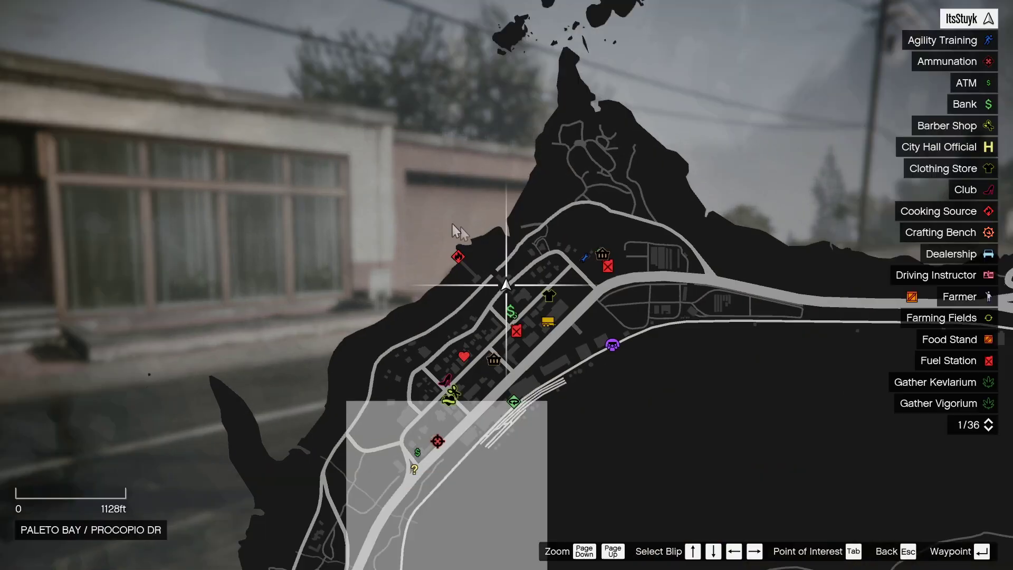
scroll(484, 240, "up", 4)
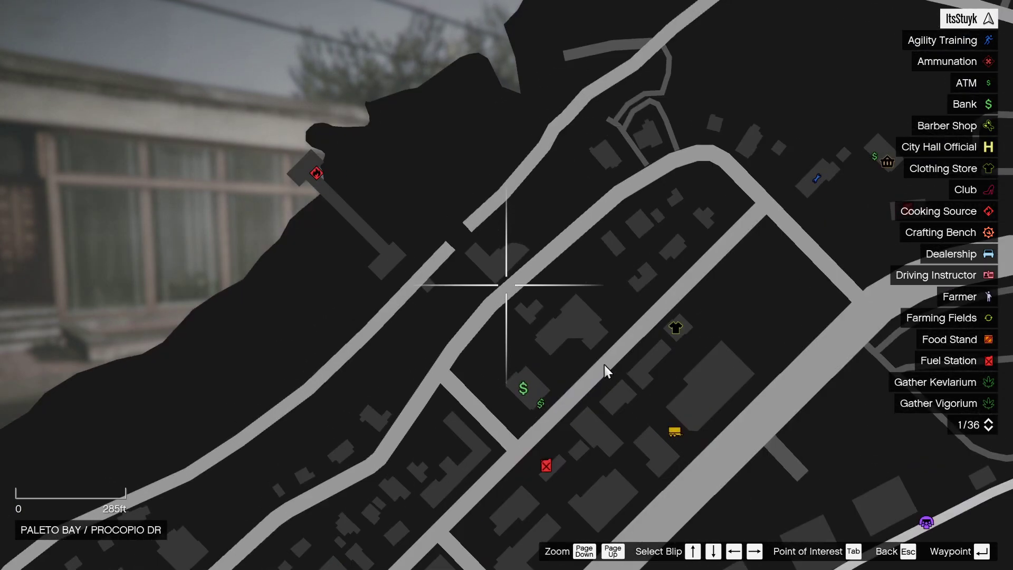
left_click(627, 348)
key("Escape")
key("t")
key("Up")
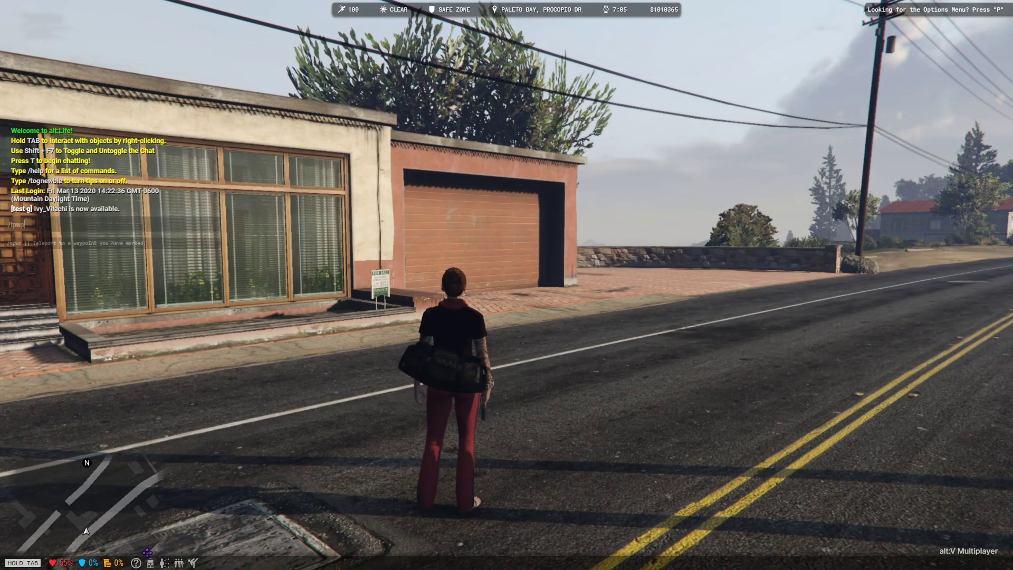
key("Return")
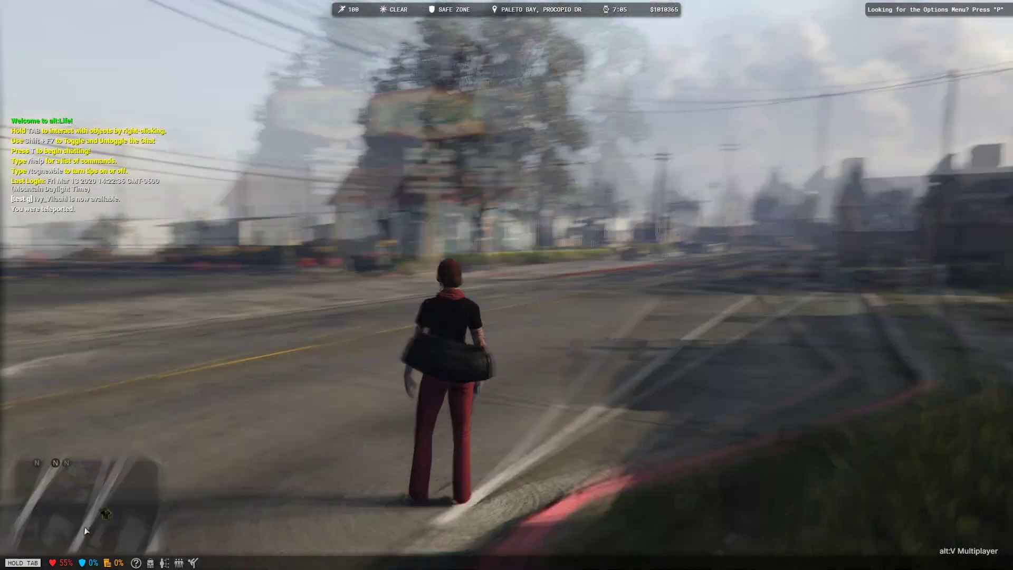
Enter the building with the "Going out of business" sign and examine its interior and floor collision
key("w")
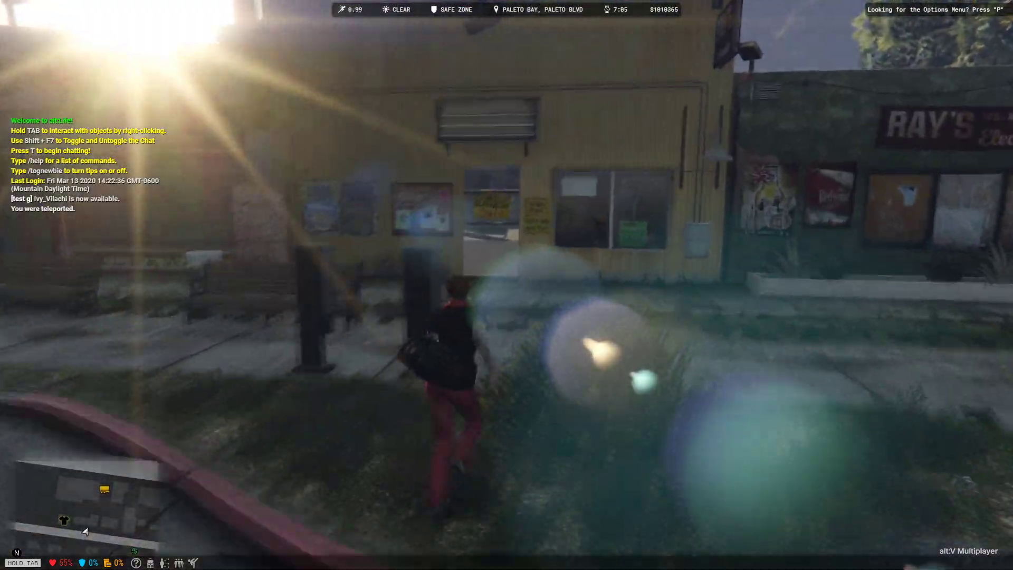
key("w")
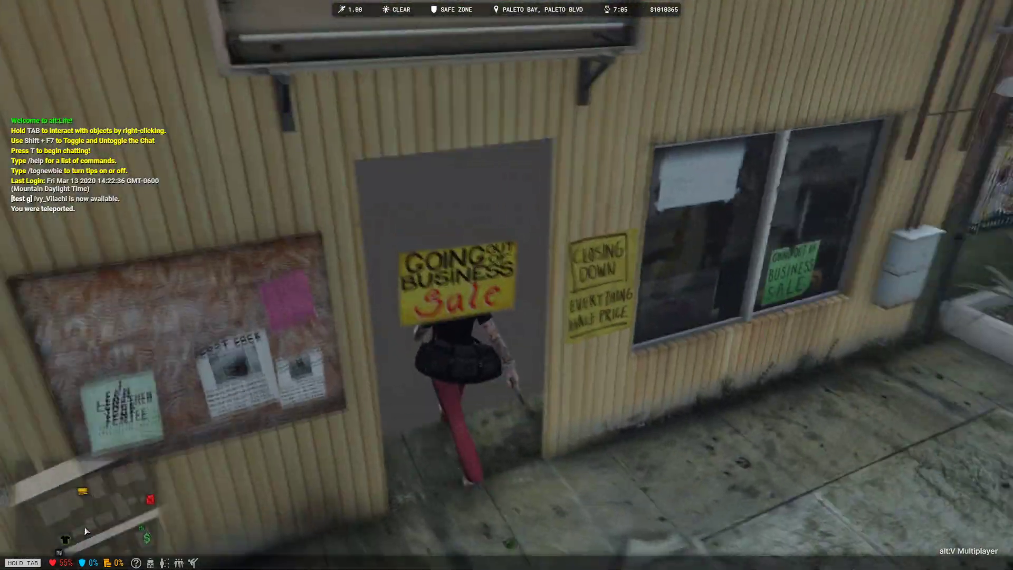
key("w")
key("1")
key("w")
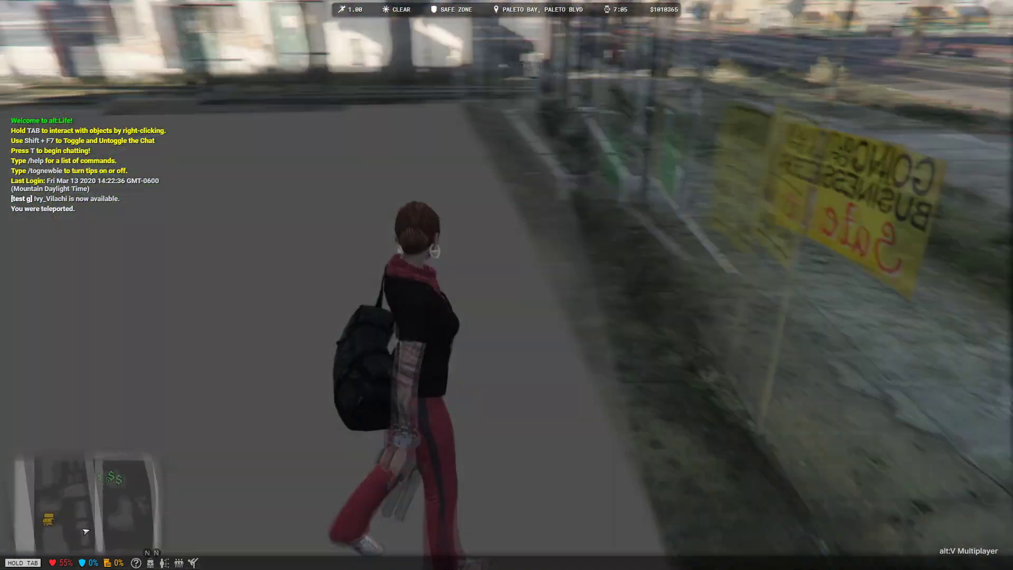
key("w")
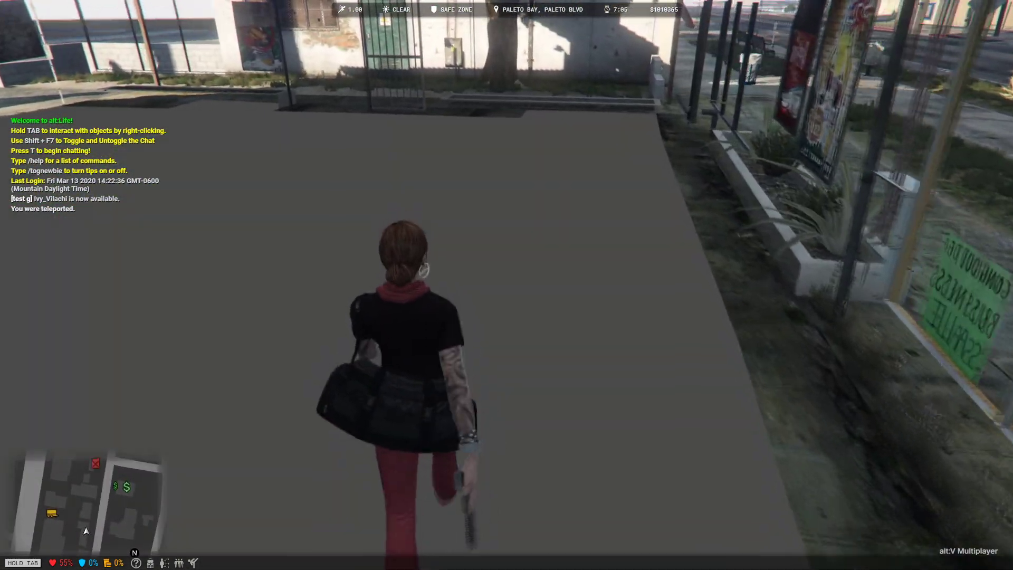
key("w")
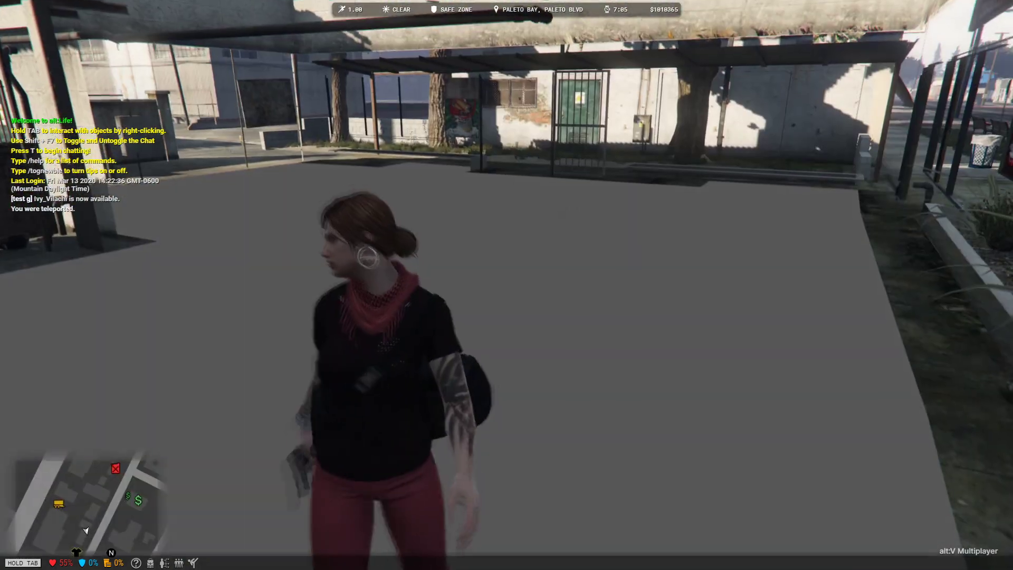
key("v")
key("v")
key("w")
key("space")
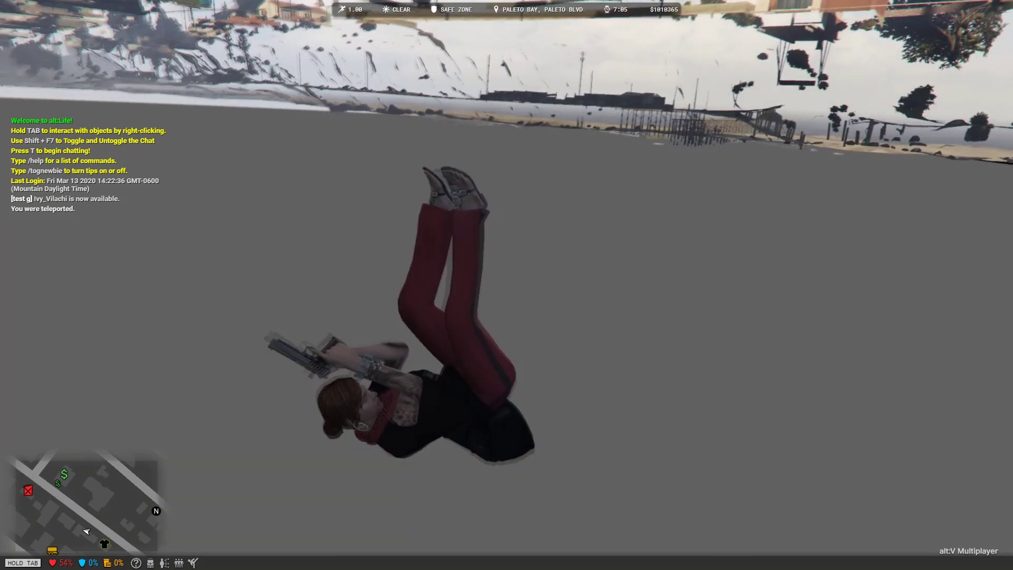
Quit the alt:V game client
key("super")
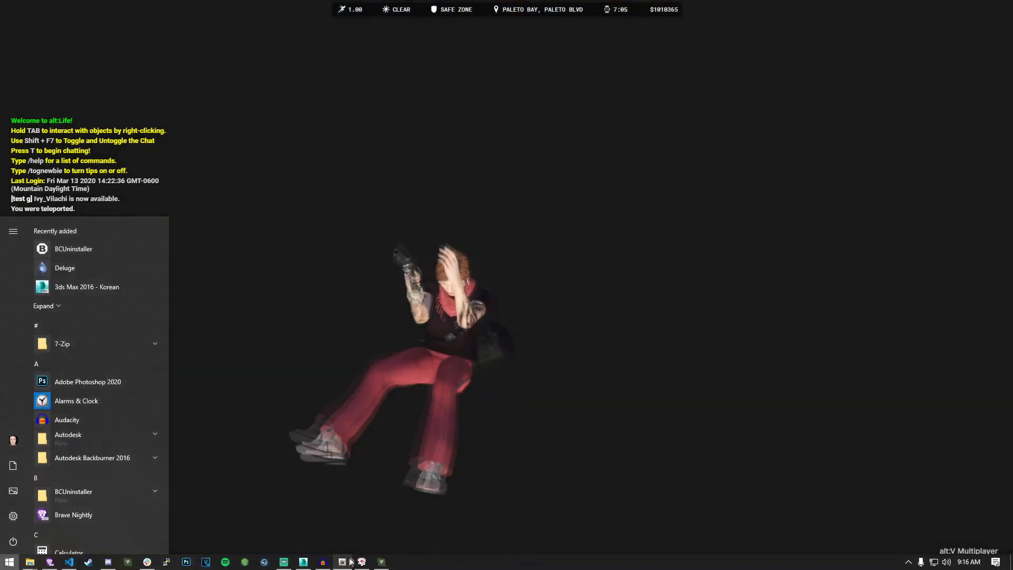
left_click(524, 292)
key("alt+F4")
key("Return")
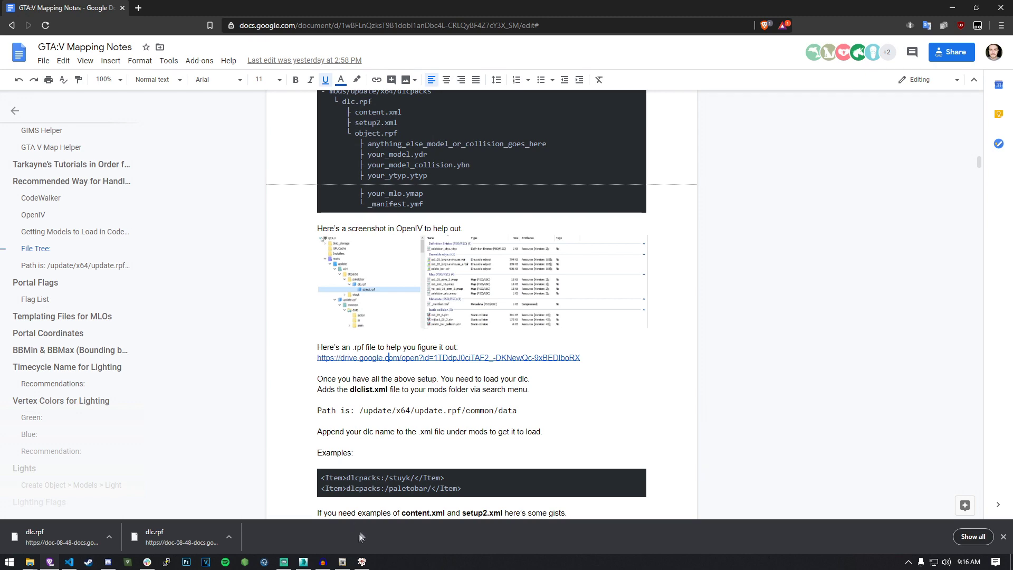
Bring up the altLife project in Visual Studio Code and minimize it to return to the bestbuilding folder in File Explorer
left_click(341, 562)
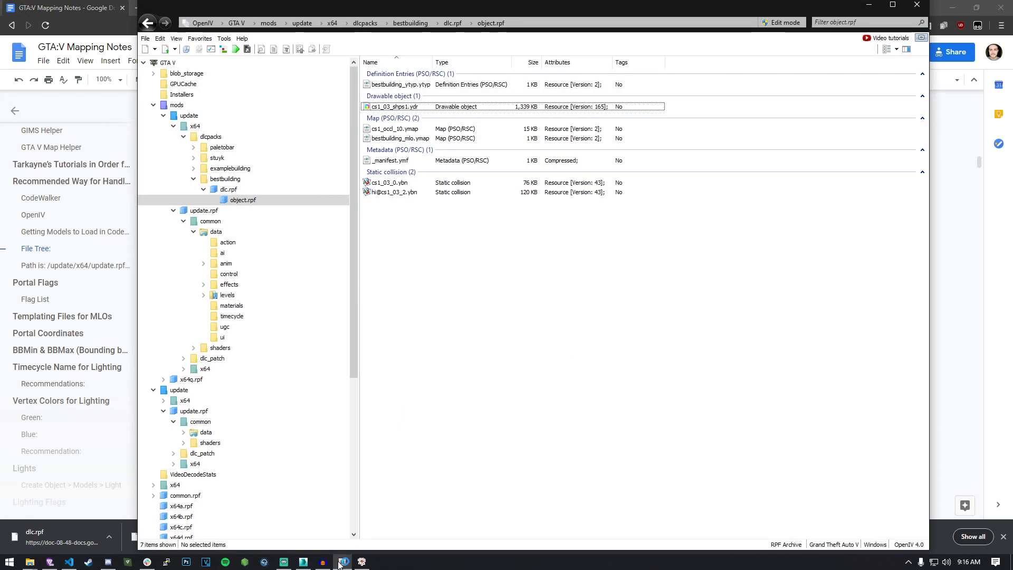
left_click(342, 562)
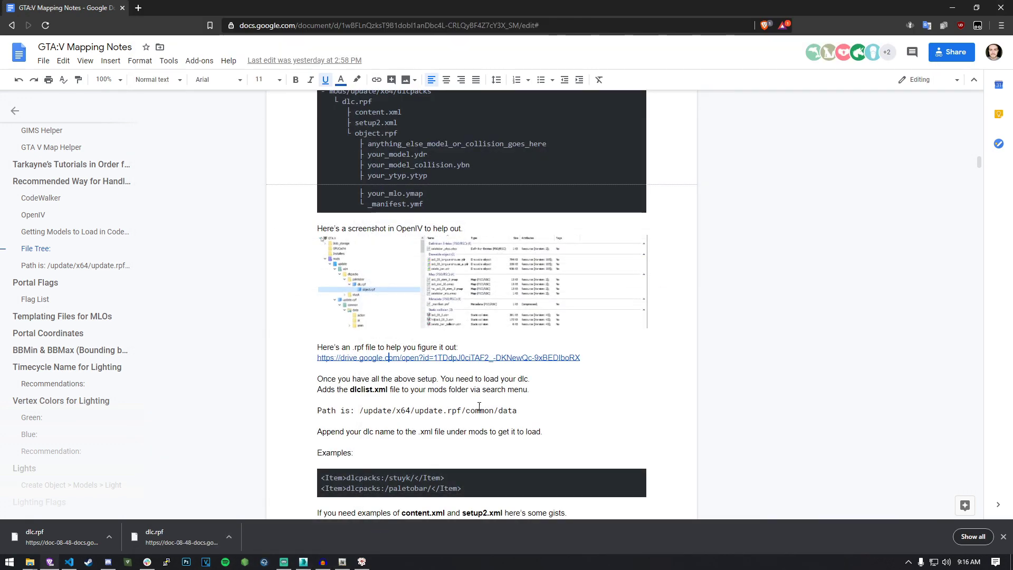
left_click(69, 562)
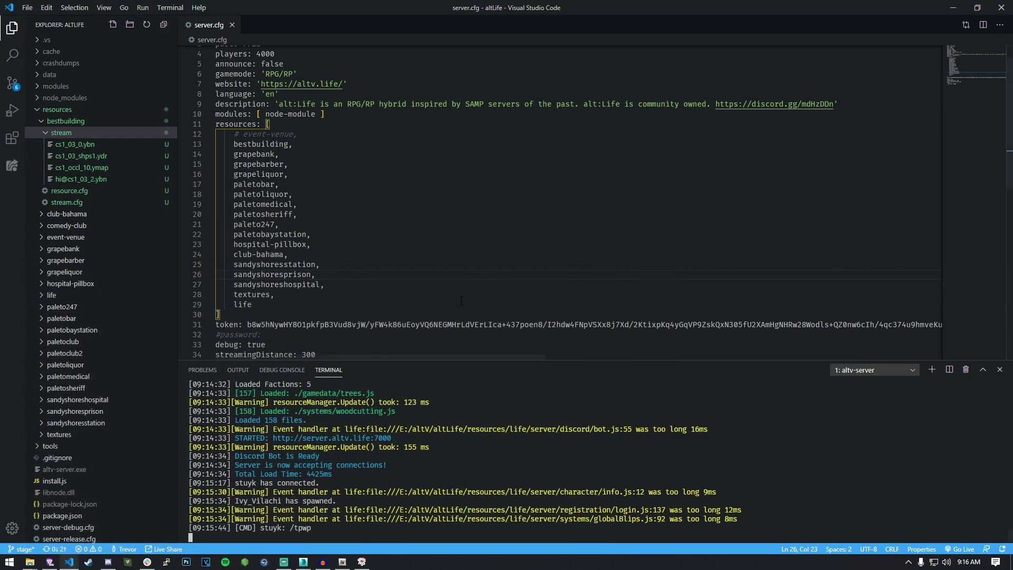
left_click(953, 7)
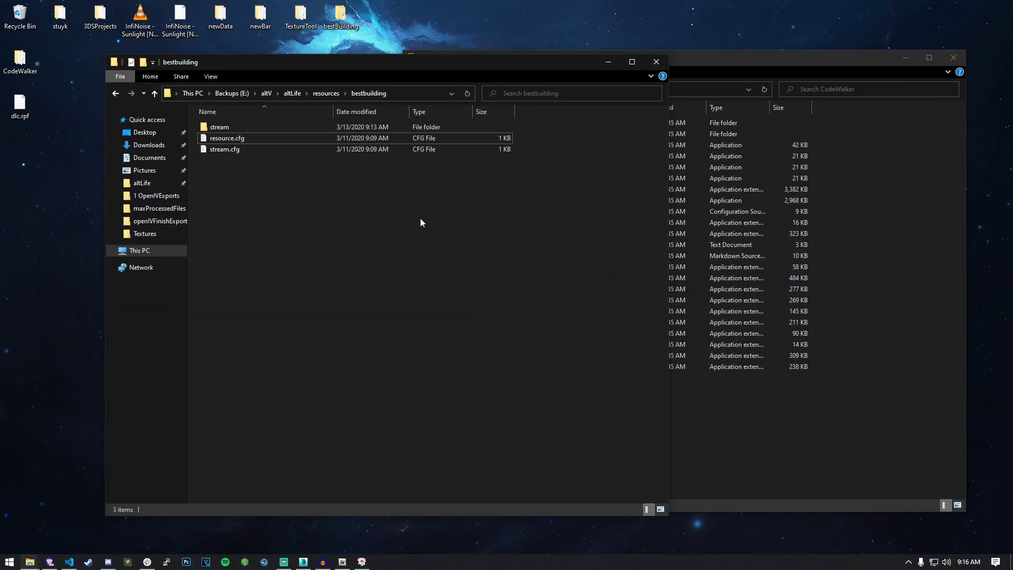
Switch to 3ds Max and delete the cs1_03_shps1 object from the scene, keeping the cs1_03_shps1_high mesh
left_click(342, 561)
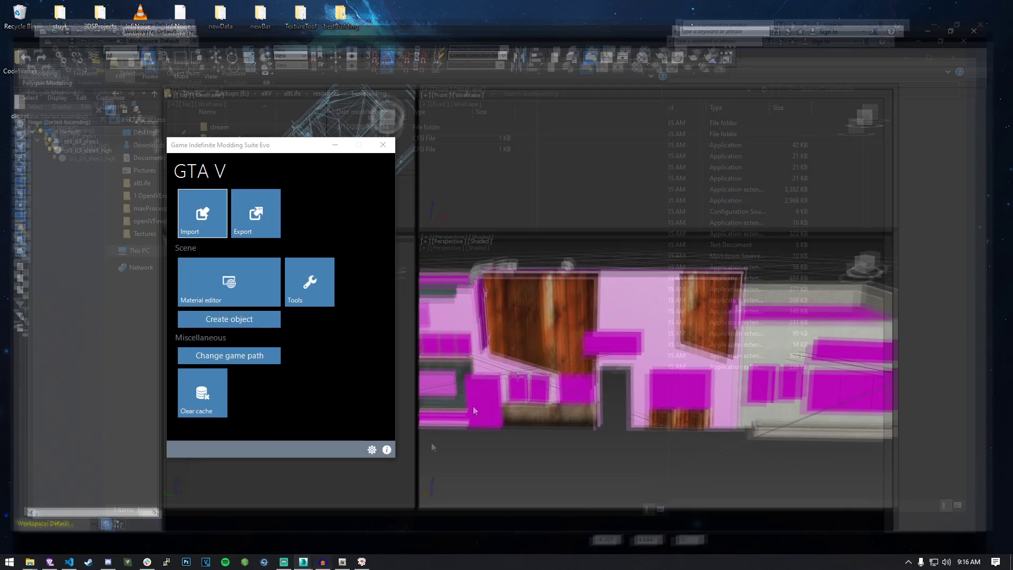
left_click(335, 145)
left_click(69, 121)
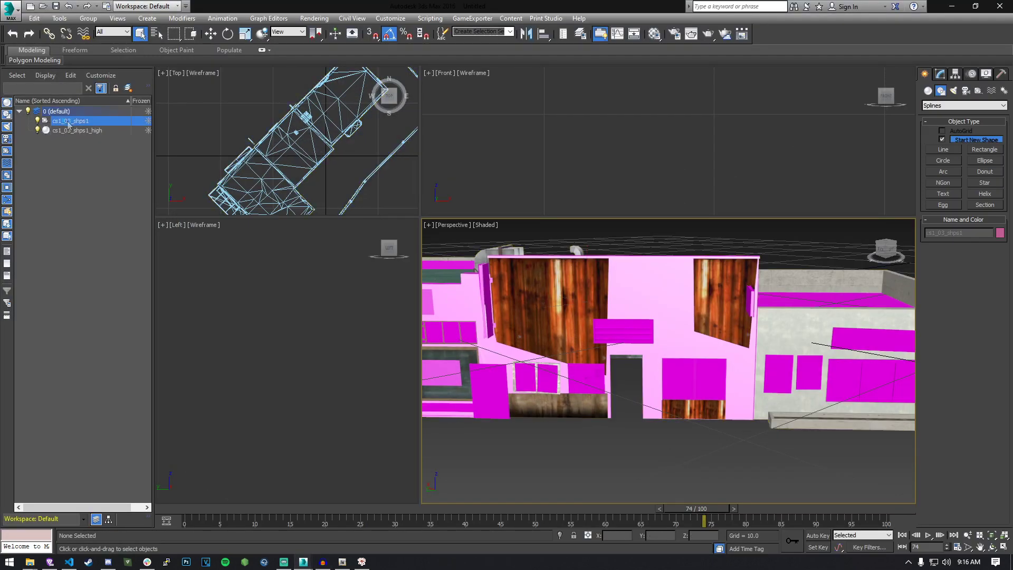
left_click(617, 486)
left_click(74, 121)
right_click(74, 121)
left_click(126, 172)
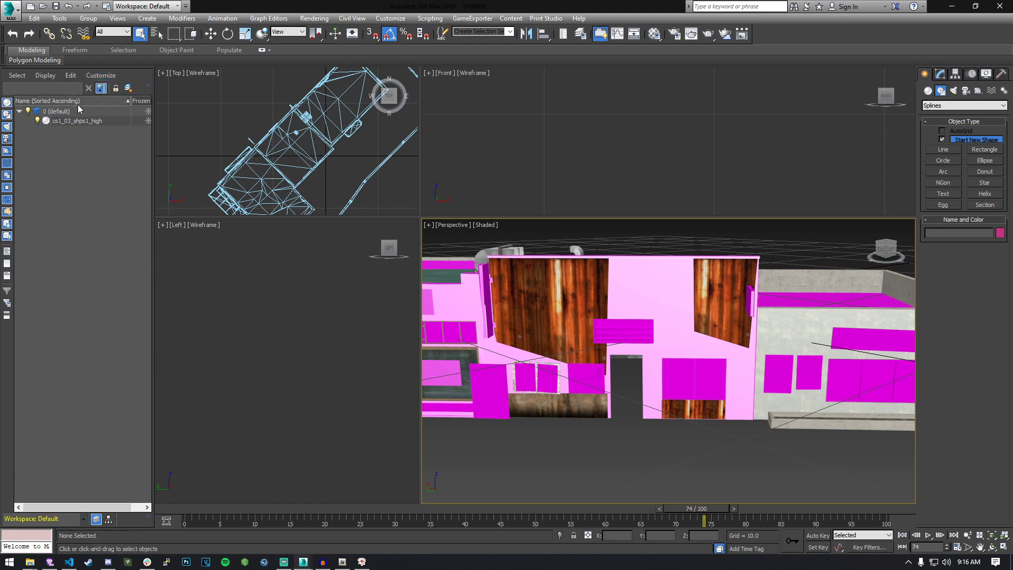
Create a new scene layer named shell
left_click(131, 90)
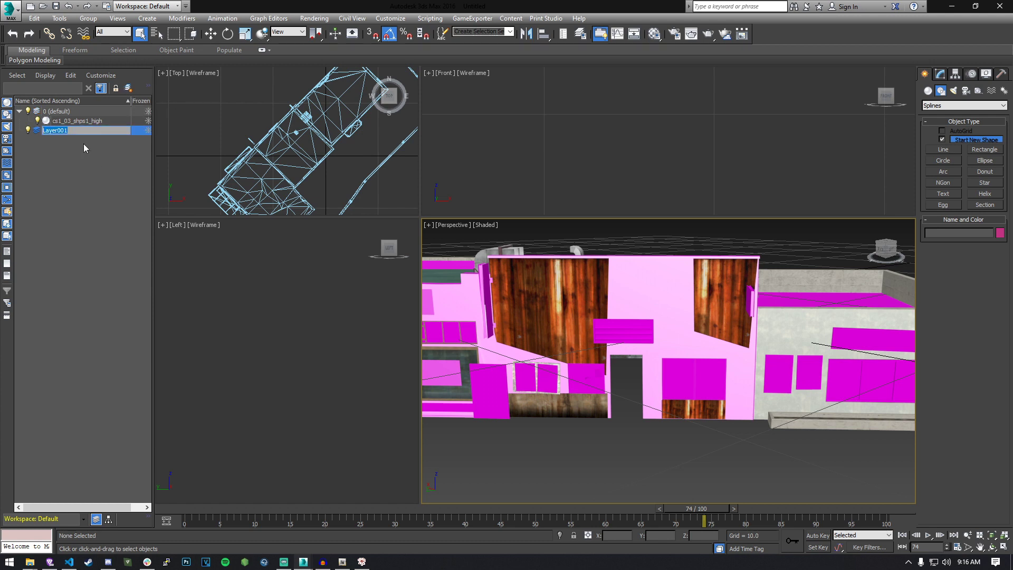
type("shell")
key("Return")
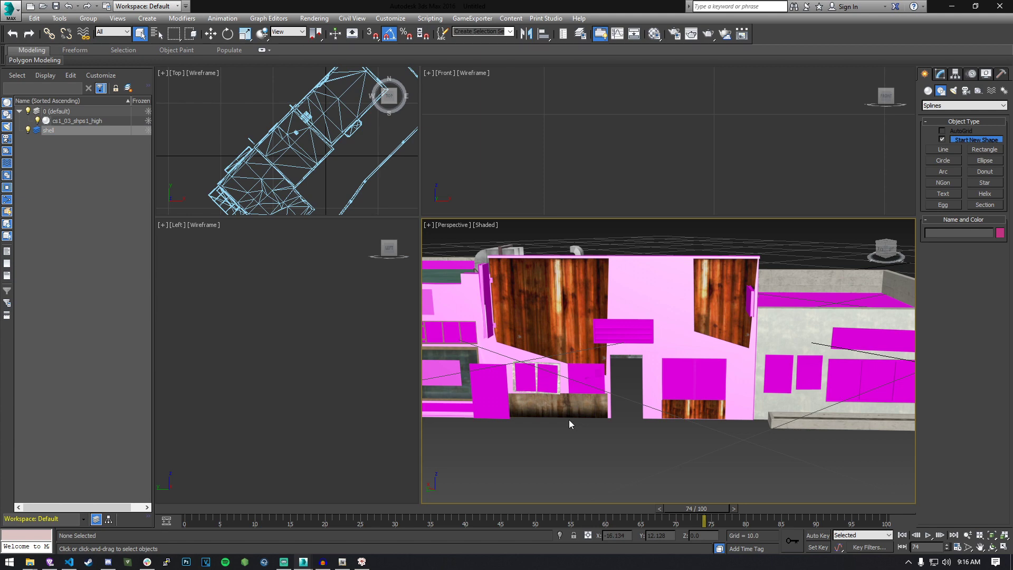
Examine the building's doorway and front wall in the wireframe and perspective views for a place to draw a line
left_click(946, 73)
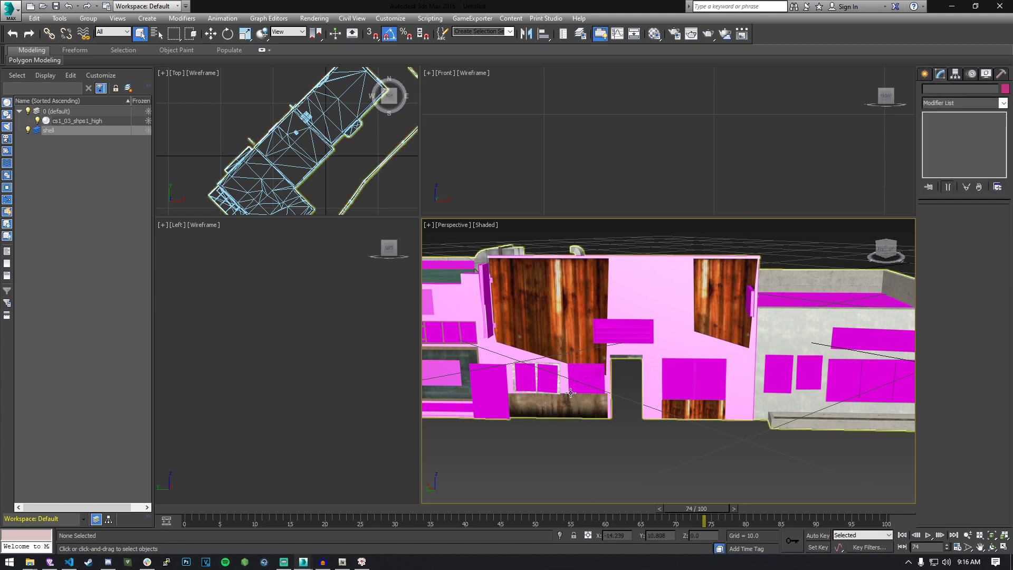
middle_click_drag(342, 172, 307, 154)
scroll(294, 140, "down", 3)
middle_click_drag(307, 154, 329, 182, "alt")
scroll(311, 127, "up", 5)
scroll(260, 141, "down", 4)
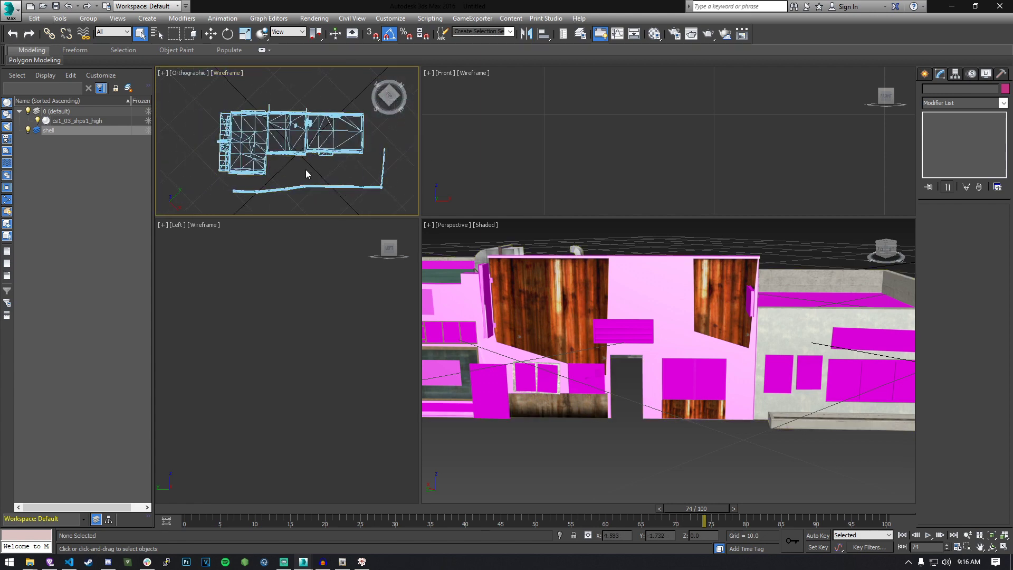
left_click(926, 75)
left_click(942, 149)
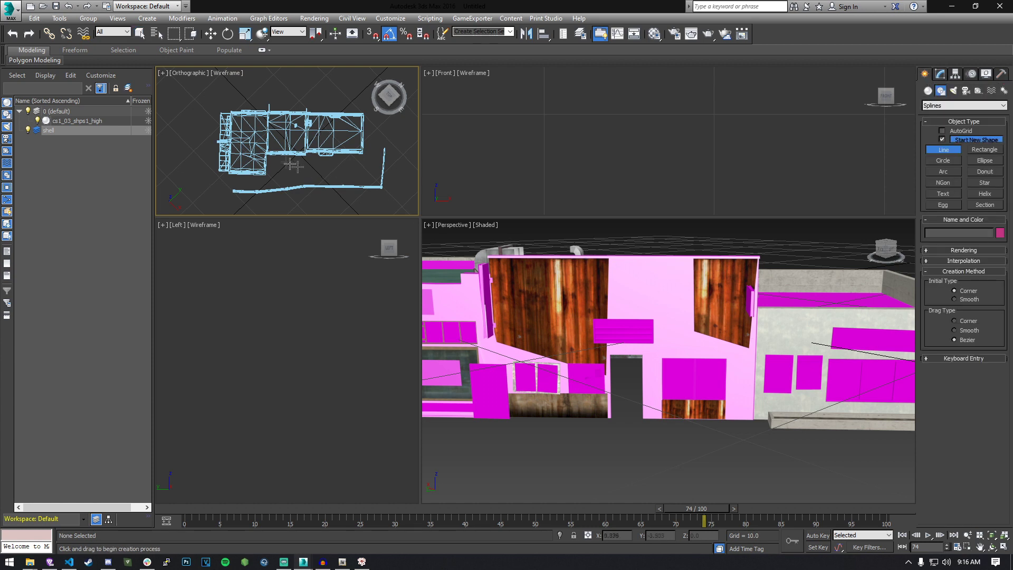
scroll(278, 168, "up", 6)
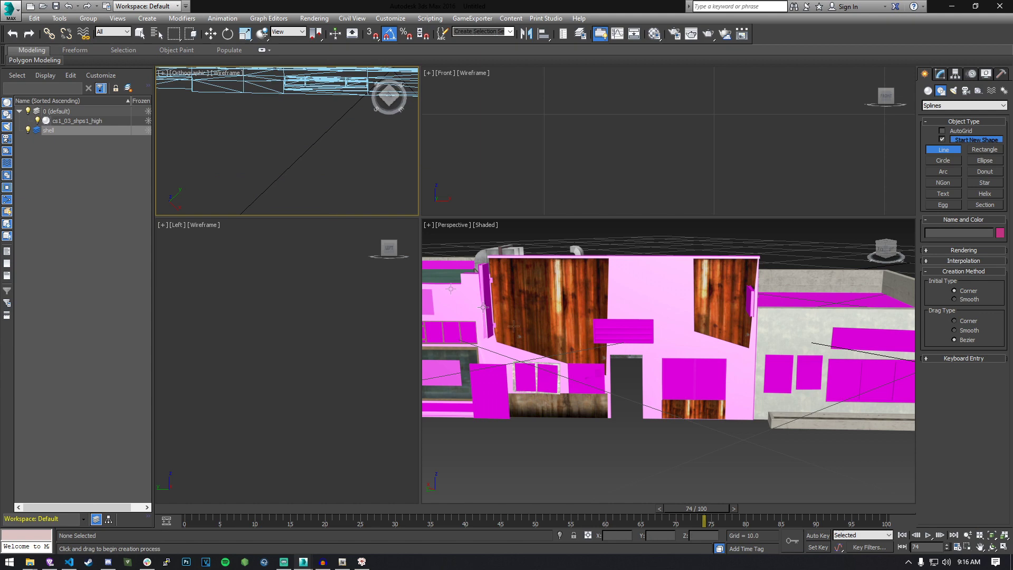
middle_click_drag(625, 321, 553, 379, "alt")
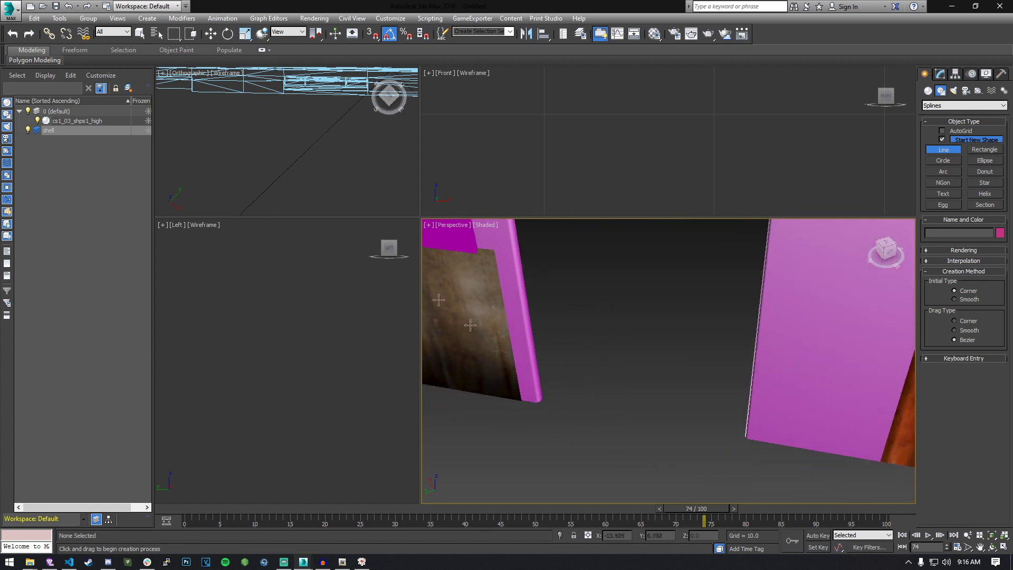
scroll(267, 127, "up", 8)
scroll(268, 165, "down", 6)
middle_click_drag(278, 164, 479, 163, "alt")
middle_click_drag(301, 209, 313, 175)
scroll(311, 127, "up", 5)
scroll(232, 96, "down", 4)
middle_click_drag(230, 103, 259, 138)
scroll(239, 128, "down", 3)
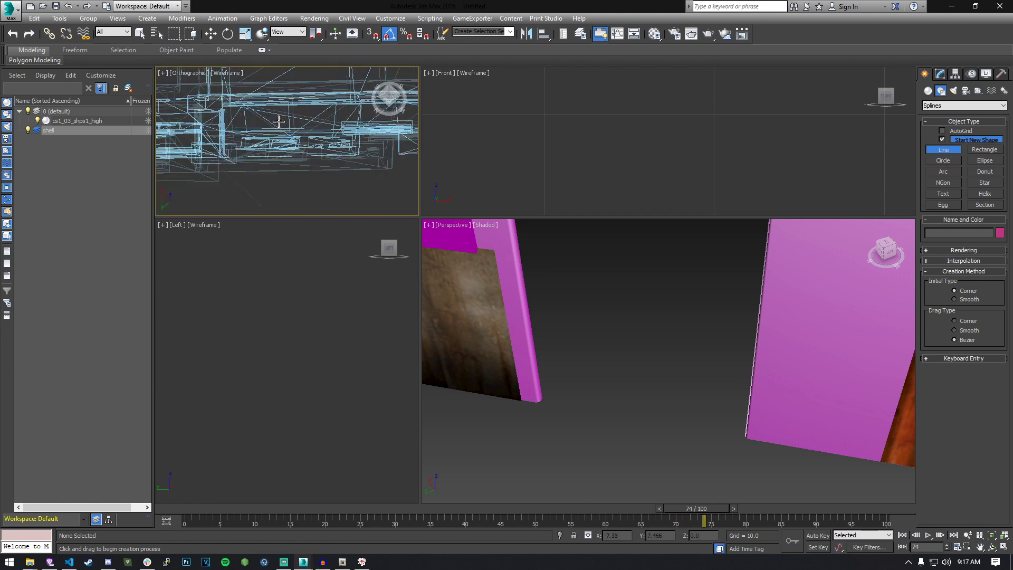
middle_click_drag(216, 130, 236, 176)
scroll(236, 177, "down", 6)
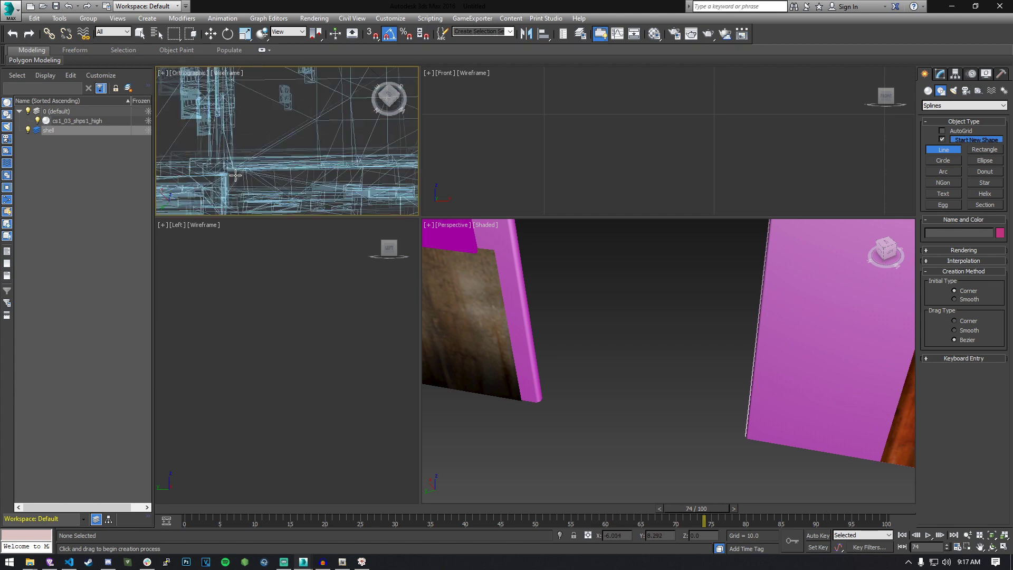
scroll(235, 177, "up", 2)
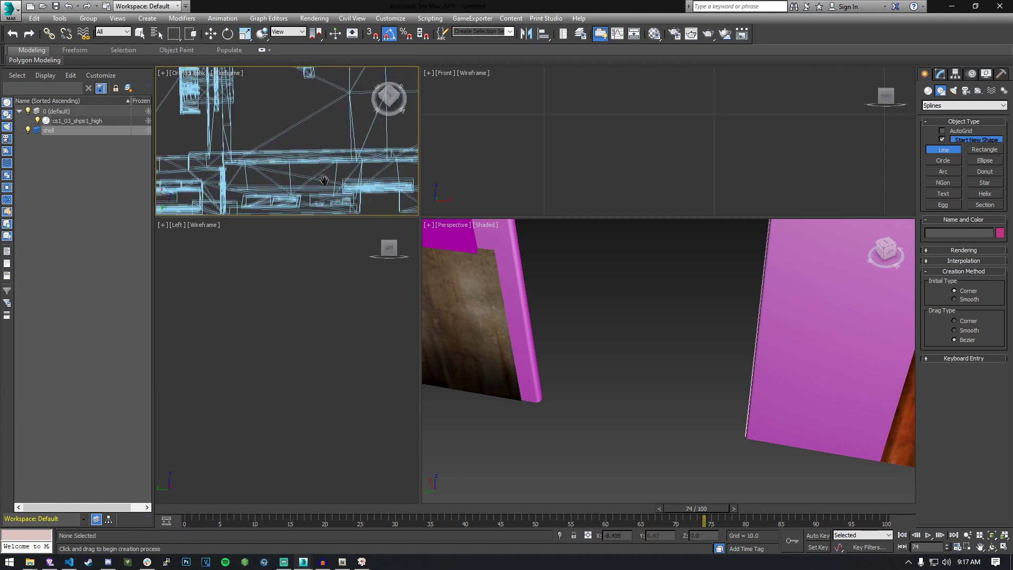
middle_click_drag(324, 183, 290, 135)
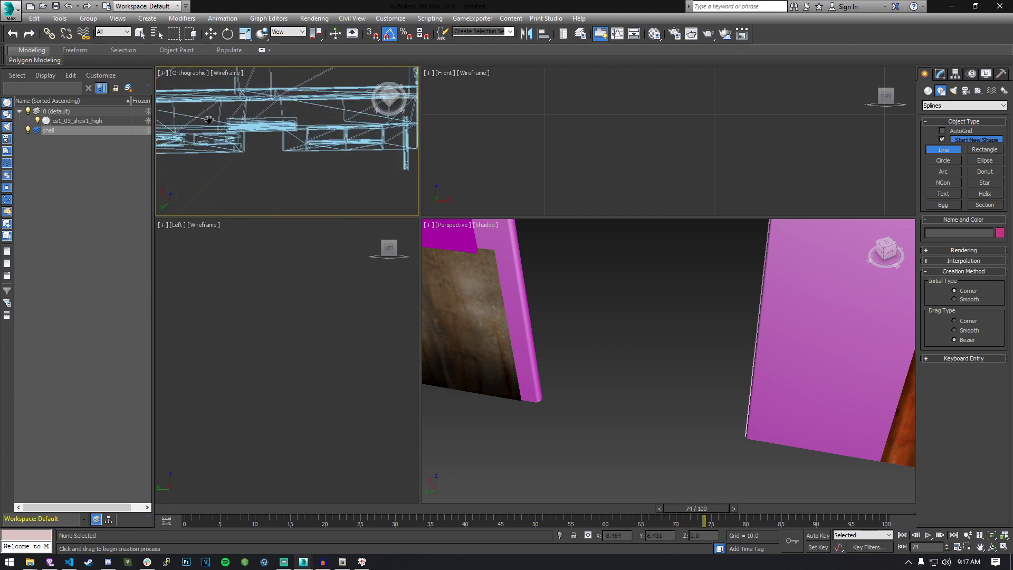
scroll(670, 319, "down", 5)
middle_click_drag(667, 317, 636, 393)
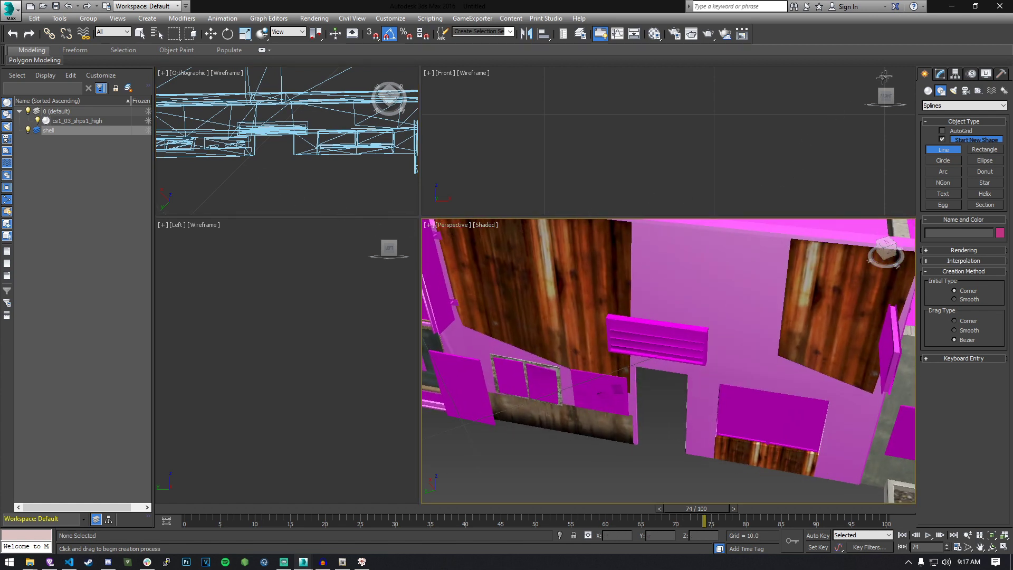
Select the cs1_03_shps1_high mesh and switch its editing to polygon level
left_click(939, 76)
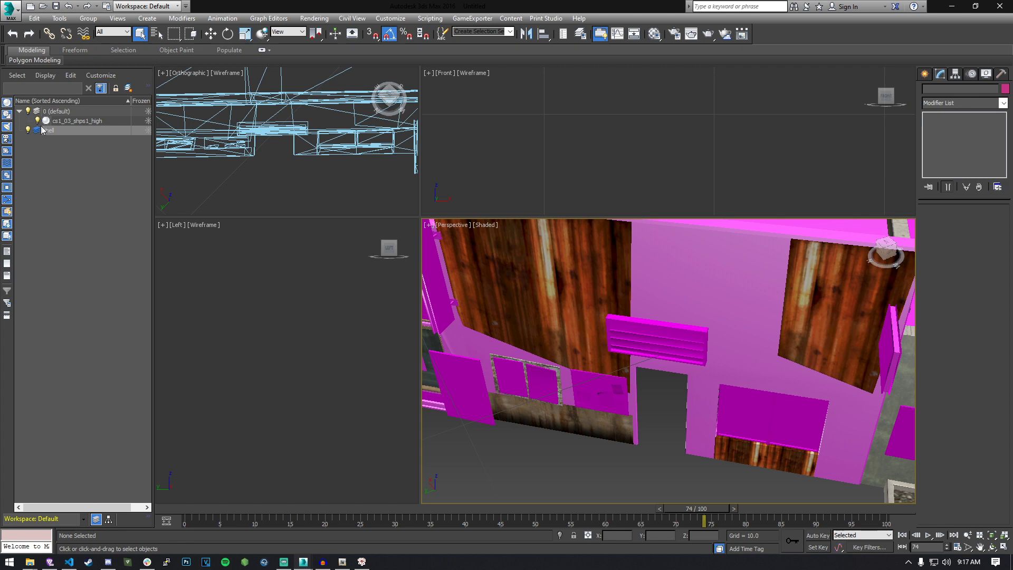
left_click(76, 120)
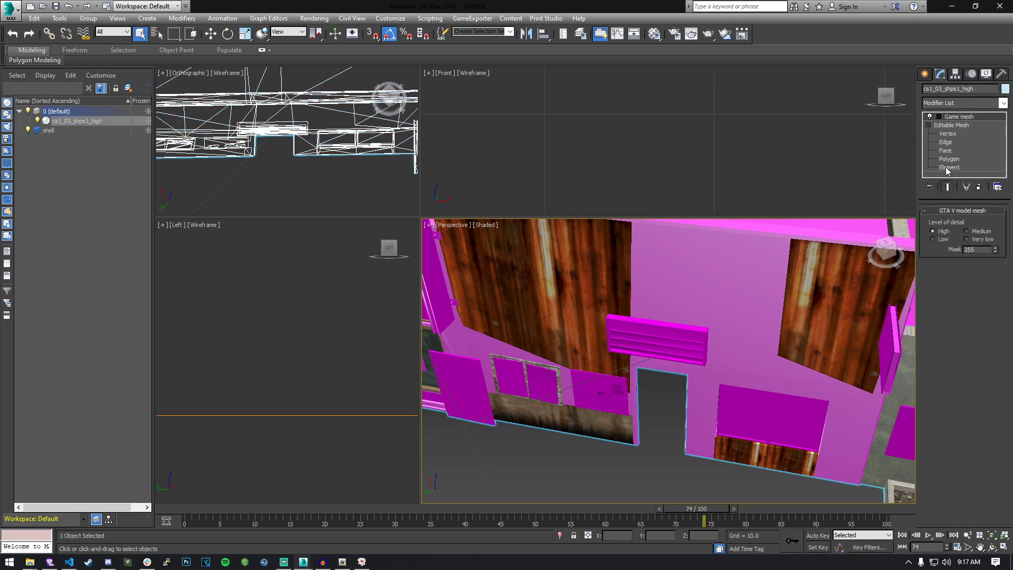
left_click(947, 159)
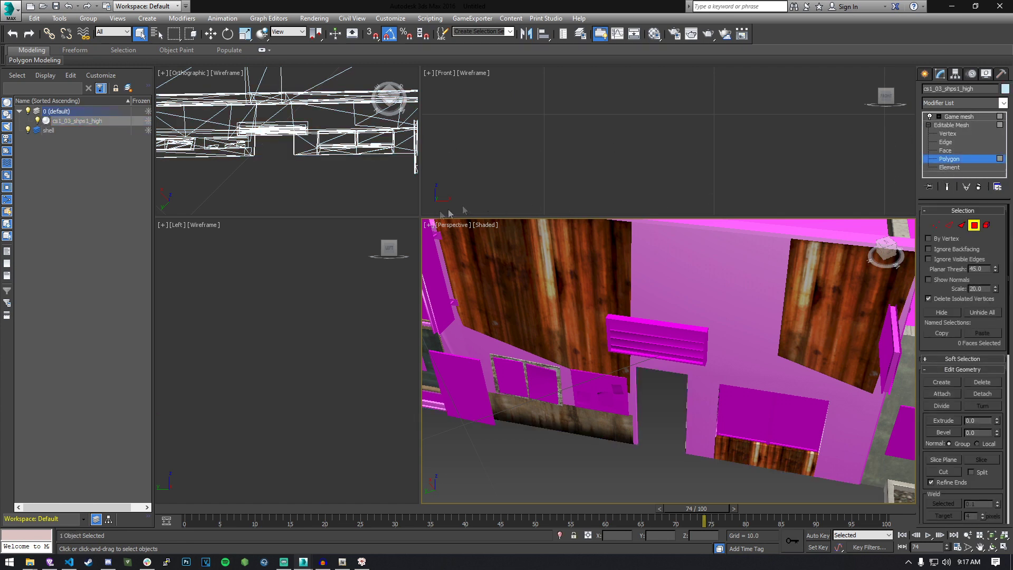
Try deleting the lower front wall polygons on both sides of the doorway, and undo it
left_click_drag(230, 186, 354, 150)
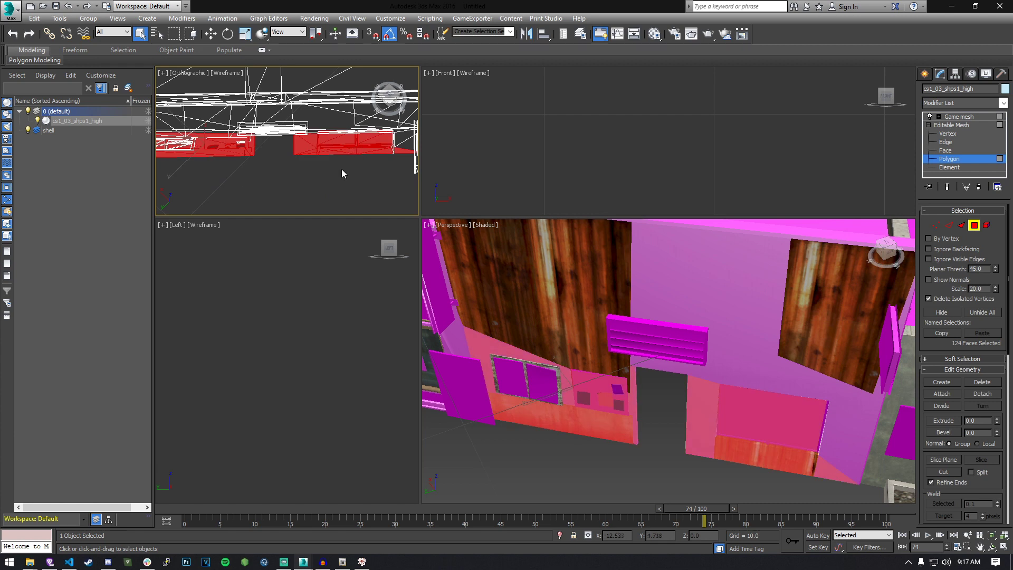
key("Delete")
key("ctrl+z")
key("ctrl+z")
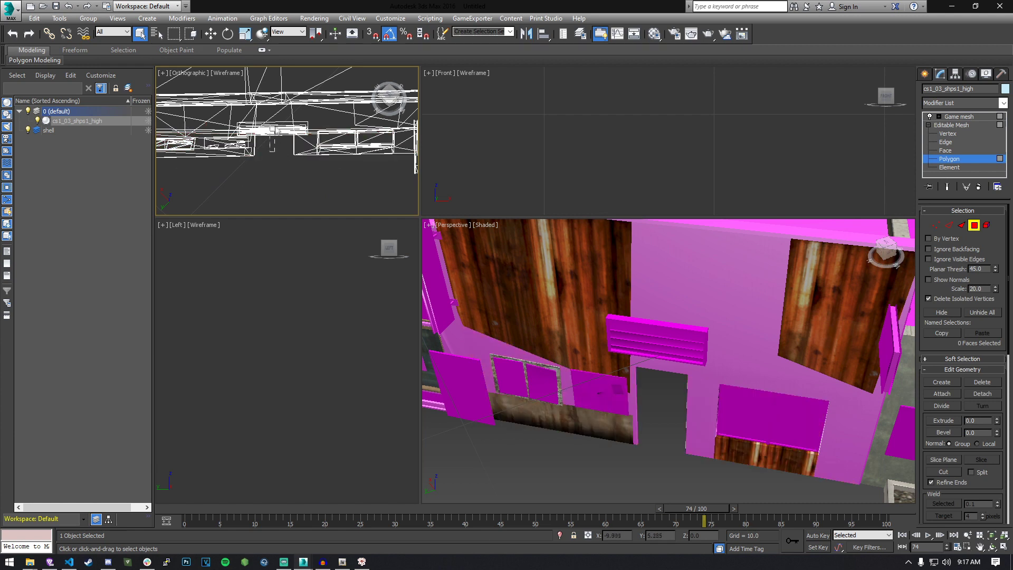
Try deleting the sign's polygons together with the wall section above the doorway, undo it and clear the selection
left_click(278, 151)
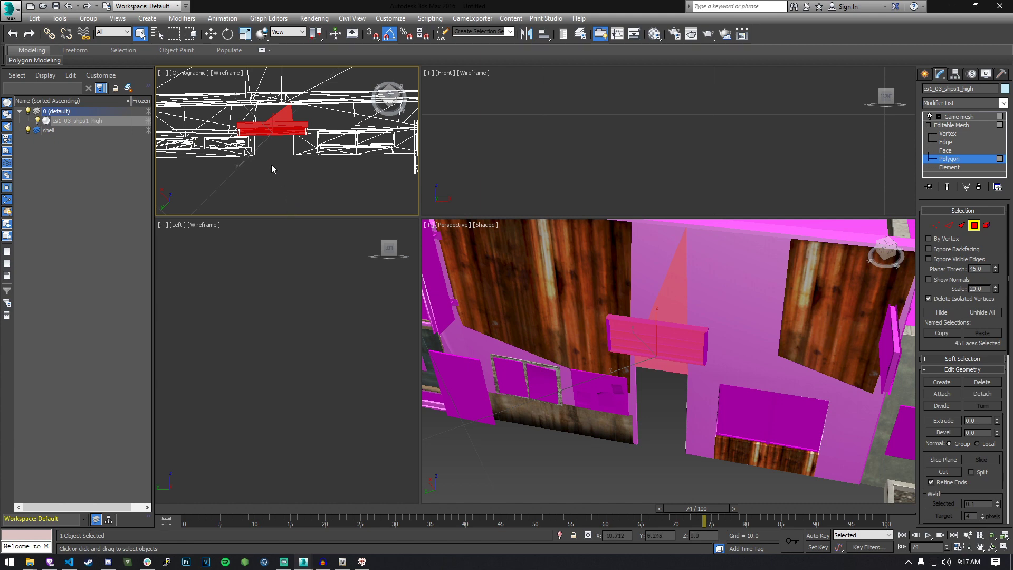
middle_click_drag(271, 163, 301, 190)
left_click(290, 194)
left_click_drag(317, 149, 316, 151)
key("Delete")
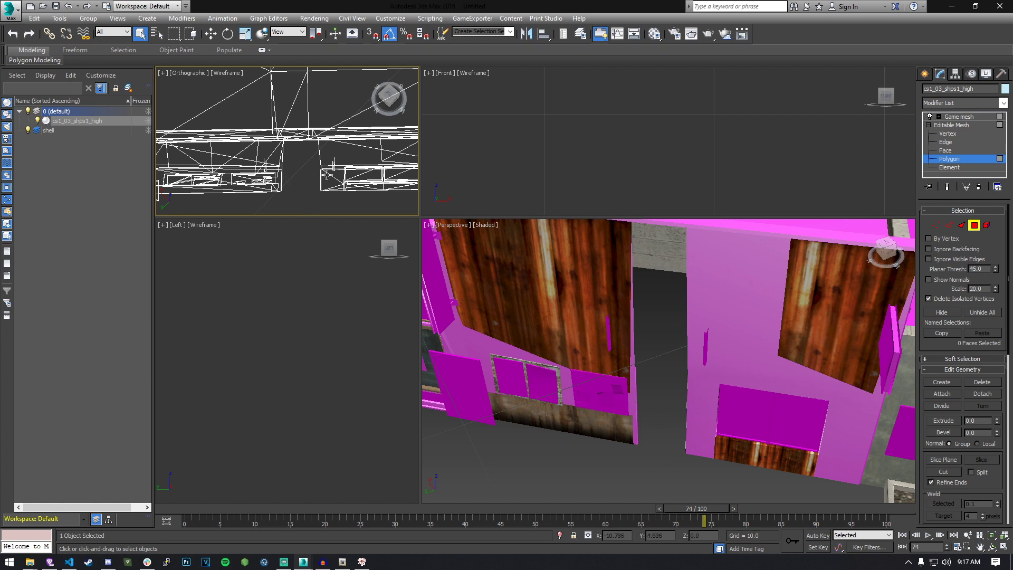
key("ctrl+z")
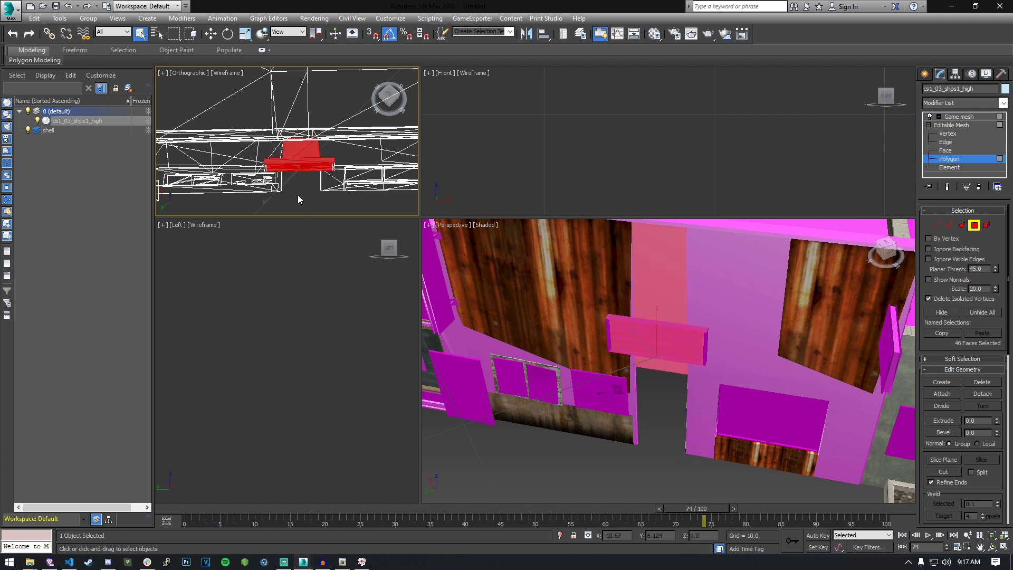
left_click(298, 195)
Delete the slatted front panel and adjoining pieces of the sign above the doorway at element level
left_click(632, 320)
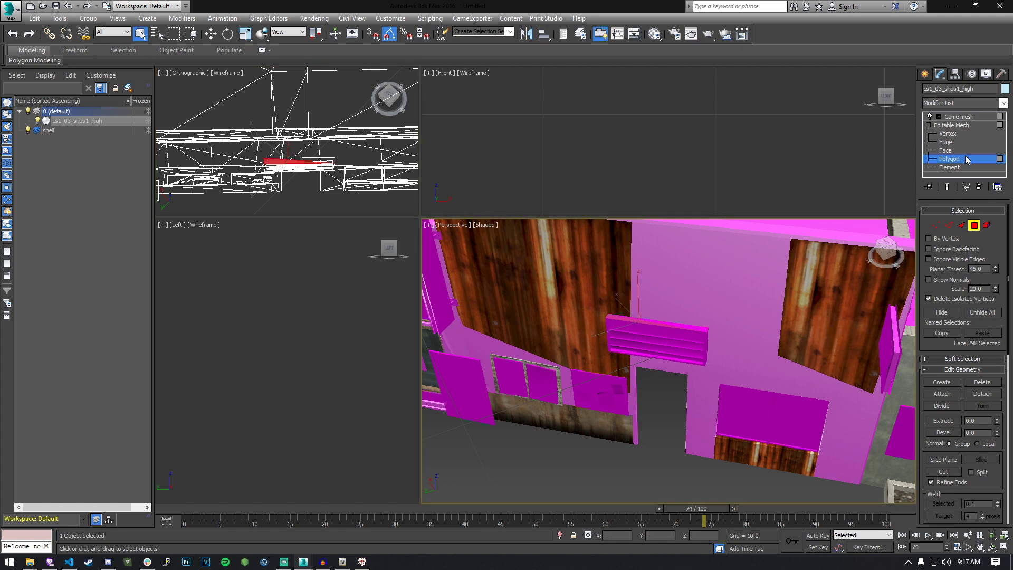
left_click(947, 167)
left_click(671, 332)
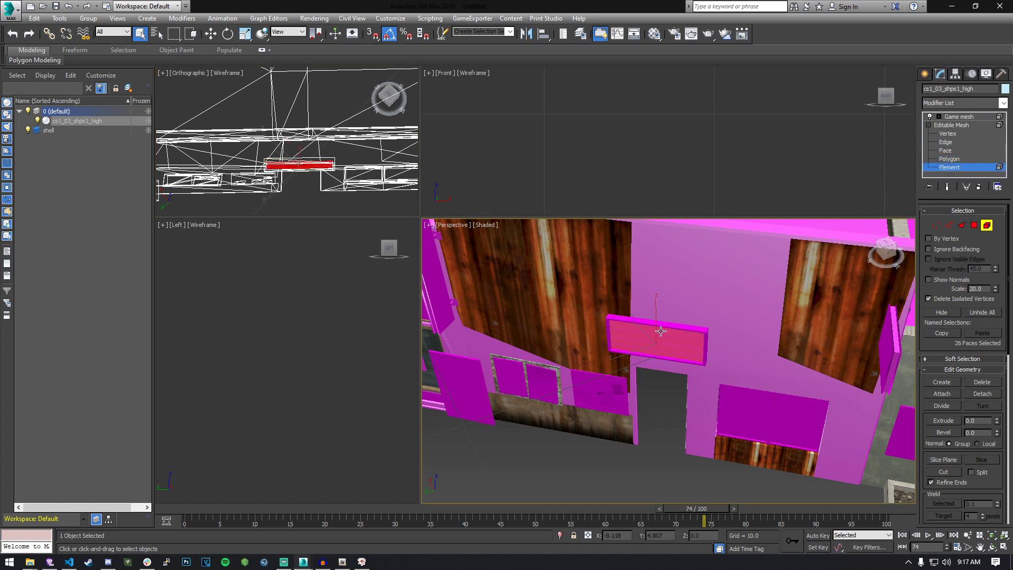
key("Delete")
left_click(607, 333)
key("Delete")
left_click(622, 320)
key("Delete")
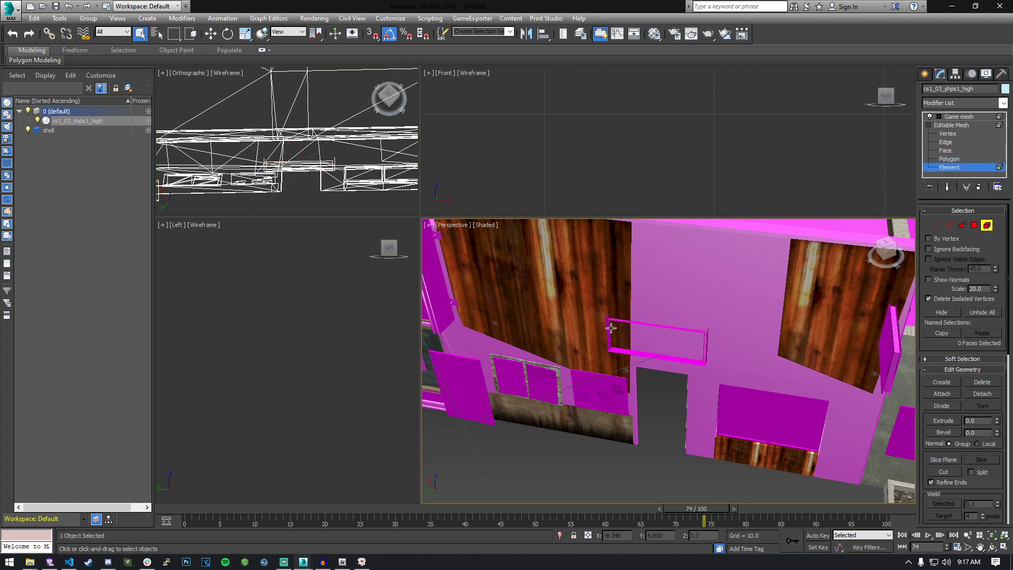
left_click(642, 356)
Set the orthographic wireframe viewport to the Top view
left_click(200, 108)
left_click(232, 78)
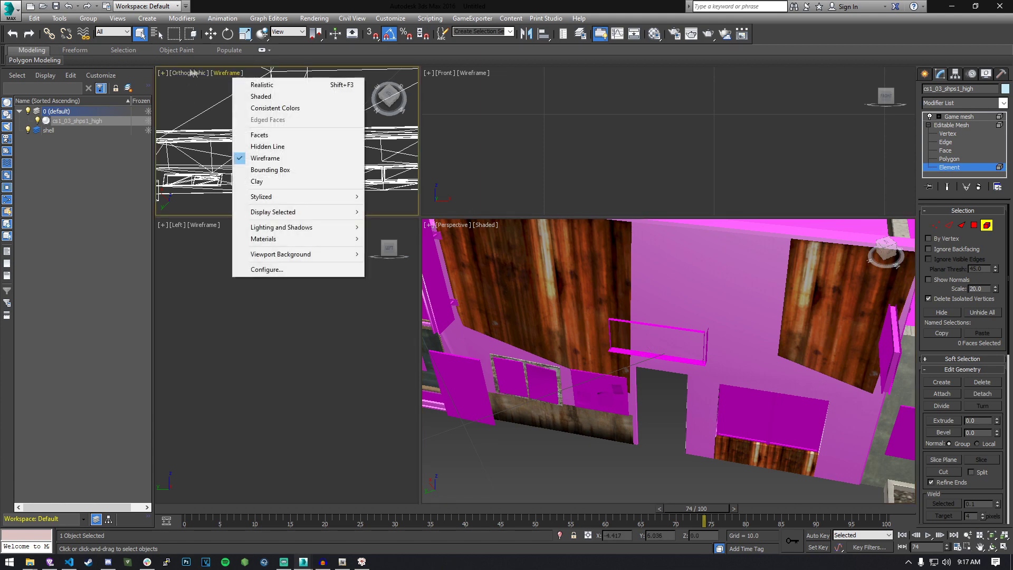
left_click(189, 68)
left_click(187, 74)
left_click(238, 147)
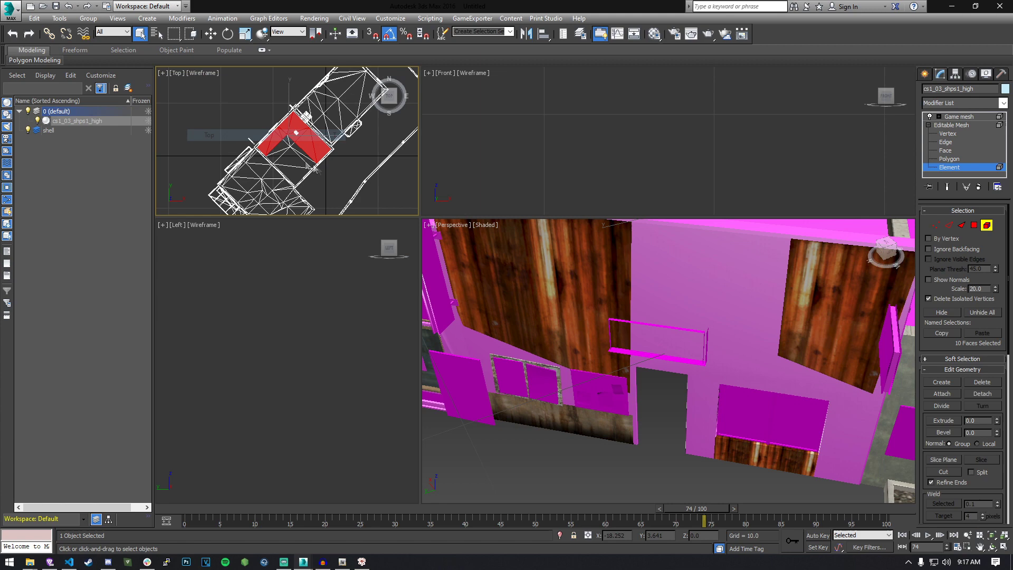
left_click(230, 120)
middle_click_drag(230, 120, 358, 164, "alt")
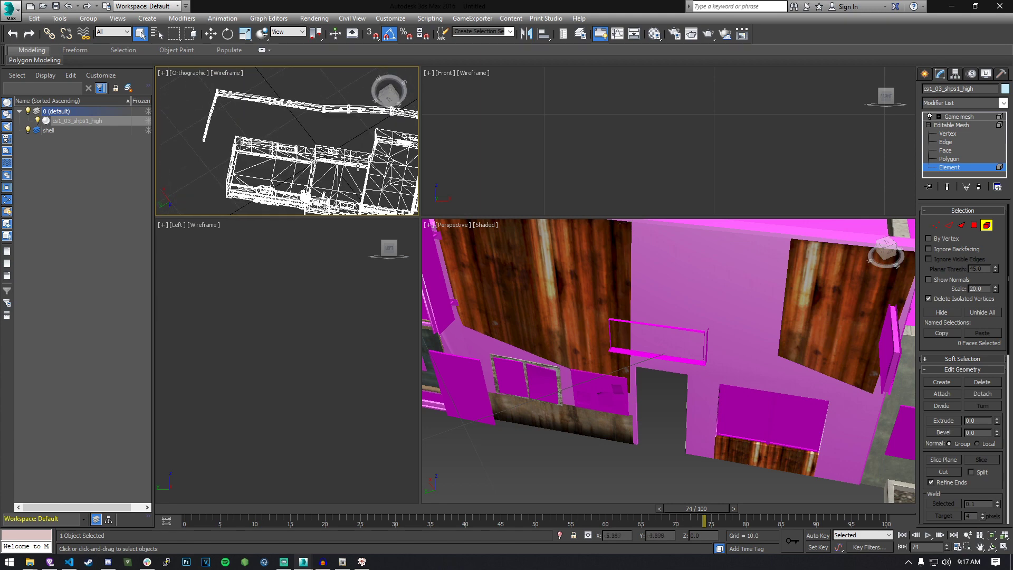
left_click(185, 73)
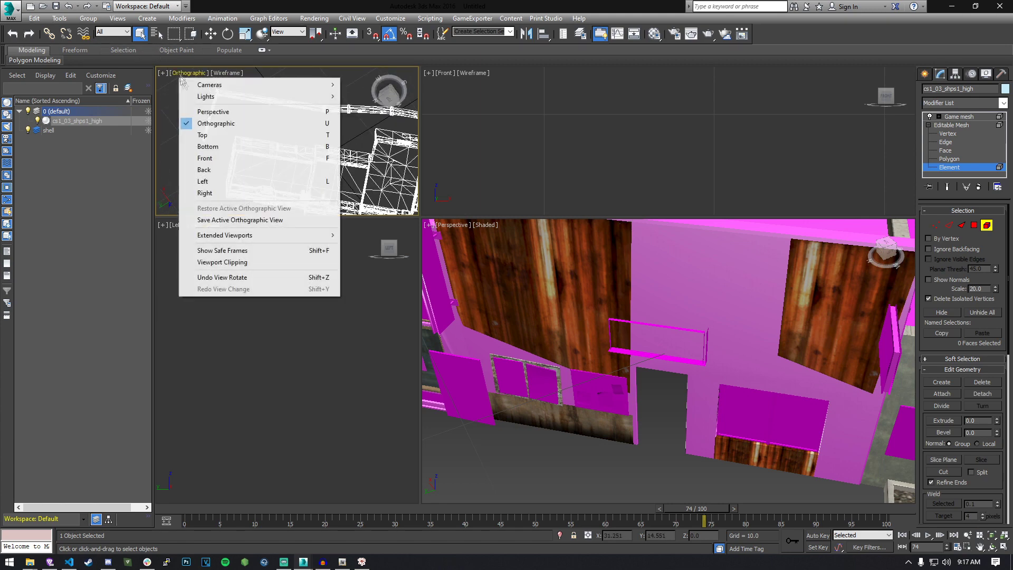
left_click(216, 135)
Delete the remaining frame and side elements of the sign above the doorway, selecting them from the Top view
scroll(268, 94, "up", 5)
middle_click_drag(268, 94, 310, 126)
left_click_drag(330, 139, 315, 152)
key("Delete")
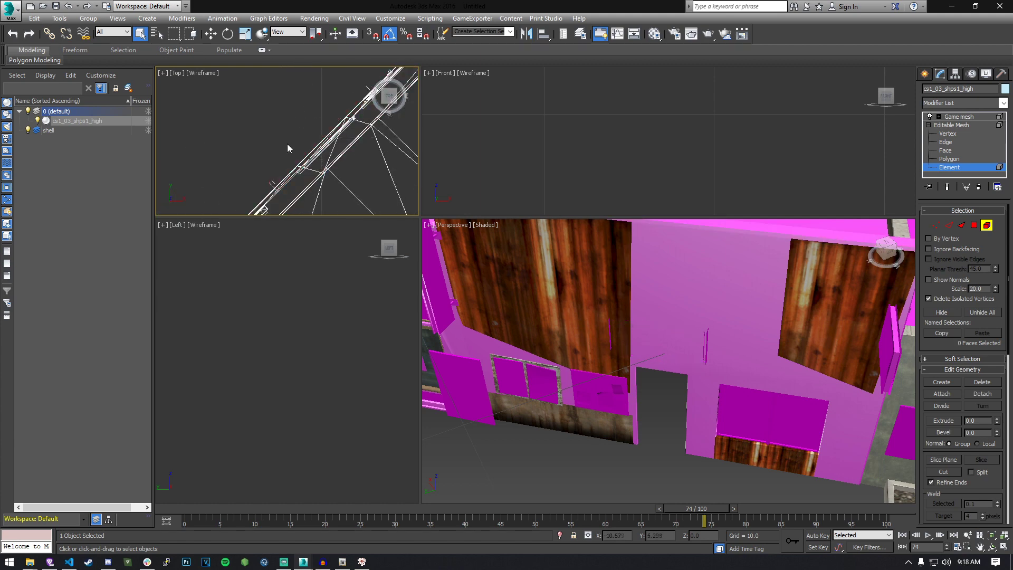
left_click_drag(255, 161, 275, 186)
Enlarge the Top viewport in height and width, and frame the front wall around the doorway in close-up
middle_click_drag(301, 180, 264, 142)
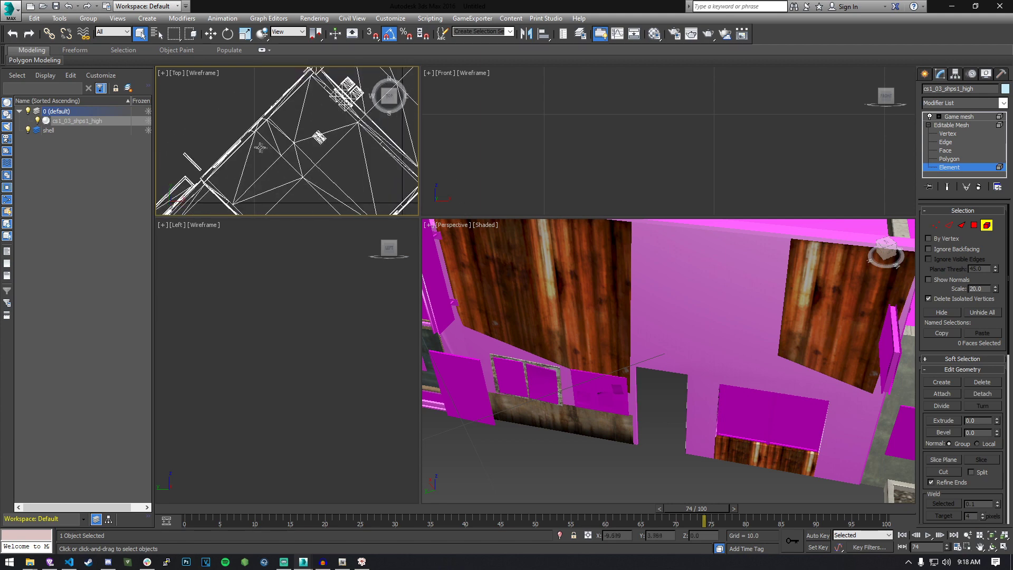
scroll(260, 147, "down", 2)
left_click_drag(354, 217, 369, 318)
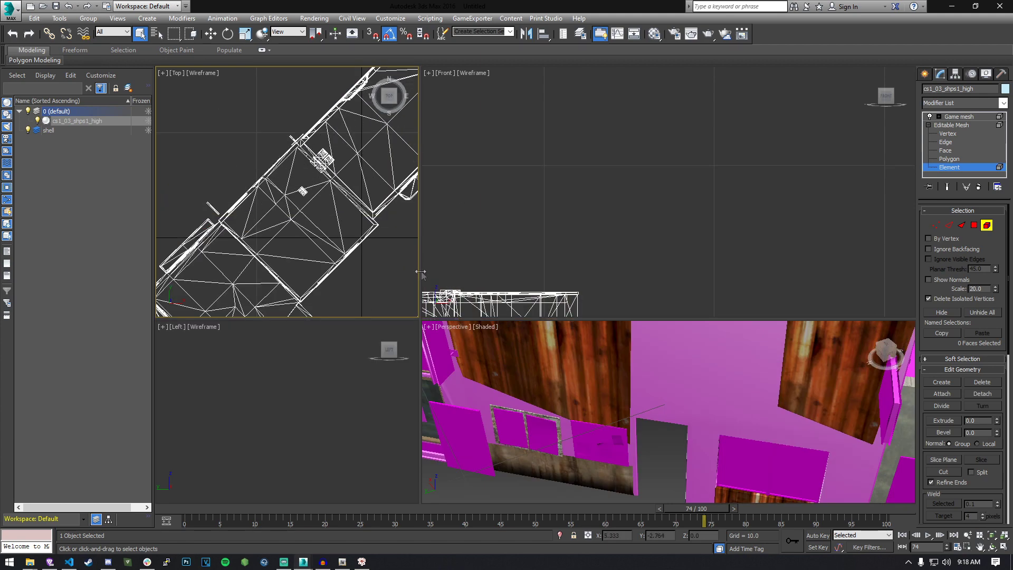
left_click_drag(421, 272, 502, 272)
scroll(351, 190, "up", 5)
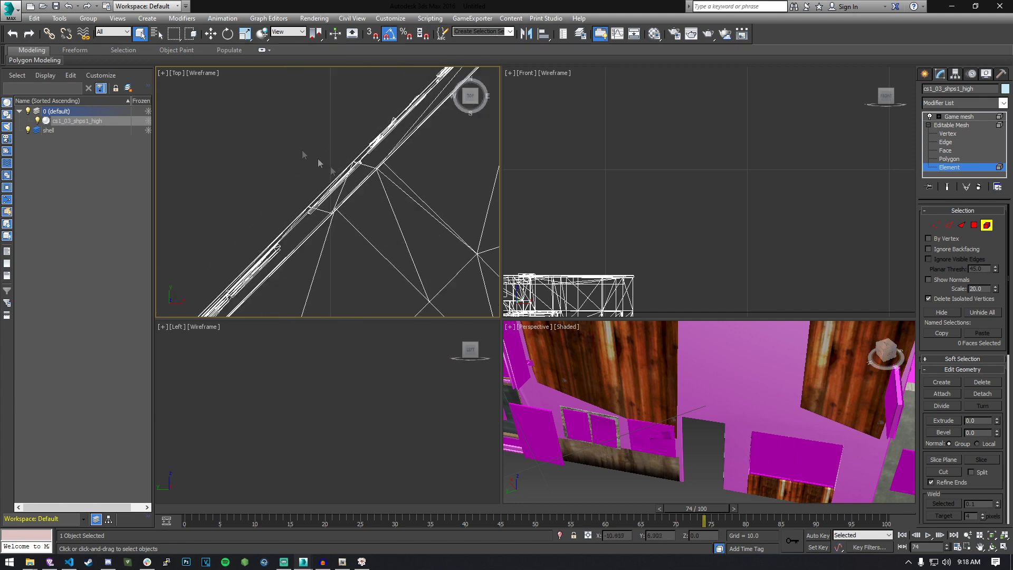
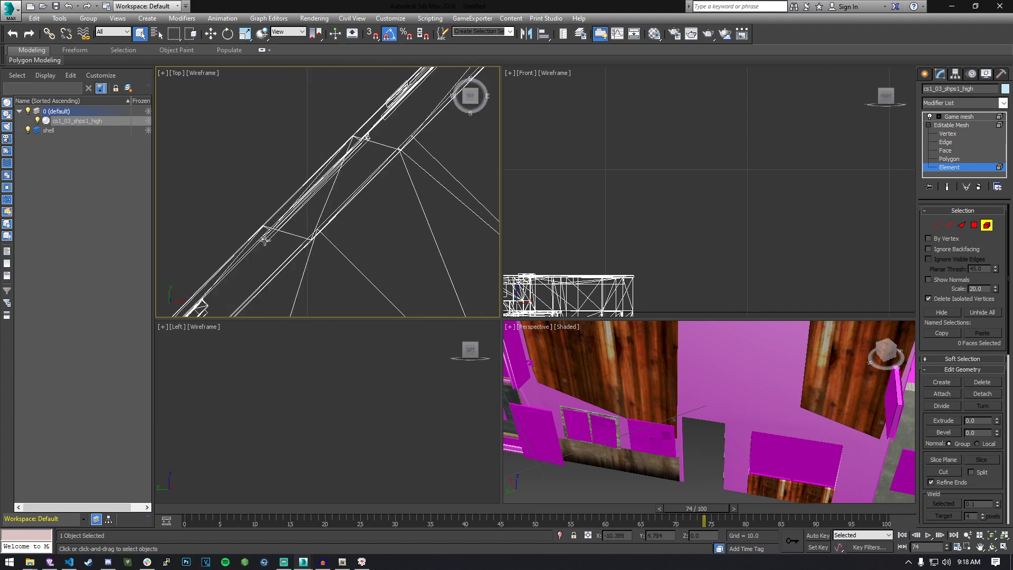
Start a line spline in the Top view at one doorway jamb, with its second vertex about 0.3 units away on the inner wall face
left_click(930, 77)
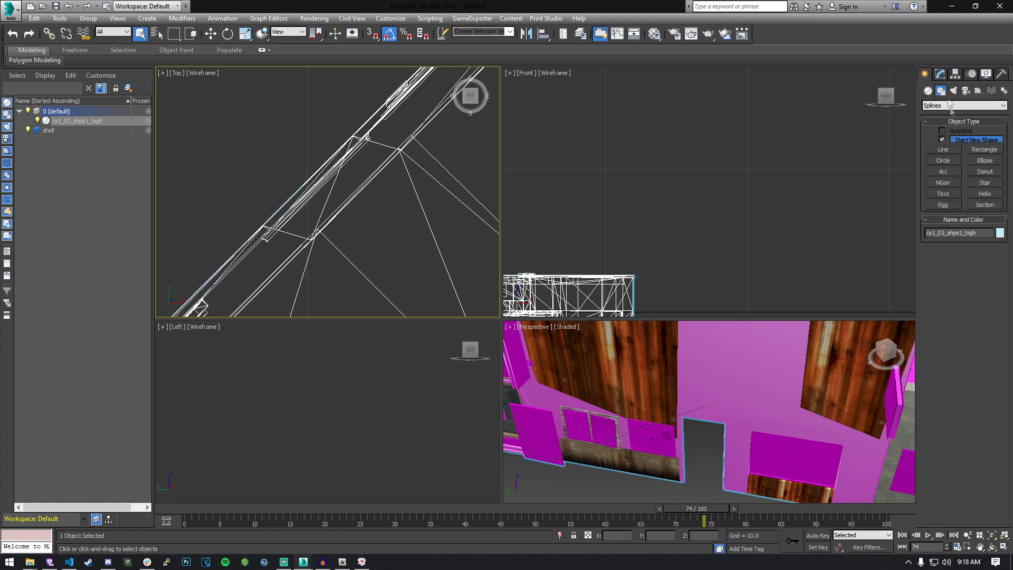
left_click(942, 149)
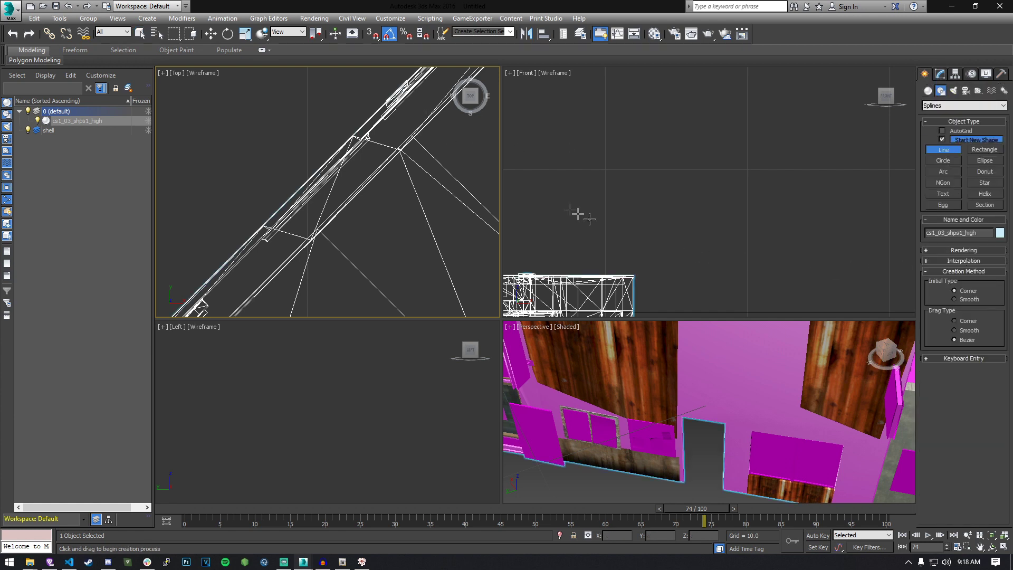
middle_click_drag(285, 226, 348, 214)
scroll(351, 217, "up", 3)
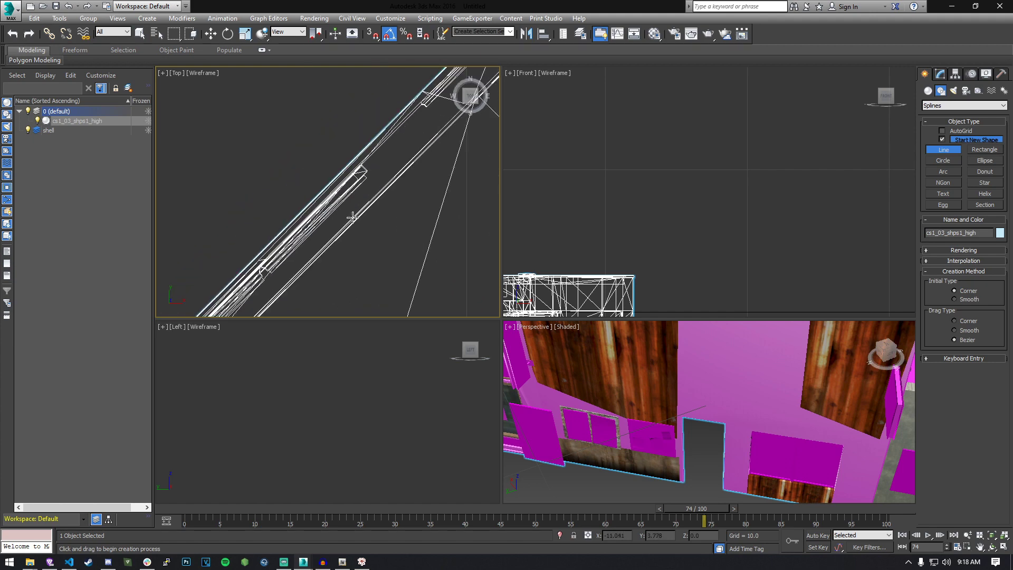
middle_click_drag(426, 109, 317, 180)
scroll(317, 180, "up", 5)
scroll(368, 183, "down", 2)
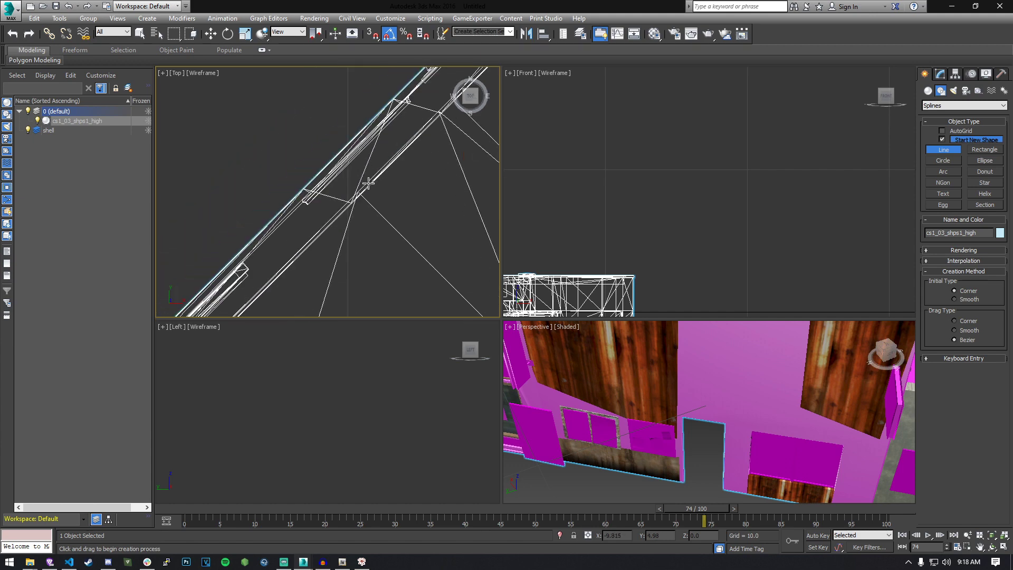
middle_click_drag(394, 177, 309, 204)
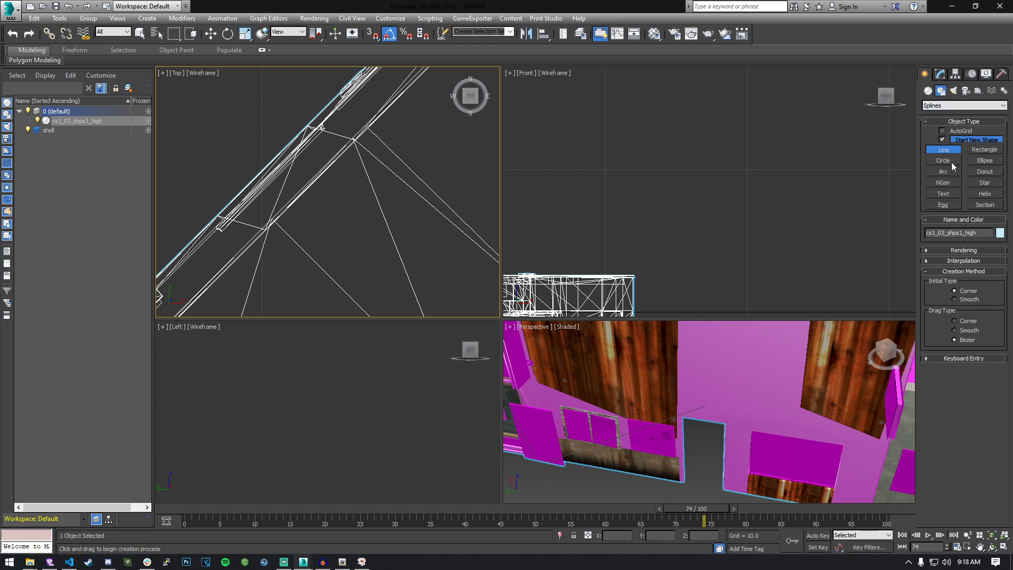
scroll(347, 152, "up", 1)
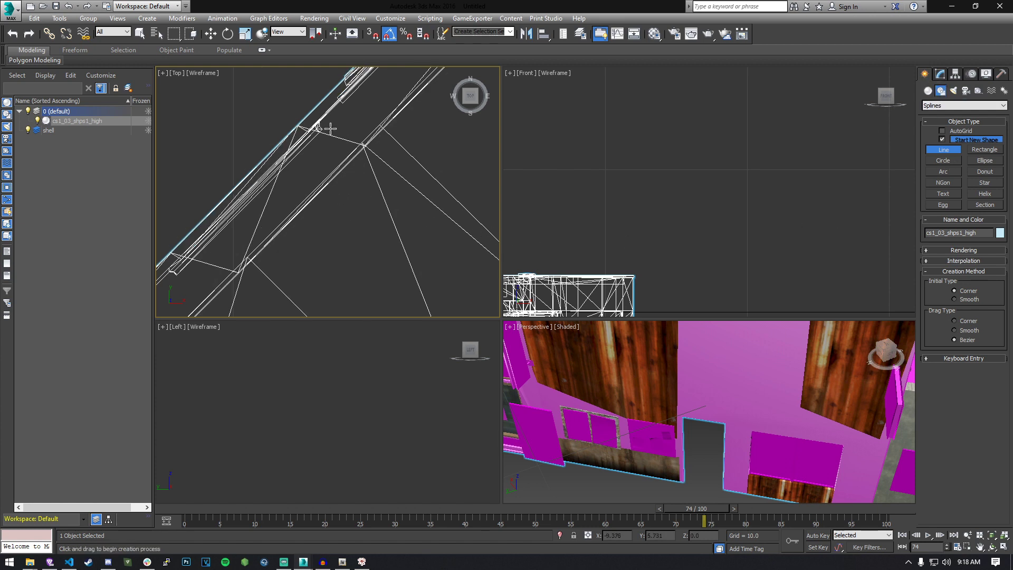
scroll(329, 147, "up", 1)
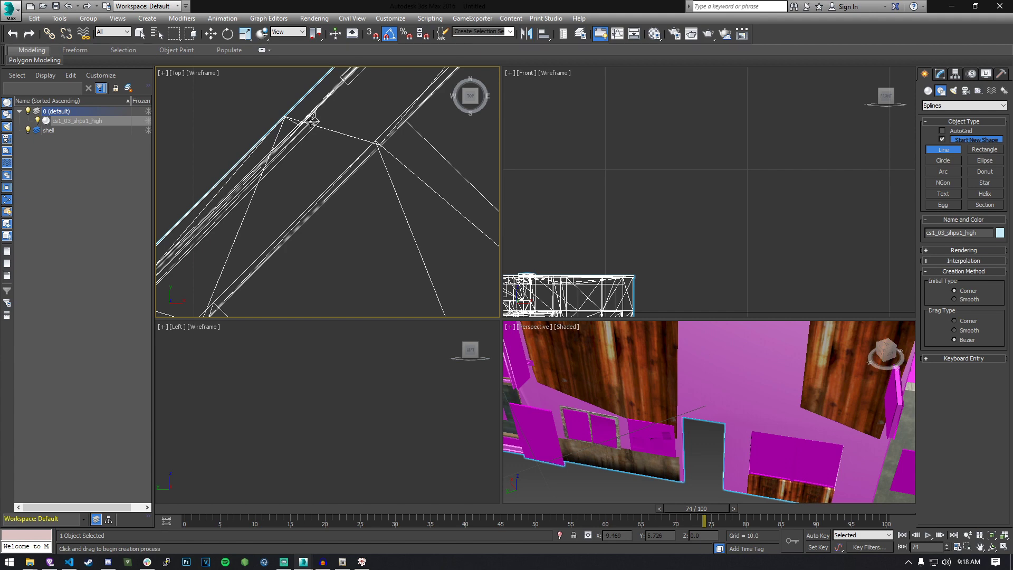
left_click(311, 121)
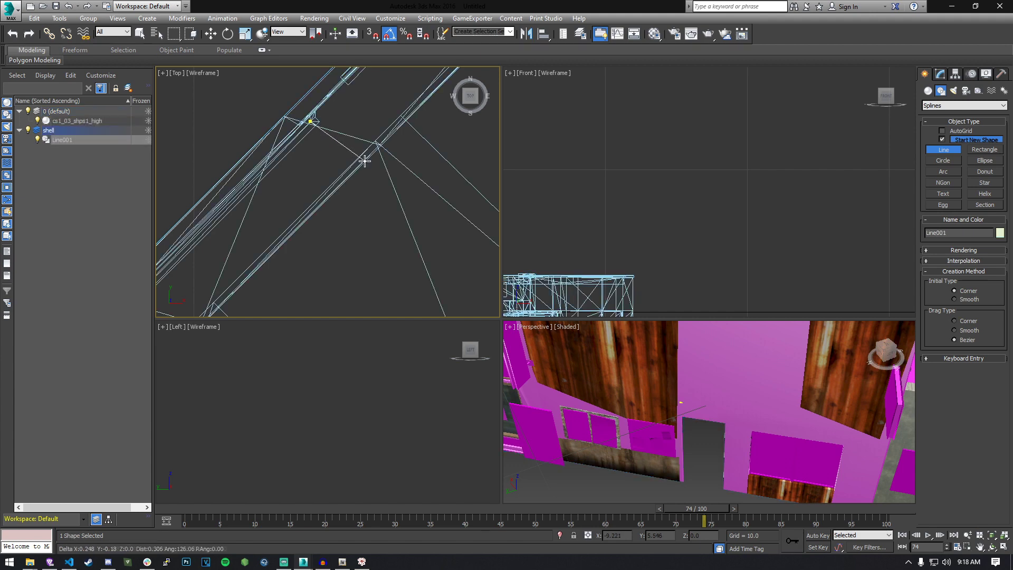
left_click(364, 162)
Trace the room's four inside wall corners with the line in the Top view, giving full sides about 10.2, 9.5 and 10.3 units long
scroll(410, 161, "down", 6)
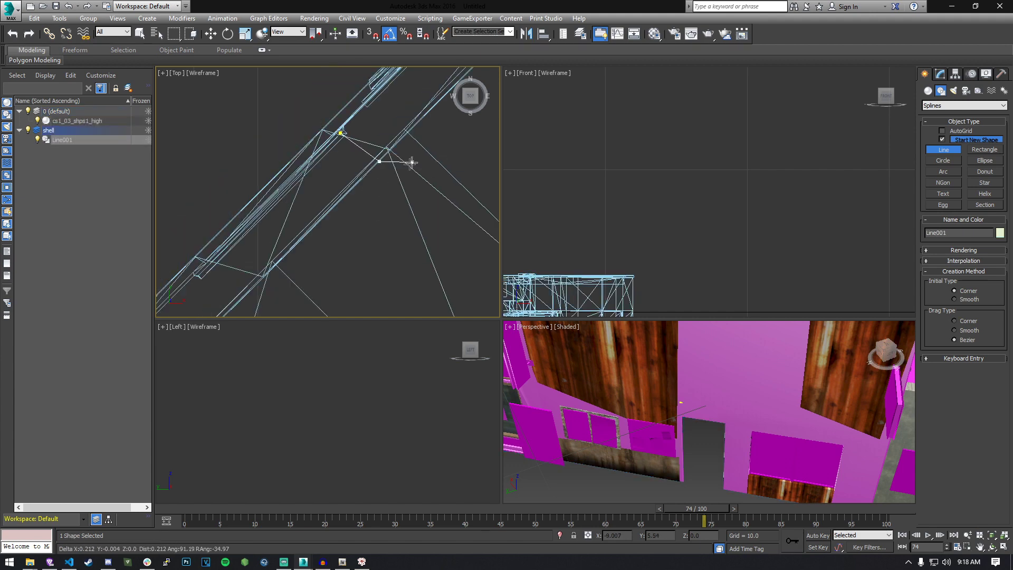
middle_click_drag(408, 168, 313, 210)
scroll(335, 202, "up", 3)
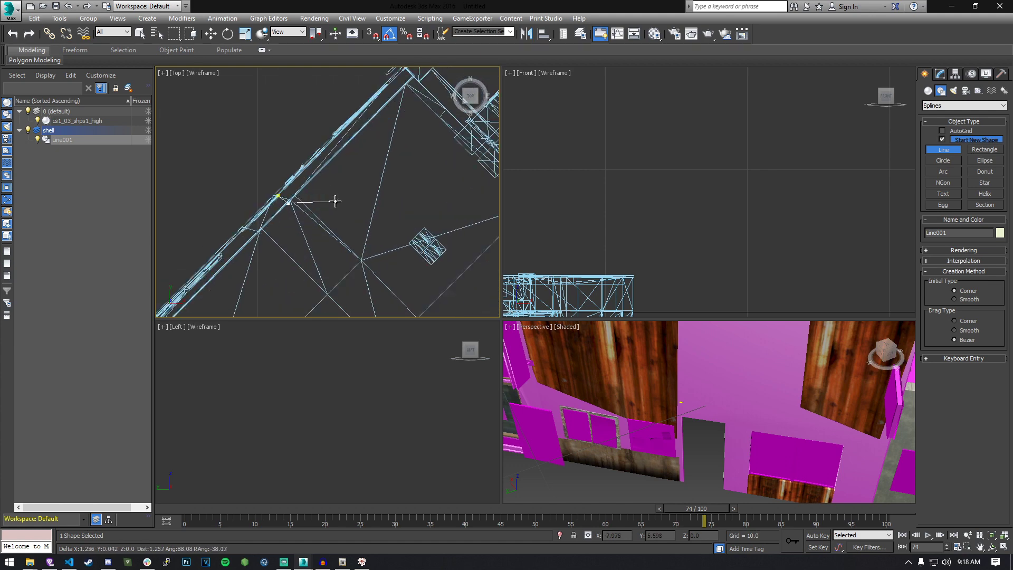
middle_click_drag(357, 165, 314, 227)
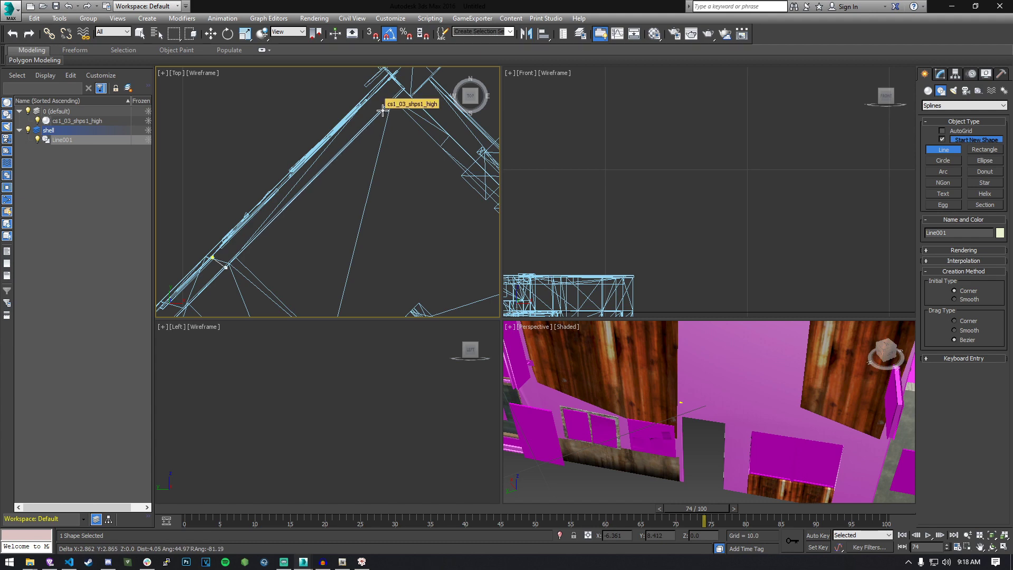
middle_click_drag(443, 251, 333, 130)
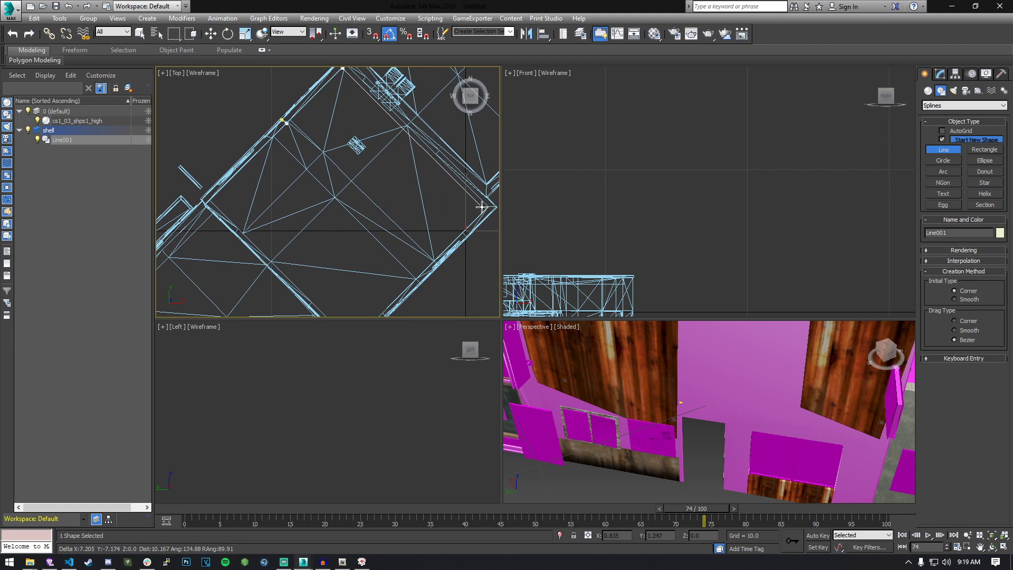
left_click(481, 207)
middle_click_drag(375, 274, 391, 237)
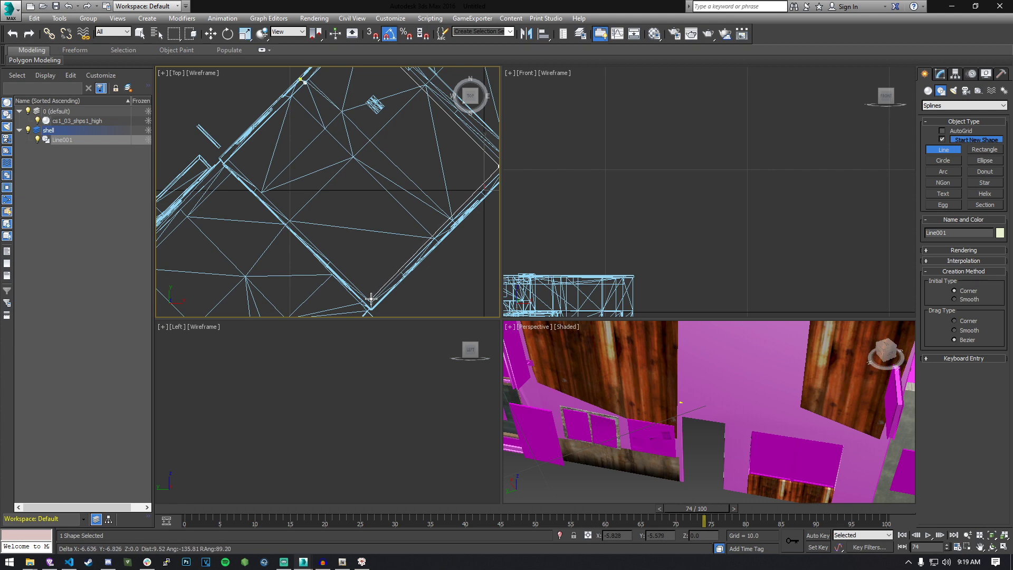
middle_click_drag(240, 156, 395, 153)
scroll(260, 239, "down", 4)
scroll(269, 236, "up", 2)
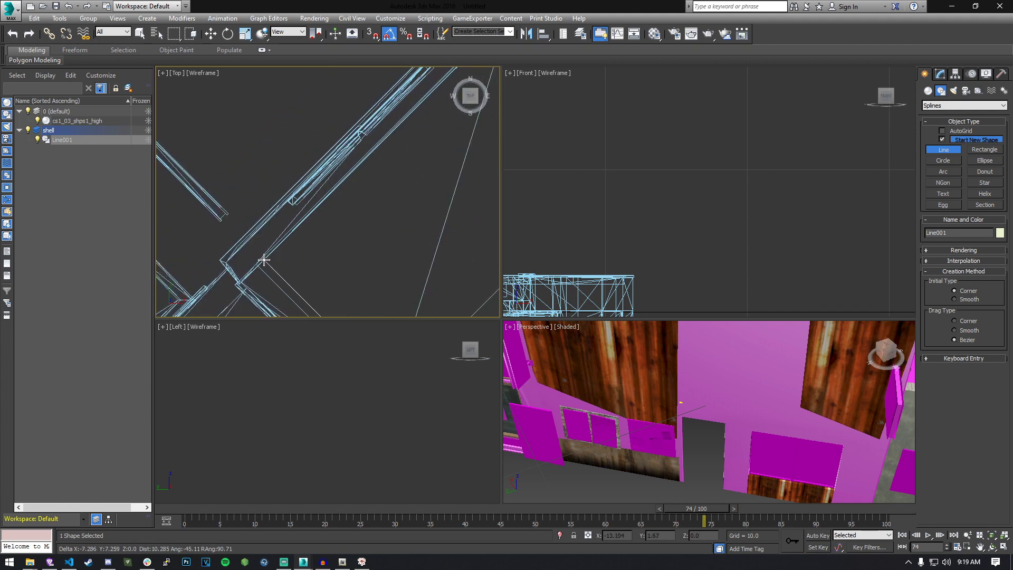
left_click(263, 260)
Add vertices on the inner wall face and at the front of the doorway's opposite jamb, about 0.3 units apart
middle_click_drag(405, 127, 276, 185)
scroll(339, 195, "up", 2)
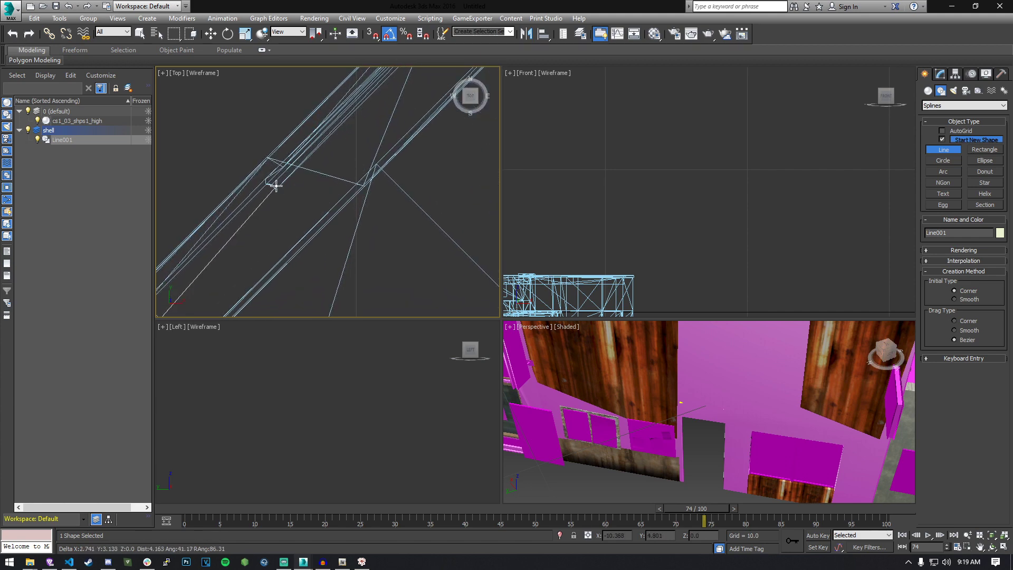
left_click(320, 229)
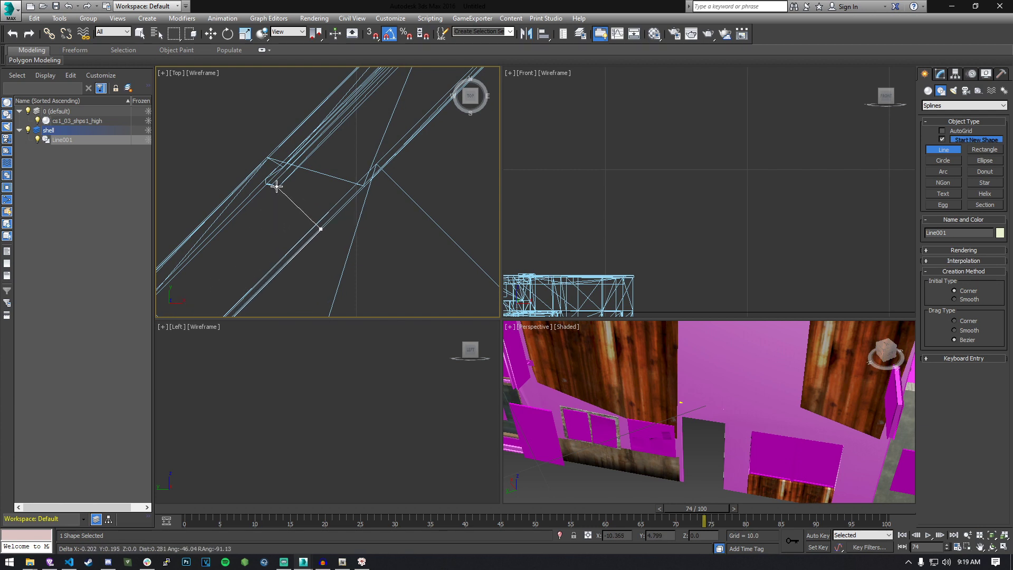
scroll(276, 187, "down", 2)
middle_click_drag(276, 187, 269, 235)
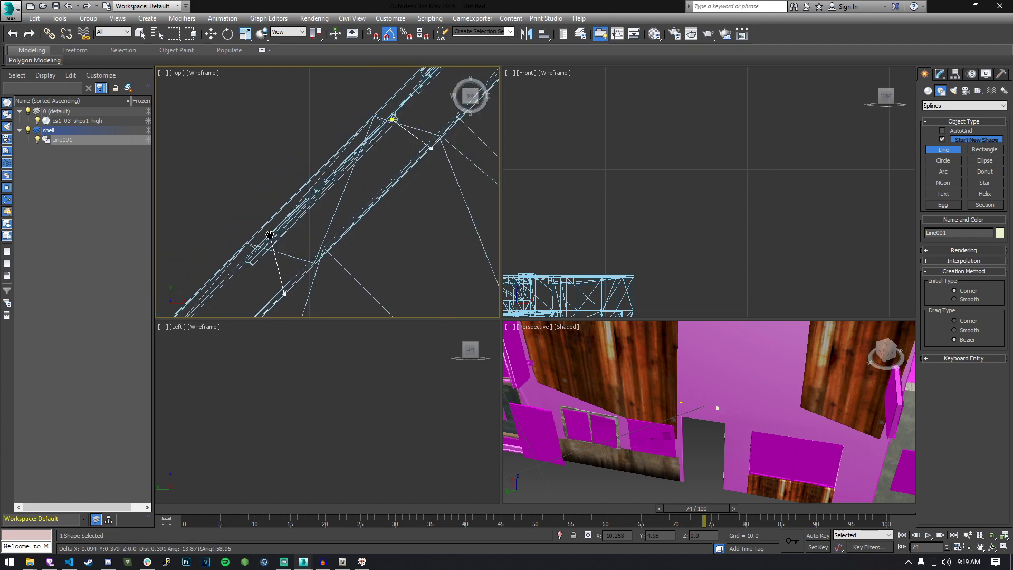
scroll(270, 235, "up", 3)
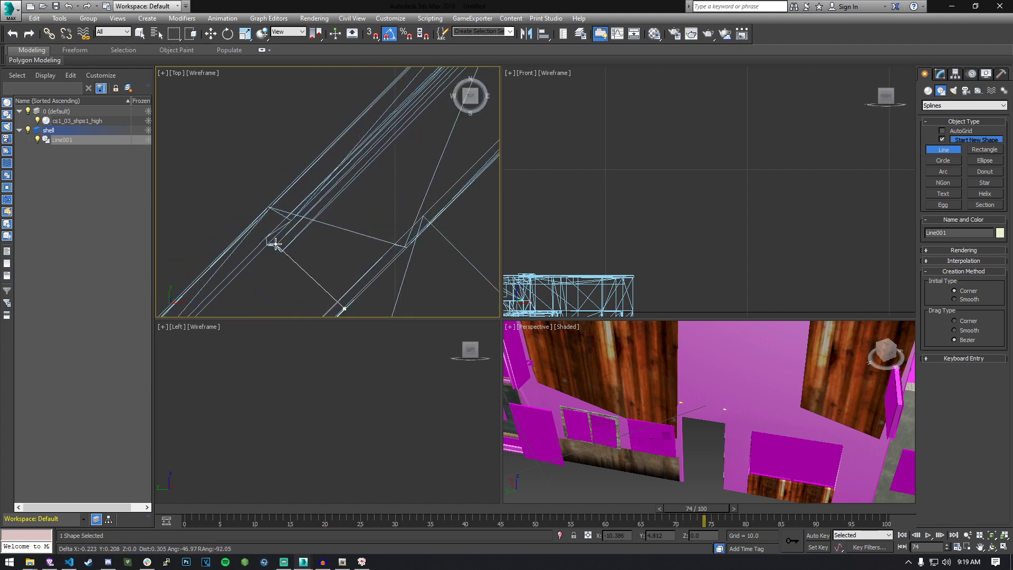
left_click(274, 244)
Join the line across the doorway opening to its first vertex and close the spline
scroll(398, 134, "down", 3)
scroll(311, 216, "up", 3)
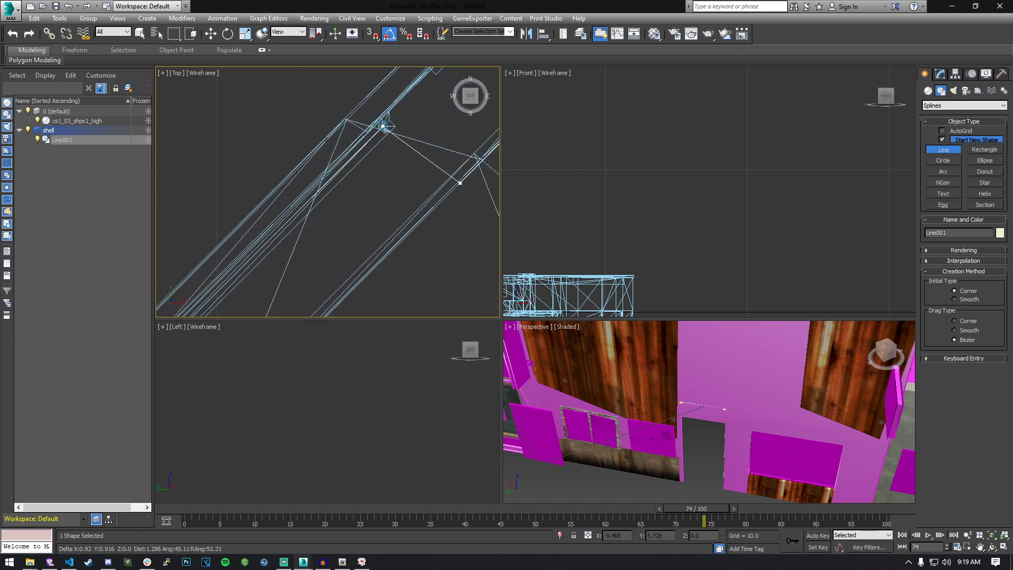
left_click(383, 126)
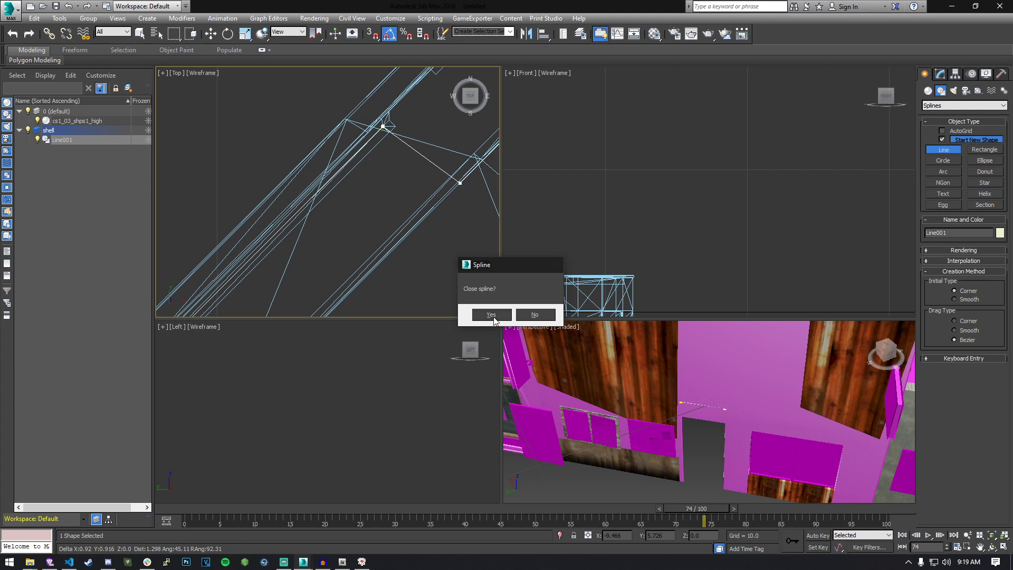
left_click(491, 315)
Examine the closed outline against the doorway and walls in the Perspective and Top views
middle_click_drag(618, 390, 685, 393, "alt")
scroll(647, 409, "down", 10)
scroll(661, 420, "up", 8)
scroll(652, 370, "down", 5)
scroll(677, 397, "up", 6)
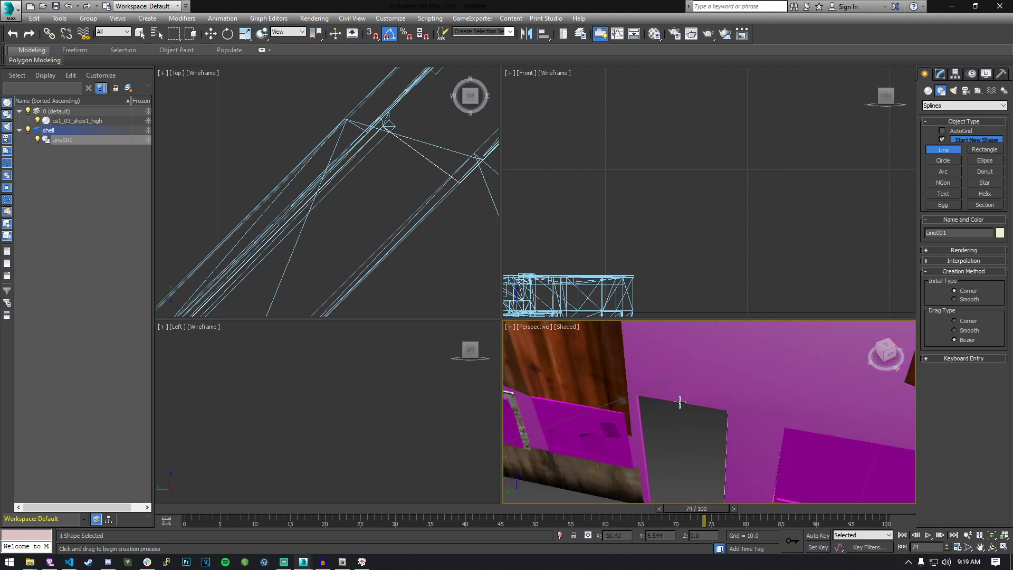
scroll(670, 391, "down", 5)
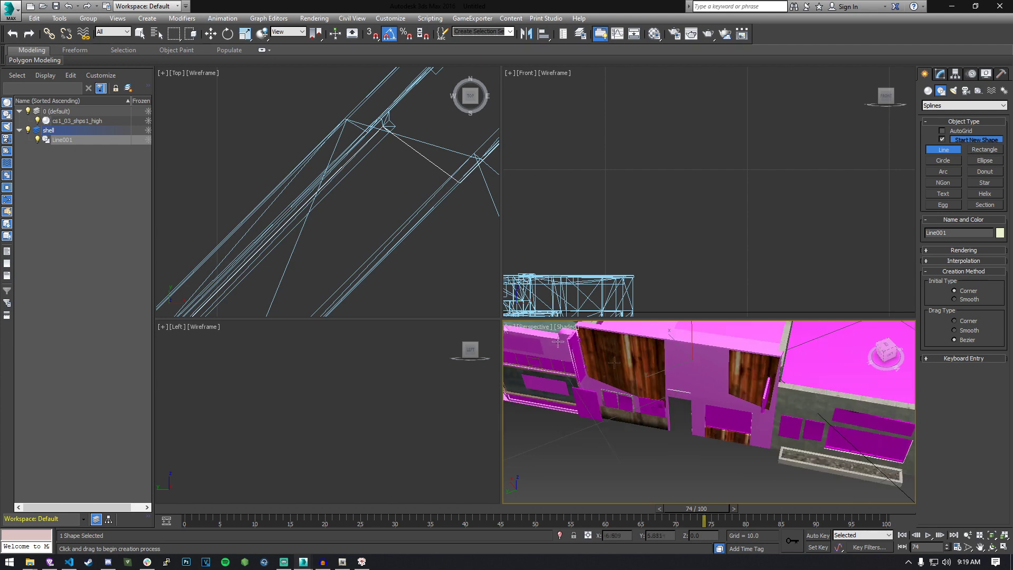
scroll(407, 199, "down", 3)
scroll(408, 199, "down", 3)
scroll(352, 158, "up", 5)
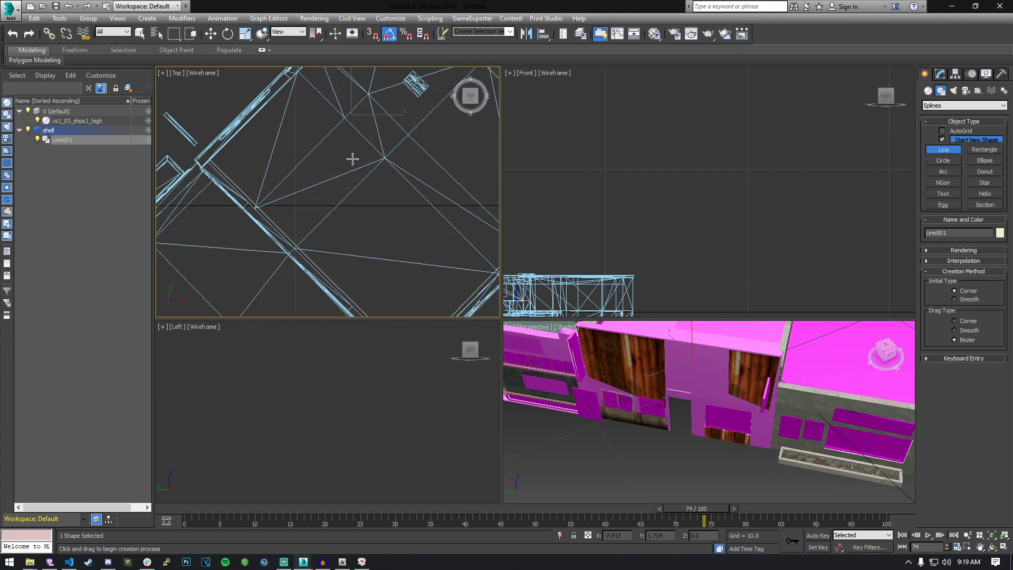
scroll(342, 181, "down", 3)
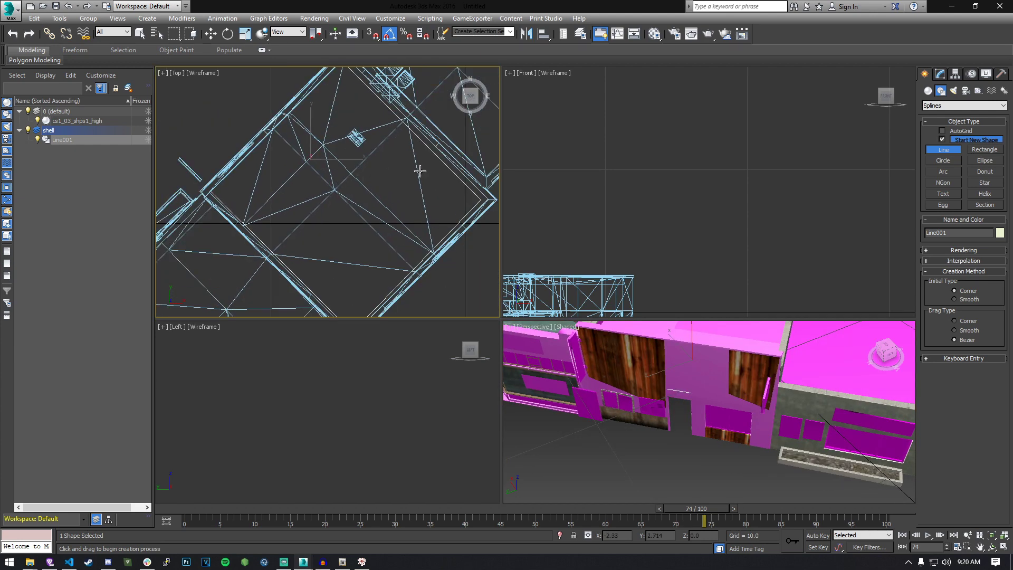
Hide and unhide the cs1_03_shps1_high mesh repeatedly to check the outline on its own against the building
left_click(38, 120)
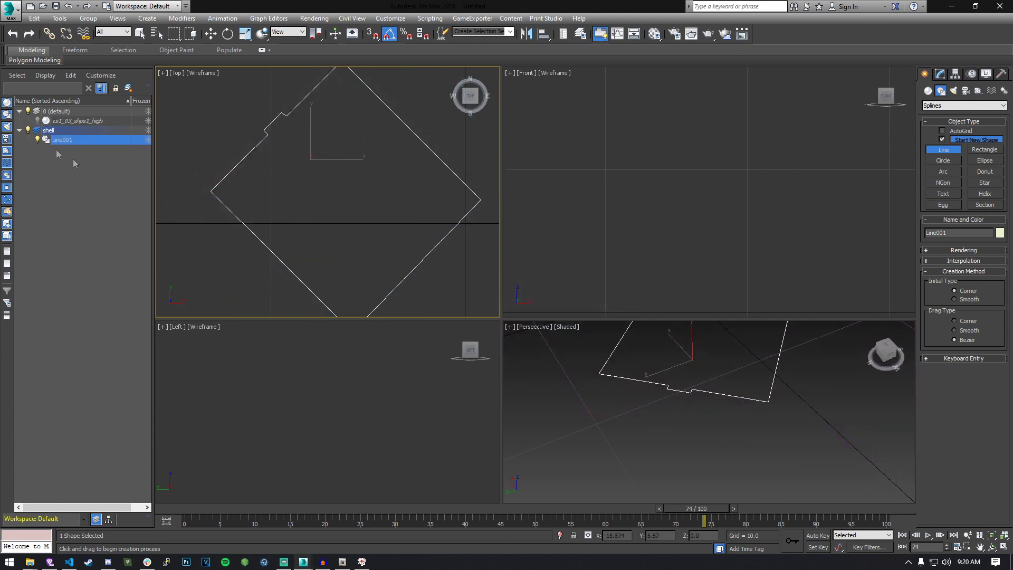
left_click(37, 121)
left_click(38, 121)
left_click(37, 120)
left_click(38, 121)
left_click(38, 121)
left_click(38, 121)
left_click(37, 121)
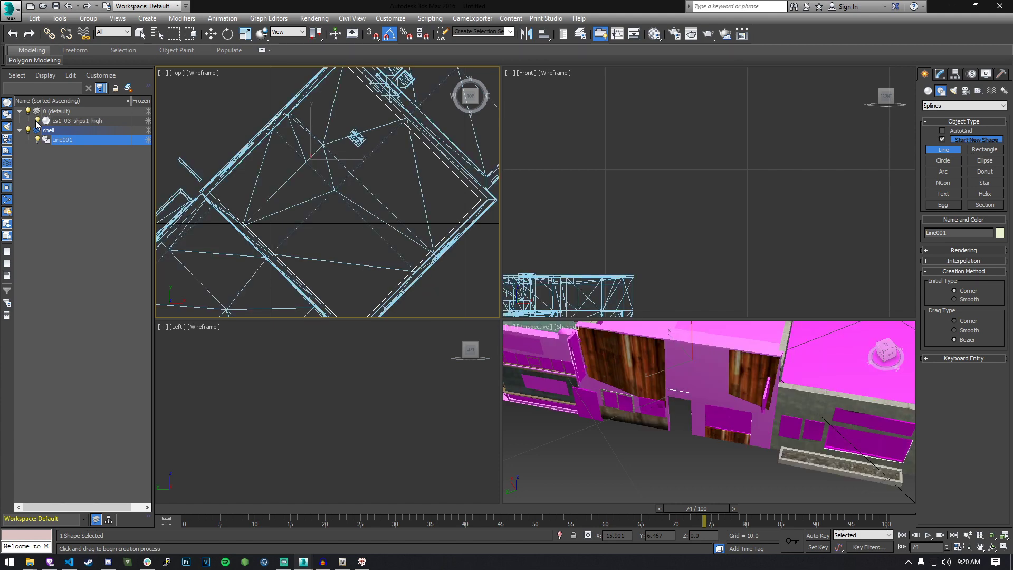
Move the whole outline spline vertically down to the base of the doorway in the Perspective view
left_click(939, 75)
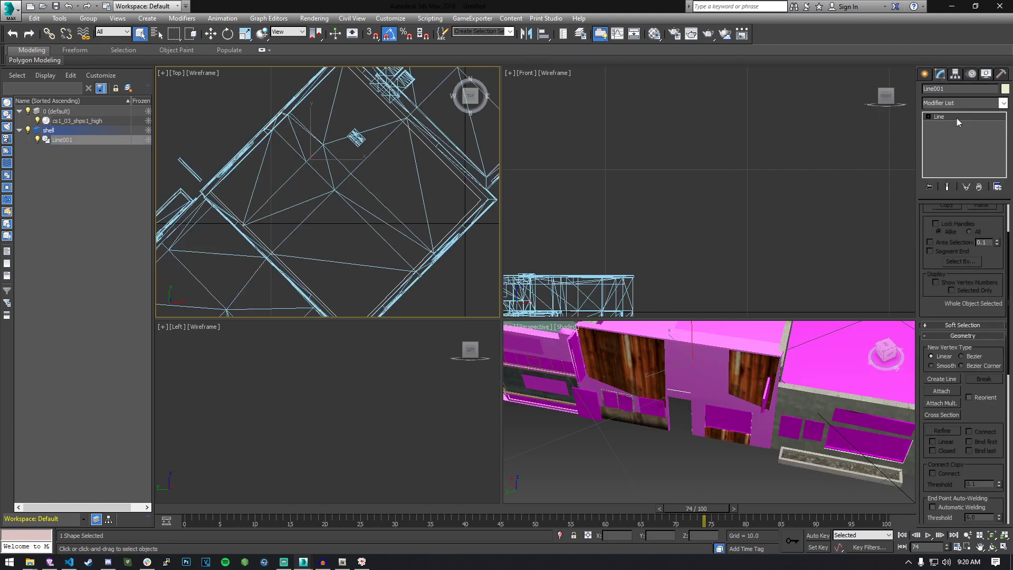
left_click(211, 33)
middle_click_drag(750, 393, 708, 432)
left_click(928, 117)
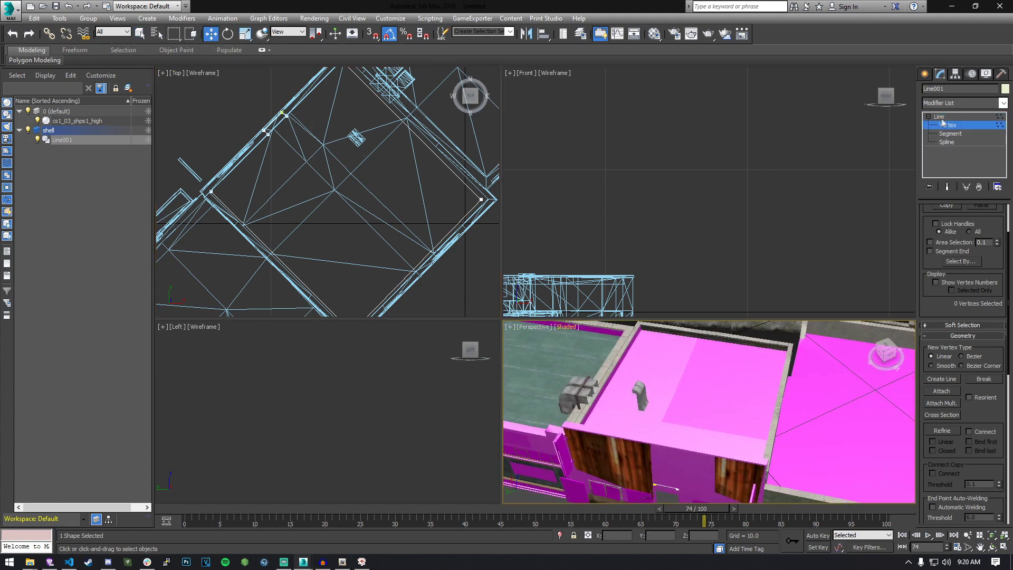
left_click(948, 142)
middle_click_drag(700, 407, 697, 385, "alt")
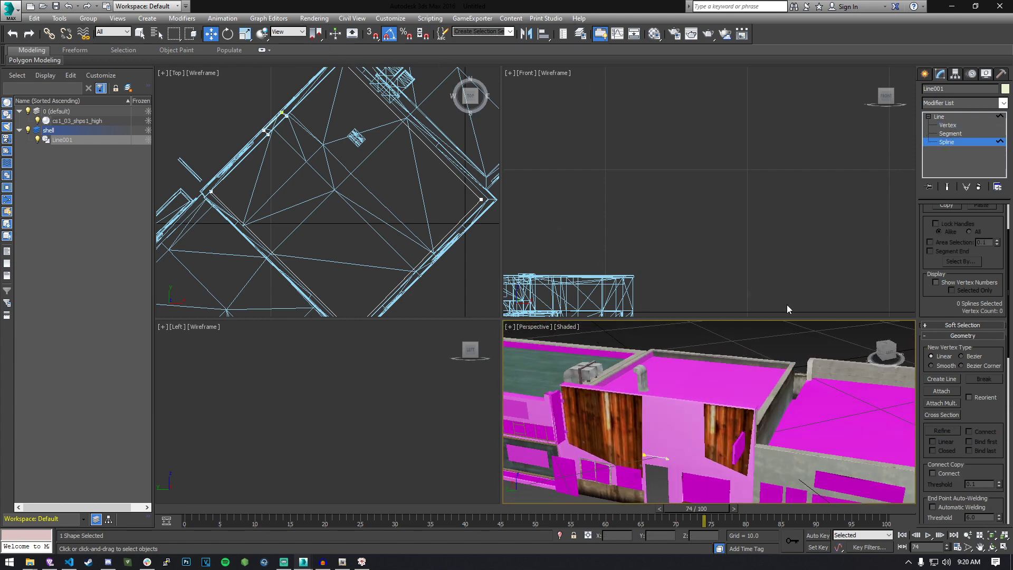
left_click(928, 117)
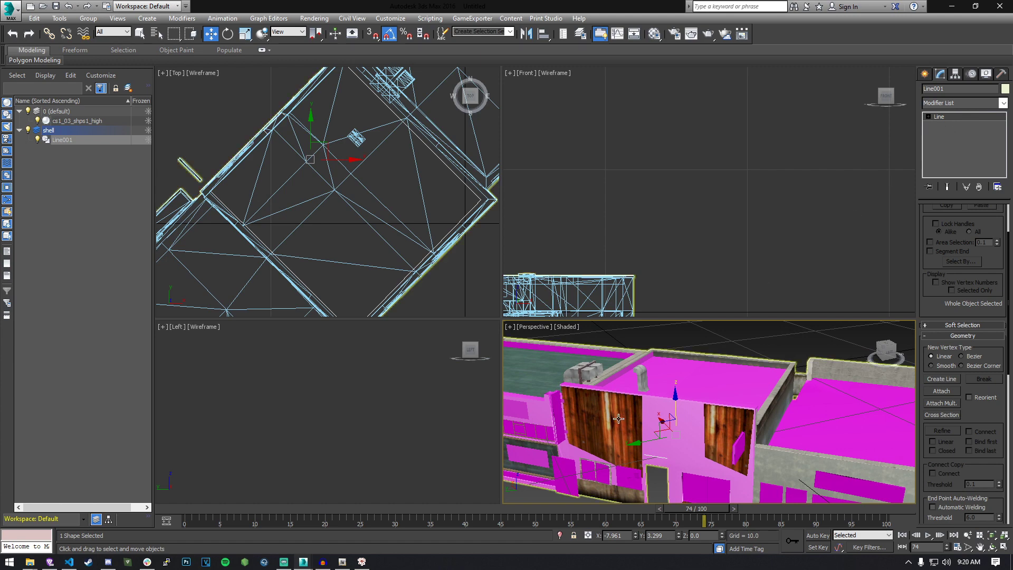
scroll(719, 391, "up", 4)
scroll(718, 391, "down", 3)
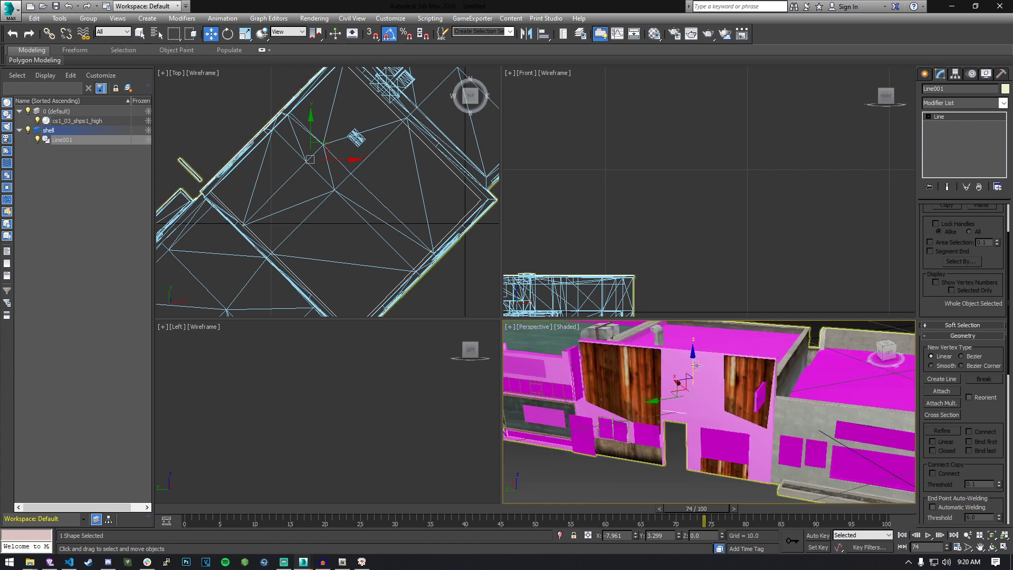
left_click_drag(692, 363, 696, 410)
Fine-tune the outline's height in the Left view to align with the building's floor line, at about Z -3.223
scroll(290, 408, "down", 3)
scroll(290, 408, "down", 3)
middle_click_drag(290, 408, 339, 302)
scroll(340, 321, "down", 5)
scroll(362, 360, "up", 5)
middle_click_drag(389, 402, 271, 361)
scroll(369, 400, "up", 5)
left_click_drag(356, 335, 363, 345)
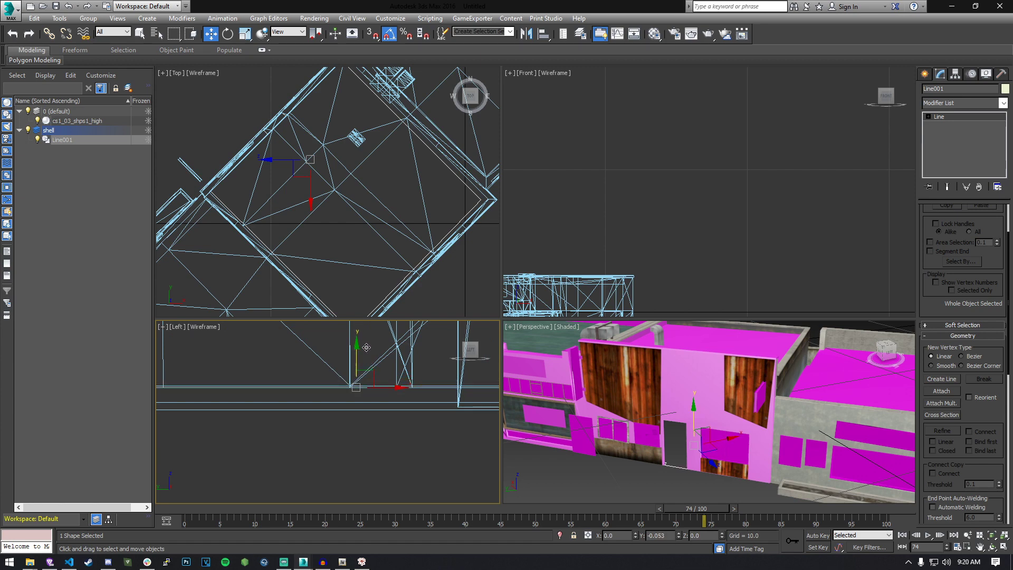
Hide the cs1_03_shps1_high mesh and convert the outline spline Line001 to an Editable Poly
middle_click_drag(701, 417, 664, 415)
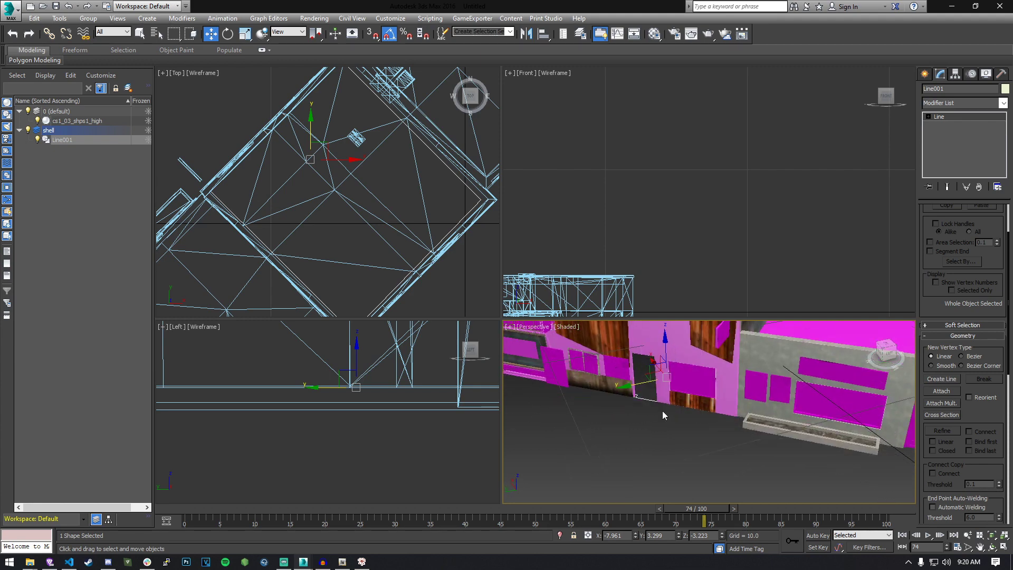
left_click(38, 120)
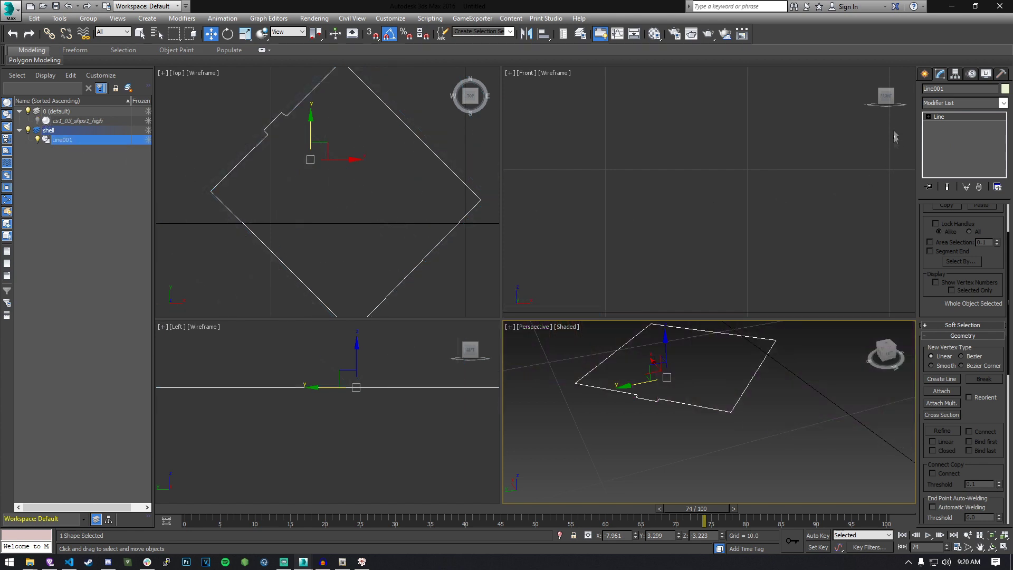
right_click(947, 120)
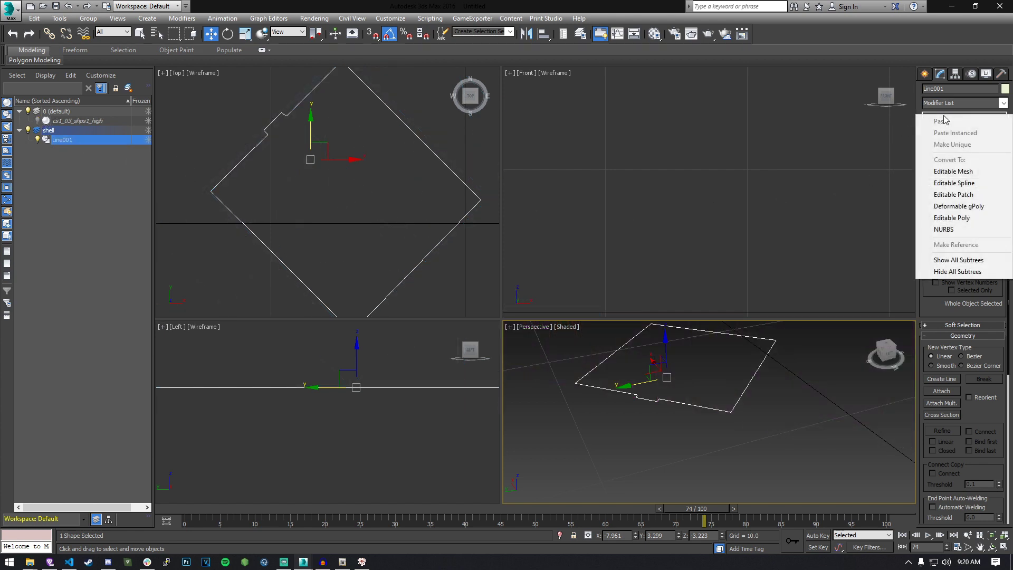
left_click(961, 218)
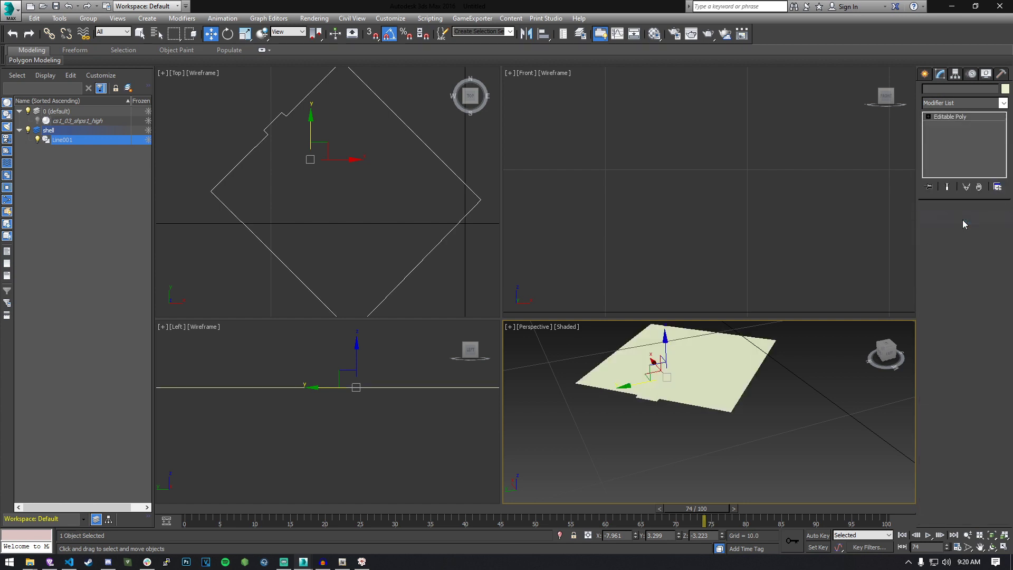
left_click(815, 413)
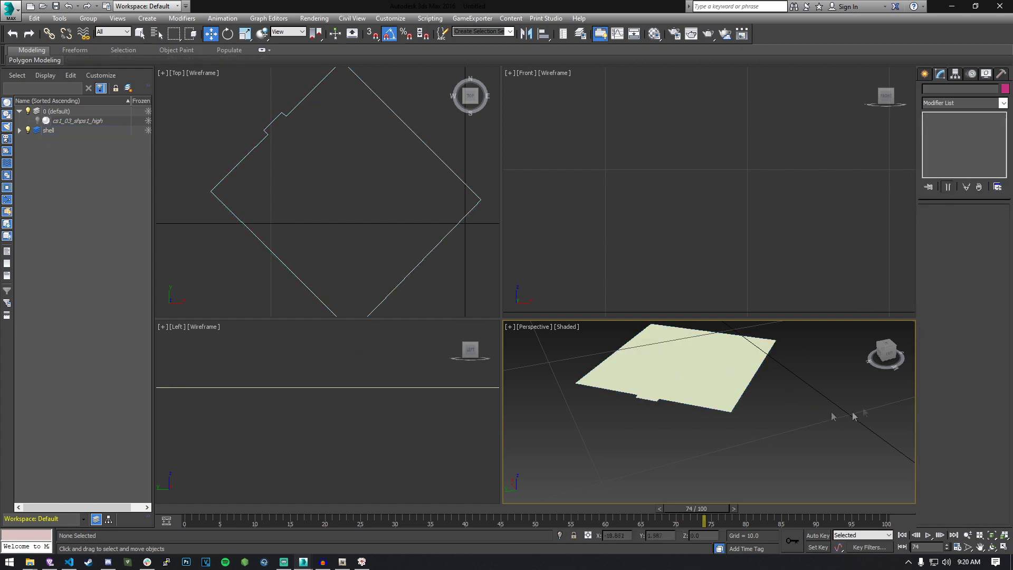
Select the outer border of the Line001 floor polygon at Border sub-object level
scroll(738, 375, "up", 6)
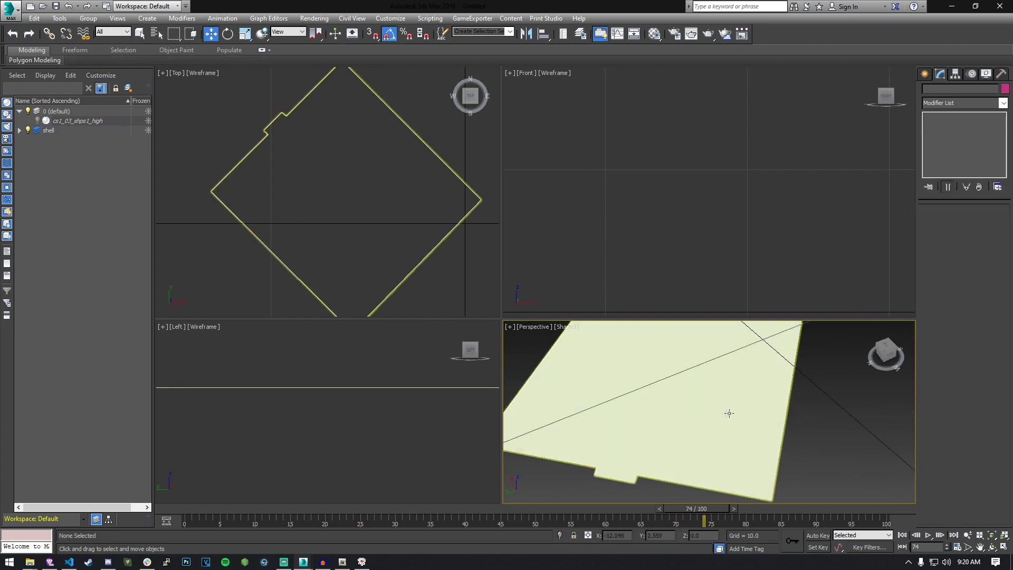
left_click(708, 404)
scroll(701, 396, "down", 3)
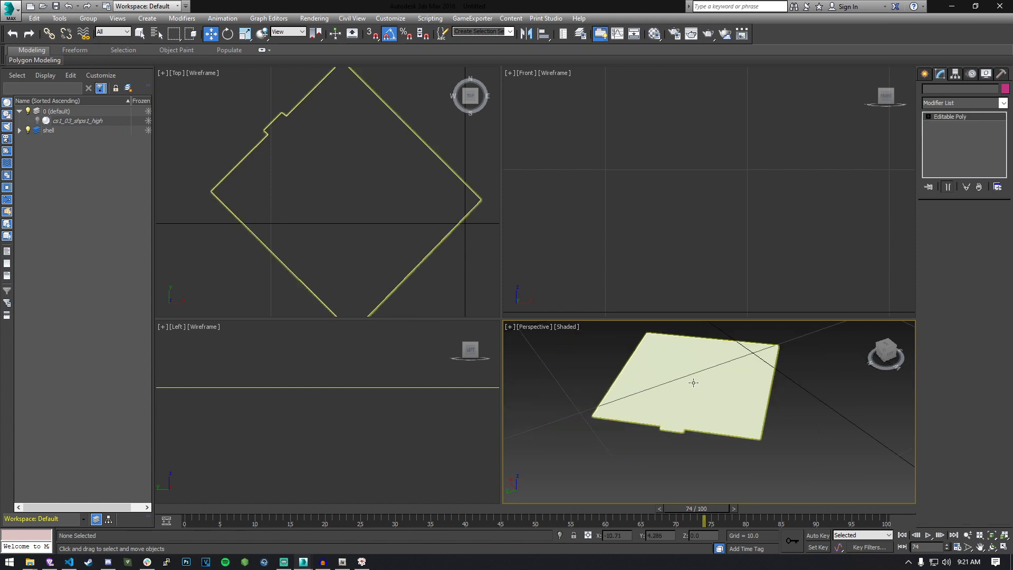
left_click(927, 116)
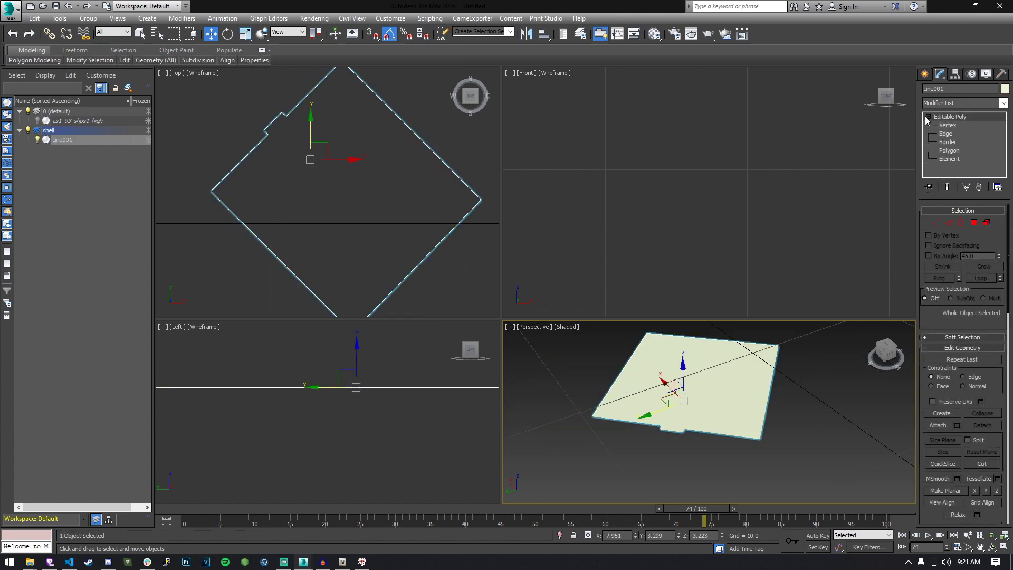
left_click(948, 142)
left_click(769, 391)
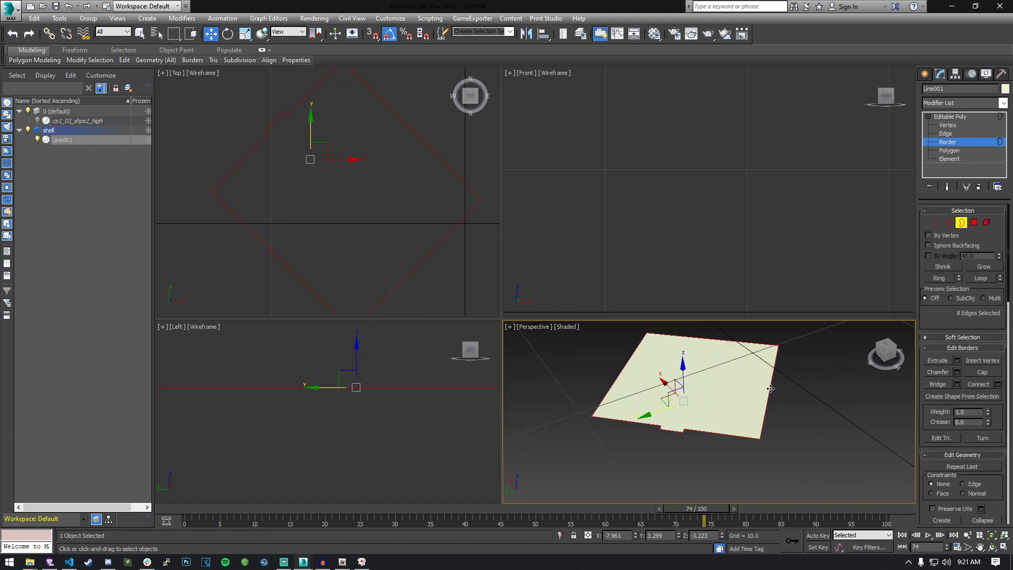
Start a border extrusion on the floor with the extrusion width set to 0
left_click(957, 362)
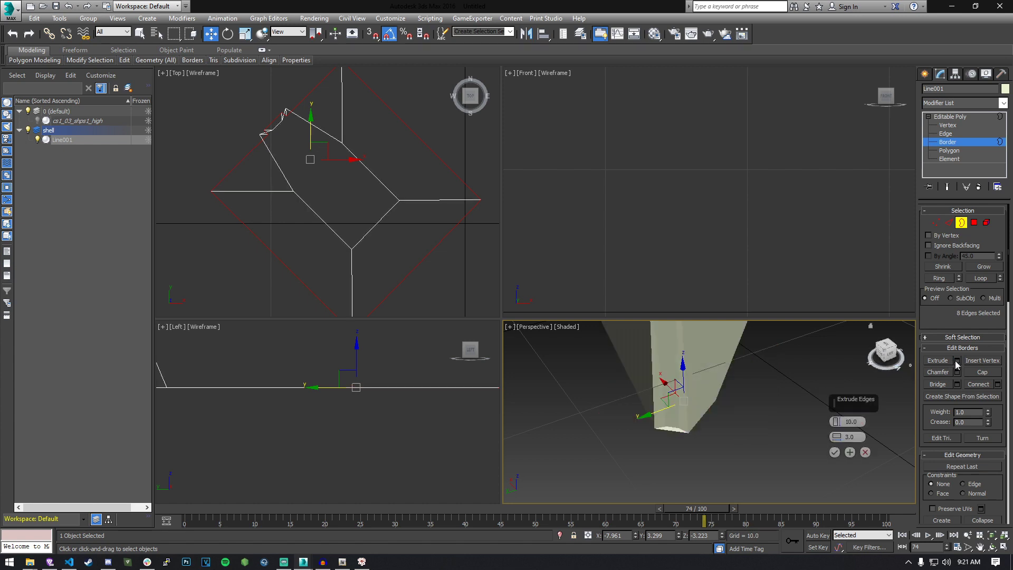
type("0")
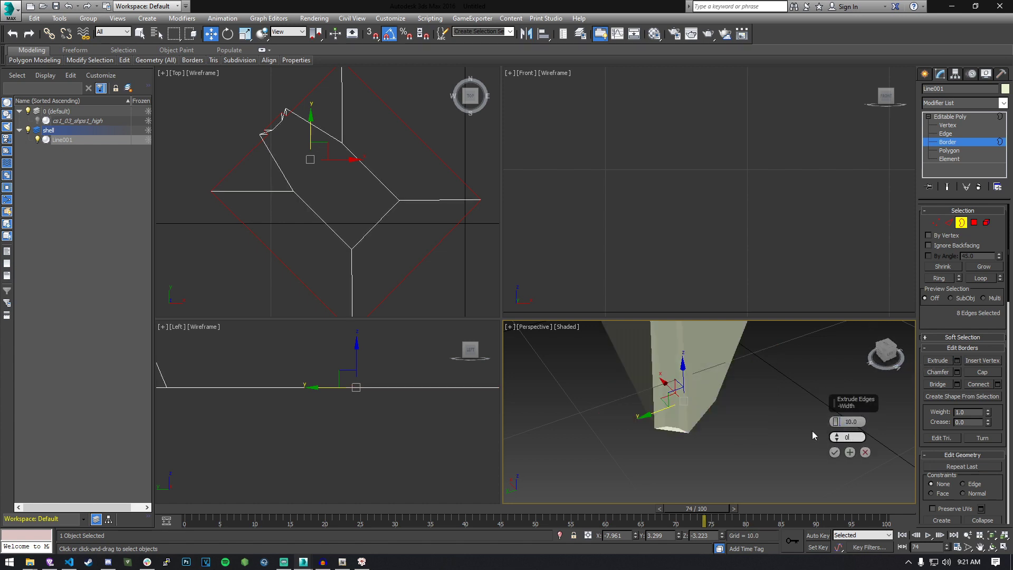
key("Return")
middle_click_drag(746, 360, 759, 401, "alt")
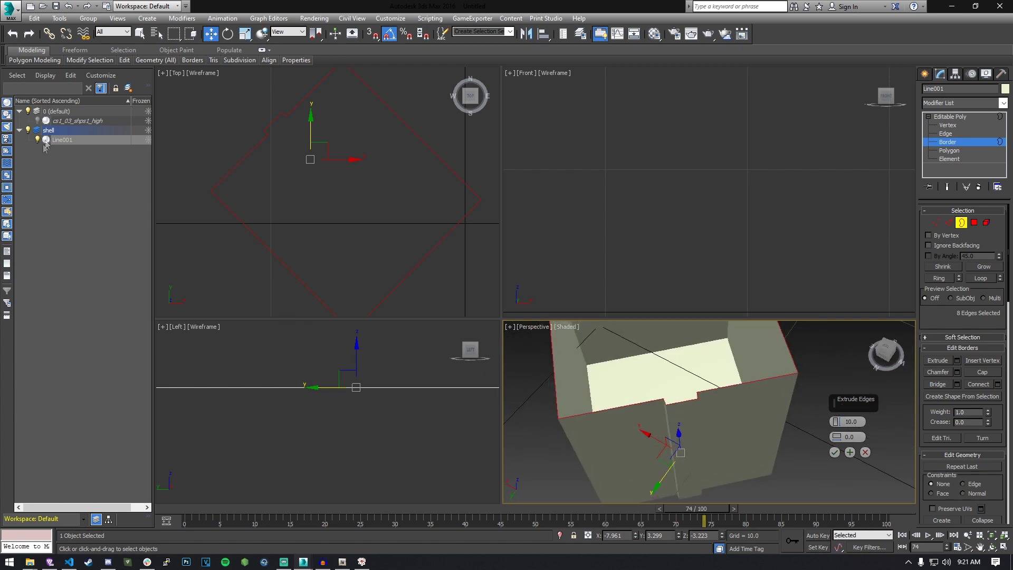
Unhide the cs1_03_shps1_high mesh, lower the border extrusion height to 4.477 to fit inside the building, and apply it
left_click(38, 121)
scroll(664, 401, "down", 5)
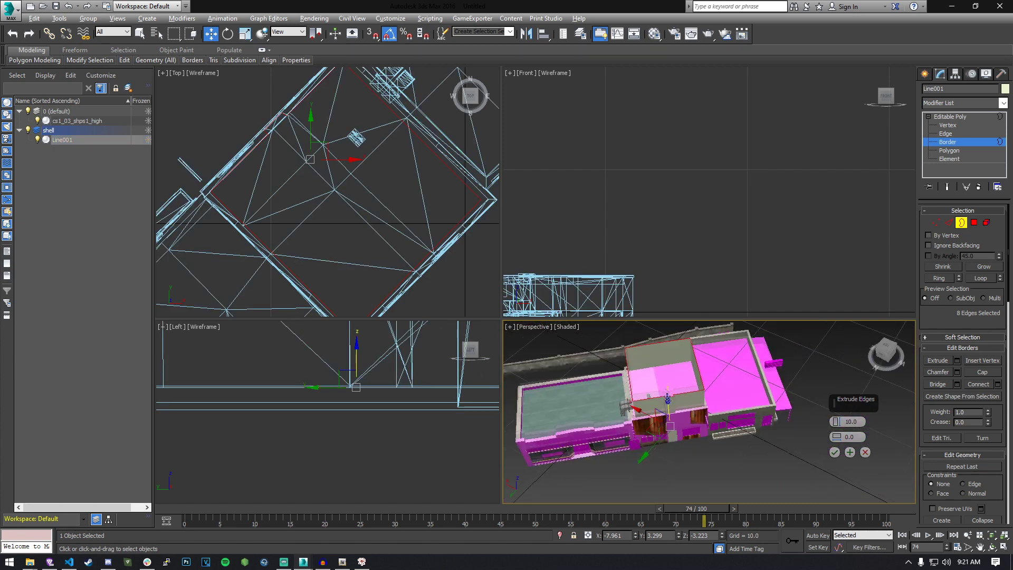
scroll(663, 401, "up", 5)
scroll(691, 401, "up", 3)
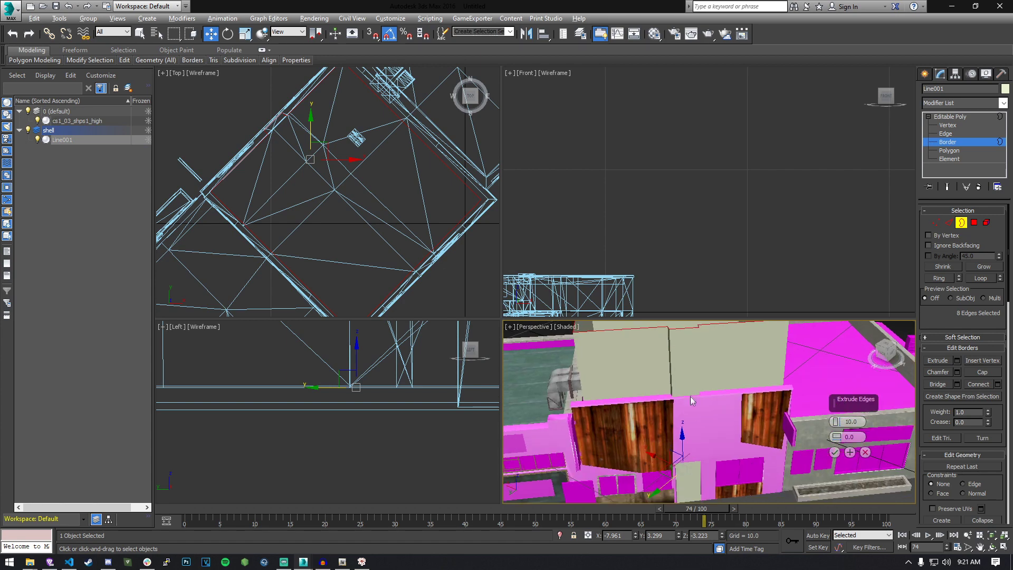
left_click_drag(835, 422, 839, 432)
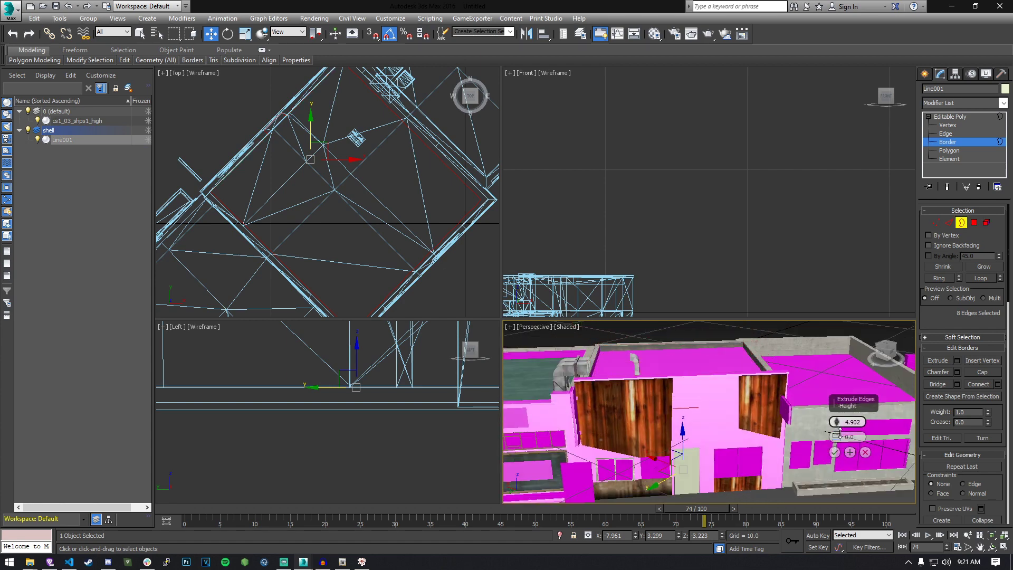
middle_click_drag(791, 437, 717, 443, "alt")
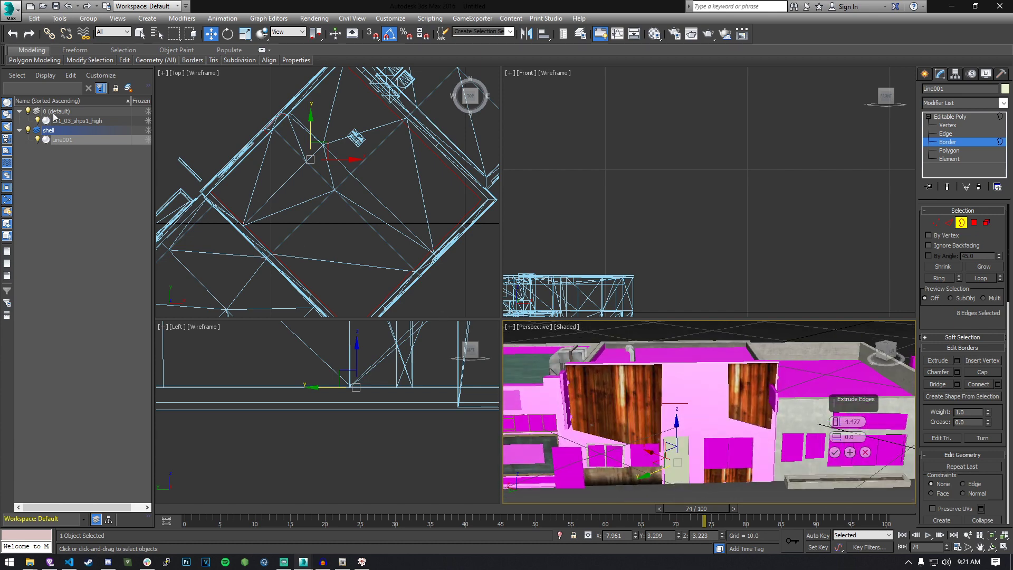
left_click(39, 121)
left_click(39, 121)
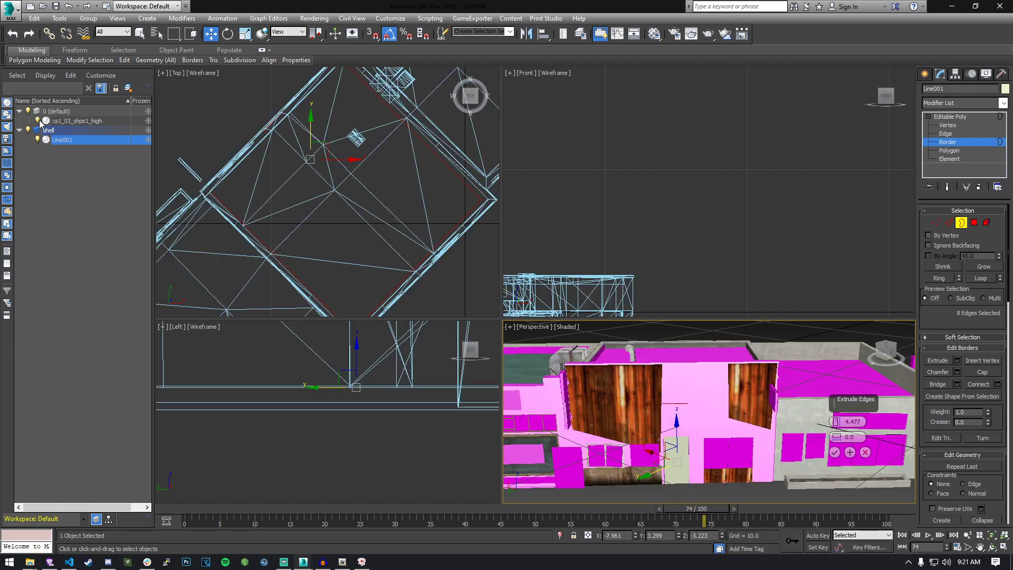
left_click(834, 452)
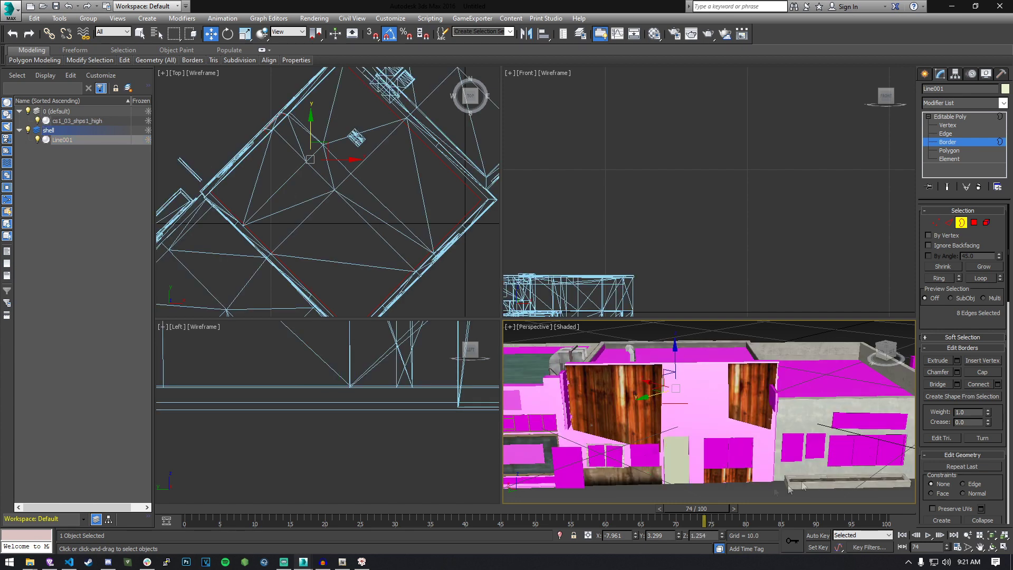
Examine the extruded shell walls against the doorway base and the building's floor line, with the border deselected
middle_click_drag(723, 426, 671, 403, "alt")
scroll(671, 403, "up", 5)
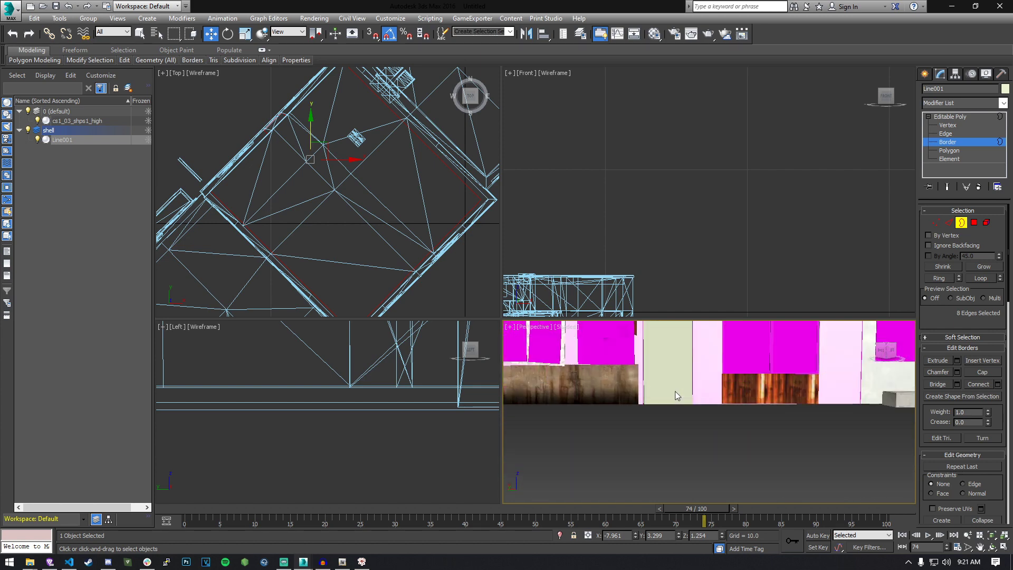
scroll(329, 422, "down", 6)
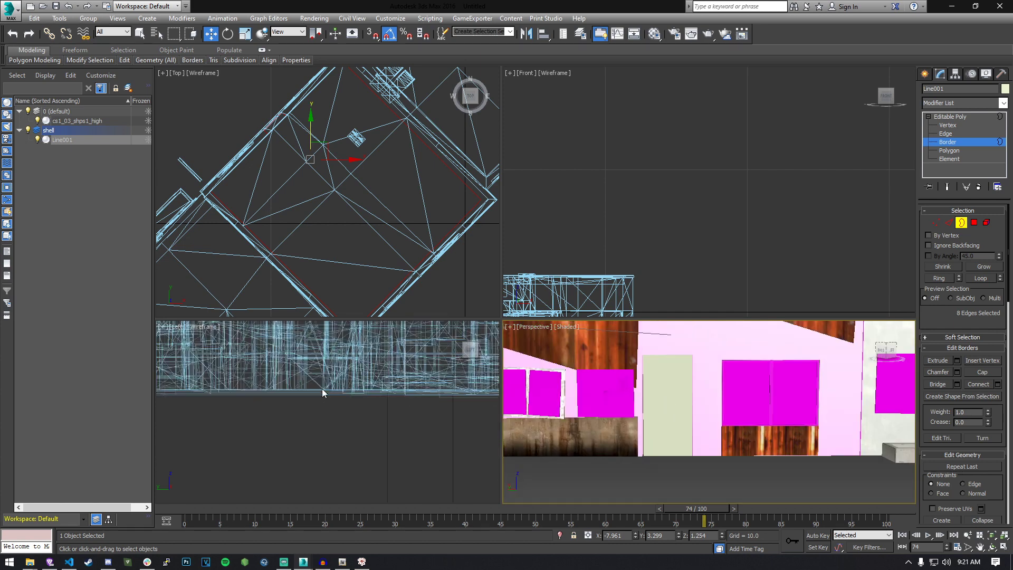
scroll(328, 448, "up", 2)
left_click(328, 450)
middle_click_drag(299, 410, 345, 443, "alt")
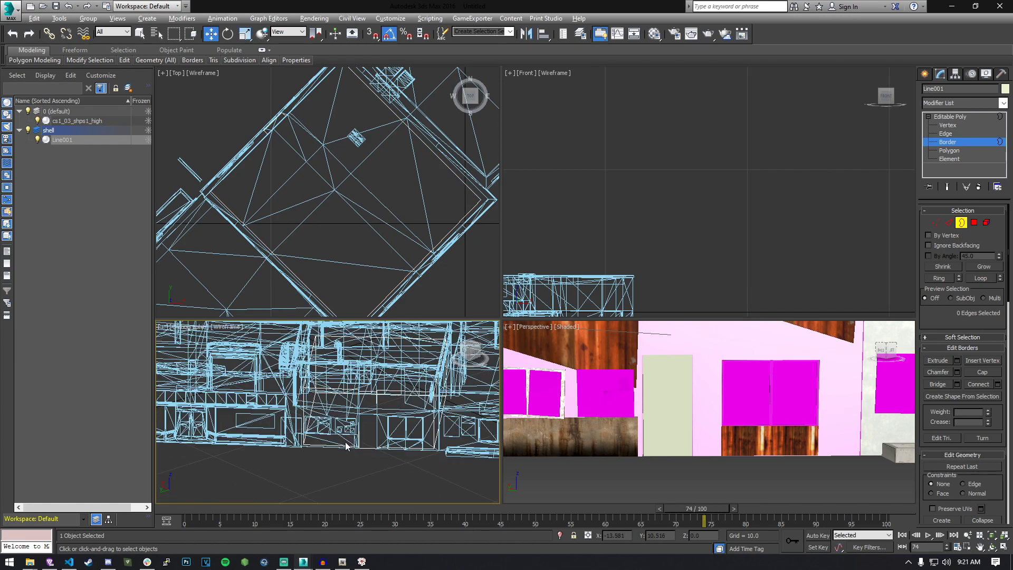
Change the orbited Left viewport to the Front view and examine the building's lower wireframe there
left_click(193, 332)
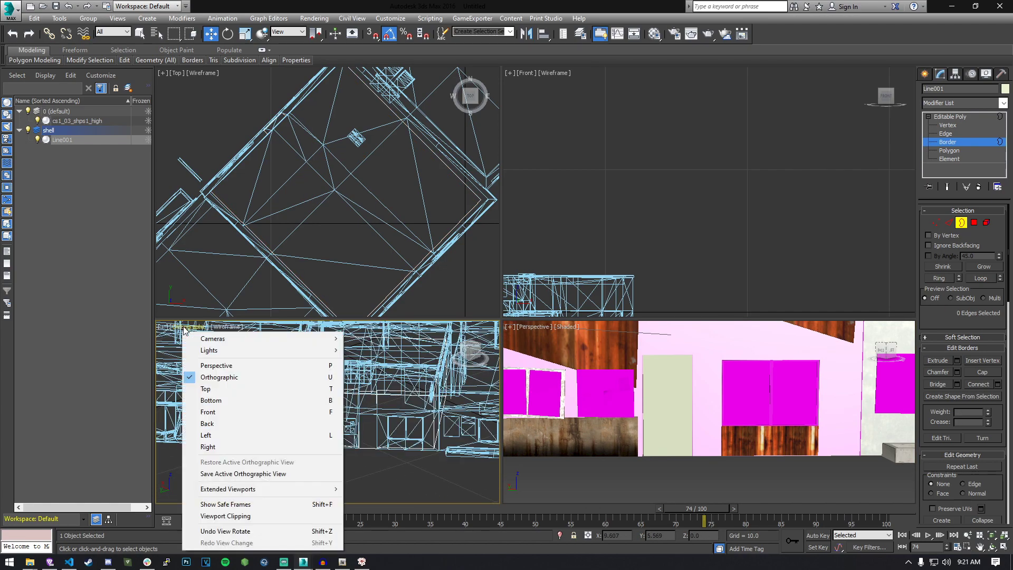
left_click(235, 414)
scroll(235, 414, "up", 10)
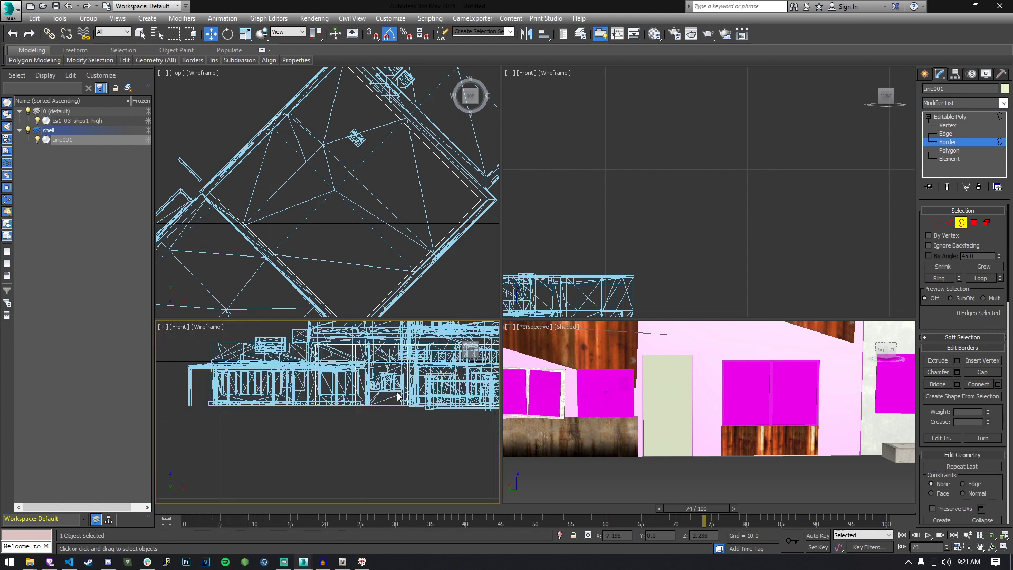
scroll(254, 443, "up", 3)
middle_click_drag(295, 435, 256, 415)
scroll(295, 420, "down", 3)
scroll(326, 417, "up", 3)
middle_click_drag(326, 417, 349, 416)
Hide the shell layer and start Polygon-level editing of the cs1_03_shps1_high mesh
middle_click_drag(704, 364, 715, 407, "alt")
scroll(716, 407, "down", 5)
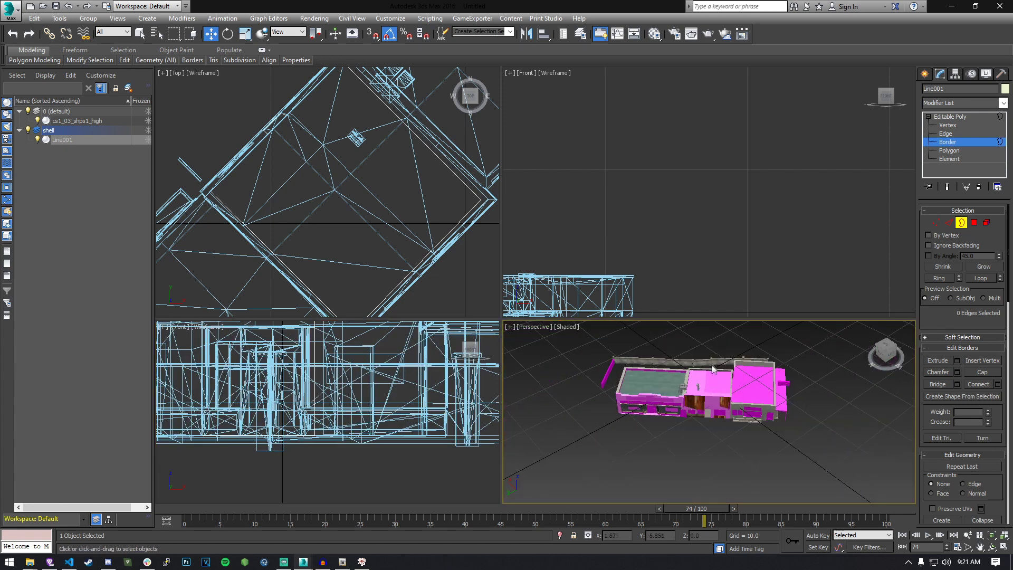
scroll(736, 413, "up", 3)
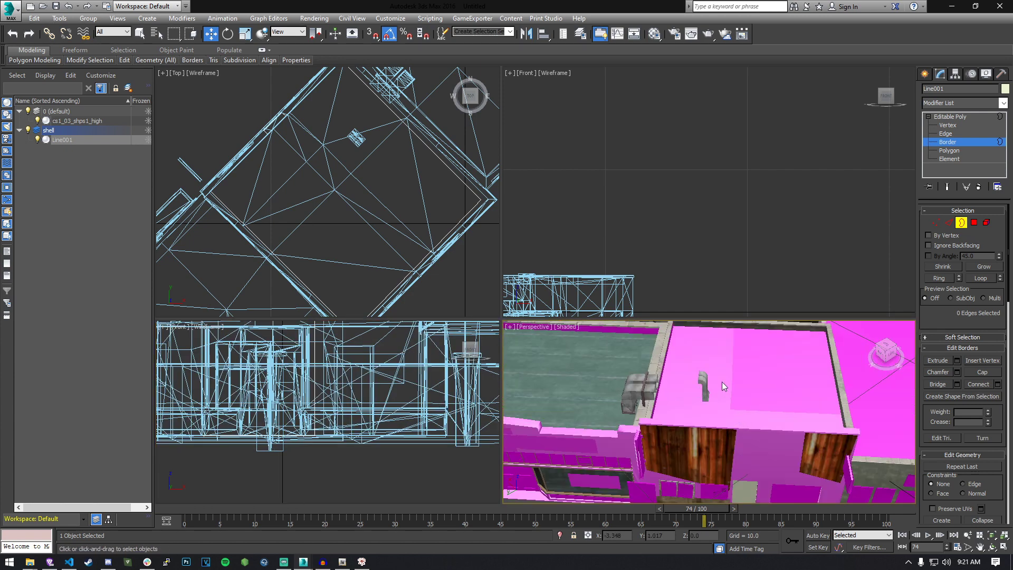
scroll(721, 381, "up", 2)
scroll(722, 381, "down", 6)
middle_click_drag(721, 381, 706, 395, "alt")
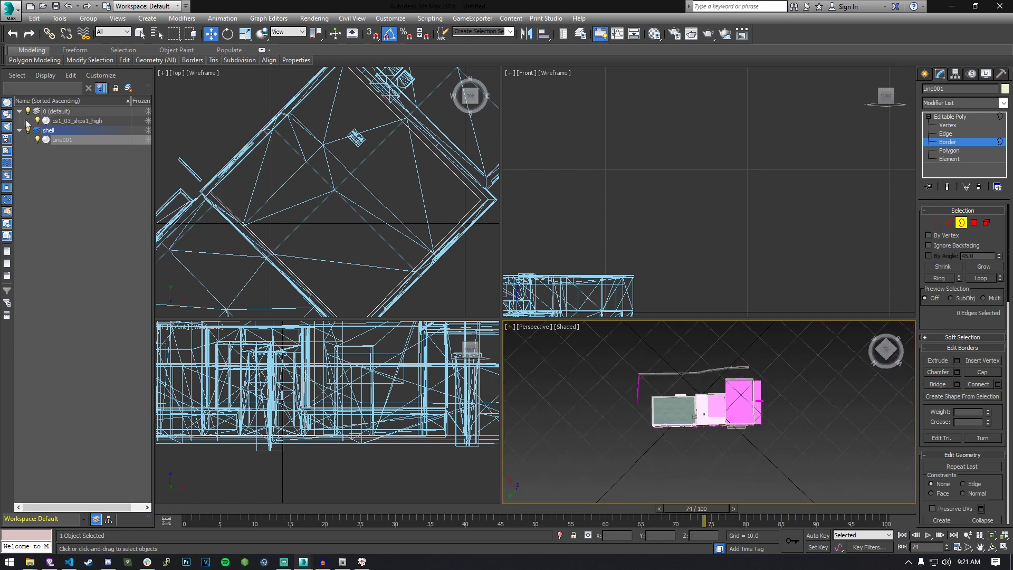
left_click(37, 139)
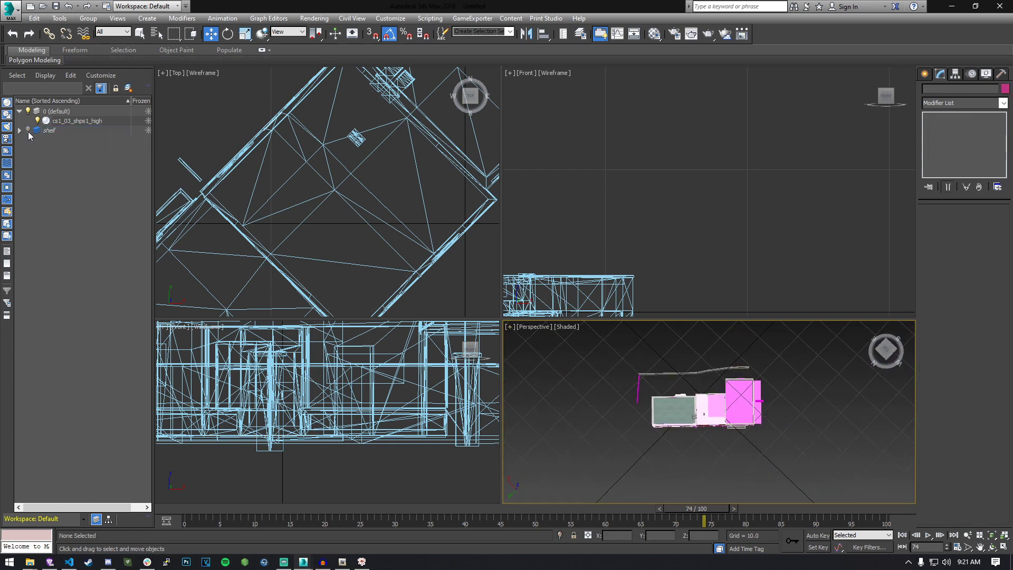
left_click(84, 122)
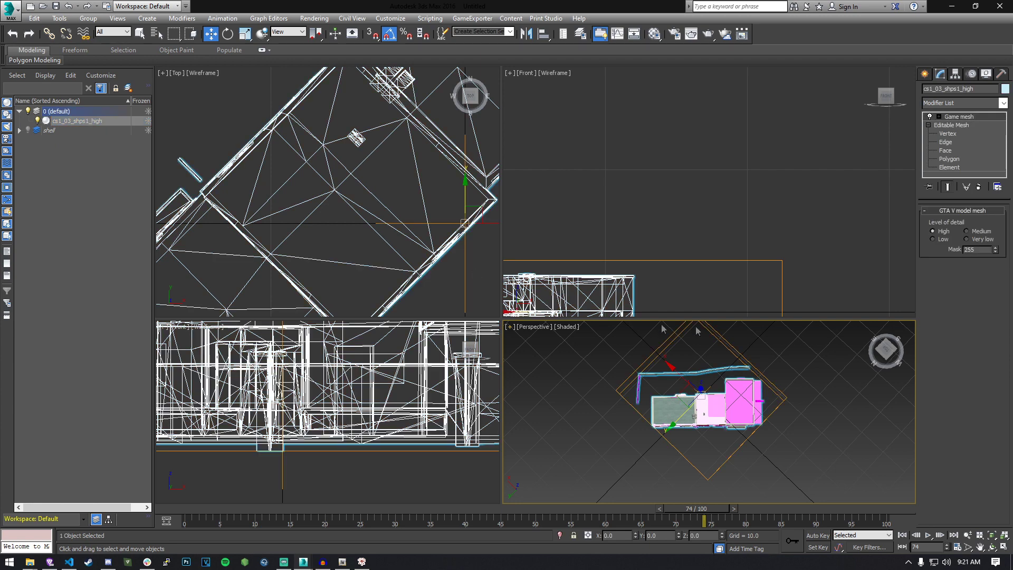
left_click(948, 159)
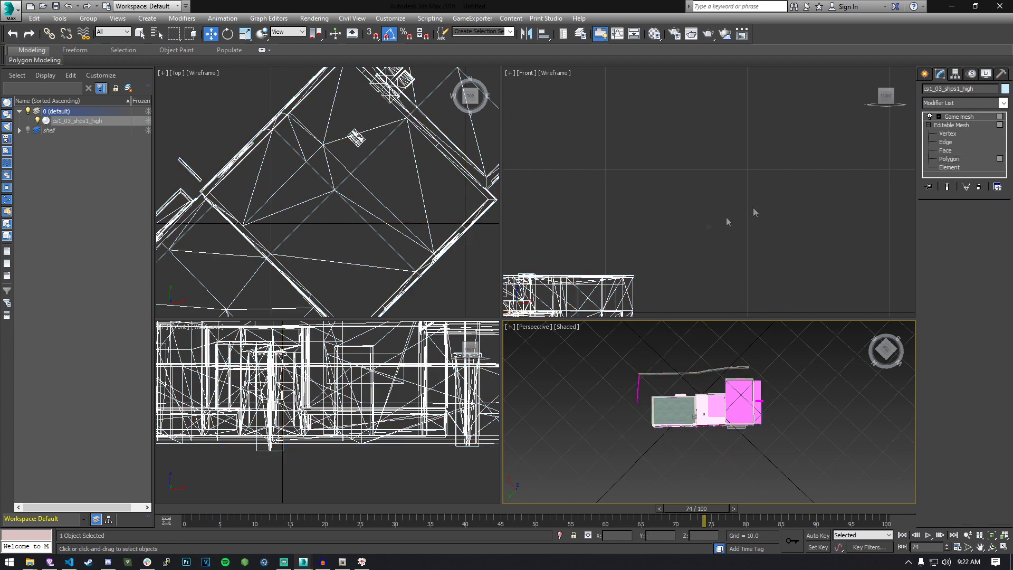
Delete the polygons of the rear half of the building row together with the back fence
middle_click_drag(680, 338, 656, 373, "alt")
scroll(674, 385, "up", 5)
middle_click_drag(777, 405, 741, 386)
scroll(741, 387, "down", 3)
scroll(728, 384, "up", 3)
scroll(685, 376, "down", 3)
mouse_move(682, 377)
middle_mouse_down()
mouse_move(677, 369)
mouse_move(675, 393)
middle_mouse_up()
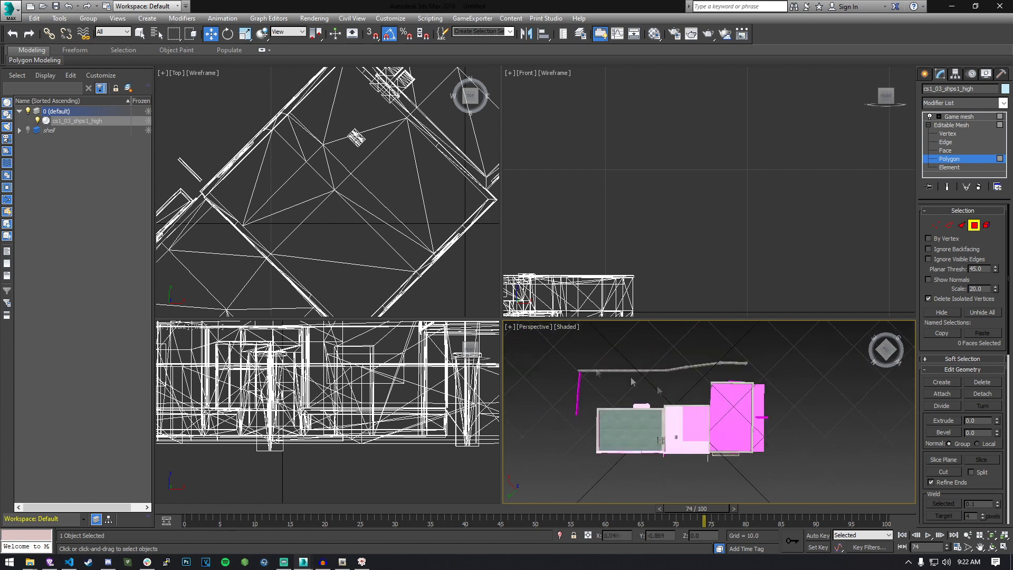
left_click_drag(836, 409, 856, 418)
key("Delete")
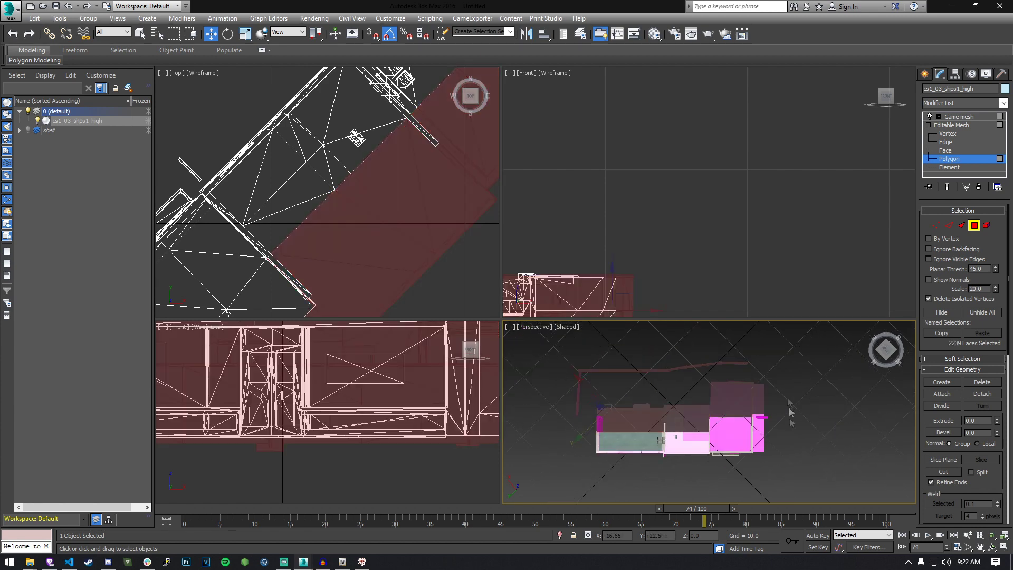
Delete the polygons of the magenta-roofed neighbouring building and most of the green-roofed one on the other side
middle_click_drag(789, 414, 800, 421, "alt")
left_click_drag(715, 340, 713, 338)
key("Delete")
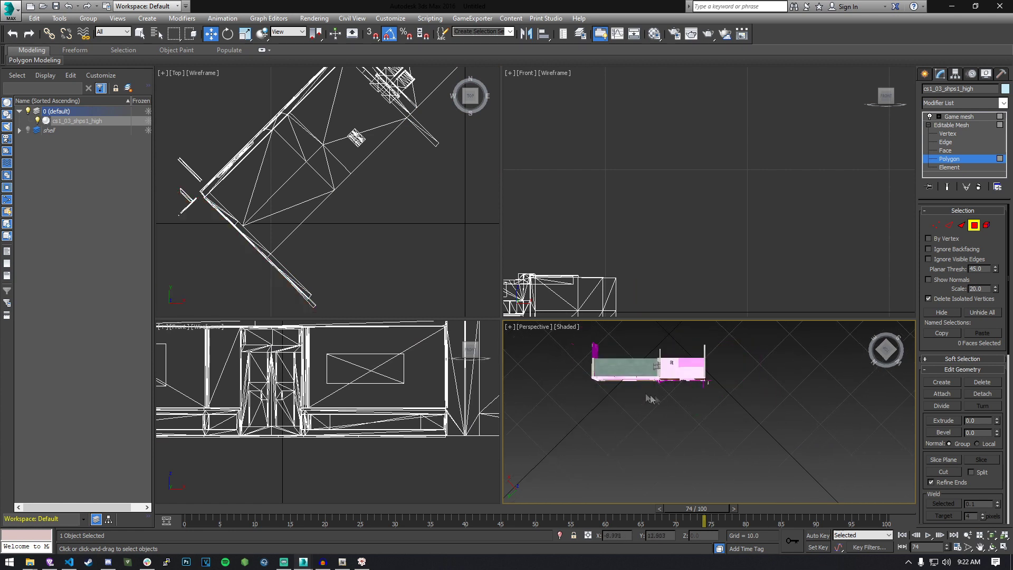
left_click_drag(641, 333, 640, 330)
key("Delete")
Try to delete another group of leftover polygons around the central building, and undo that deletion
scroll(686, 391, "up", 6)
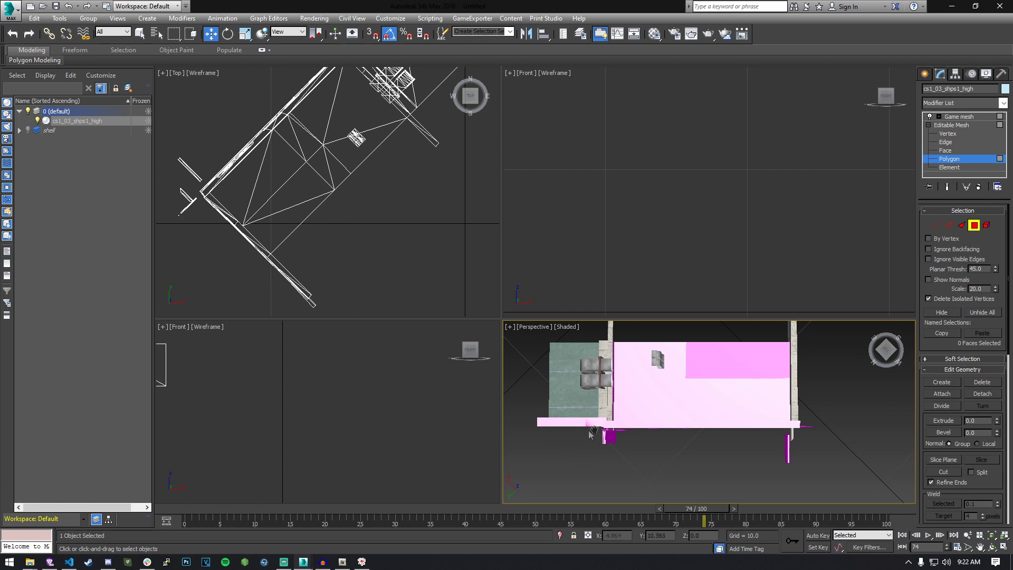
middle_click_drag(592, 432, 685, 424)
left_click_drag(712, 304, 711, 303)
key("Delete")
middle_click_drag(714, 440, 775, 394, "alt")
key("ctrl+z")
Delete the remaining green-roofed building fragments beside the central building
middle_click_drag(637, 361, 659, 401)
left_click(601, 436)
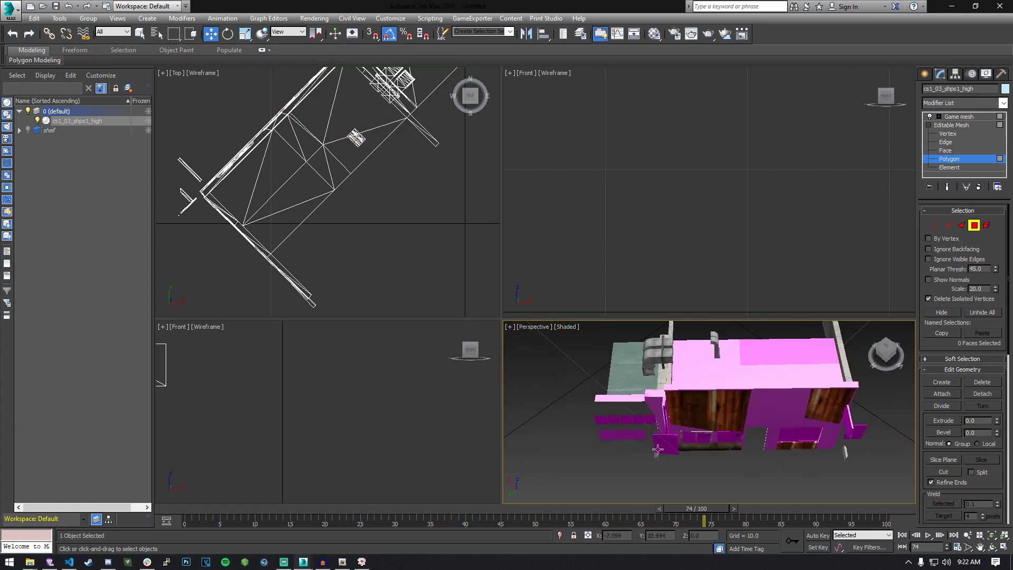
left_click(632, 369)
key("Delete")
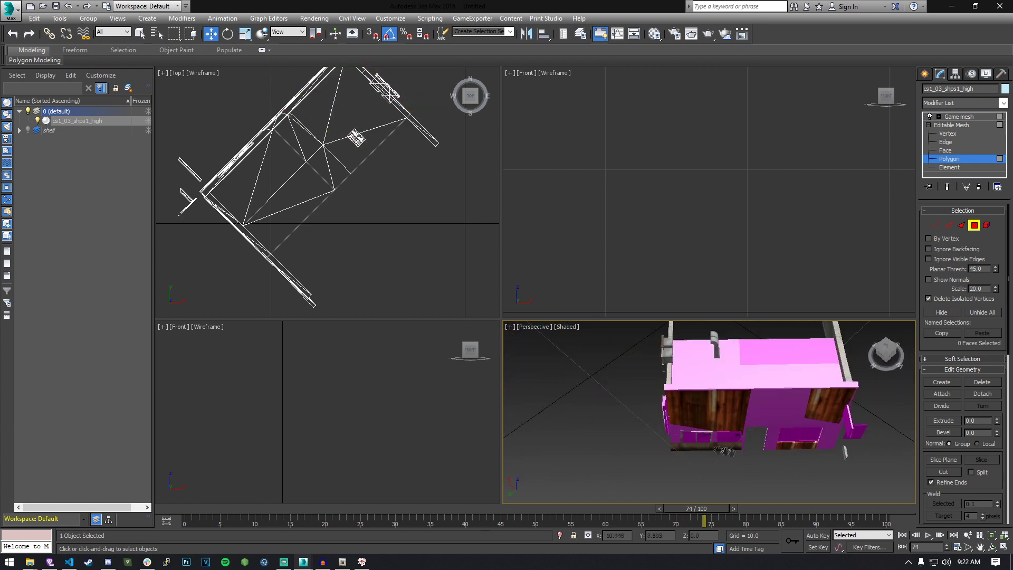
Delete the leftover detached mesh fragments beside the front corners of the central building
middle_click_drag(673, 409, 686, 447, "alt")
left_click_drag(732, 459, 685, 383)
key("Delete")
mouse_move(686, 382)
middle_mouse_down("alt")
mouse_move(718, 373)
mouse_move(707, 412)
mouse_move(677, 397)
middle_mouse_up("alt")
left_click_drag(683, 389, 707, 403)
key("Delete")
middle_click_drag(692, 403, 732, 388, "alt")
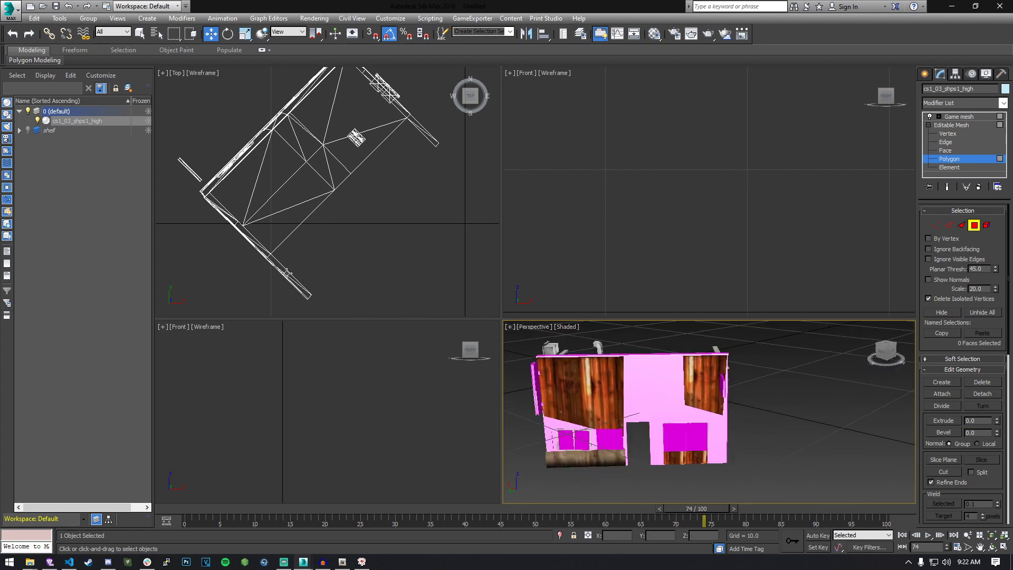
Unhide Line001 in the shell layer so it displays together with the building mesh around the doorway
left_click(186, 334)
left_click(213, 412)
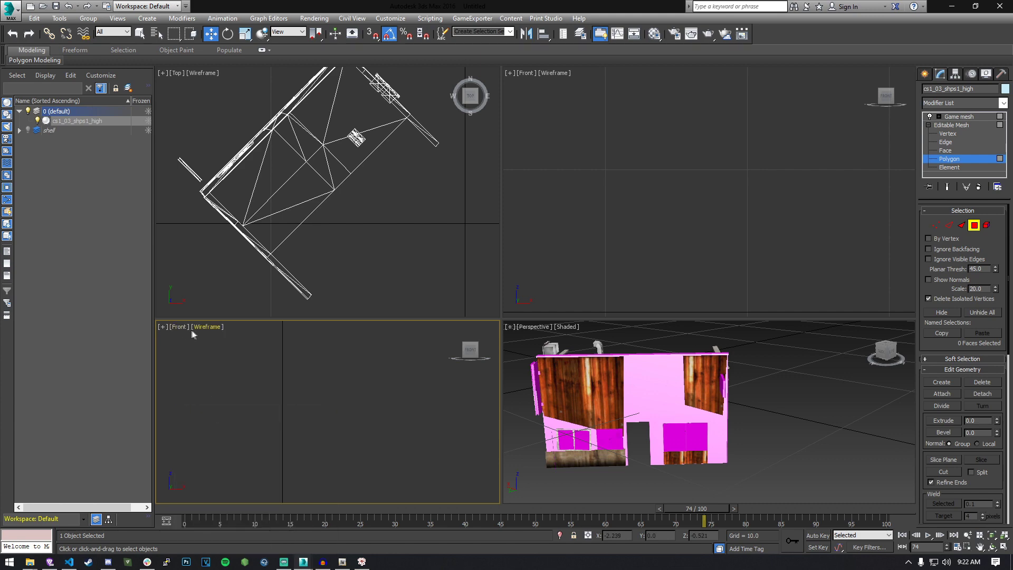
scroll(229, 378, "up", 6)
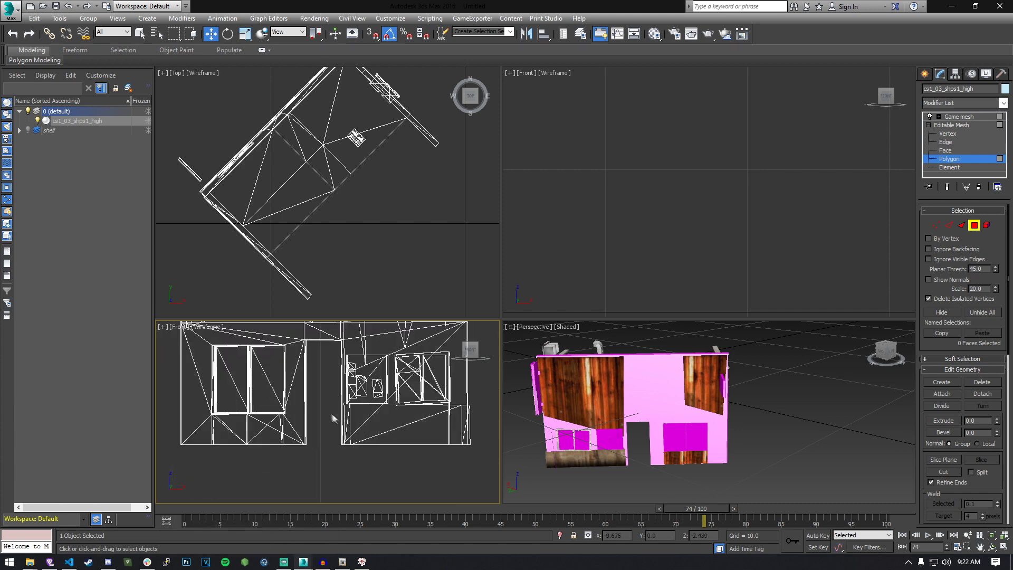
middle_click_drag(334, 413, 343, 399)
scroll(346, 403, "up", 3)
scroll(325, 420, "down", 3)
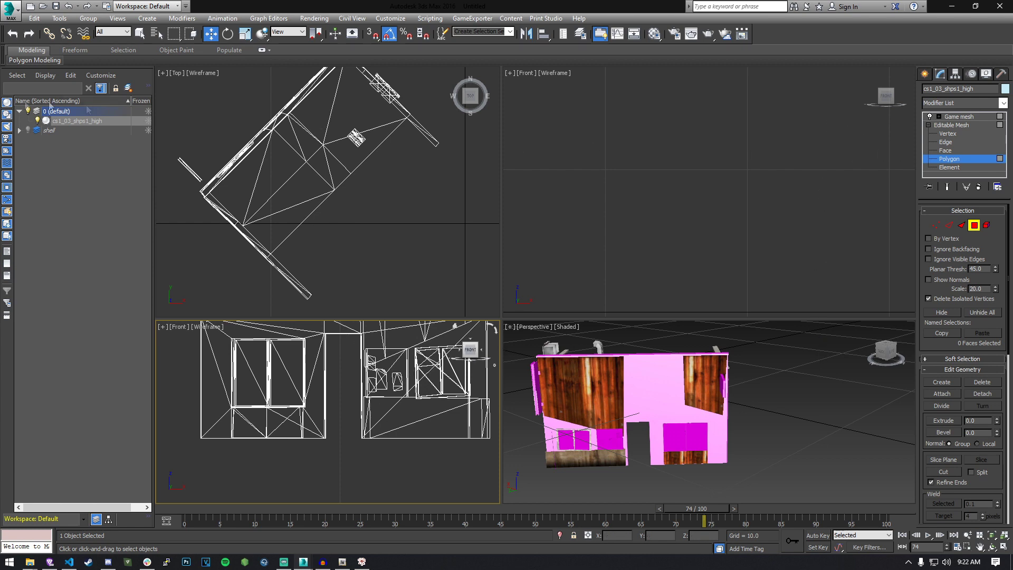
left_click(21, 131)
left_click(37, 140)
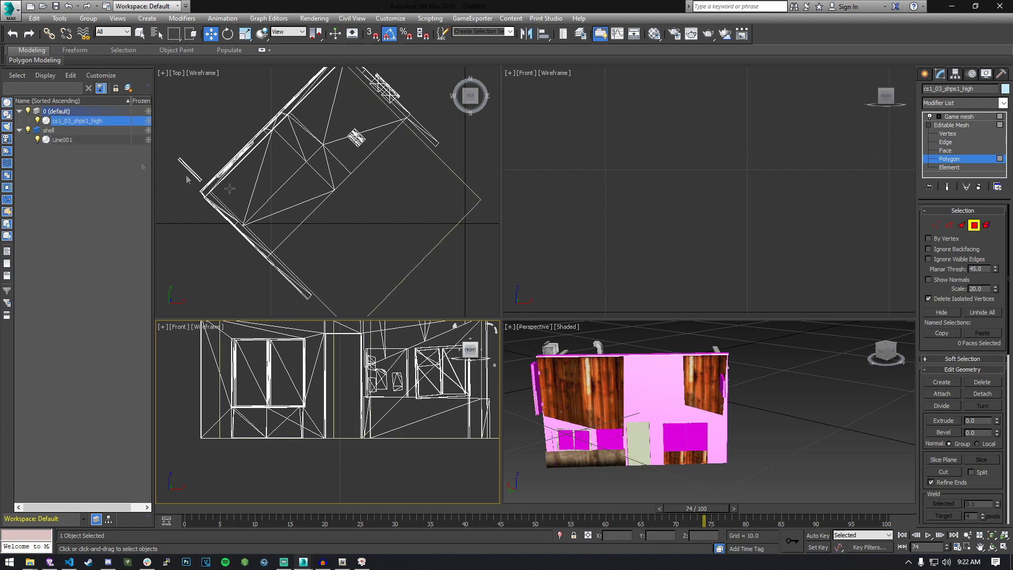
scroll(700, 376, "up", 10)
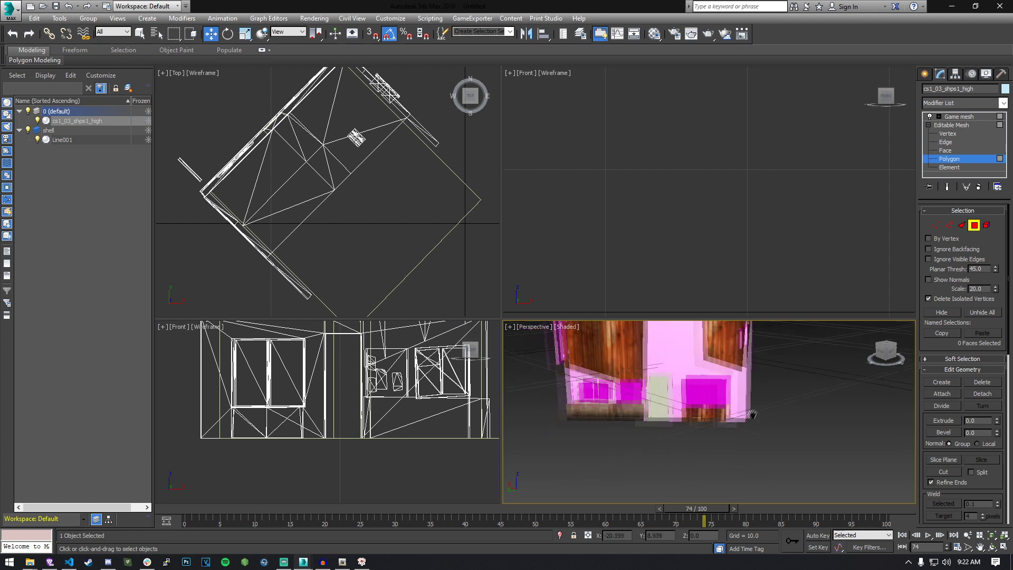
scroll(701, 376, "down", 10)
middle_click_drag(662, 413, 688, 436)
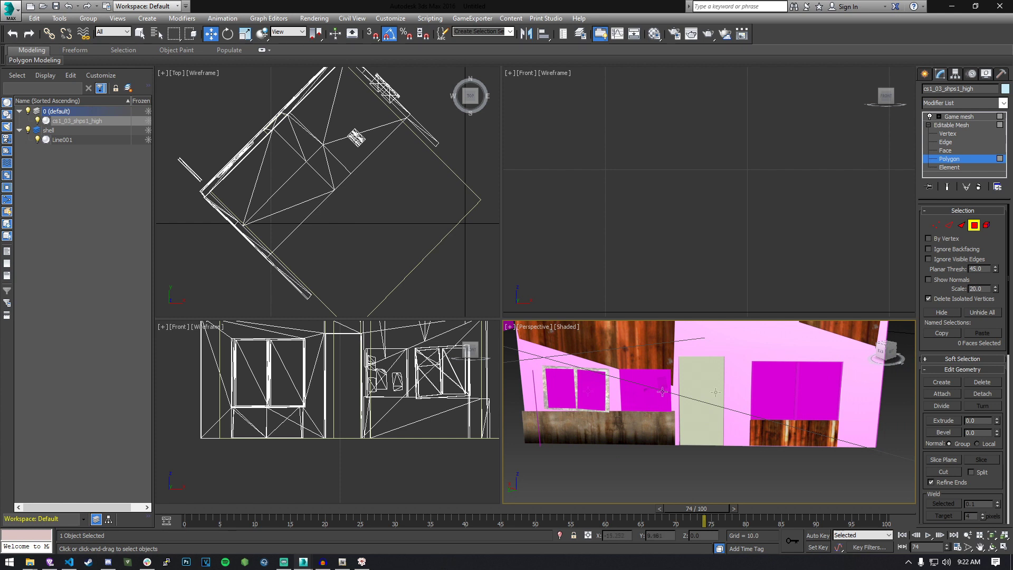
scroll(297, 358, "up", 3)
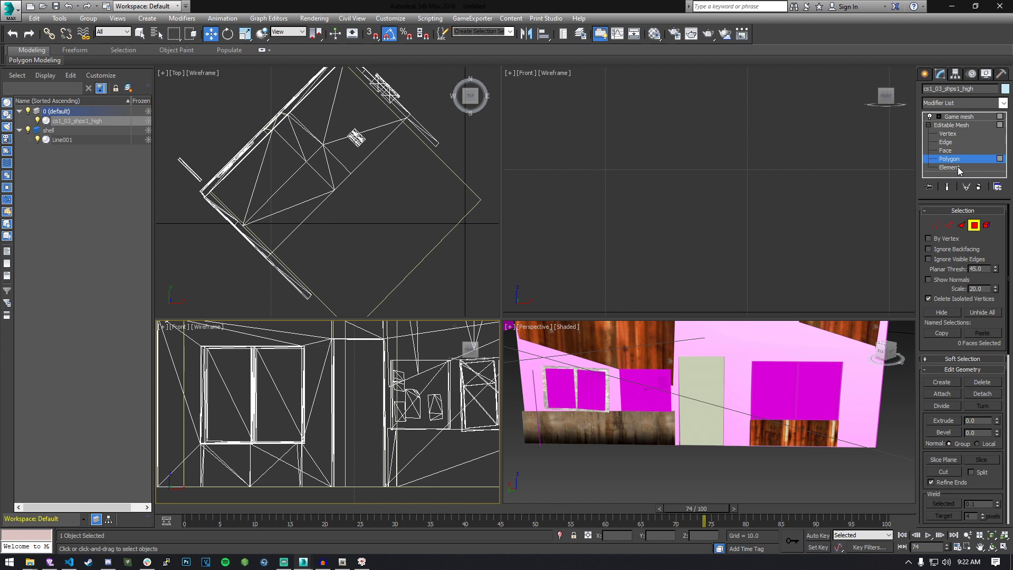
left_click(177, 328)
left_click(209, 412)
left_click(203, 338)
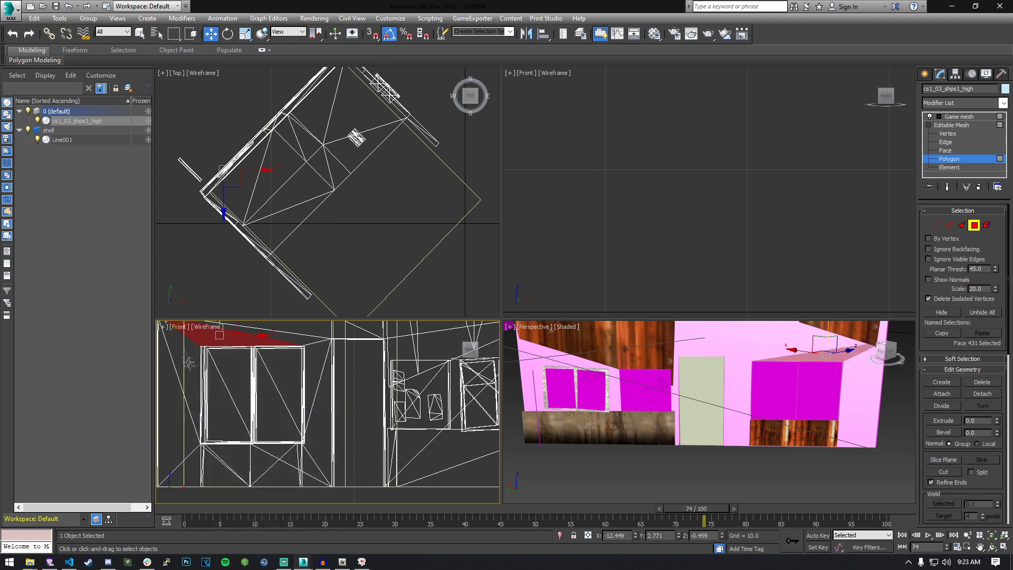
left_click(268, 498)
left_click(180, 328)
left_click(206, 401)
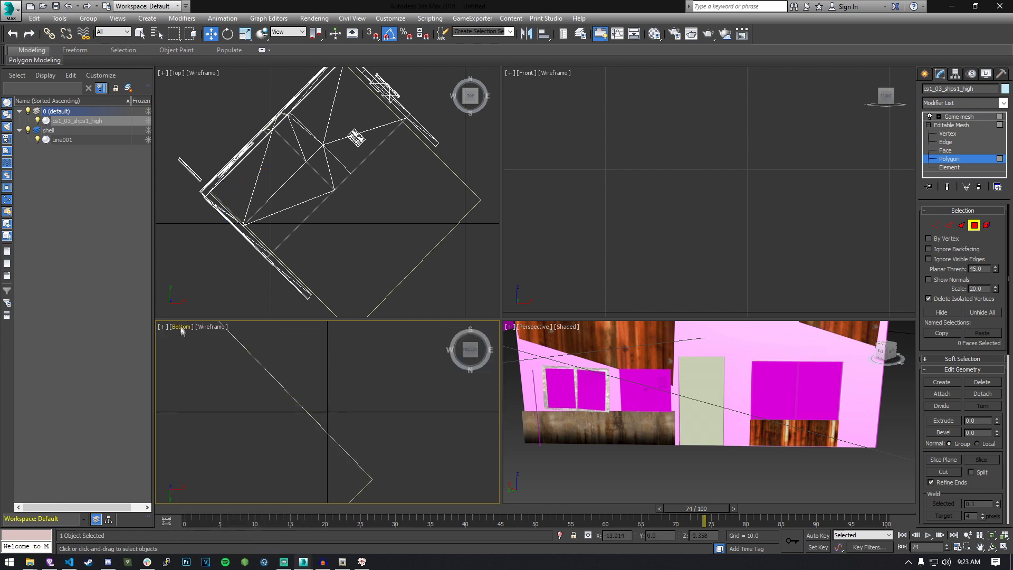
left_click(181, 330)
left_click(220, 412)
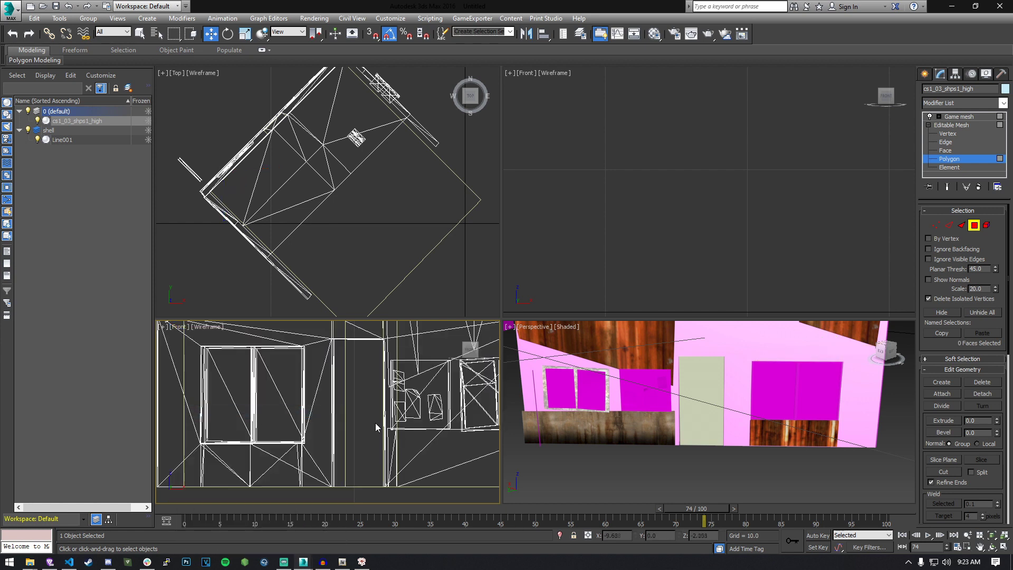
Try to slice the Line001 shell horizontally at the height of the doorway's top edge using QuickSlice in Vertex mode
left_click(699, 435)
left_click(59, 140)
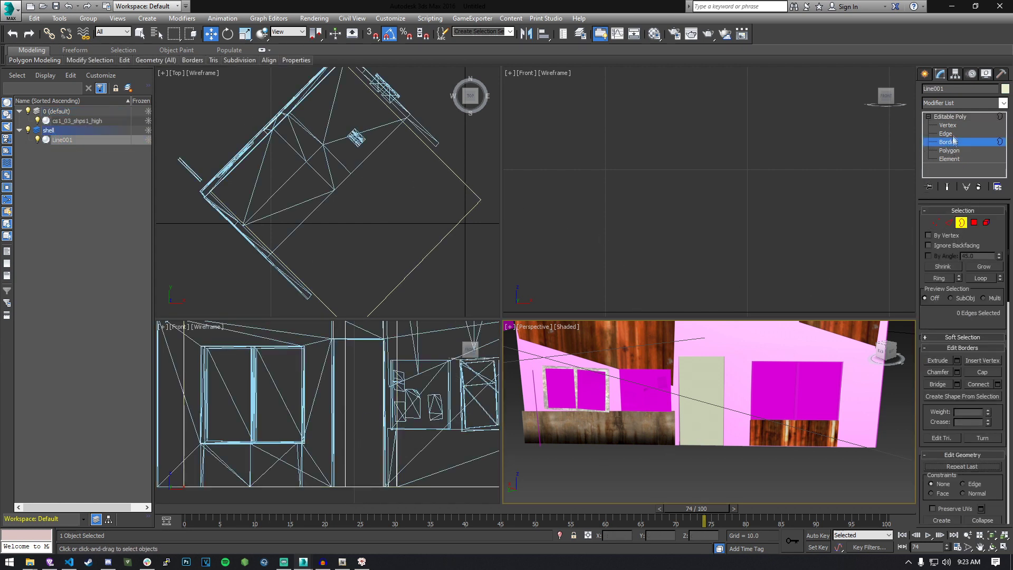
left_click(945, 133)
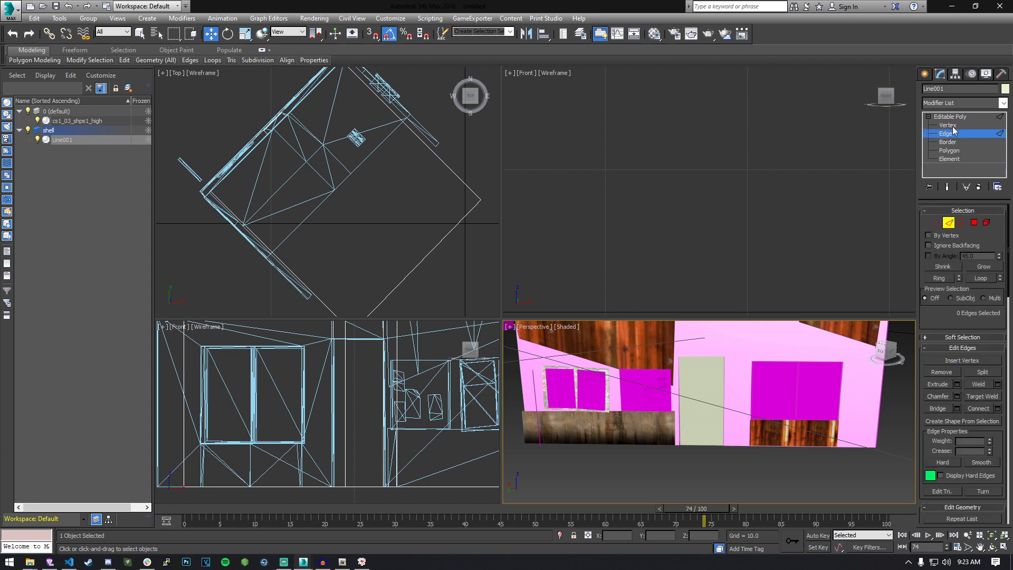
left_click(949, 125)
left_click(952, 134)
left_click(950, 125)
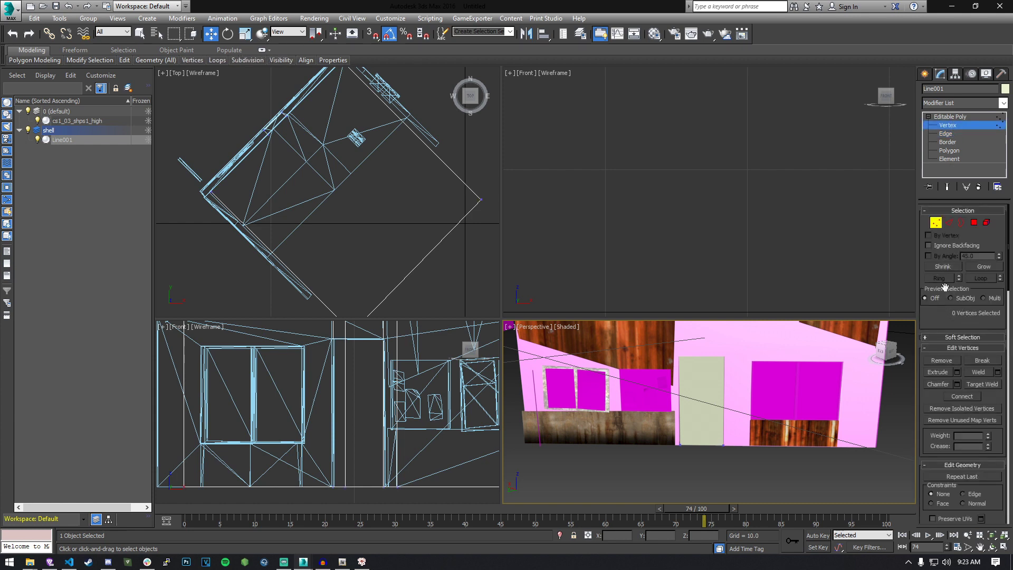
scroll(967, 450, "down", 2)
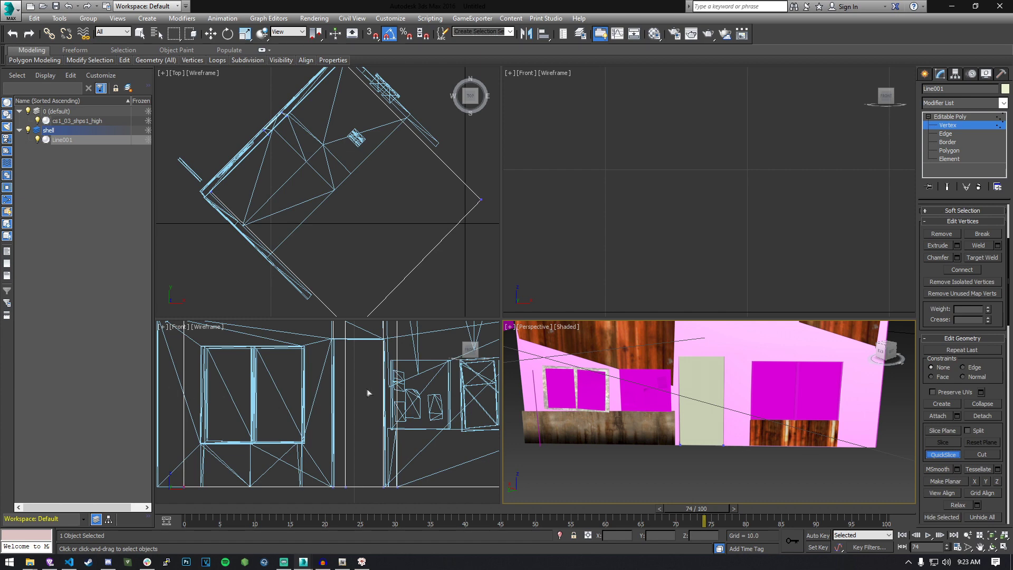
scroll(368, 363, "up", 2)
scroll(334, 369, "up", 2)
scroll(340, 370, "up", 1)
scroll(292, 351, "up", 1)
scroll(296, 346, "up", 4)
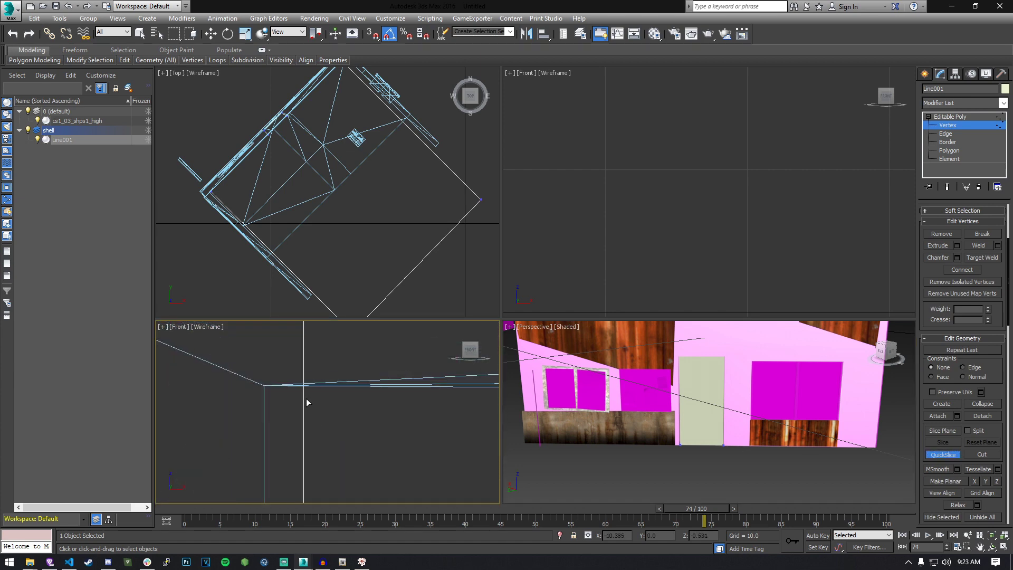
scroll(302, 394, "up", 1)
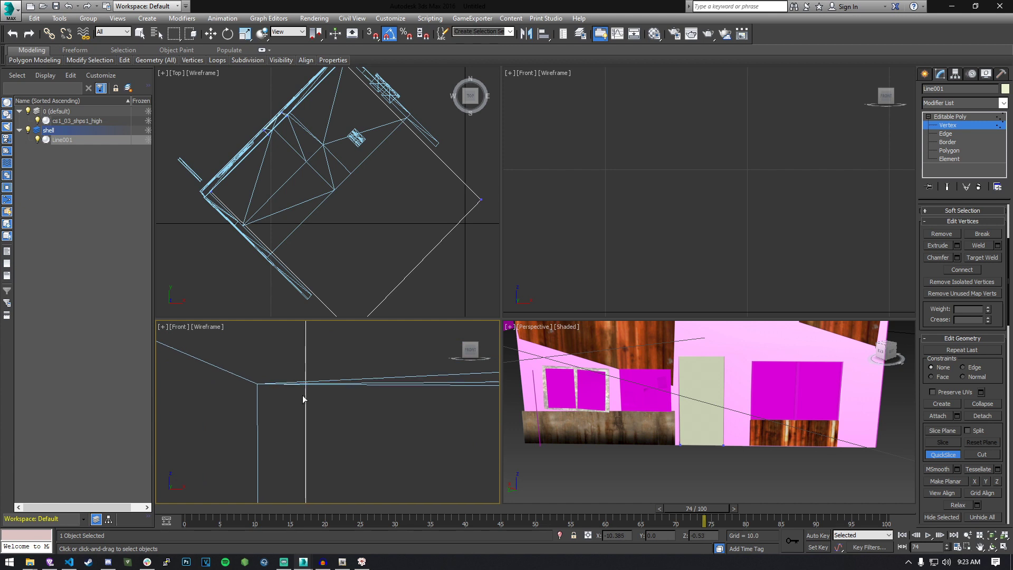
left_click(305, 387)
left_click(305, 389)
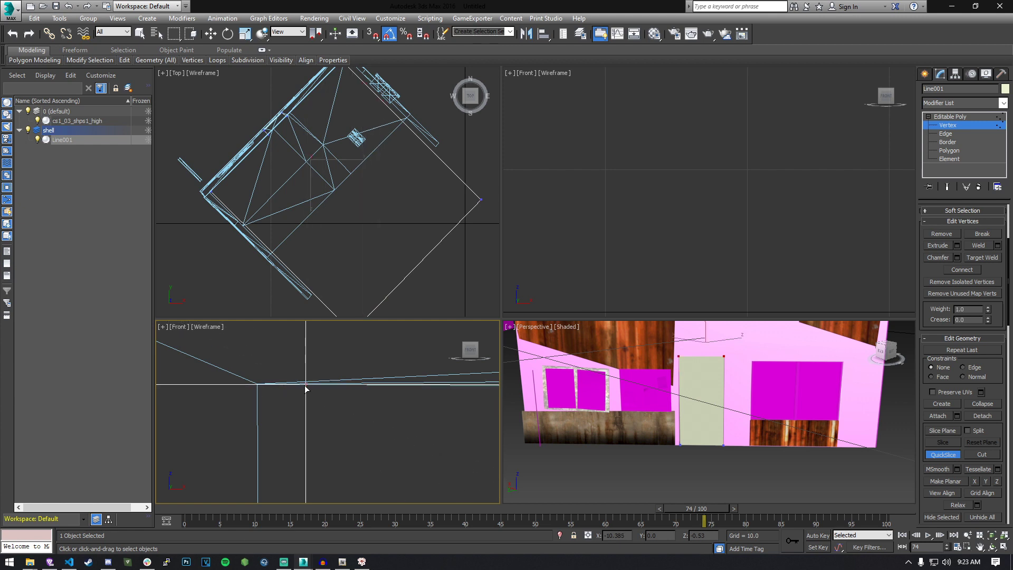
Examine from several angles where the slice cut the shell walls, and undo the slice
middle_click_drag(400, 419, 217, 403)
middle_click_drag(423, 412, 392, 417)
scroll(401, 414, "down", 6)
middle_click_drag(477, 406, 355, 437)
scroll(353, 434, "down", 5)
middle_click_drag(352, 430, 395, 441, "alt")
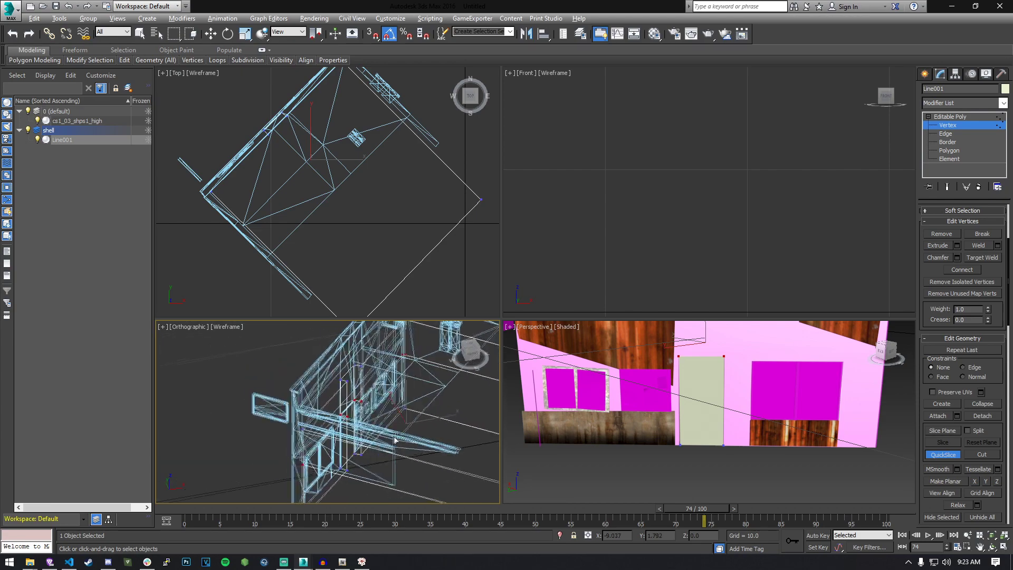
middle_click_drag(501, 437, 426, 415, "alt")
scroll(426, 415, "up", 5)
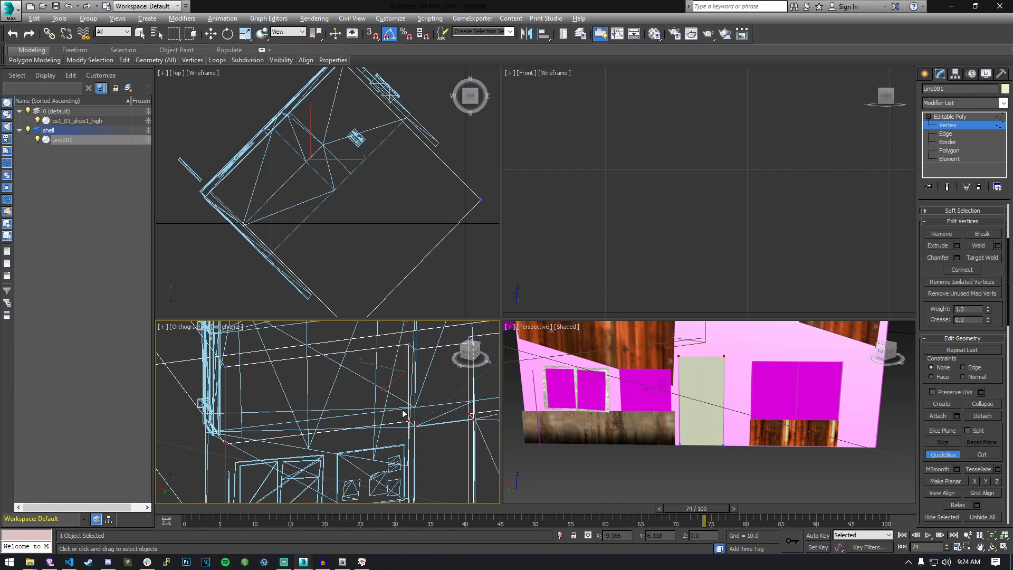
left_click(416, 426)
scroll(401, 422, "up", 5)
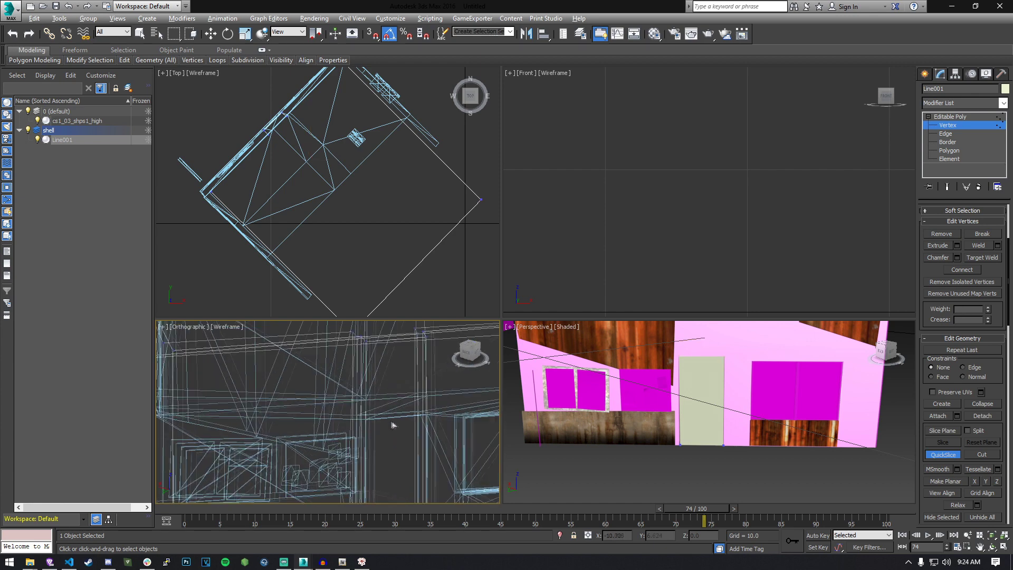
Hide the building mesh and select the shell's narrow wall polygon at the doorway in Polygon mode
left_click(966, 151)
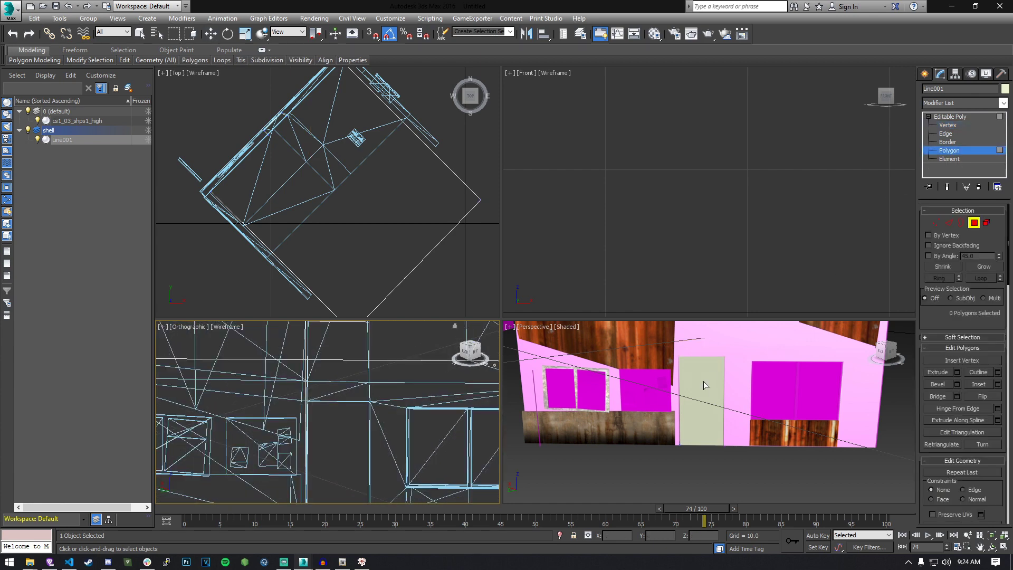
left_click(944, 152)
left_click(943, 152)
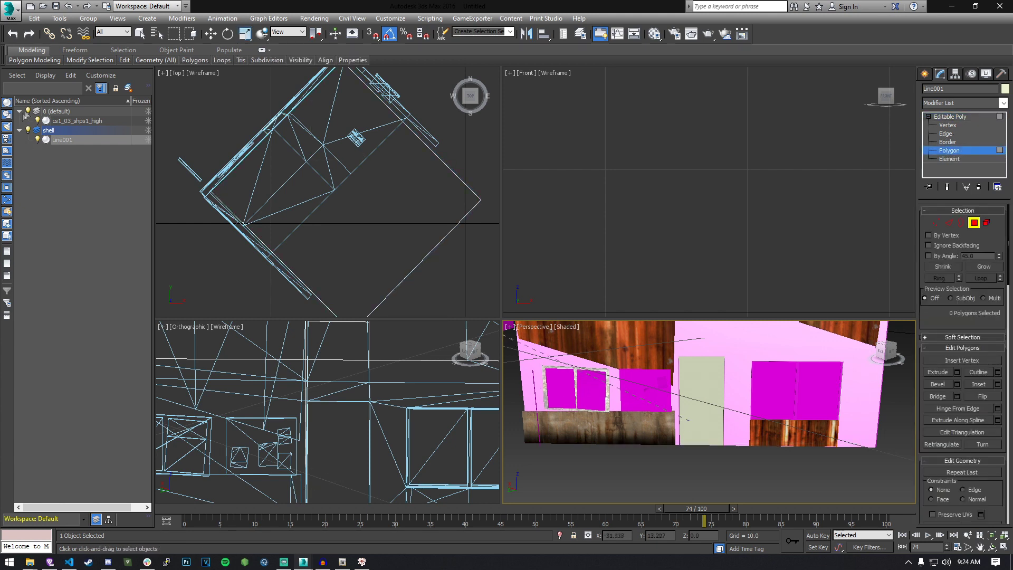
left_click(37, 121)
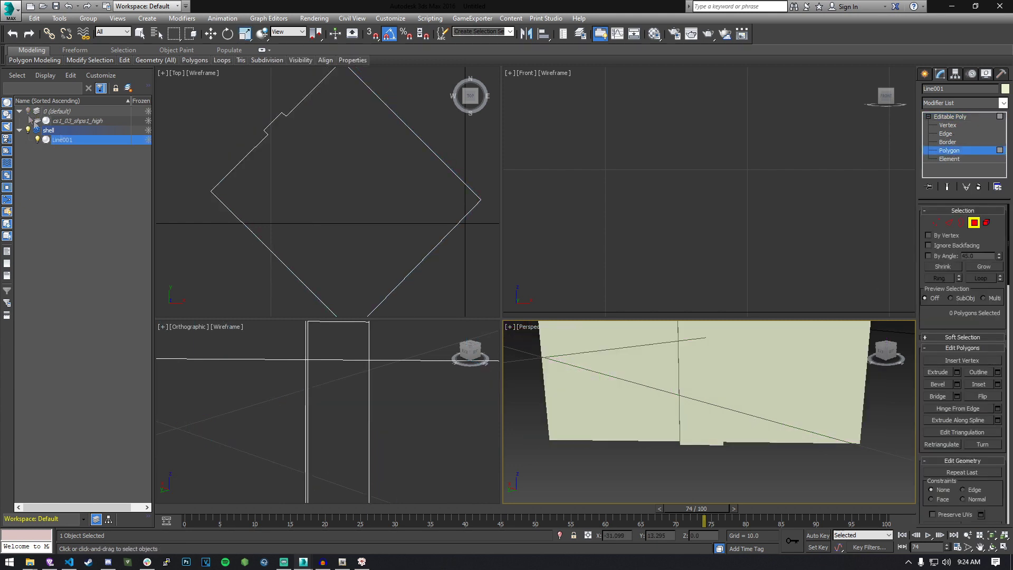
left_click_drag(700, 435, 955, 169)
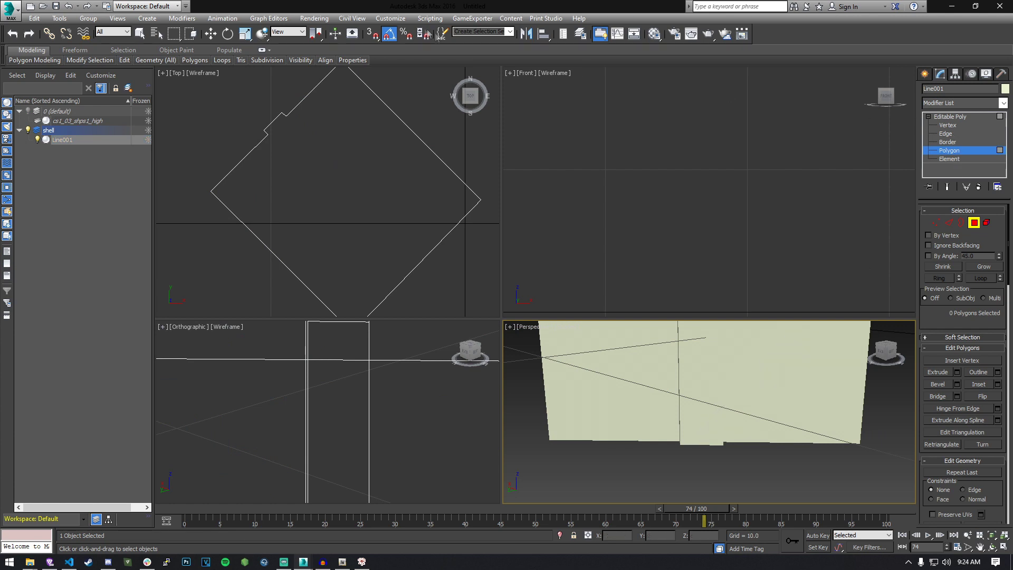
left_click(210, 33)
left_click(700, 390)
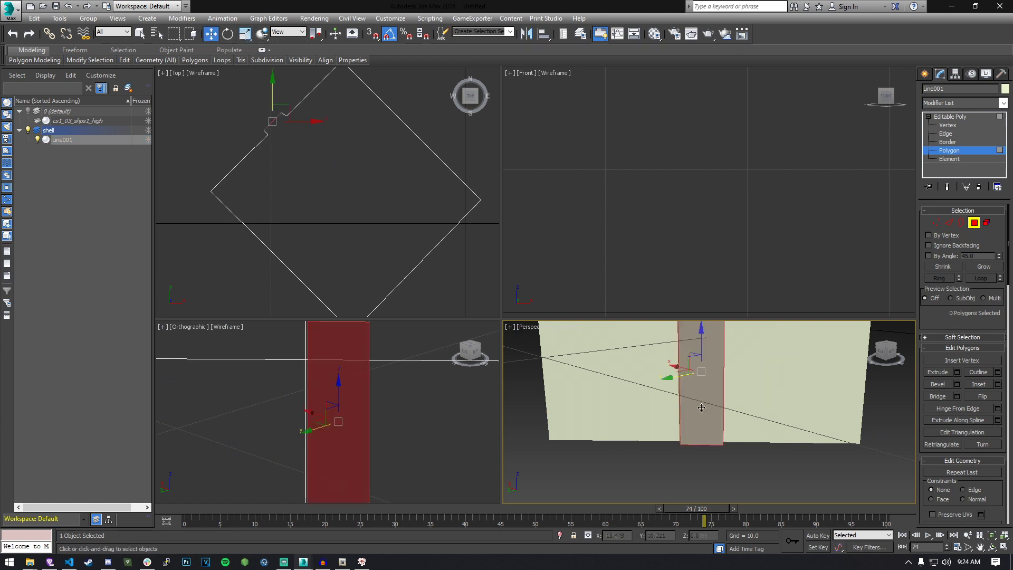
Unhide the building mesh and QuickSlice the selected doorway polygon horizontally at the doorway's top edge in the Front view
scroll(938, 448, "down", 3)
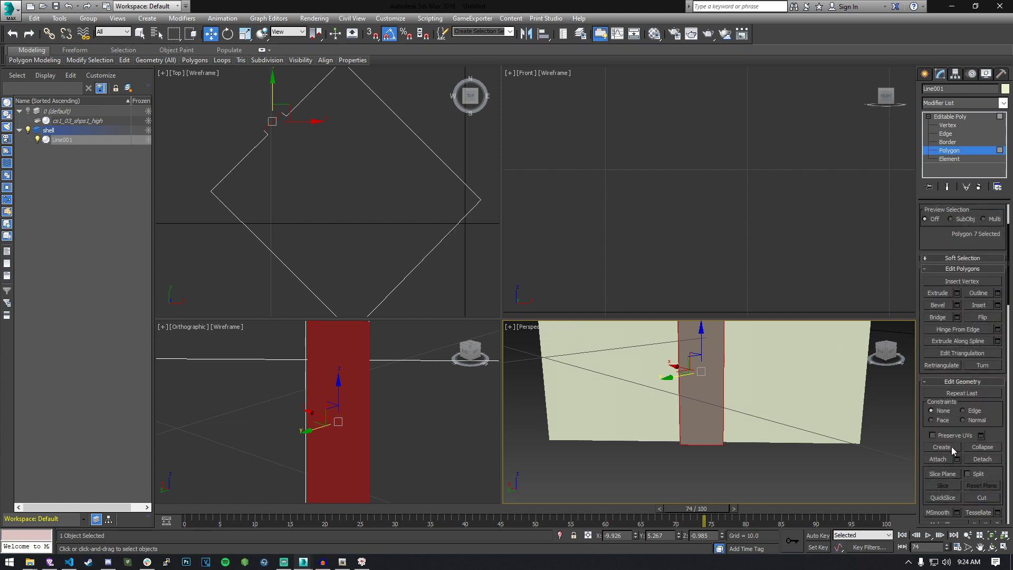
left_click(942, 498)
left_click(28, 111)
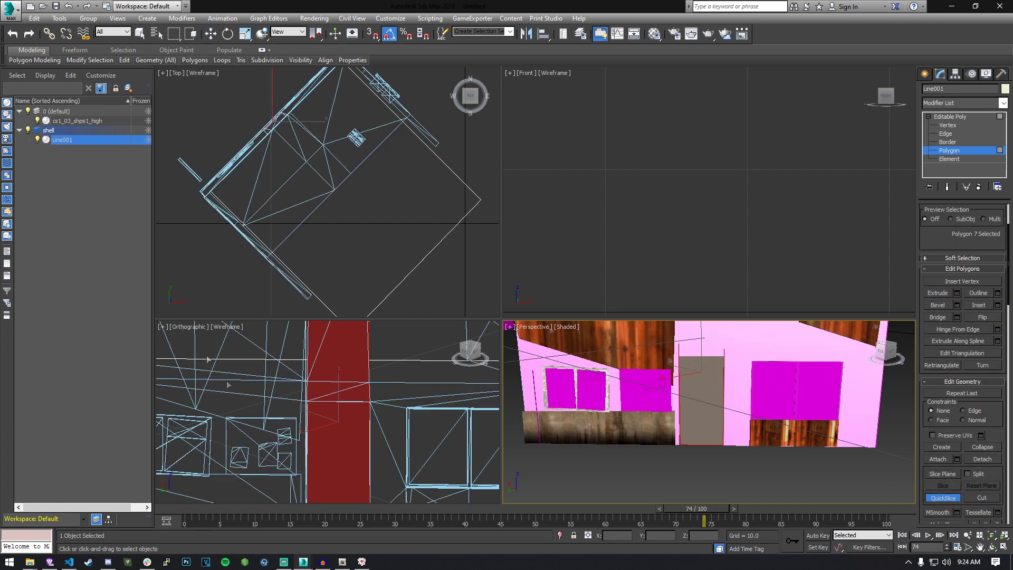
scroll(318, 413, "up", 4)
middle_click_drag(330, 407, 305, 382)
middle_click_drag(302, 426, 280, 393)
left_click(178, 327)
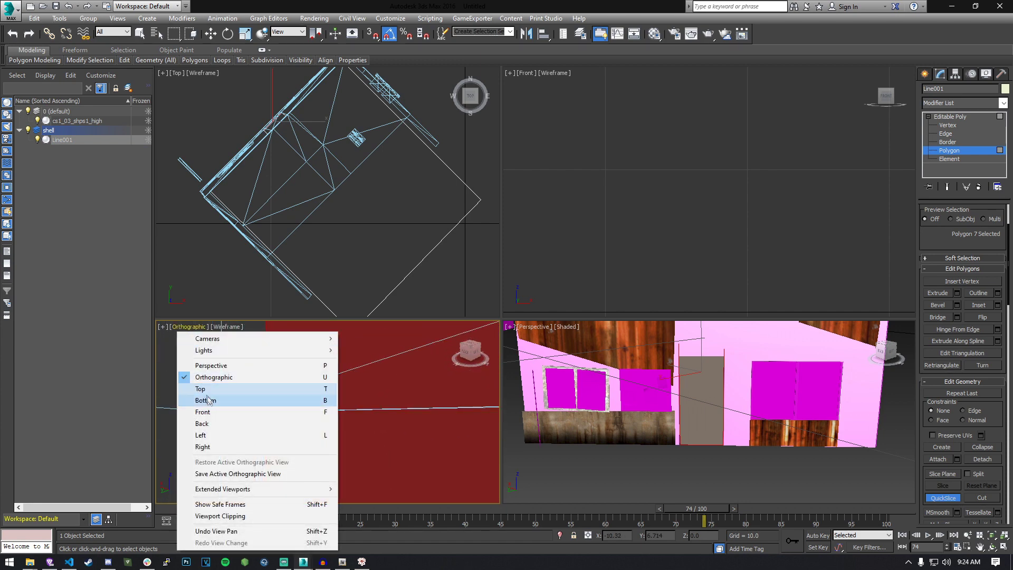
left_click(206, 411)
scroll(356, 366, "up", 6)
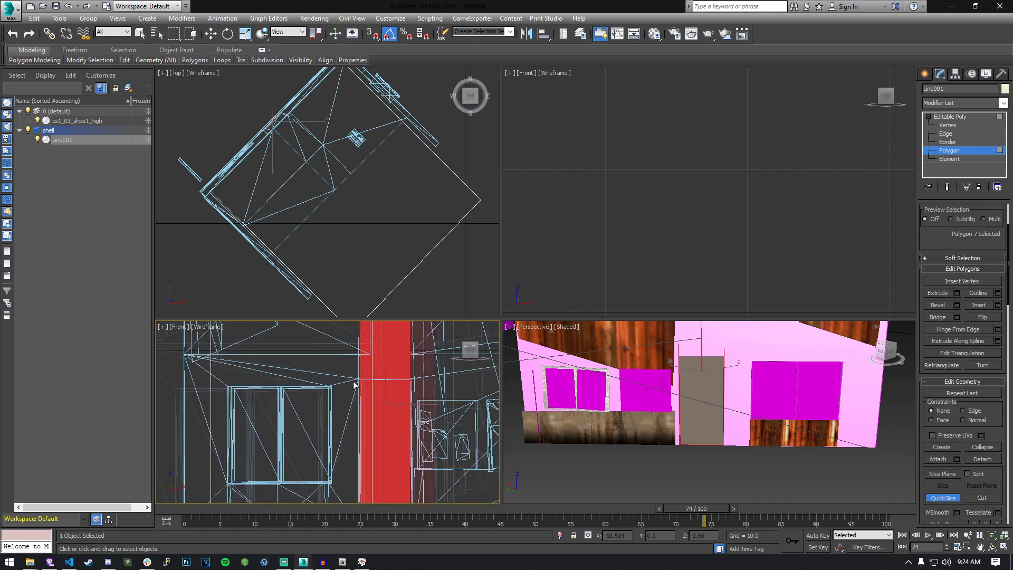
scroll(375, 369, "up", 3)
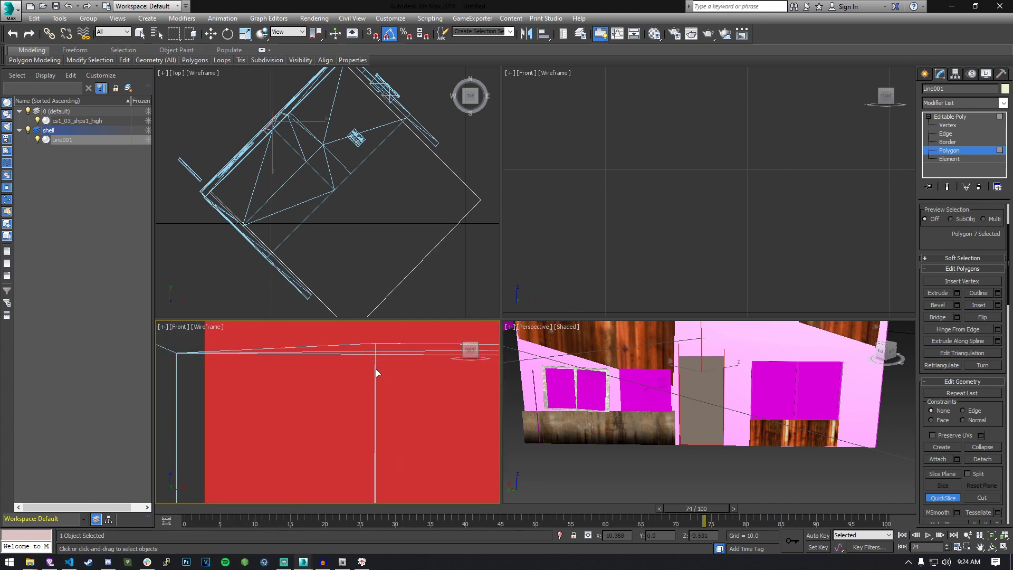
middle_click_drag(299, 372, 393, 381)
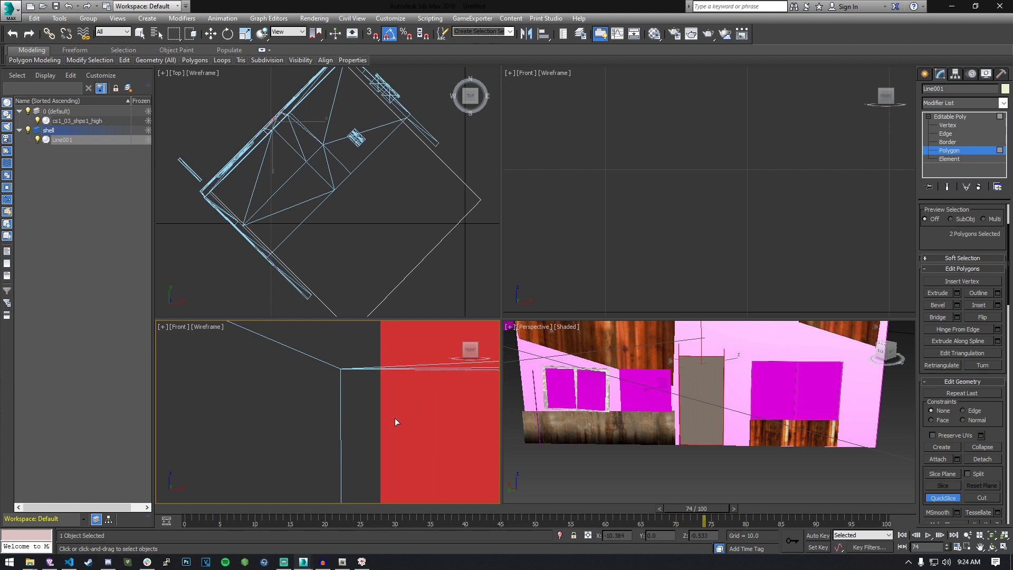
Leave the Line001 name unedited and turn off QuickSlice with the doorway polygons still selected
left_click(53, 138)
scroll(690, 405, "down", 5)
scroll(689, 405, "up", 2)
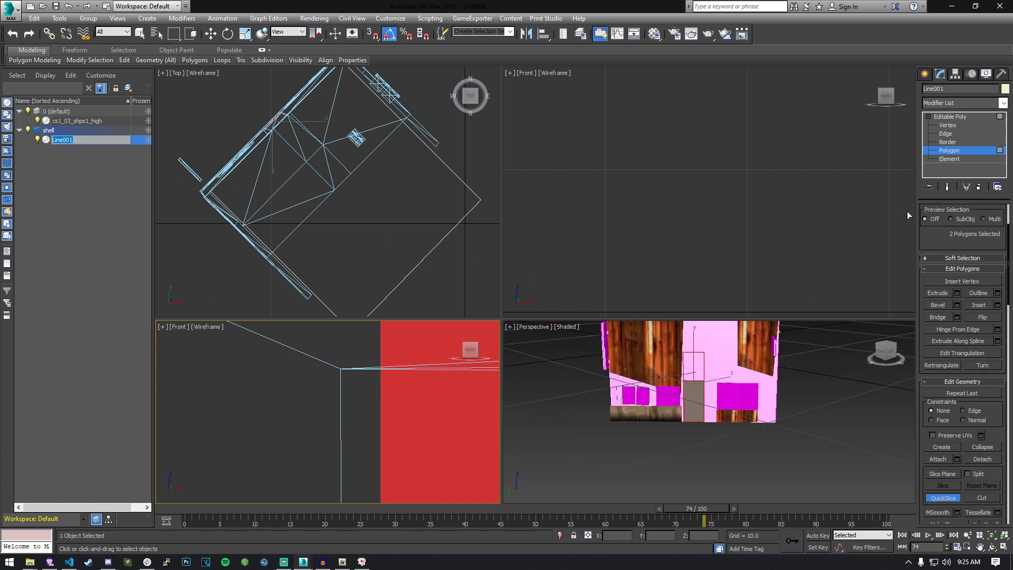
scroll(290, 385, "down", 1)
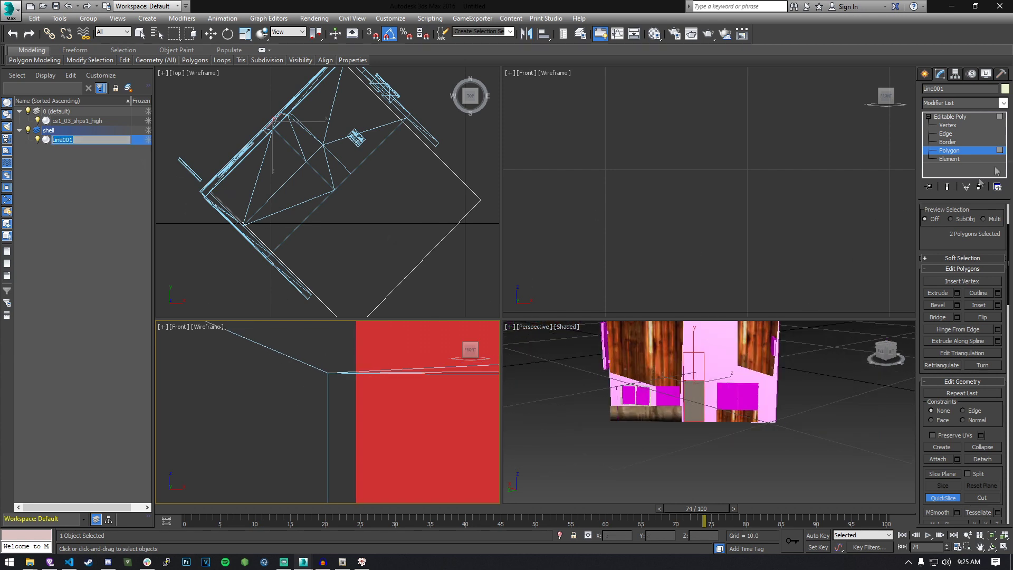
left_click(85, 139)
left_click(942, 502)
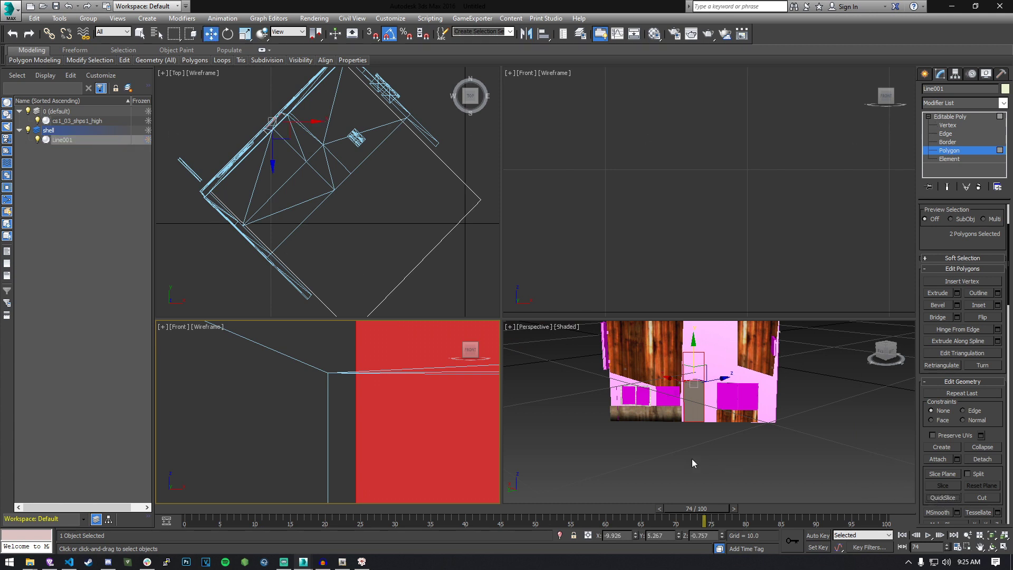
Hide the building mesh and delete the shell's doorway polygon below the slice in Polygon mode
left_click(691, 457)
left_click(28, 112)
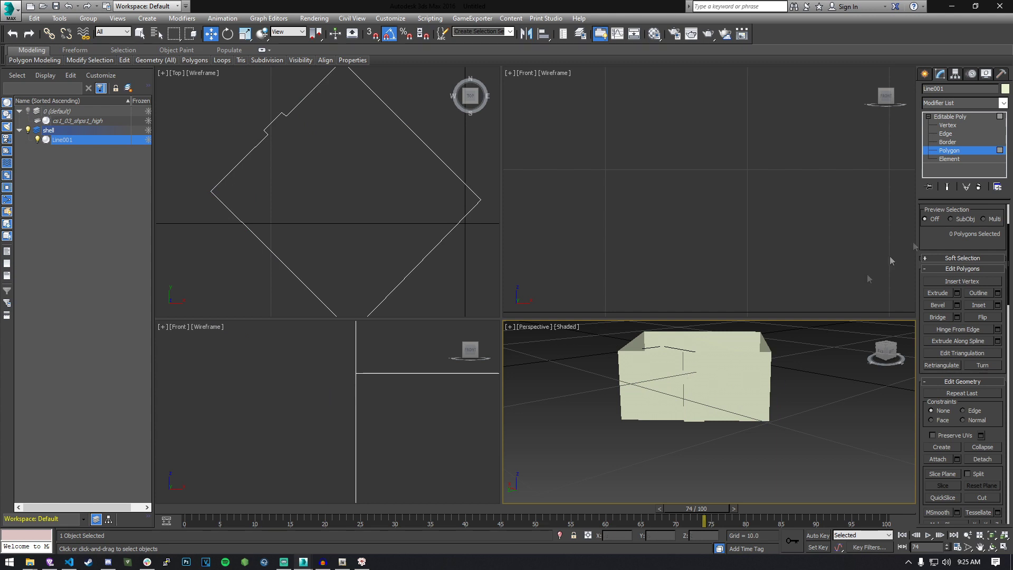
left_click(953, 152)
left_click(945, 151)
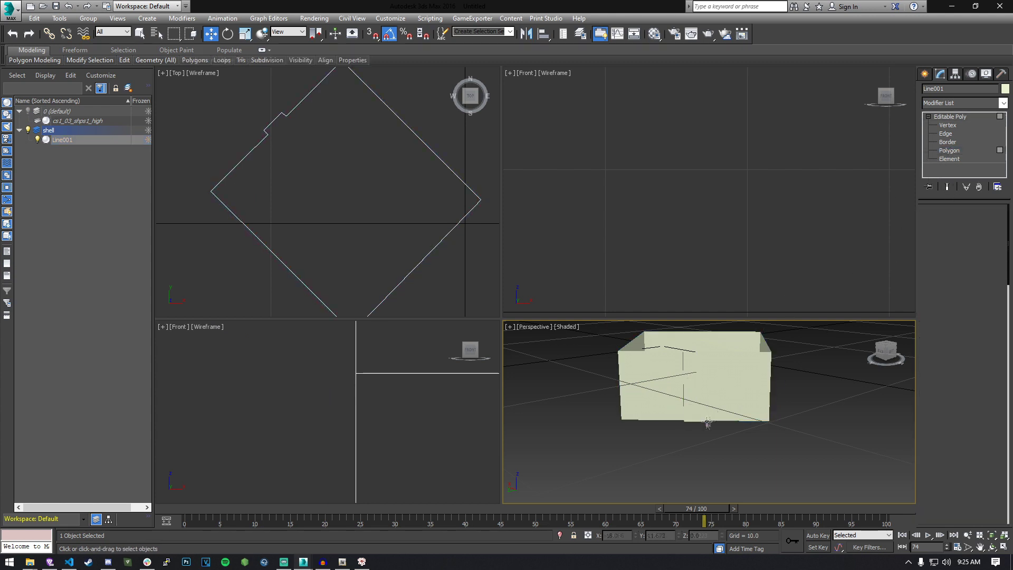
left_click(692, 376)
left_click(699, 403)
left_click(738, 383)
left_click(654, 390)
left_click(693, 404)
middle_click_drag(694, 404, 784, 340, "alt")
key("Delete")
Examine the polygon remaining above the doorway opening and its lower edge from both sides of the wall
middle_click_drag(732, 403, 654, 422, "alt")
left_click(709, 399)
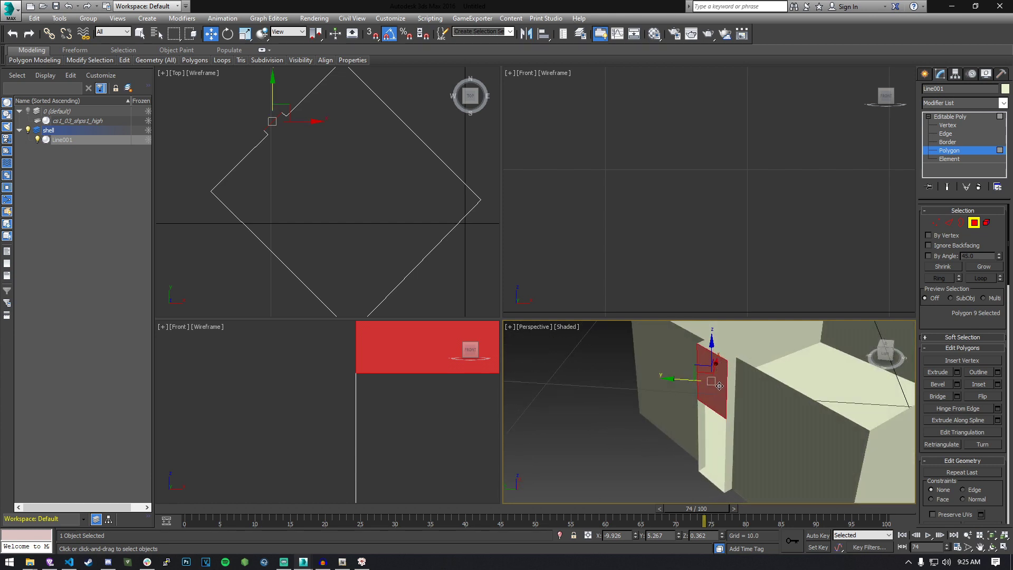
middle_click_drag(709, 411, 559, 442, "alt")
scroll(703, 423, "up", 3)
middle_click_drag(704, 423, 751, 380, "alt")
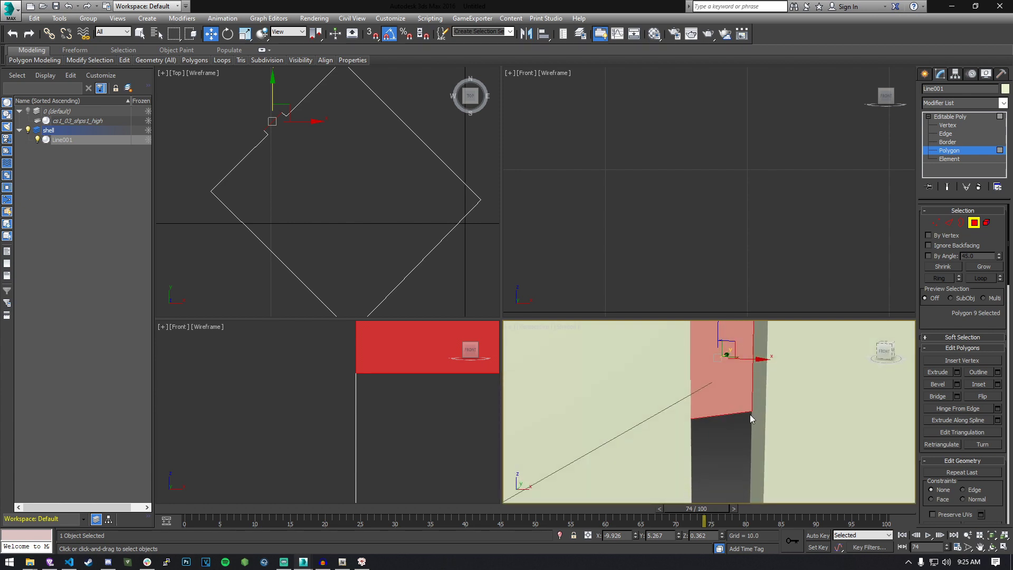
middle_click_drag(752, 418, 681, 412, "alt")
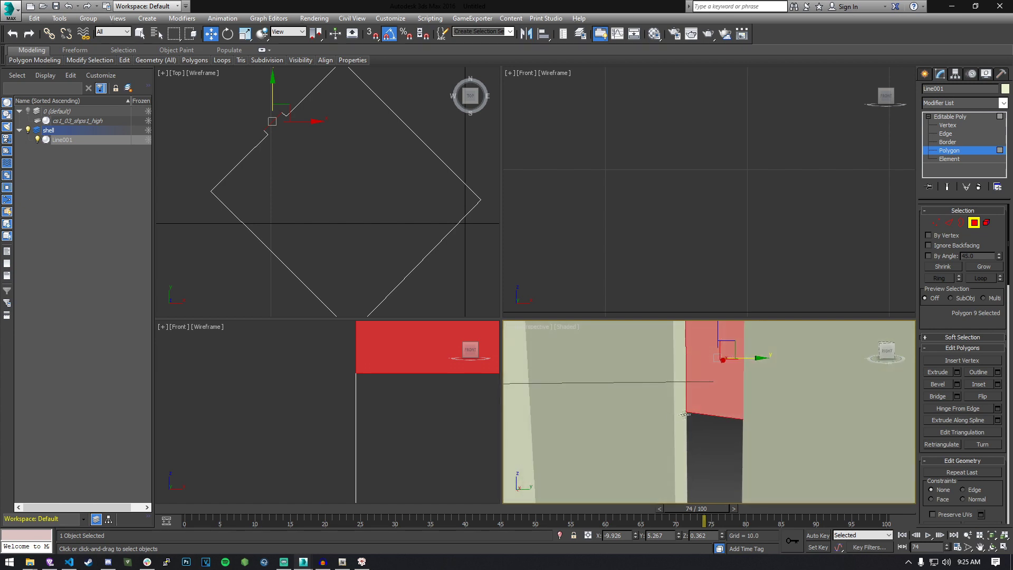
middle_click_drag(715, 426, 768, 441, "alt")
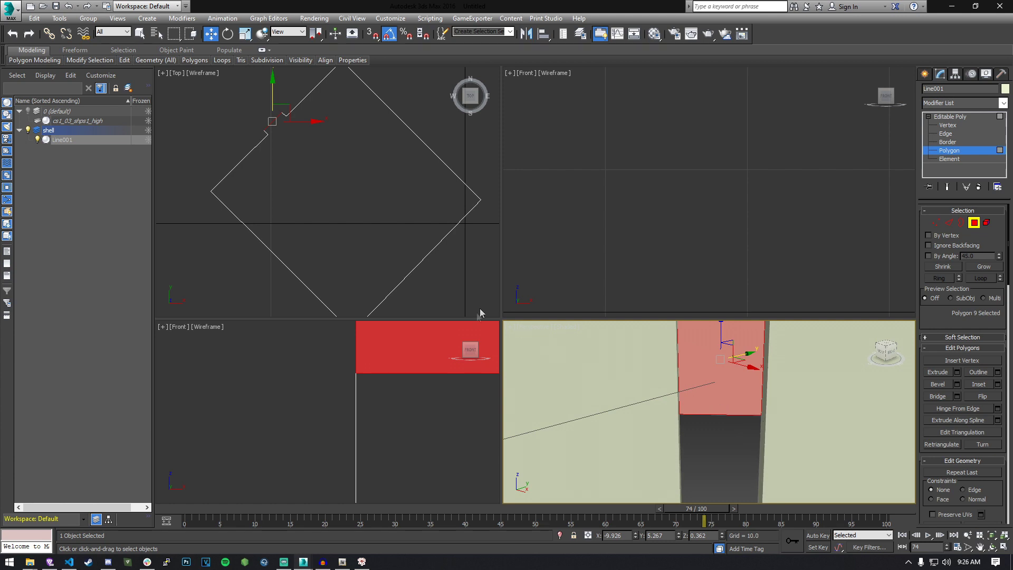
left_click(715, 452)
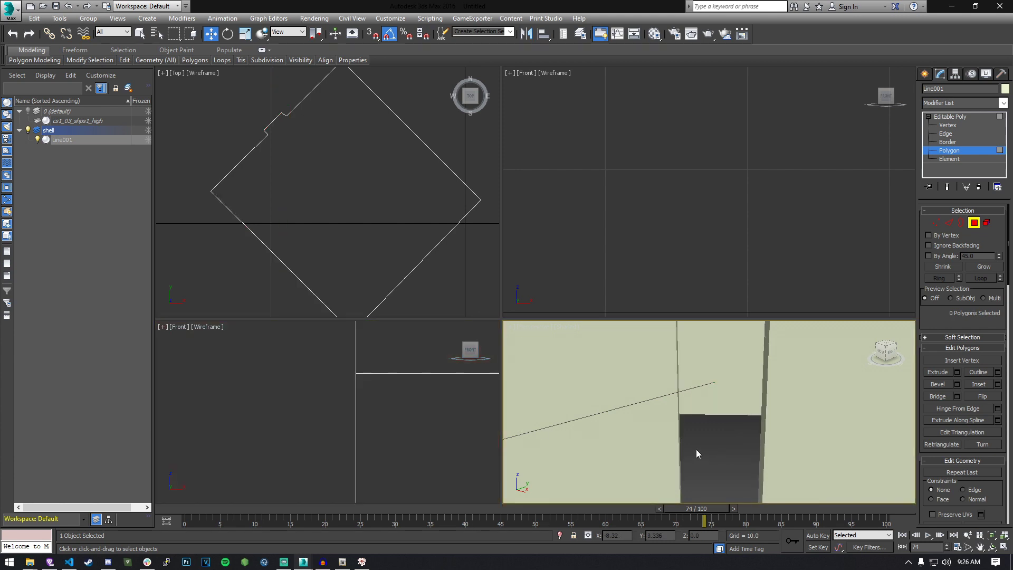
scroll(316, 388, "down", 6)
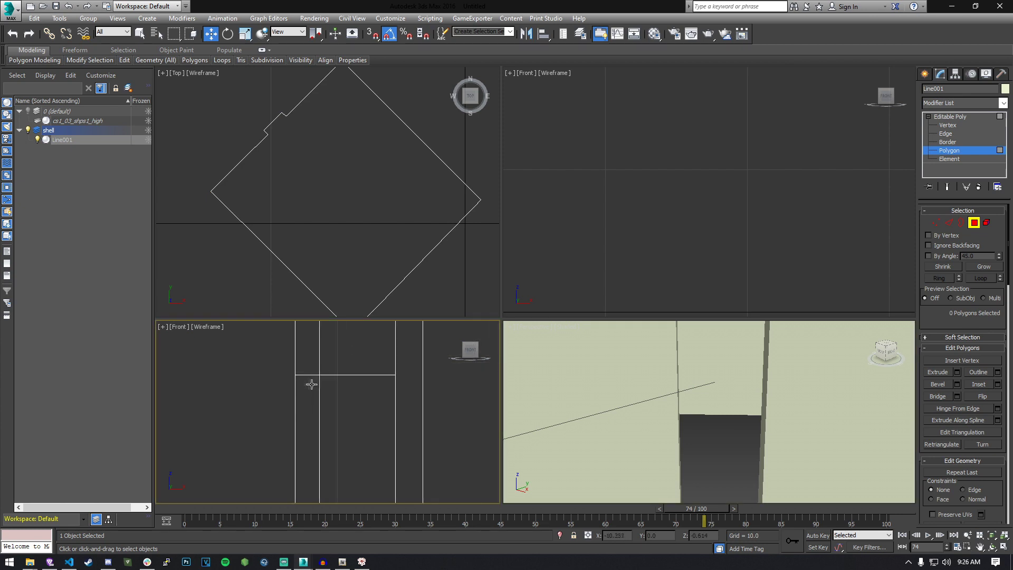
scroll(328, 389, "up", 5)
left_click(734, 407)
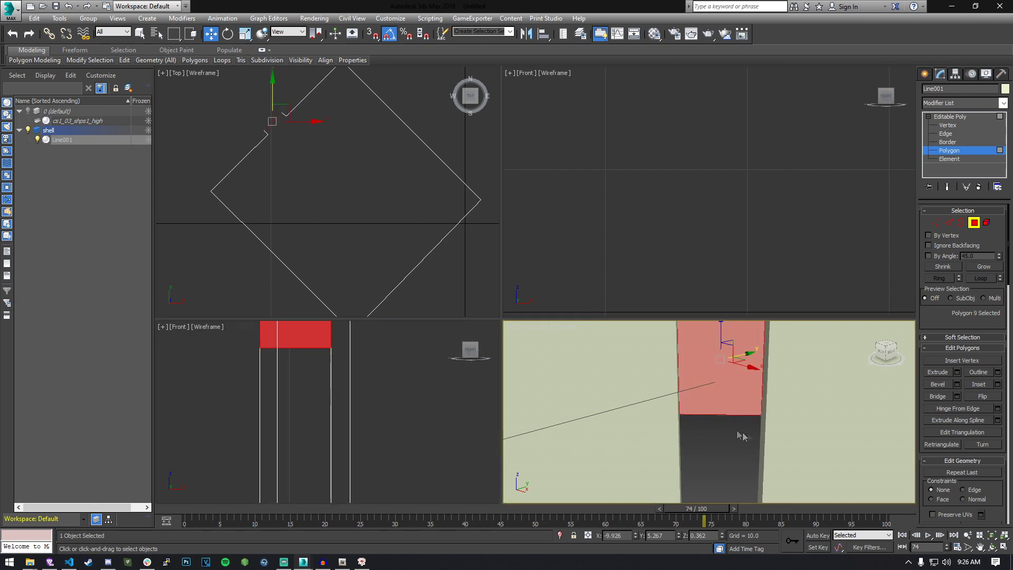
middle_click_drag(315, 383, 390, 416, "alt")
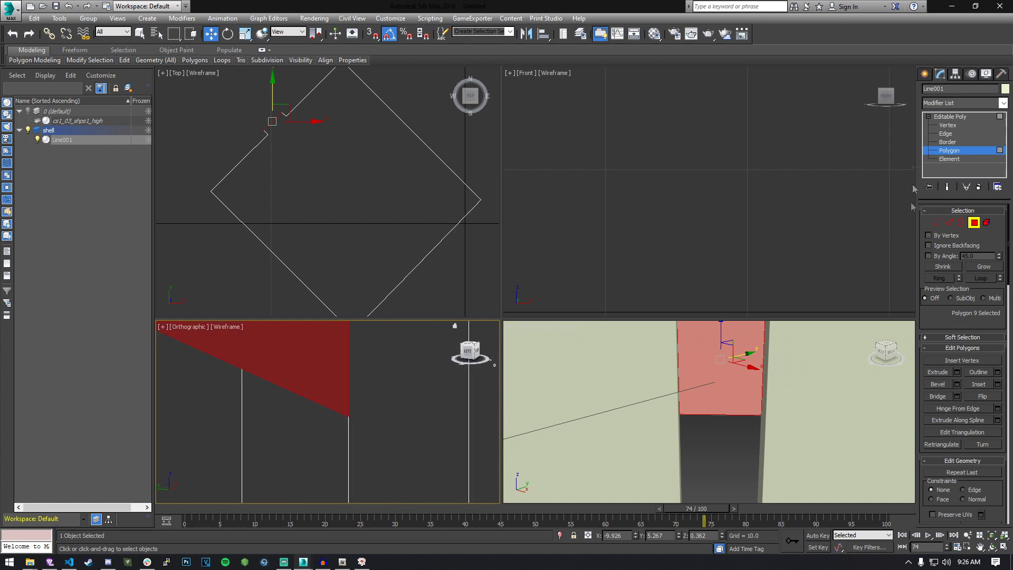
left_click(945, 133)
left_click(947, 142)
left_click(948, 150)
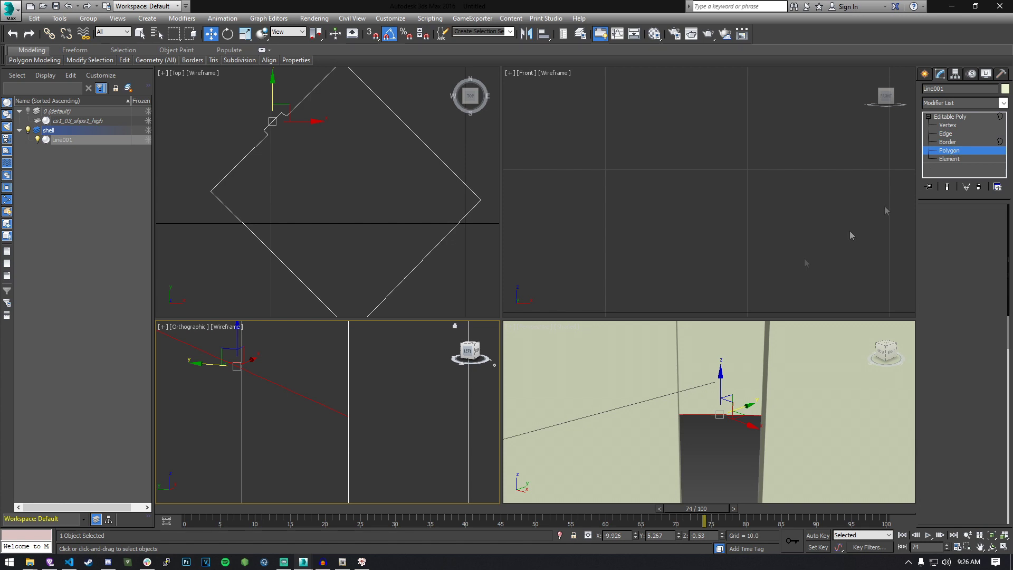
Select the two narrow side polygons of the doorway recess and switch the Orthographic viewport to the Left view
left_click(683, 399)
middle_click_drag(722, 390, 680, 401, "alt")
left_click(759, 402)
middle_click_drag(274, 387, 353, 396)
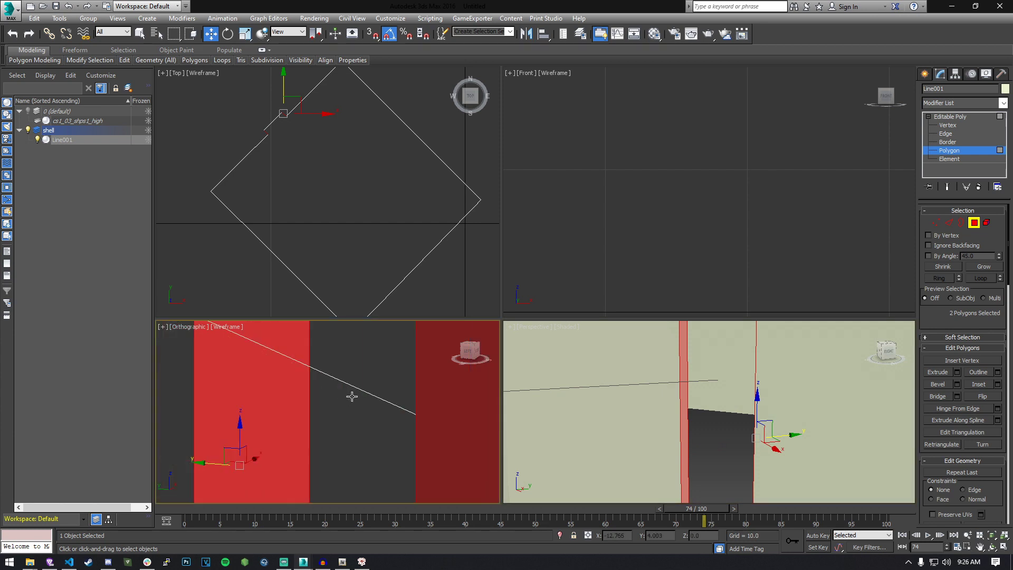
left_click(194, 331)
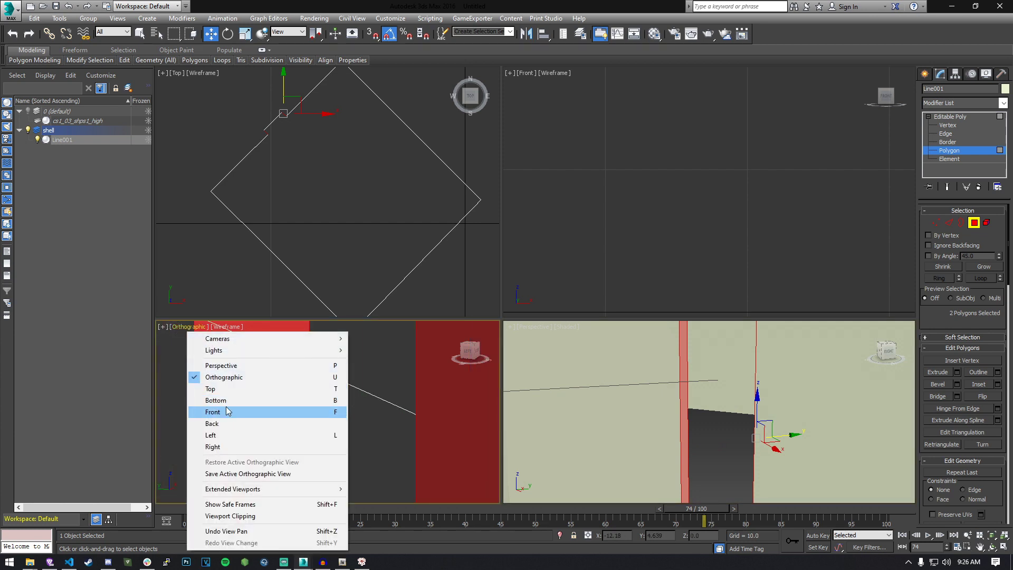
left_click(212, 435)
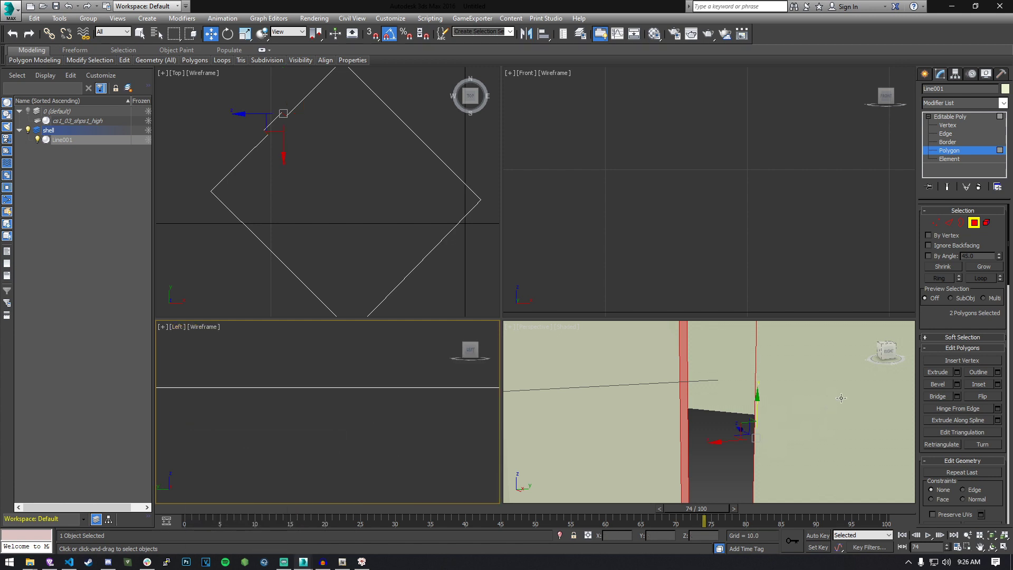
QuickSlice the two selected side polygons horizontally at the doorway's top edge in the Left view, and turn QuickSlice off
scroll(935, 450, "down", 5)
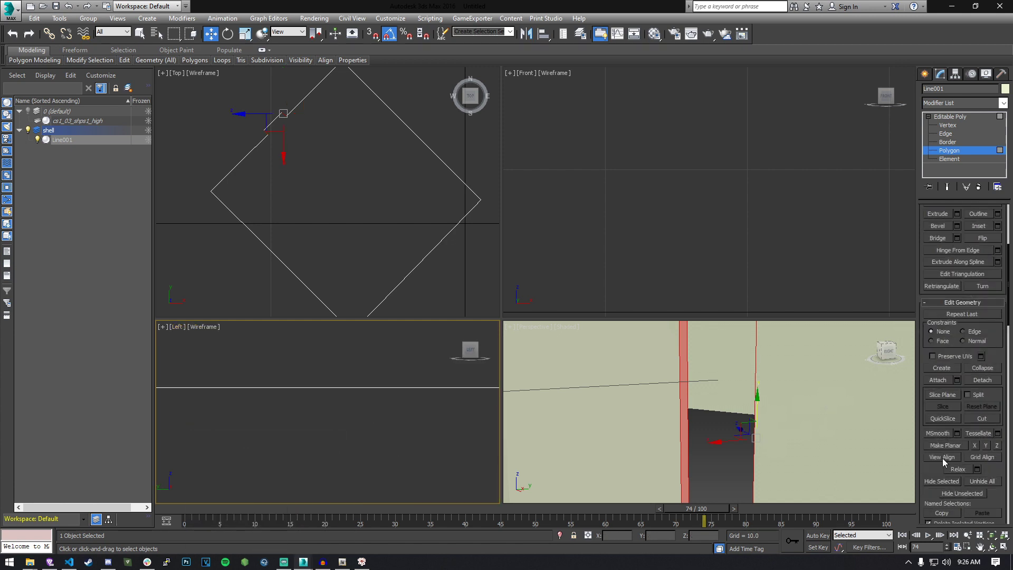
left_click(942, 418)
scroll(354, 394, "up", 5)
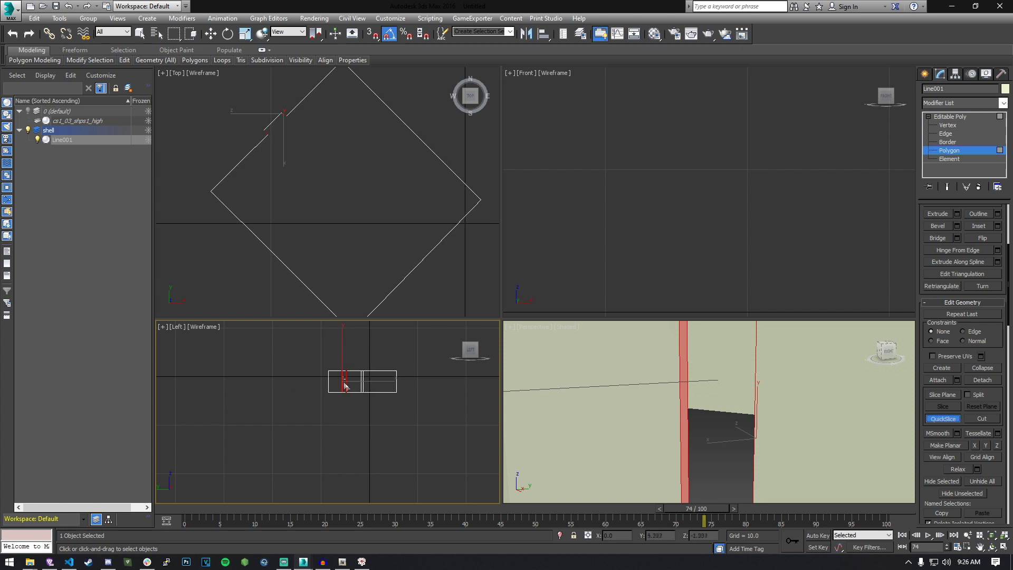
scroll(351, 400, "up", 5)
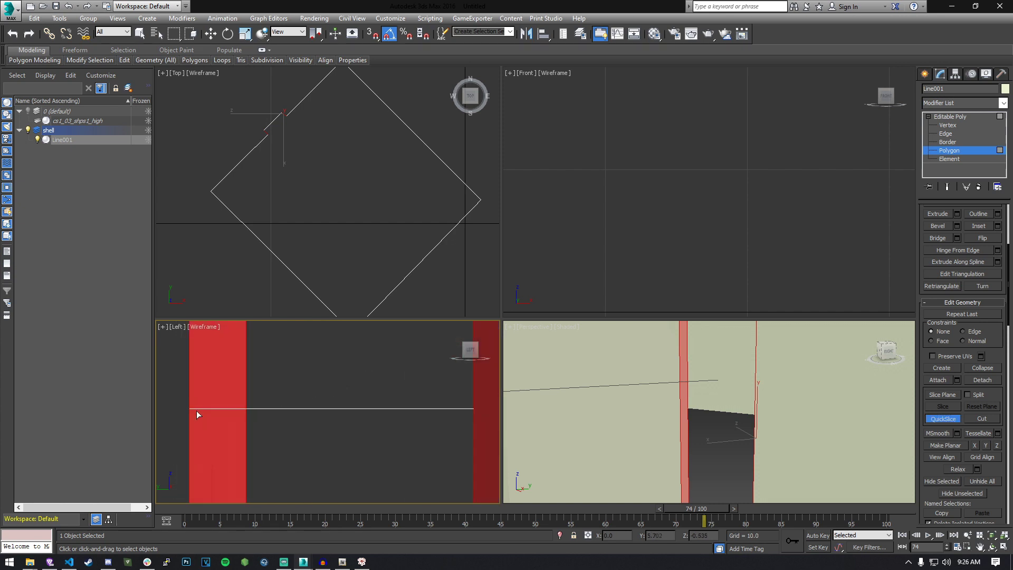
scroll(428, 416, "up", 8)
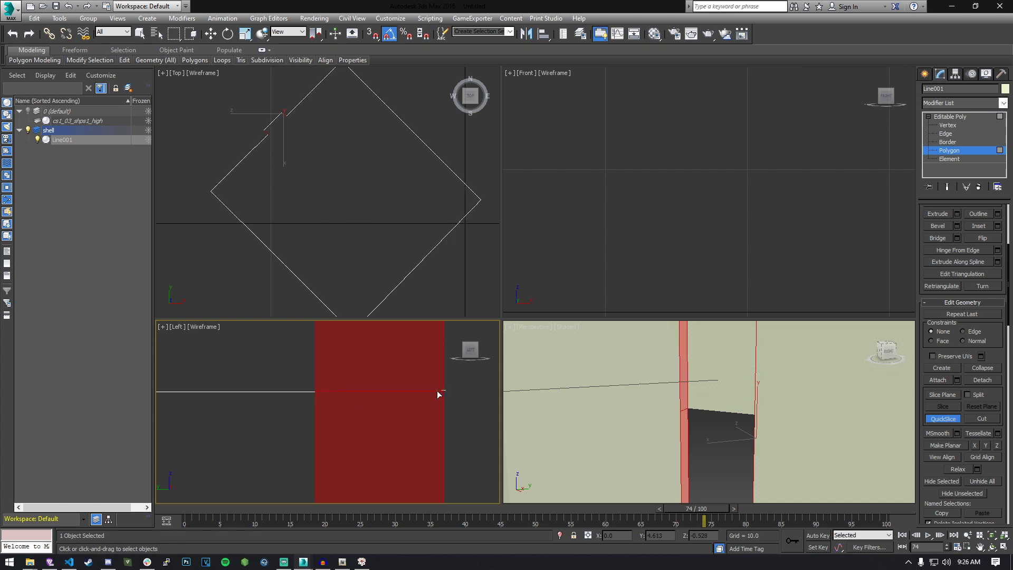
scroll(287, 416, "down", 3)
scroll(355, 409, "up", 4)
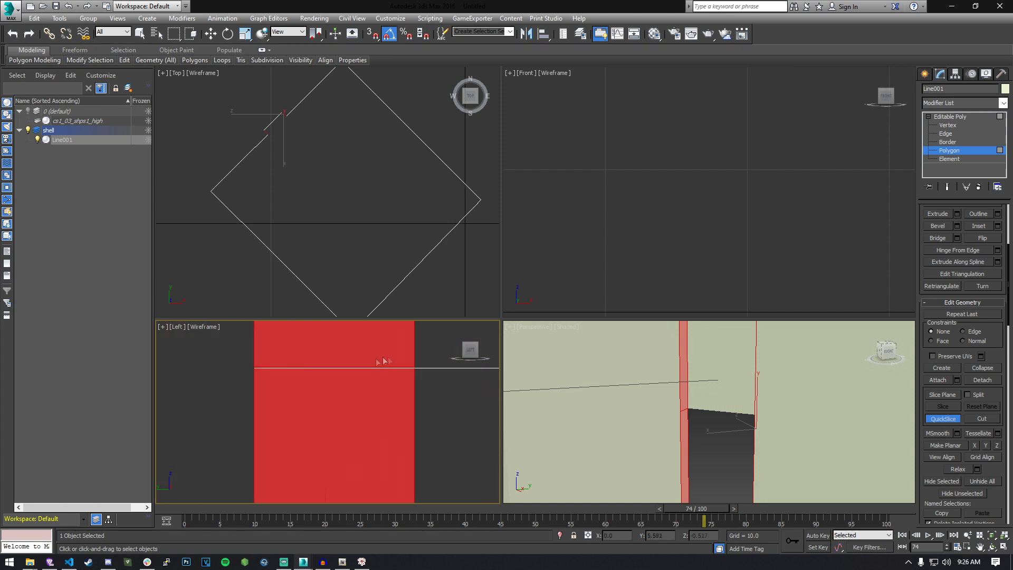
scroll(418, 375, "down", 2)
left_click(711, 449)
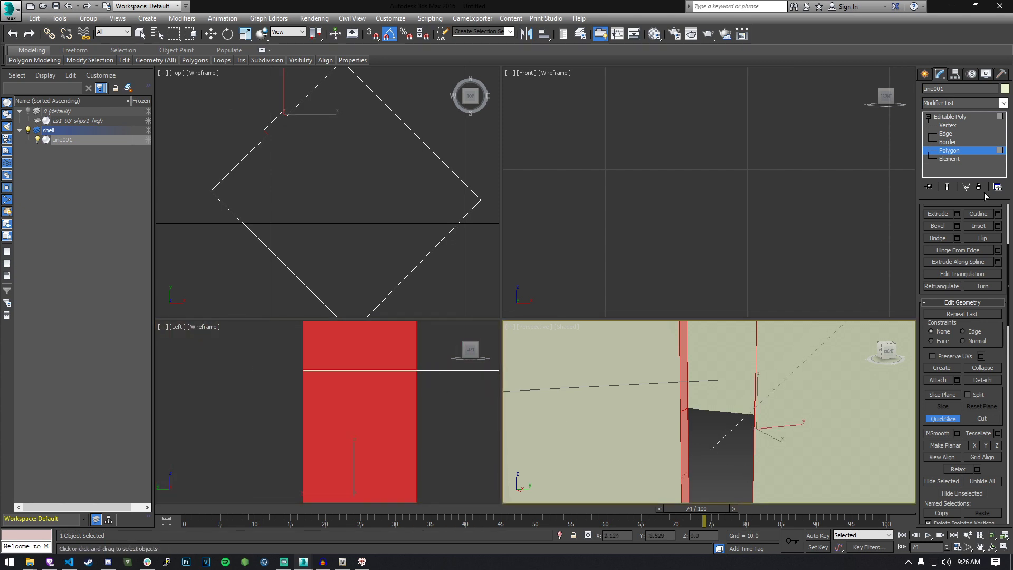
left_click(943, 418)
Try deleting the polygon above the doorway opening and the upper parts of the recess's two side walls
left_click(723, 456)
left_click(723, 401)
middle_click_drag(723, 401, 695, 430)
key("Delete")
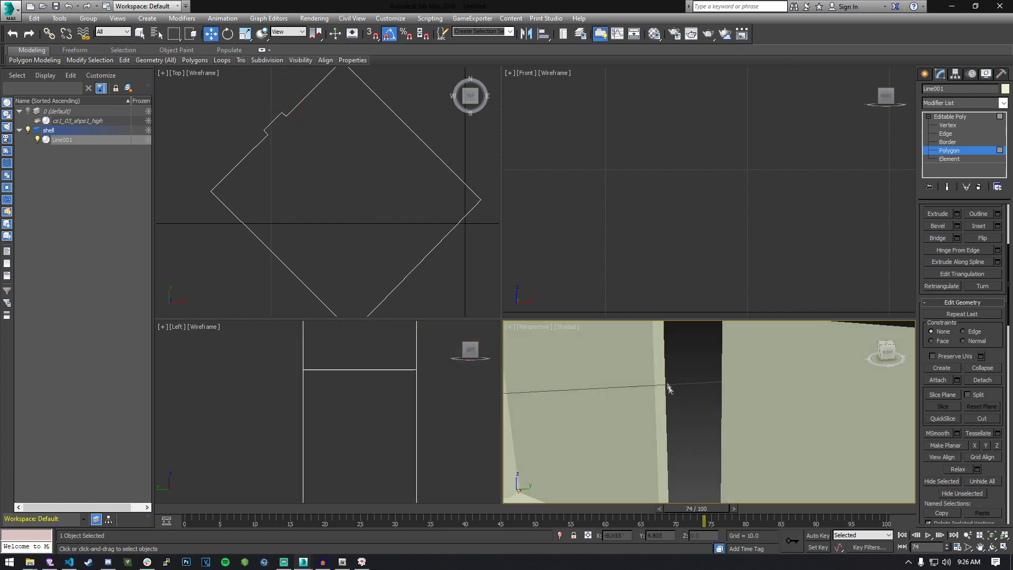
left_click(661, 389)
key("Delete")
middle_click_drag(684, 377, 823, 327, "alt")
left_click(761, 415)
key("Delete")
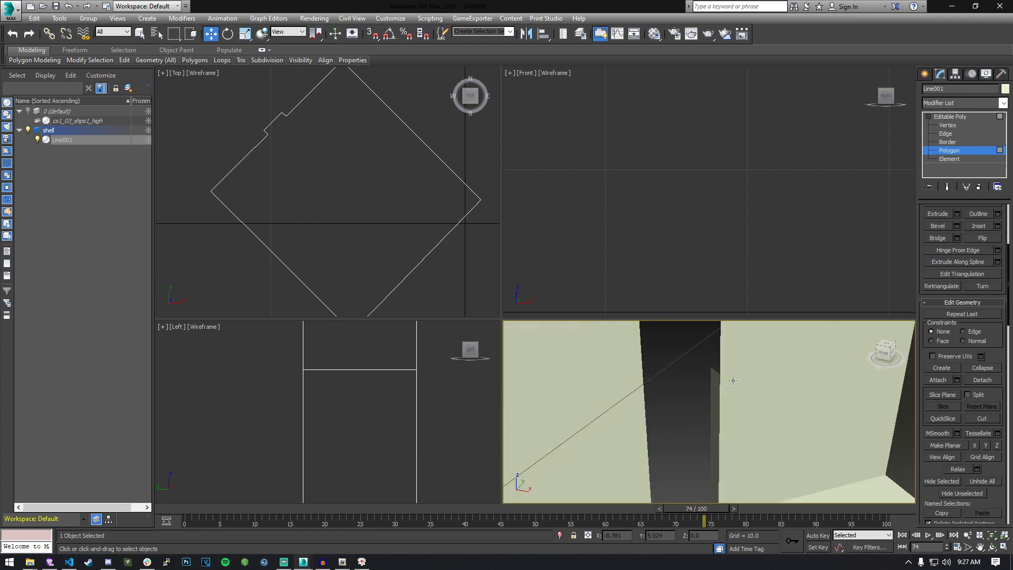
Examine the doorway recess from inside and outside to see where its side walls are divided
left_click(964, 134)
left_click(713, 370)
left_click(675, 413)
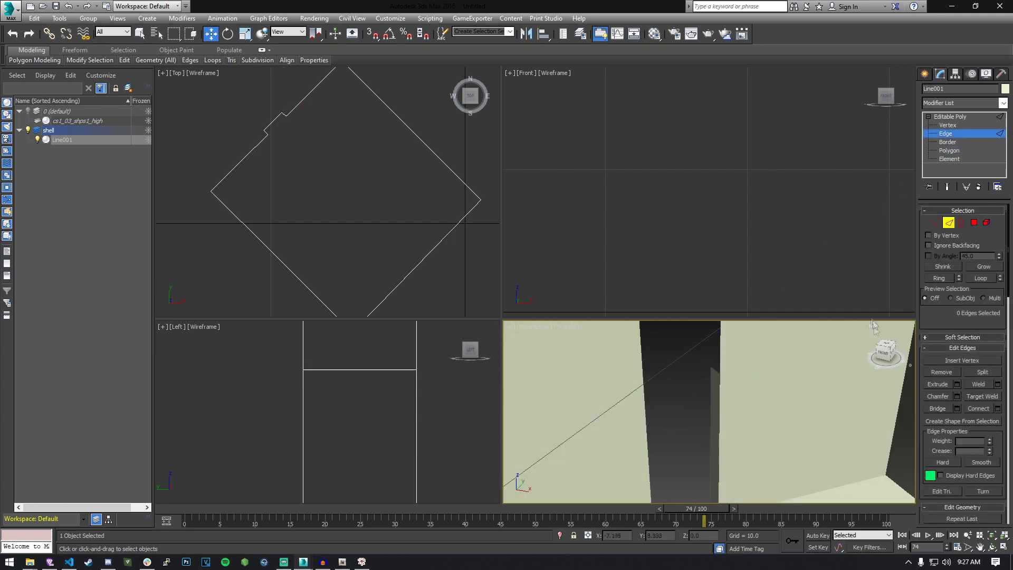
left_click(870, 326)
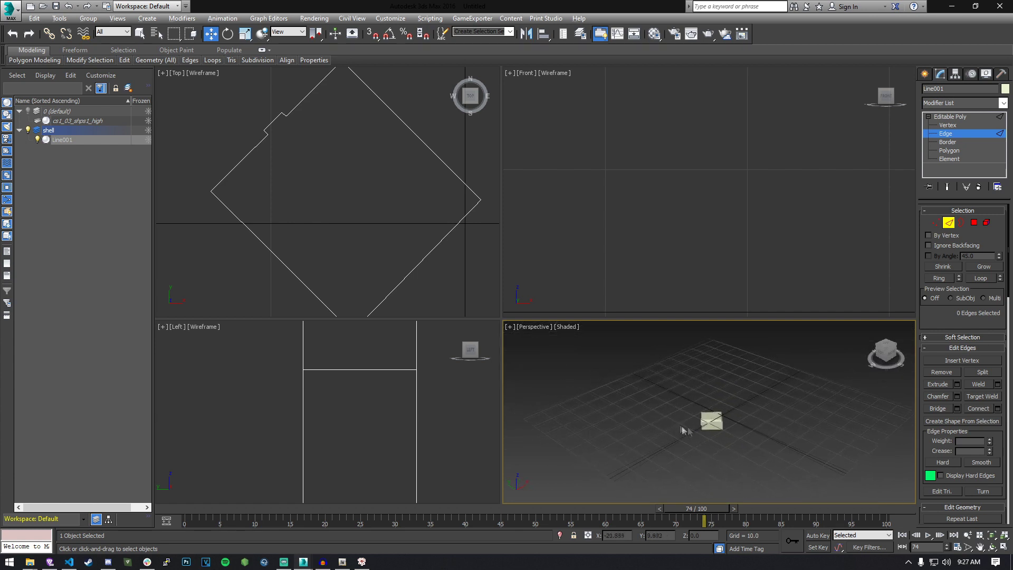
scroll(751, 432, "up", 10)
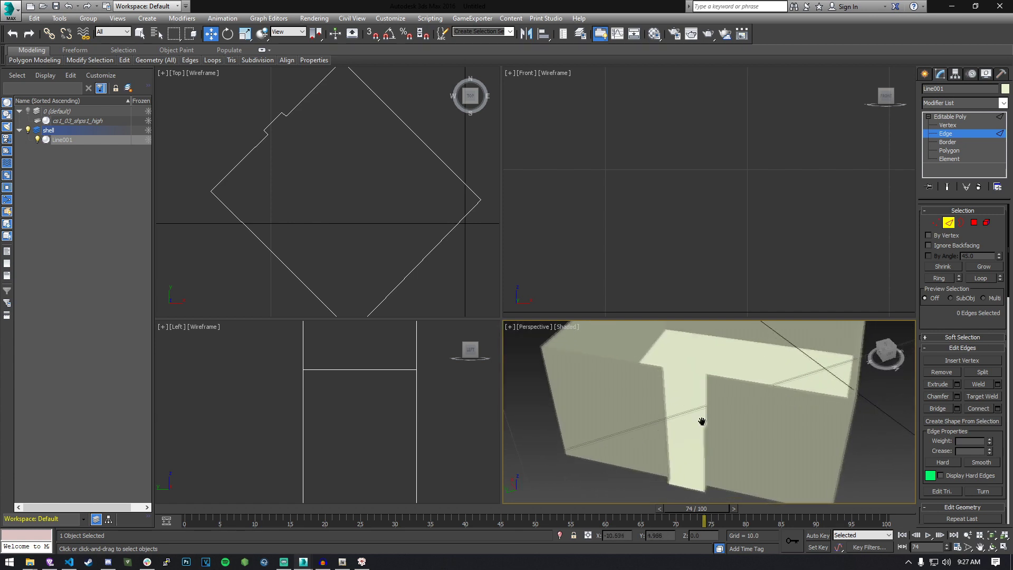
scroll(684, 408, "up", 5)
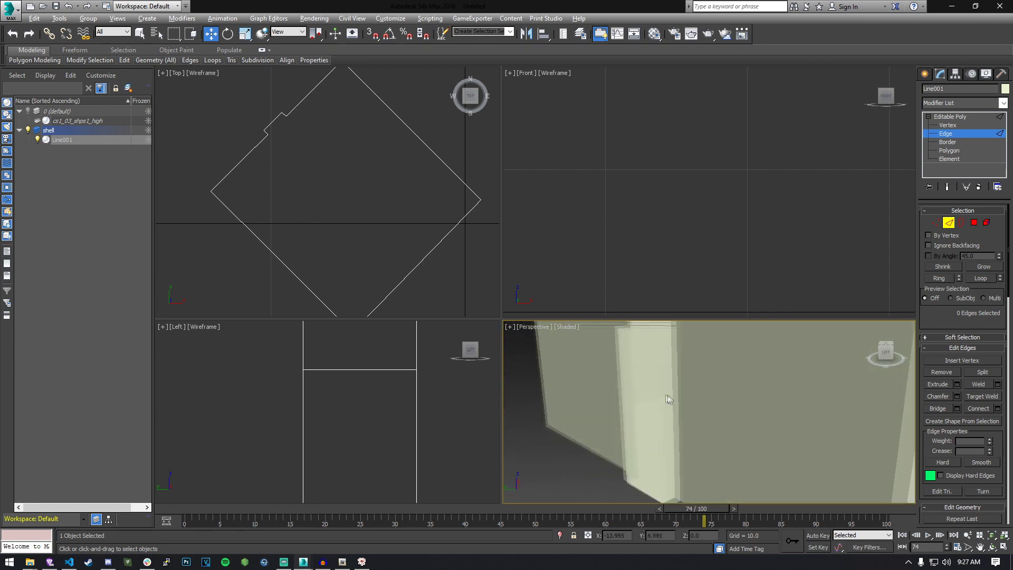
scroll(689, 397, "up", 5)
mouse_move(716, 389)
middle_mouse_down("alt")
mouse_move(662, 387)
mouse_move(676, 400)
middle_mouse_up("alt")
middle_click_drag(660, 396, 540, 353, "alt")
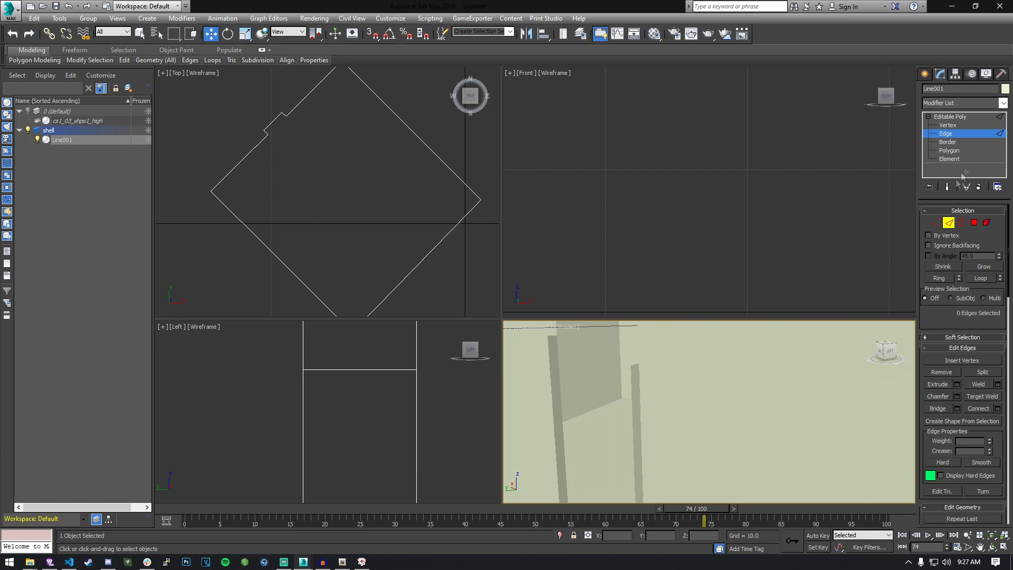
key("4")
left_click(636, 416)
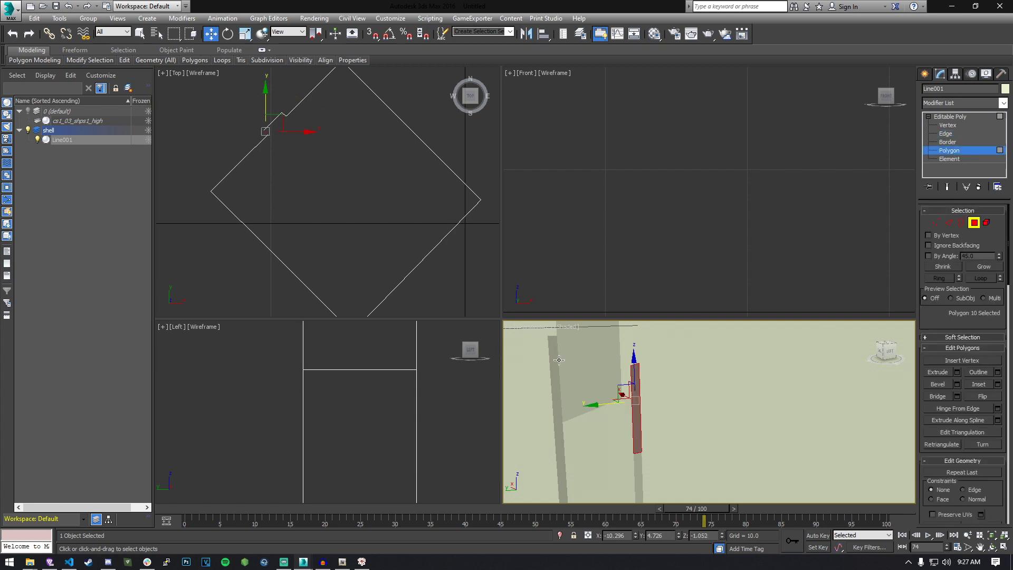
left_click(558, 359)
left_click(555, 422)
scroll(396, 447, "down", 3)
Undo the polygon deletions at the doorway and the extra slice across the recess's side walls
left_click(387, 477)
key("ctrl+z")
key("ctrl+z")
key("ctrl+z")
left_click(387, 476)
key("ctrl+z")
key("ctrl+z")
key("ctrl+z")
key("ctrl+z")
key("ctrl+z")
key("ctrl+z")
key("ctrl+z")
key("ctrl+z")
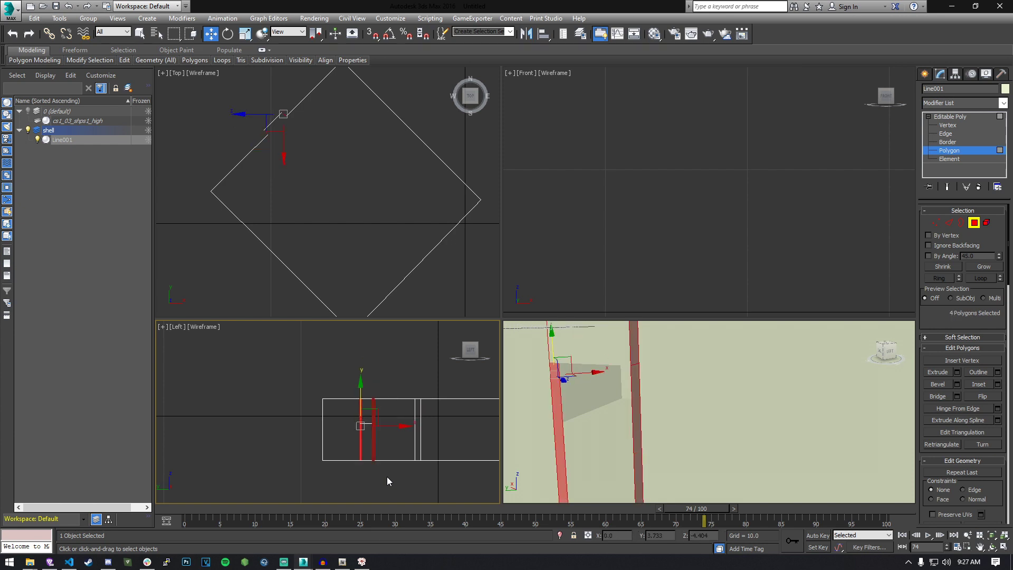
Deselect the side polygons and delete the polygon directly above the doorway opening
left_click(387, 476)
scroll(383, 476, "up", 3)
middle_click_drag(621, 412, 682, 467)
left_click(666, 386)
key("Delete")
Select the upper polygons of both recess side walls above the slice and delete them
middle_click_drag(333, 381, 335, 478)
left_click(646, 390)
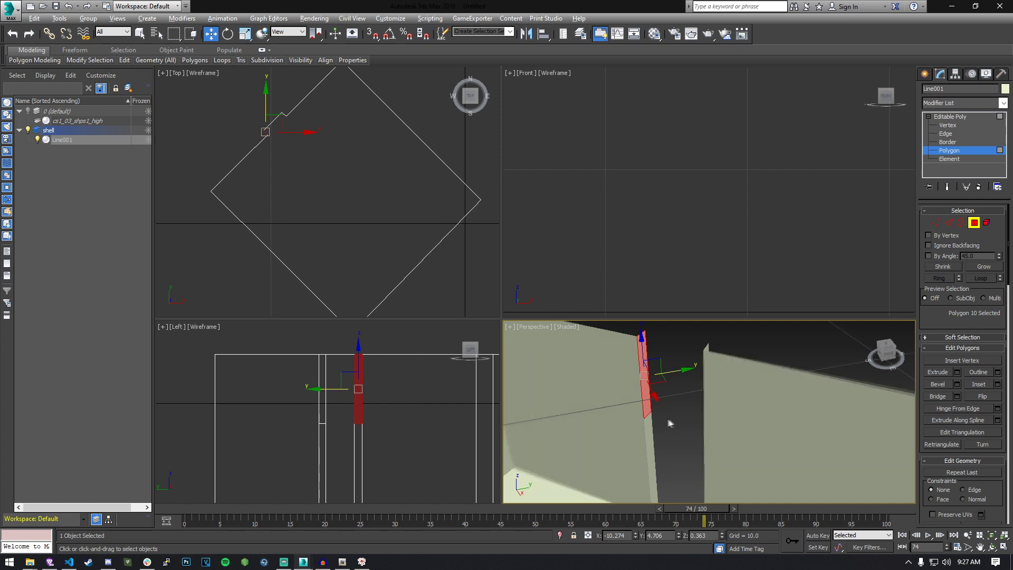
middle_click_drag(668, 419, 726, 409, "alt")
left_click(708, 371, "ctrl")
middle_click_drag(657, 399, 605, 398, "alt")
key("Delete")
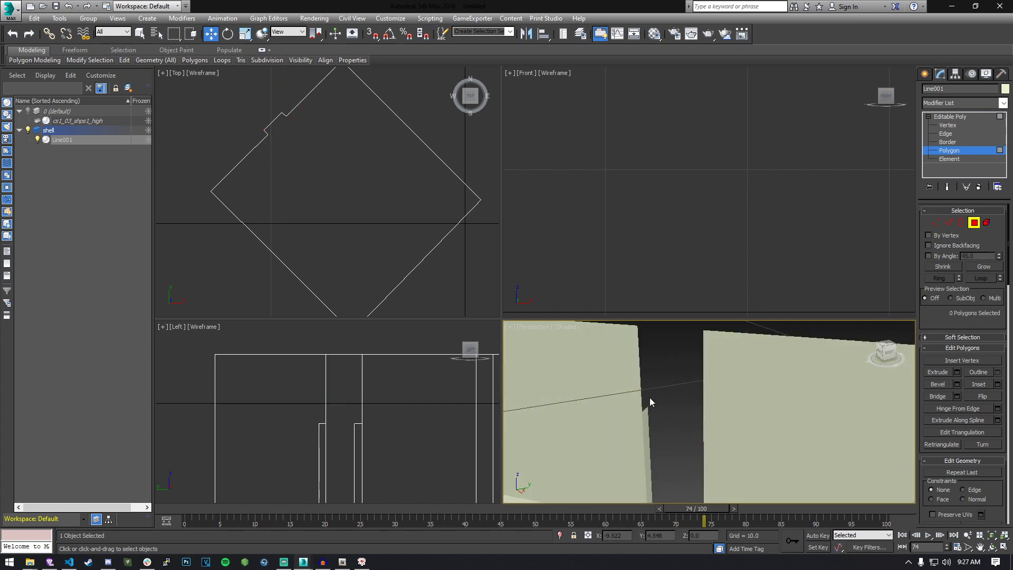
Bridge the top edges of the two recess side walls in Edge mode to form the doorway's ceiling
middle_click_drag(667, 397, 760, 390, "alt")
key("alt+a")
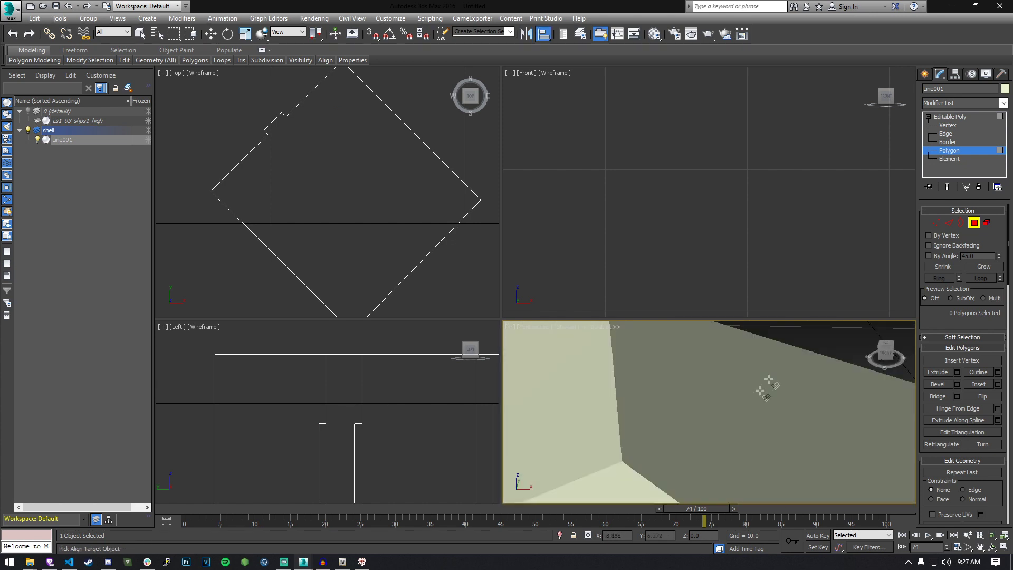
left_click(874, 325)
scroll(690, 417, "up", 5)
middle_click_drag(681, 432, 673, 389, "alt")
left_click(946, 133)
left_click(654, 375)
left_click(748, 393)
left_click(667, 385, "ctrl")
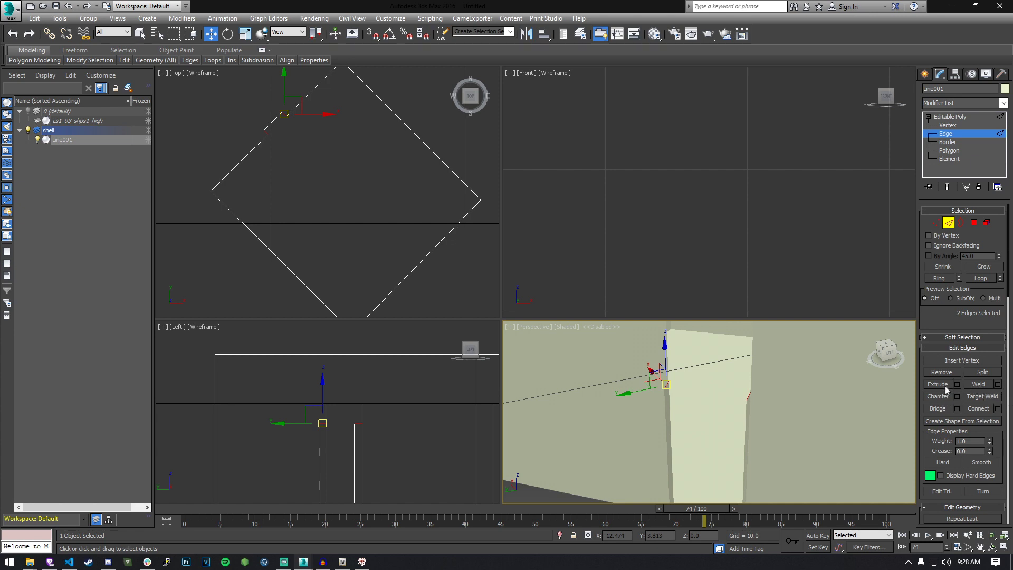
middle_click_drag(764, 391, 744, 413)
left_click(950, 409)
Bridge the two vertical wall edges above the doorway recess to close the wall gap, and deselect the edges
middle_click_drag(690, 456, 754, 448, "alt")
left_click(711, 423)
left_click(701, 366)
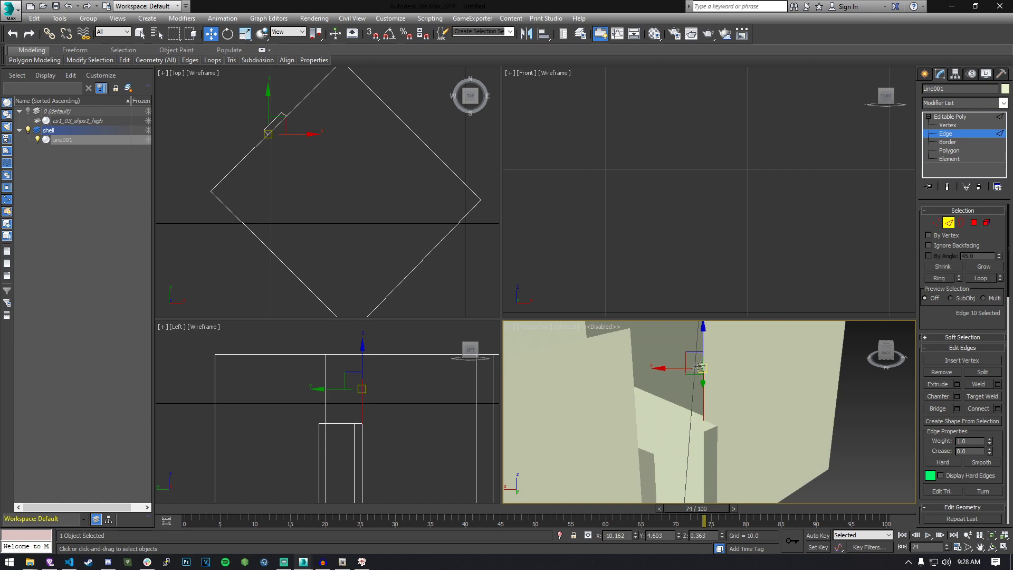
left_click(635, 389, "ctrl")
middle_click_drag(634, 389, 832, 393, "alt")
left_click(939, 409)
left_click(670, 450)
scroll(667, 449, "down", 10)
middle_click_drag(667, 449, 767, 410, "alt")
scroll(768, 409, "up", 5)
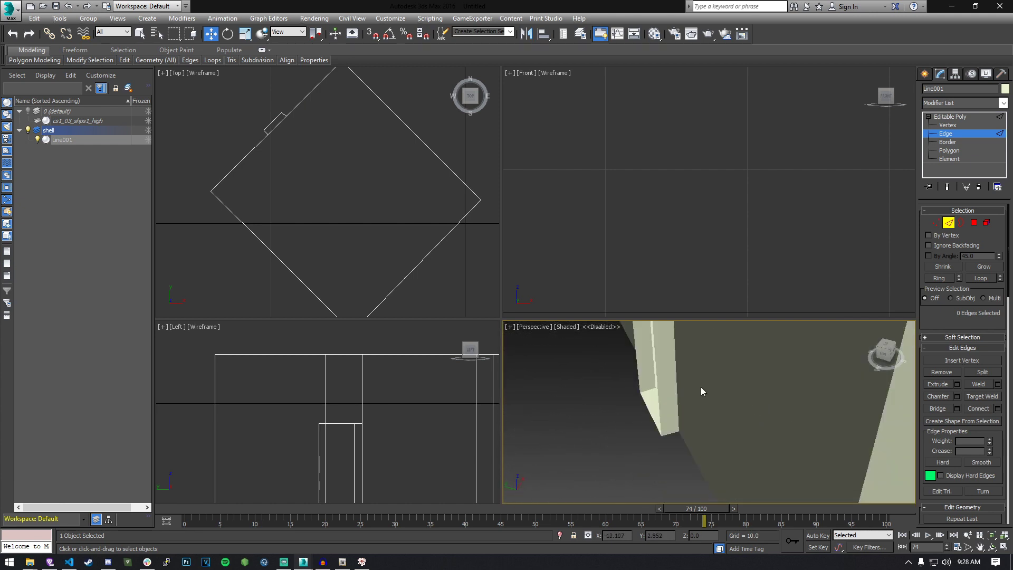
Bridge the two opposite top edges of the room's walls in Edge mode to close the shell with a roof
scroll(700, 387, "down", 2)
middle_click_drag(676, 371, 722, 343)
scroll(732, 411, "up", 4)
scroll(730, 411, "down", 7)
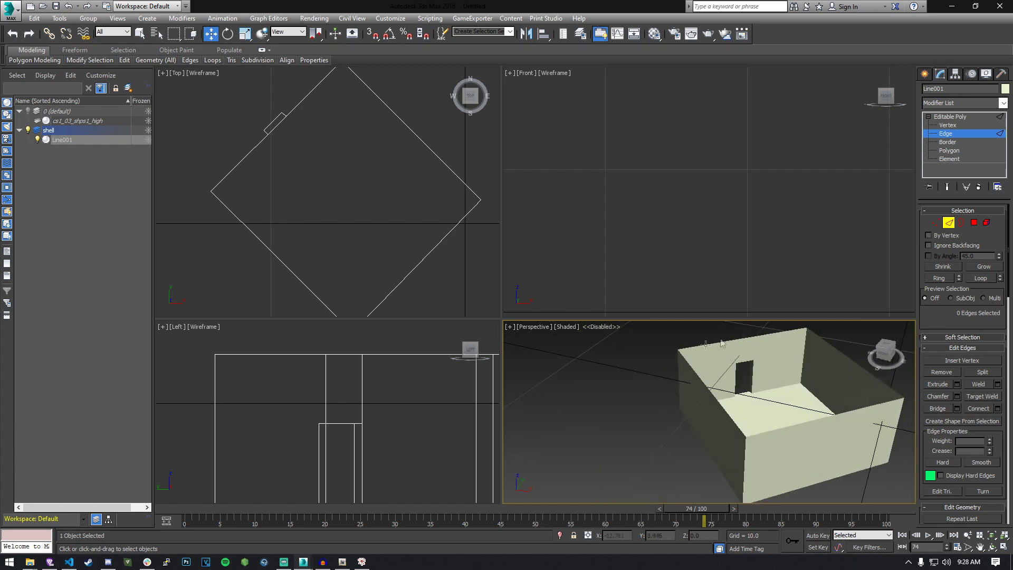
middle_click_drag(743, 390, 843, 399, "alt")
left_click(747, 357)
left_click(824, 436, "ctrl")
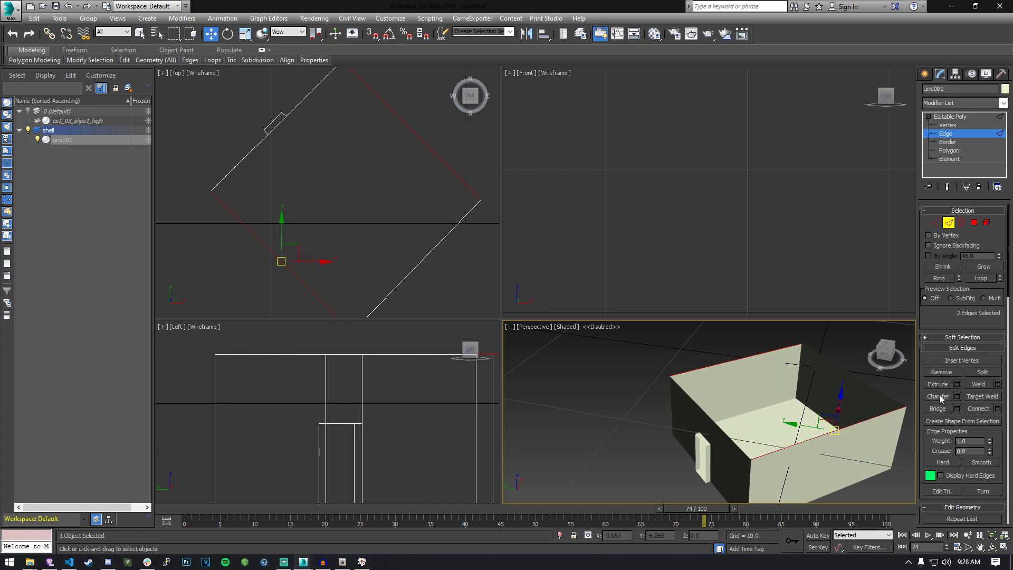
left_click(937, 409)
middle_click_drag(749, 406, 780, 368, "alt")
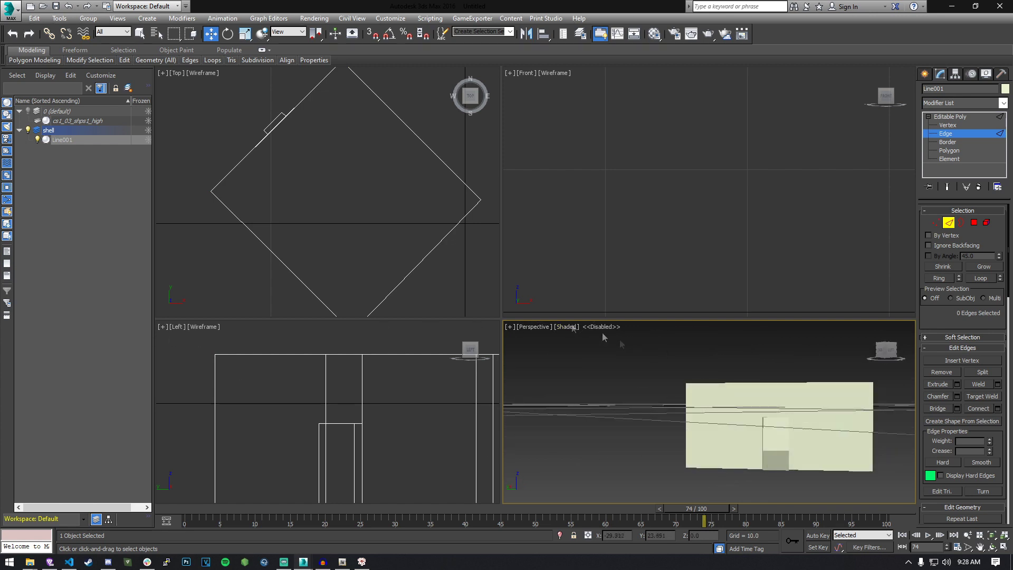
Leave Edge mode, deselect the room shell and delete the reference model cs1_03_shps1_high from the scene
scroll(318, 181, "up", 5)
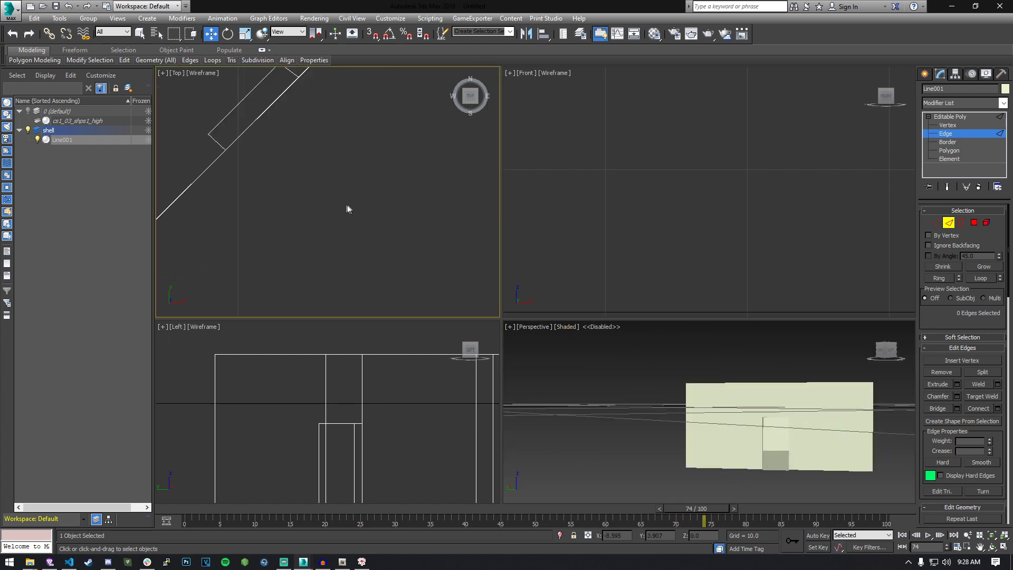
middle_click_drag(260, 158, 297, 186)
scroll(374, 225, "down", 4)
left_click(625, 386)
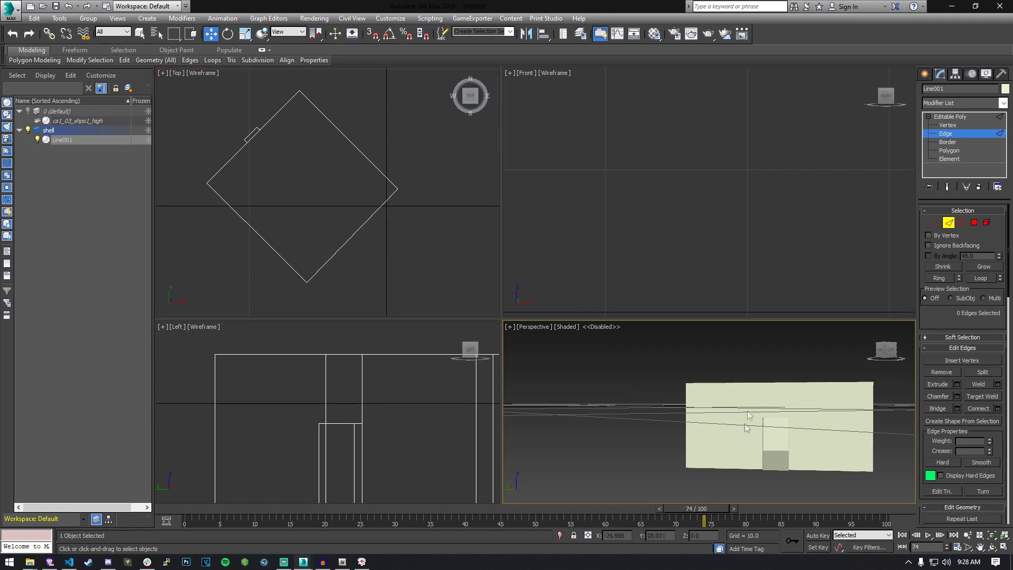
left_click(955, 117)
left_click(597, 416)
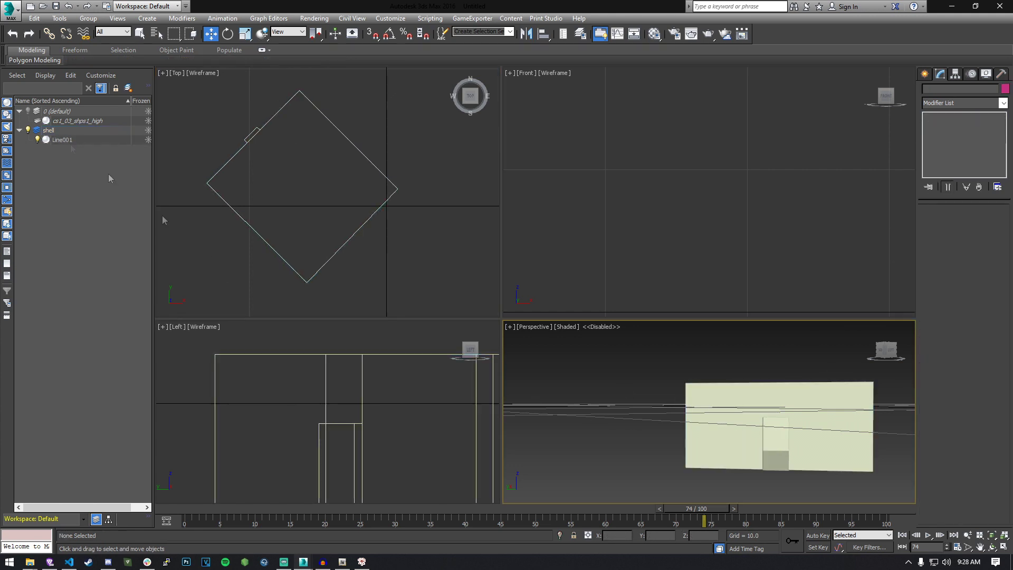
left_click(78, 121)
right_click(79, 121)
left_click(125, 165)
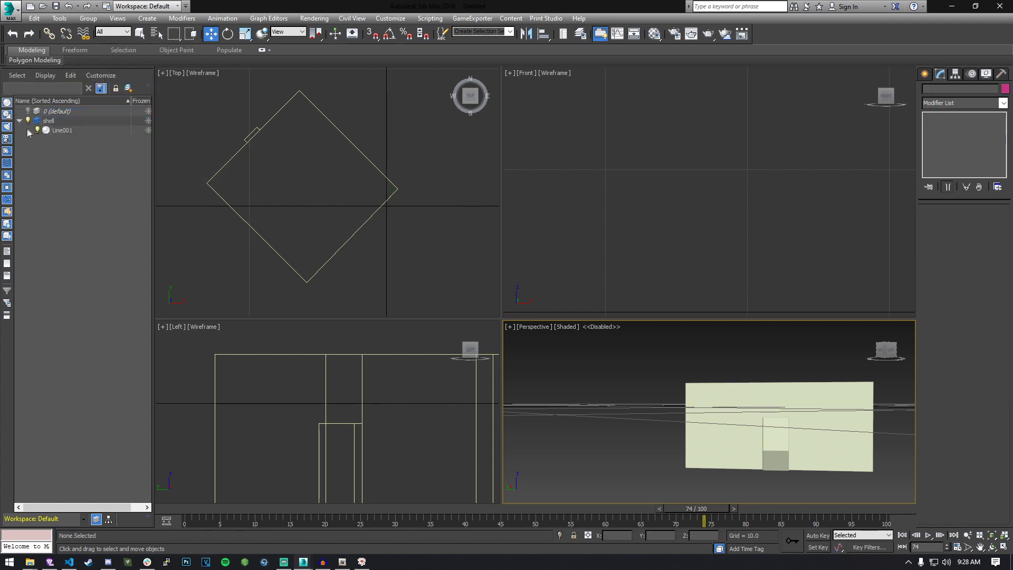
left_click(65, 135)
right_click(67, 132)
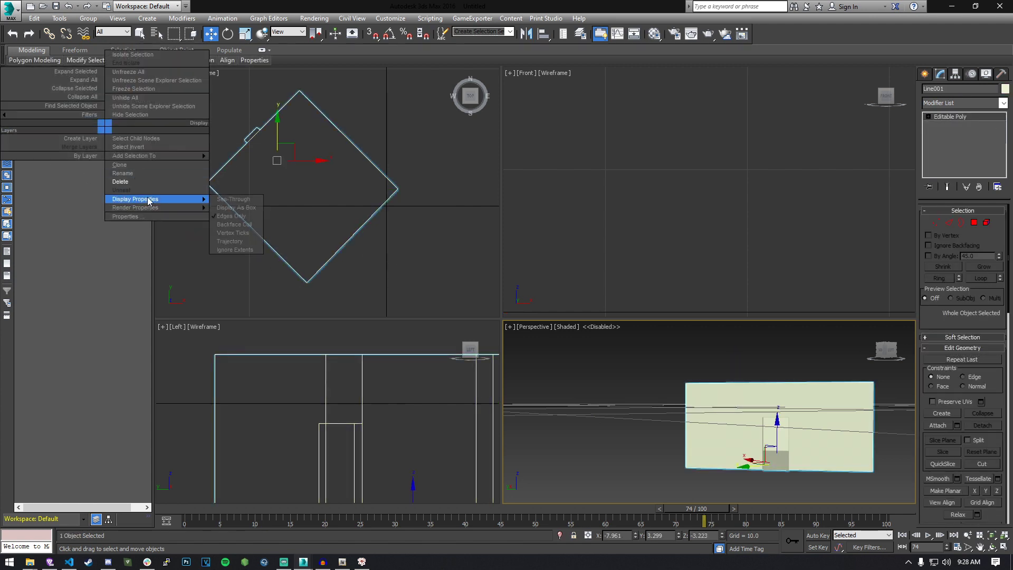
left_click(140, 182)
left_click(644, 387)
mouse_move(645, 387)
middle_mouse_down("alt")
mouse_move(645, 409)
mouse_move(615, 403)
mouse_move(637, 395)
middle_mouse_up("alt")
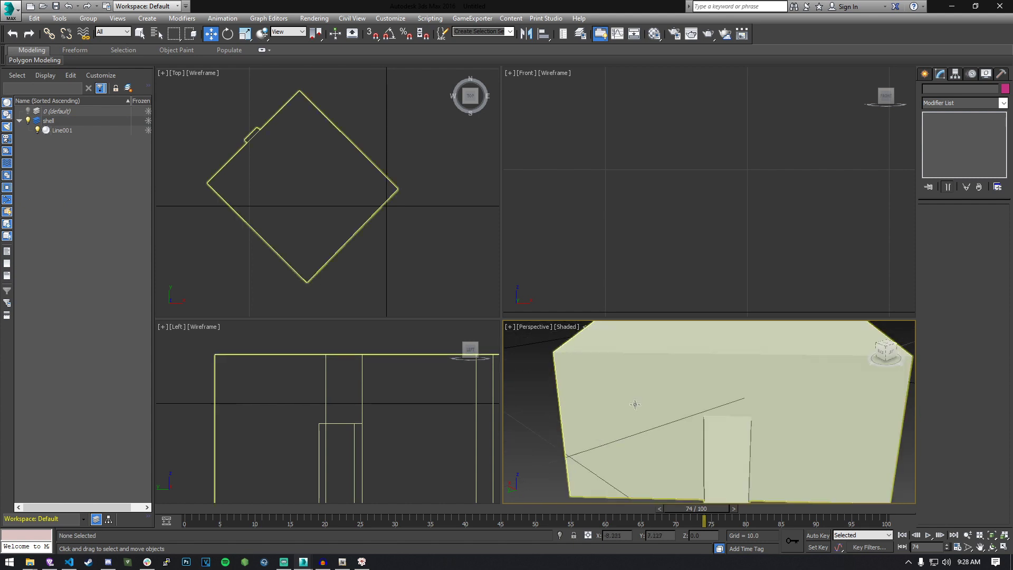
scroll(638, 406, "down", 5)
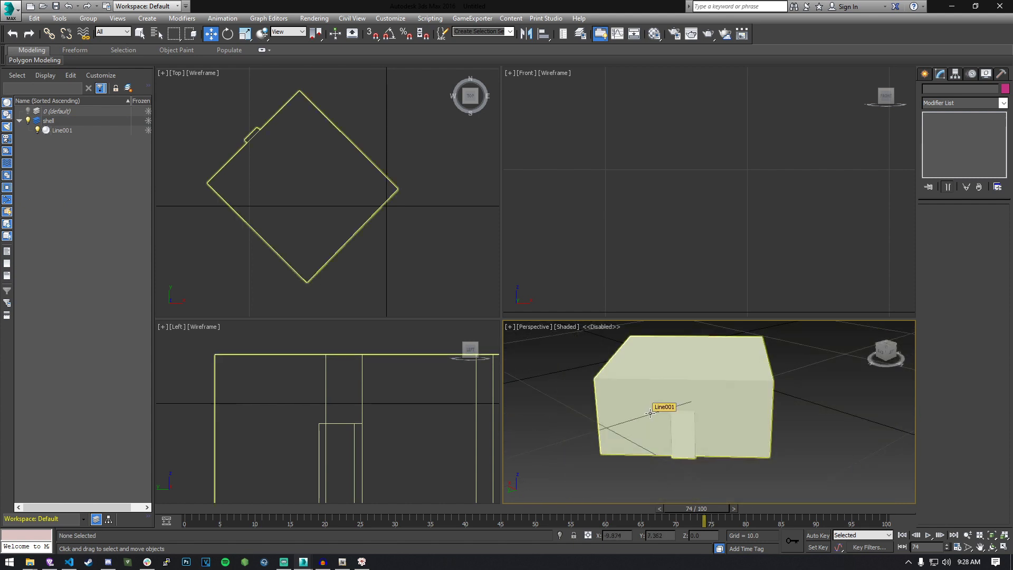
Select the room shell and set its X, Y and Z position to 0 to place it at the world origin
left_click(744, 430)
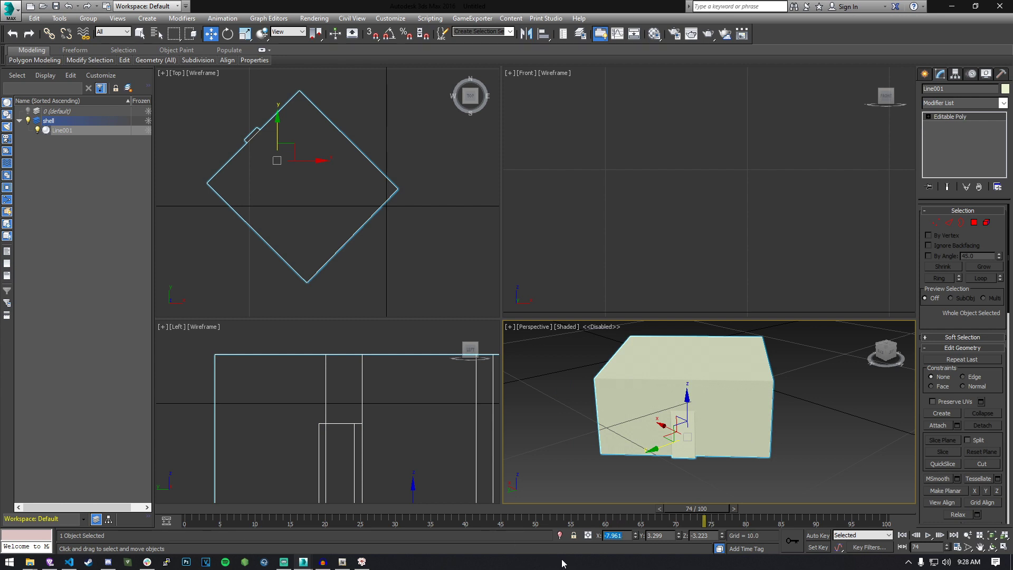
key("Tab")
type("0")
key("Tab")
type("0")
key("Return")
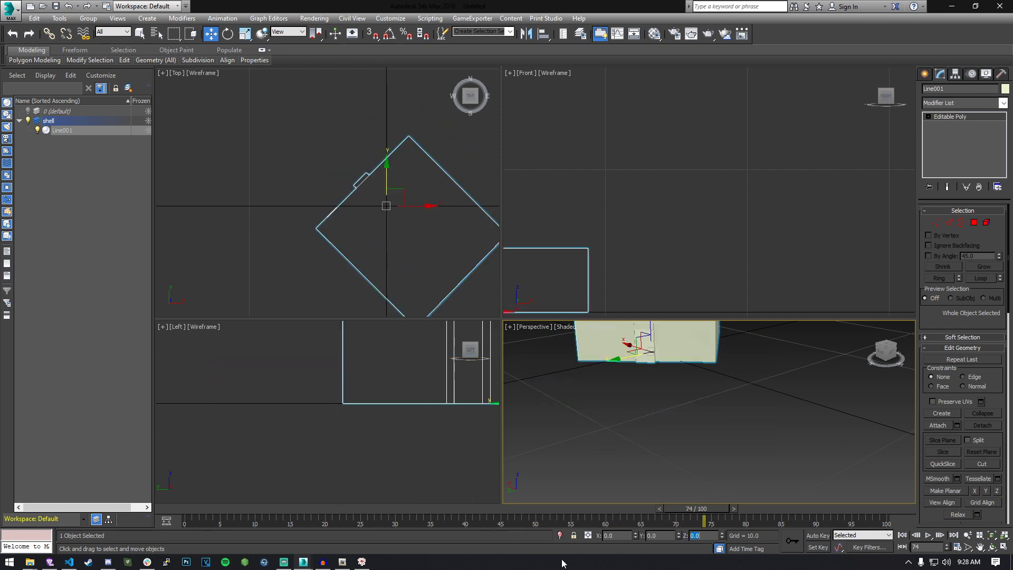
Deselect the repositioned shell and examine its walls, roof and doorway from several angles
left_click(704, 384)
middle_click_drag(705, 384, 725, 421, "alt")
scroll(725, 421, "up", 3)
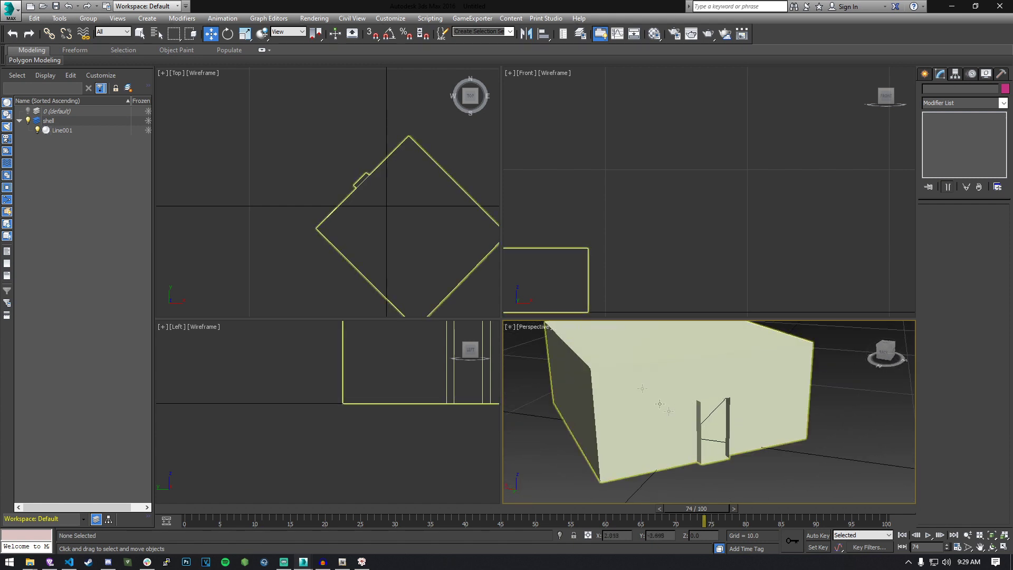
scroll(380, 387, "down", 5)
scroll(267, 469, "up", 2)
middle_click_drag(760, 422, 739, 422, "alt")
left_click(739, 422)
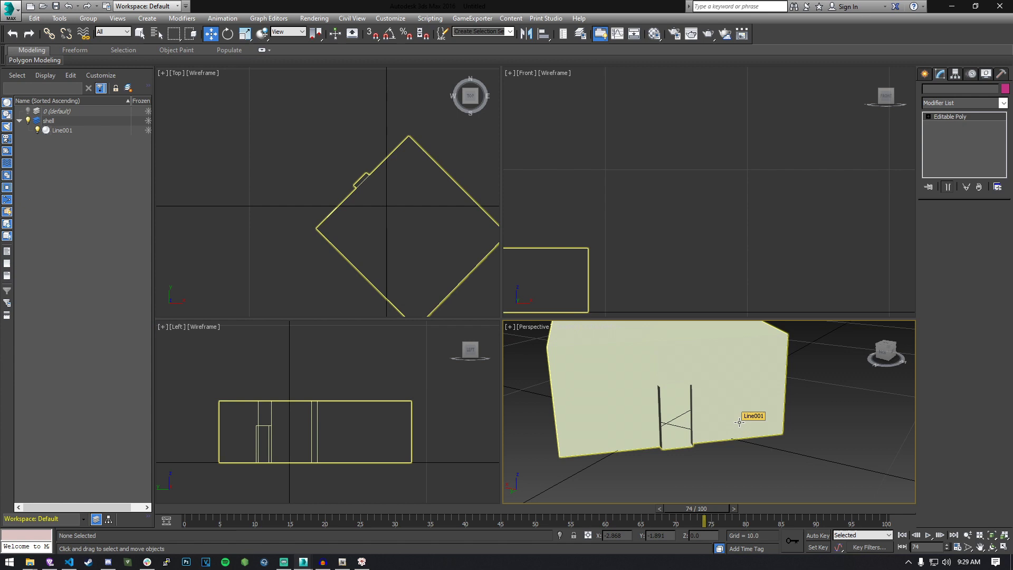
left_click(758, 469)
Select the shell object and rename it "room"
left_click(652, 380)
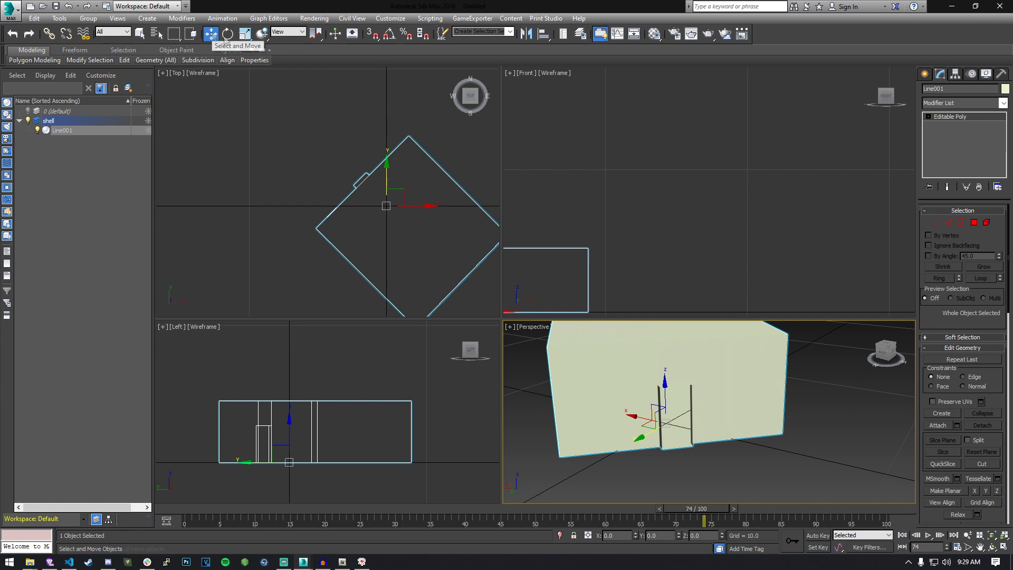
double_click(944, 89)
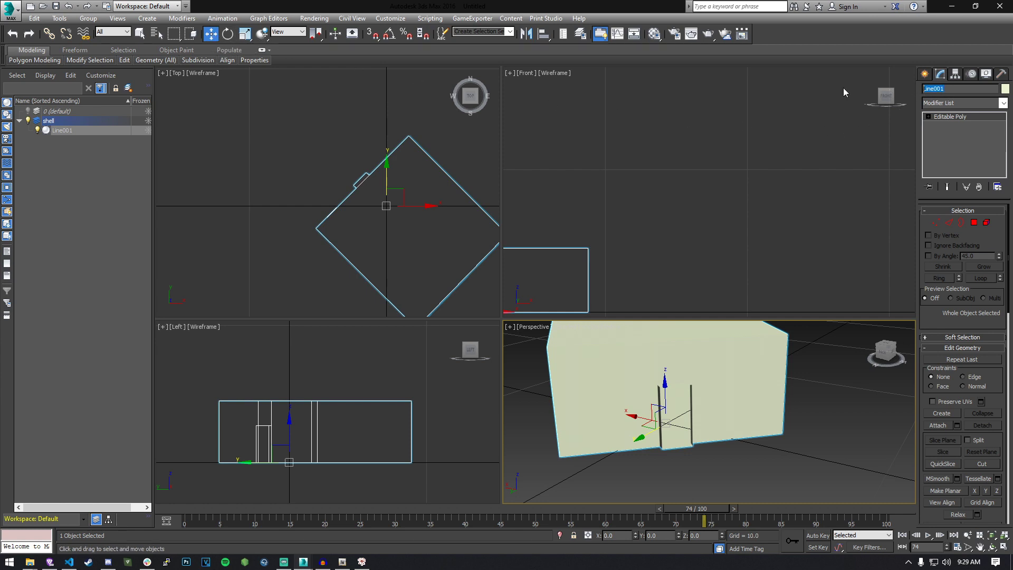
type("room")
key("Return")
Select the room's top polygon in Polygon mode and detach it as a separate object named "roof"
left_click(927, 117)
left_click(948, 150)
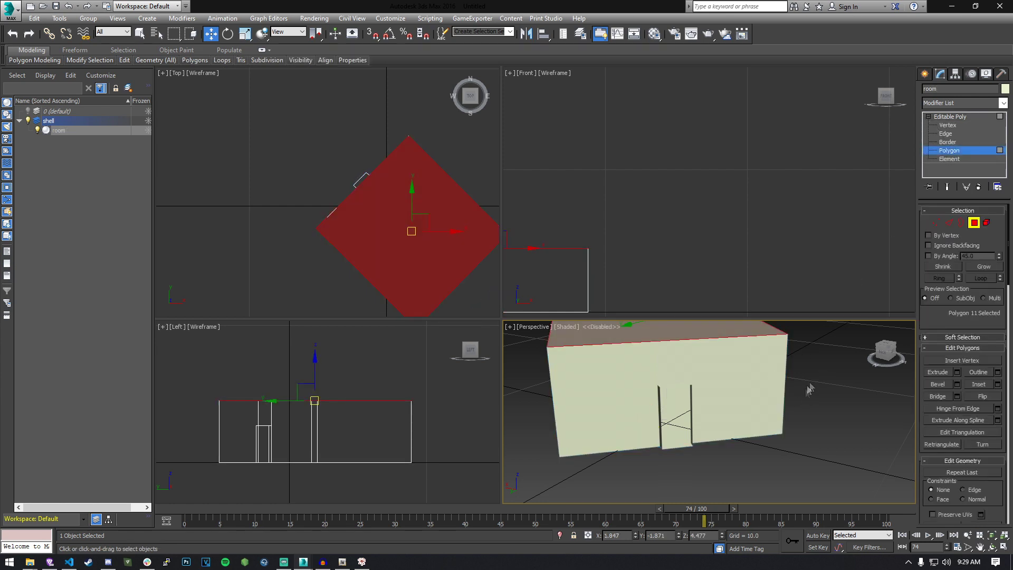
middle_click_drag(857, 440, 748, 391, "alt")
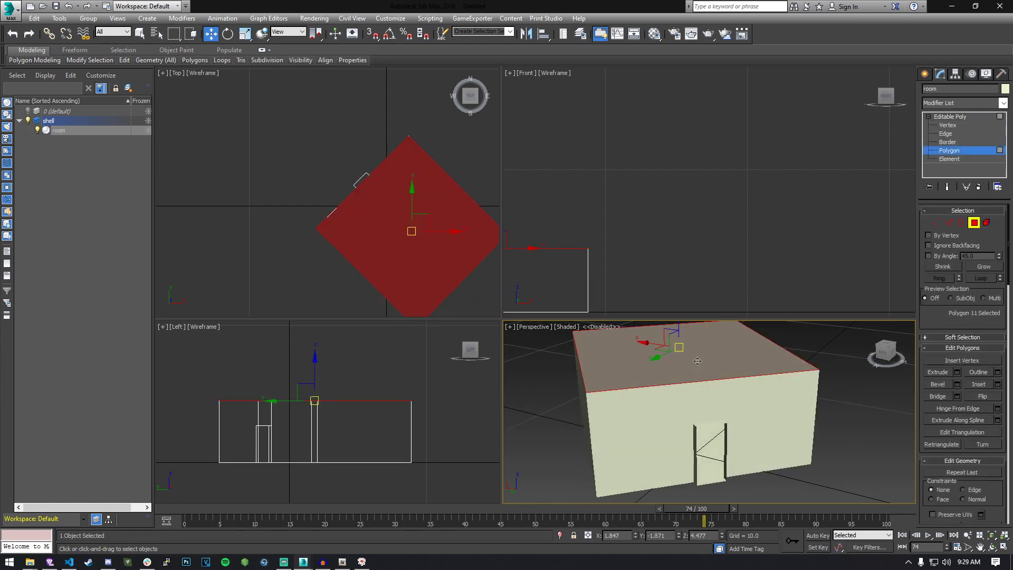
right_click(68, 136)
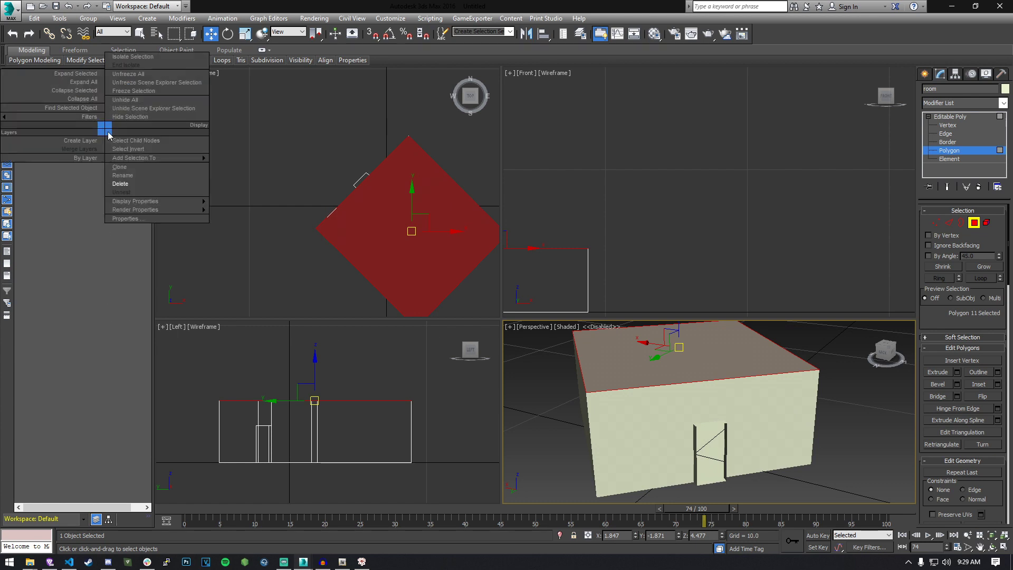
left_click(81, 220)
scroll(971, 321, "down", 4)
left_click(980, 444)
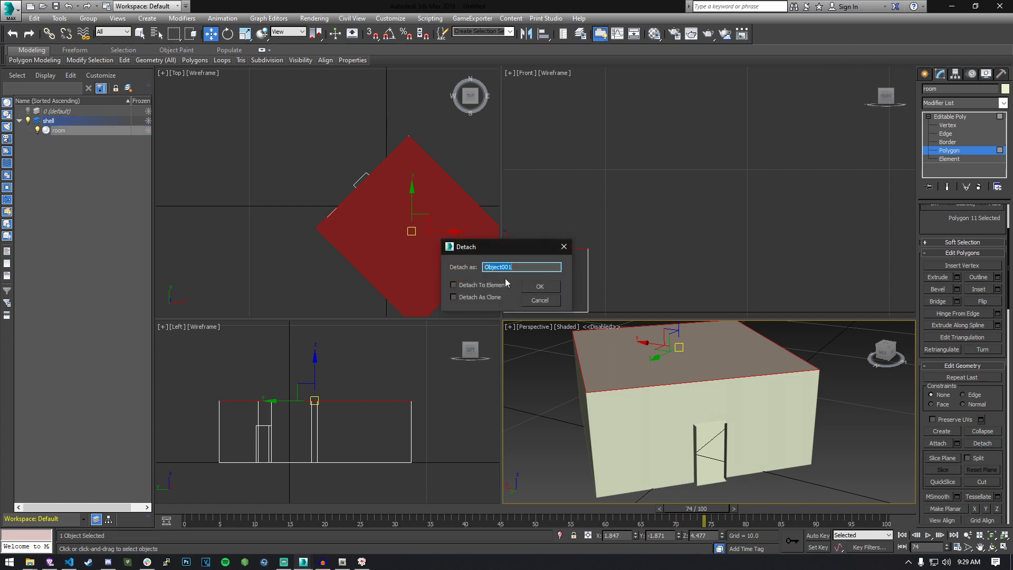
left_click(541, 286)
Select the room's floor polygon through the doorway and detach it as a separate object named "floor"
left_click(711, 465)
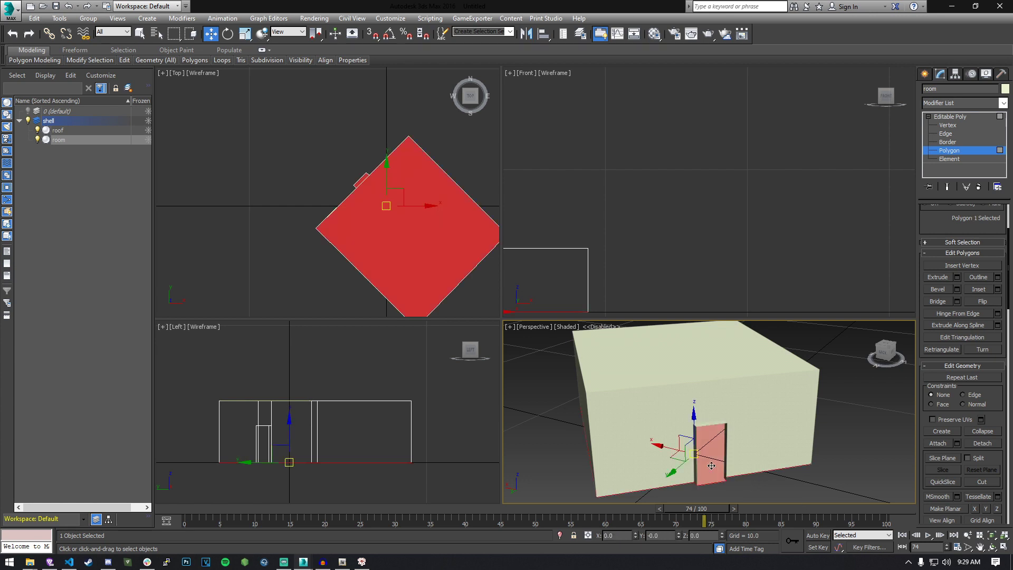
mouse_move(742, 485)
middle_mouse_down("alt")
mouse_move(642, 470)
mouse_move(761, 486)
mouse_move(858, 519)
mouse_move(844, 385)
mouse_move(752, 484)
middle_mouse_up("alt")
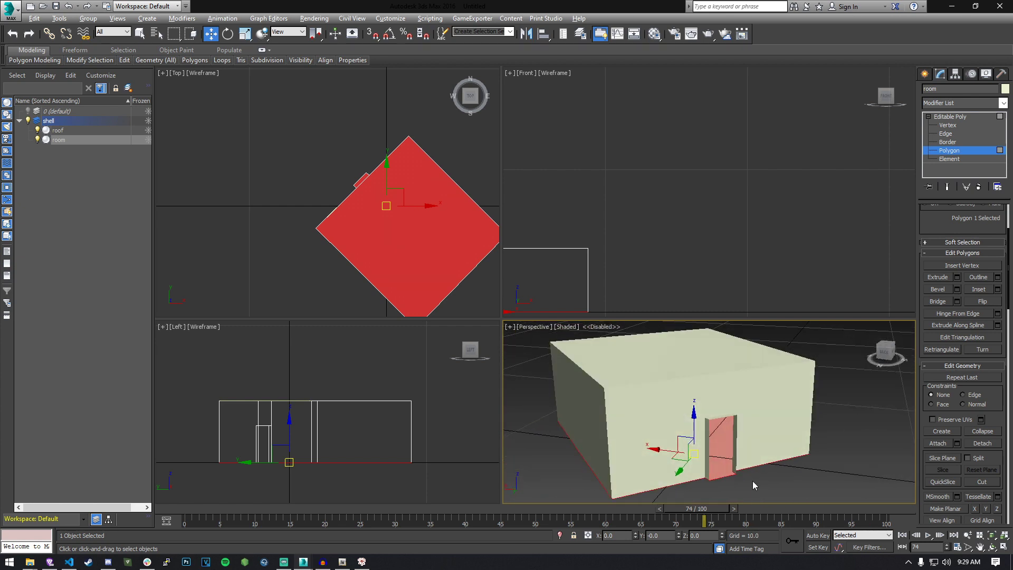
left_click(981, 443)
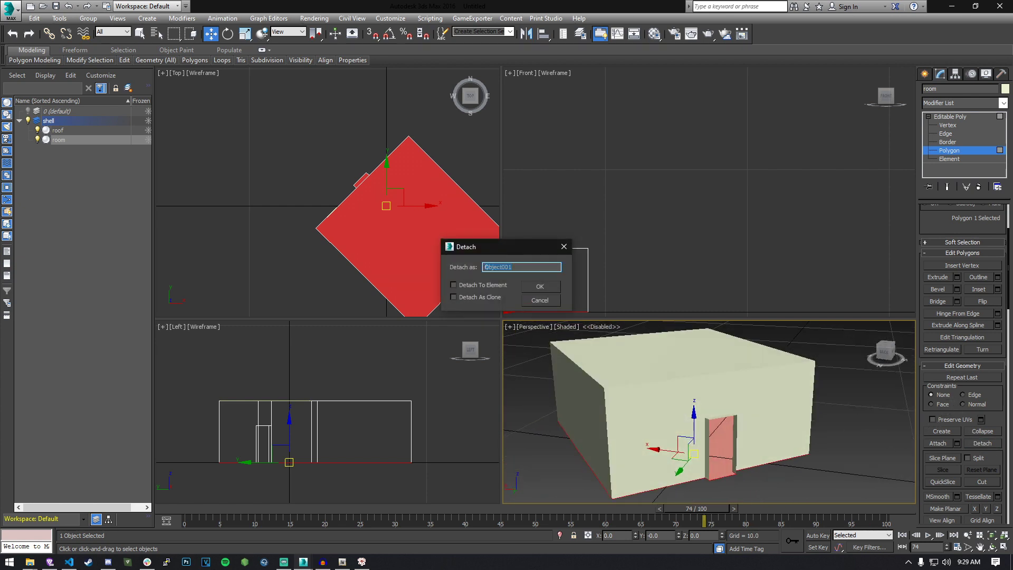
left_click(540, 286)
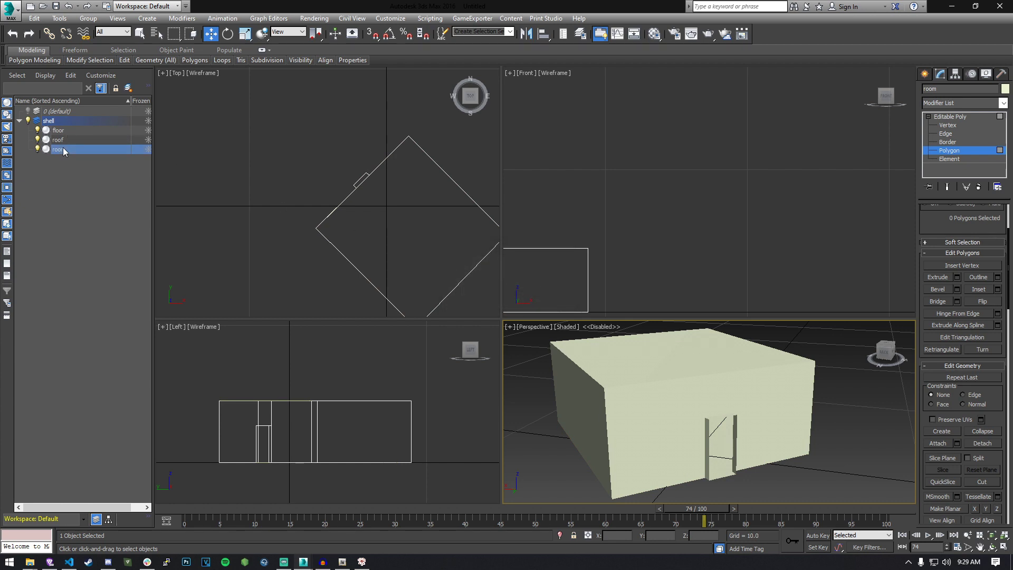
Leave Polygon mode, rename the remaining room object "walls" and deselect it
left_click(652, 436)
left_click(77, 147)
left_click(838, 464)
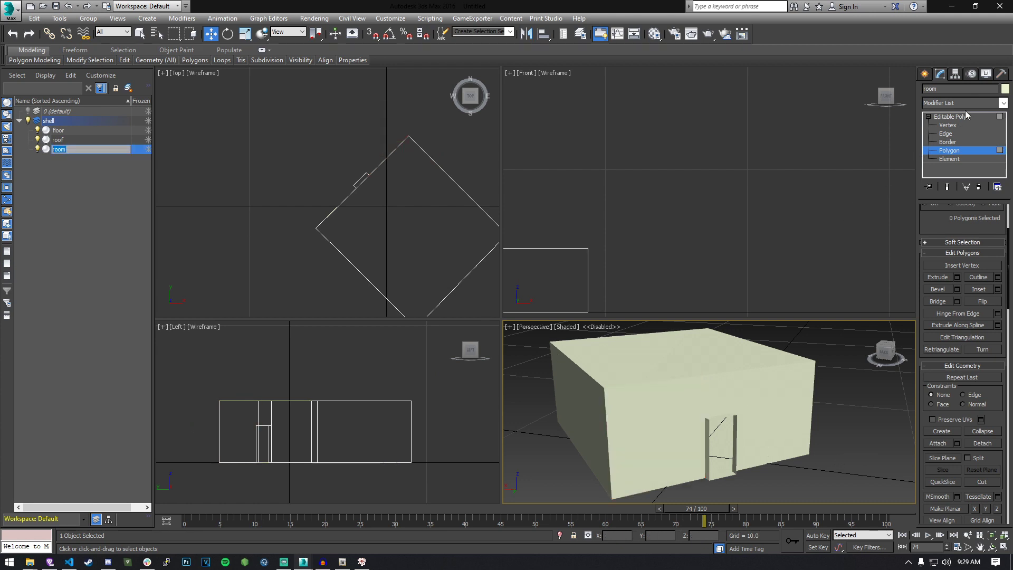
left_click(945, 117)
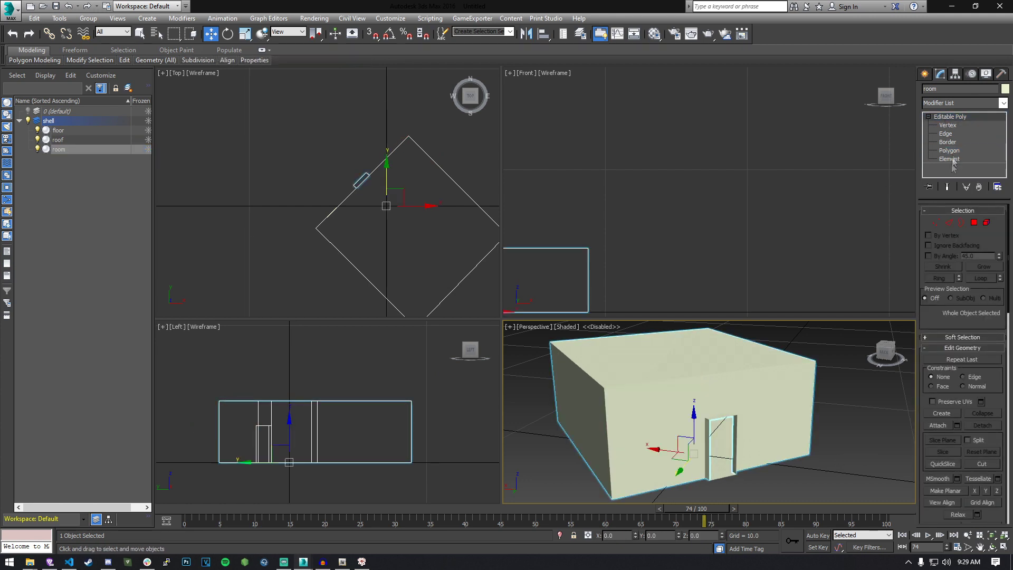
double_click(944, 89)
type("walls")
left_click(855, 429)
Save the scene as a 3ds Max file named "bestbuilding" in the scenes folder
middle_click_drag(791, 412, 825, 401)
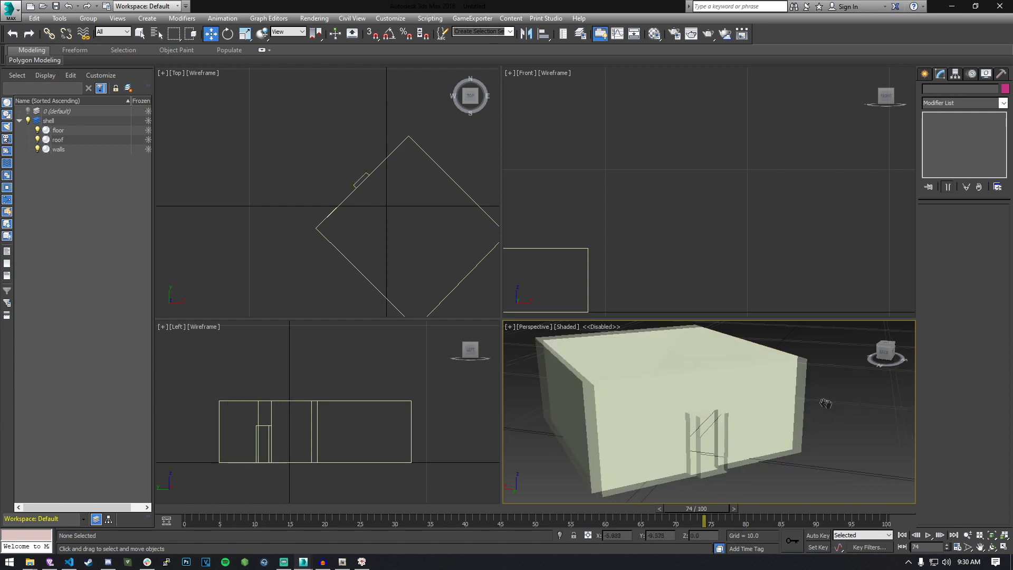
scroll(816, 405, "down", 4)
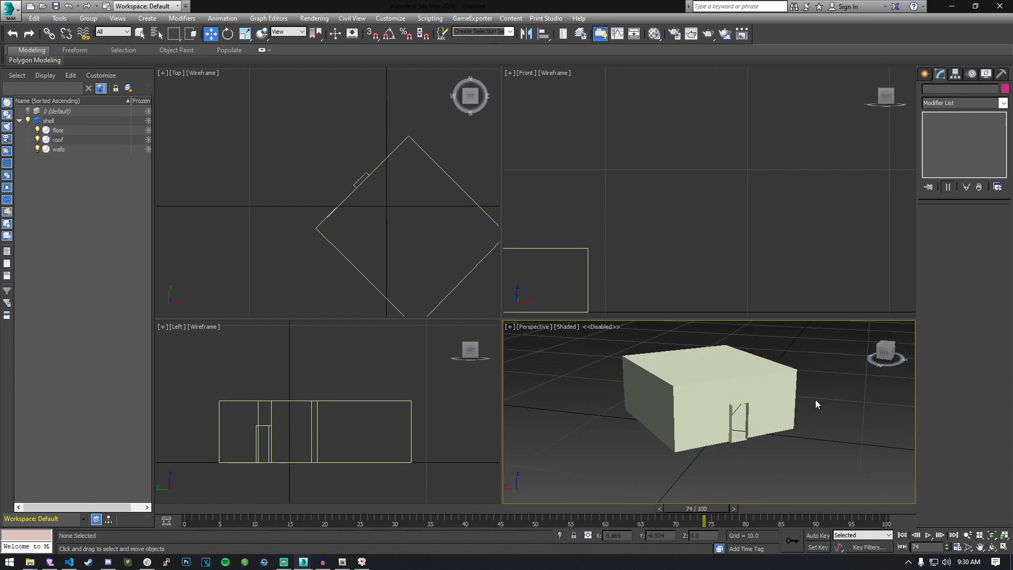
left_click(56, 7)
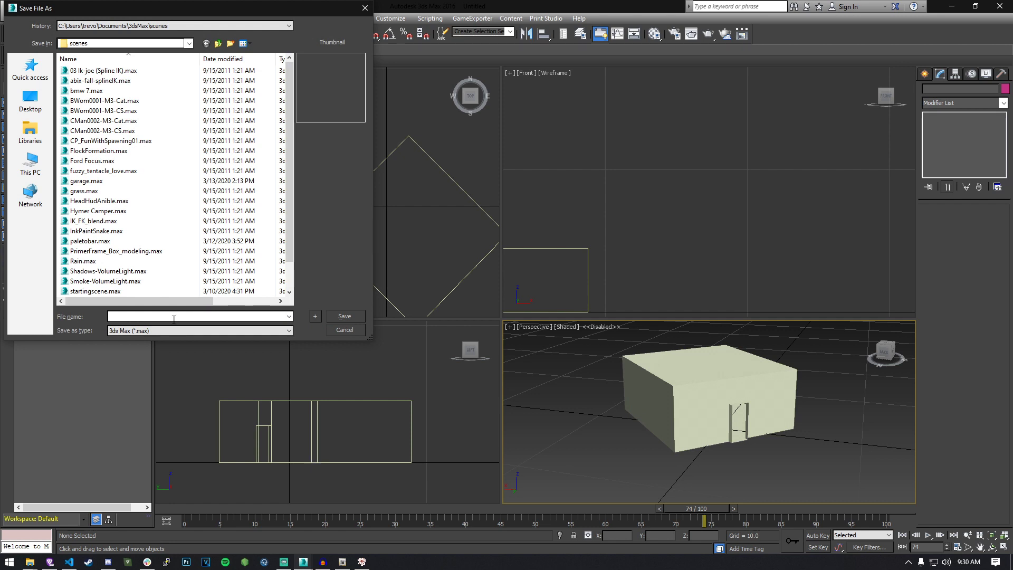
type("e")
key("BackSpace")
type("bestbuilding")
key("Return")
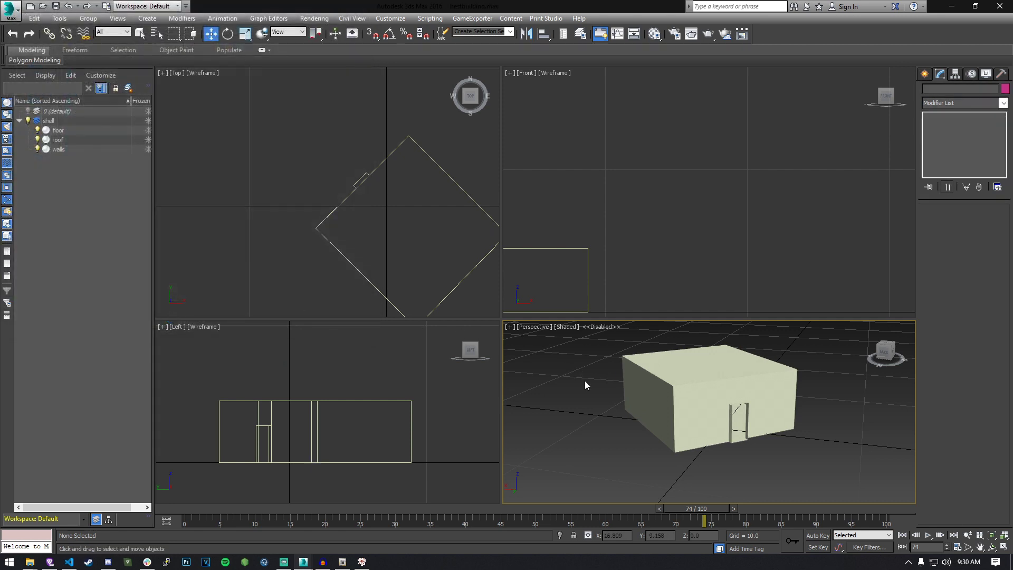
Switch the Perspective viewport's shading to Realistic and view the building from the doorway side
scroll(654, 372, "up", 5)
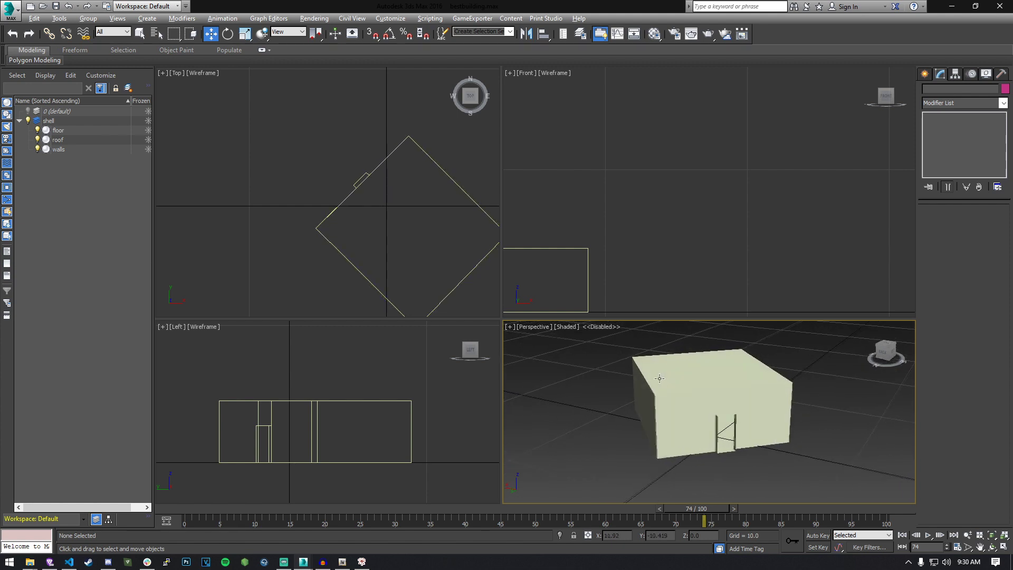
left_click(529, 327)
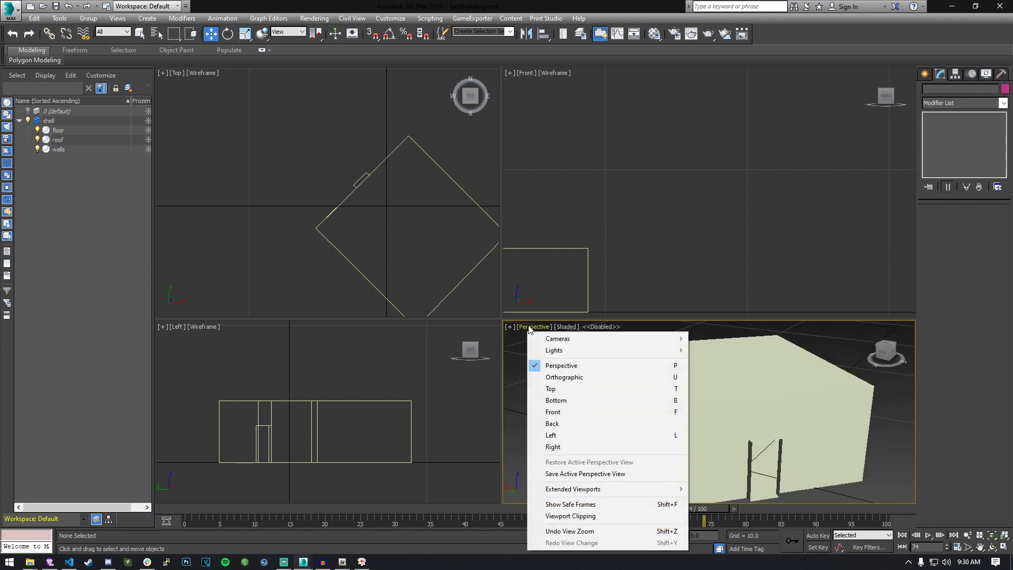
left_click(565, 328)
left_click(591, 339)
mouse_move(782, 429)
middle_mouse_down("alt")
mouse_move(720, 394)
mouse_move(768, 417)
middle_mouse_up("alt")
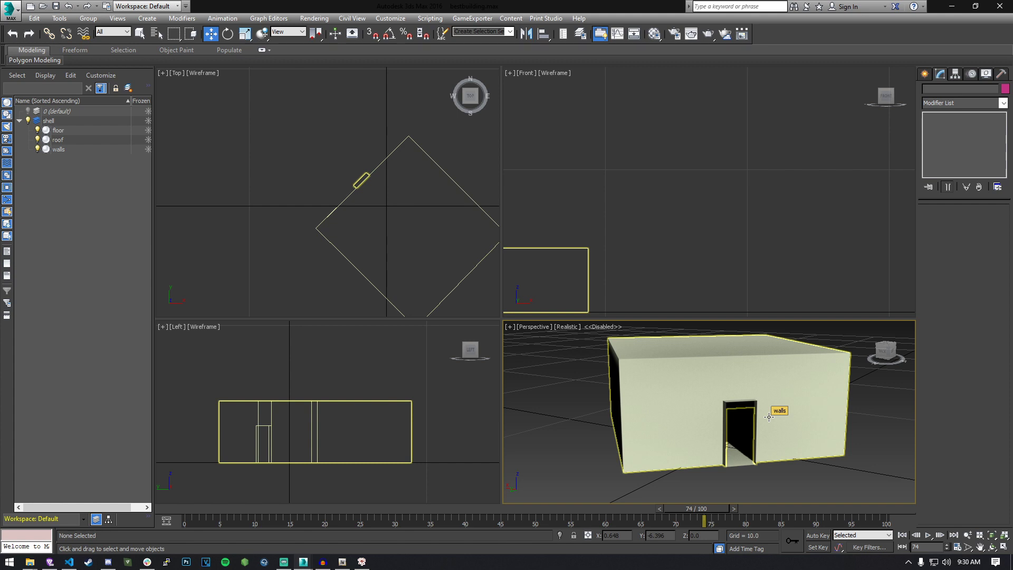
left_click(128, 244)
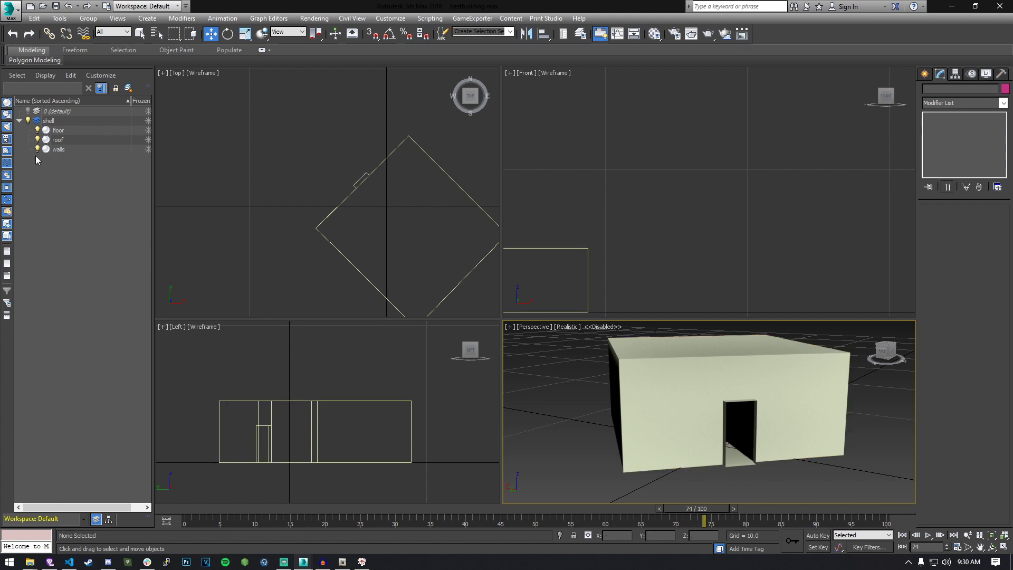
left_click(58, 149)
left_click(825, 483)
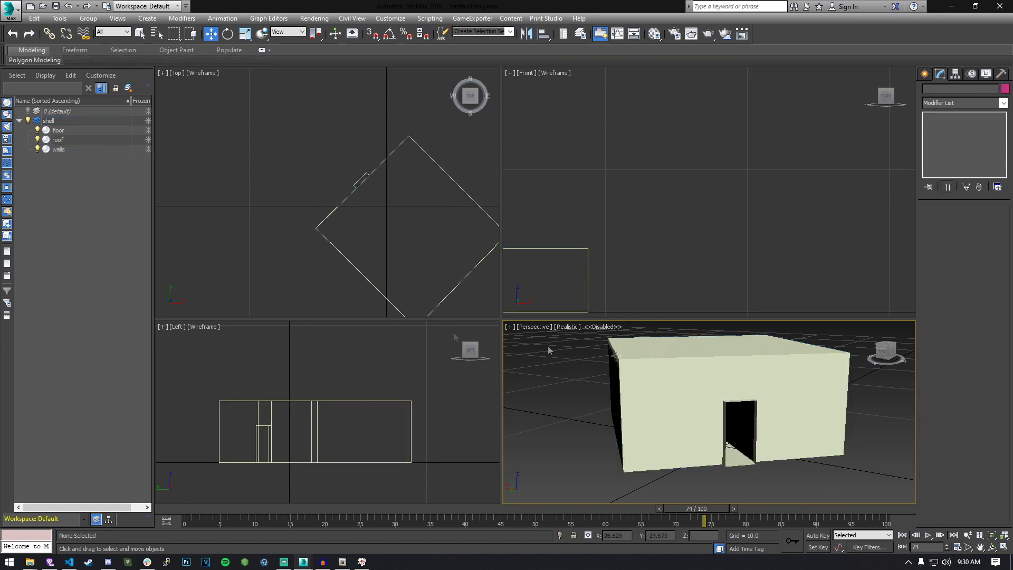
Select the walls object and set up an unused Material Editor slot as a GIMS V material named "my_walls"
left_click(59, 149)
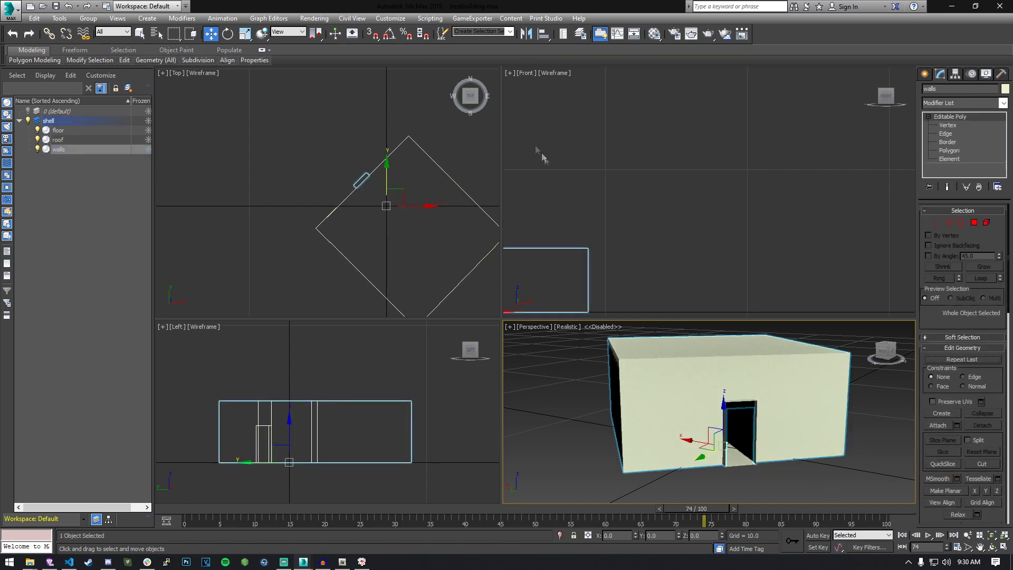
left_click(654, 34)
left_click(172, 70)
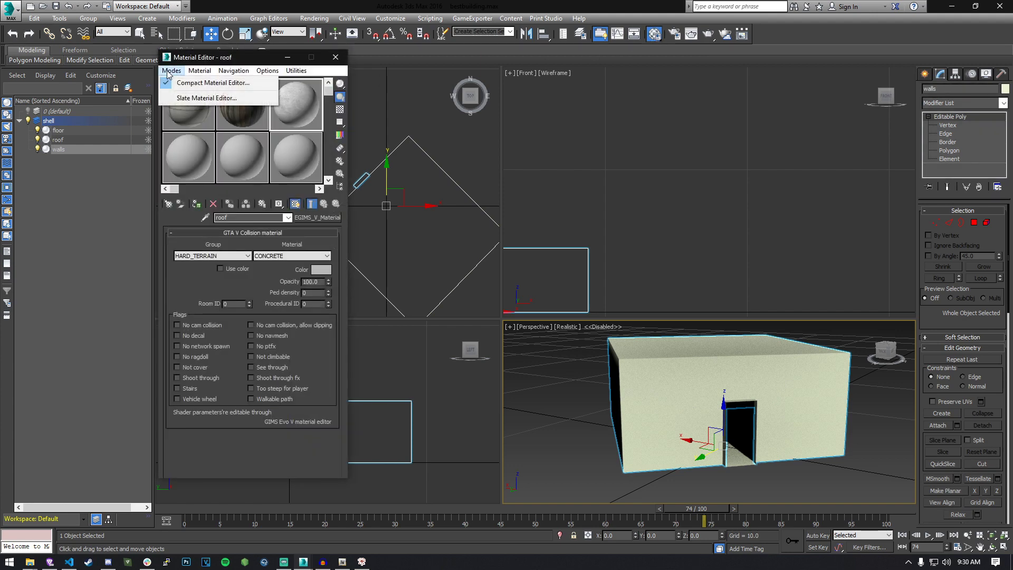
left_click(194, 83)
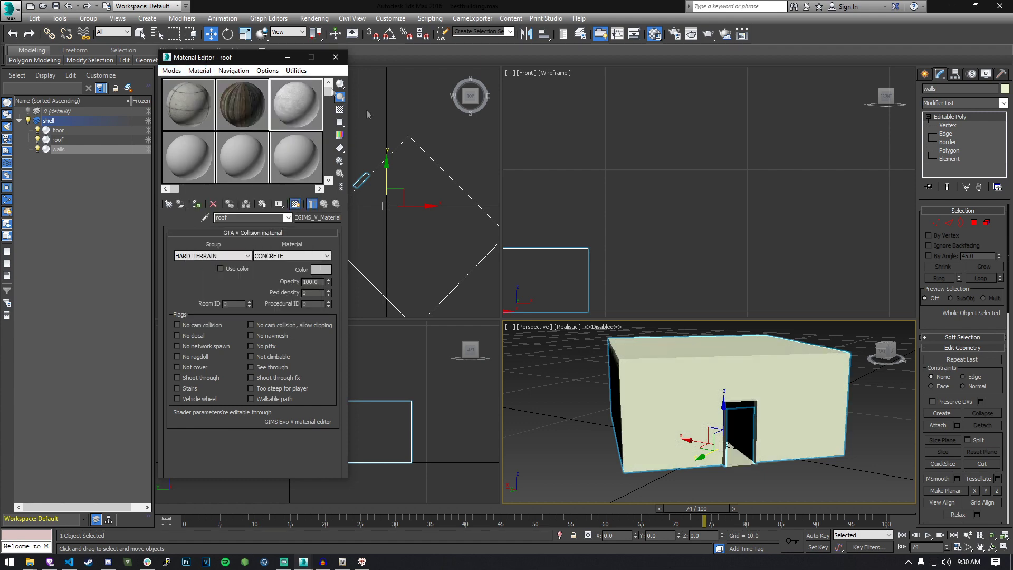
left_click(285, 174)
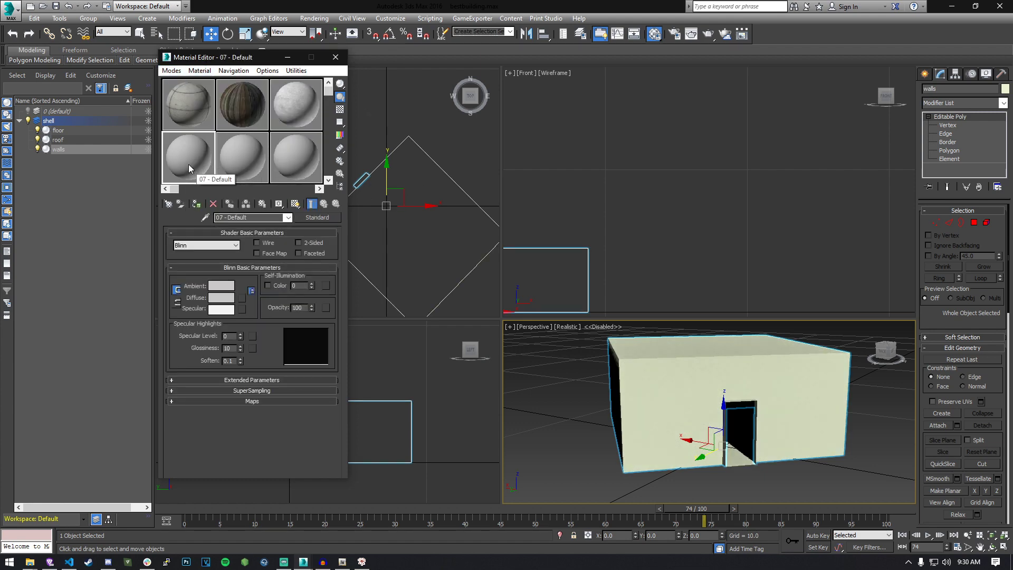
left_click(288, 218)
left_click(288, 218)
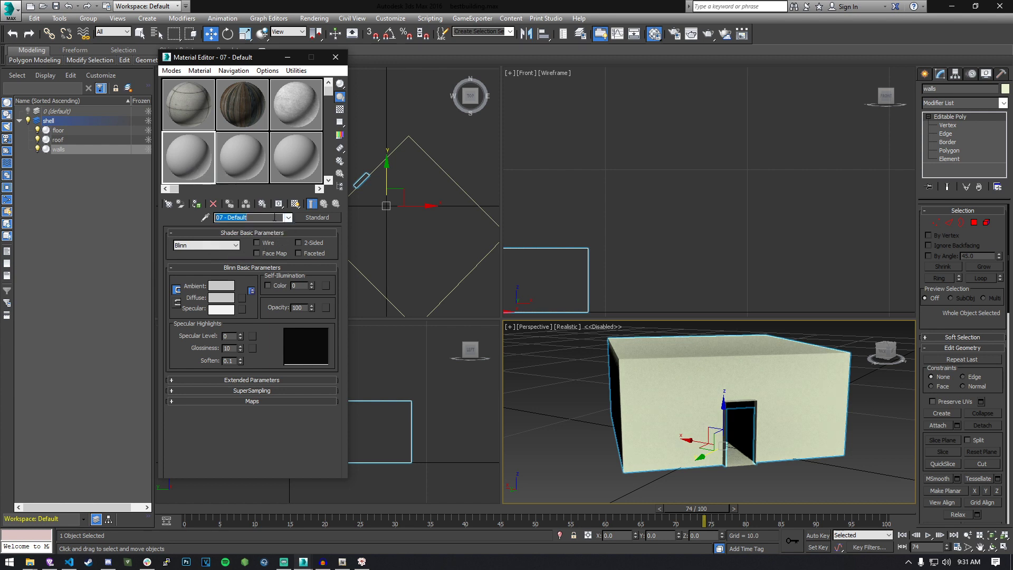
type("my_walls")
left_click(318, 218)
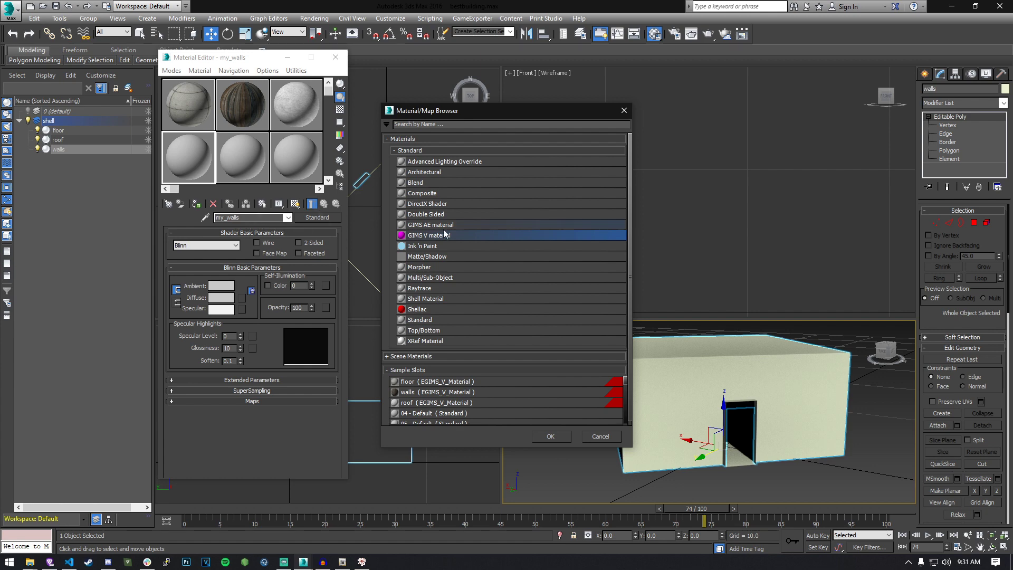
double_click(438, 238)
Set the my_walls collision group to WOODS, its material to WOOD_SOLID_LARGE and its room ID to 1
left_click(206, 257)
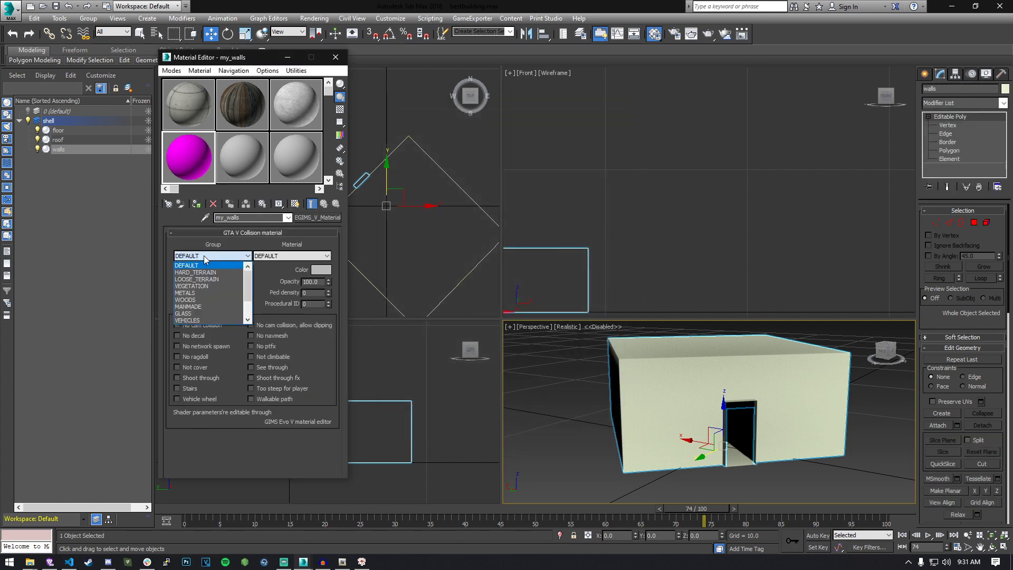
left_click(186, 299)
left_click(292, 256)
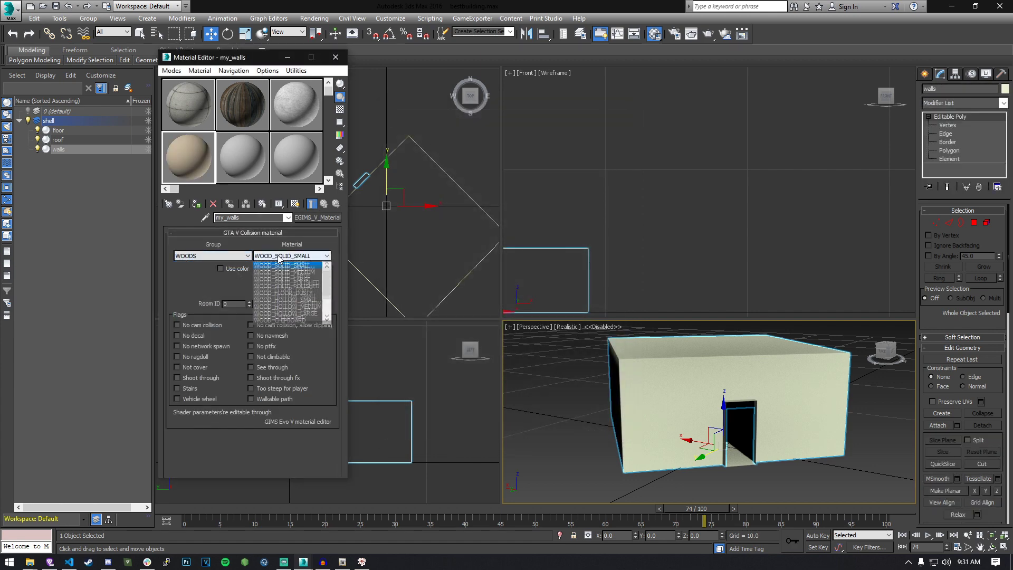
left_click(292, 279)
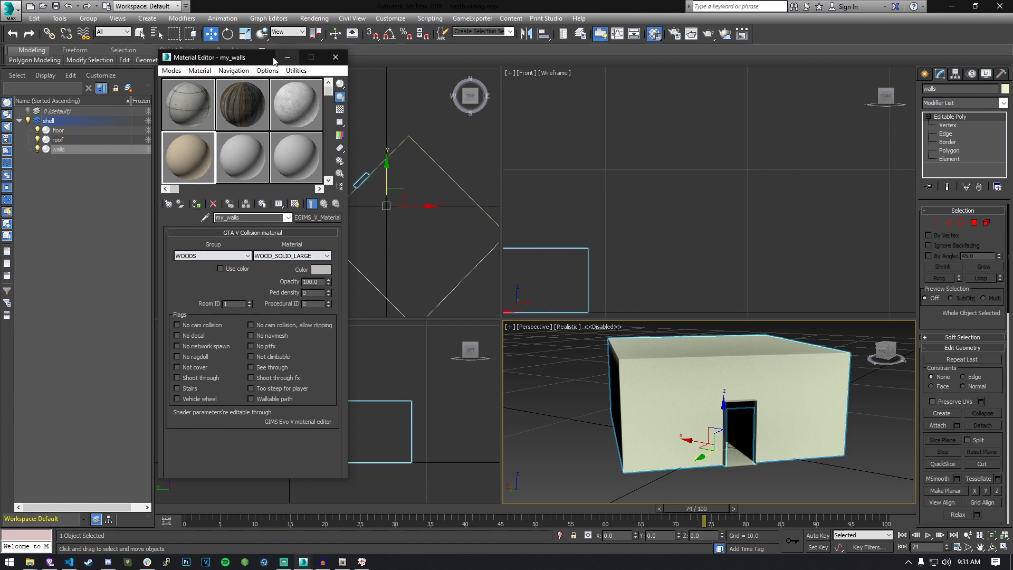
Switch to the Game Indefinite Modding Suite Evo window and place it beside the Material Editor
mouse_move(303, 561)
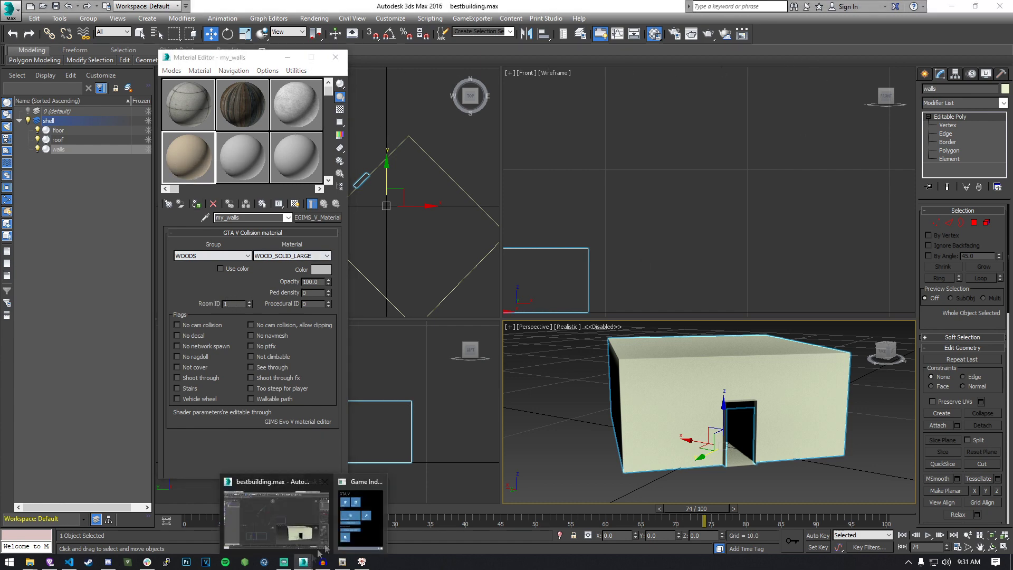
left_click(358, 514)
left_click_drag(281, 147, 474, 94)
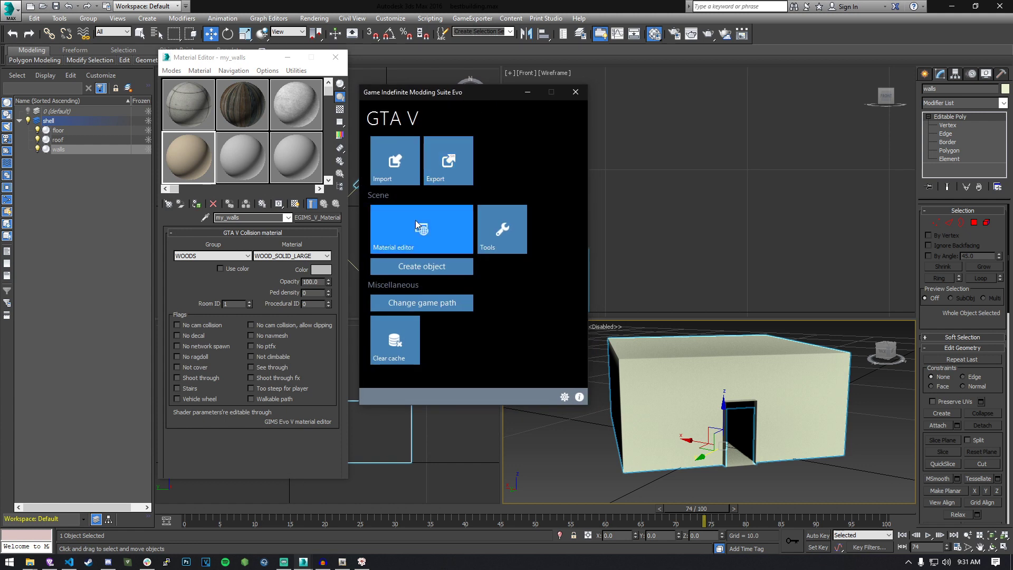
Assign the my_walls material to the selected walls object
left_click(294, 205)
left_click(197, 204)
left_click(199, 205)
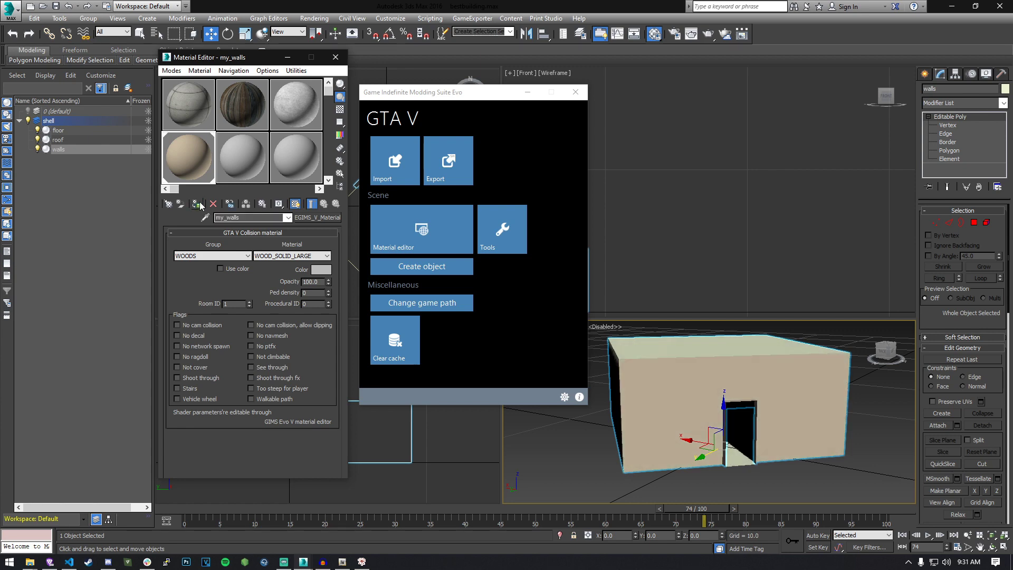
middle_click_drag(632, 400, 781, 433, "alt")
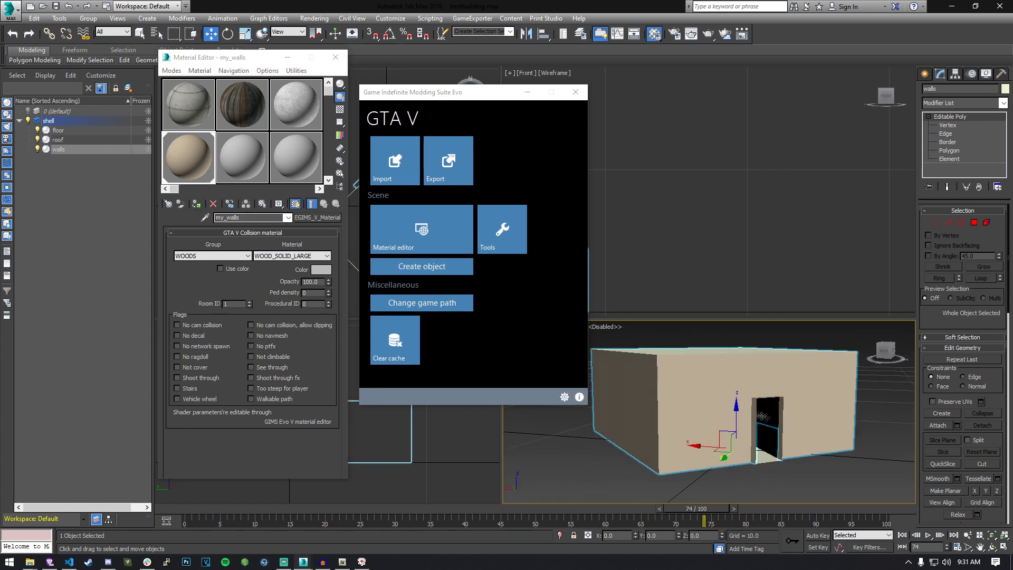
Open my_walls in the GIMS V material editor and expand the diffuse texture settings of its model parameters
left_click(408, 233)
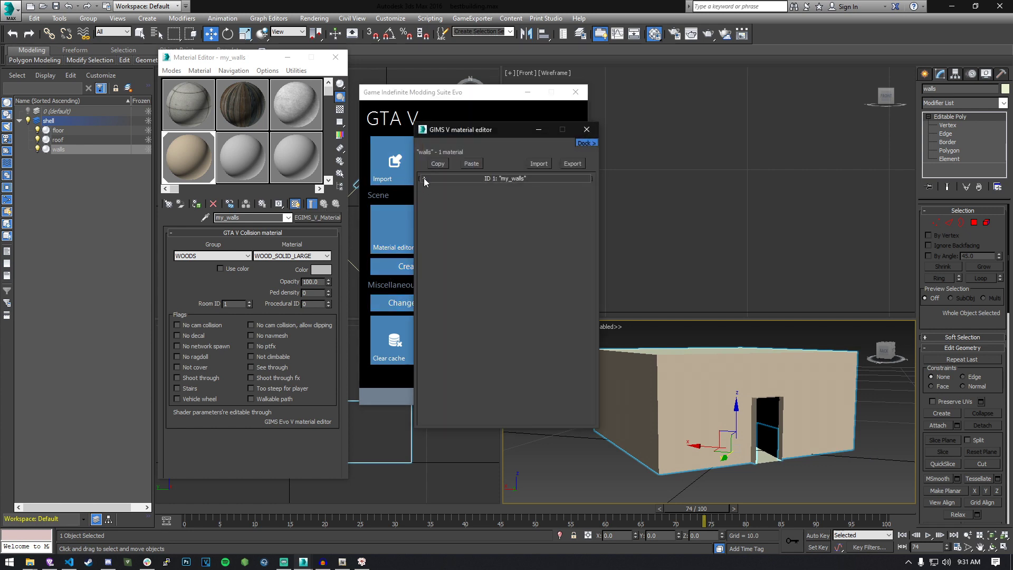
left_click(424, 180)
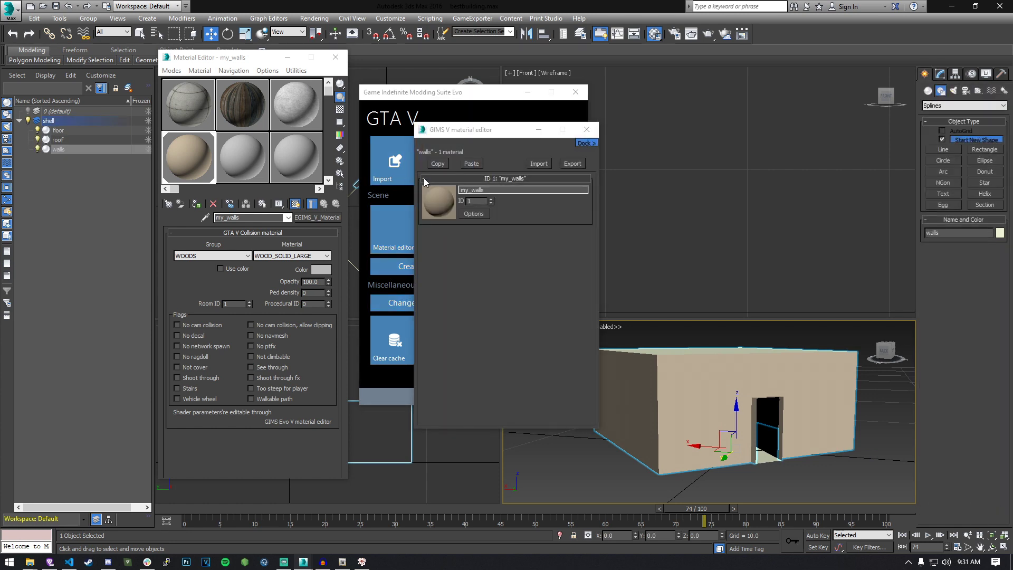
left_click(474, 214)
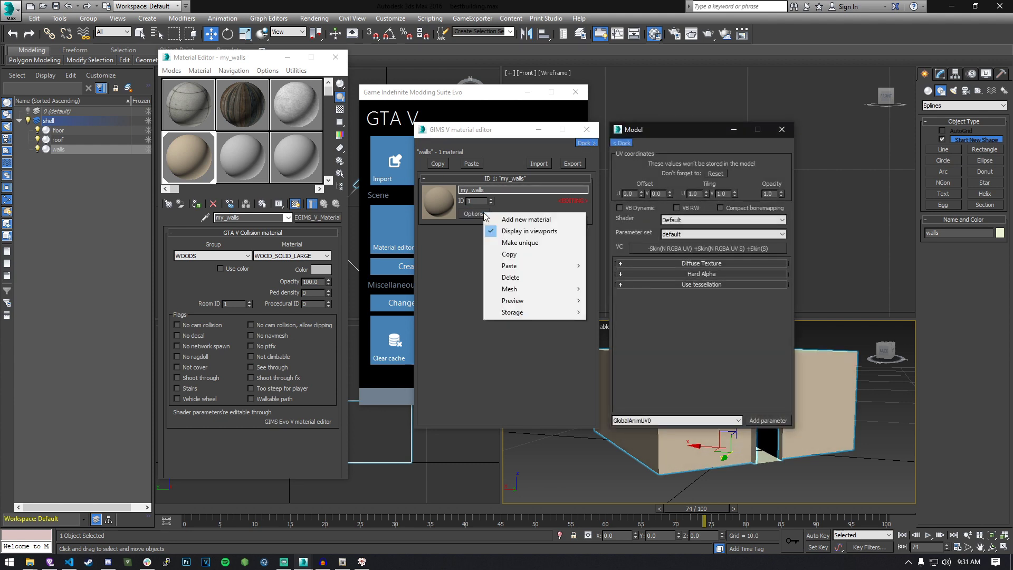
left_click(717, 355)
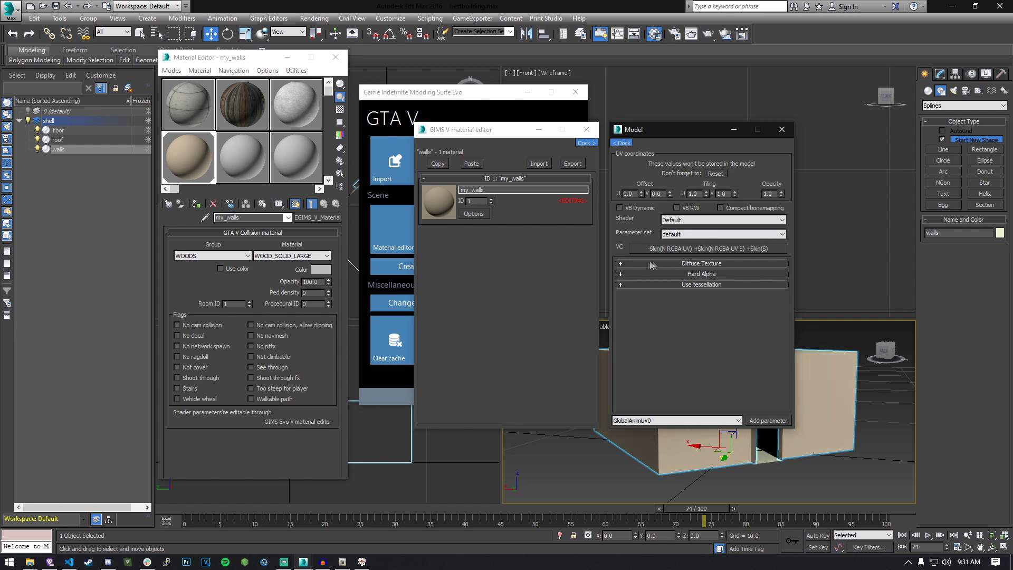
left_click(621, 264)
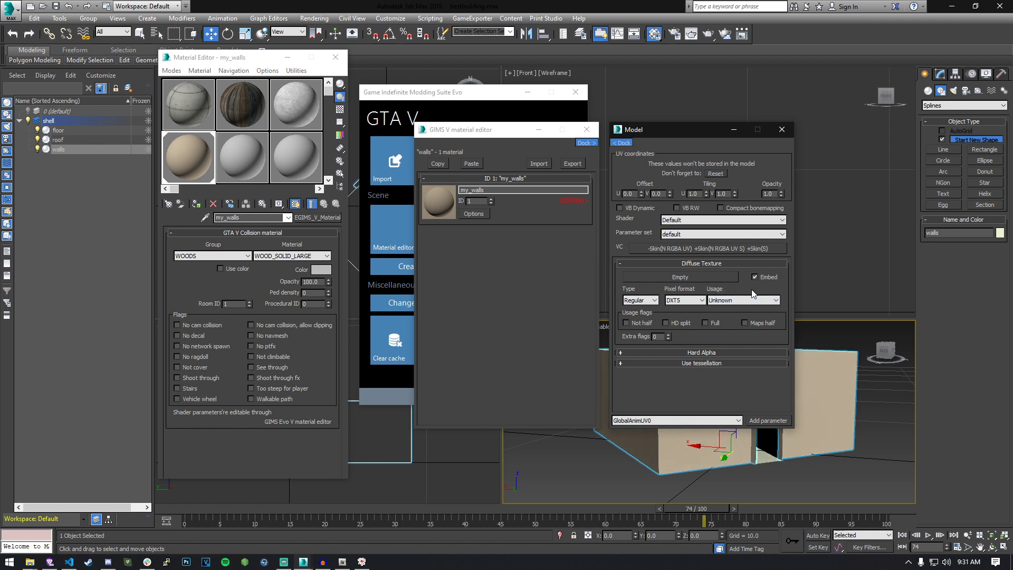
Load ch_02_woodenpanelling.dds from the Textures folder as the diffuse texture and close the GIMS V material windows
left_click(707, 279)
left_click_drag(754, 139, 659, 138)
left_click(554, 258)
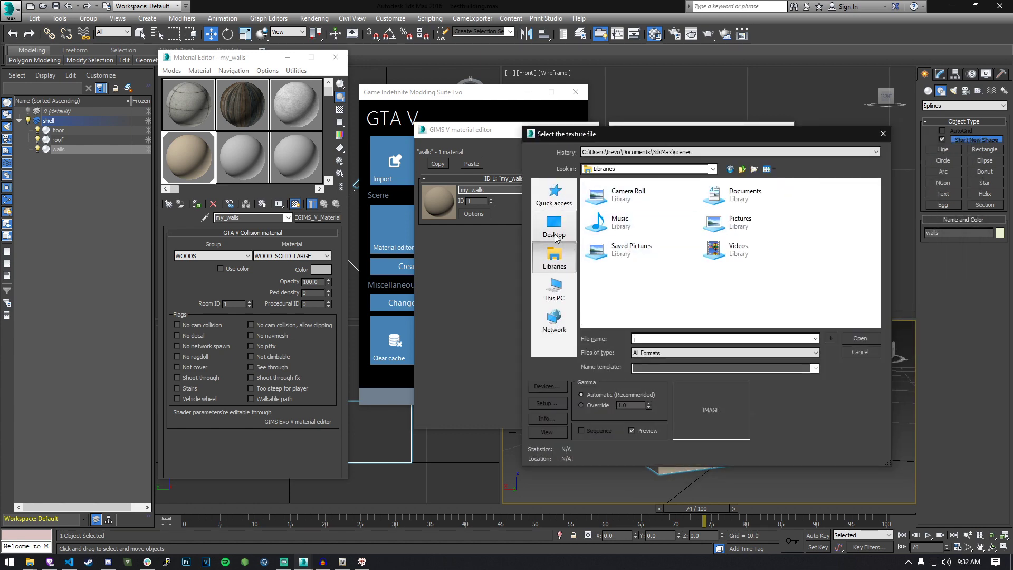
left_click(704, 170)
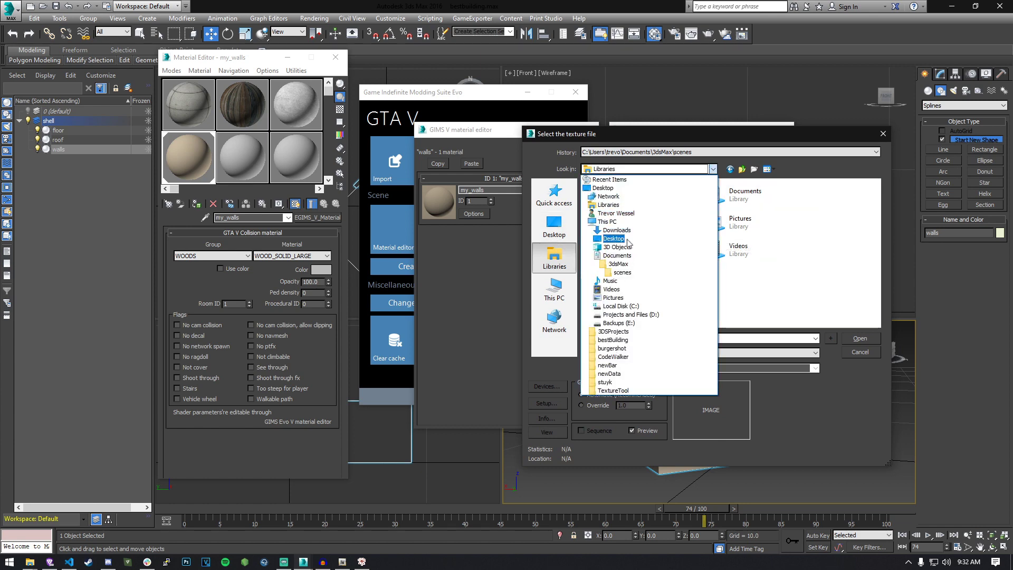
left_click(625, 239)
double_click(609, 299)
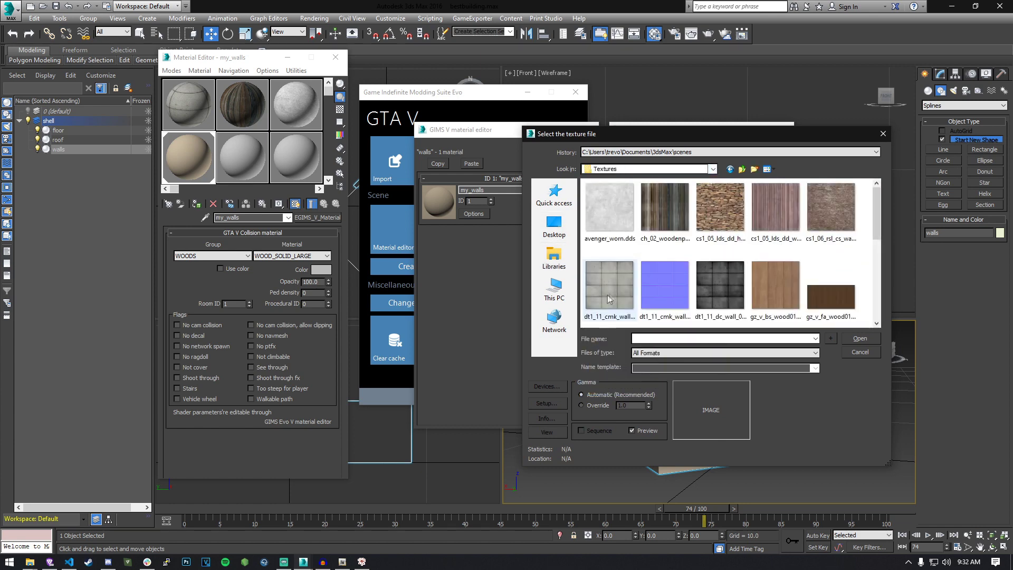
mouse_move(875, 224)
left_mouse_down()
mouse_move(877, 286)
mouse_move(875, 227)
left_mouse_up()
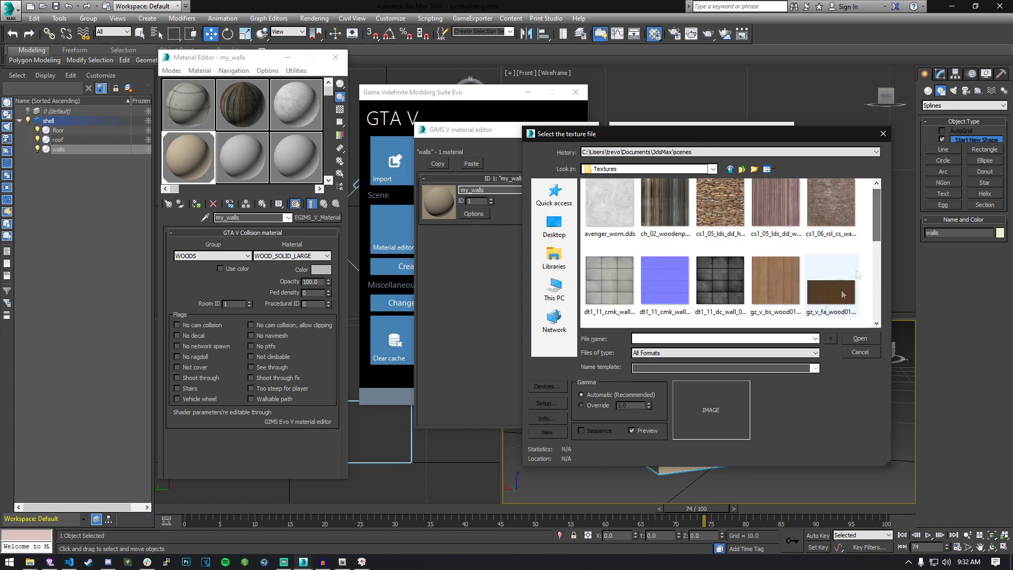
left_click(664, 205)
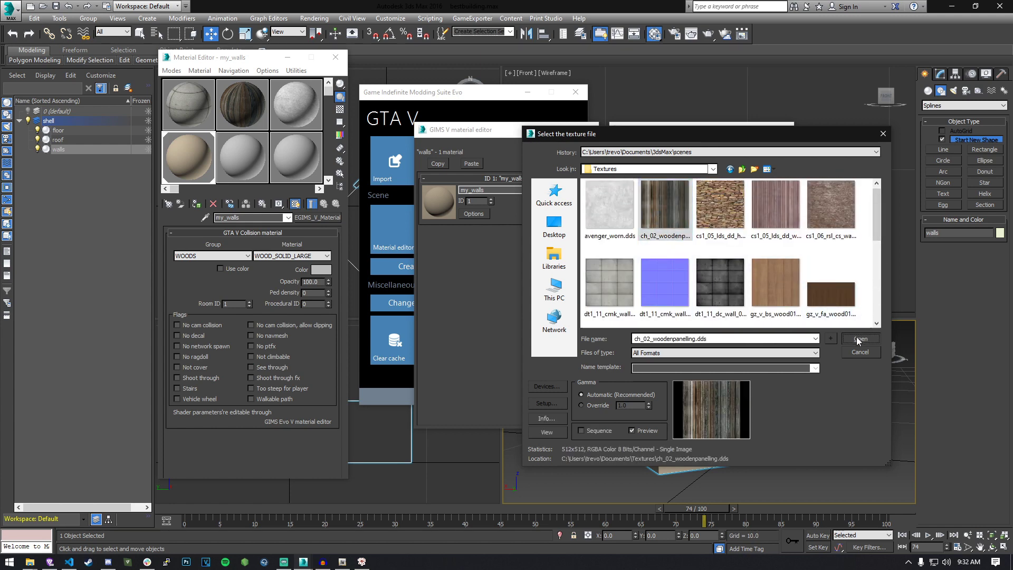
left_click(858, 340)
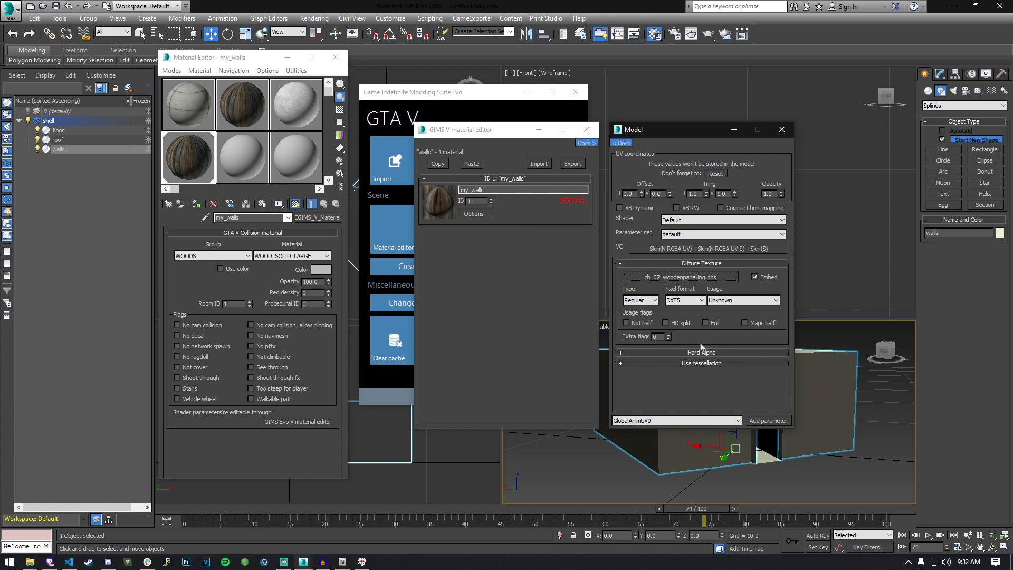
left_click(781, 129)
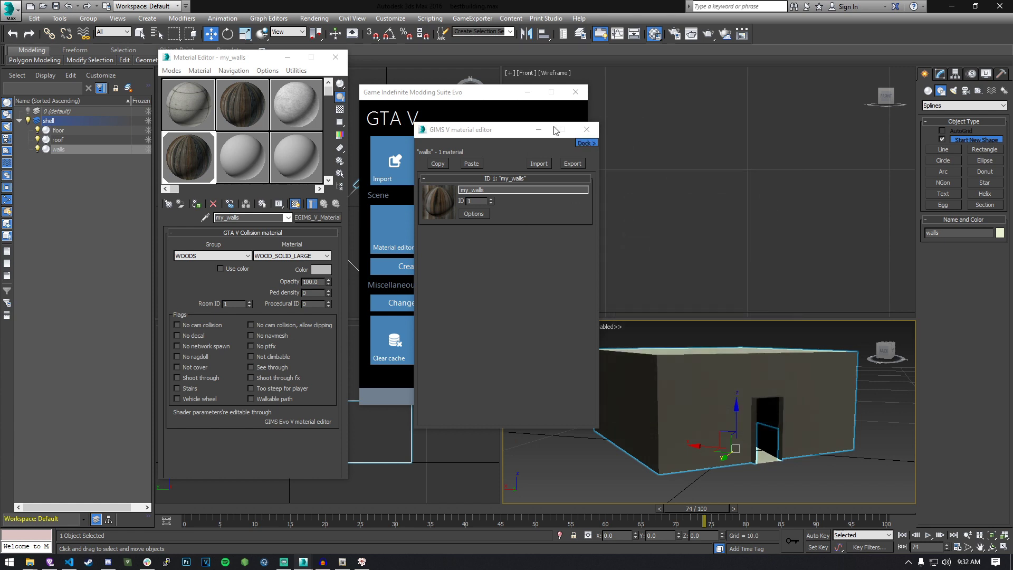
left_click(586, 129)
Add a UVW Map modifier to the walls object and set its mapping to Box
middle_click_drag(779, 420, 758, 438, "alt")
left_click(939, 73)
left_click(955, 122)
left_click(930, 116)
left_click(953, 118)
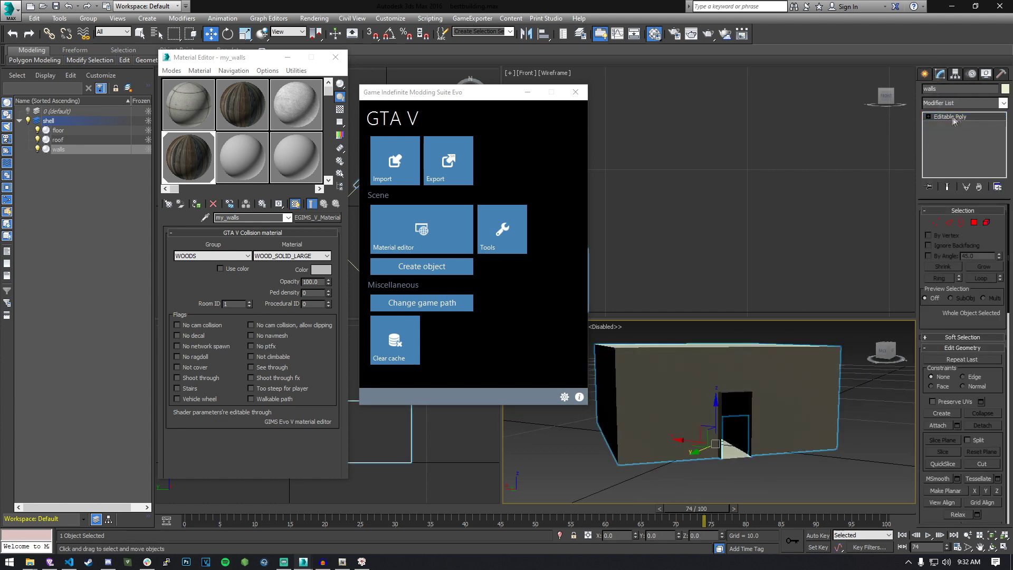
left_click(1002, 104)
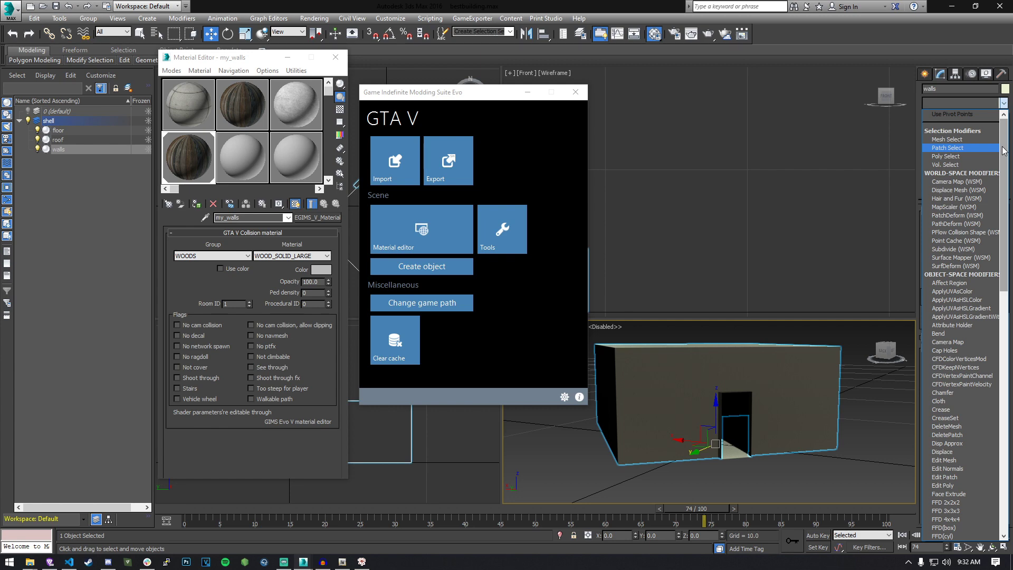
left_click_drag(1002, 151, 1003, 393)
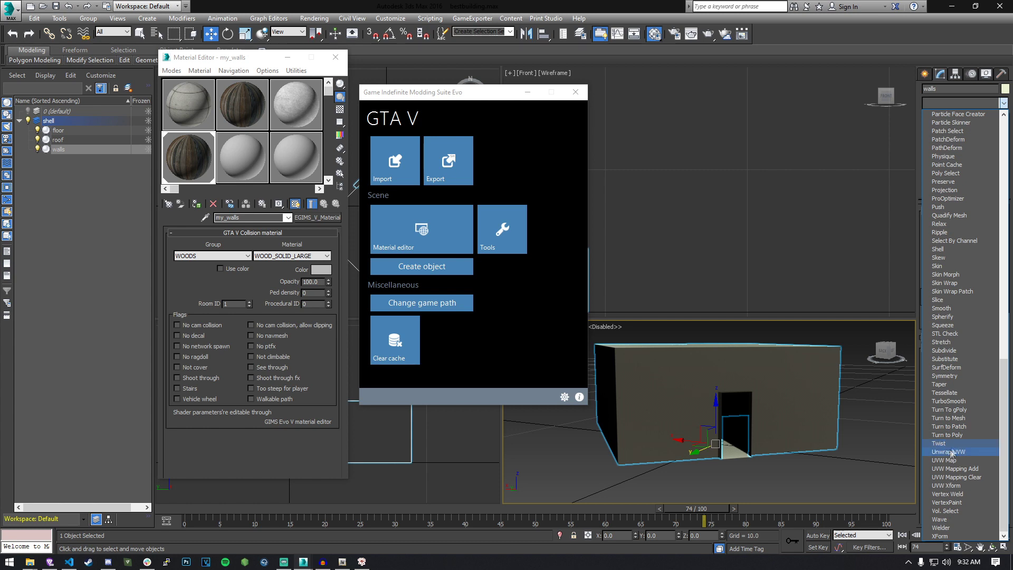
left_click(942, 461)
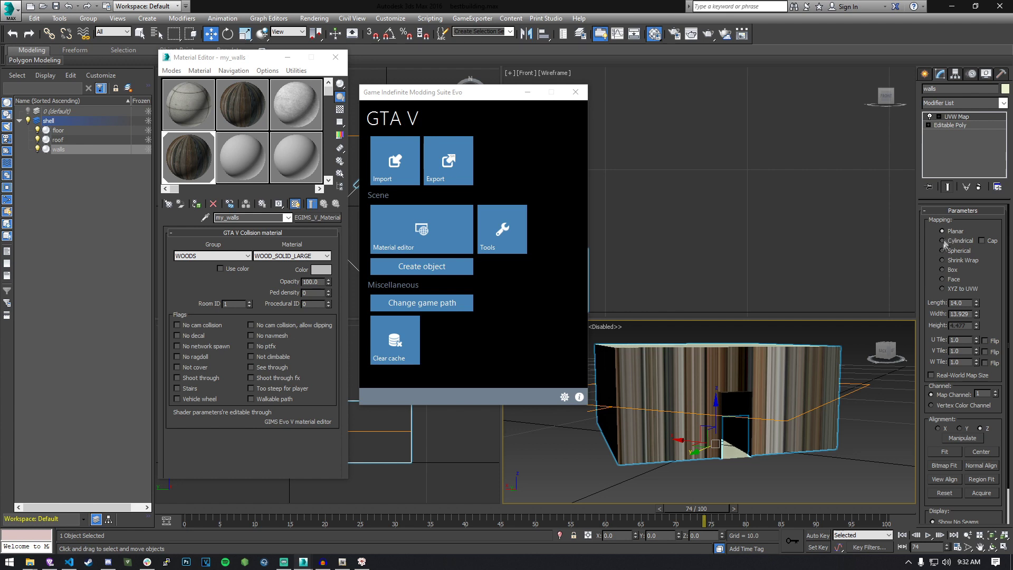
left_click(942, 269)
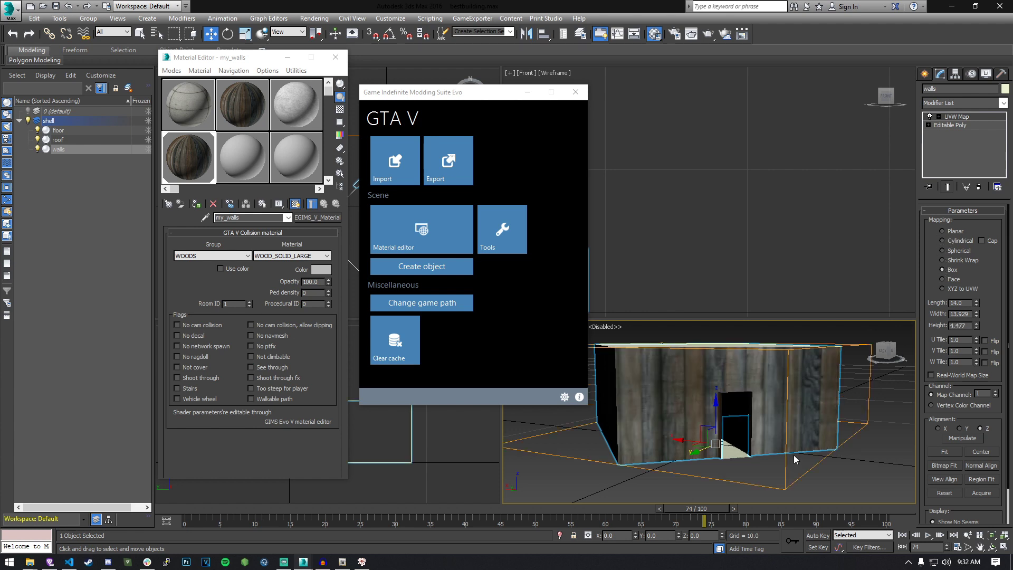
Set the UVW mapping's length, width and height to 2.5 each and deselect the walls
double_click(960, 303)
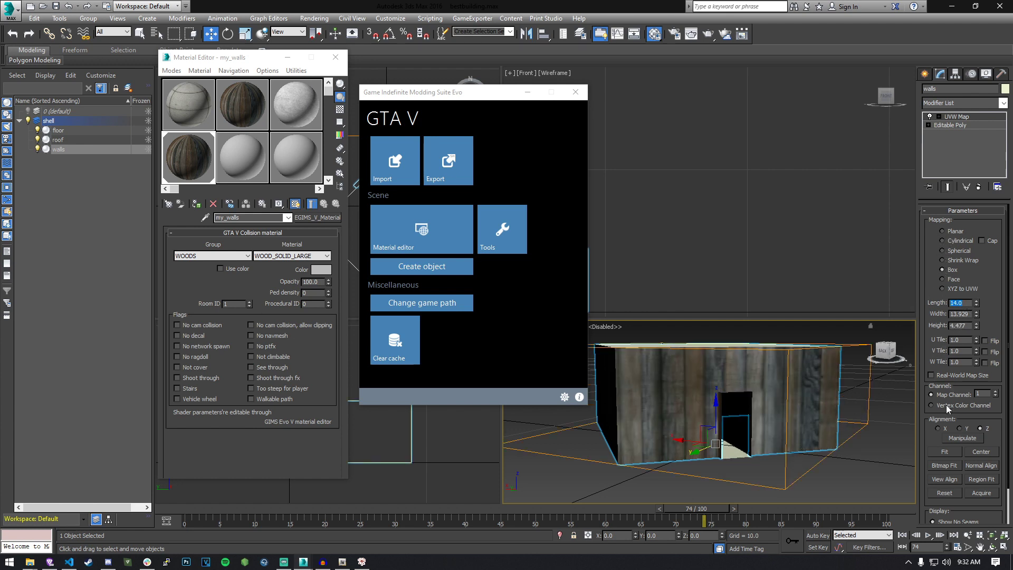
type("2.5")
key("Tab")
type("2.5")
key("Tab")
type("2.5")
key("Return")
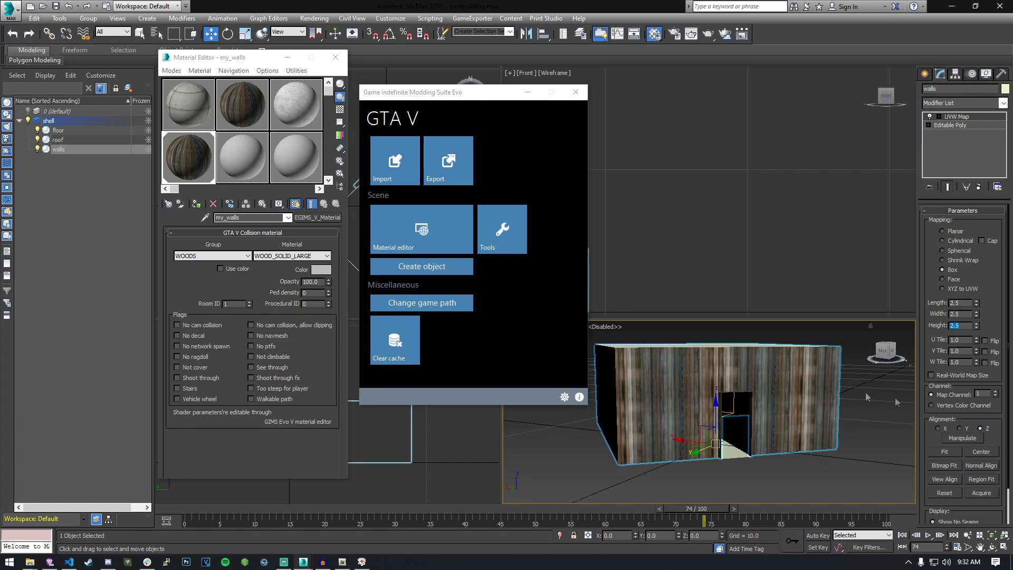
left_click(844, 430)
Move the modding suite window clear of the Perspective viewport and switch that viewport's shading to Shaded
middle_click_drag(844, 429, 812, 438, "alt")
left_click_drag(446, 93, 315, 90)
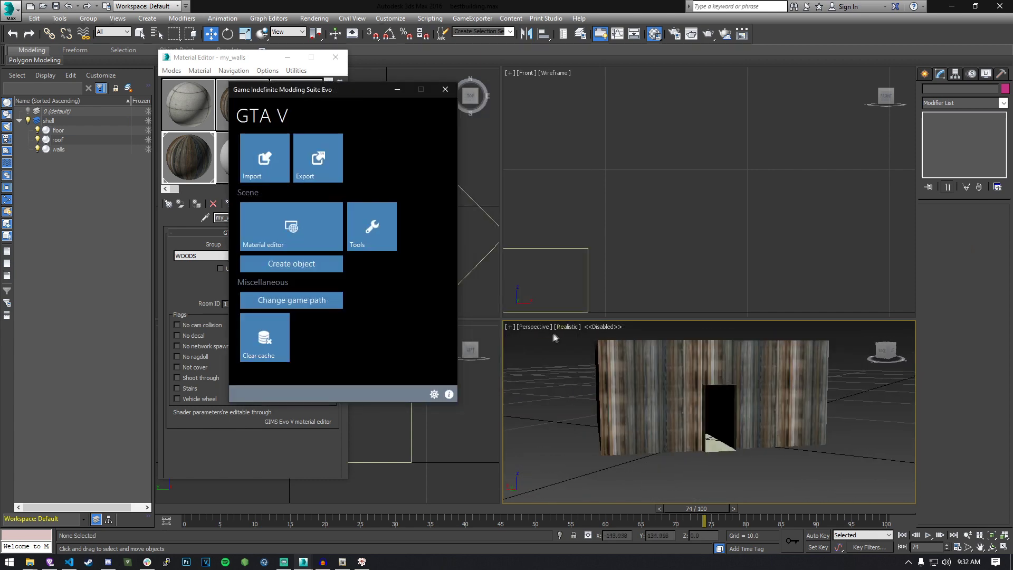
left_click(534, 327)
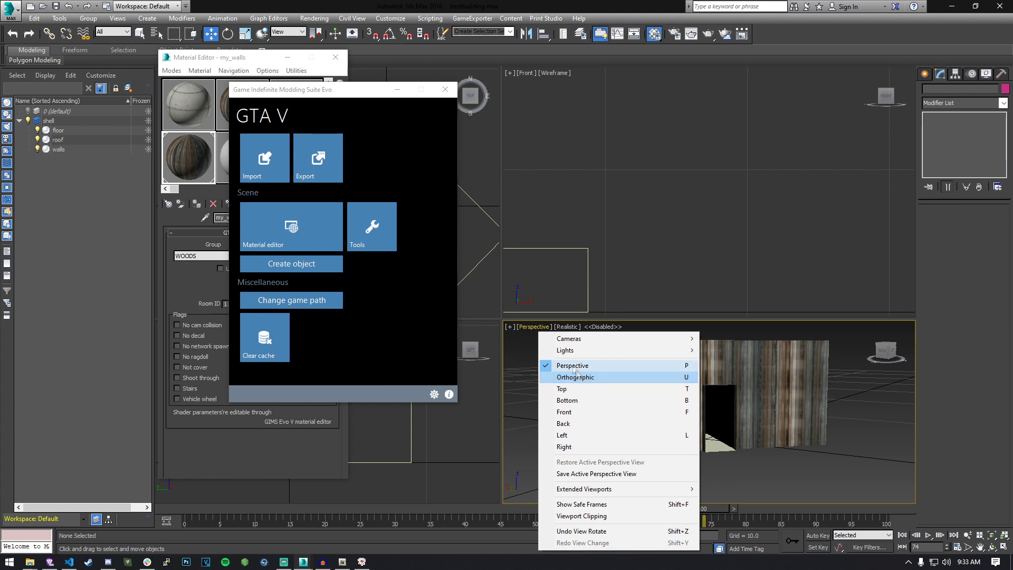
left_click(567, 326)
left_click(585, 353)
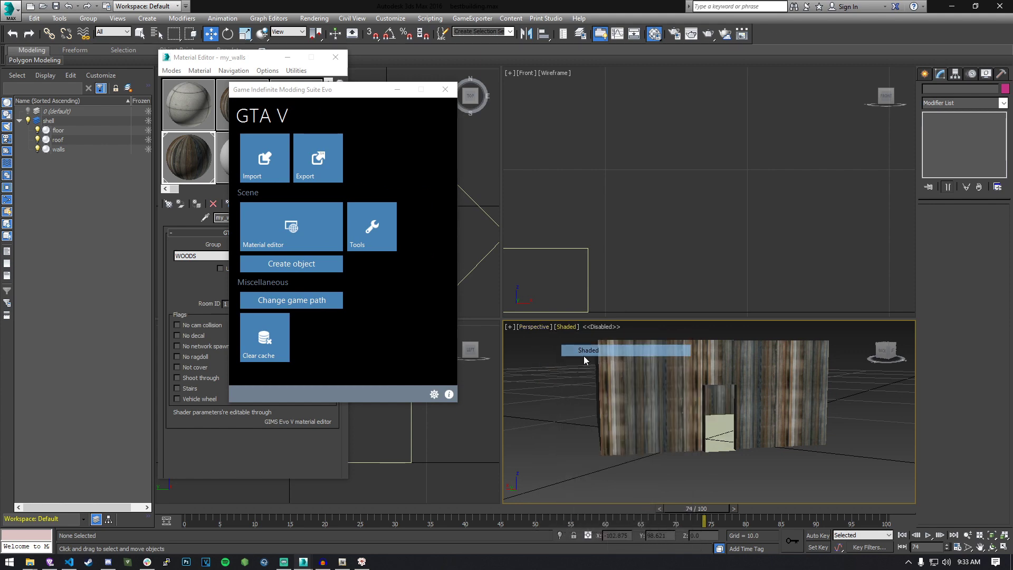
Name the unused 08 - Default material walls and change its type to GIMS V material
mouse_move(633, 406)
middle_mouse_down("alt")
mouse_move(690, 435)
mouse_move(680, 427)
middle_mouse_up("alt")
left_click_drag(339, 109, 482, 106)
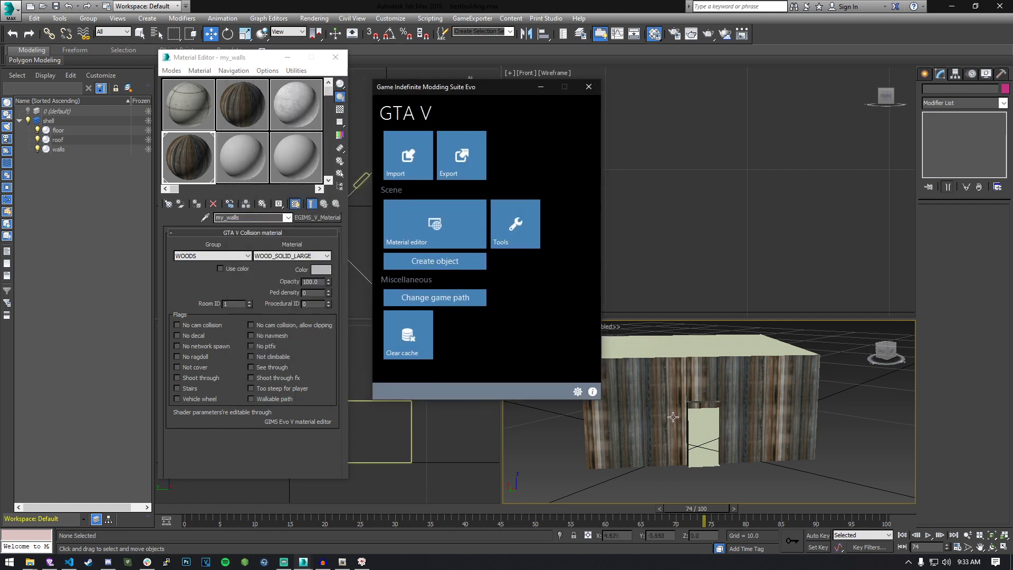
left_click(247, 174)
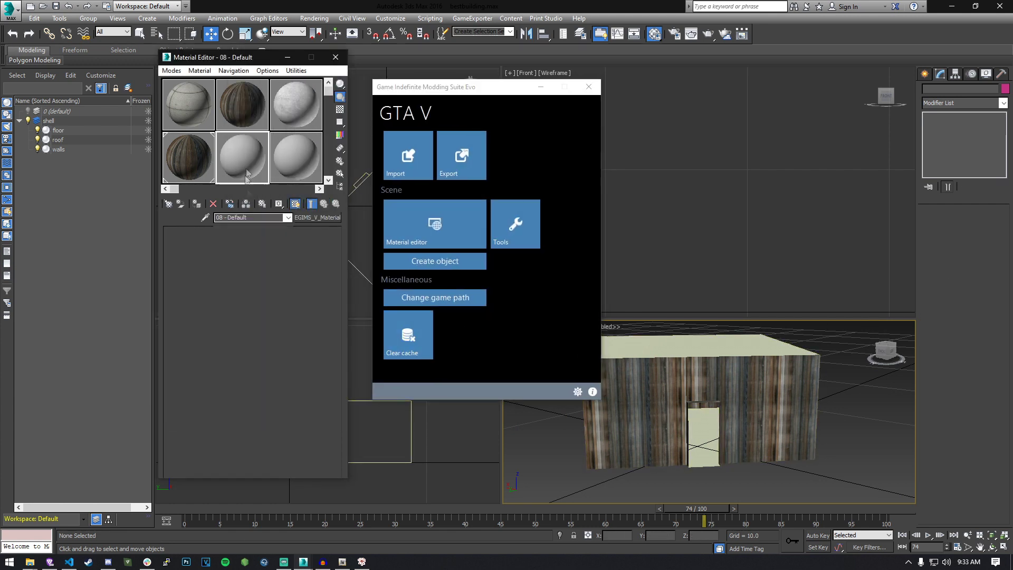
left_click(248, 218)
type("walls")
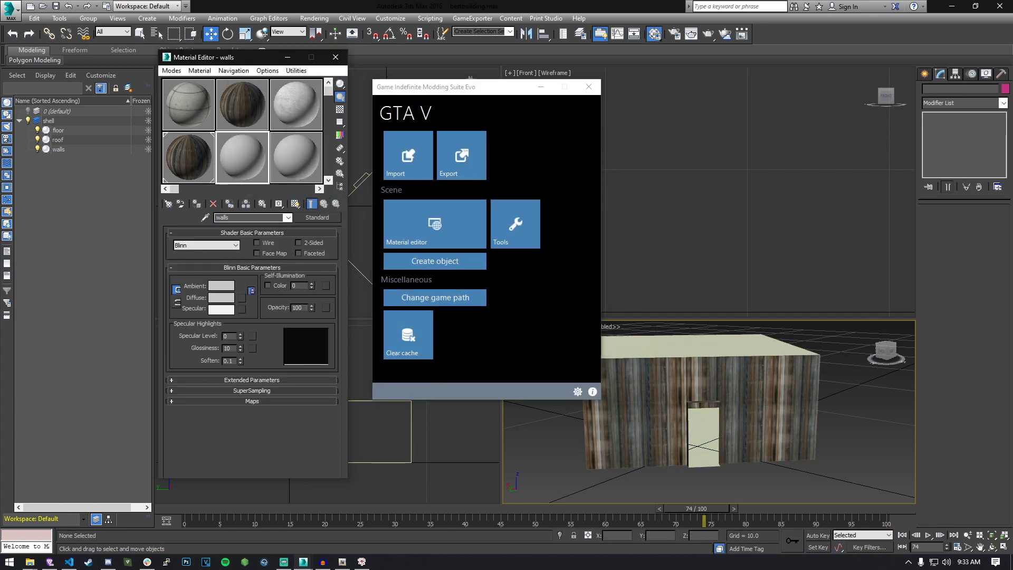
left_click(317, 218)
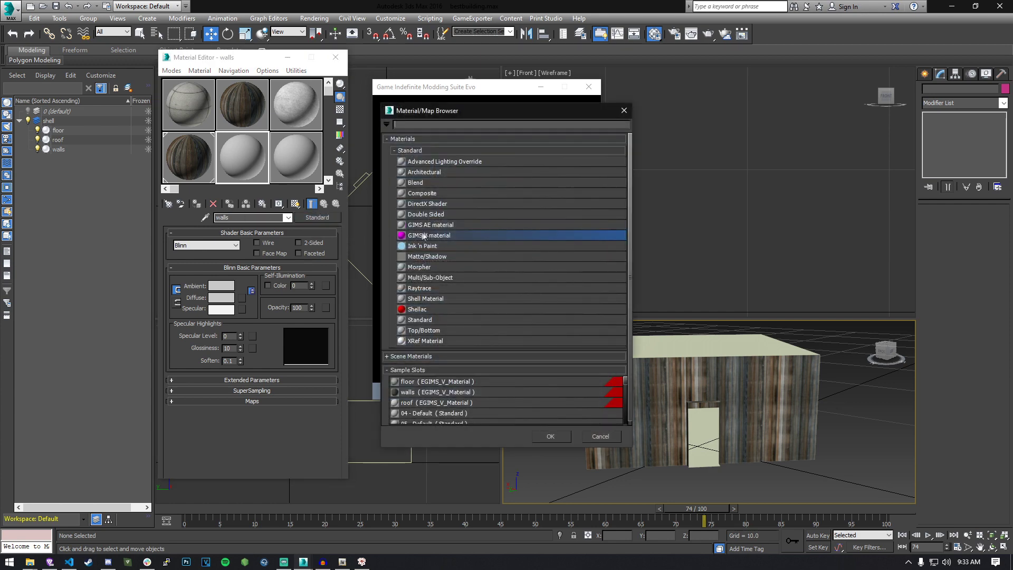
double_click(424, 236)
Rename the new GIMS V material to roof
left_click(210, 256)
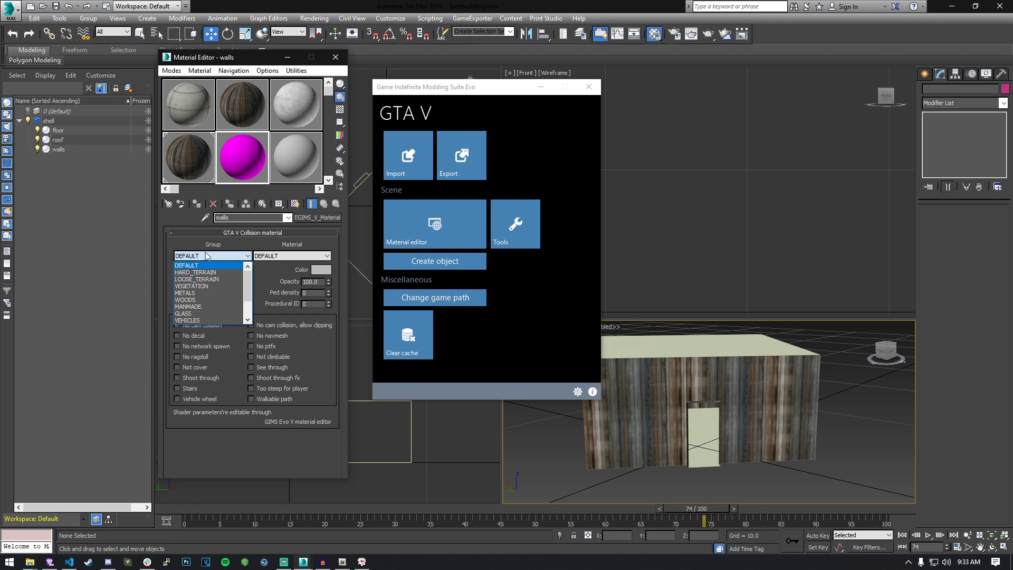
left_click(196, 266)
left_click(195, 159)
left_click(232, 173)
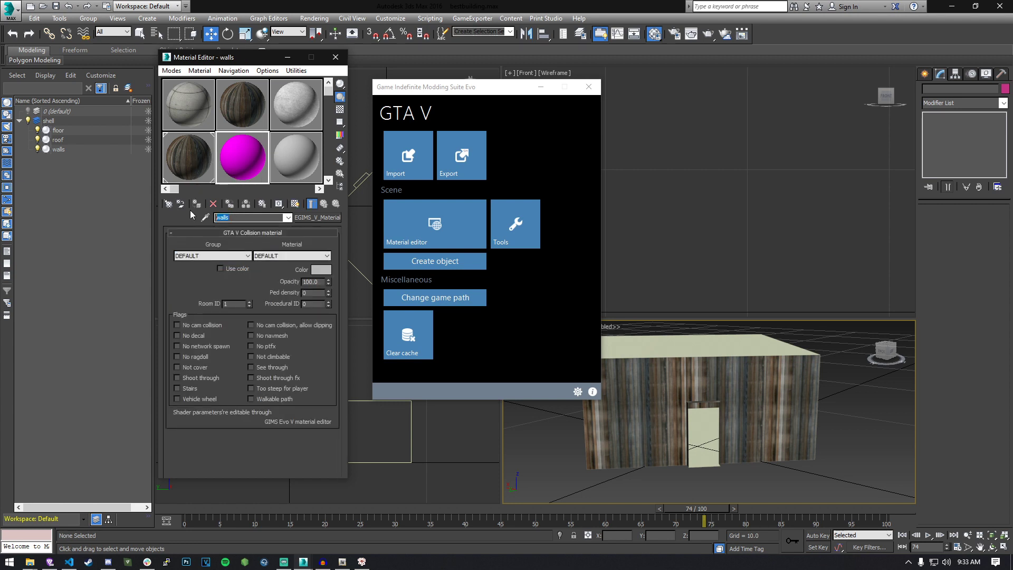
Set the roof material's collision group to HARD_TERRAIN and its collision material to CONCRETE
left_click(211, 256)
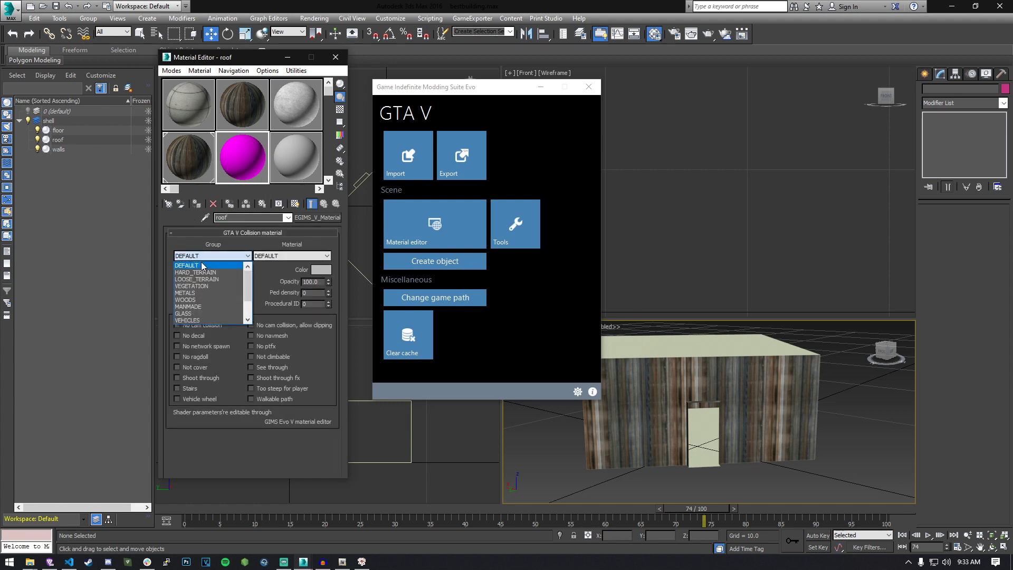
left_click(204, 272)
left_click(292, 256)
left_click(271, 272)
left_click(220, 268)
left_click(221, 269)
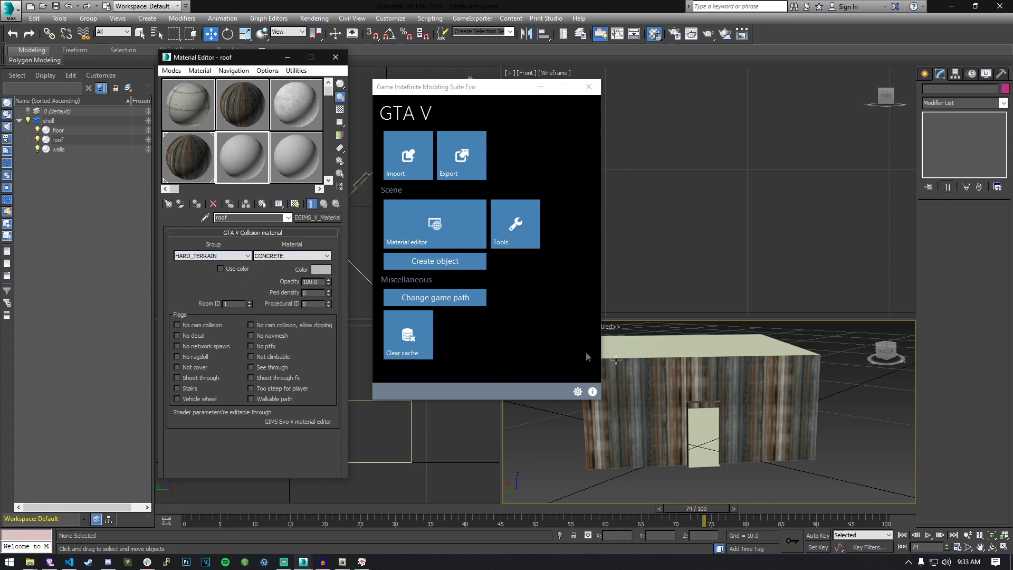
Assign the roof material to the roof object and turn on its display in the viewport
left_click(62, 142)
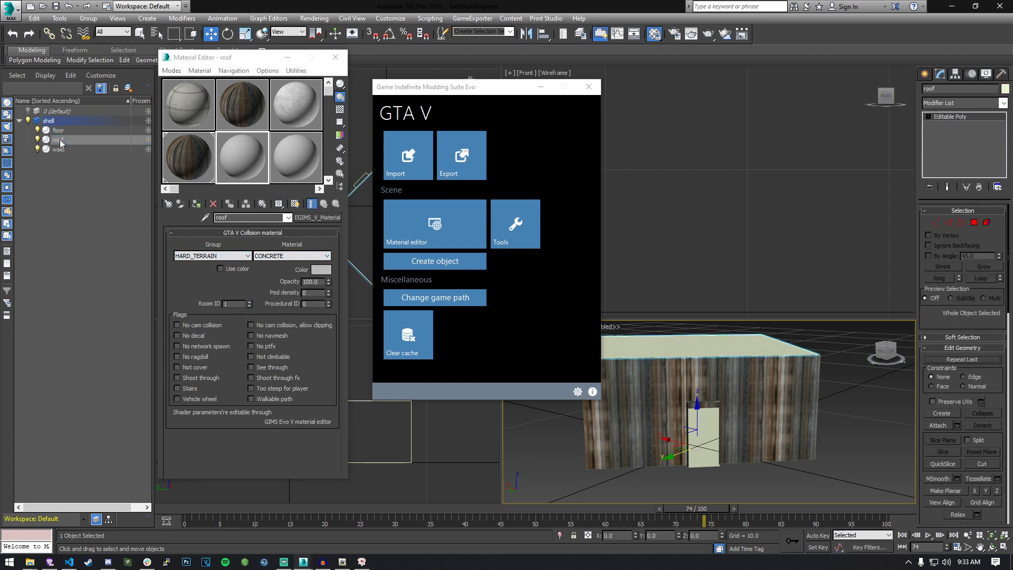
left_click(295, 204)
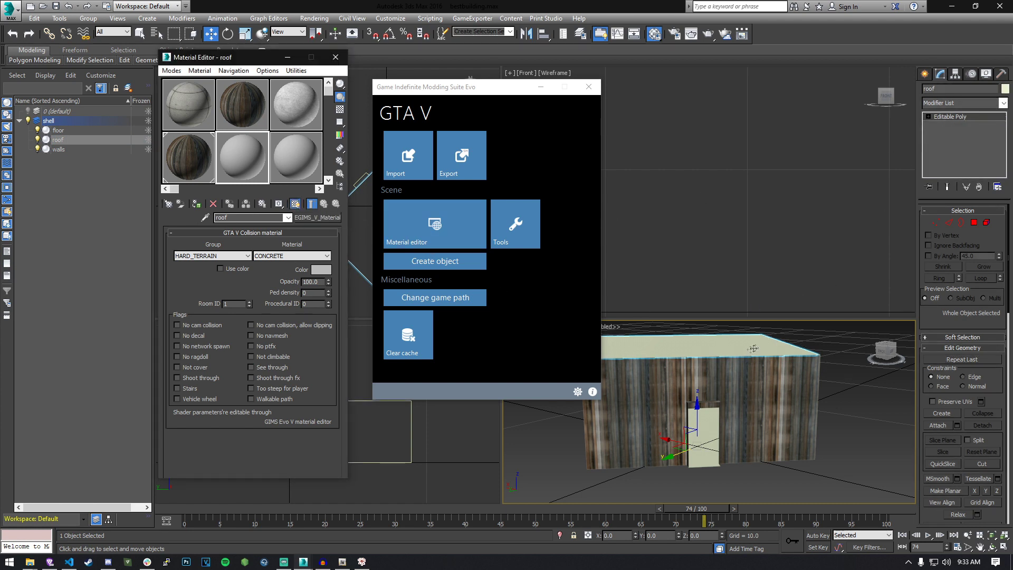
left_click(196, 205)
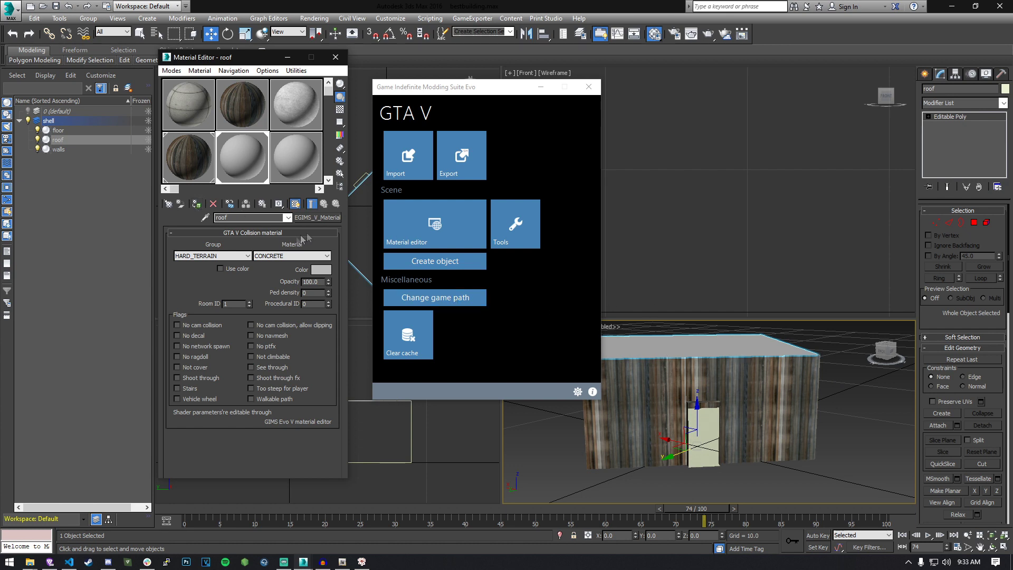
Load avenger_worn.dds from the Textures folder as the roof material's diffuse texture in the GIMS V material editor
left_click(406, 226)
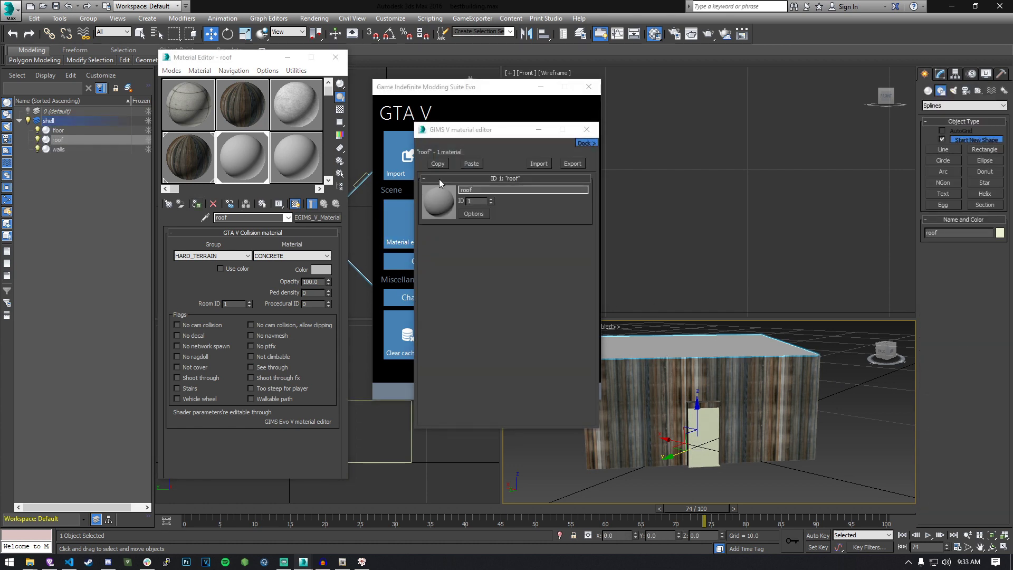
left_click(431, 206)
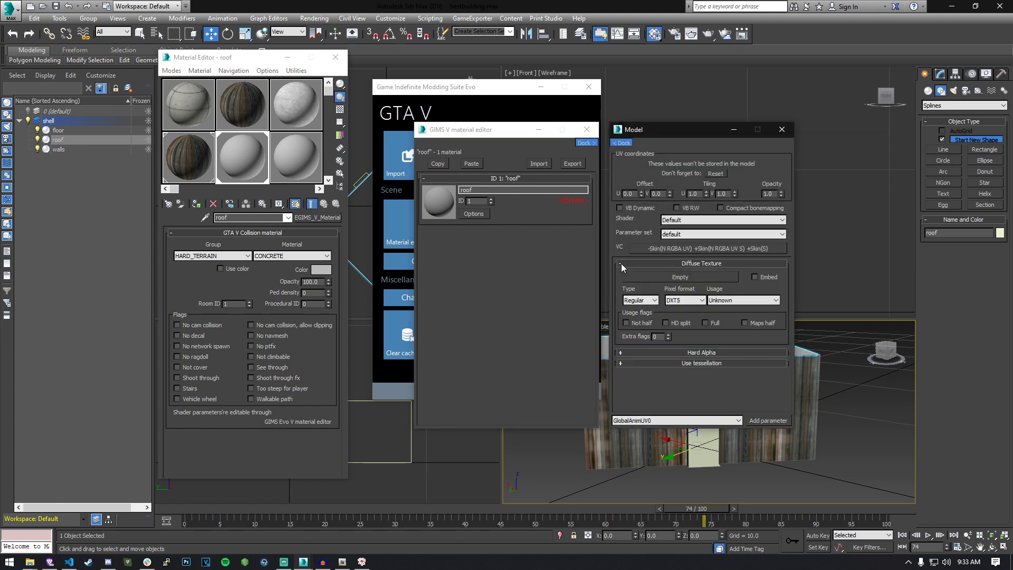
left_click(680, 277)
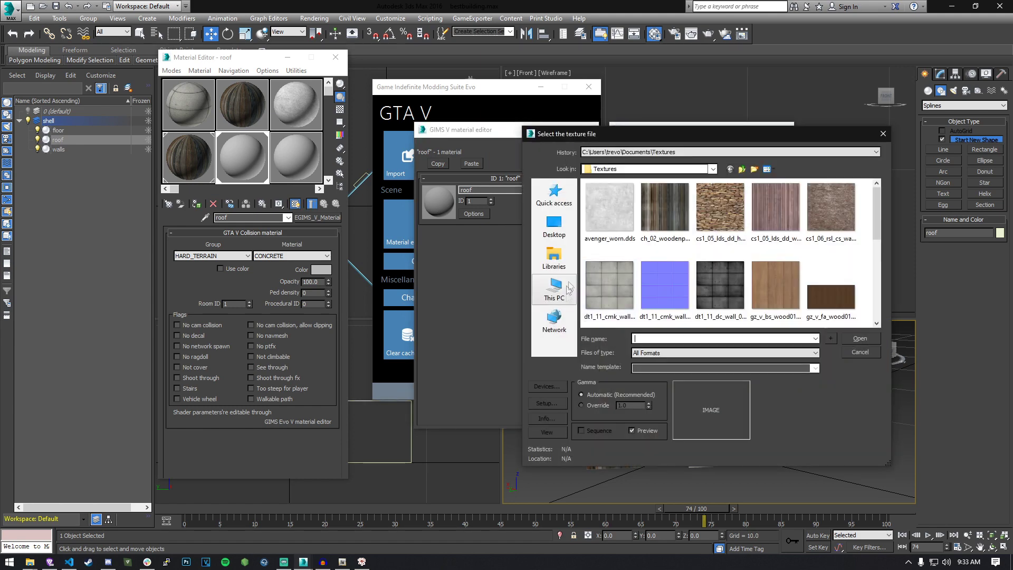
left_click(609, 211)
left_click(860, 339)
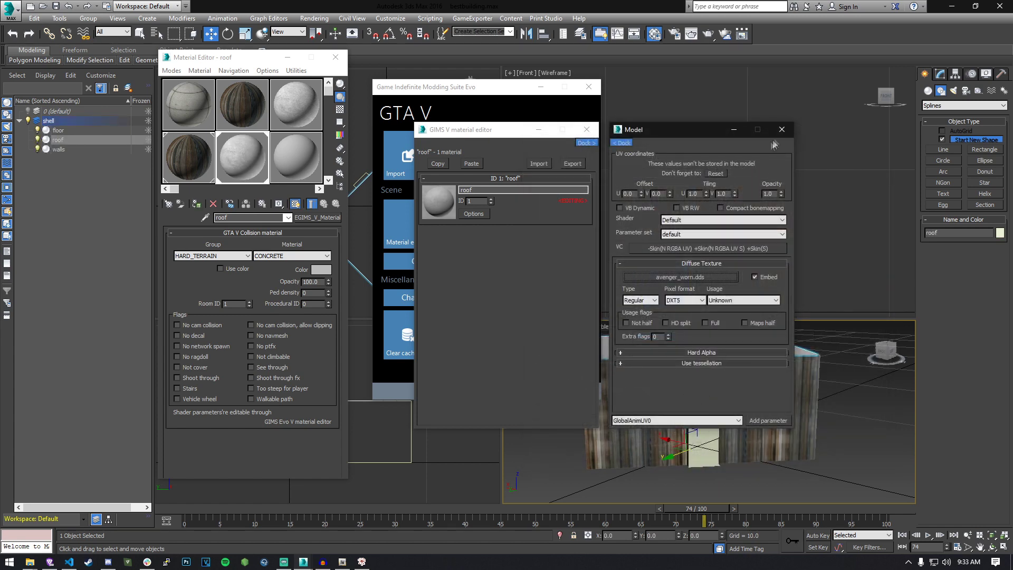
Move the GIMS V material windows clear of the Perspective viewport and examine the texture on the roof
middle_click_drag(822, 358, 731, 346, "alt")
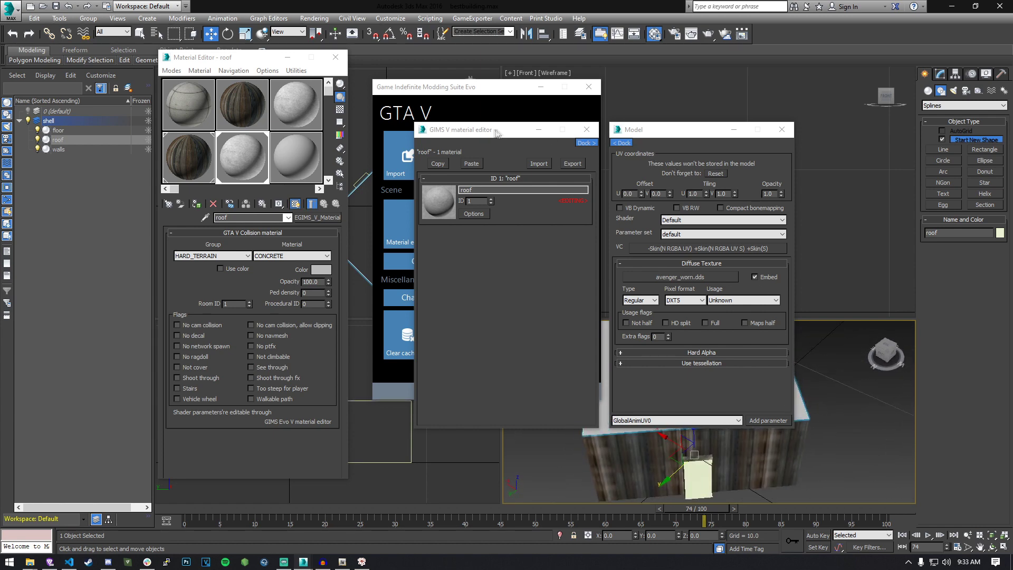
left_click_drag(497, 132, 354, 80)
middle_click_drag(639, 378, 663, 396, "alt")
scroll(688, 389, "up", 3)
scroll(688, 390, "up", 2)
scroll(689, 389, "down", 4)
left_click(360, 221)
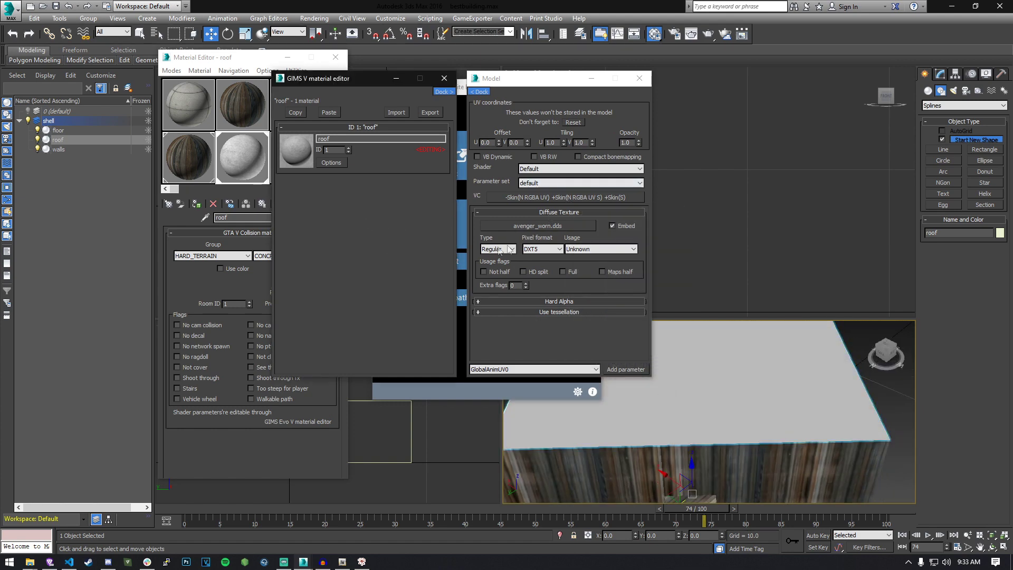
left_click(547, 230)
key("Escape")
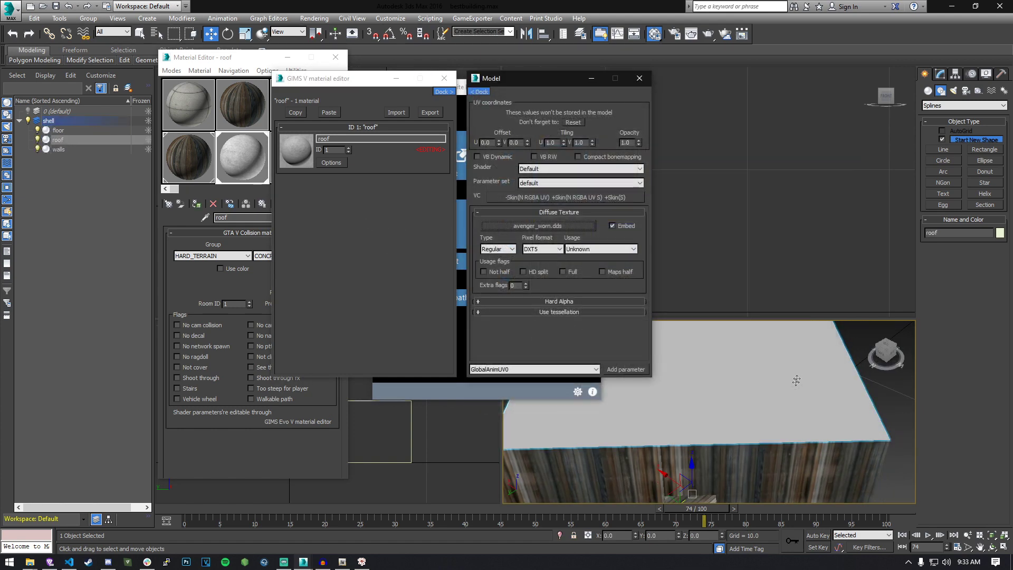
left_click(177, 223)
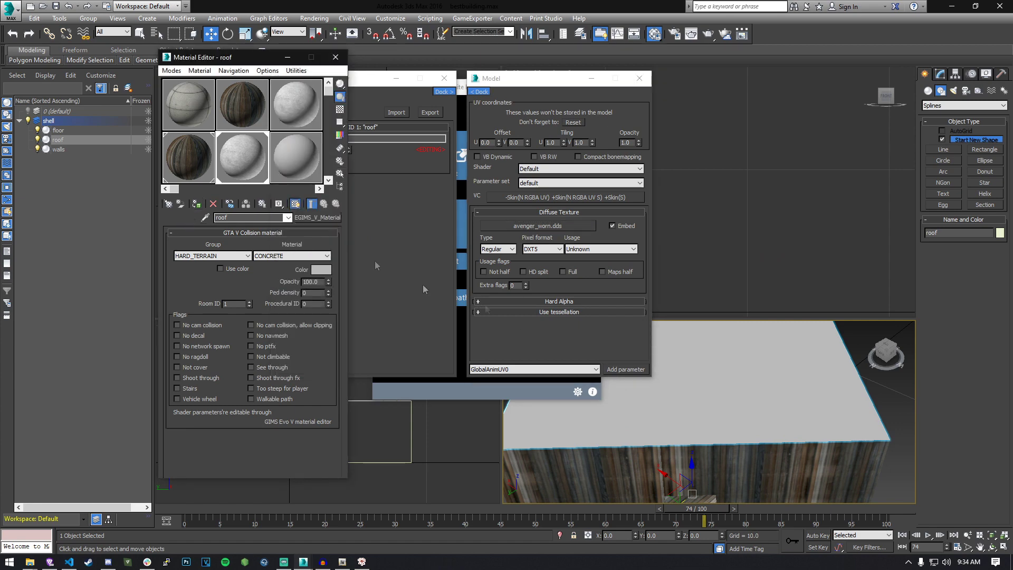
Select the roof's top face at Polygon level and the roof material to check the texture assignment
left_click(940, 74)
left_click(935, 222)
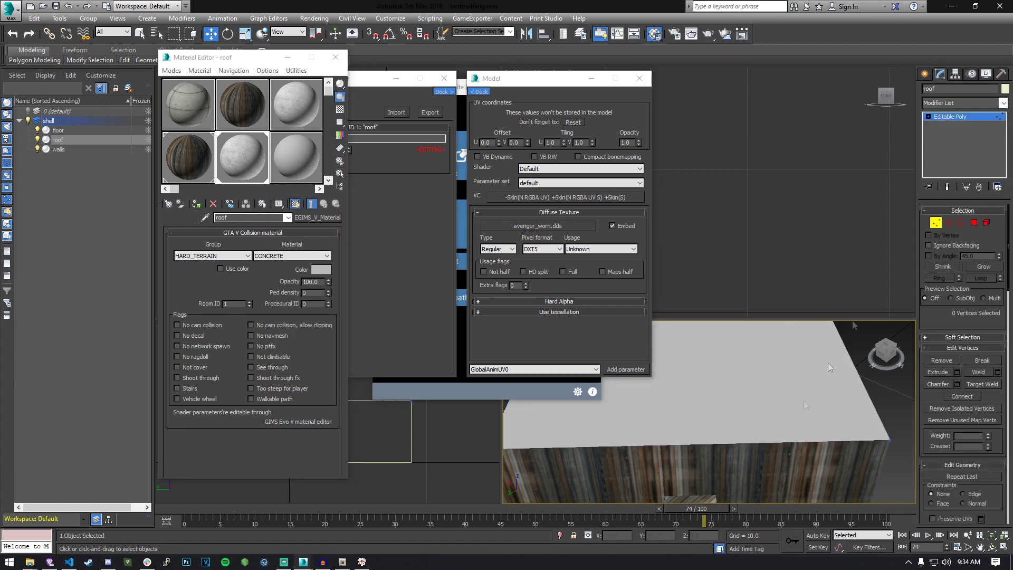
left_click(927, 116)
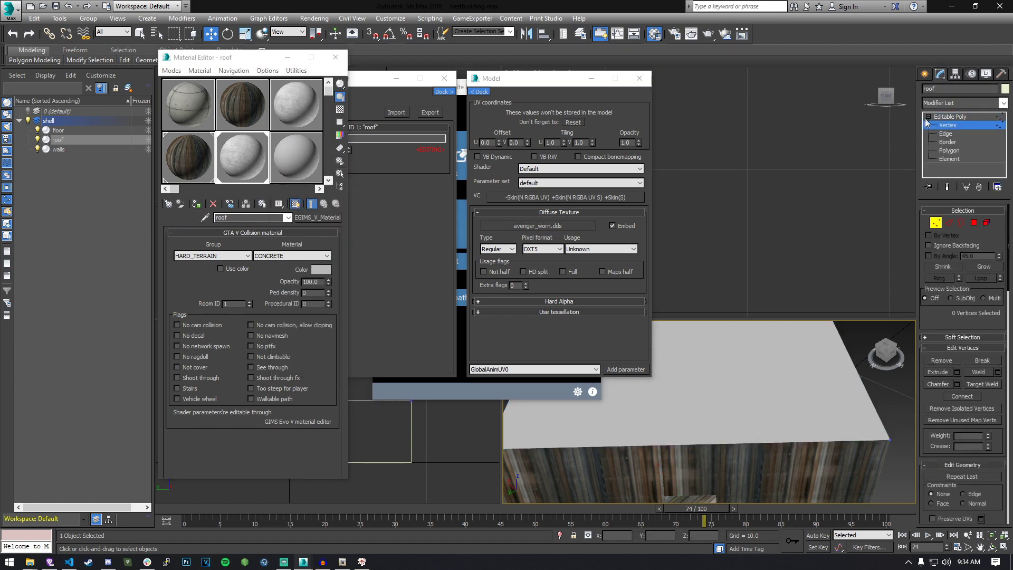
left_click(944, 151)
left_click(944, 151)
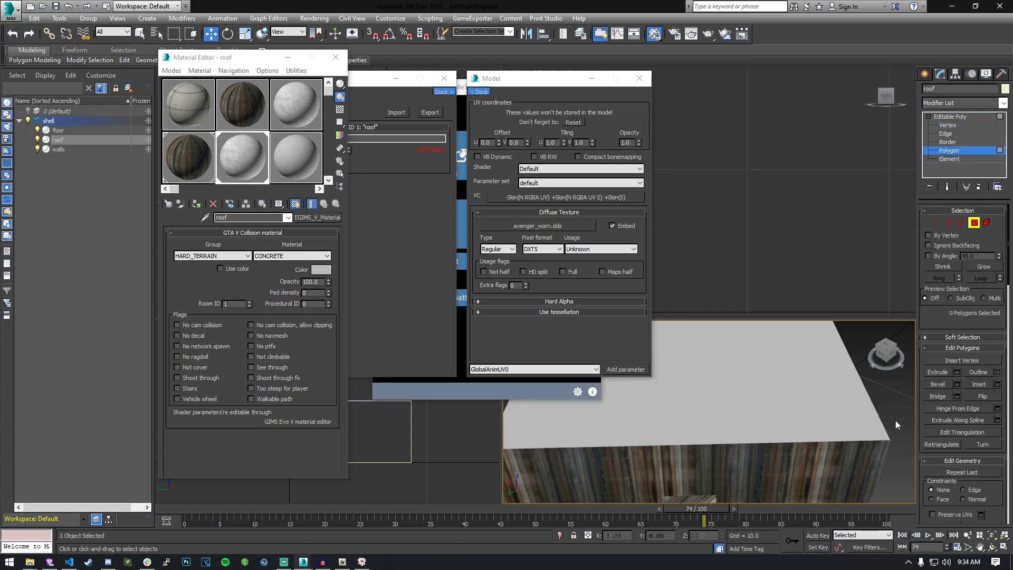
left_click(237, 170)
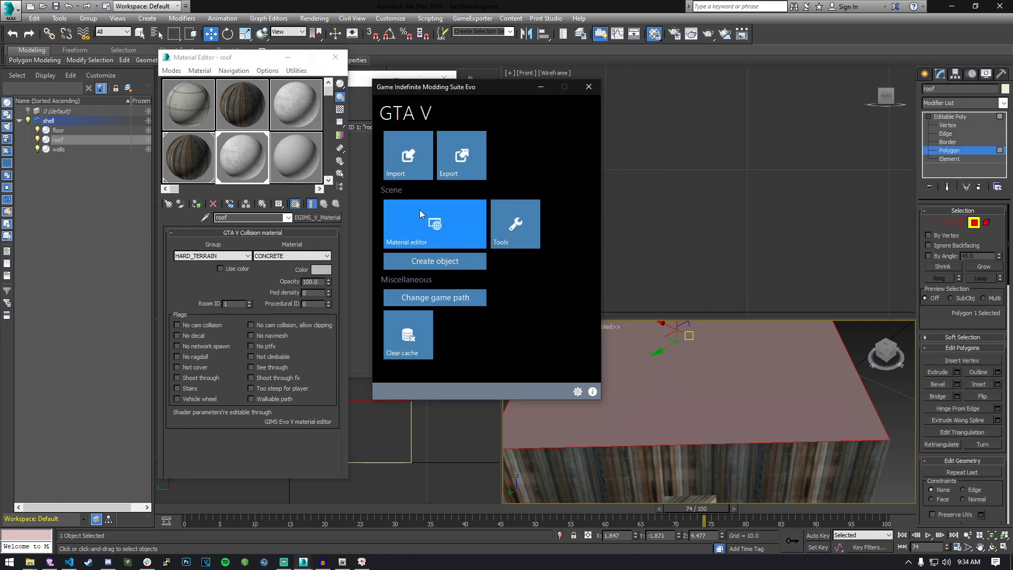
Reopen the roof's GIMS V model settings and try ch_02_woodenpanelling.dds as its diffuse texture
left_click(432, 221)
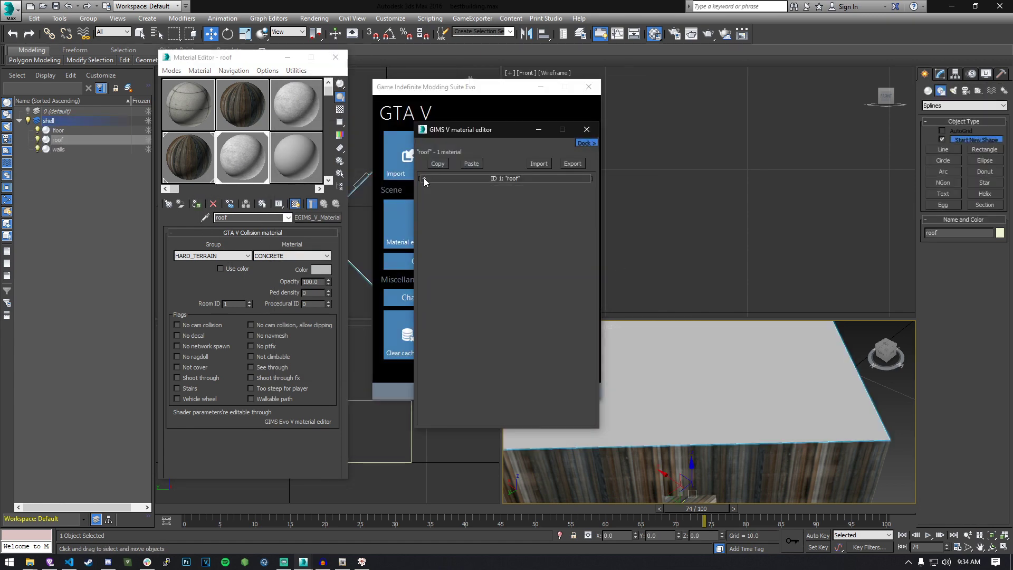
left_click(424, 178)
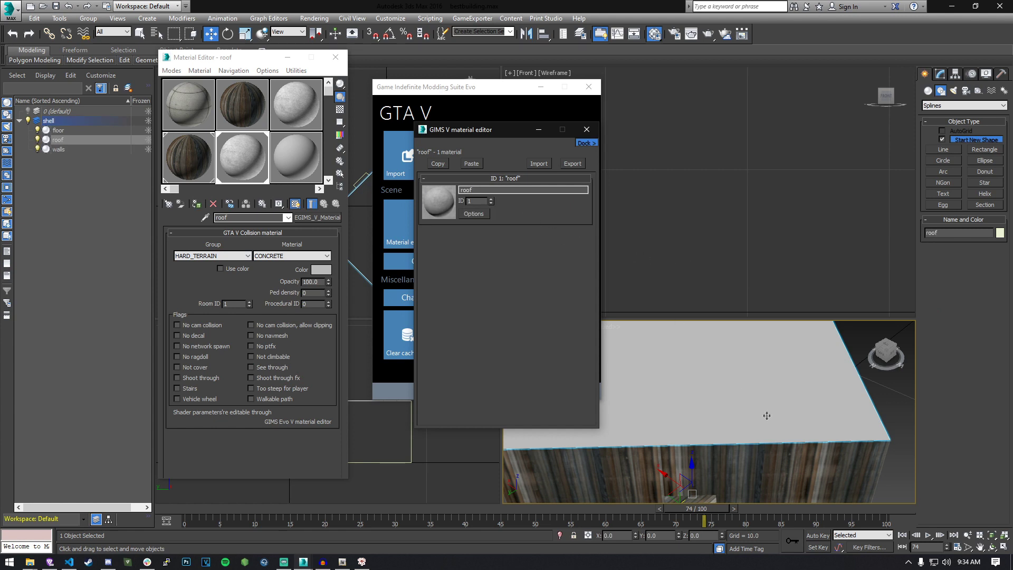
double_click(439, 176)
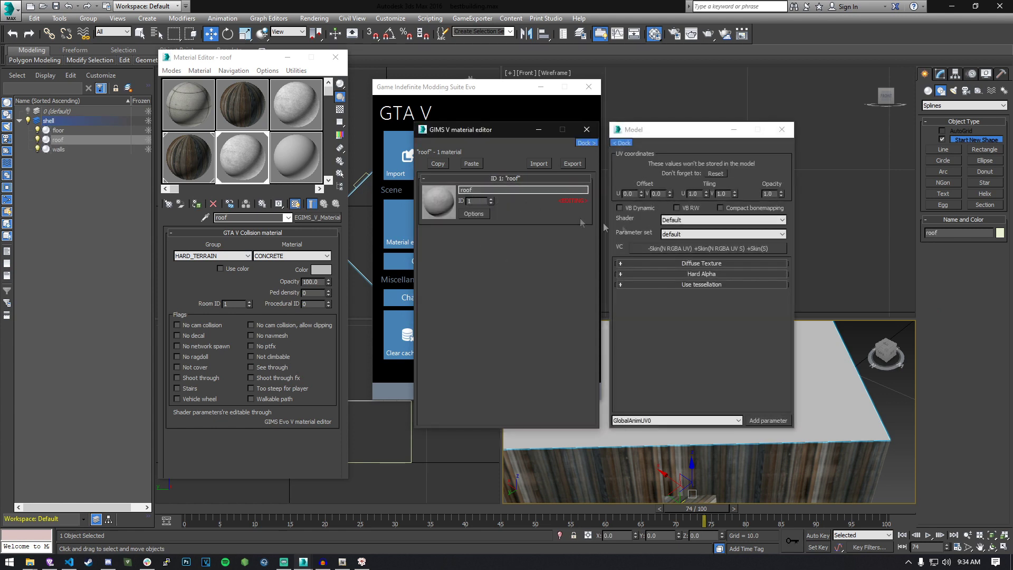
left_click(667, 249)
left_click(560, 373)
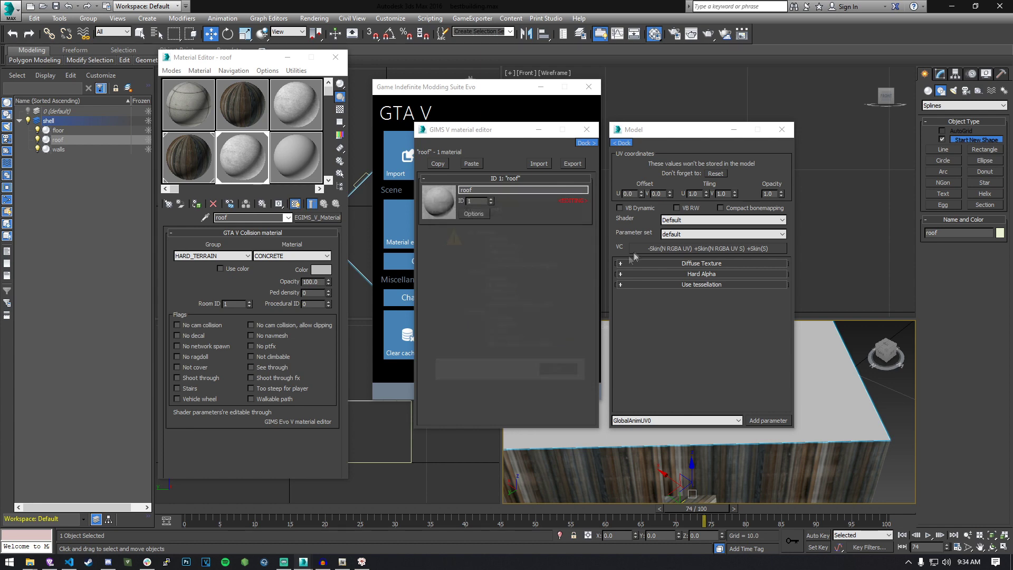
left_click(633, 263)
left_click(659, 277)
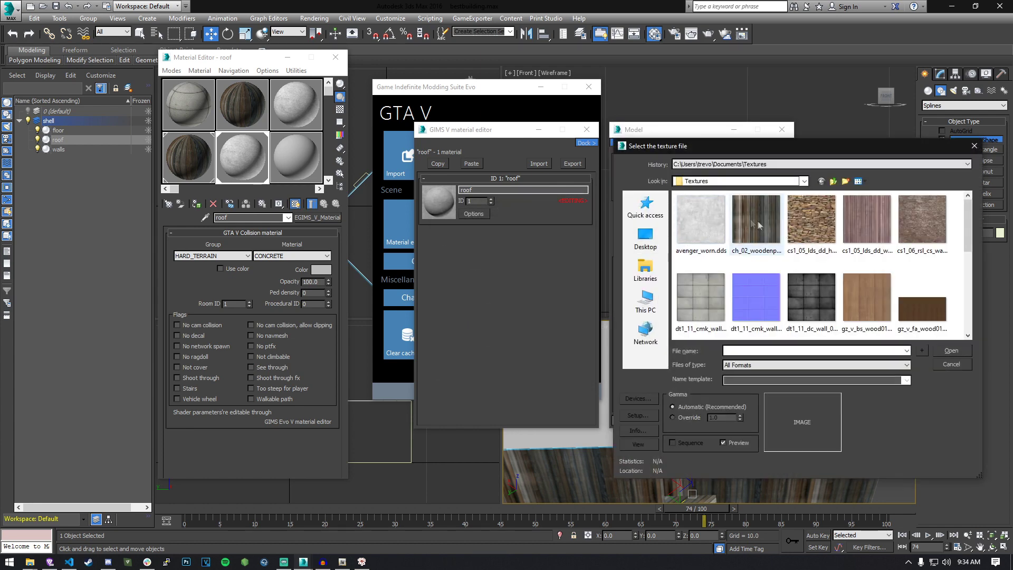
double_click(756, 220)
Switch the roof's diffuse texture back to avenger_worn.dds and close the GIMS V material windows
left_click(686, 278)
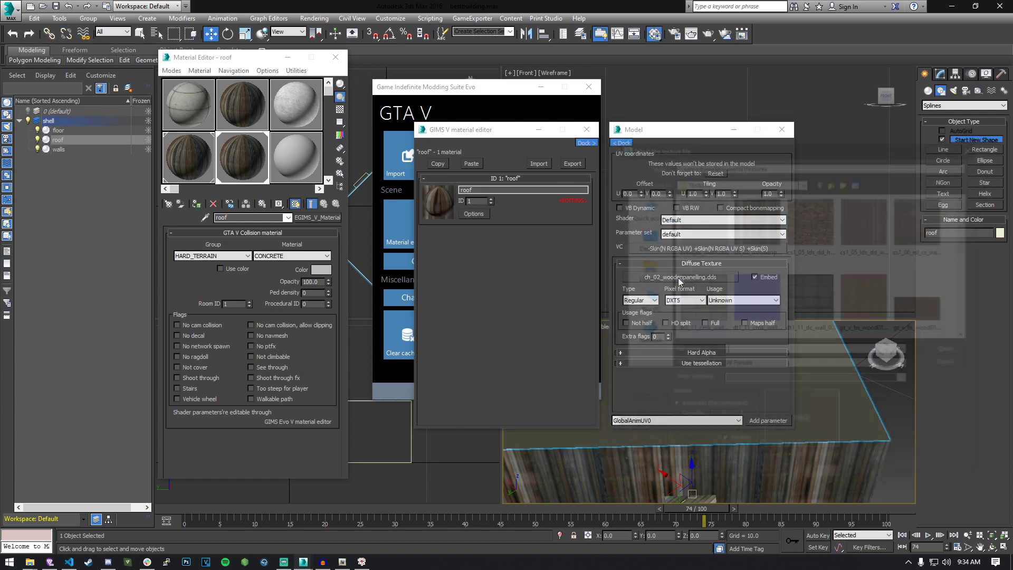
double_click(702, 229)
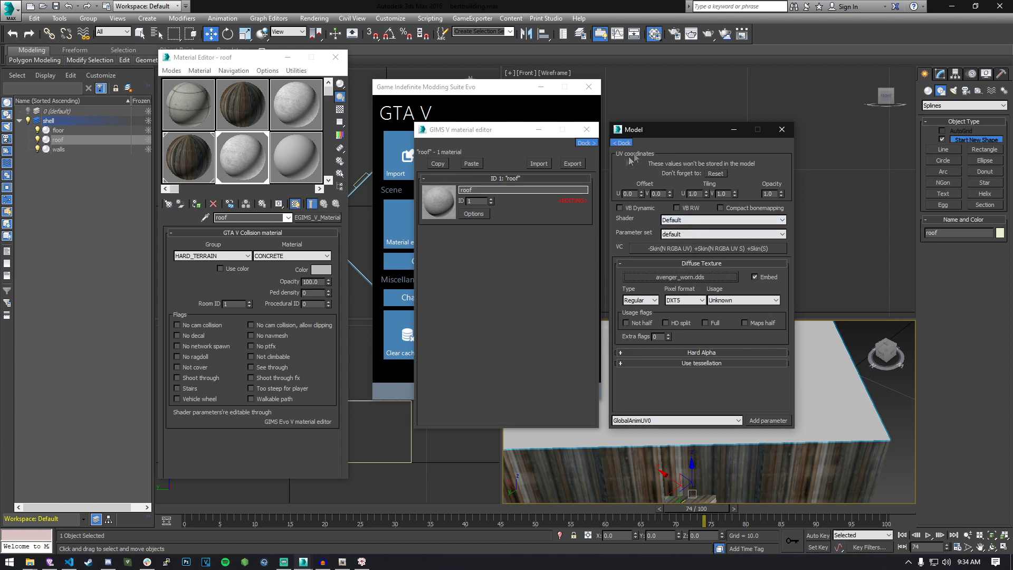
left_click(781, 129)
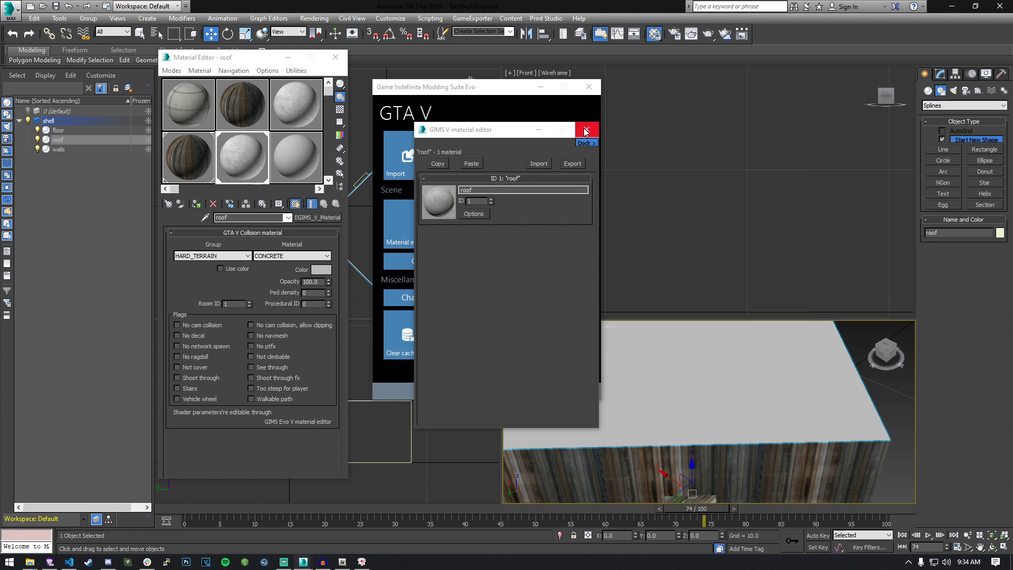
left_click(585, 130)
Add a UVW Map modifier to the roof object and set its mapping to Box
middle_click_drag(757, 371, 737, 387)
left_click(940, 73)
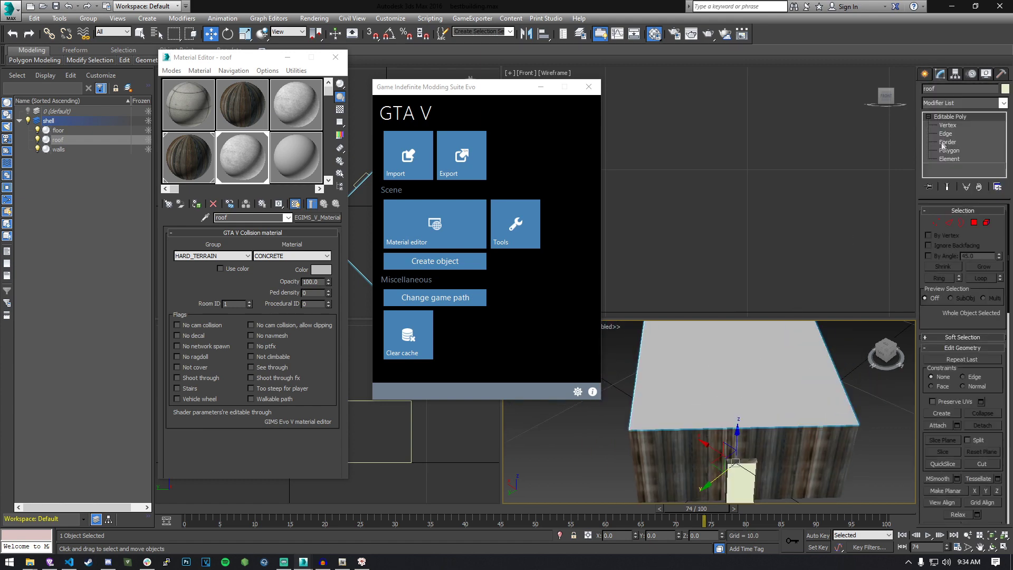
left_click(1003, 103)
scroll(1008, 142, "down", 15)
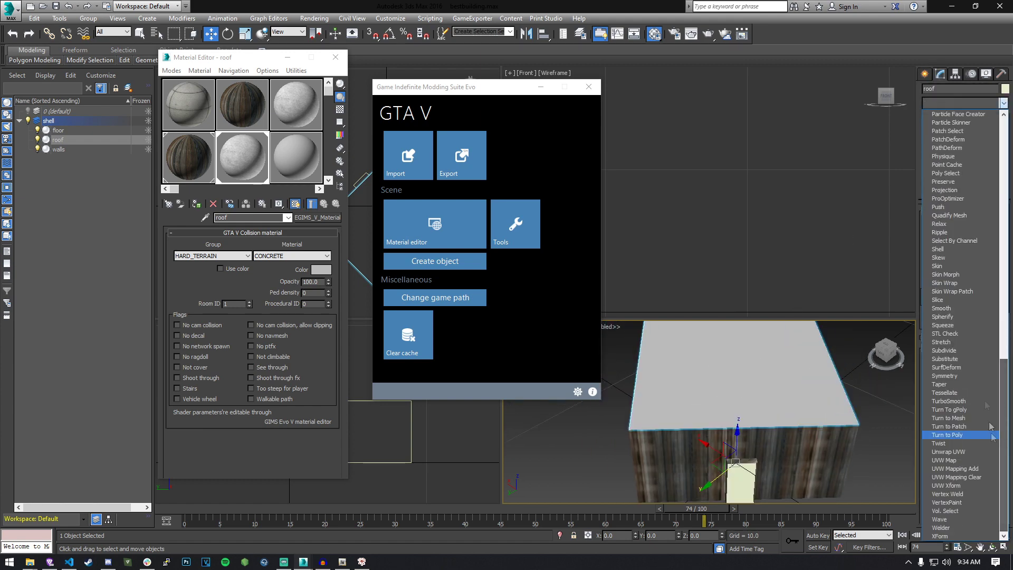
left_click(955, 460)
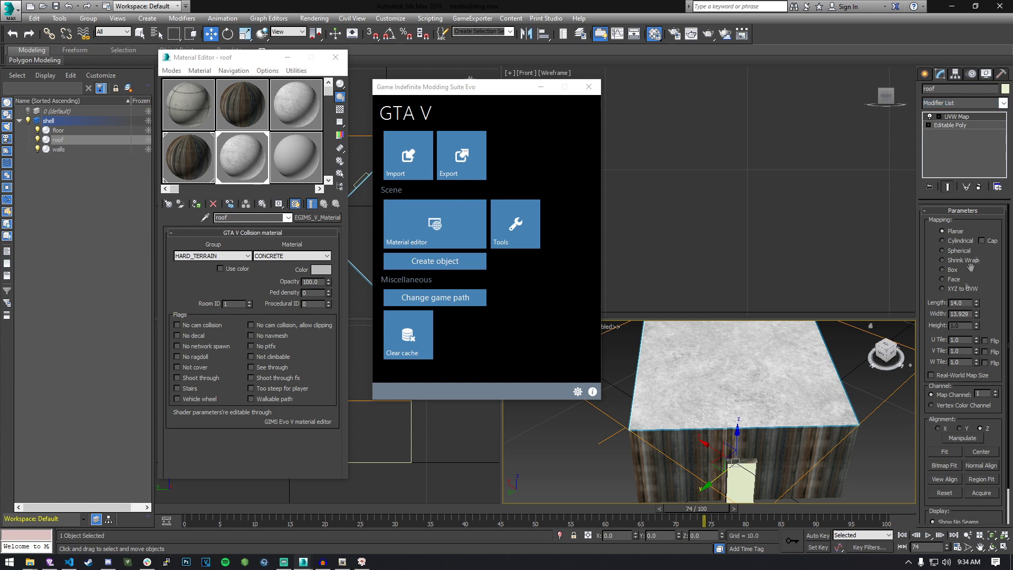
left_click(954, 270)
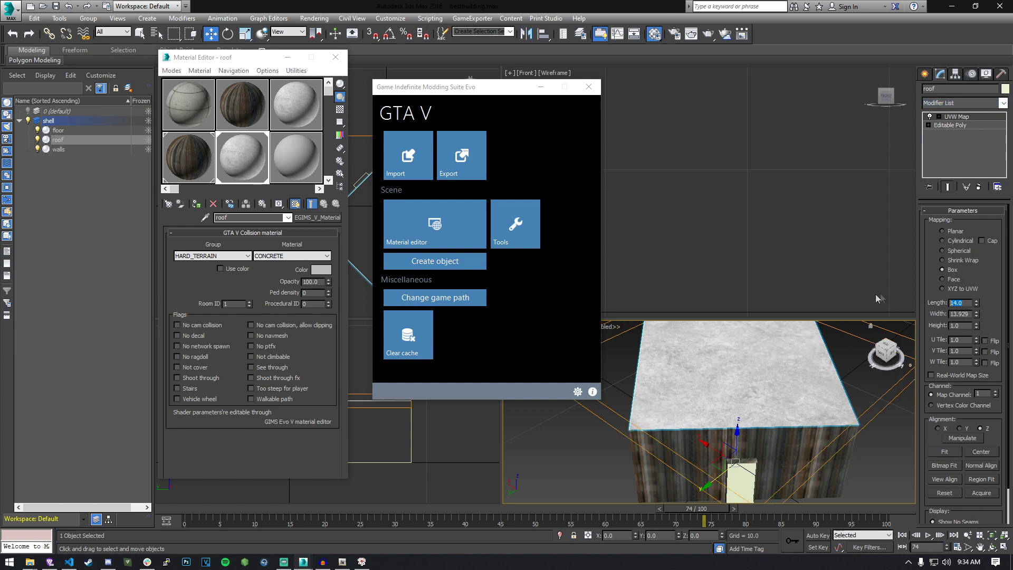
Set the length and width of the roof's UVW Map box to 2.5 and deselect the roof
type("2.5")
key("Tab")
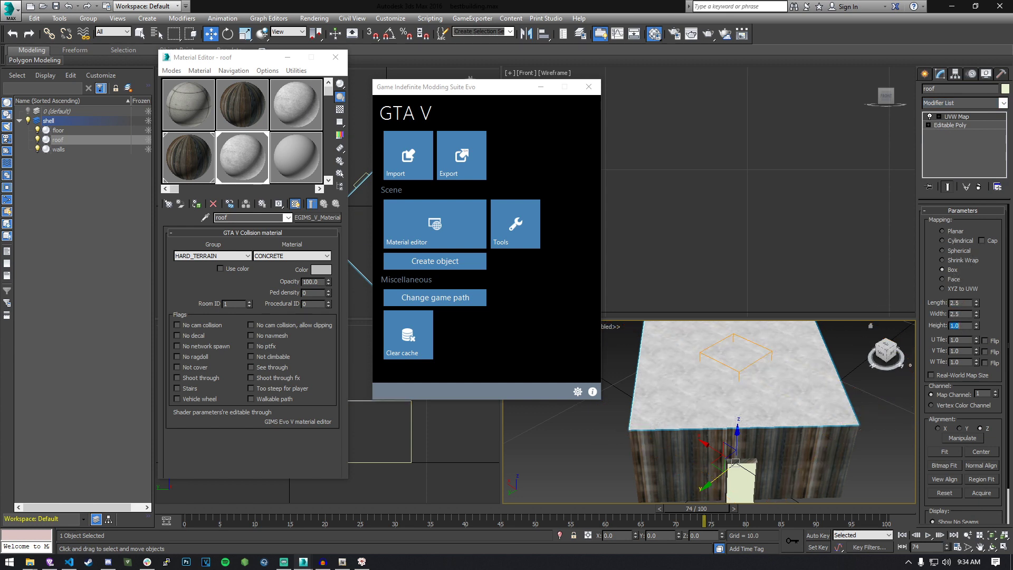
key("Return")
left_click(889, 422)
key("z")
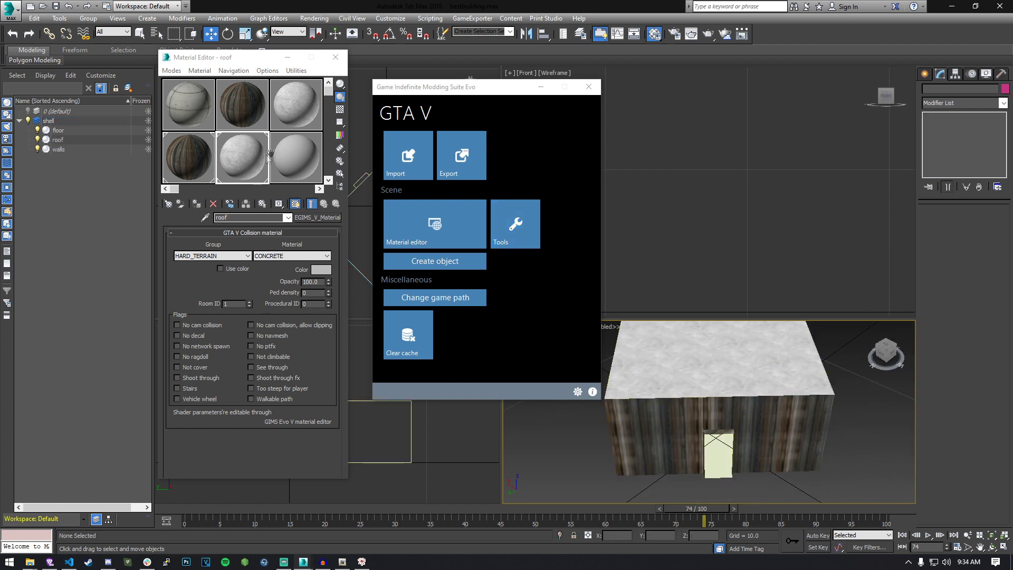
Name an unused material slot floor and change its type to EGIMS_V_Material
left_click(285, 155)
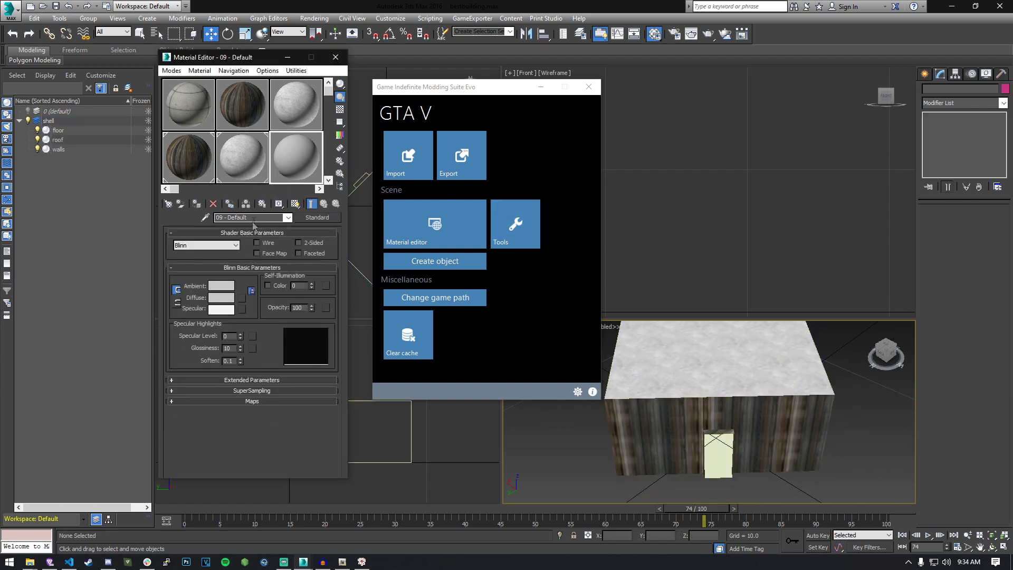
type("floor")
left_click(326, 218)
double_click(417, 233)
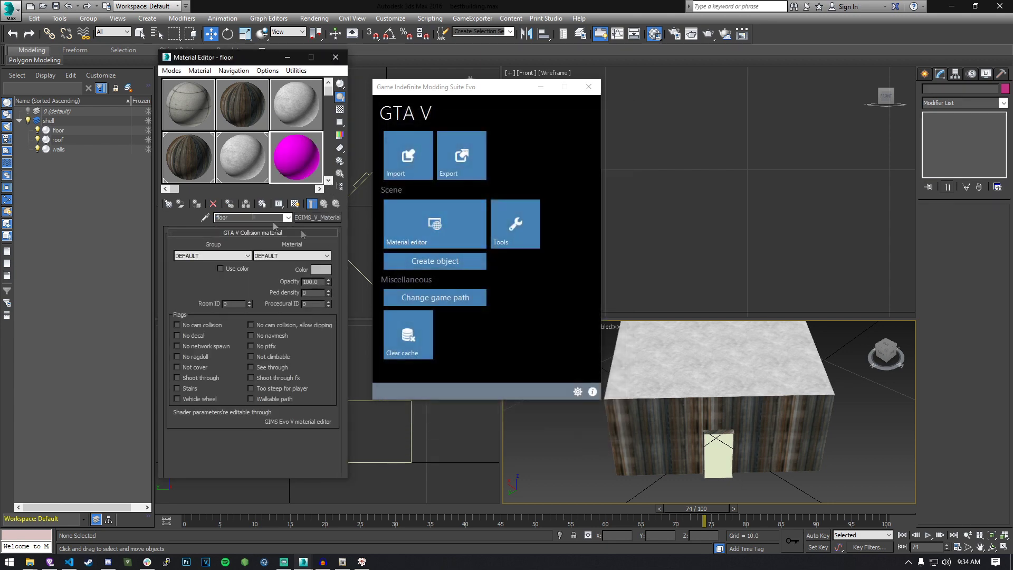
Set the floor material's collision group to HARD_TERRAIN, its material to CONCRETE and its room ID to 1
left_click(213, 257)
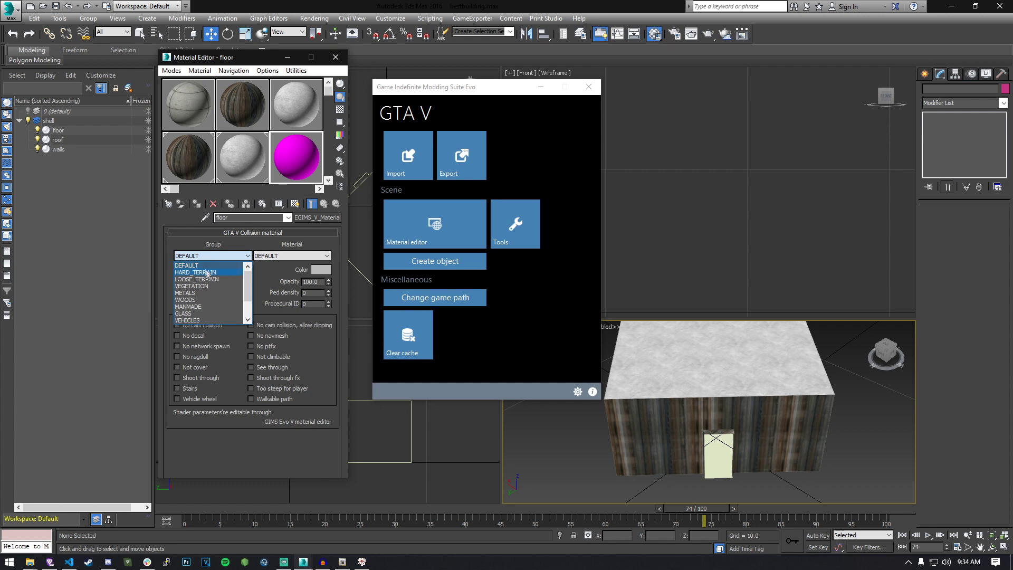
left_click(207, 273)
left_click(288, 256)
left_click(272, 272)
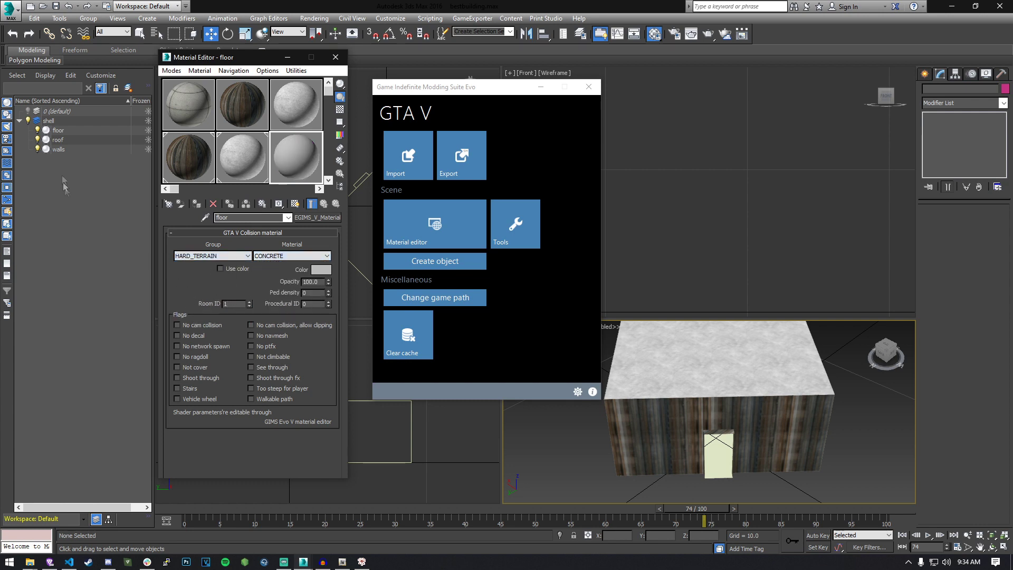
Assign the floor material to the floor object and show it shaded in the viewport
left_click(58, 131)
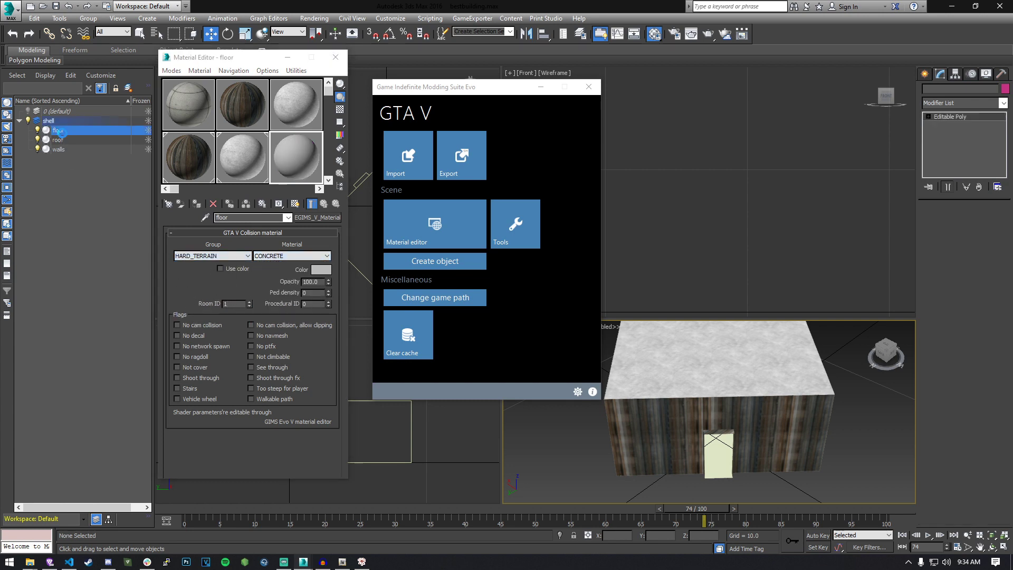
left_click(295, 205)
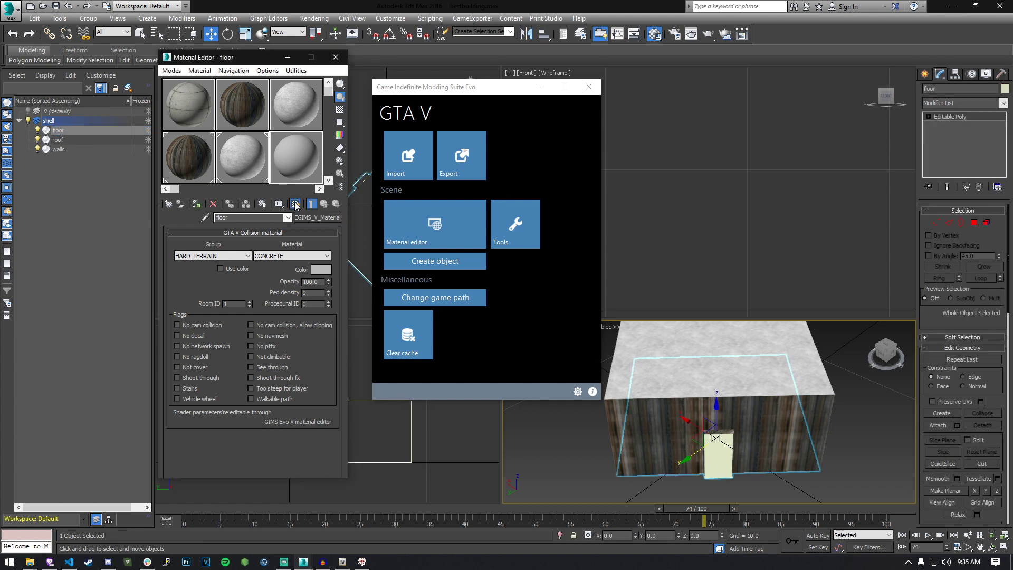
left_click(197, 204)
Open the floor's GIMS V model settings and load dt1_11_cmk_wall_04.dds as its diffuse texture
left_click(458, 221)
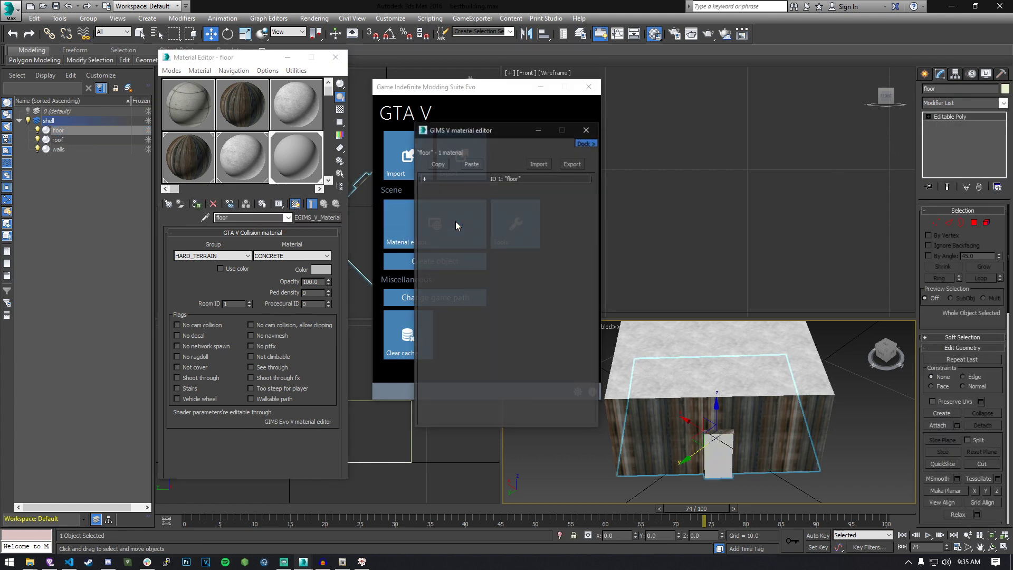
left_click(467, 216)
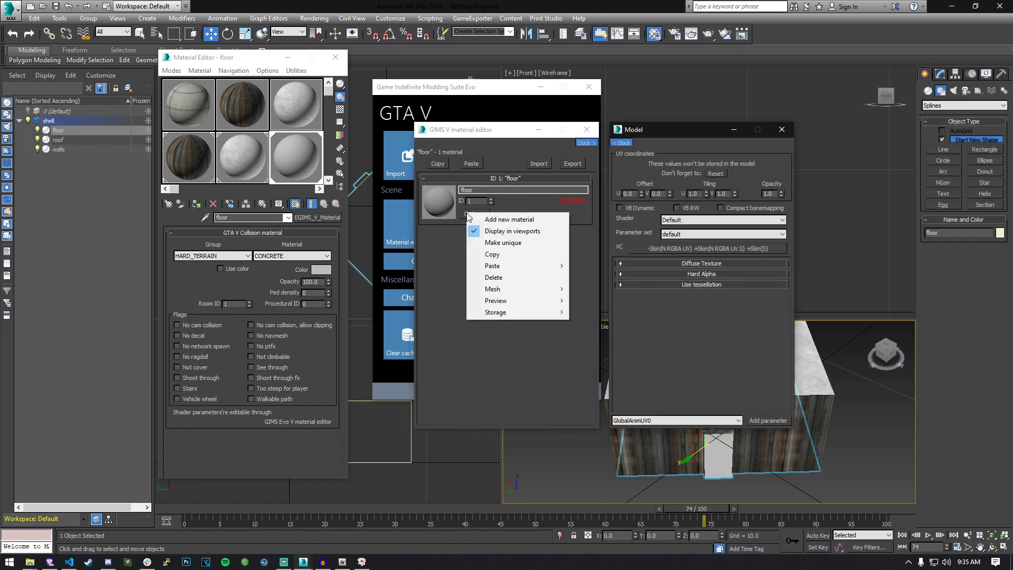
left_click(587, 223)
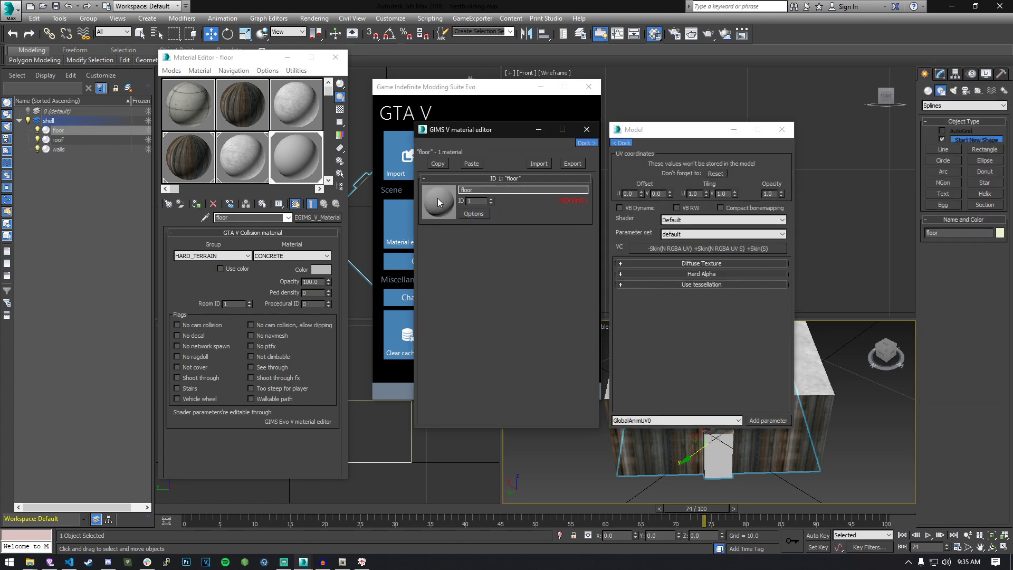
left_click(621, 263)
left_click(688, 279)
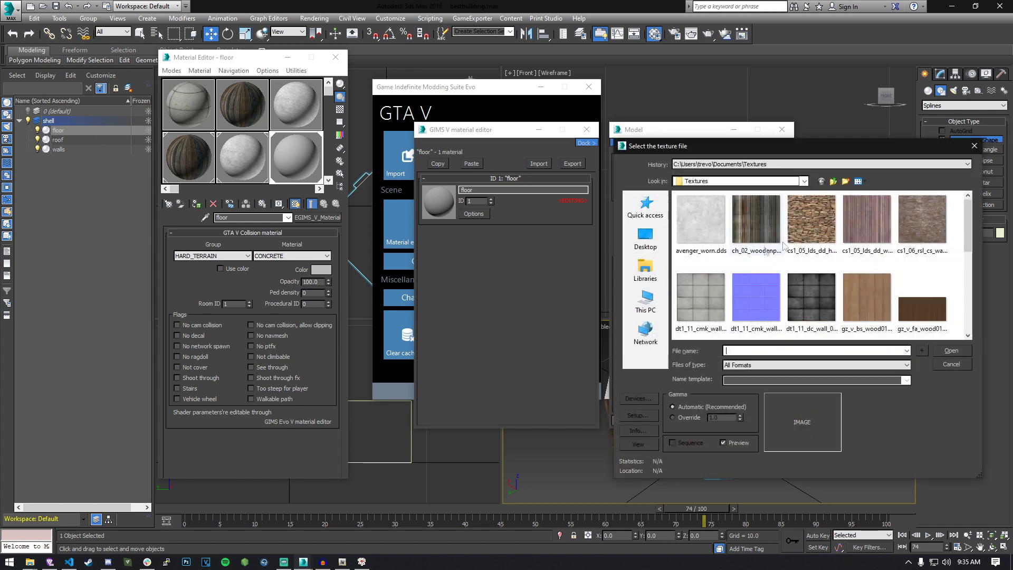
left_click(960, 376)
left_click(754, 277)
left_click(721, 279)
left_click(700, 298)
left_click(941, 352)
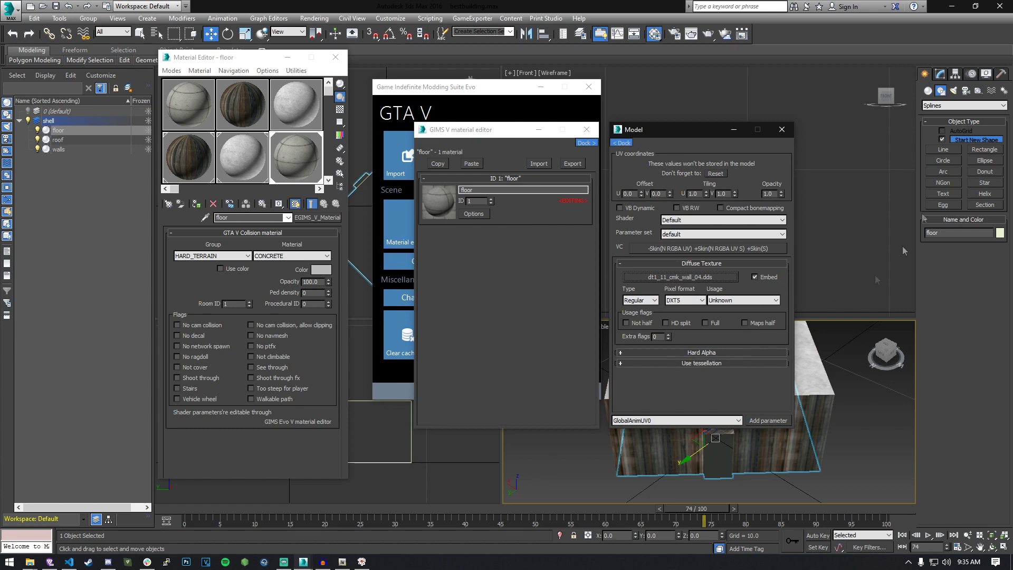
Minimize the GIMS windows and add a UVW Map modifier to the floor object
left_click(941, 75)
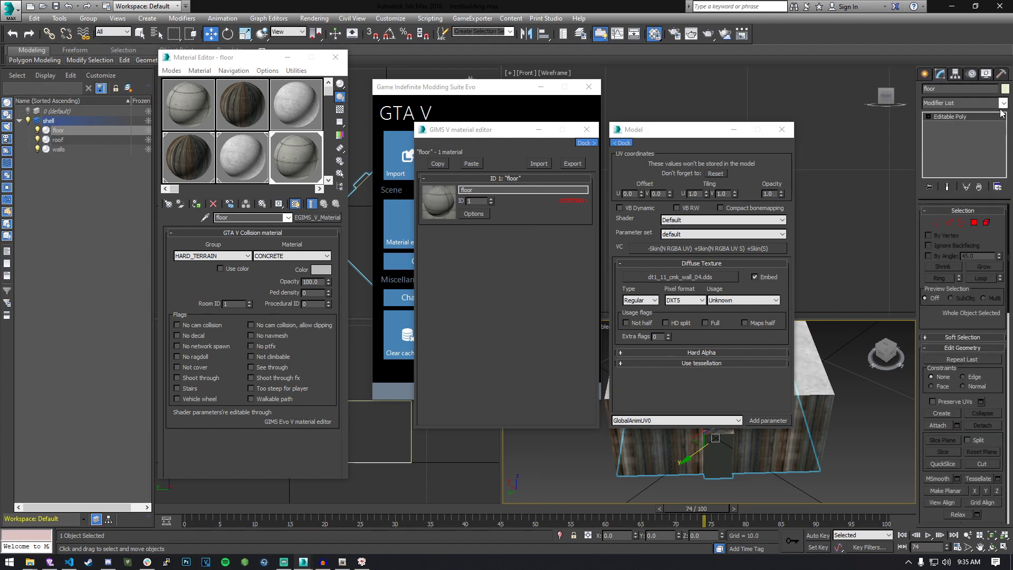
left_click(733, 130)
left_click(541, 86)
left_click(1002, 103)
scroll(949, 454, "down", 15)
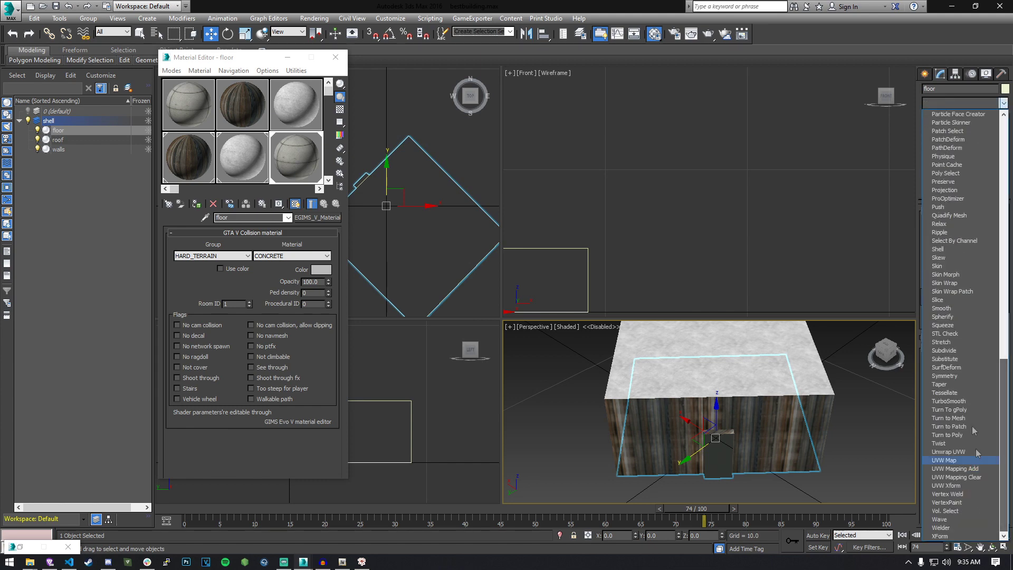
left_click(950, 459)
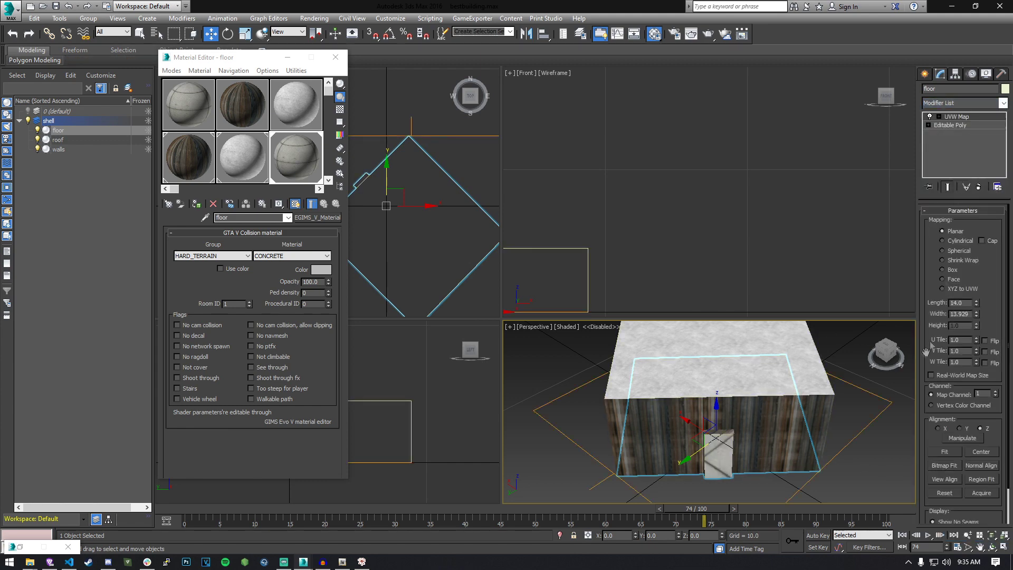
Set the floor's UVW mapping to Box with length, width and height 2.5, then close the Material Editor
left_click(951, 270)
type("2.5")
key("Tab")
type("2.5")
key("Tab")
type("2.")
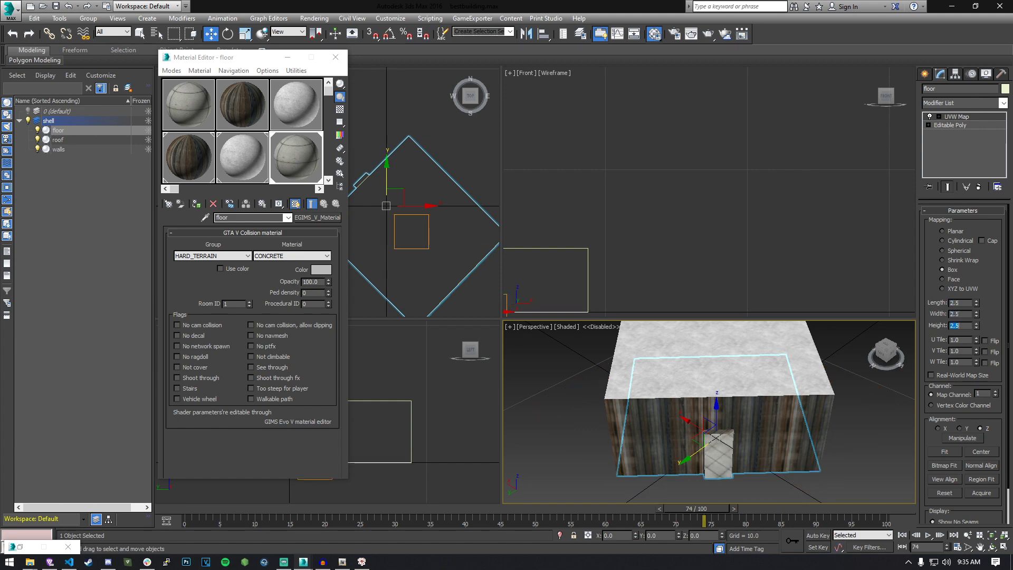
left_click(856, 484)
middle_click_drag(855, 484, 714, 433, "alt")
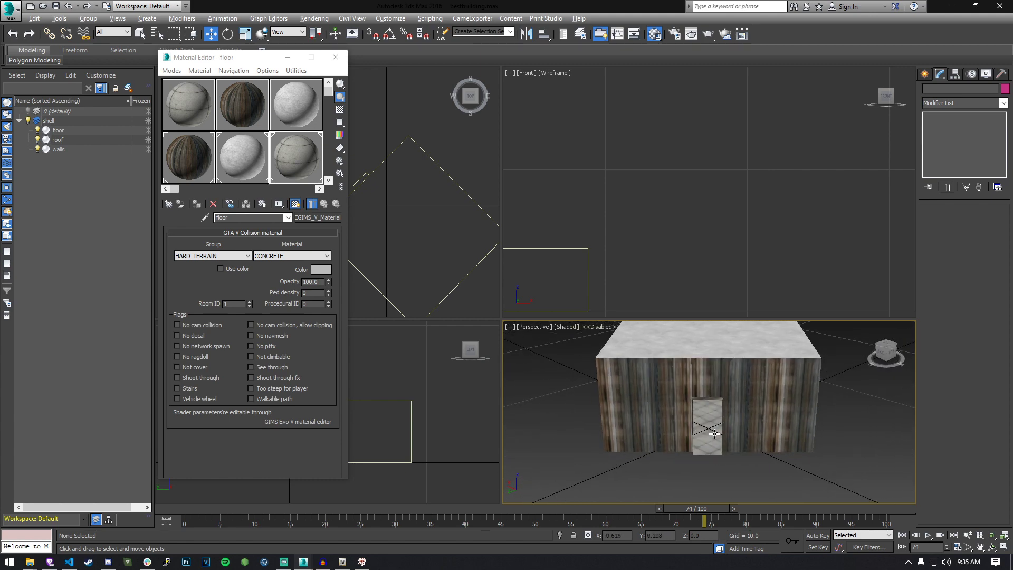
left_click(335, 57)
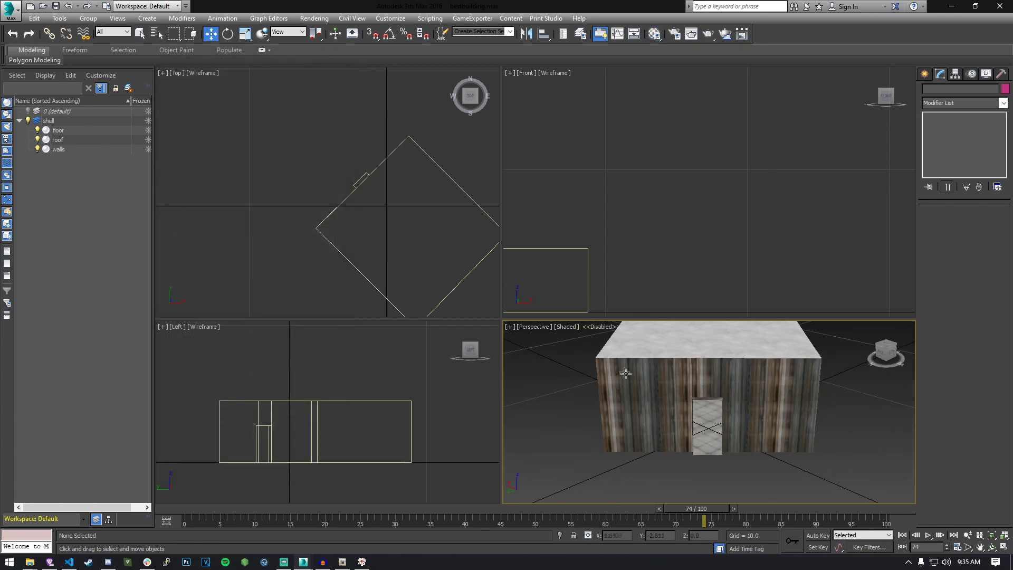
mouse_move(668, 410)
middle_mouse_down()
mouse_move(664, 430)
mouse_move(701, 410)
mouse_move(679, 410)
middle_mouse_up()
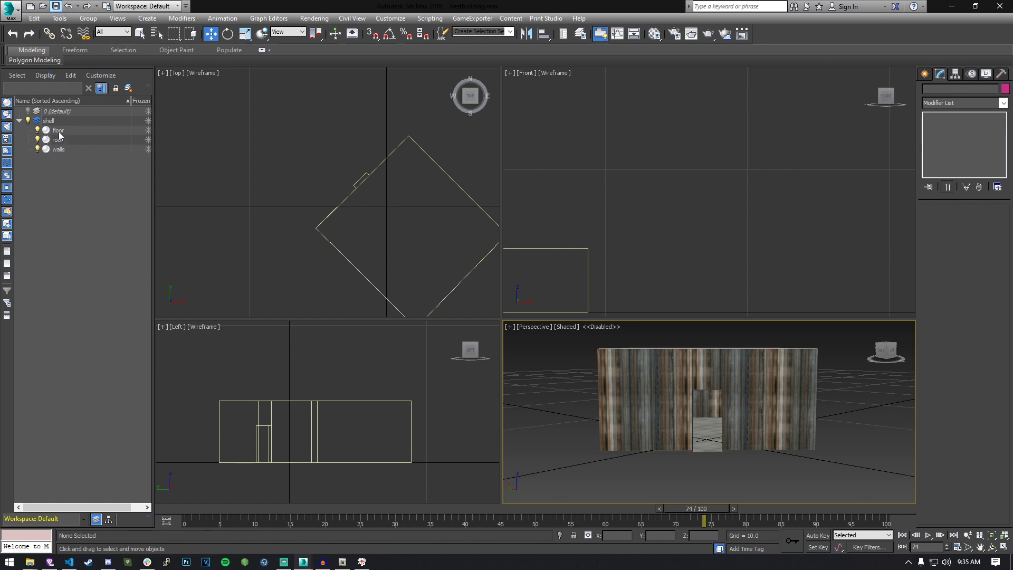
Clone the floor, roof and walls objects together as copies
left_click_drag(59, 132, 69, 149)
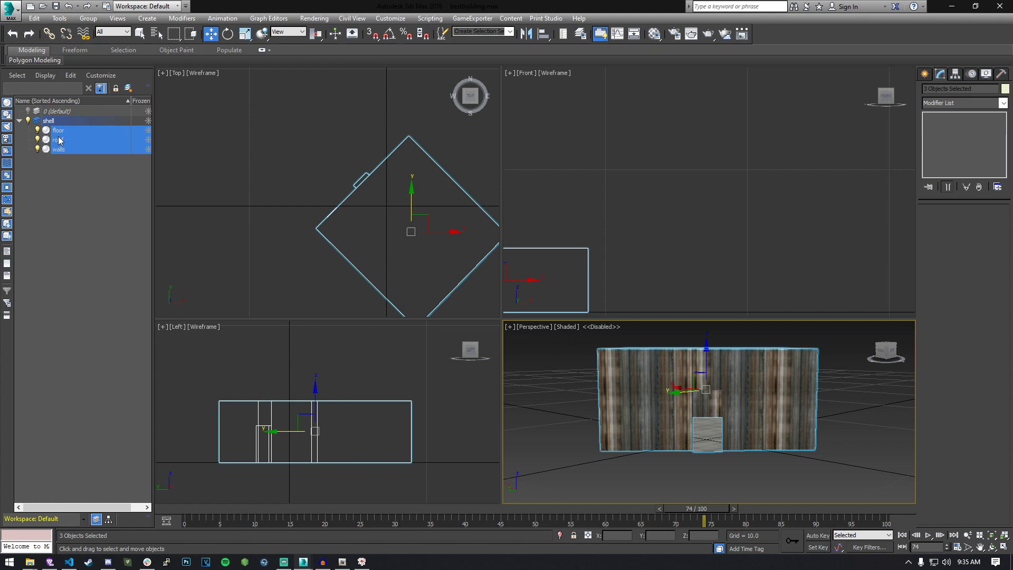
right_click(105, 129)
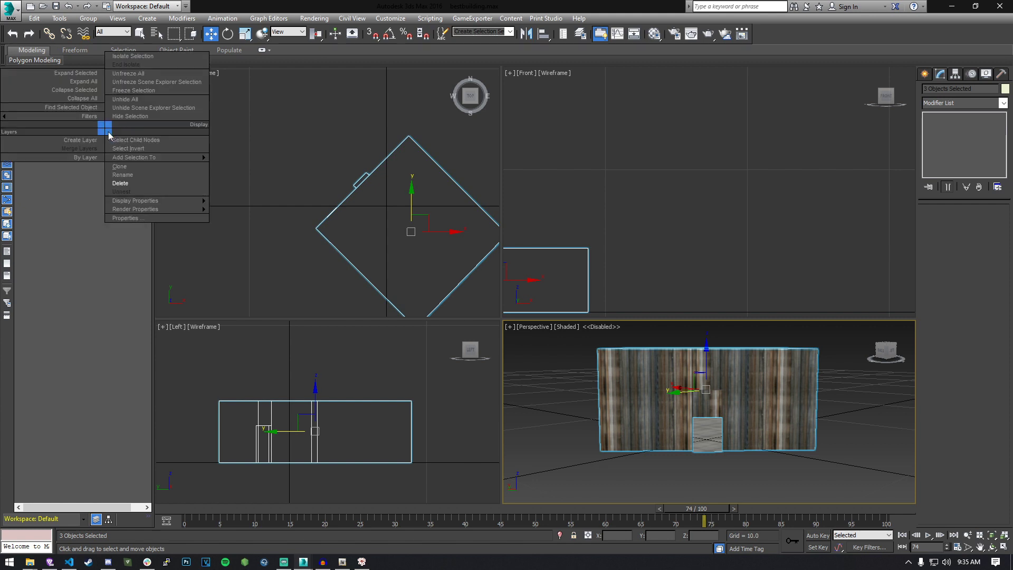
left_click(120, 166)
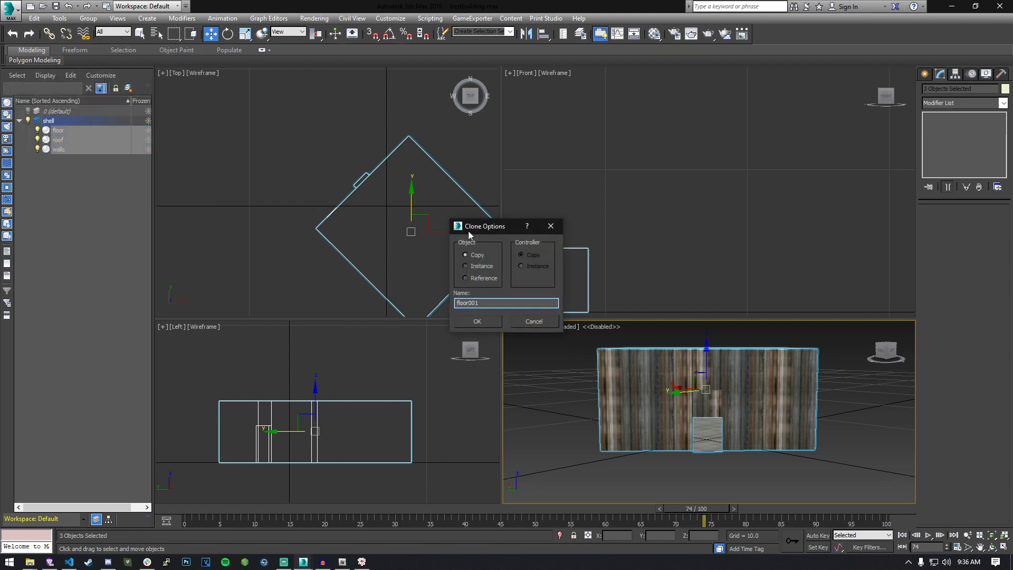
left_click_drag(467, 230, 541, 190)
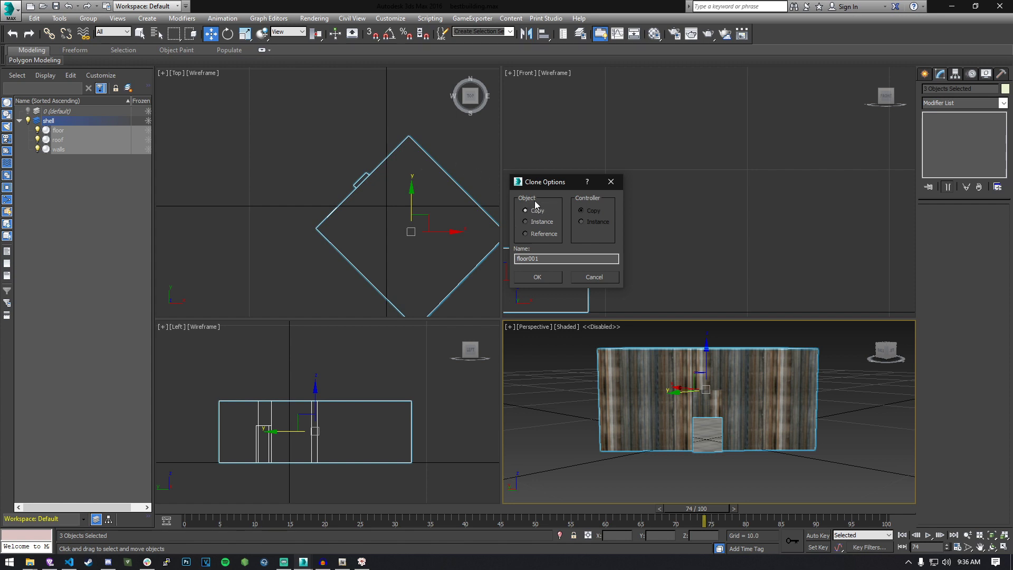
left_click(539, 277)
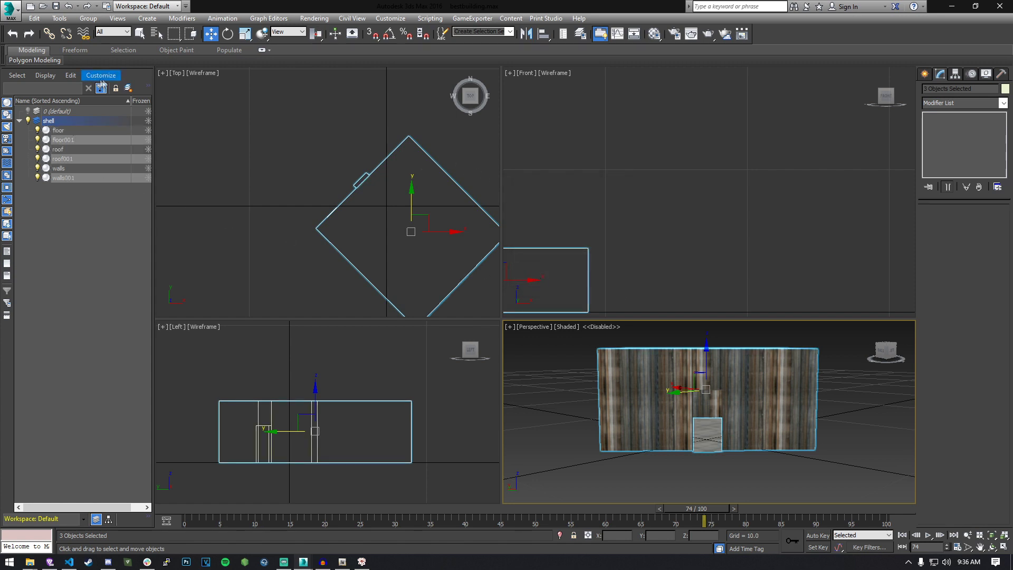
Create a layer named collision containing the cloned floor, roof and walls
left_click(128, 88)
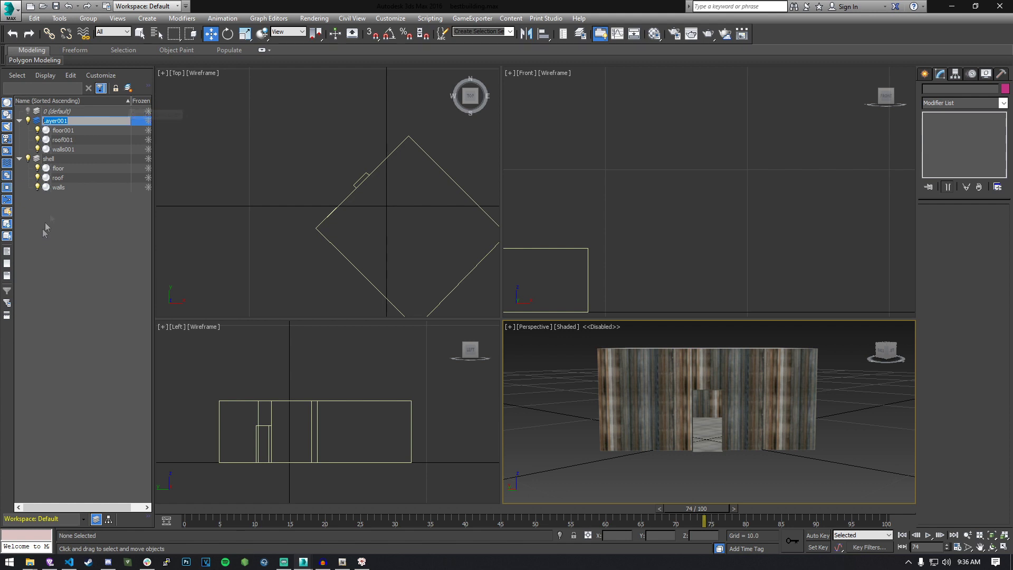
type("collision")
key("Return")
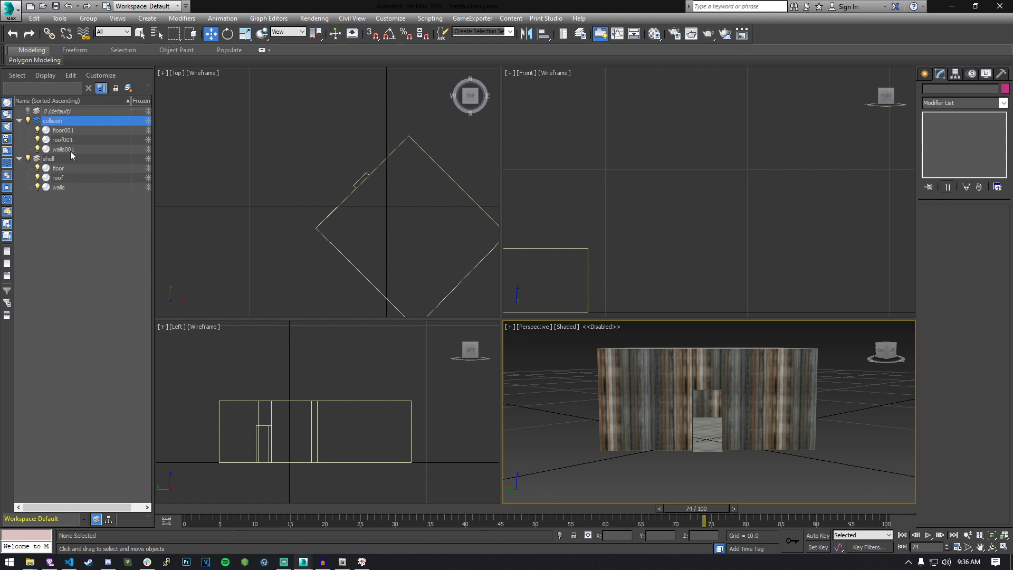
Hide the shell layer and collapse the UVW Map modifier of walls001 into its Editable Poly
left_click(70, 149)
left_click(28, 159)
left_click(118, 149)
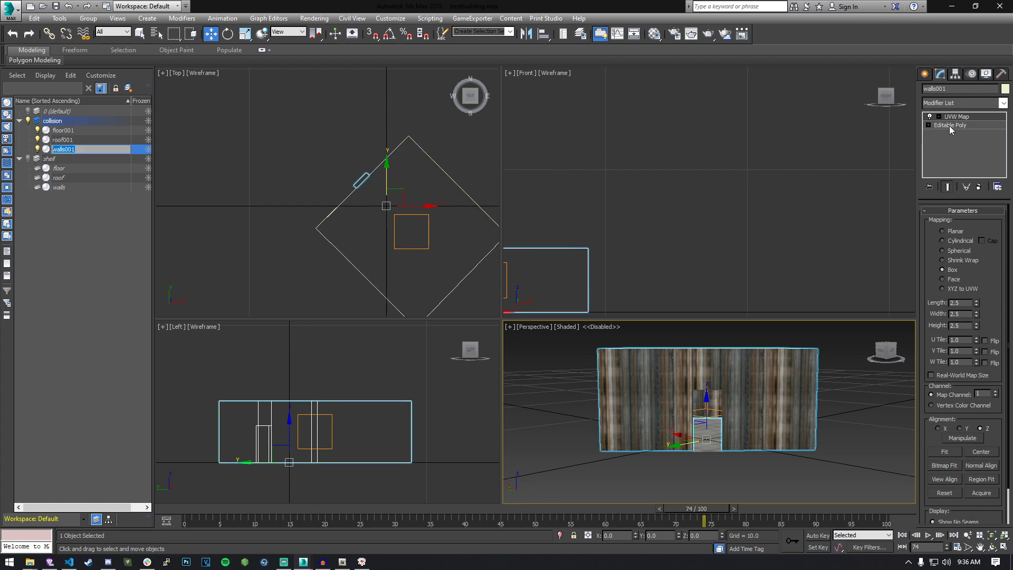
right_click(956, 118)
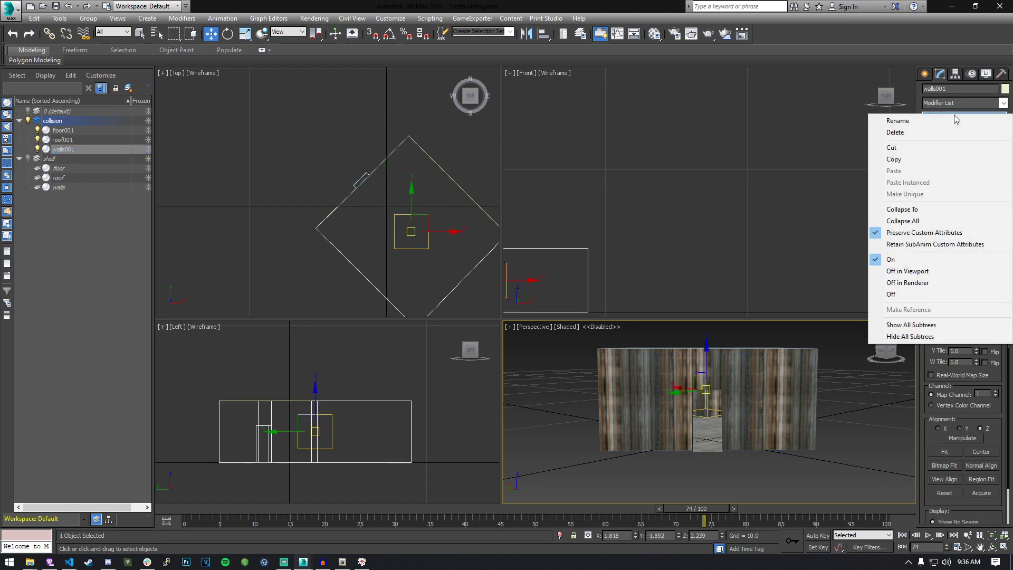
left_click(933, 208)
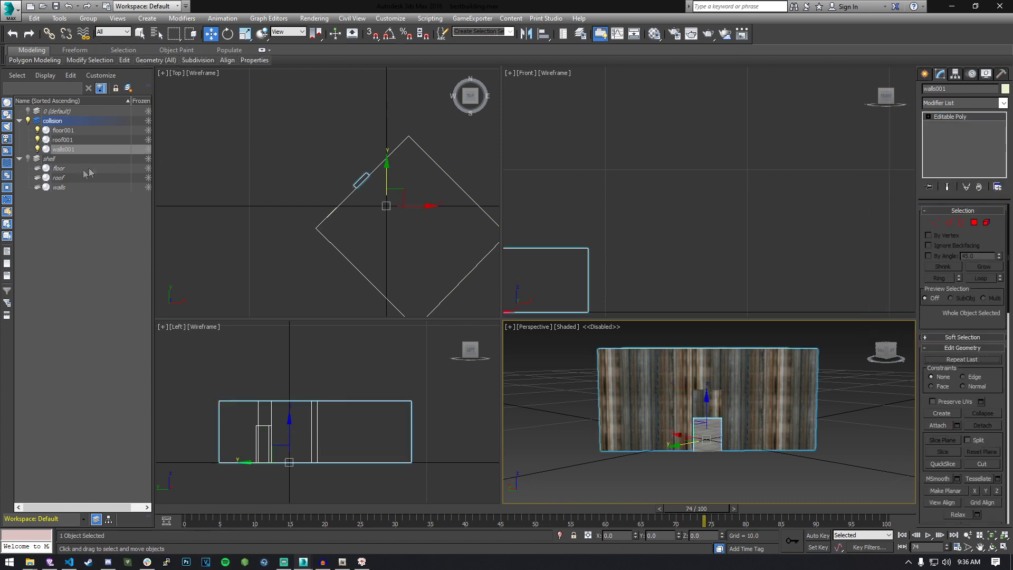
Collapse the UVW Map modifiers of the shell layer's floor, roof and walls objects into their Editable Poly bases
left_click(63, 168)
right_click(955, 117)
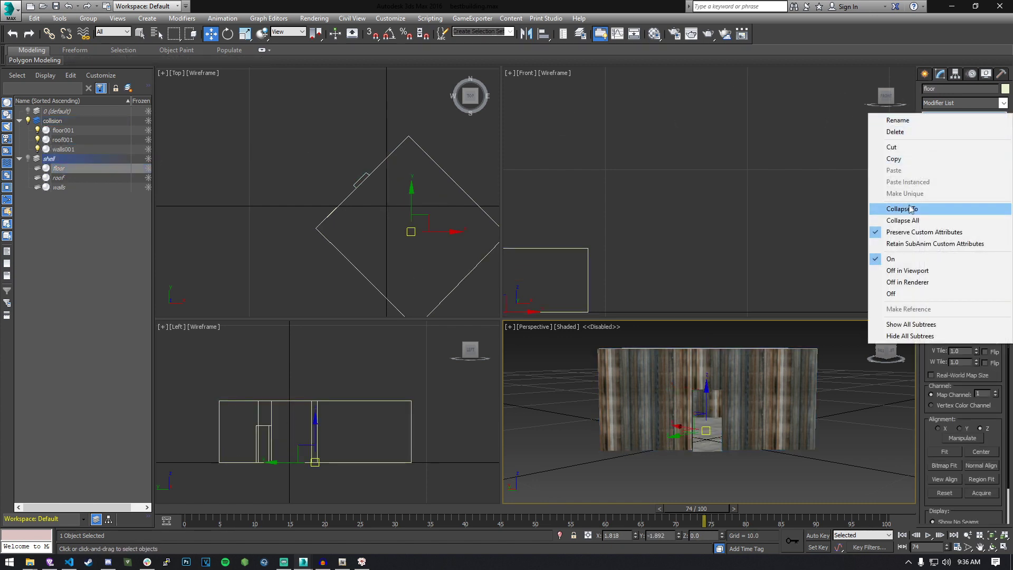
left_click(927, 132)
left_click(59, 178)
left_click(68, 188)
left_click(65, 180)
right_click(949, 117)
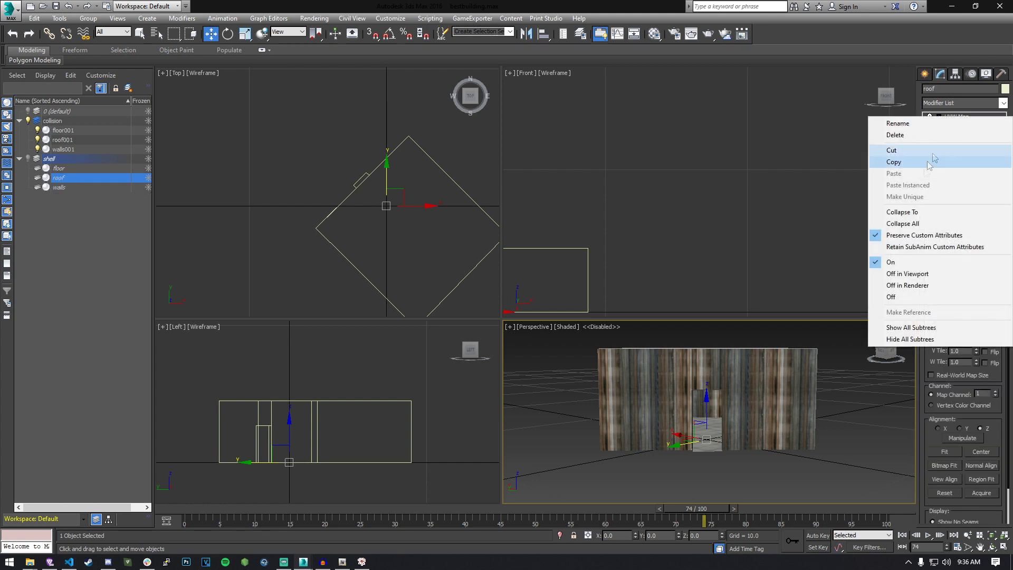
left_click(921, 207)
left_click(69, 187)
right_click(954, 122)
left_click(920, 207)
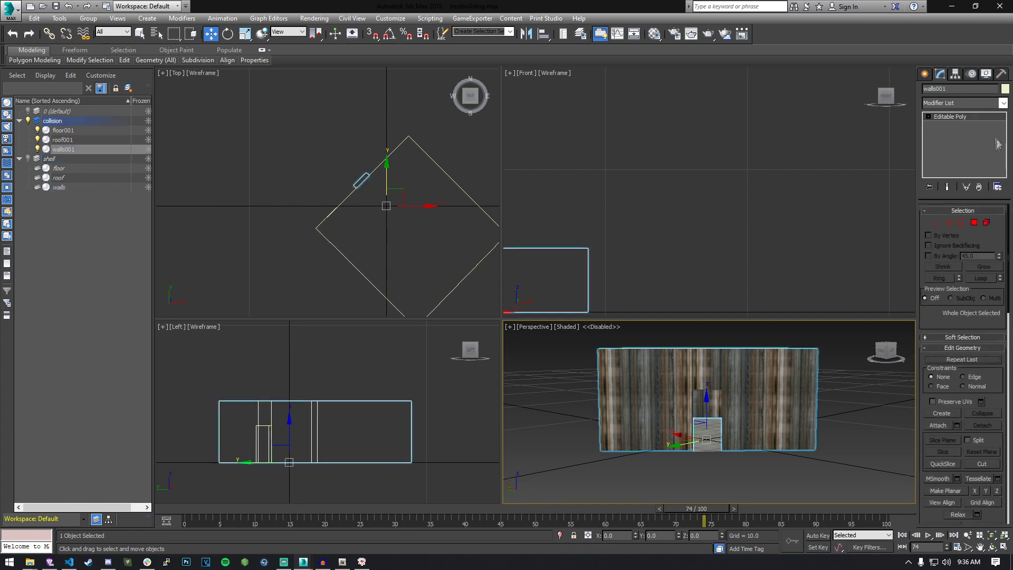
Collapse the UVW Map modifiers of roof001 and floor001, then check the modifier stacks of the collision objects
left_click(75, 139)
right_click(931, 128)
left_click(921, 207)
left_click(57, 131)
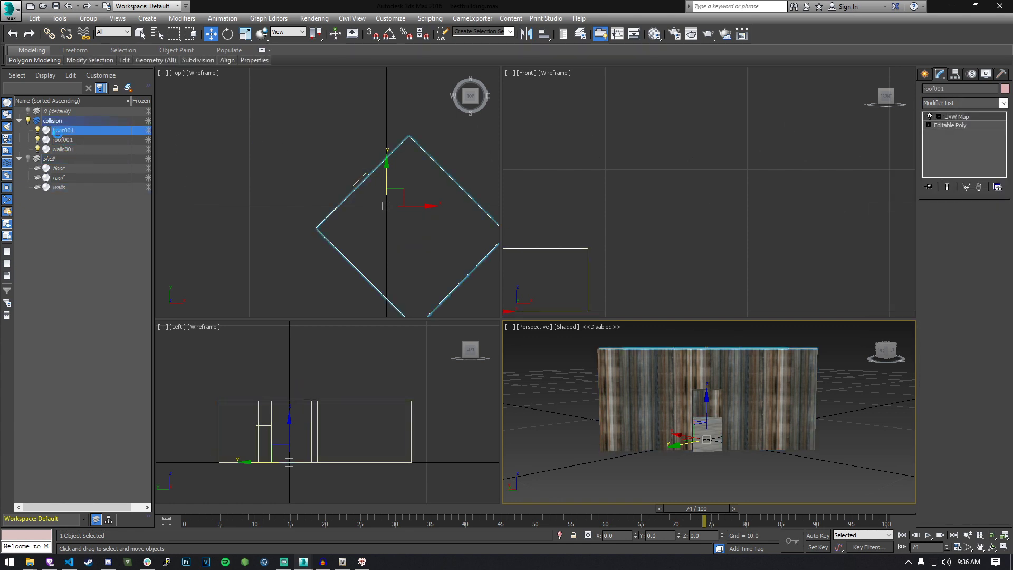
right_click(952, 117)
left_click(921, 208)
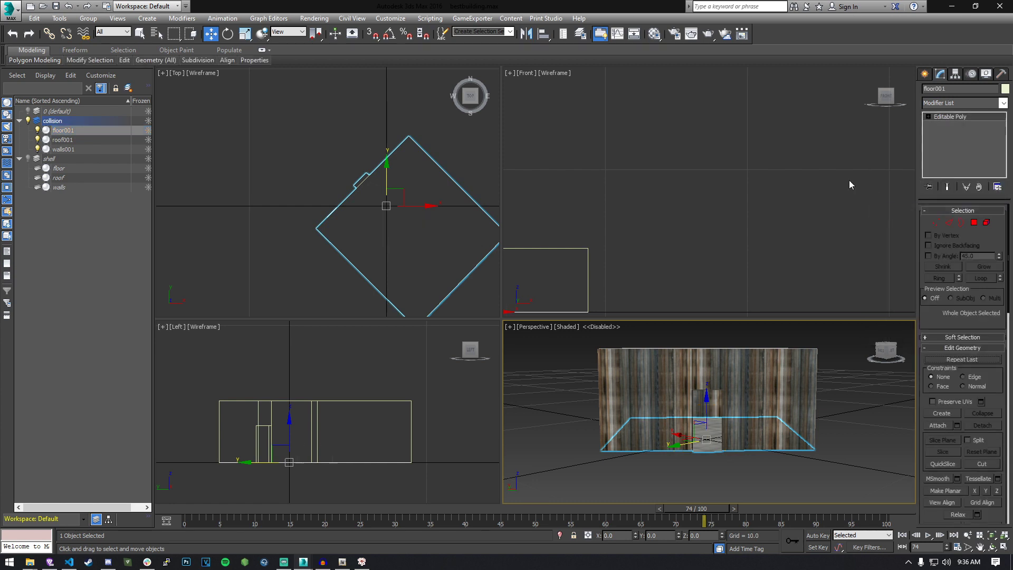
left_click(69, 151)
left_click(65, 131)
left_click(66, 140)
left_click(67, 131)
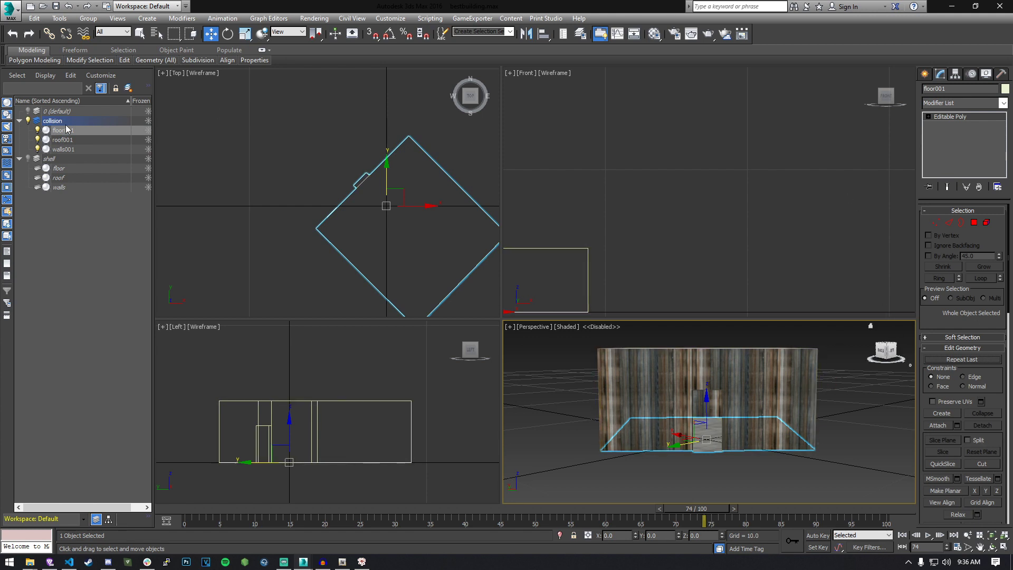
Attach the roof001 and walls001 objects to floor001, matching material IDs to material and condensing materials and IDs
left_click(955, 426)
left_click(390, 202)
left_click(396, 193, "ctrl")
left_click(520, 413)
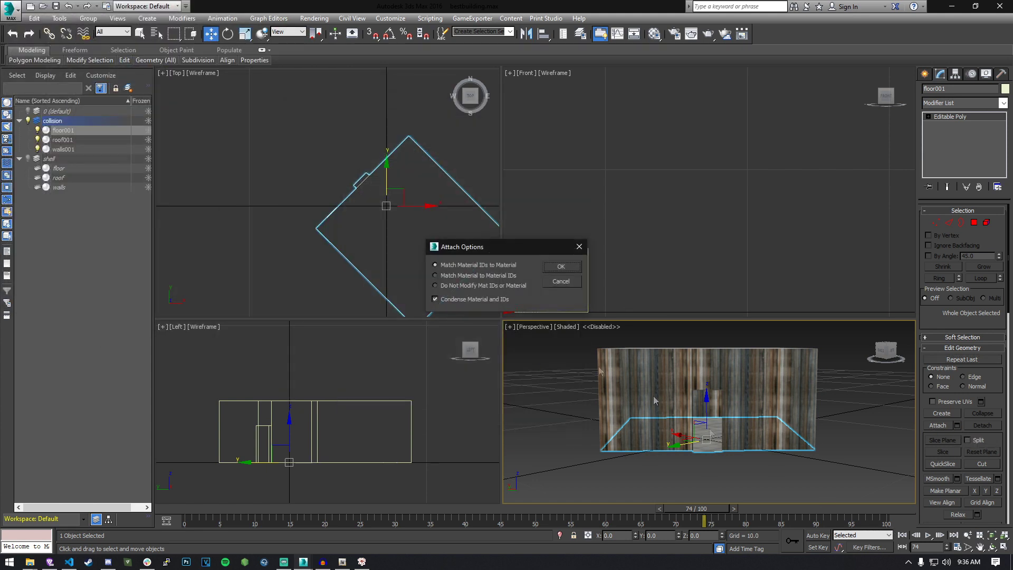
left_click(561, 267)
left_click(807, 479)
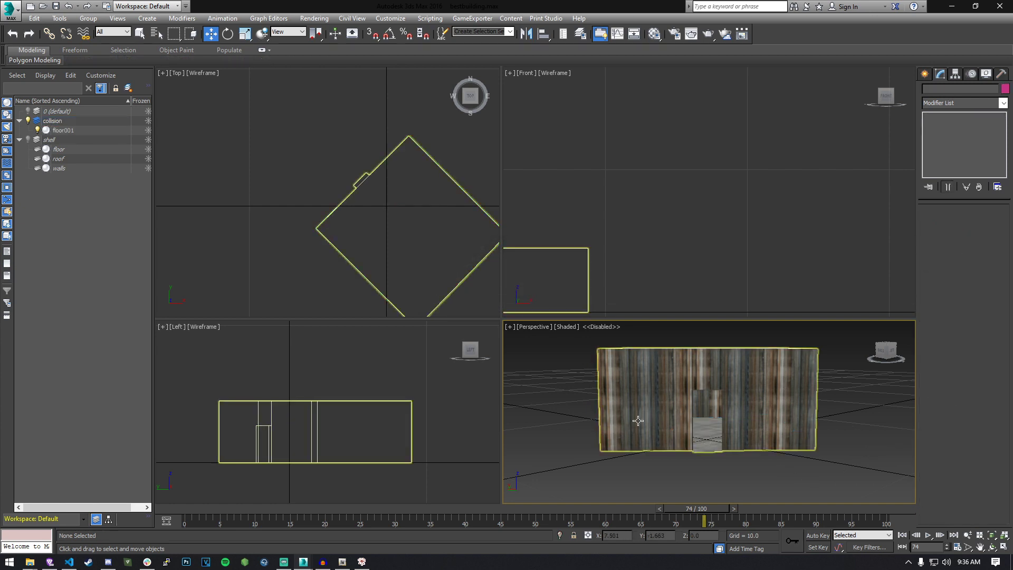
Rename the combined floor001 object in the collision layer as best_building_c
left_click(65, 130)
right_click(105, 130)
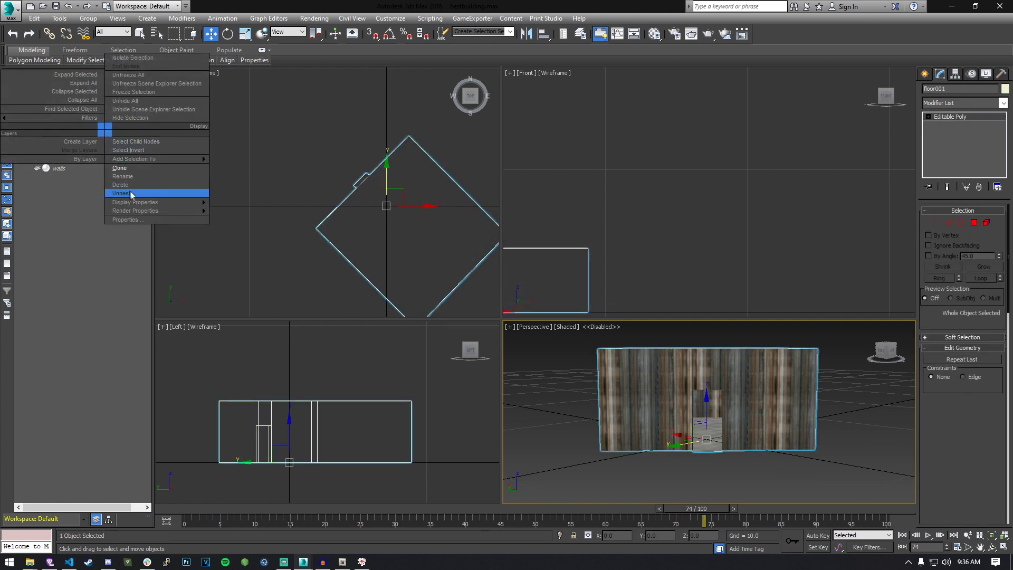
key("b")
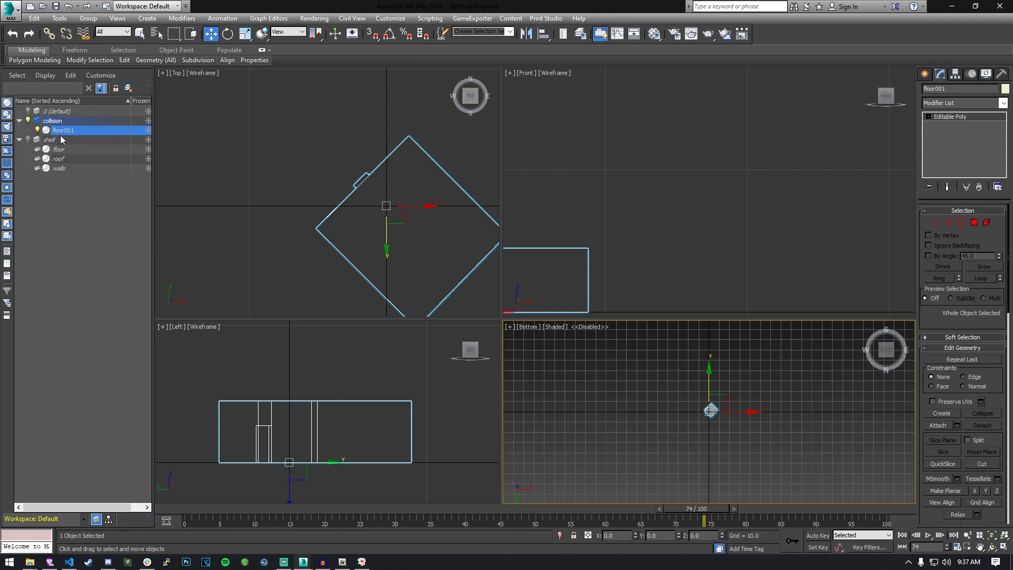
right_click(103, 129)
left_click(136, 176)
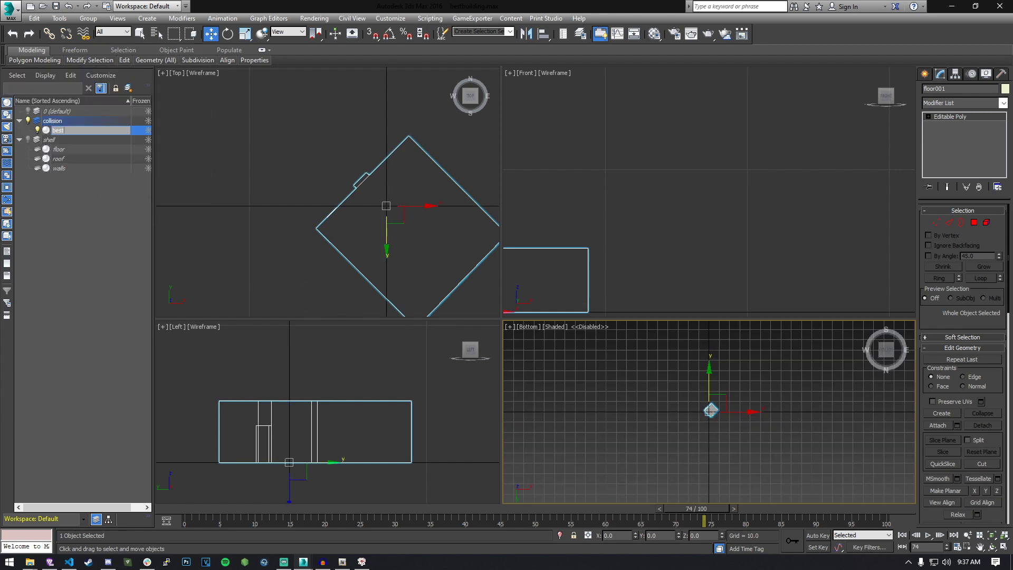
type("best_building_c")
key("Return")
Turn the Bottom view back into a perspective view that shows the whole building from above
left_click(633, 457)
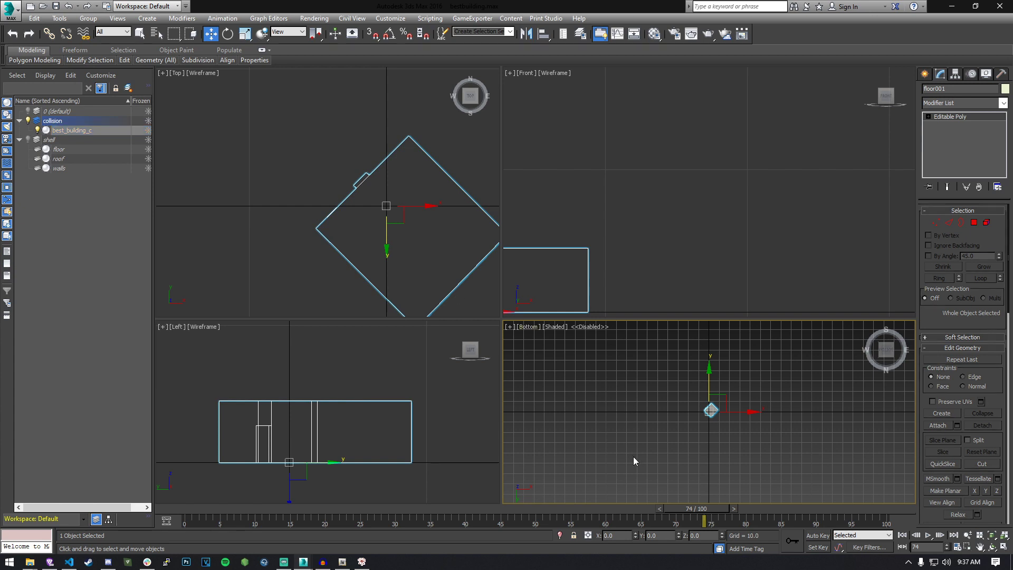
scroll(656, 451, "up", 5)
left_click(867, 330)
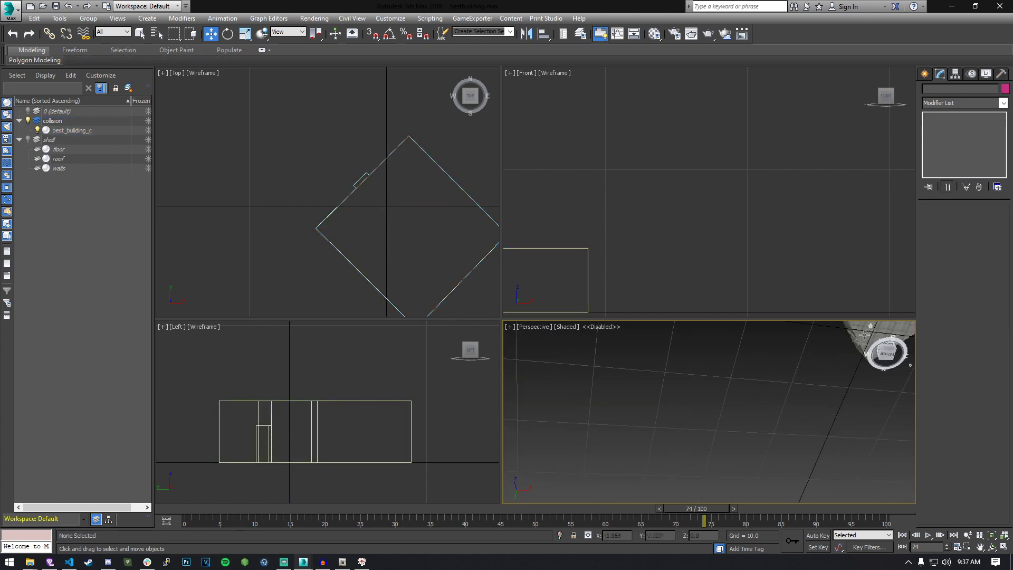
scroll(703, 427, "up", 5)
middle_click_drag(723, 397, 794, 424, "alt")
scroll(728, 411, "up", 3)
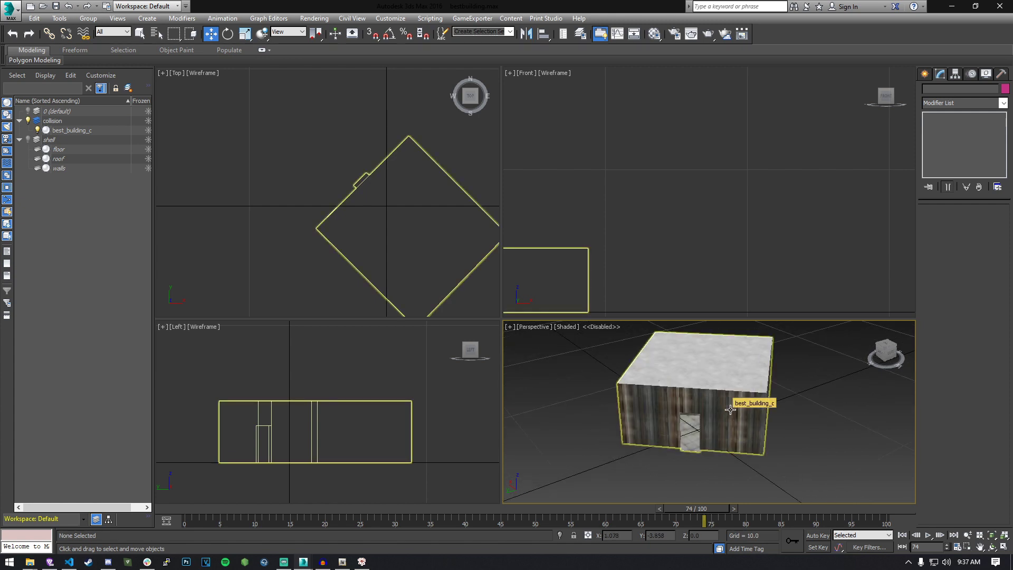
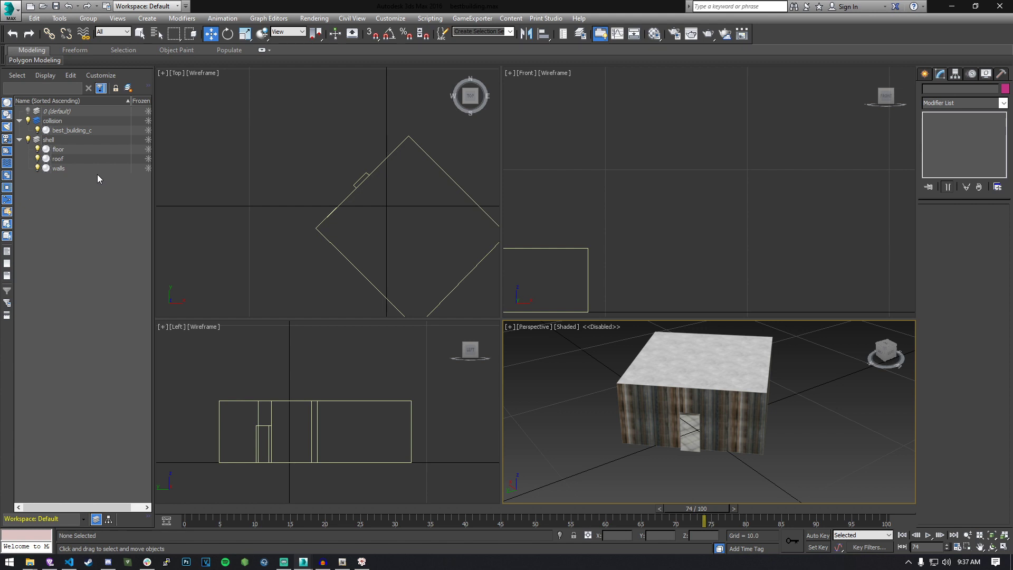
Switch to Game Indefinite Modding Suite Evo and create a GTA V Model object, placing it at the building
left_click(84, 168)
left_click(74, 149, "shift")
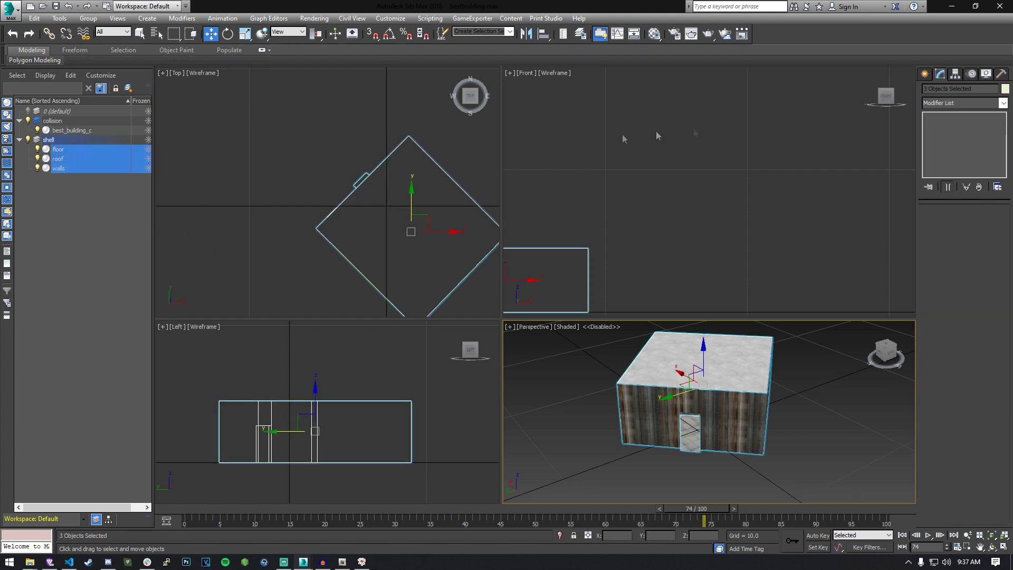
mouse_move(324, 561)
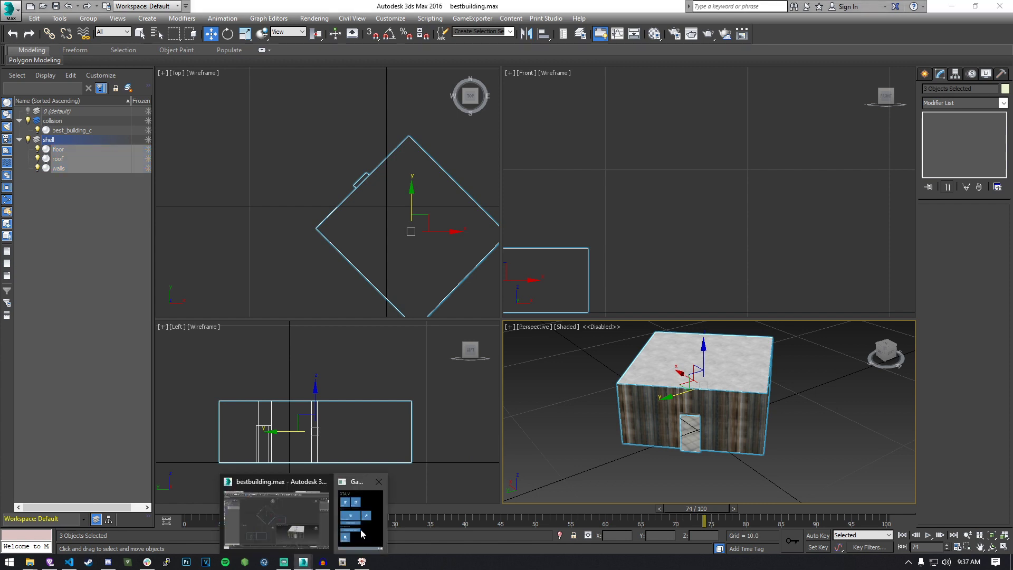
left_click(363, 523)
left_click_drag(424, 92, 331, 112)
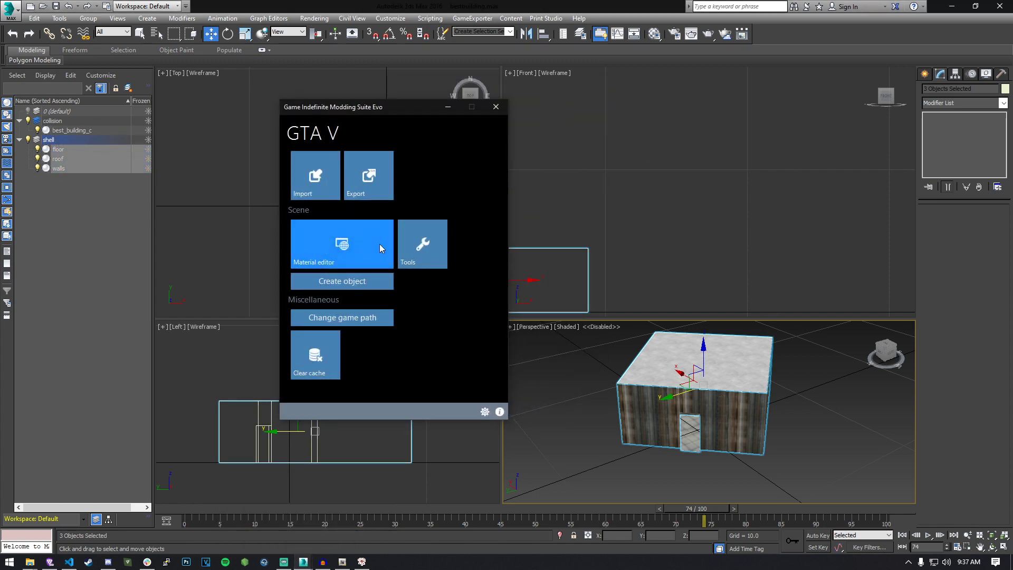
left_click(340, 285)
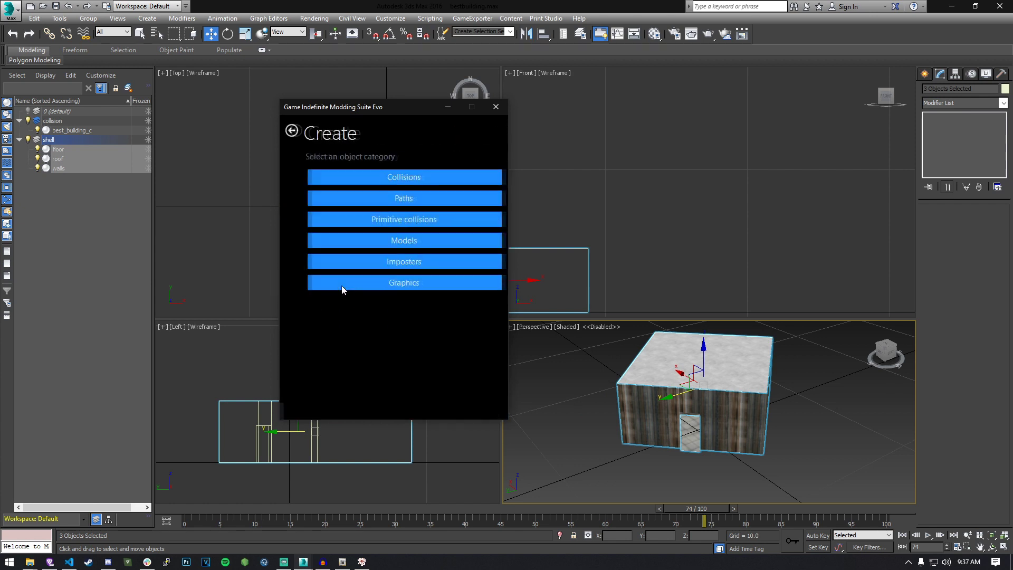
left_click(386, 240)
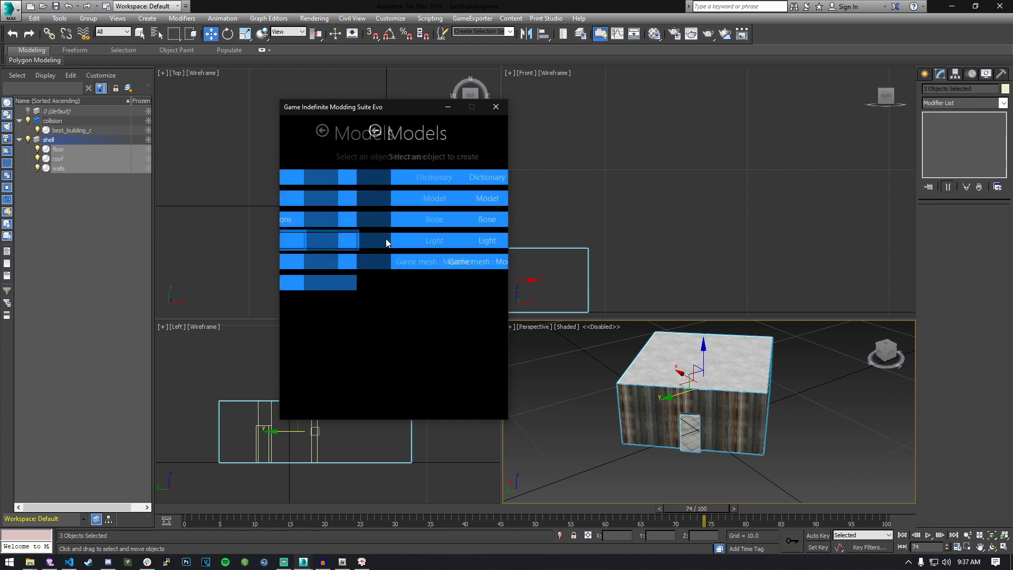
left_click(406, 199)
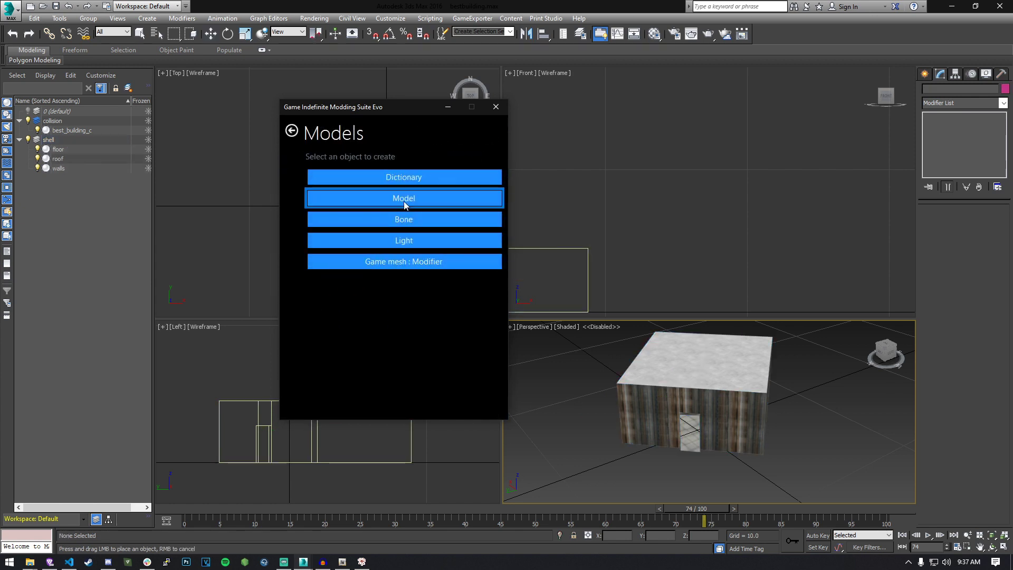
left_click(713, 373)
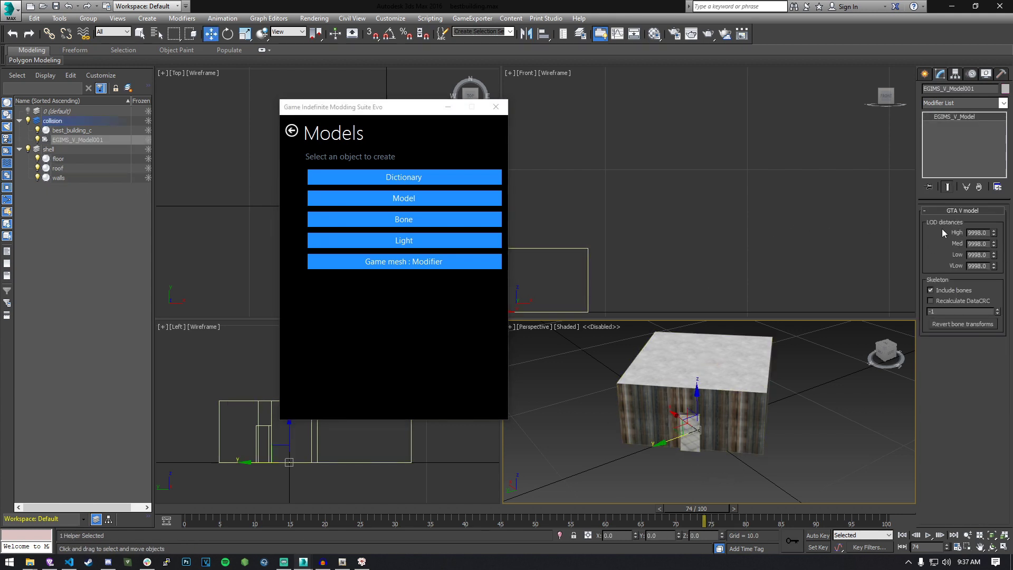
Move the new model helper from the collision layer into the shell layer and rename it best_building
left_click(65, 140)
left_click_drag(74, 142, 48, 149)
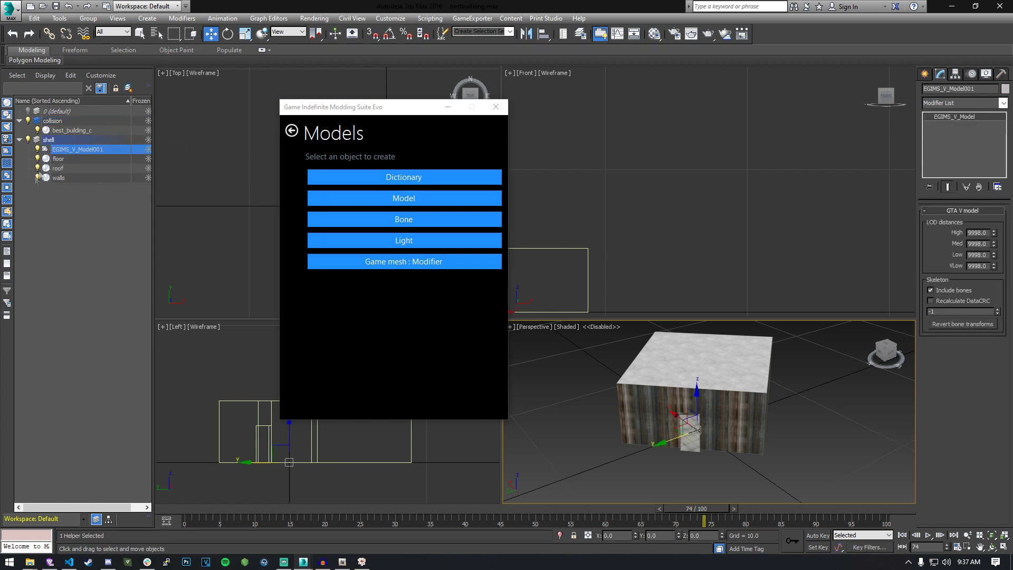
right_click(108, 149)
left_click(134, 196)
type("best_building")
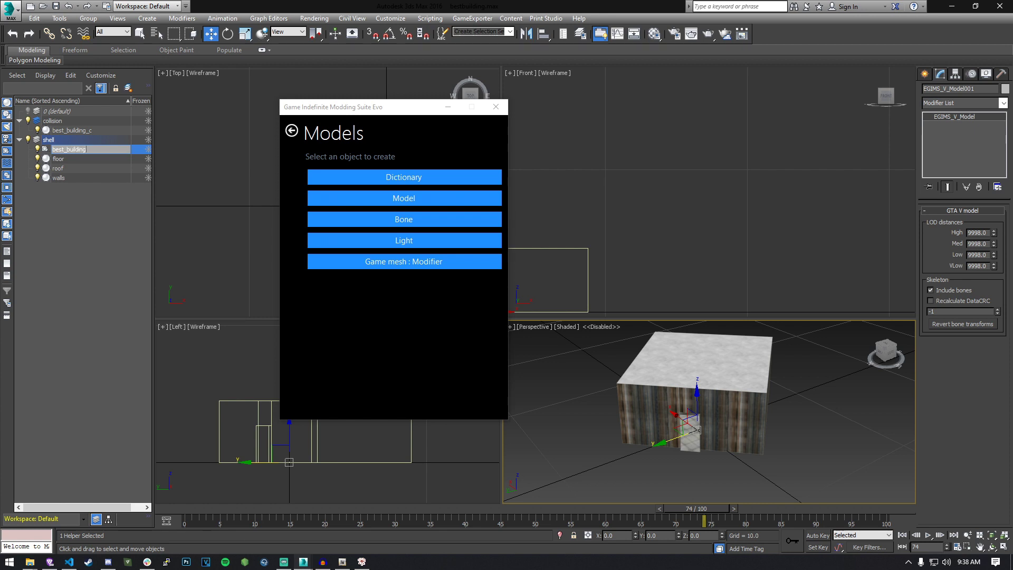
key("Return")
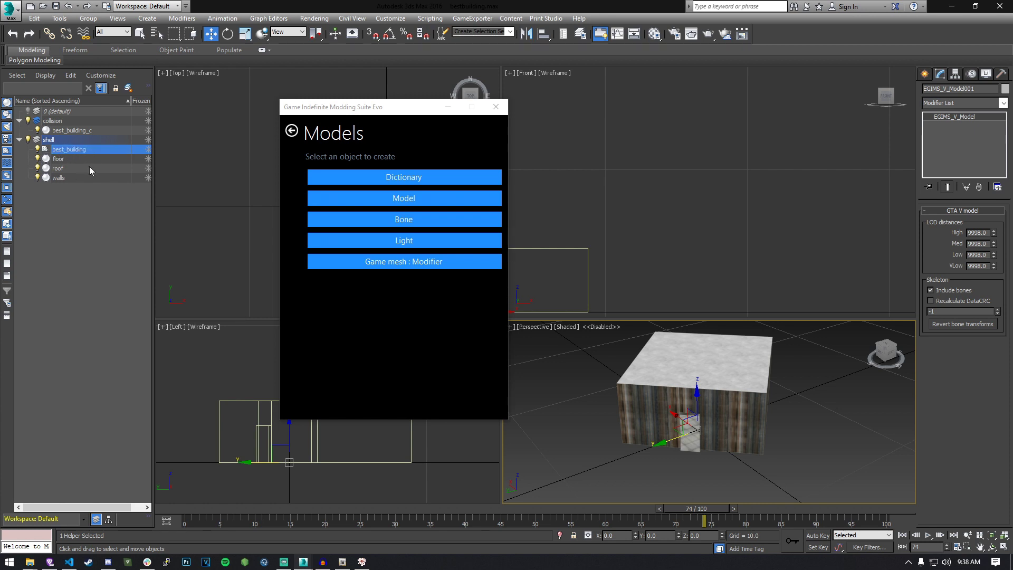
Set the best_building model's LOD distances to High 1000, Med 0, Low 0 and VLow 0
double_click(978, 233)
type("1000")
key("Tab")
type("0")
key("Tab")
type("0")
key("Tab")
type("0")
key("Return")
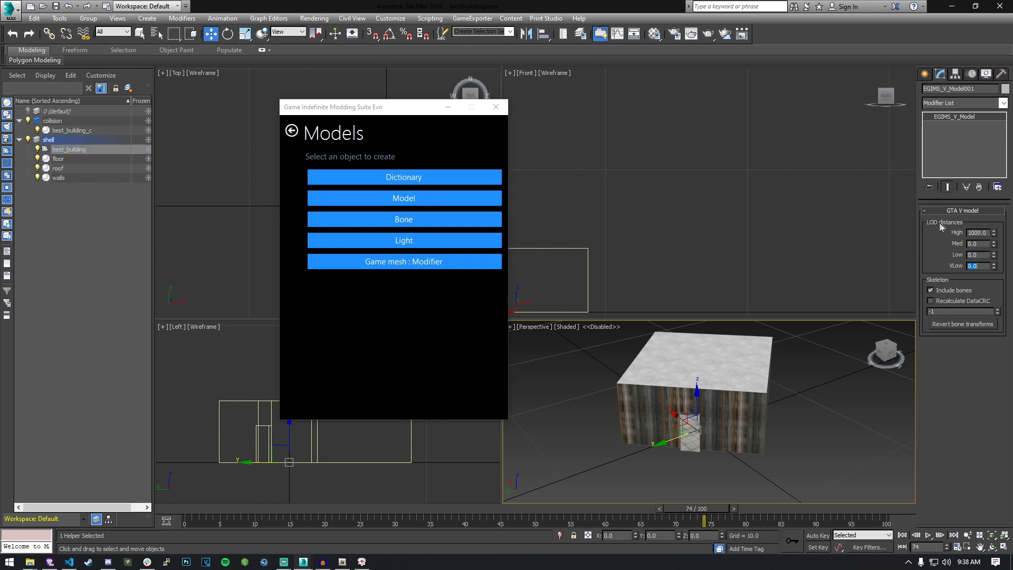
Apply the Game mesh modifier to the floor, roof and walls objects in the shell layer
left_click(69, 157)
left_click(69, 183)
left_click(66, 179)
left_click(65, 168, "ctrl")
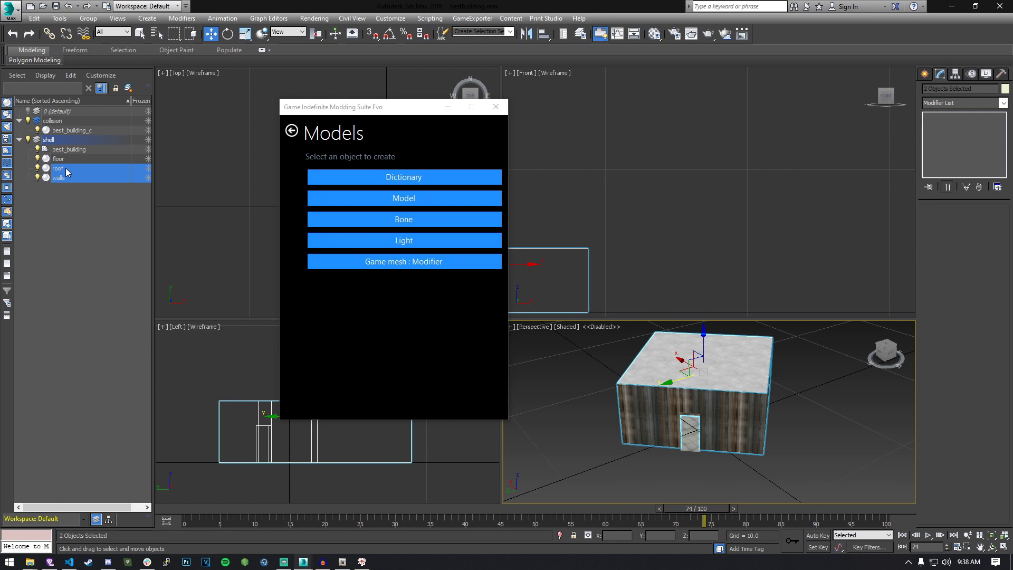
left_click(59, 158, "ctrl")
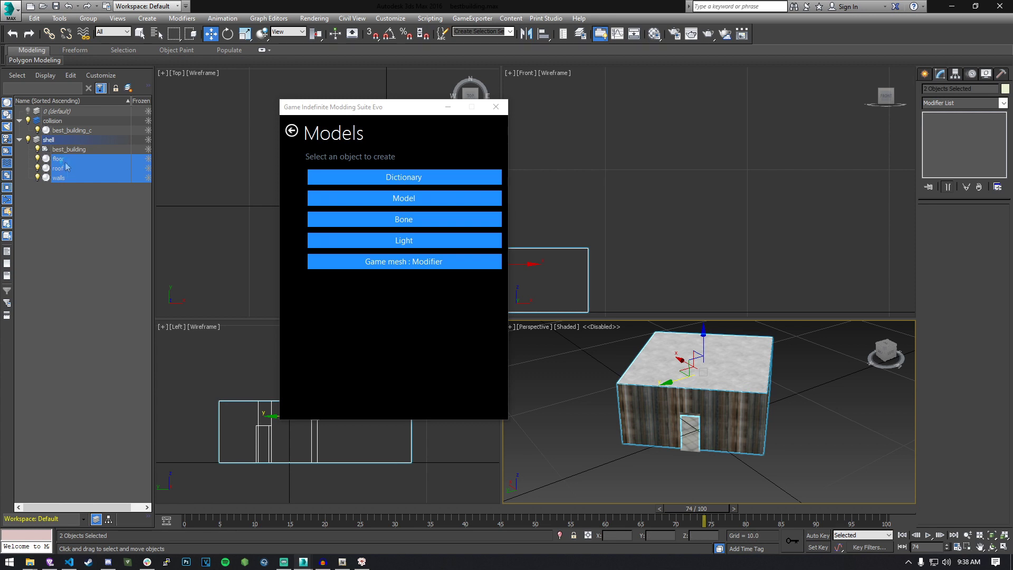
left_click(405, 264)
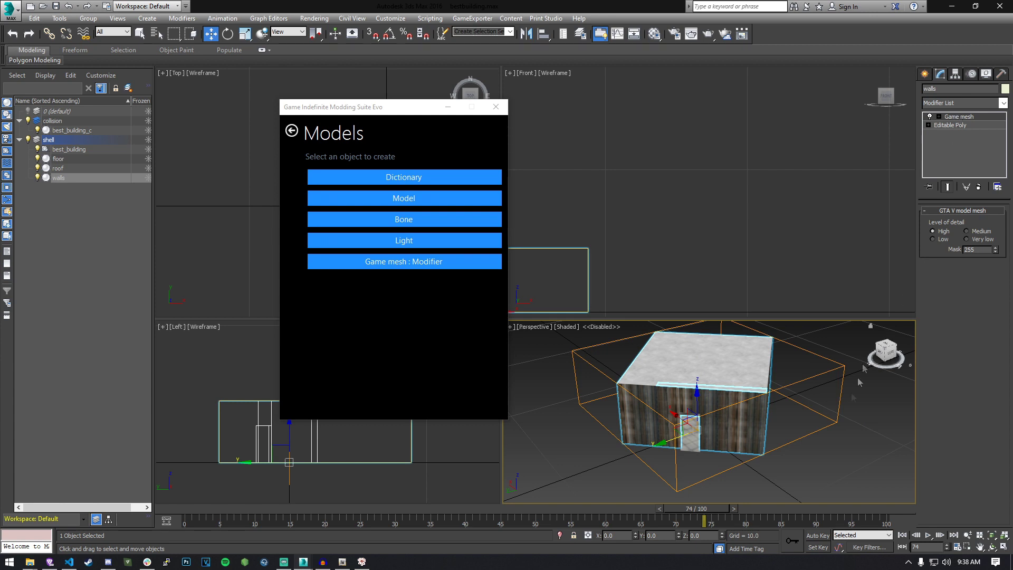
left_click(830, 441)
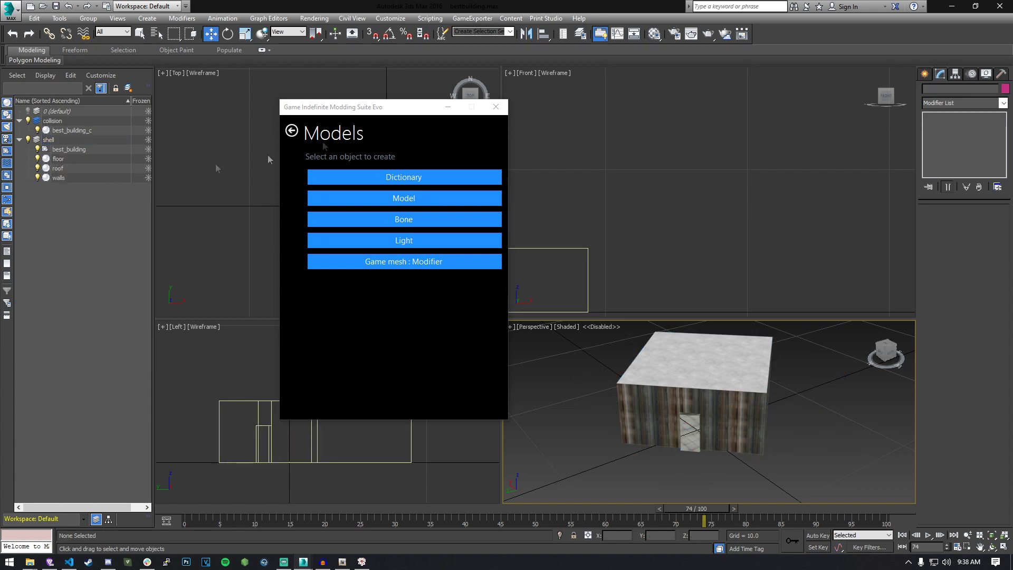
Return the modding suite to its GTA V main page and hide the collision layer
left_click(290, 133)
left_click(291, 133)
left_click_drag(357, 106, 278, 132)
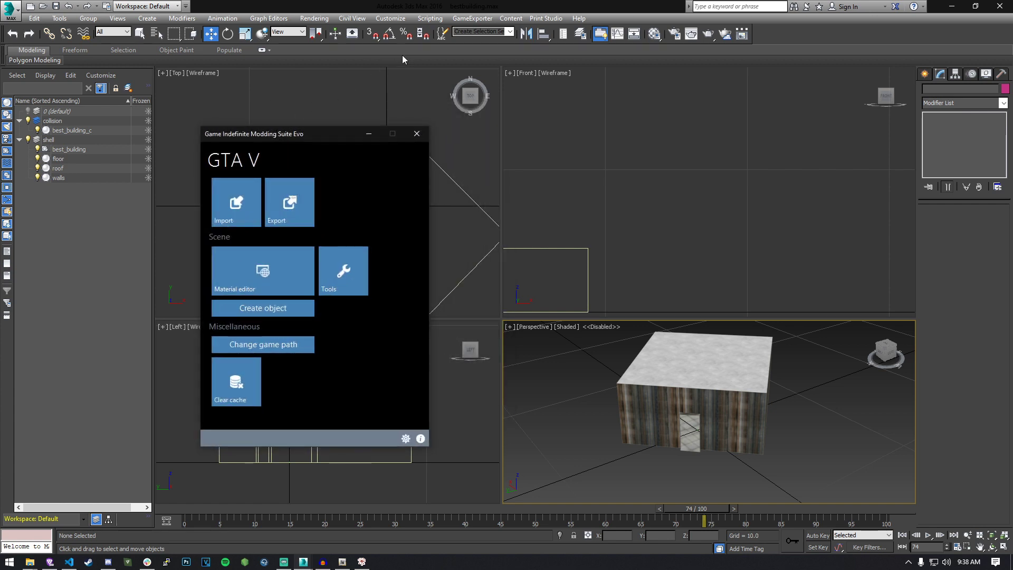
left_click(28, 120)
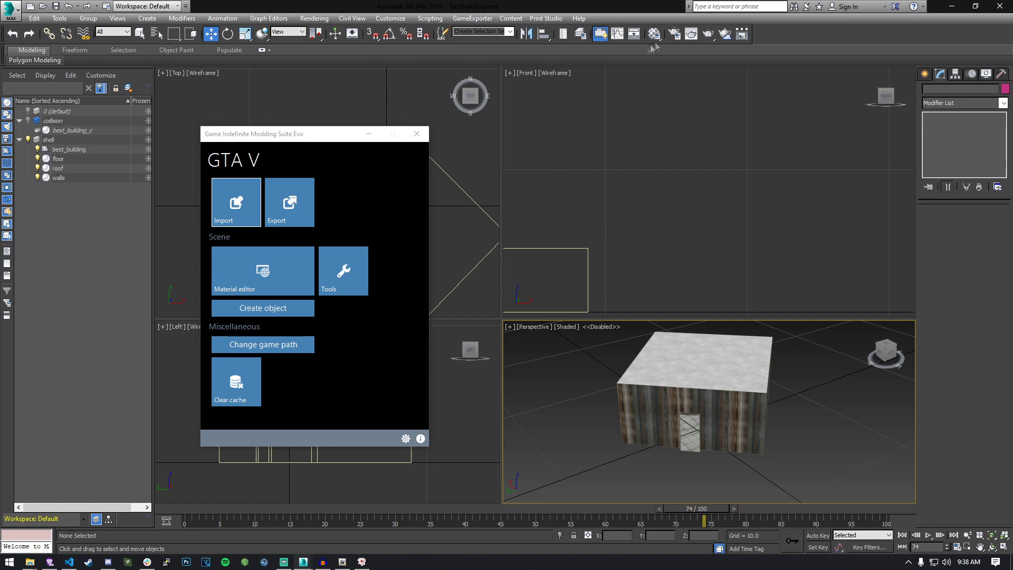
Connect the walls, roof and floor nodes to the best_building node as their parent in Schematic View
left_click(634, 34)
left_click_drag(654, 185, 467, 158)
left_click_drag(364, 222, 537, 178)
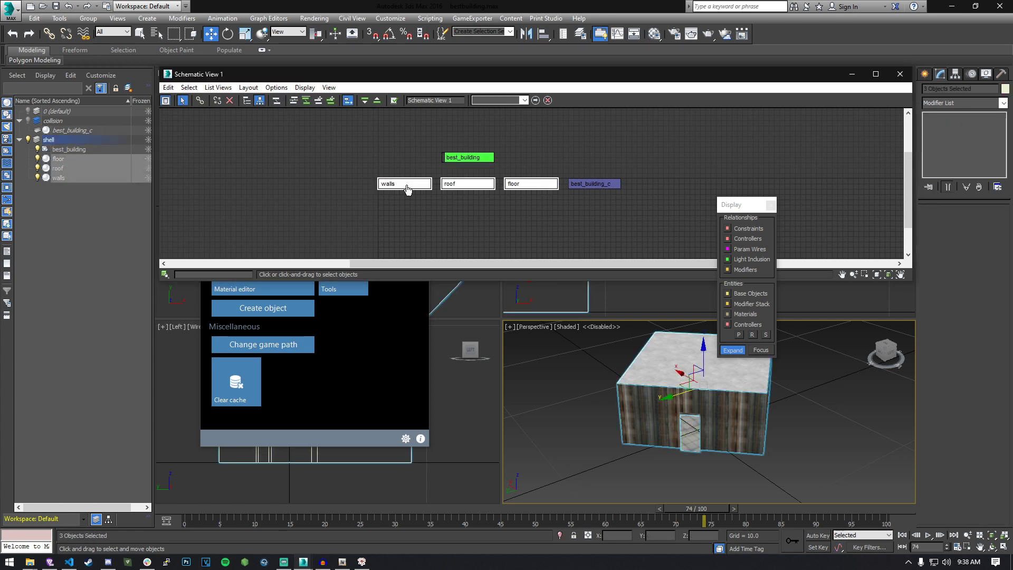
right_click(405, 186)
left_click(419, 193)
left_click_drag(464, 185, 469, 157)
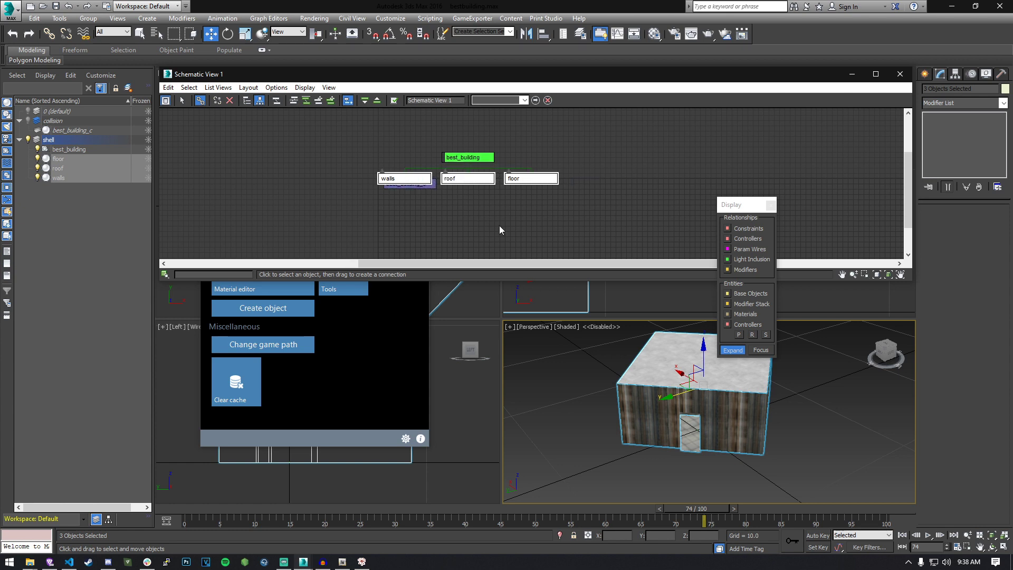
Move the best_building_c node out from behind the walls node to the free space beyond the floor node
left_click(422, 202)
right_click(423, 197)
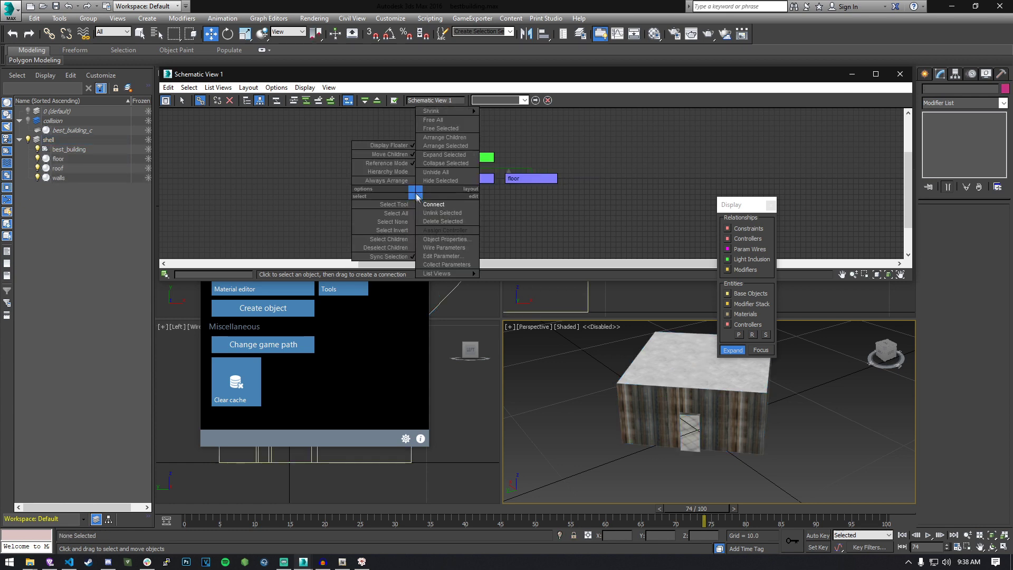
left_click(406, 193)
left_click(185, 101)
left_click(421, 189)
left_click_drag(422, 189, 648, 188)
left_click(639, 198)
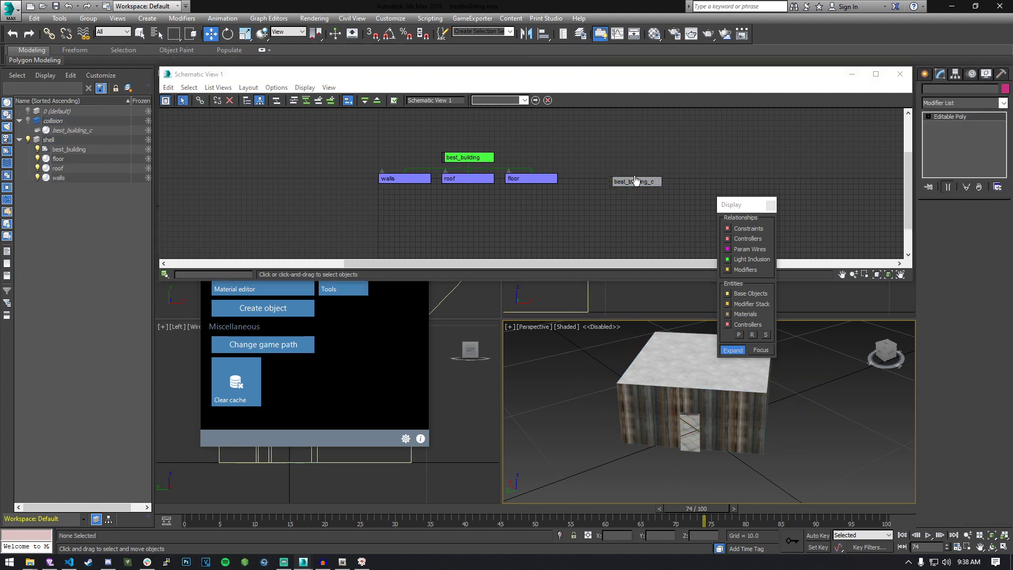
left_click_drag(641, 186, 647, 181)
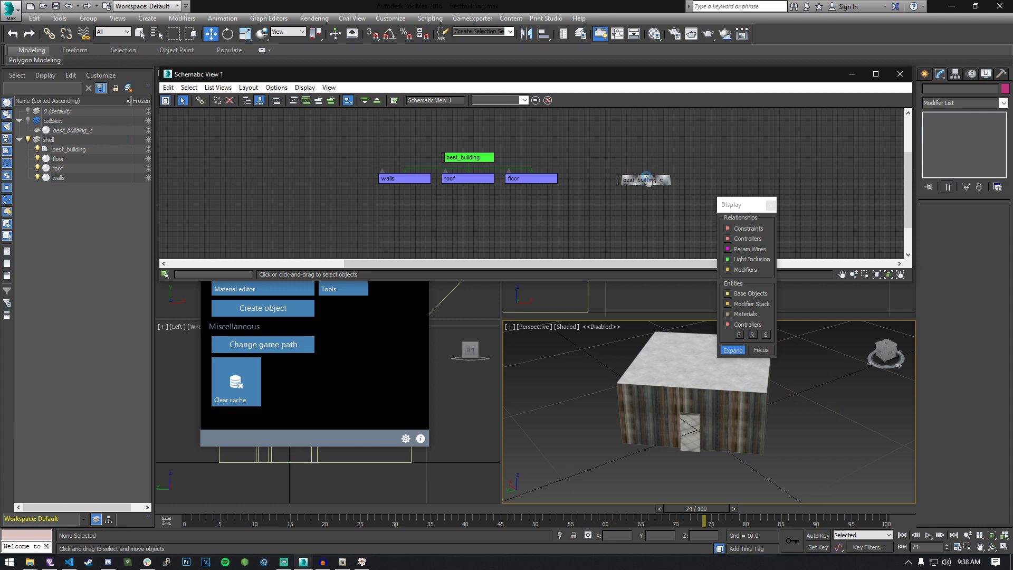
left_click(601, 185)
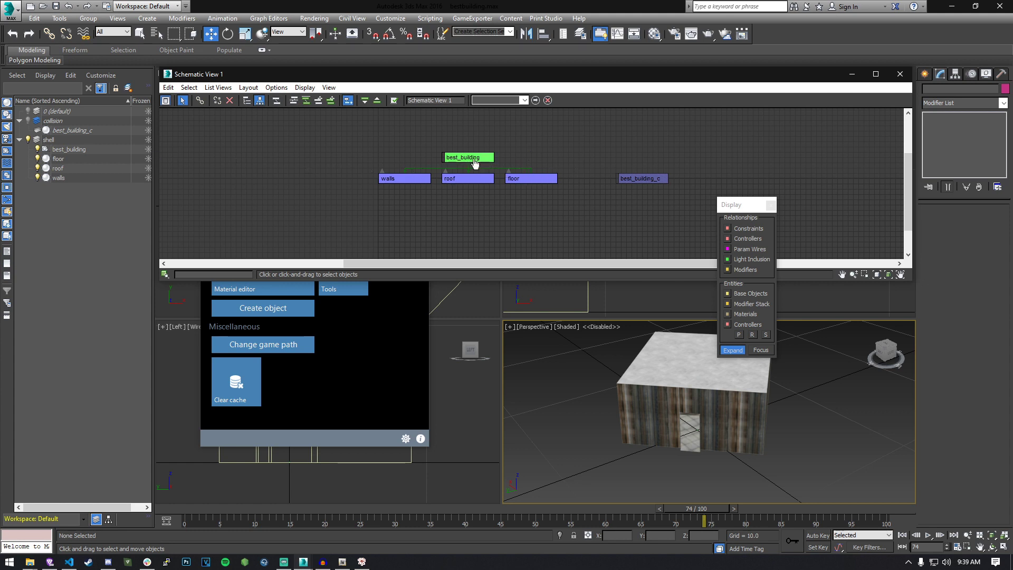
Check the hierarchy of best_building with walls, roof and floor, and close Schematic View
left_click(473, 158)
left_click_drag(357, 212, 559, 179)
left_click(551, 239)
left_click(899, 74)
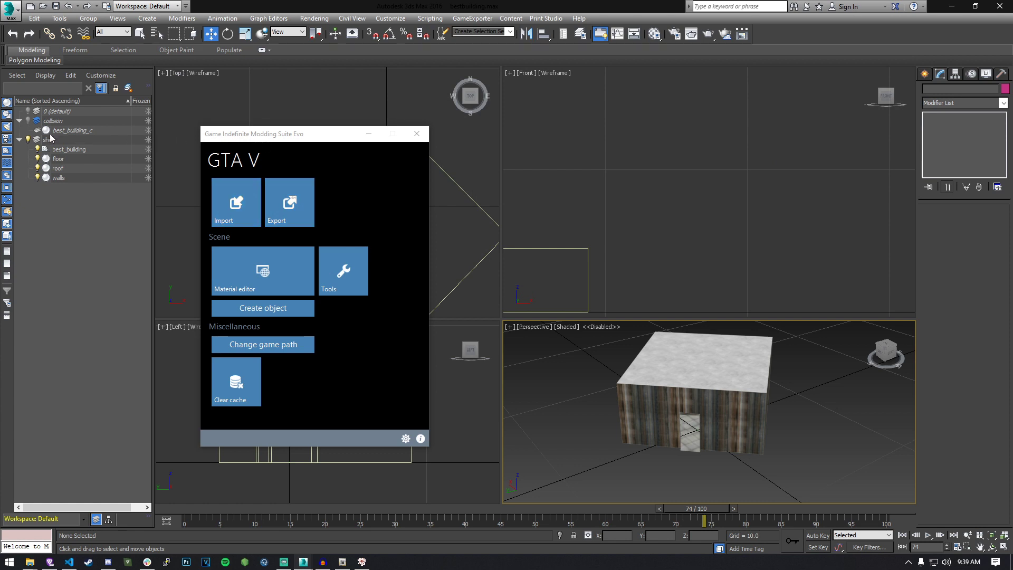
Create a GTA V Composite collision object in the collision layer with the modding suite
left_click(74, 130)
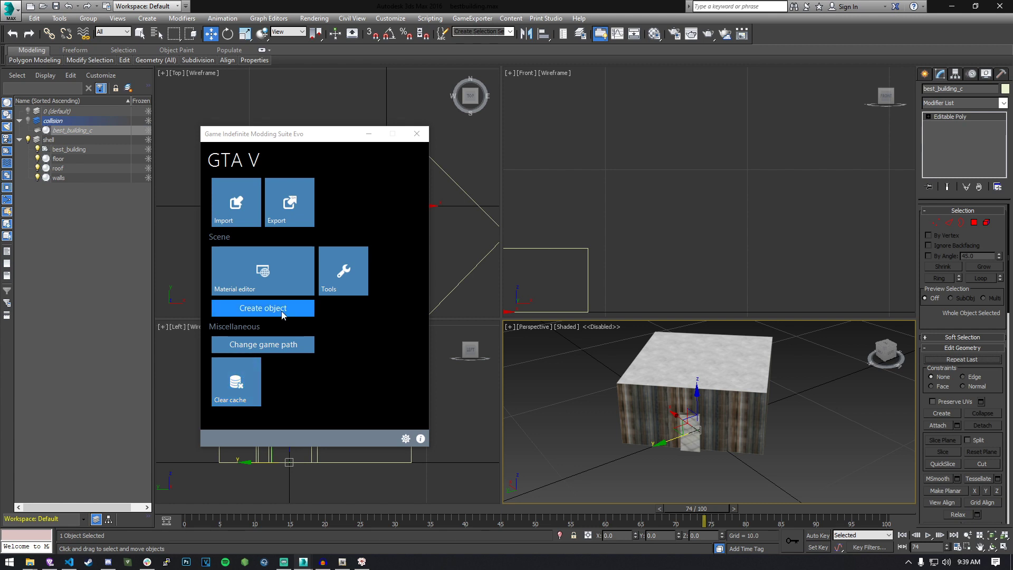
left_click(283, 311)
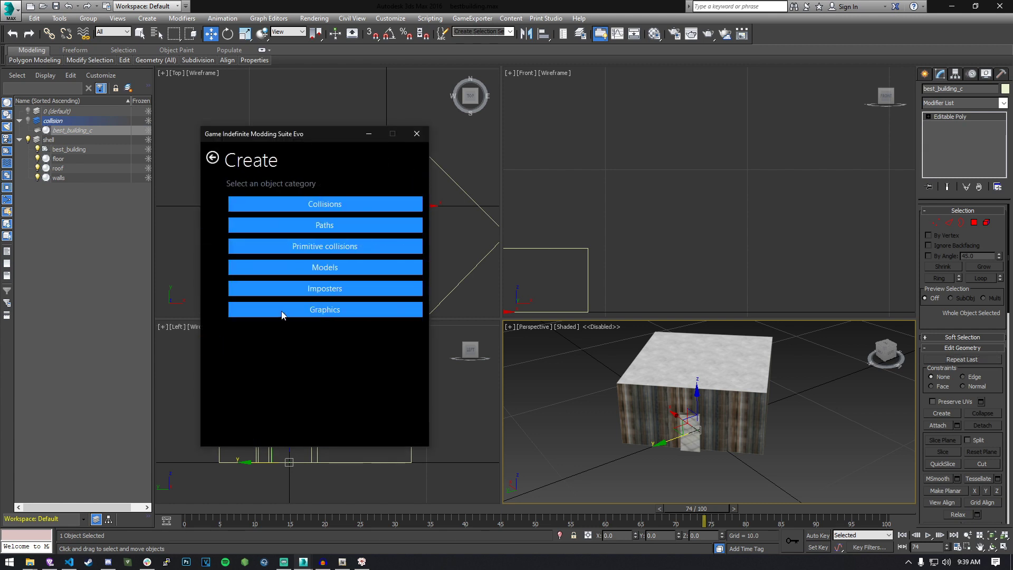
left_click(330, 226)
left_click(337, 226)
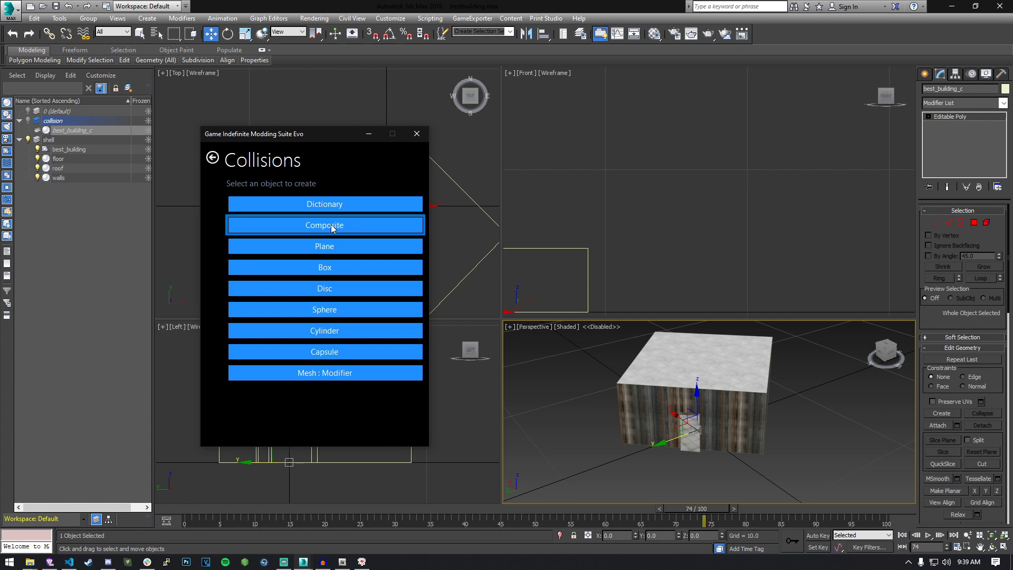
left_click(649, 378)
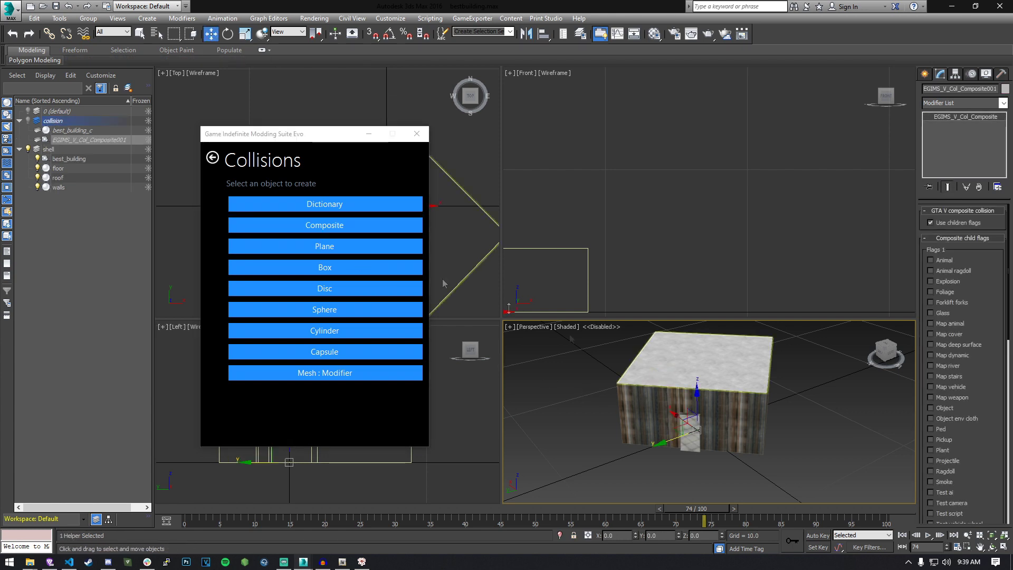
Rename the new composite collision object as best_building_collision
left_click(72, 140)
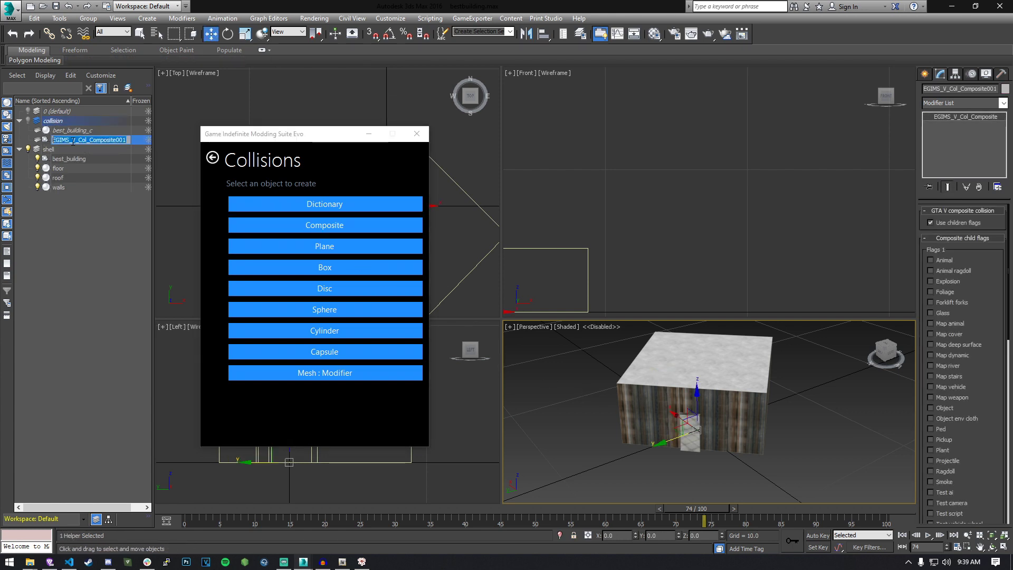
type("best_b")
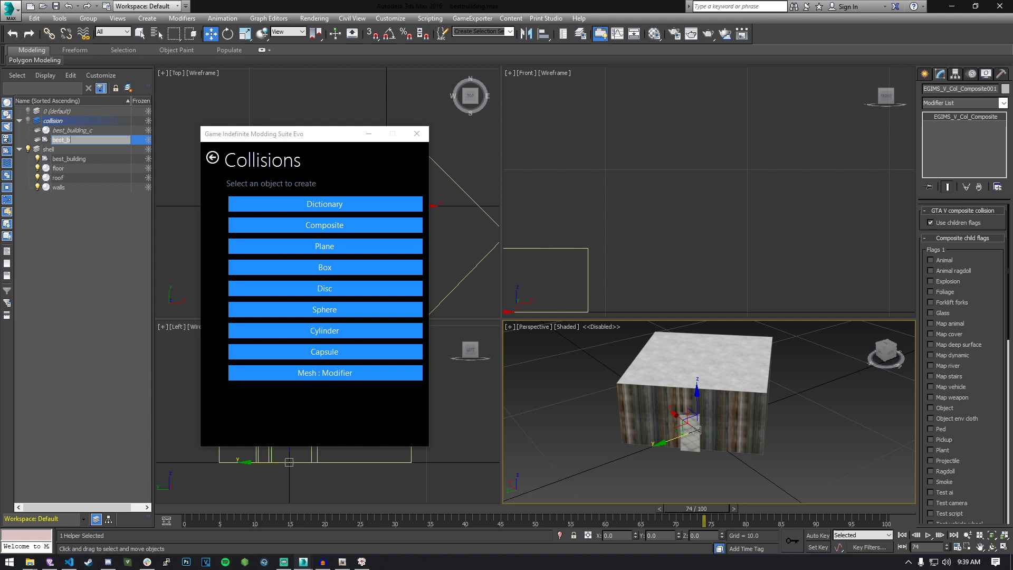
type("uilding_collision")
key("Return")
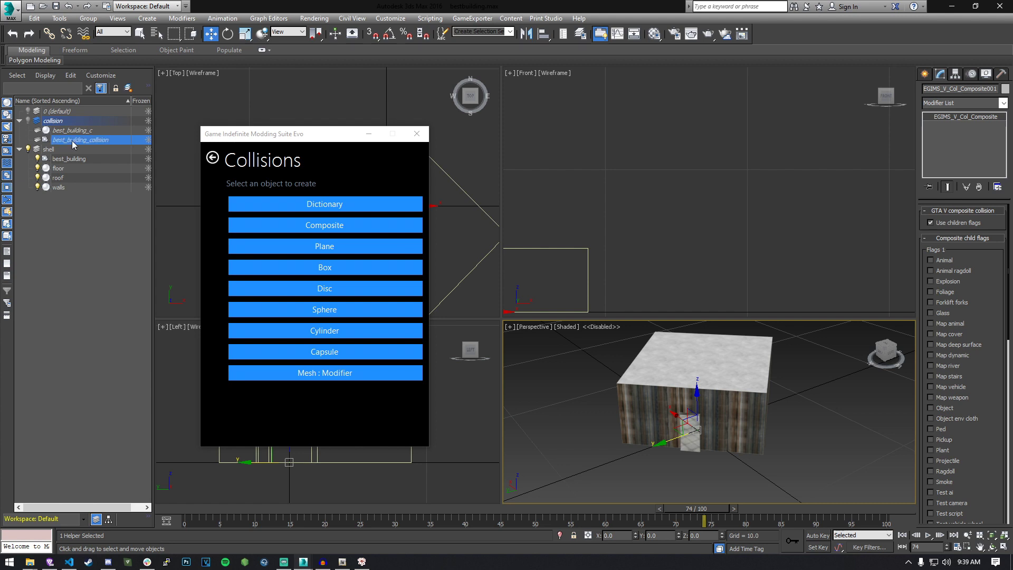
With the collision layer shown and the shell layer hidden, apply the collision Mesh modifier to best_building_c
left_click(28, 121)
left_click(28, 150)
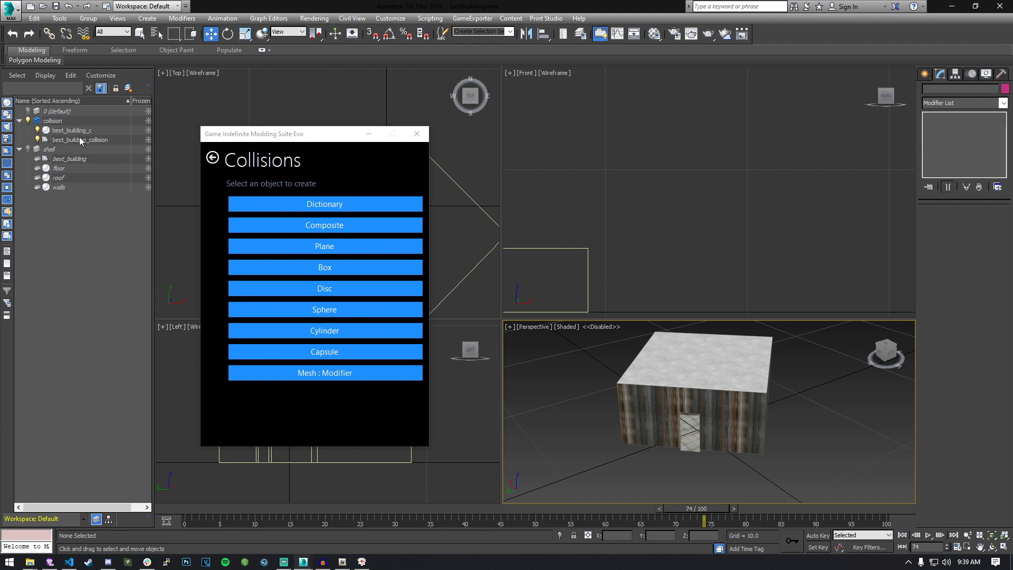
left_click(76, 138)
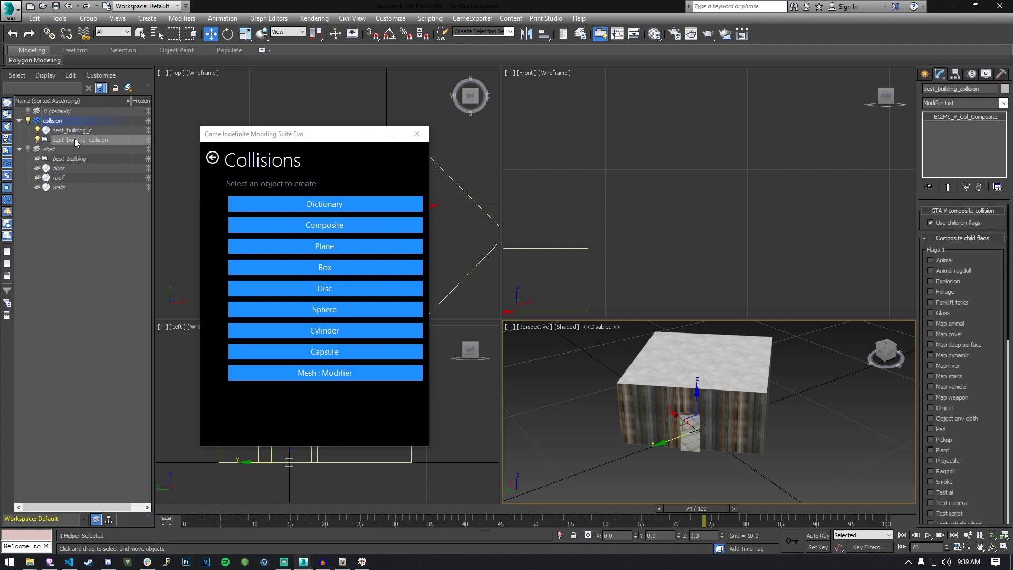
left_click(72, 133)
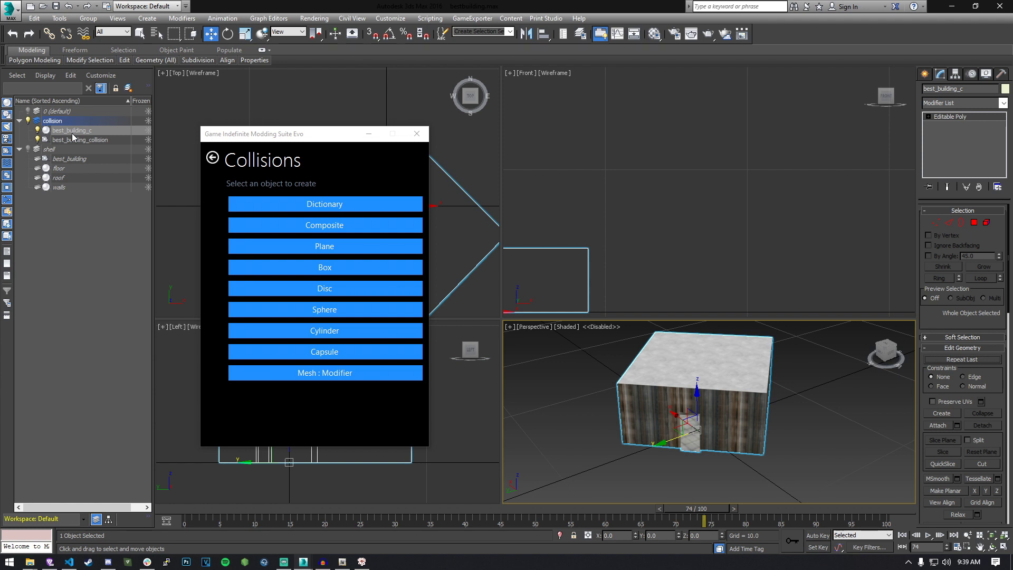
left_click(314, 372)
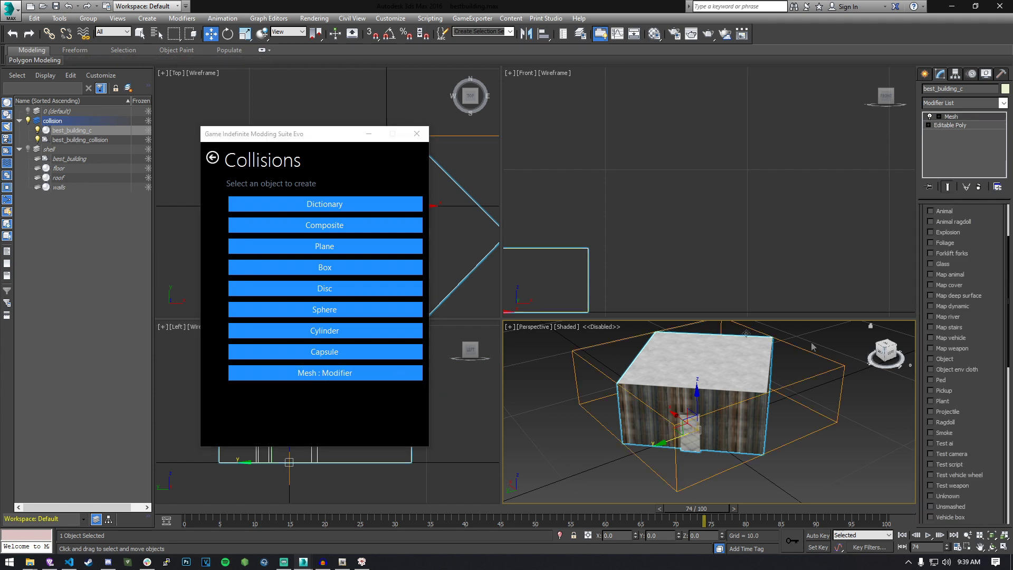
Return the modding suite to its GTA V main page and minimize its window
left_click(211, 159)
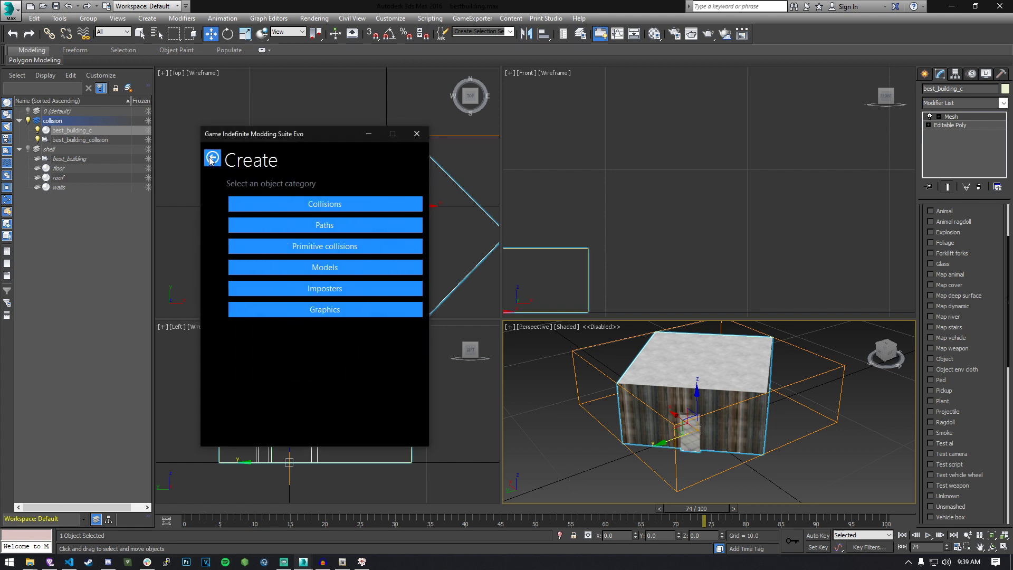
left_click(211, 159)
left_click(416, 134)
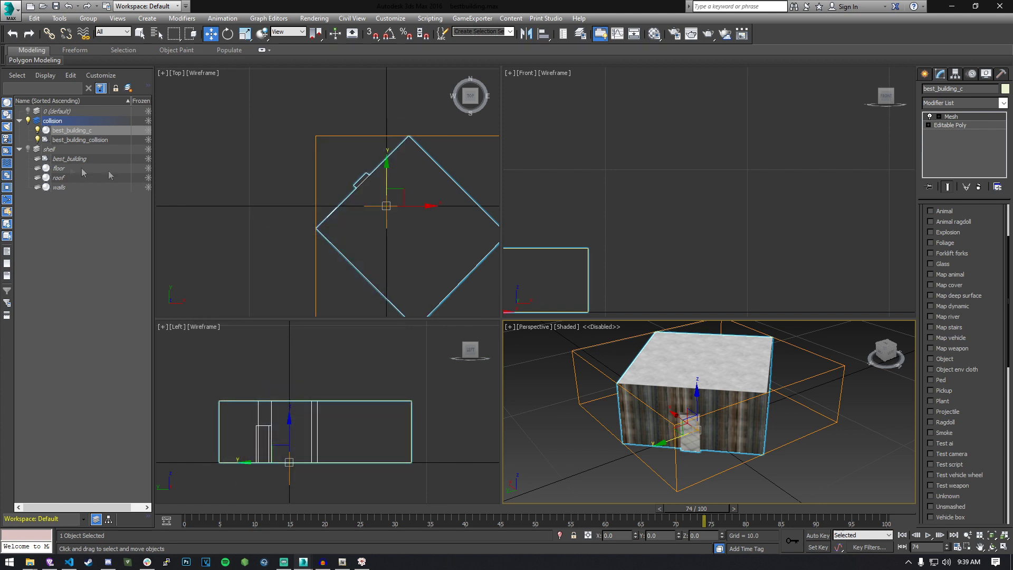
Enable the Map animal, Map cover, Map dynamic, Map vehicle and Map weapon child flags on best_building_collision
left_click(74, 140)
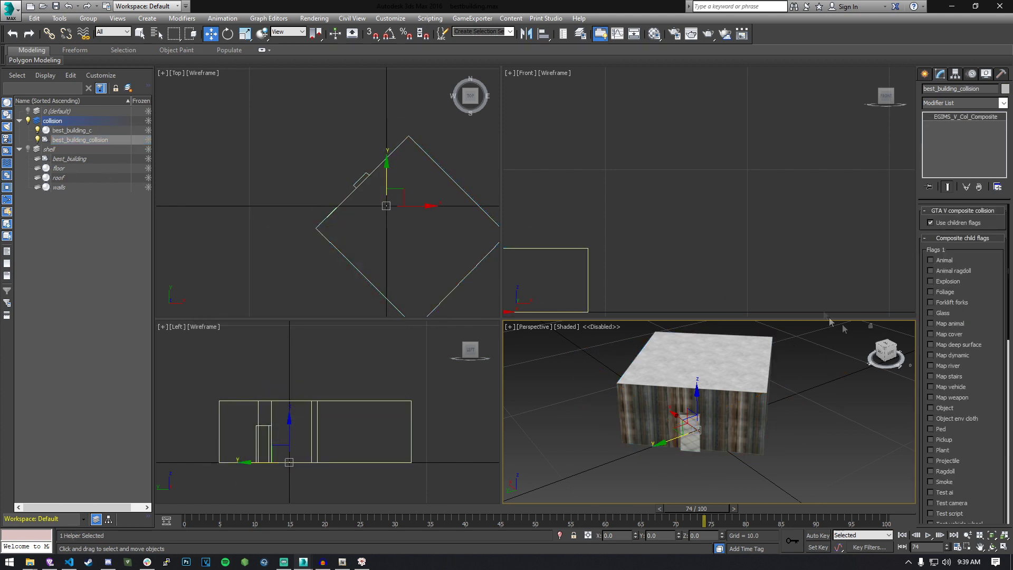
scroll(978, 323, "down", 2)
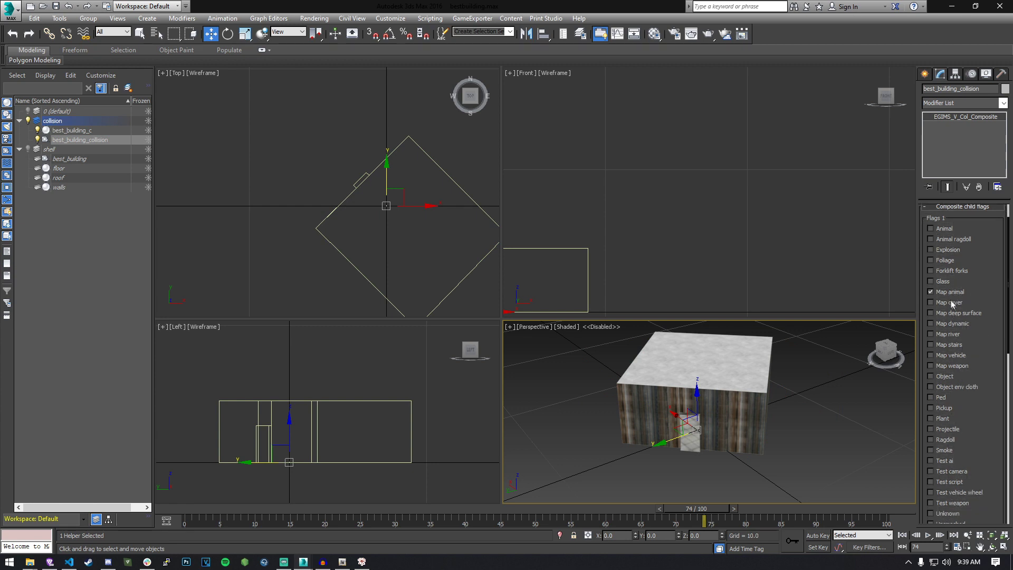
left_click(948, 324)
left_click(953, 357)
left_click(955, 366)
Enable the Map animal, Map cover, Map dynamic, Map vehicle and Map weapon flags on the best_building_c mesh, and deselect it
left_click(79, 132)
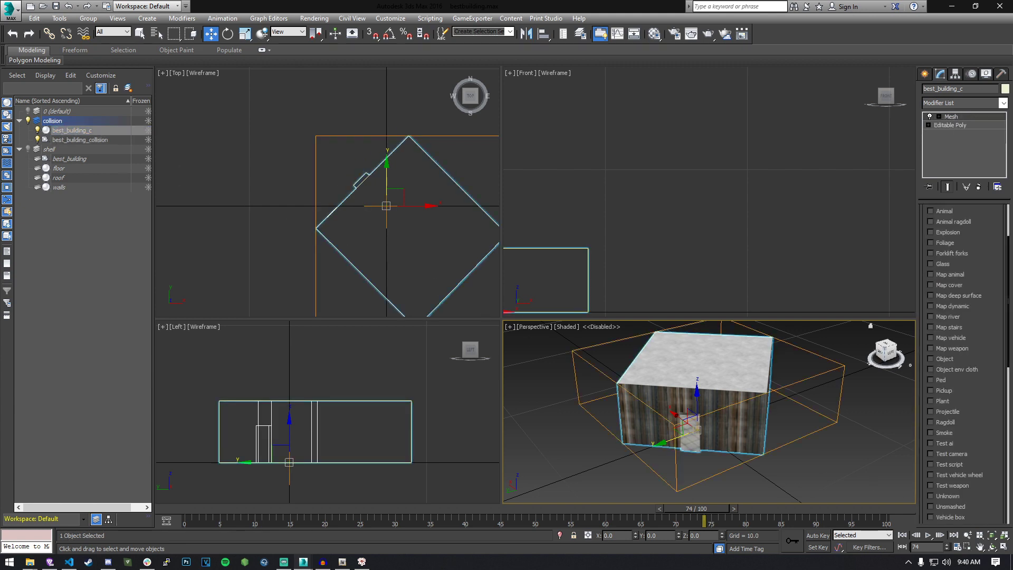
scroll(964, 305, "down", 2)
scroll(965, 305, "down", 1)
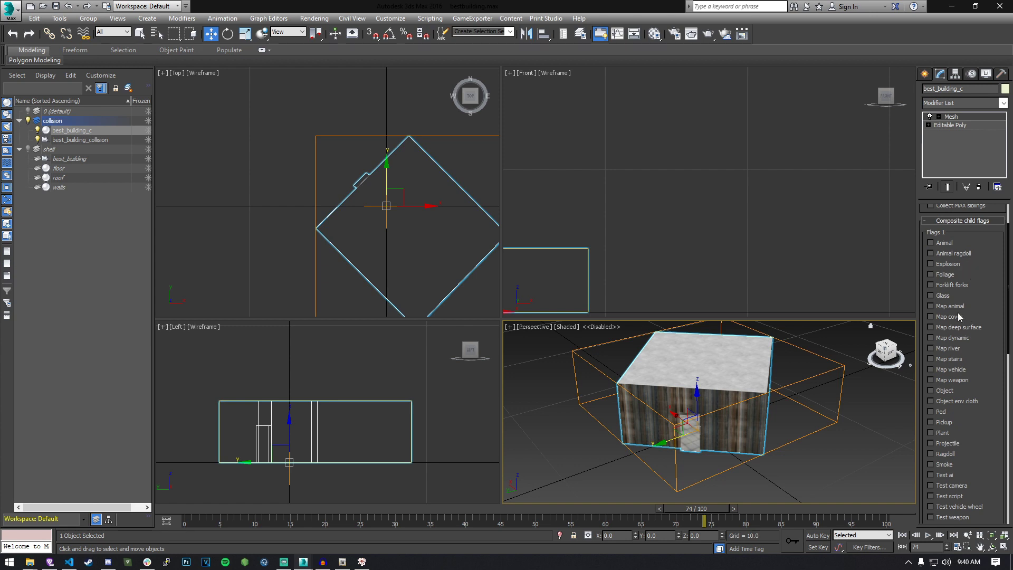
left_click(966, 338)
left_click(954, 380)
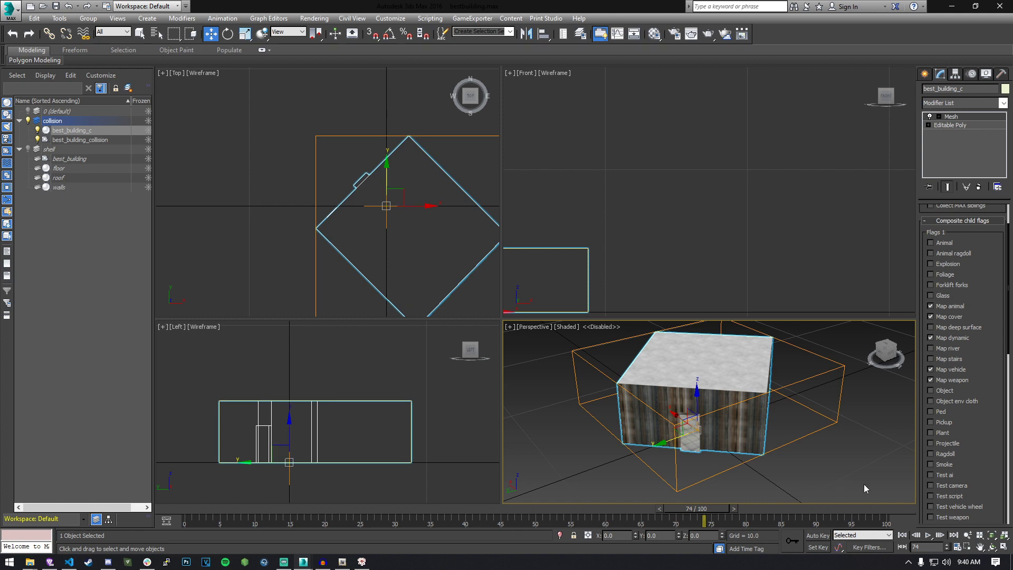
left_click(846, 474)
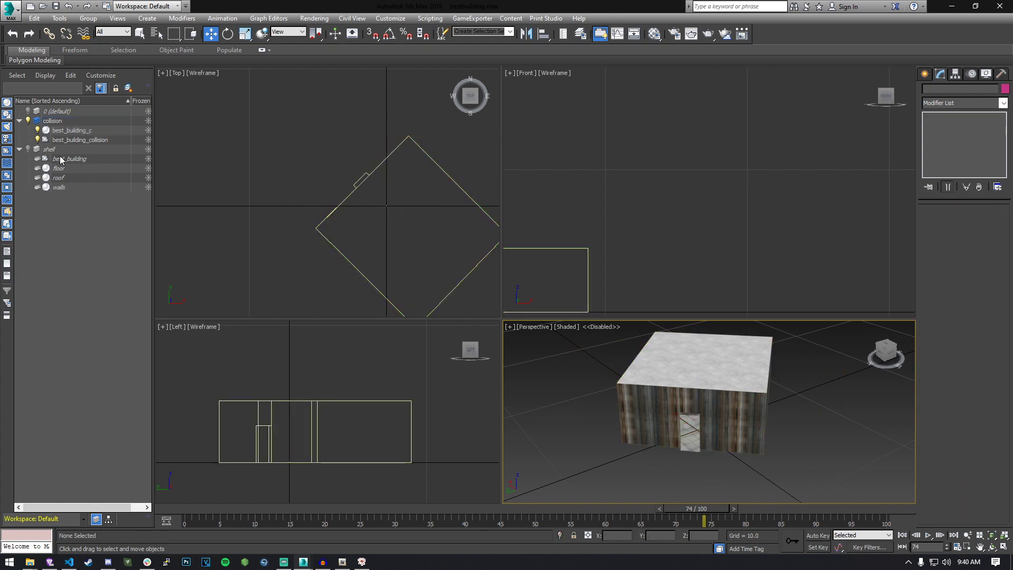
Show the shell layer again and review the modifiers on best_building_c, floor and walls
left_click(27, 150)
left_click(95, 139)
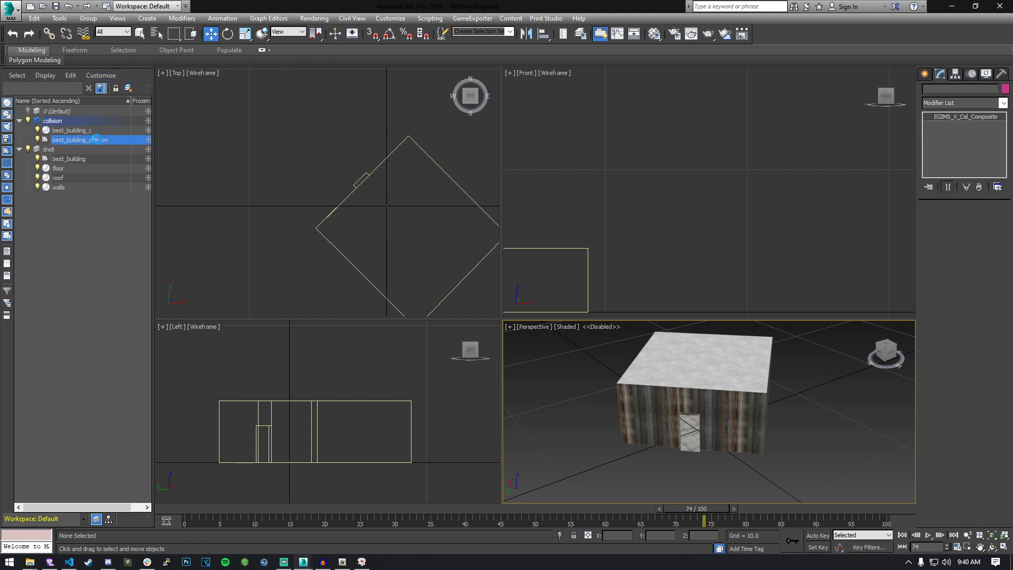
left_click(82, 130)
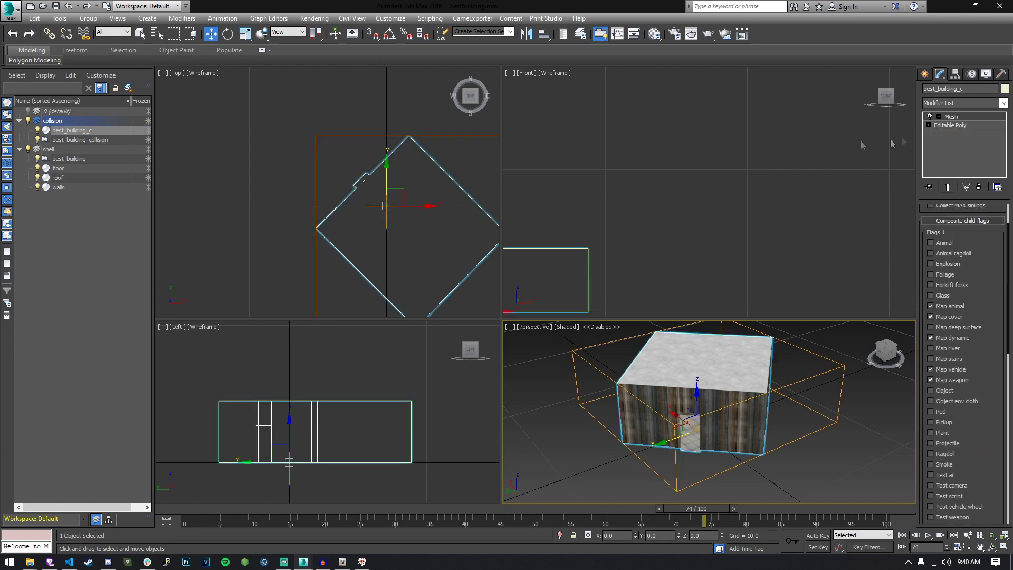
left_click(59, 168)
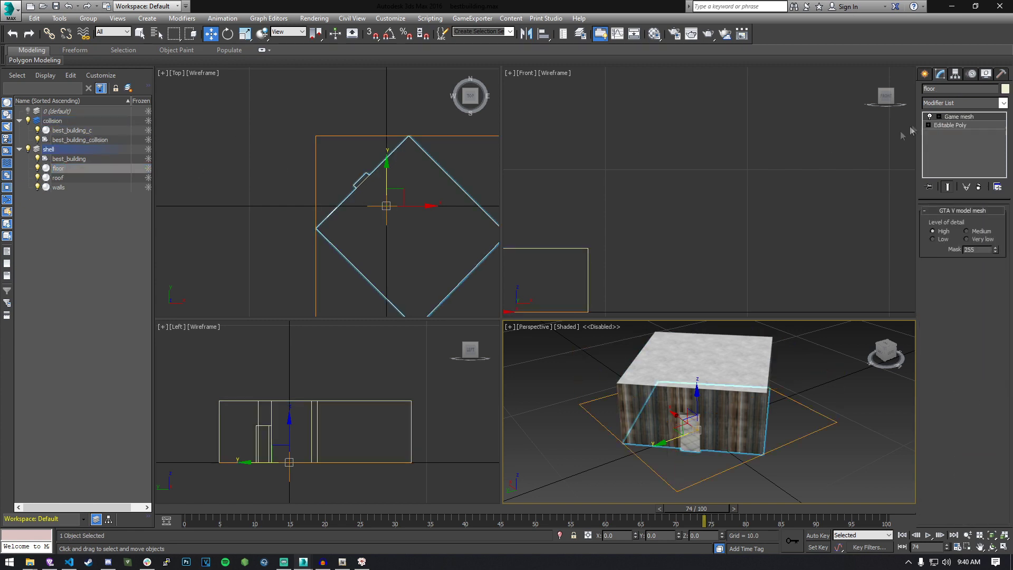
left_click(73, 185)
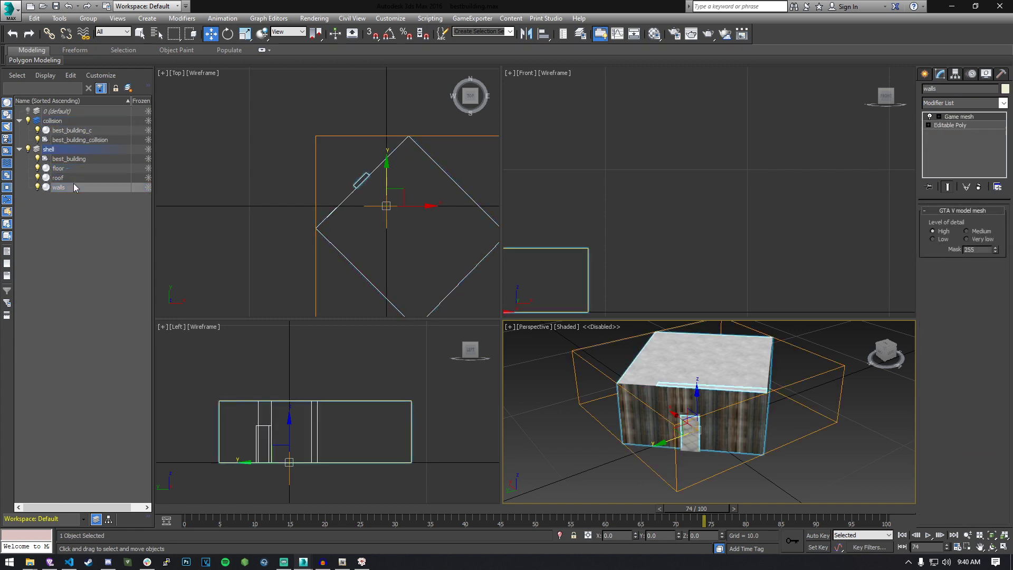
In Schematic View, place the best_building_collision node above best_building_c and connect best_building_c to it as its child
left_click(633, 34)
left_click_drag(404, 184, 633, 170)
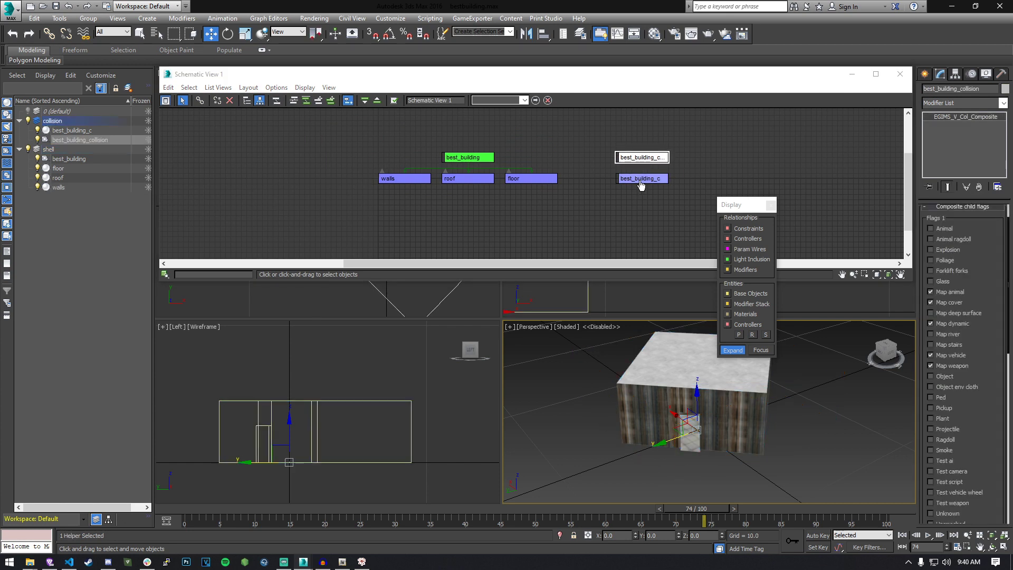
right_click(636, 174)
left_click(642, 178)
right_click(628, 204)
left_click(648, 196)
left_click_drag(642, 179, 638, 157)
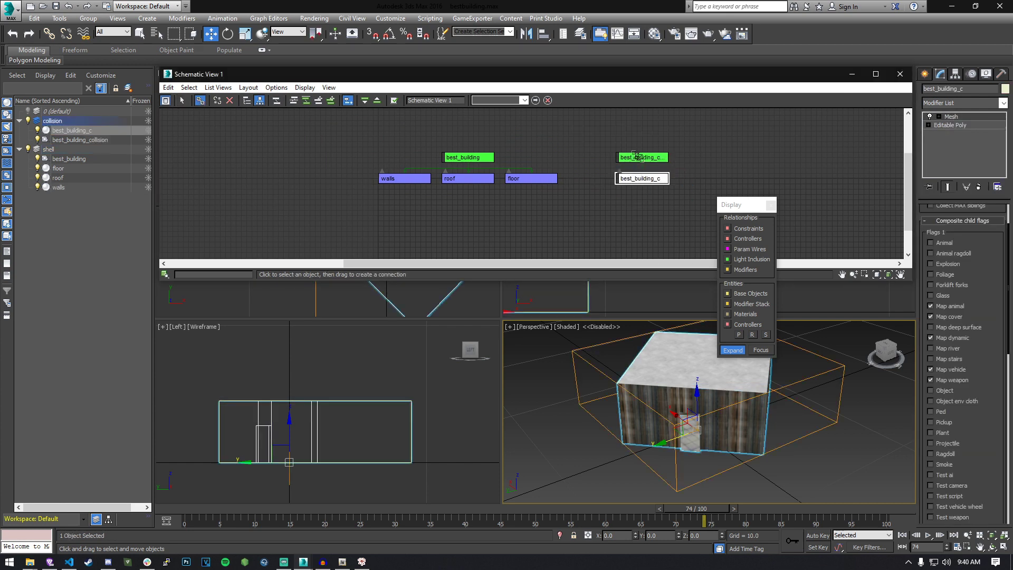
left_click(589, 152)
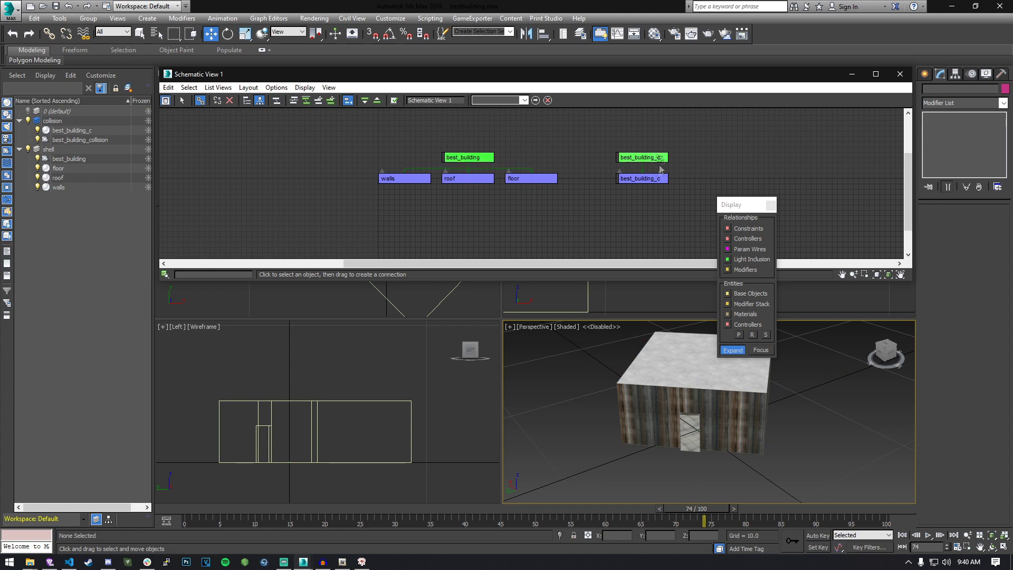
left_click(900, 74)
Save the scene and start a GTA V export into the 2 3DSExports folder
left_click(56, 7)
mouse_move(303, 561)
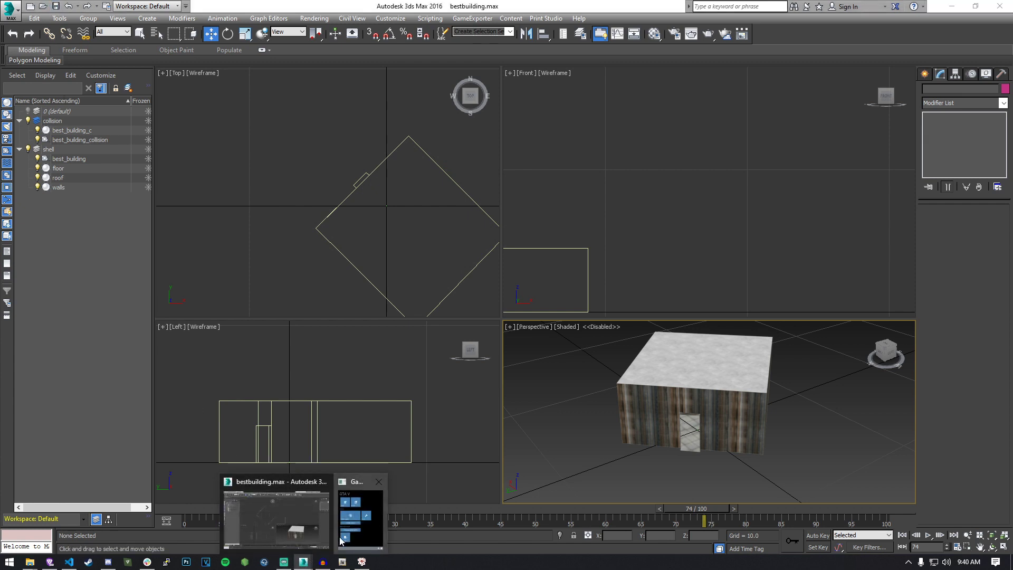
left_click(355, 514)
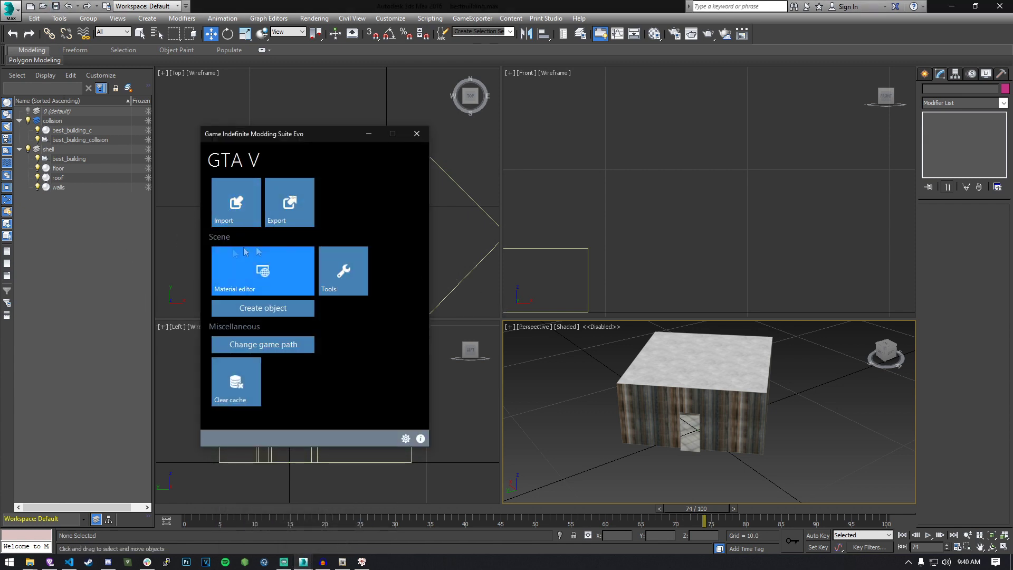
left_click(287, 223)
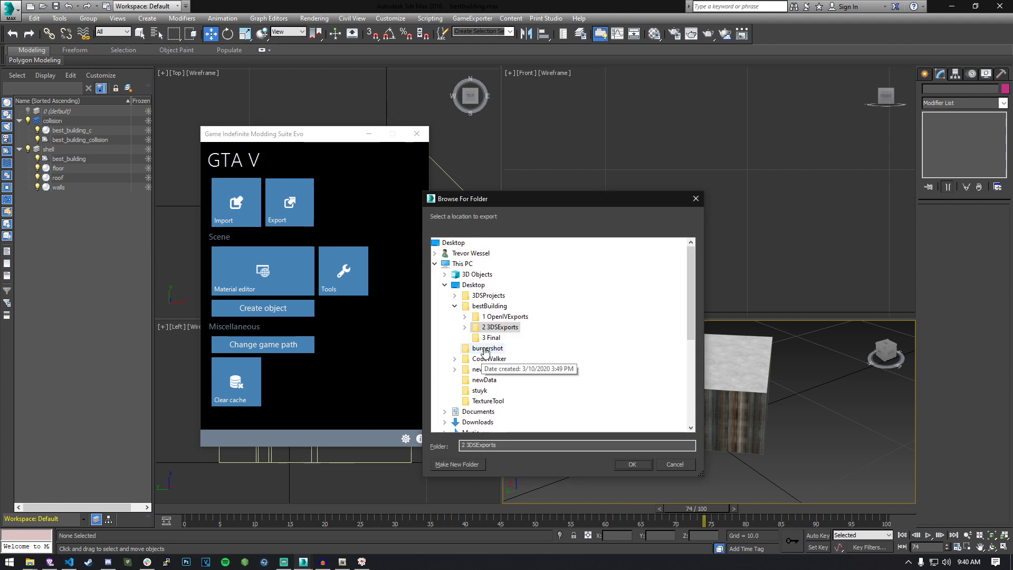
left_click(632, 464)
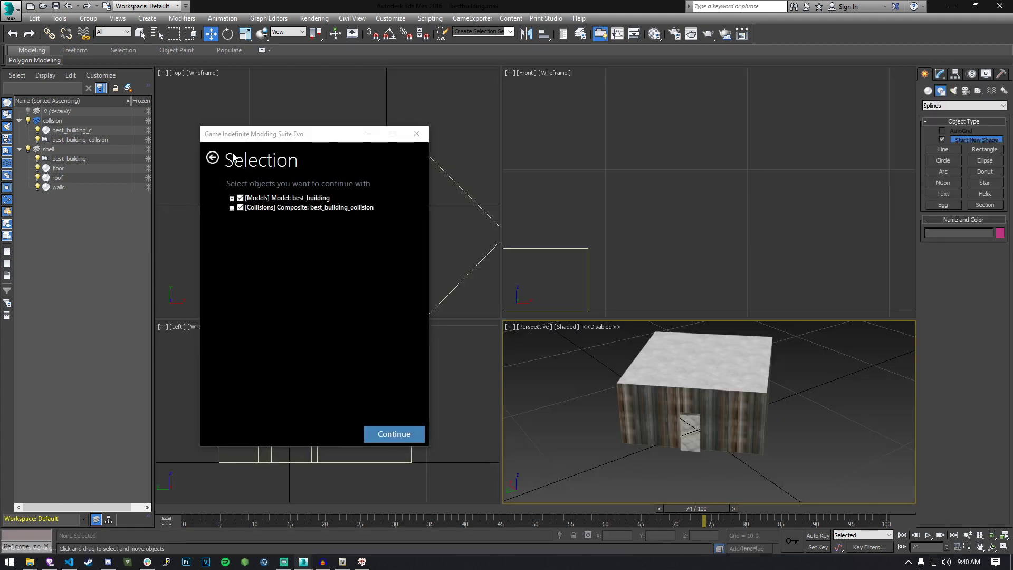
Expand the best_building model and best_building_collision composite in the export selection, and export both with all their meshes
left_click(348, 165)
left_click(349, 203)
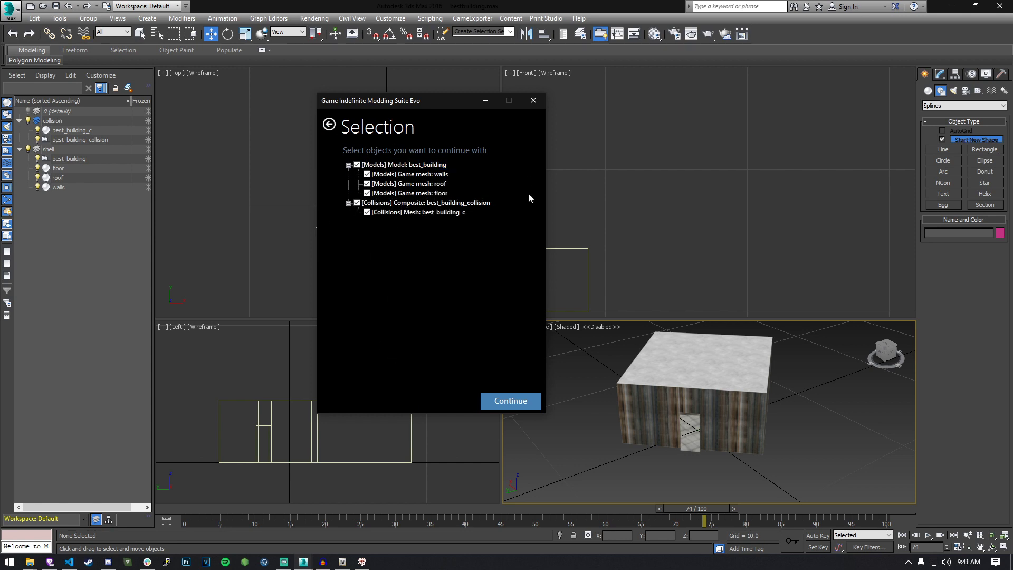
left_click(518, 403)
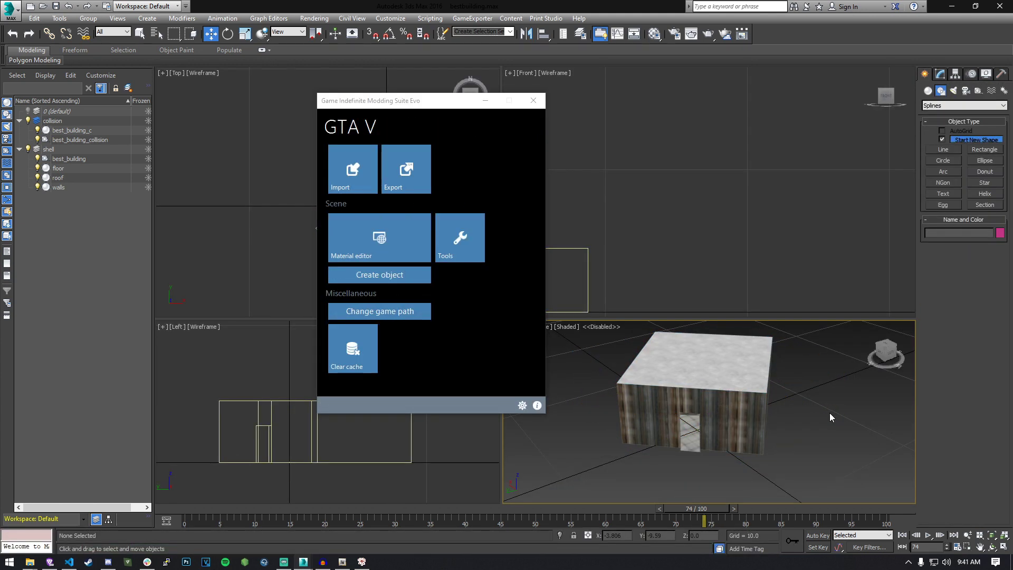
Minimize the modding suite and 3ds Max, and switch to OpenIV with the bestbuilding object.rpf archive
left_click(483, 101)
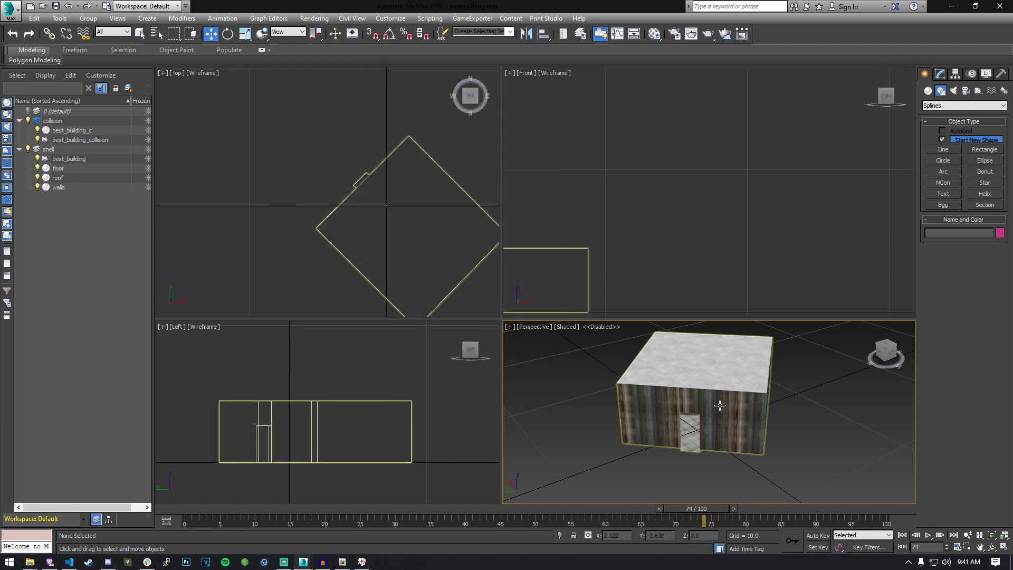
left_click(958, 8)
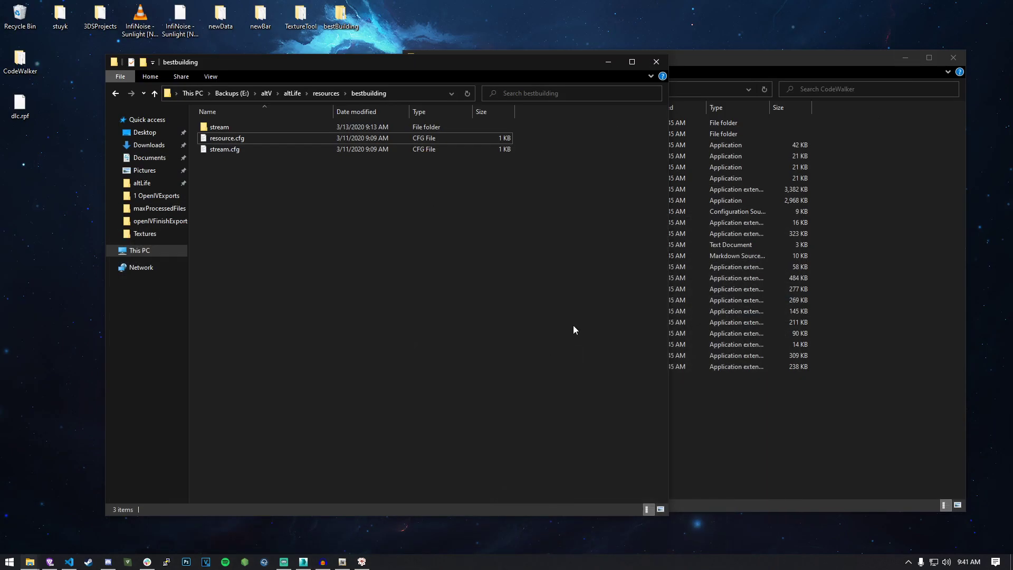
left_click(342, 561)
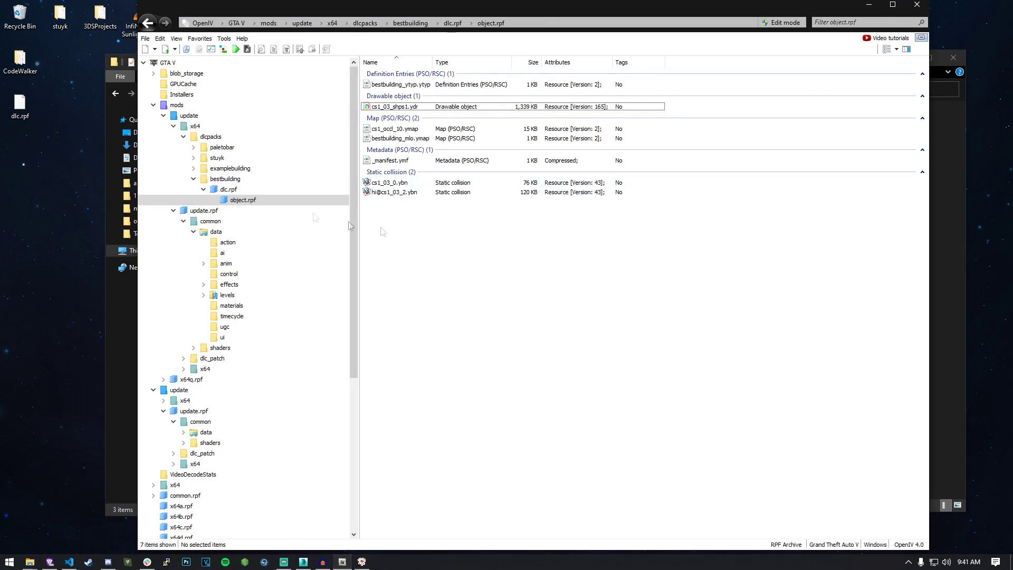
Turn on edit mode for the object.rpf archive and accept the automatic saving of changes
left_click(176, 38)
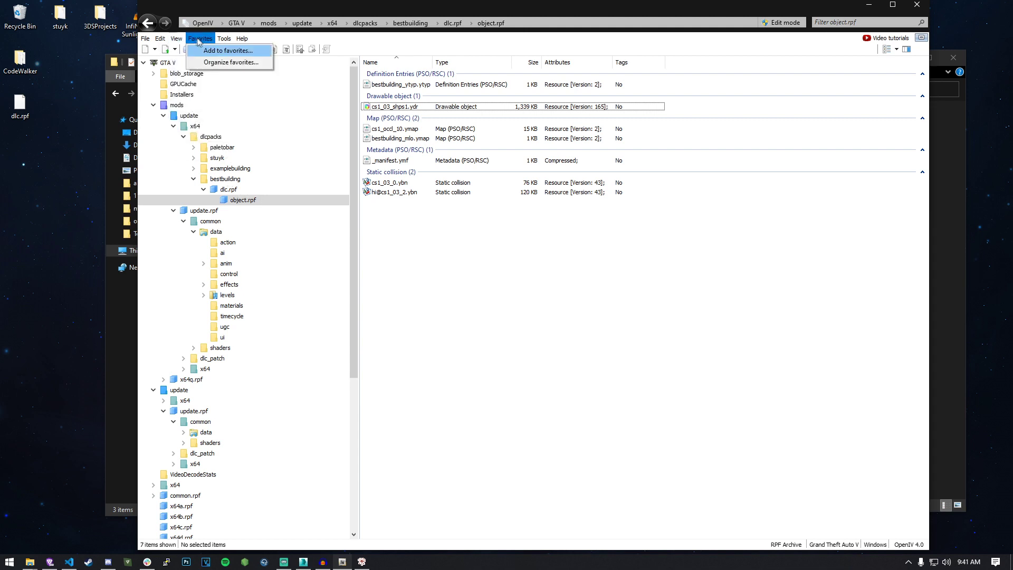
left_click(760, 21)
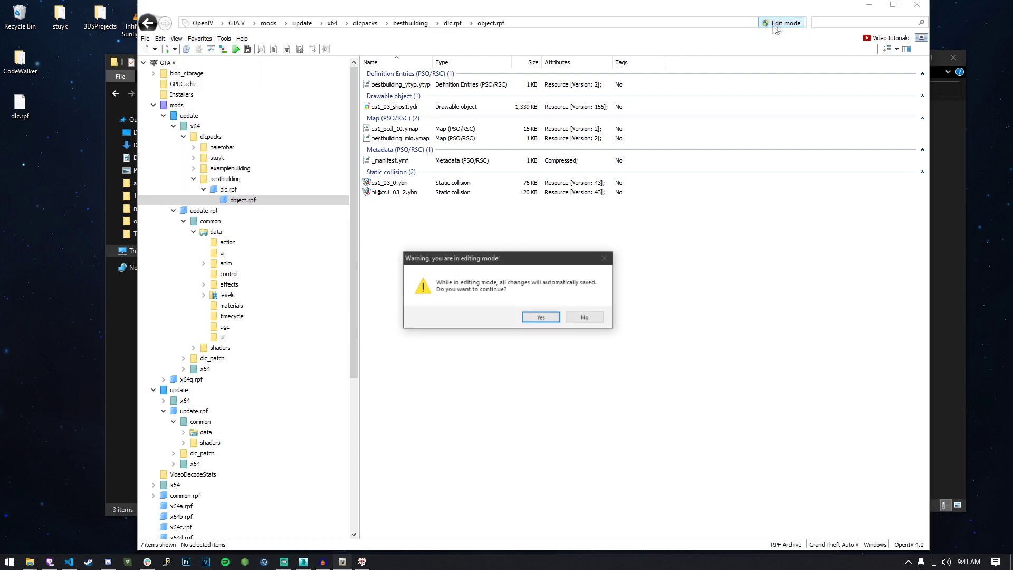
left_click(527, 315)
Import best_building.odr and best_building_collision.obn as openFormats from the 2 3DSExports folder in the desktop's bestBuilding folder
left_click(160, 39)
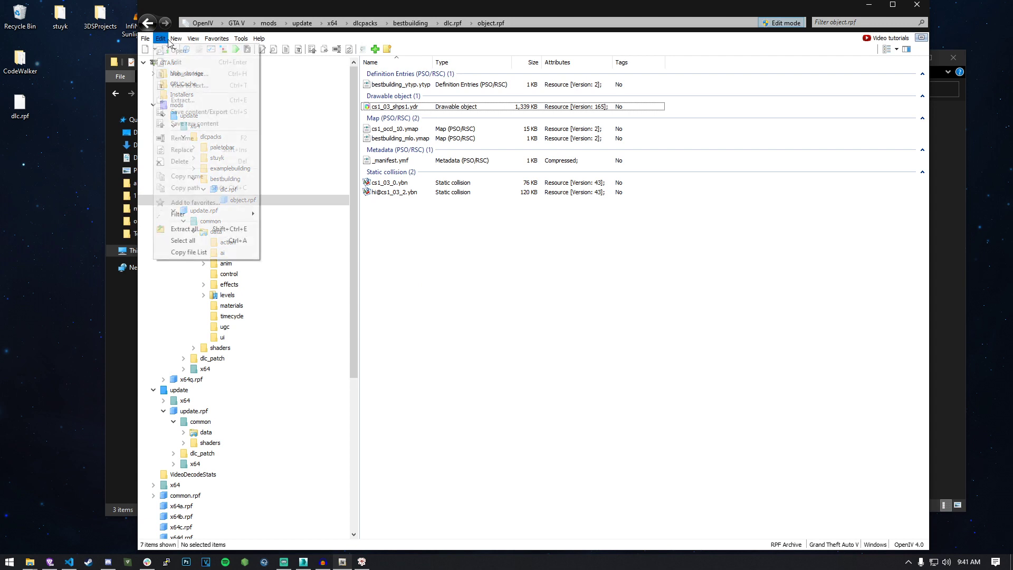
left_click(198, 63)
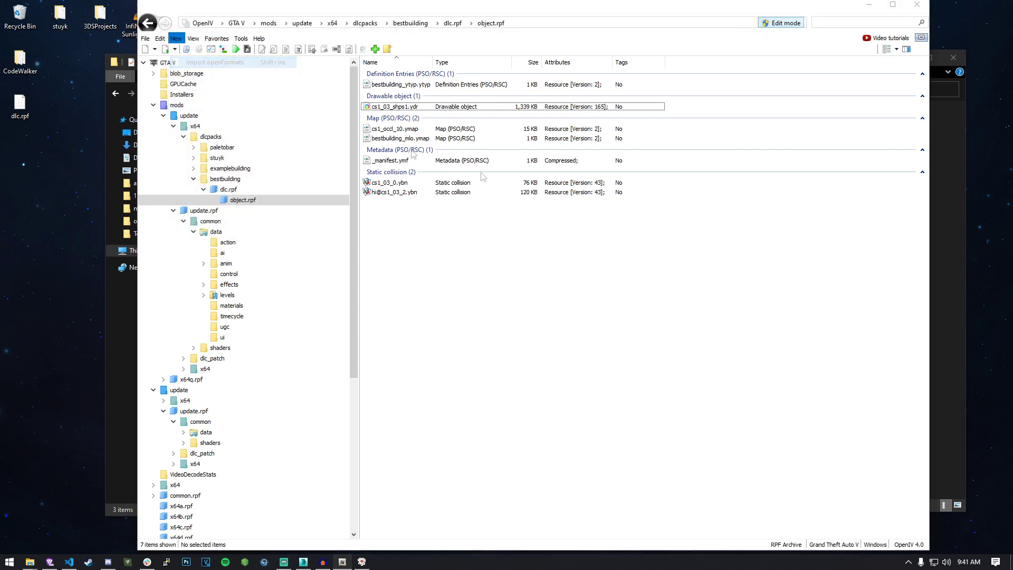
left_click(580, 109)
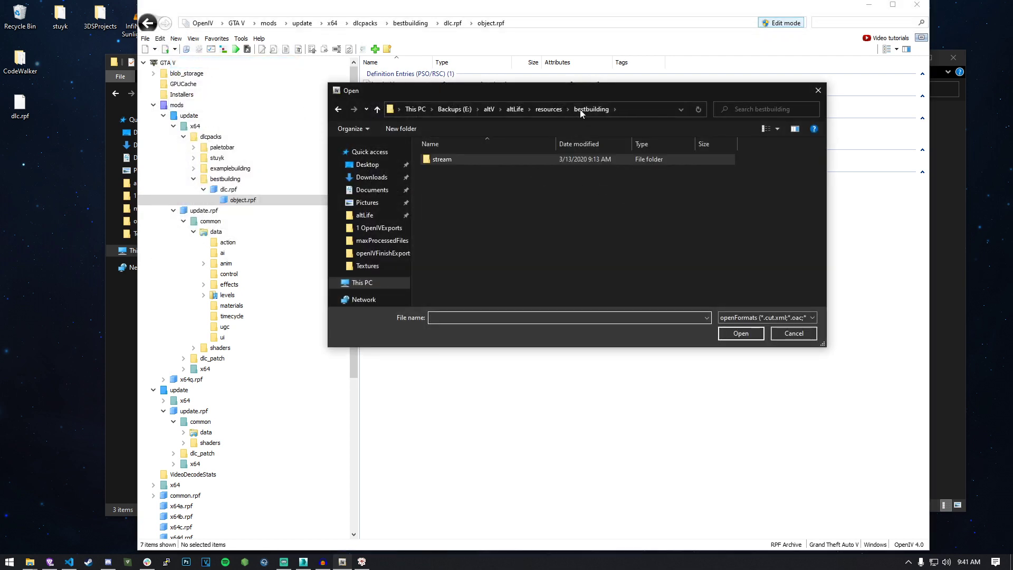
left_click(364, 166)
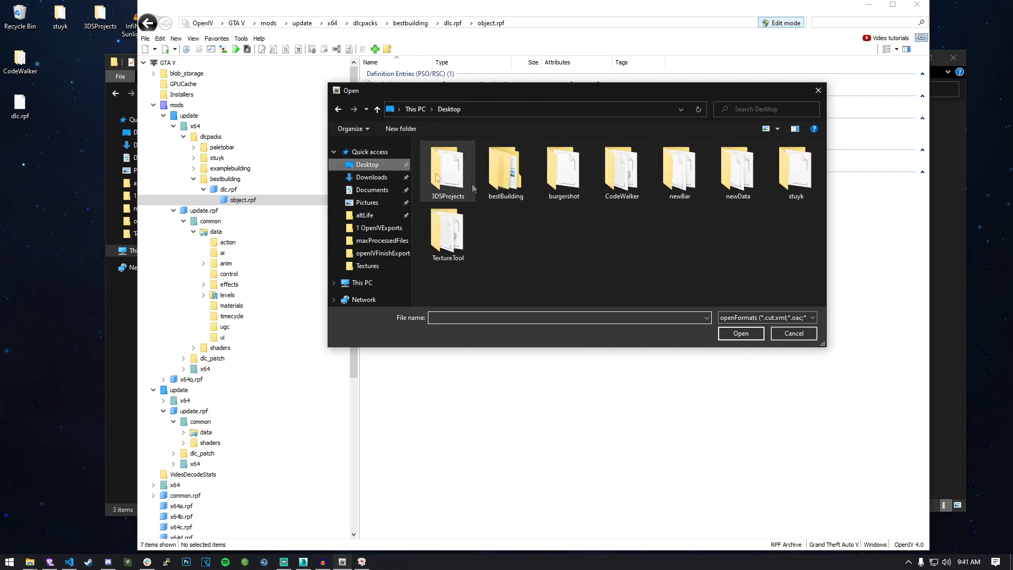
double_click(504, 166)
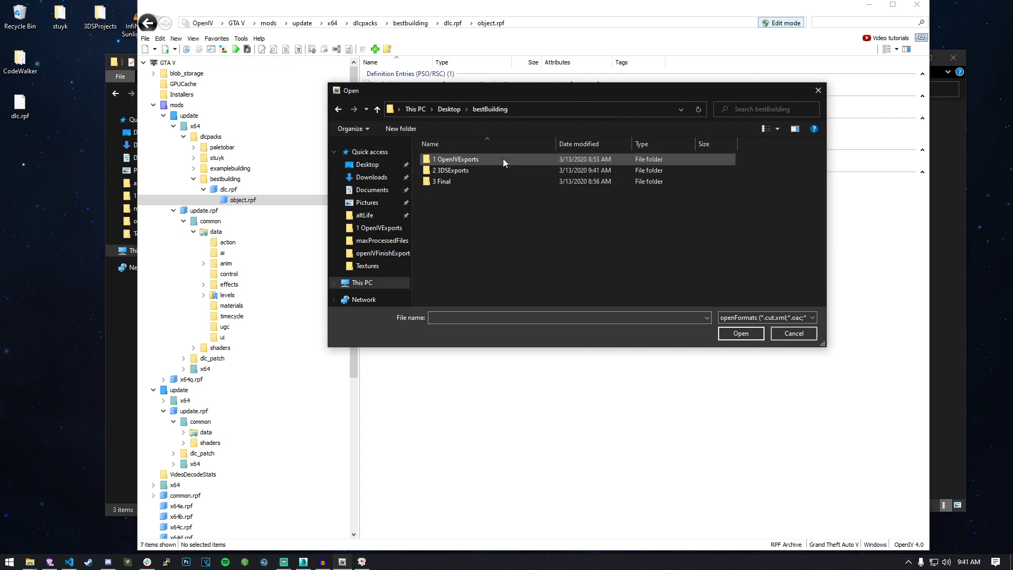
double_click(454, 173)
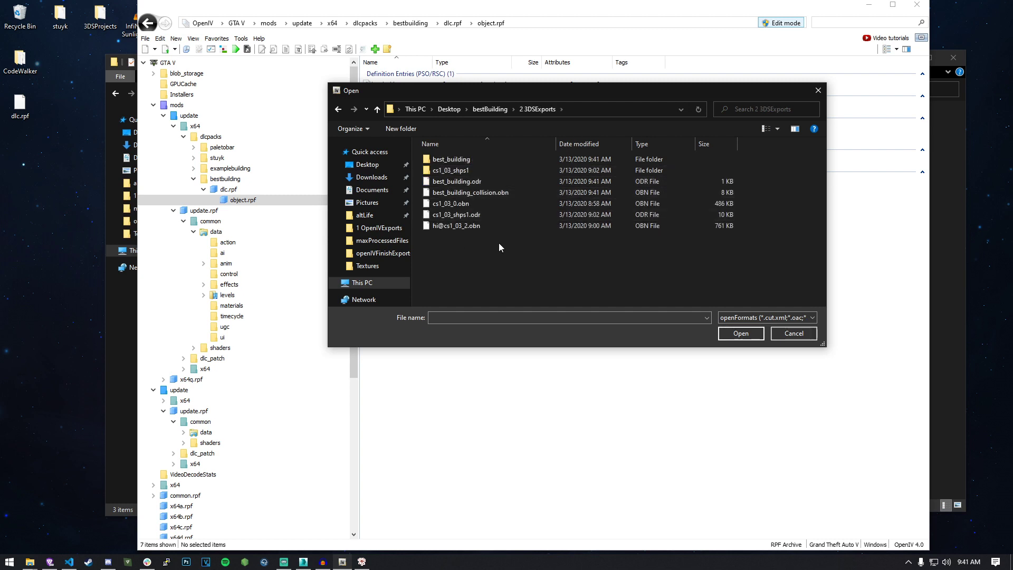
left_click(506, 192)
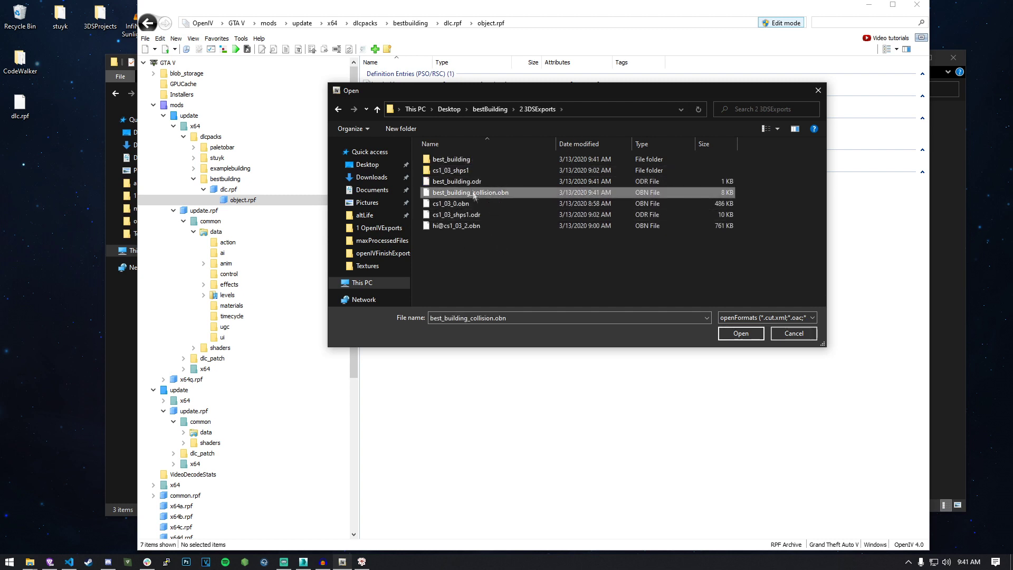
left_click(456, 181, "ctrl")
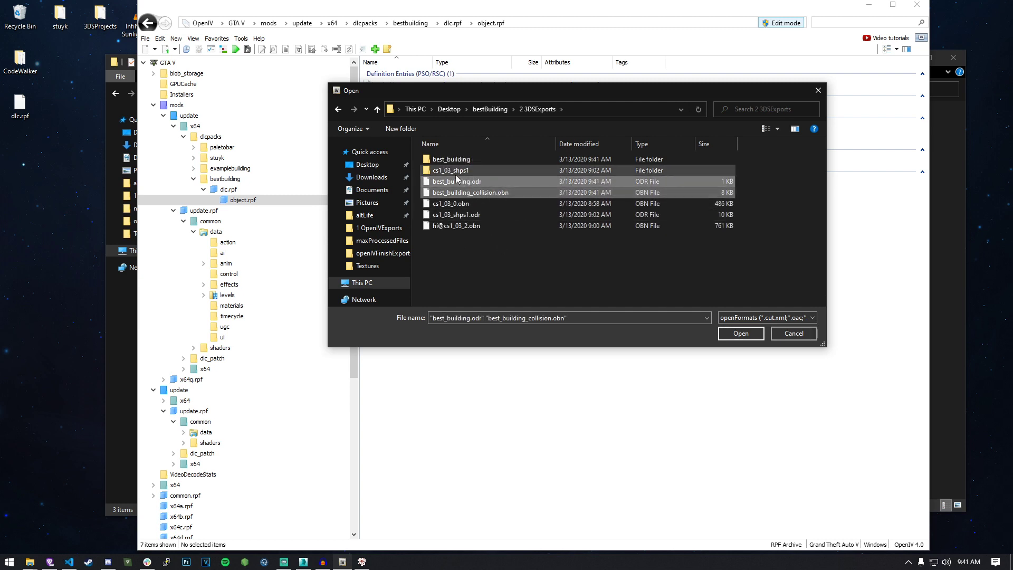
left_click(741, 333)
left_click(590, 332)
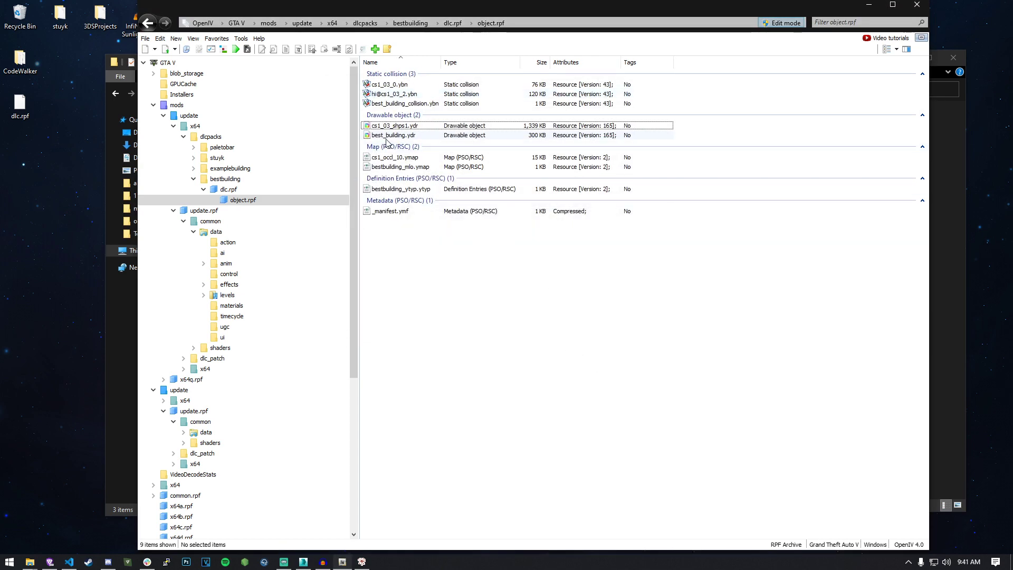
Inspect the best_building_collision.ybn collision mesh from several angles in the collision viewer, and close the viewer
double_click(401, 103)
left_click_drag(478, 277, 515, 288)
key("w")
key("s")
key("w")
key("w")
key("s")
key("w")
key("s")
key("a")
key("w")
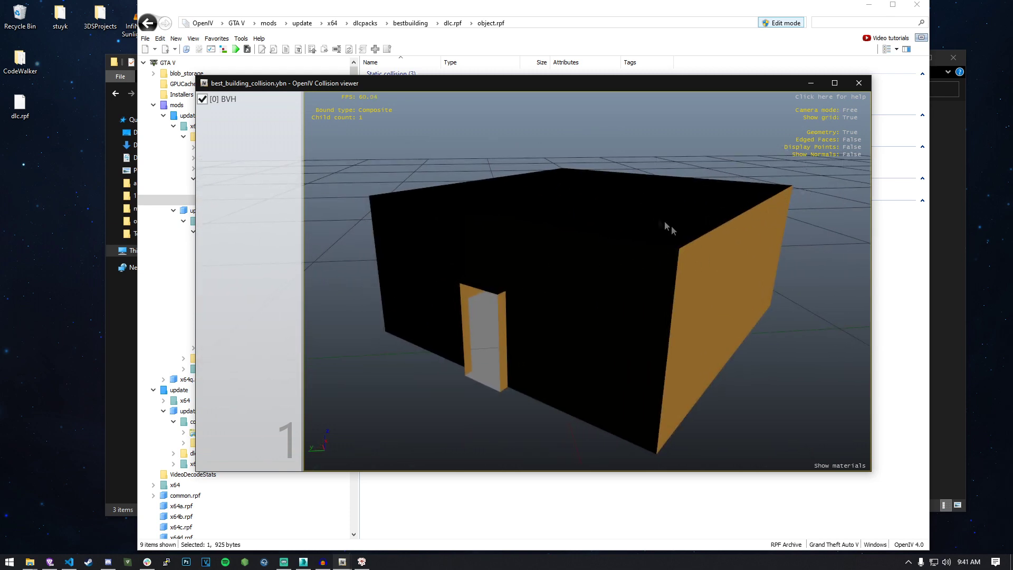
left_click_drag(533, 379, 513, 397)
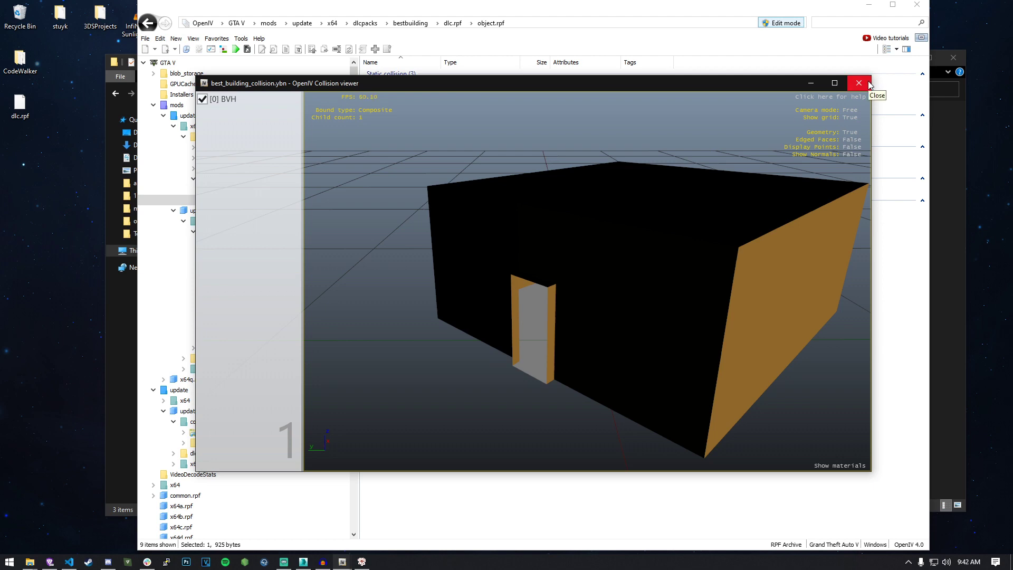
left_click(868, 83)
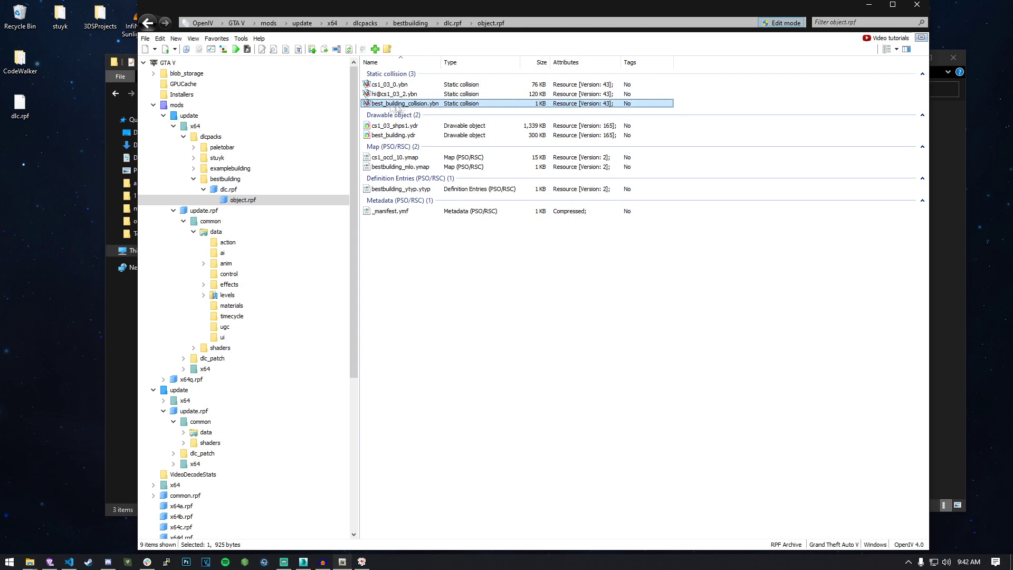
Inspect the textured best_building.ydr model from around the door side in the model viewer, and close the viewer
double_click(393, 135)
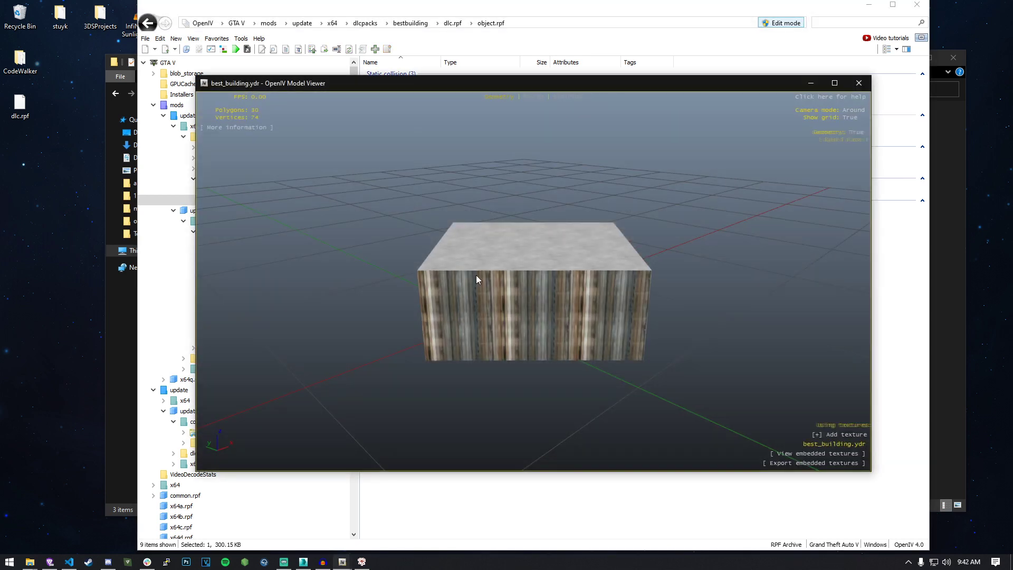
left_click_drag(476, 277, 810, 160)
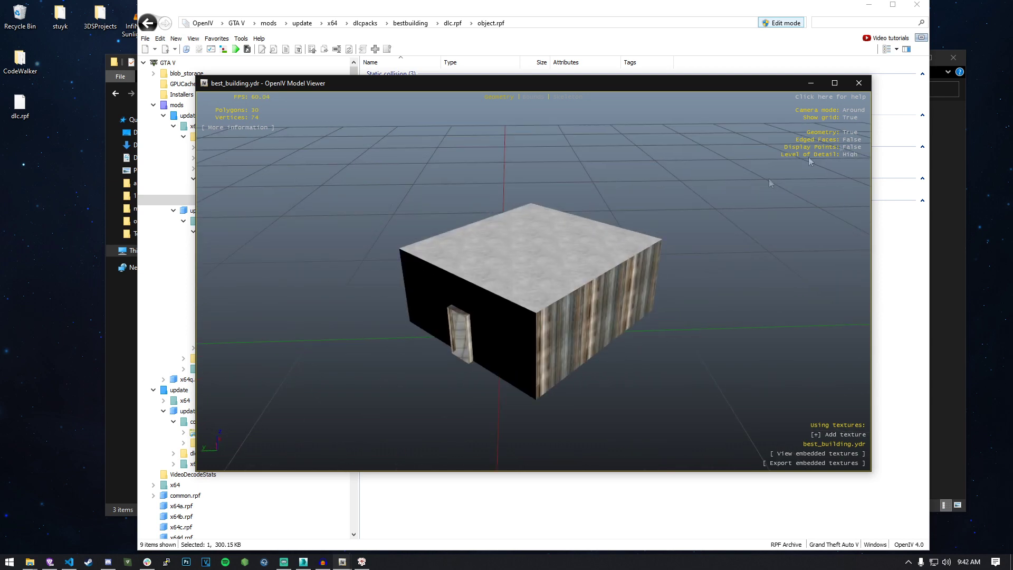
left_click(857, 86)
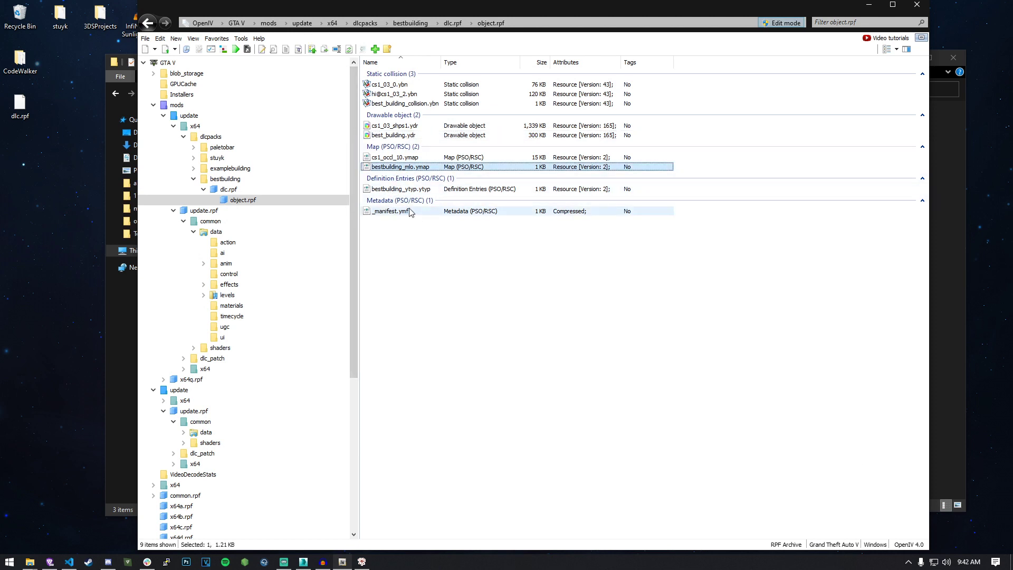
Open _manifest.ymf for editing and set the Name of the Interiors item to best_building_collision
left_click(401, 188)
left_click(391, 211)
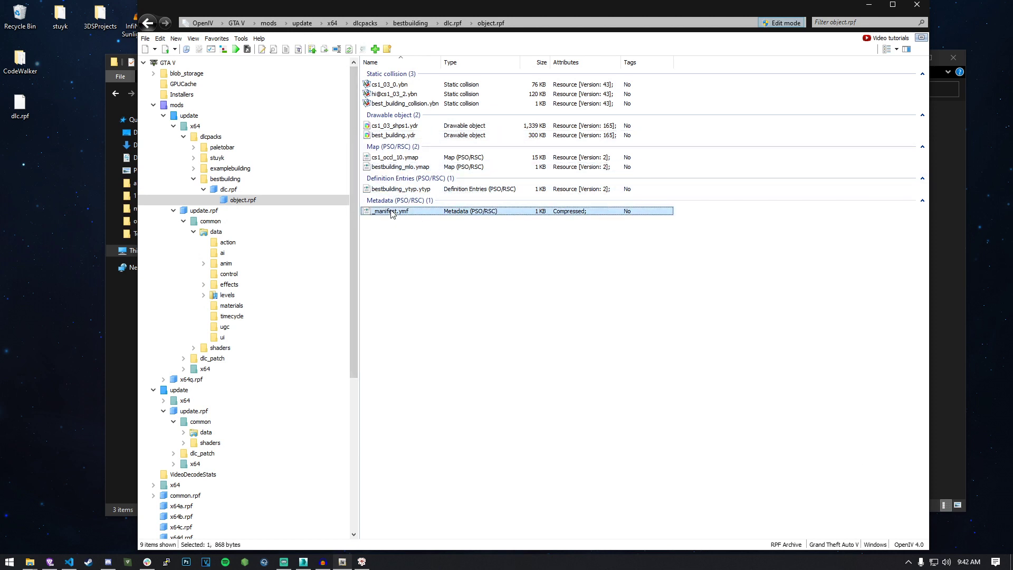
left_click(386, 220)
right_click(377, 213)
left_click(401, 232)
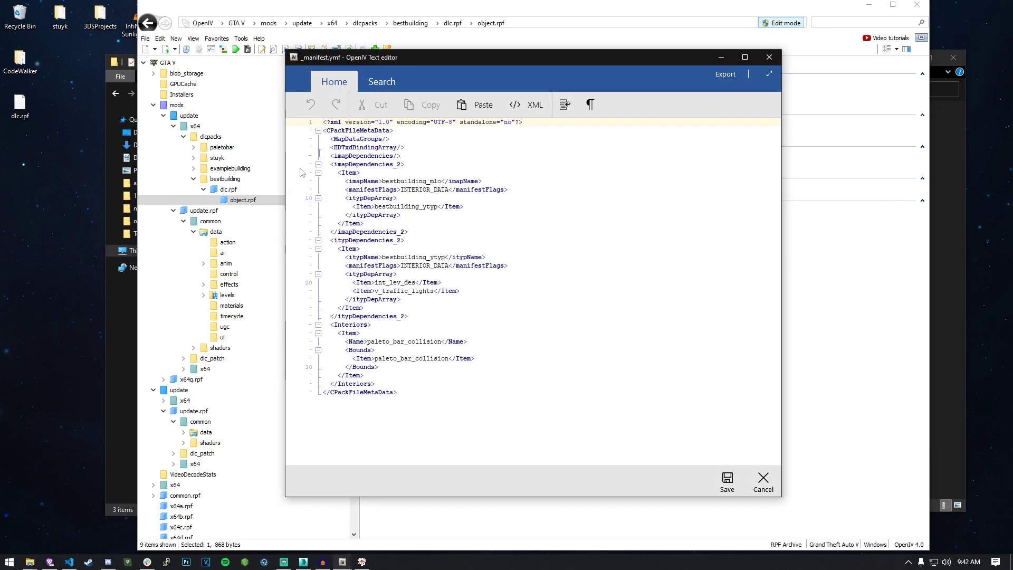
double_click(397, 181)
left_click_drag(445, 58, 673, 60)
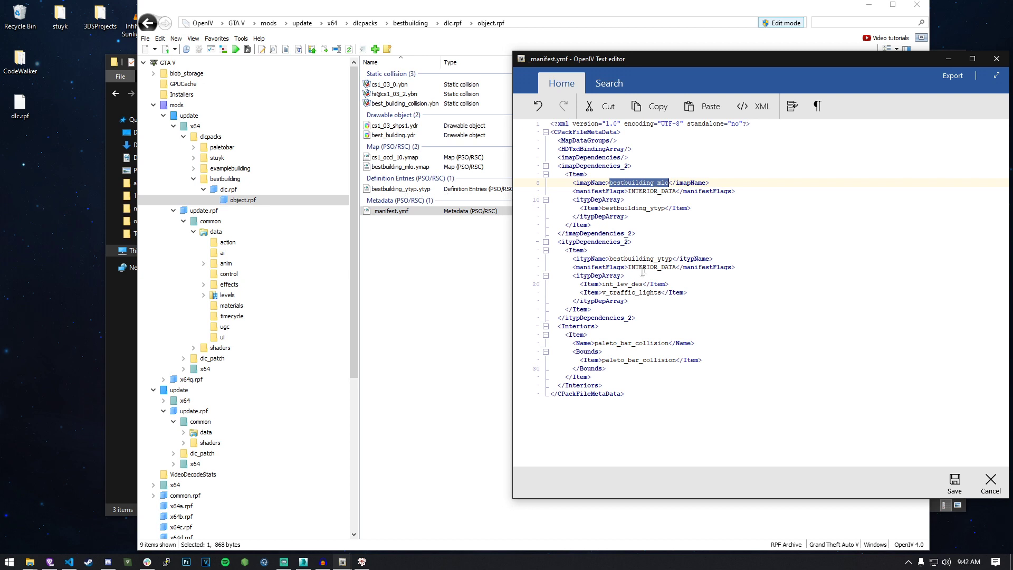
left_click(612, 250)
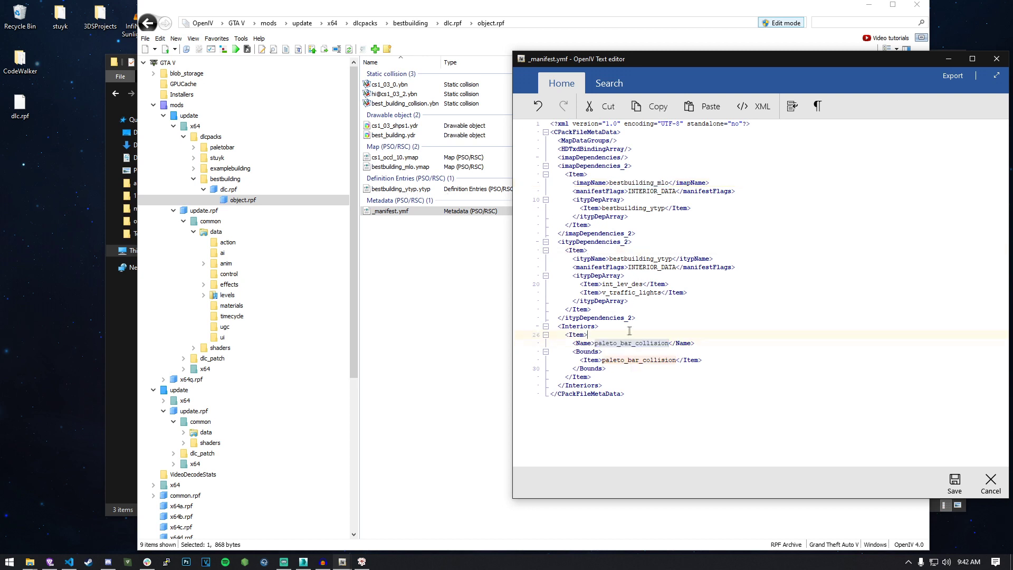
left_click_drag(595, 343, 632, 343)
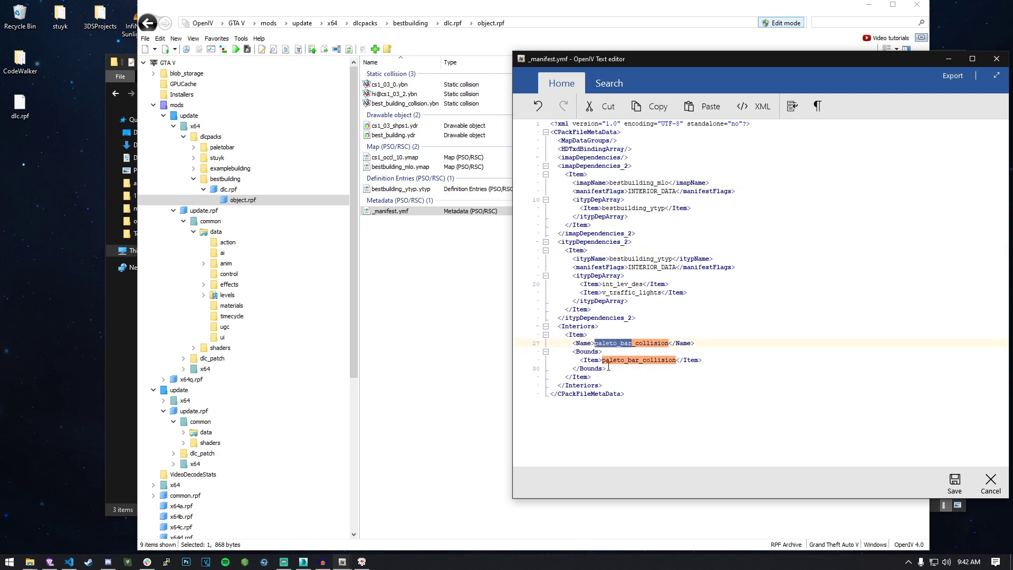
type("best_build")
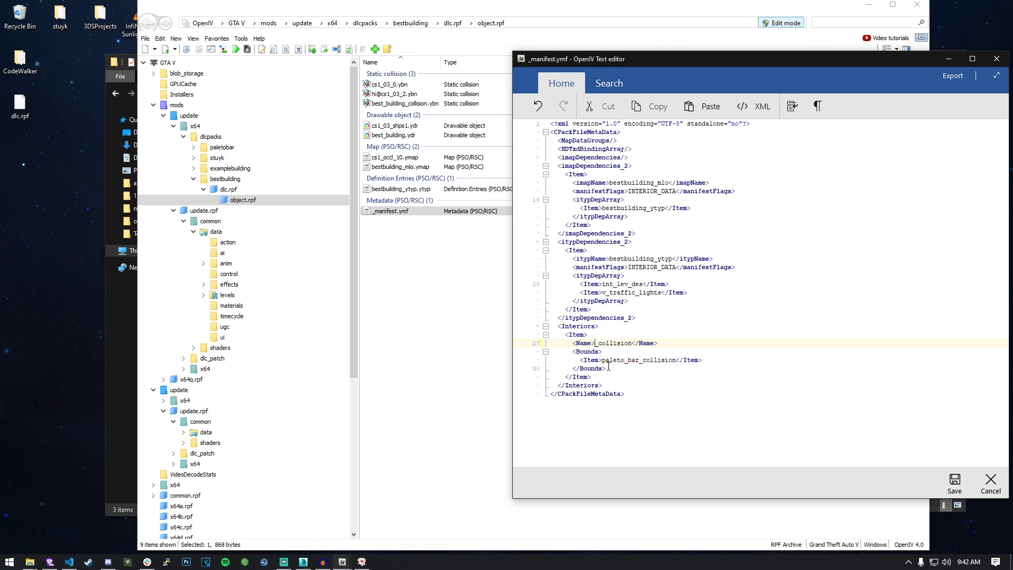
type("ing")
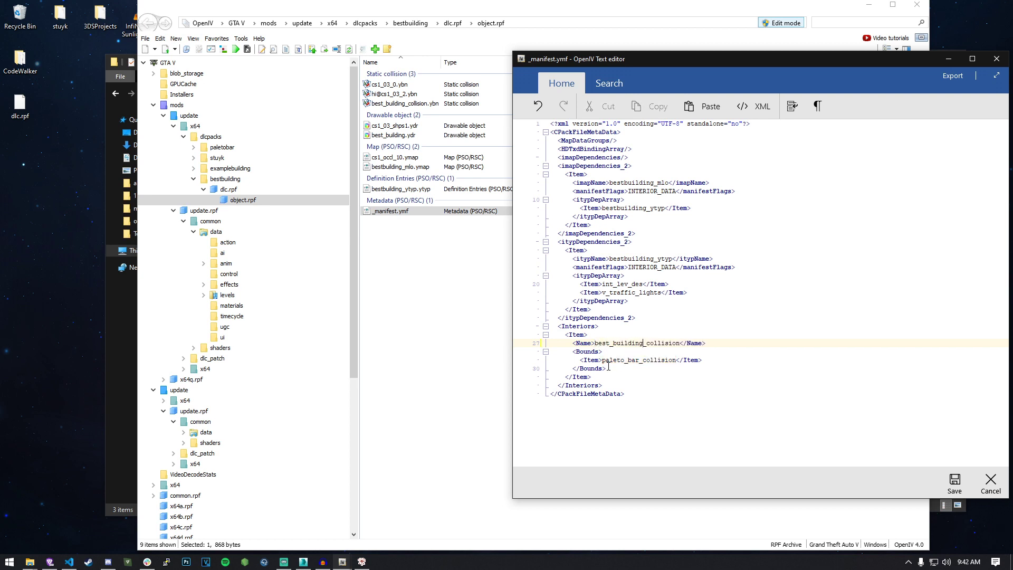
Replace paleto_bar in the Interiors Bounds item with best_building so it reads best_building_collision, and save the manifest
mouse_move(644, 343)
left_mouse_down()
mouse_move(592, 343)
mouse_move(665, 347)
mouse_move(612, 360)
mouse_move(665, 360)
mouse_move(639, 360)
left_mouse_up()
left_click(595, 343)
key("ctrl+c")
key("ctrl+v")
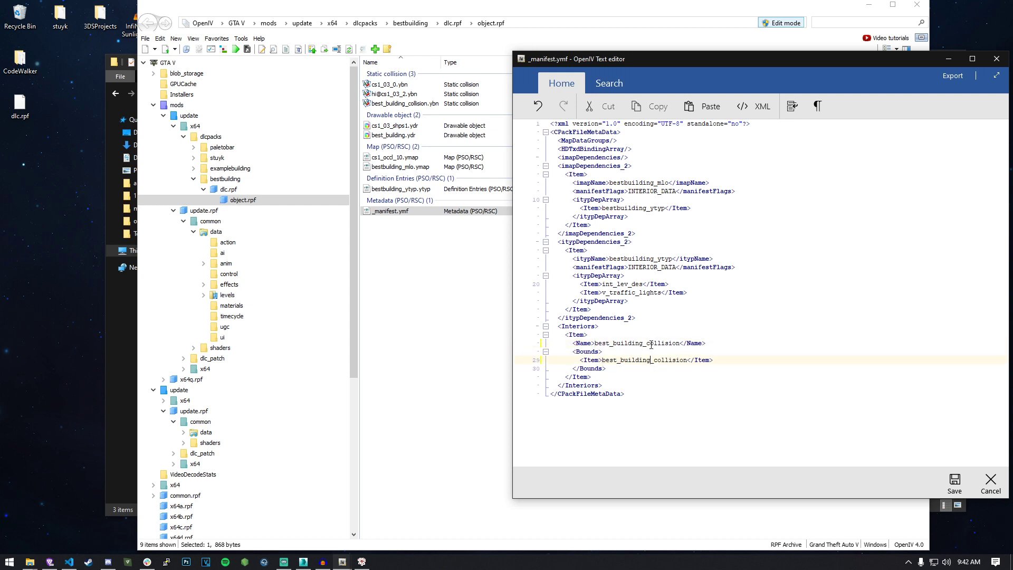
left_click(954, 481)
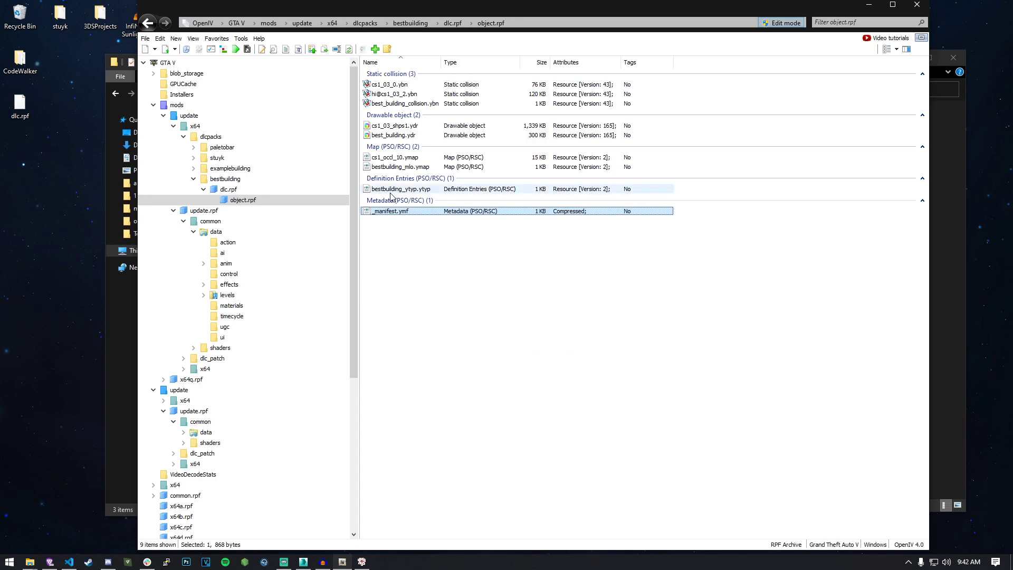
Open bestbuilding_mlo.ymap for editing and set the archetypeName of the CMloInstanceDef item to best_building_collision
right_click(385, 168)
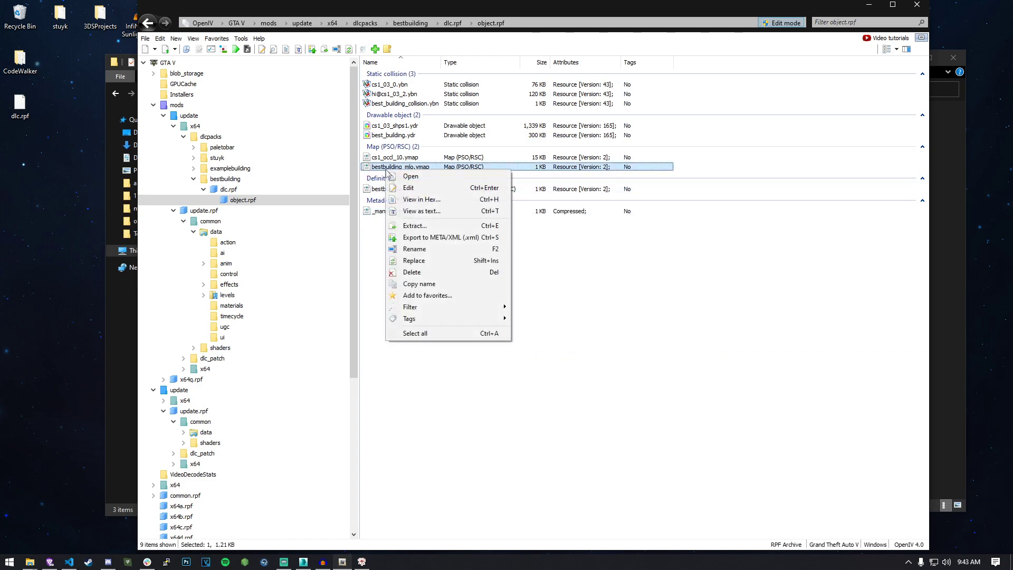
left_click(412, 188)
left_click_drag(476, 105, 680, 49)
double_click(639, 214)
scroll(639, 221, "down", 2)
scroll(641, 226, "up", 2)
left_click(639, 213)
left_click_drag(601, 214, 639, 213)
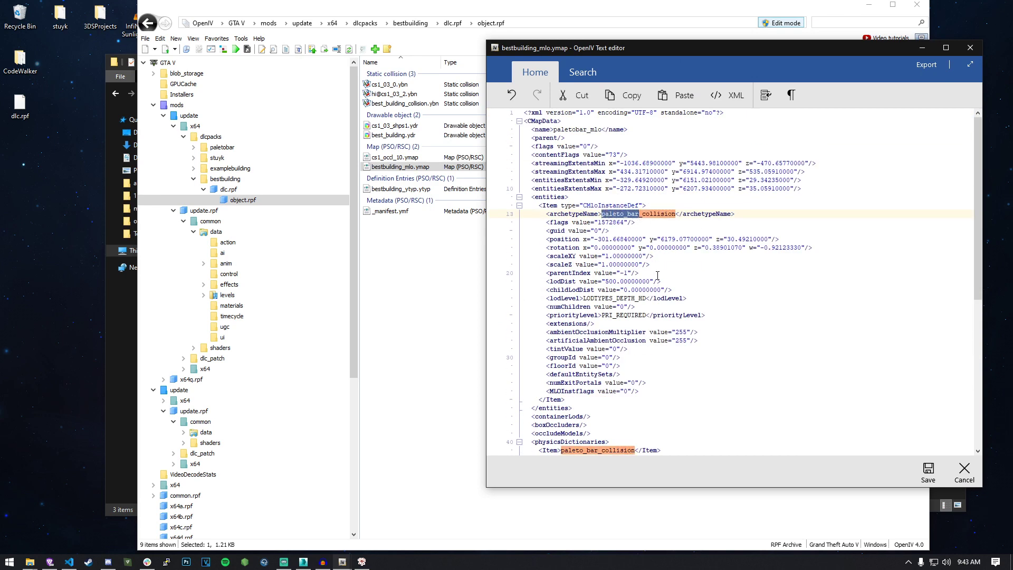
key("Delete")
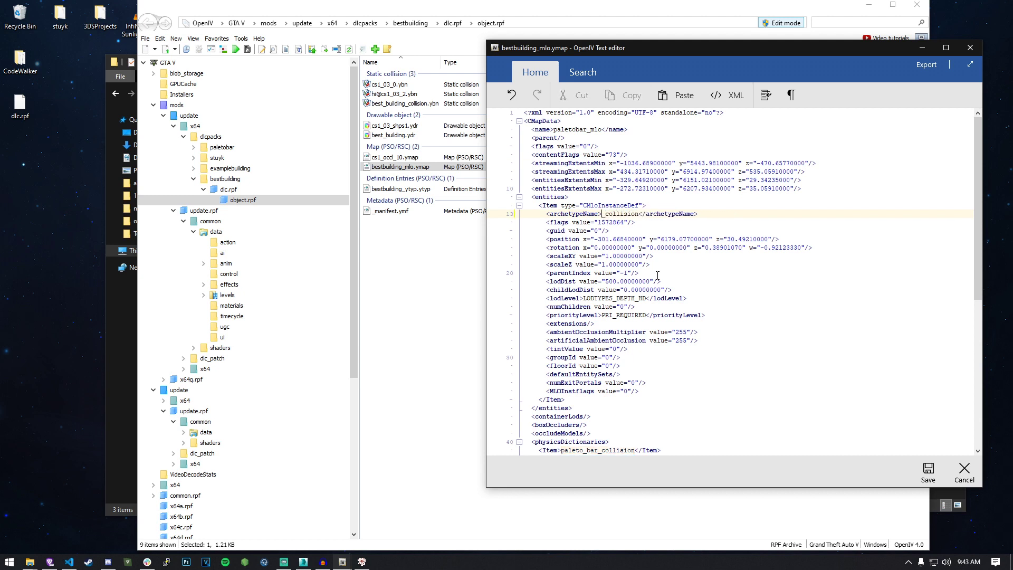
type("best_building")
Copy the archetype name best_building_collision into the physicsDictionaries item of the map file
double_click(638, 214)
key("ctrl+c")
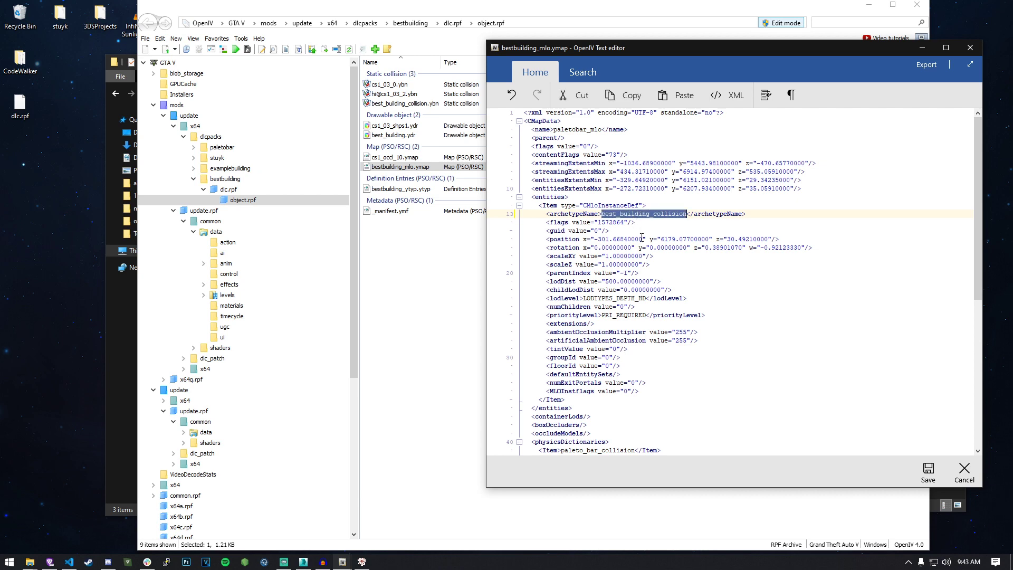
scroll(628, 226, "down", 8)
double_click(605, 248)
key("ctrl+v")
Set the name in the map file's block section to bestbuilding_mlo
scroll(602, 252, "down", 3)
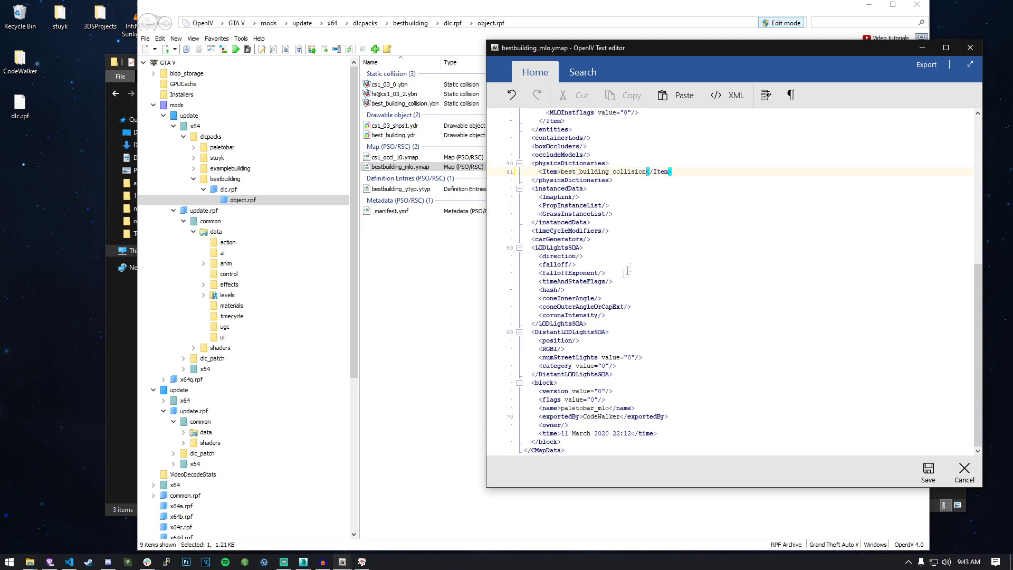
double_click(582, 409)
type("bestbuilding_mlo")
Set the CMapData name at the start of the map file to bestbuilding_mlo, and save the file
scroll(623, 385, "up", 5)
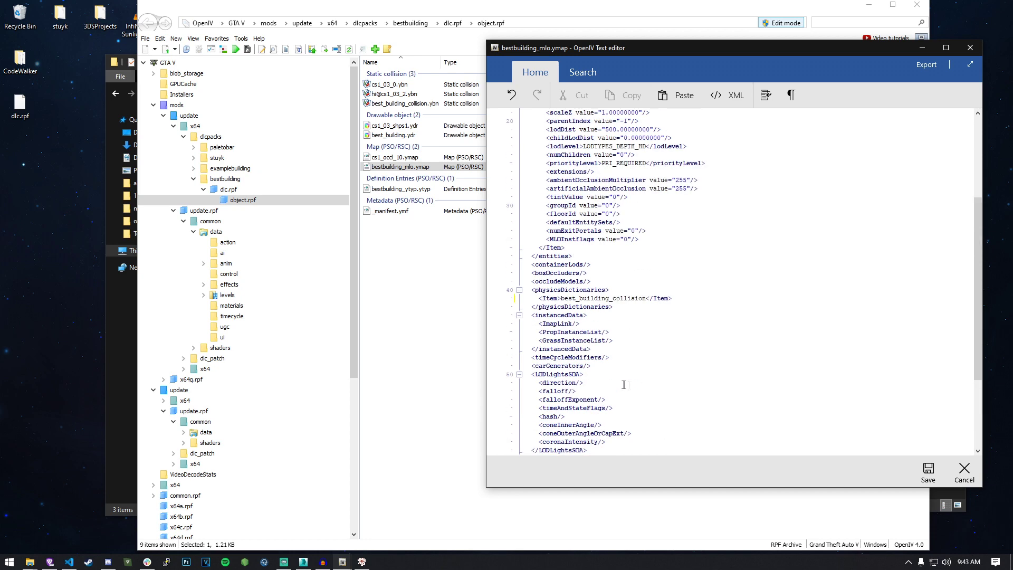
scroll(622, 385, "up", 6)
double_click(584, 130)
type("best_")
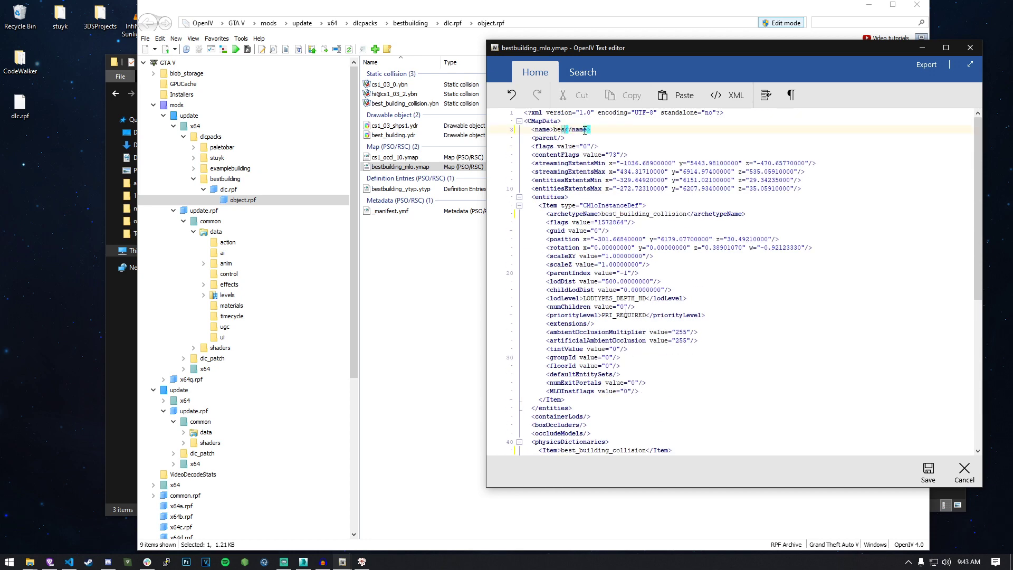
type("building")
key("BackSpace")
key("BackSpace")
key("BackSpace")
key("BackSpace")
key("BackSpace")
key("BackSpace")
key("BackSpace")
key("BackSpace")
key("BackSpace")
type("building_ml")
scroll(661, 257, "down", 5)
scroll(656, 282, "up", 5)
left_click(935, 470)
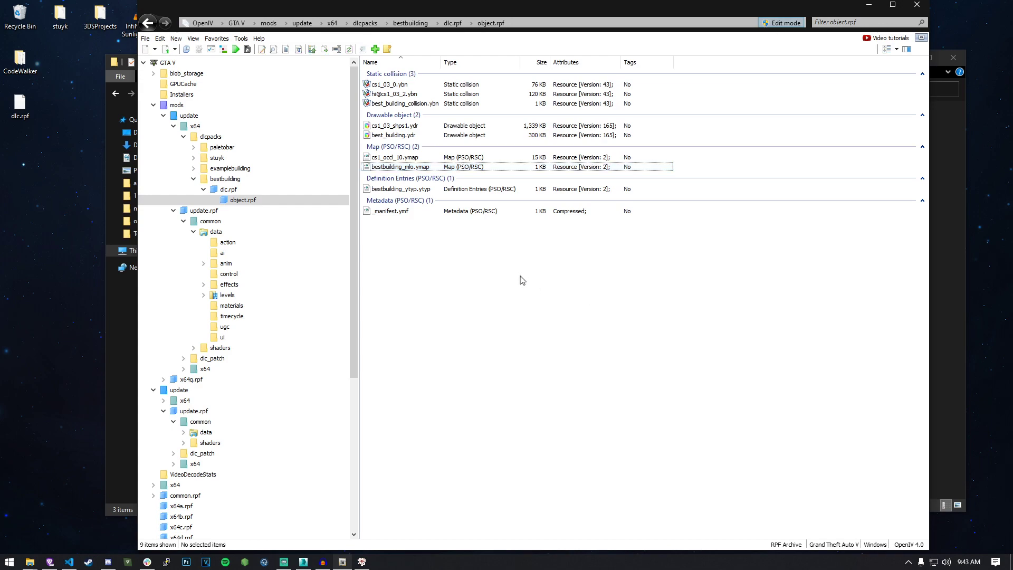
Open bestbuilding_ytyp.ytyp for editing and set the name of its CBaseArchetypeDef item to best_building
left_click(396, 190)
right_click(393, 190)
left_click(417, 201)
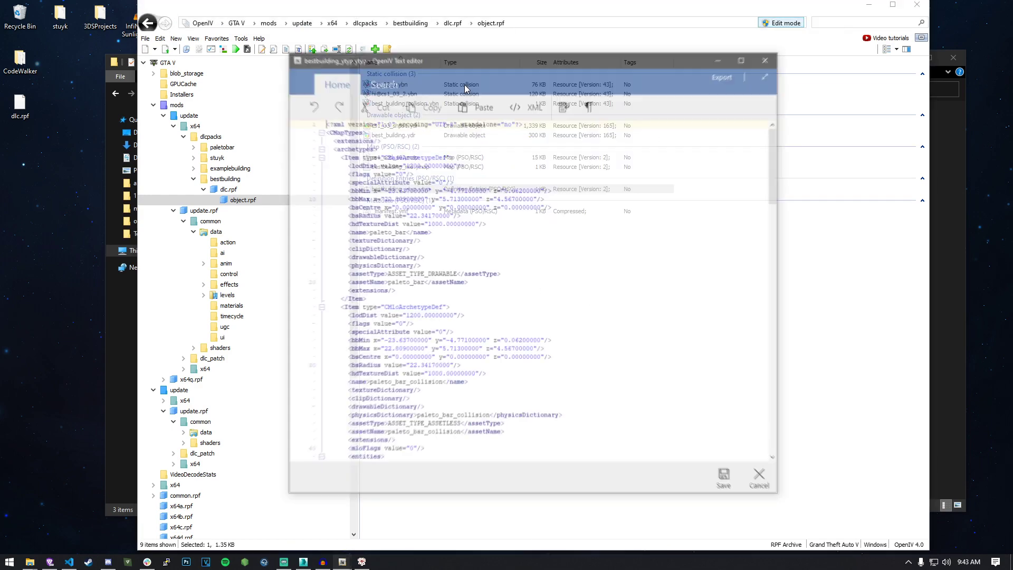
left_click_drag(463, 61, 682, 53)
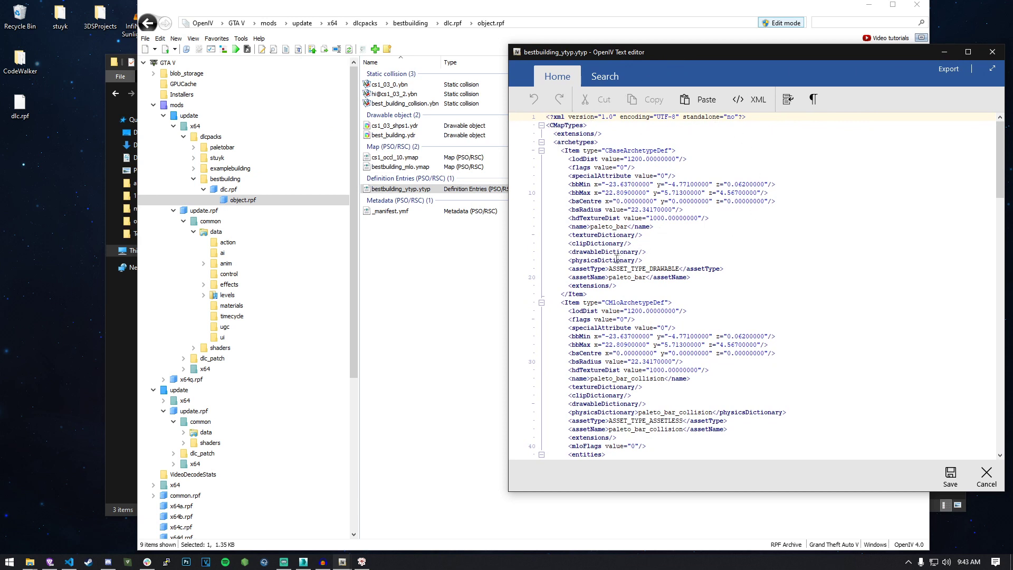
double_click(606, 227)
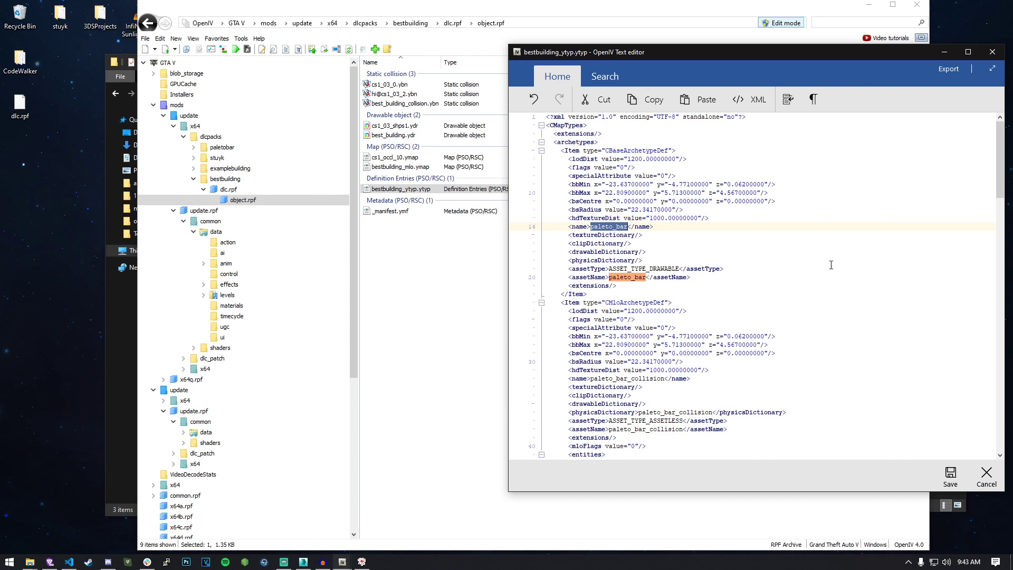
type("best_building")
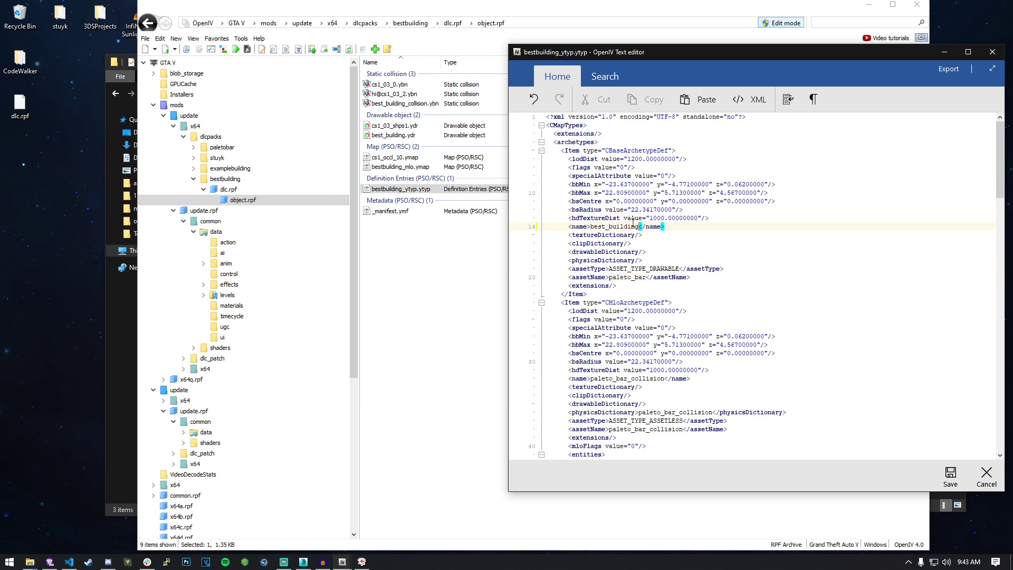
Copy the name best_building into the assetName of the CBaseArchetypeDef item
double_click(633, 225)
key("ctrl+c")
double_click(629, 277)
key("ctrl+v")
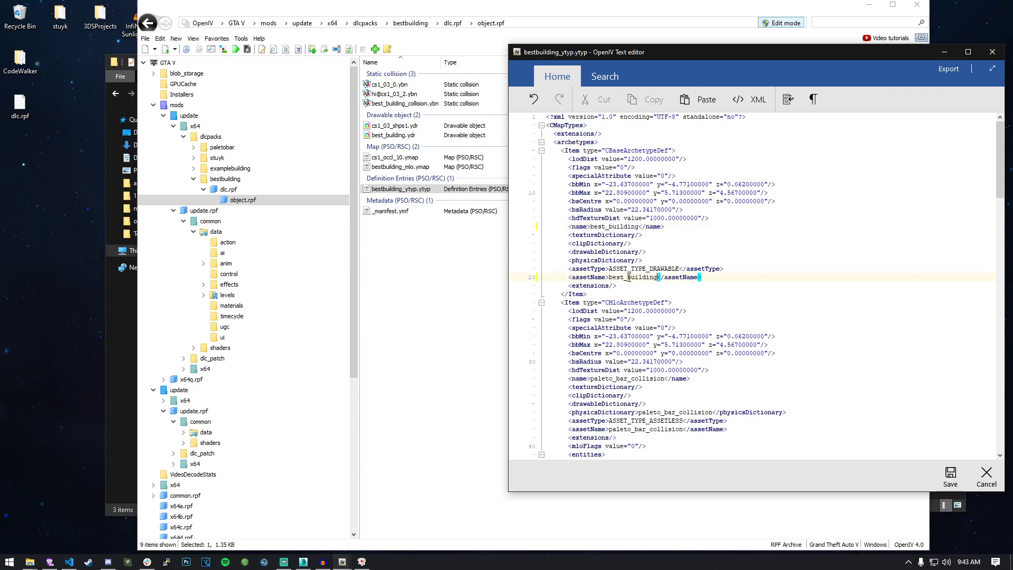
Set the name, physicsDictionary and assetName of the CMloArchetypeDef item to best_building_collision
scroll(628, 277, "down", 6)
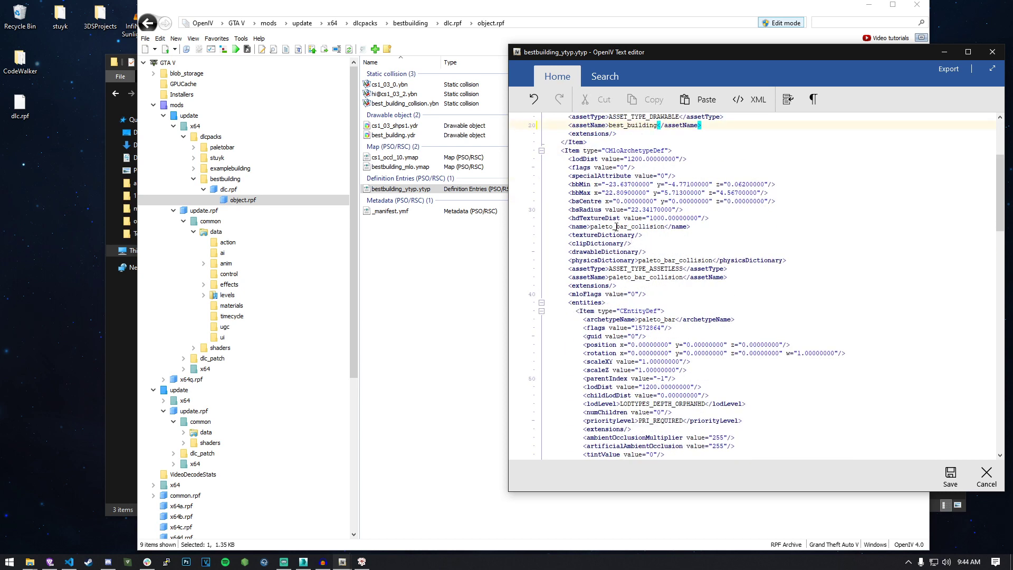
double_click(616, 226)
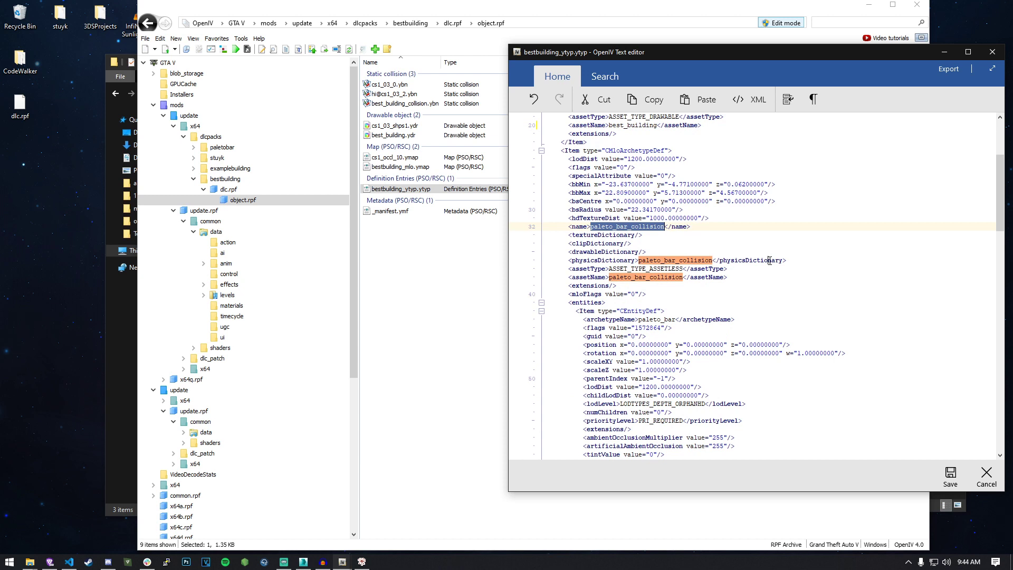
key("ctrl+v")
type("_collision")
double_click(633, 226)
key("ctrl+c")
double_click(675, 260)
key("ctrl+v")
double_click(646, 277)
key("ctrl+v")
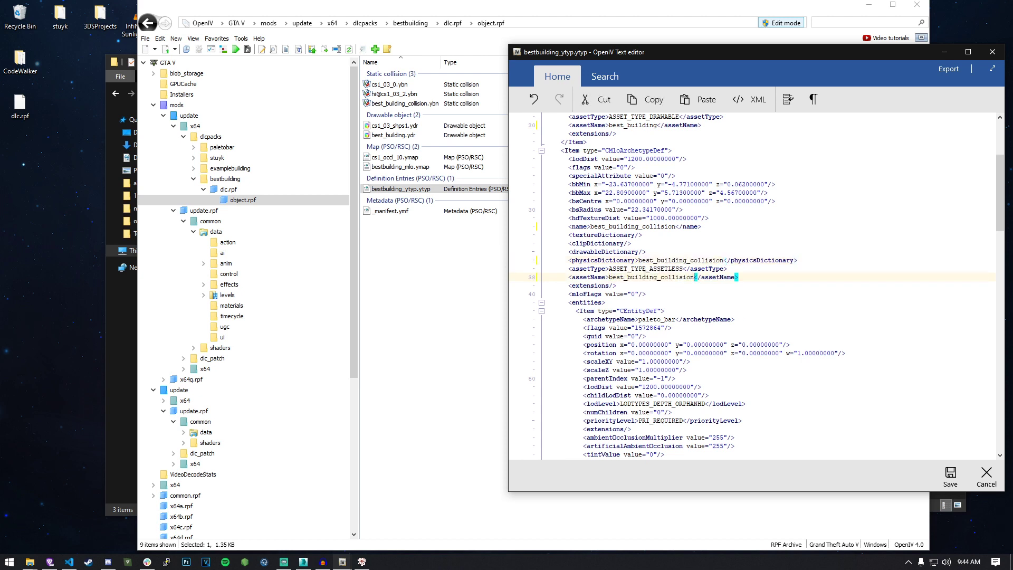
Set the archetypeName of the first CEntityDef item in the entities section to best_building
scroll(645, 274, "down", 2)
double_click(652, 269)
type("best_building")
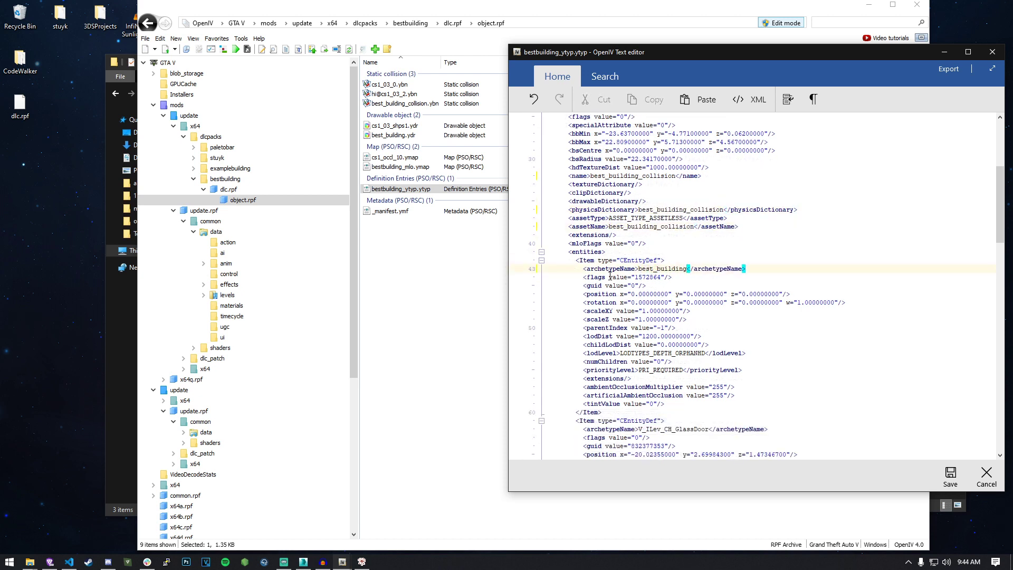
Rename the second room in the rooms section, after limbo, to best_building_collision
scroll(633, 266, "down", 8)
scroll(657, 253, "down", 10)
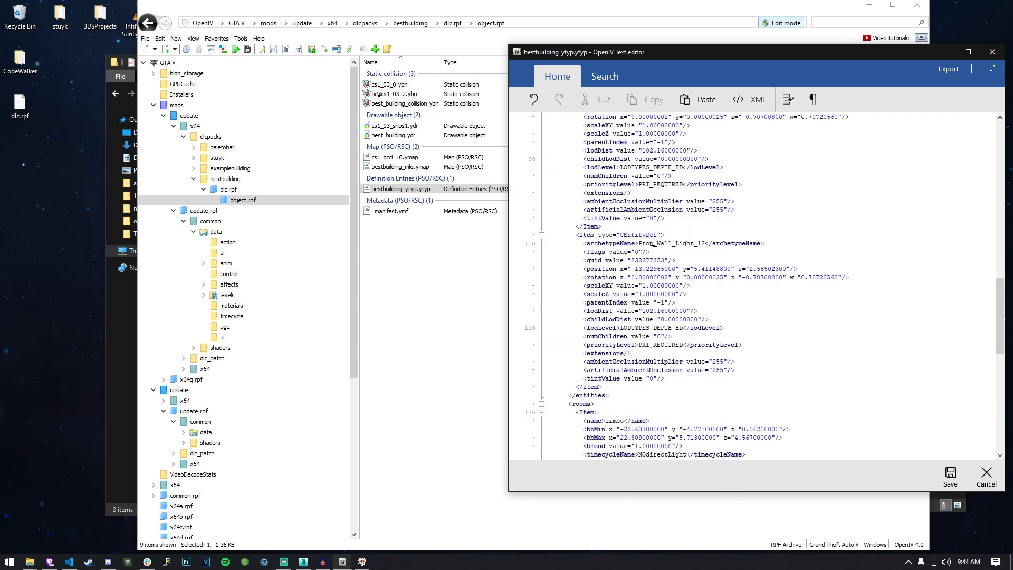
scroll(654, 241, "down", 8)
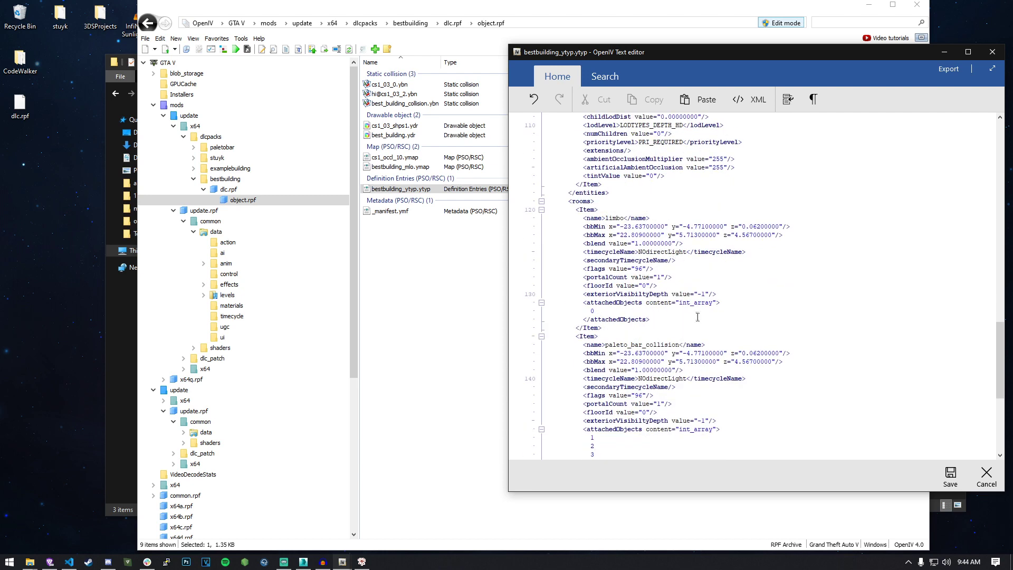
scroll(677, 281, "down", 3)
scroll(668, 281, "down", 5)
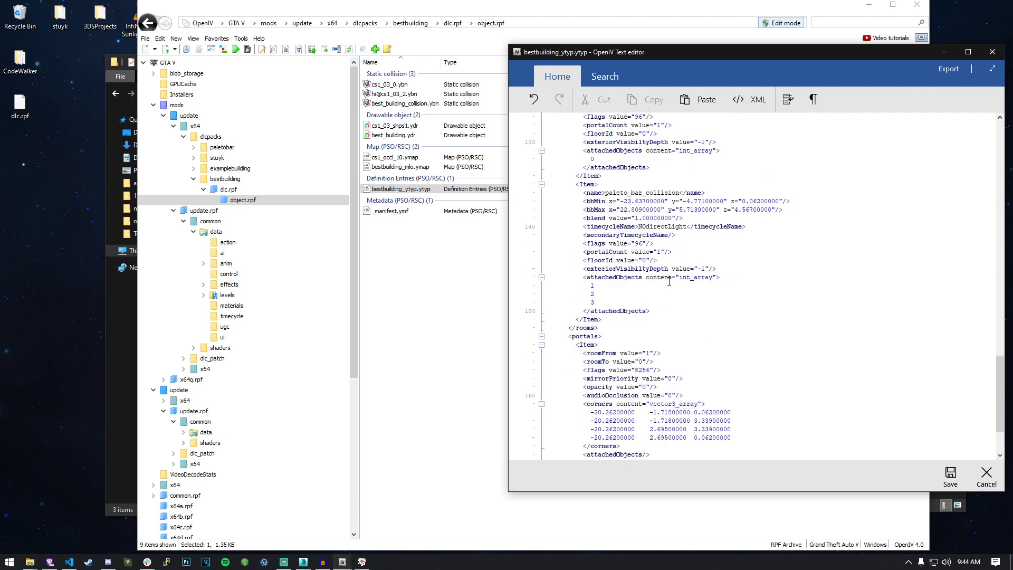
scroll(668, 281, "up", 5)
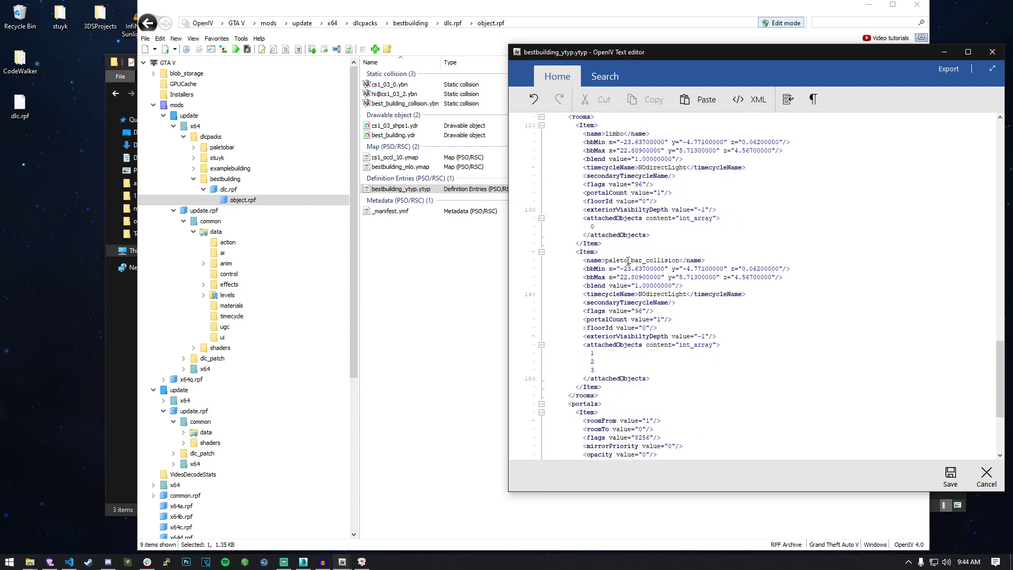
double_click(643, 261)
type("paleto")
key("BackSpace")
key("BackSpace")
key("BackSpace")
key("BackSpace")
key("BackSpace")
key("BackSpace")
type("best_building_collision")
Set the CMapTypes name at the end of the definition file to bestbuilding_ytyp
scroll(653, 277, "down", 6)
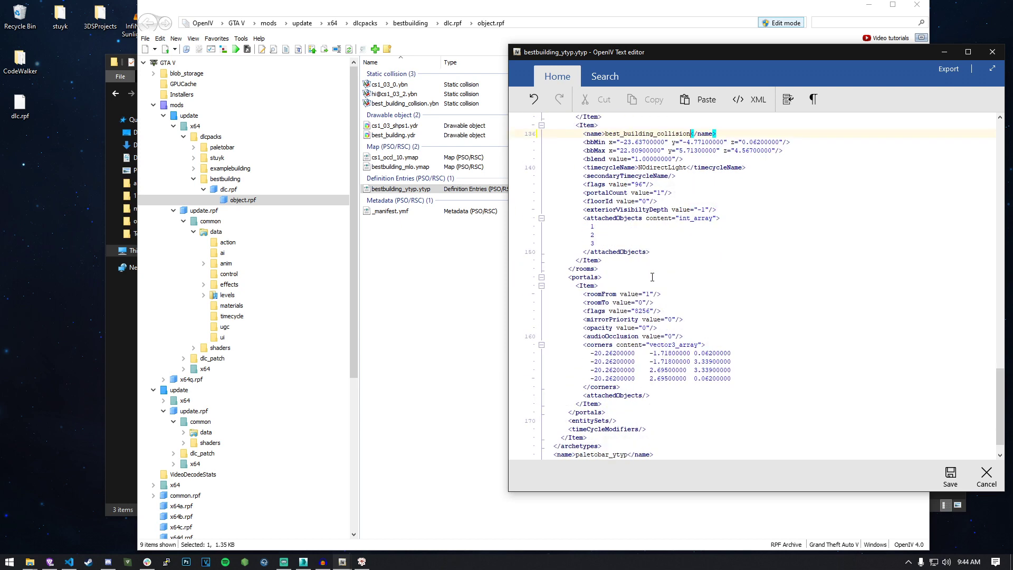
double_click(603, 430)
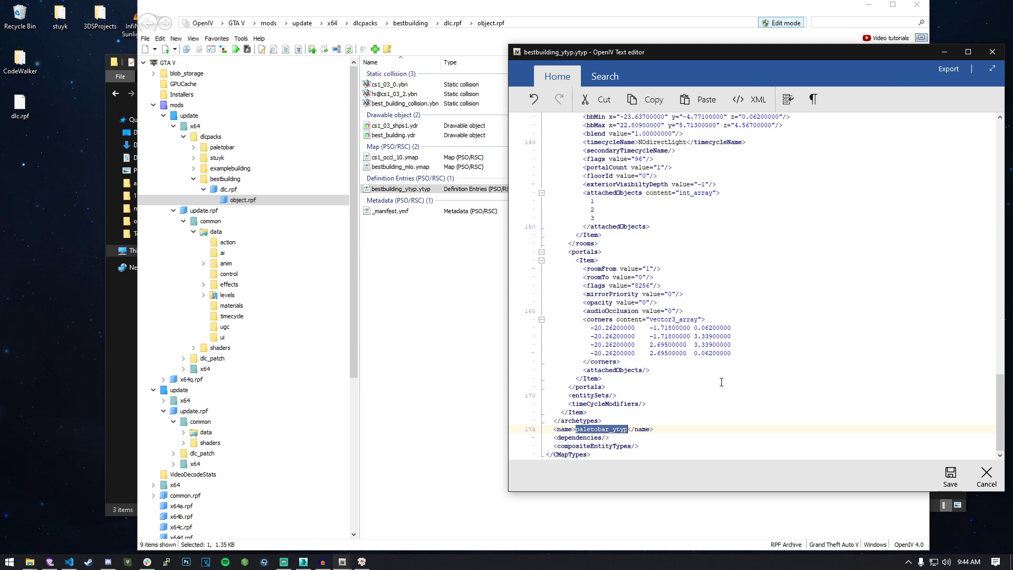
type("bestbuilding_")
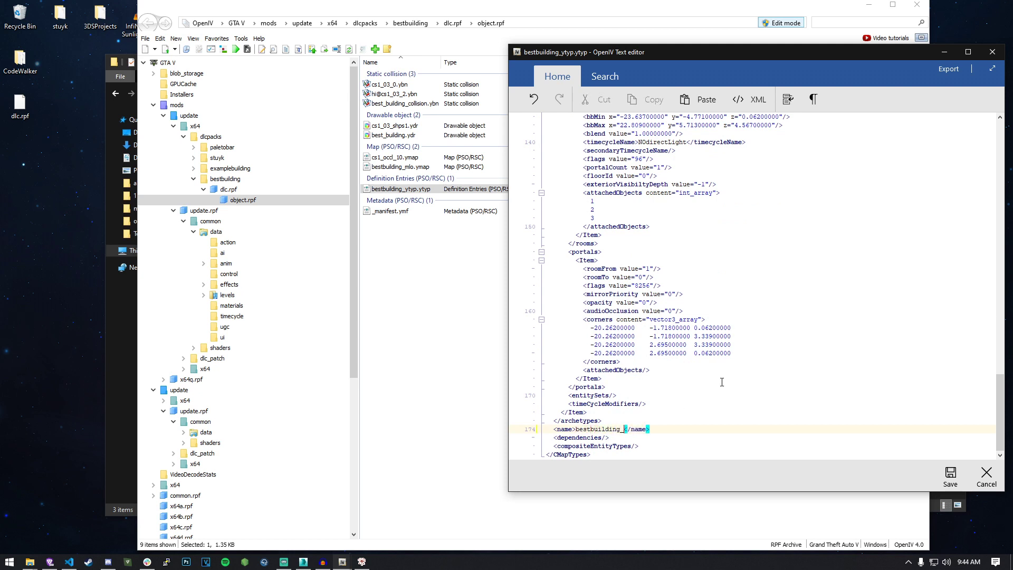
type("ytyp")
Check the edited names throughout the definition file and save it
scroll(721, 381, "up", 20)
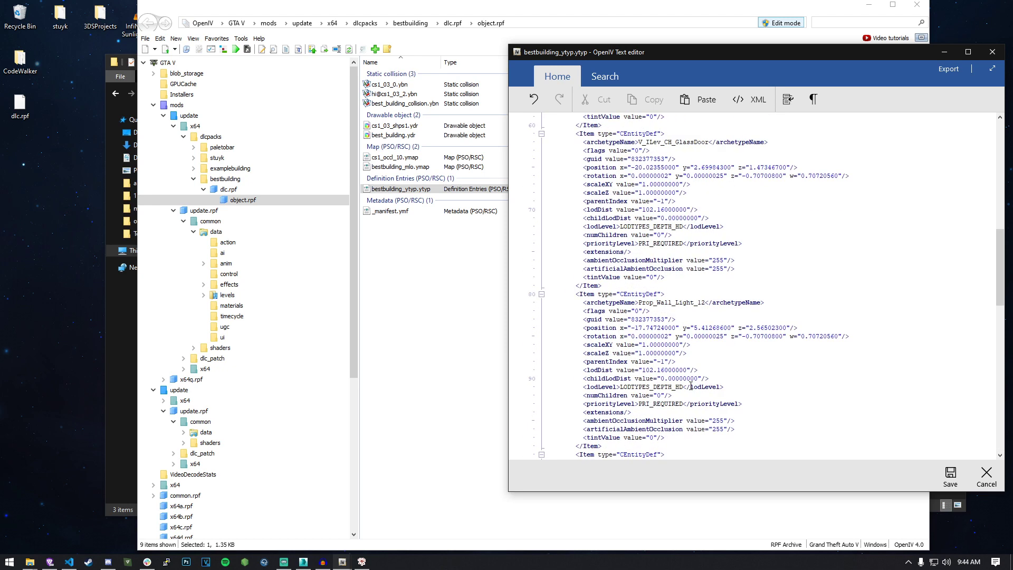
scroll(695, 390, "up", 5)
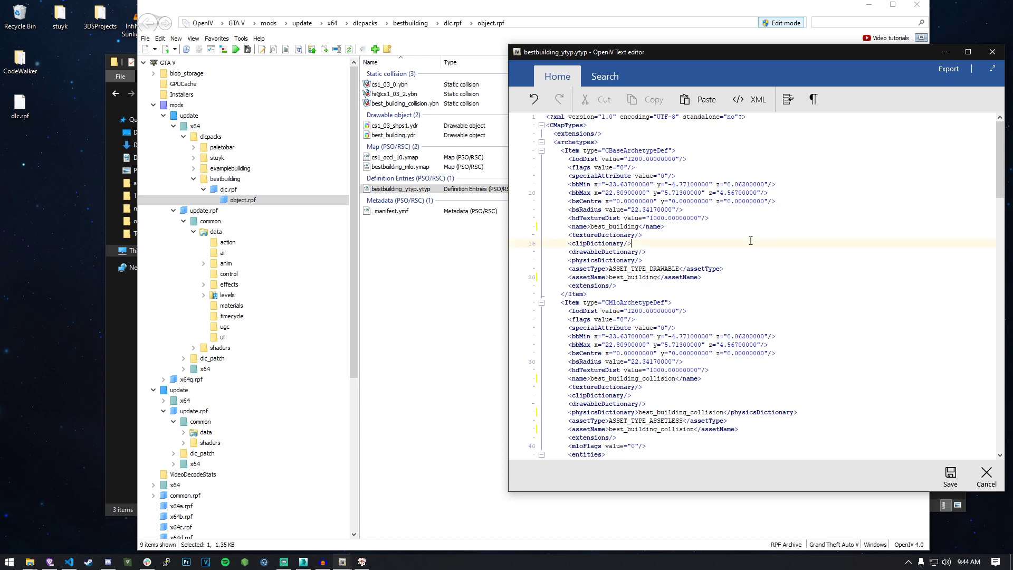
scroll(754, 253, "down", 20)
scroll(754, 286, "down", 5)
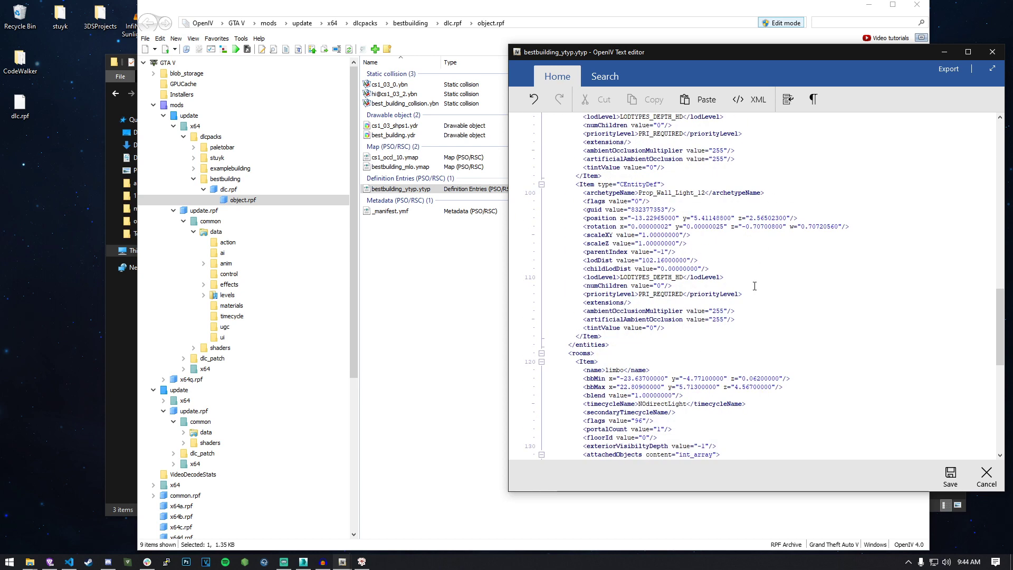
scroll(760, 282, "down", 11)
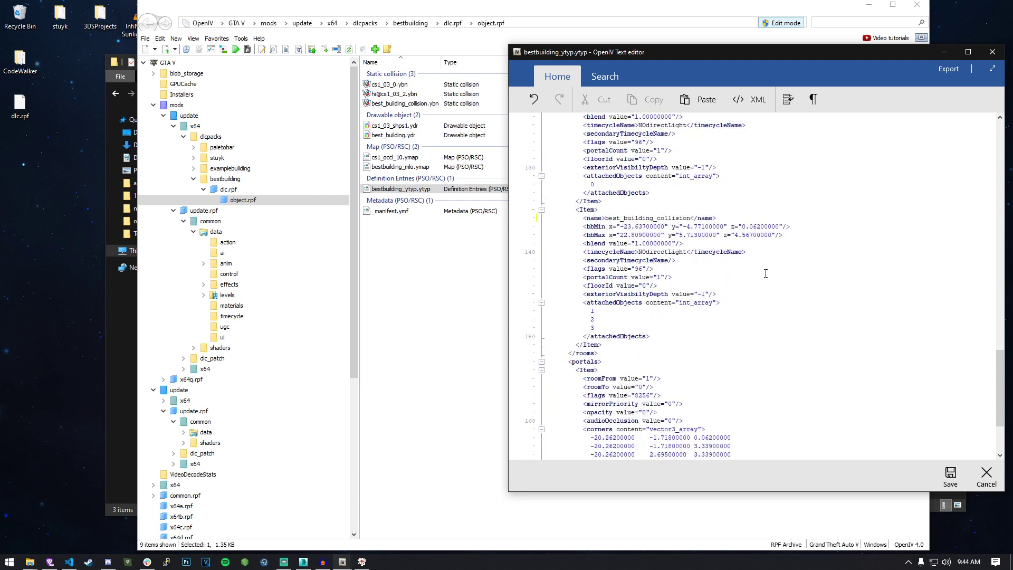
scroll(766, 325, "down", 5)
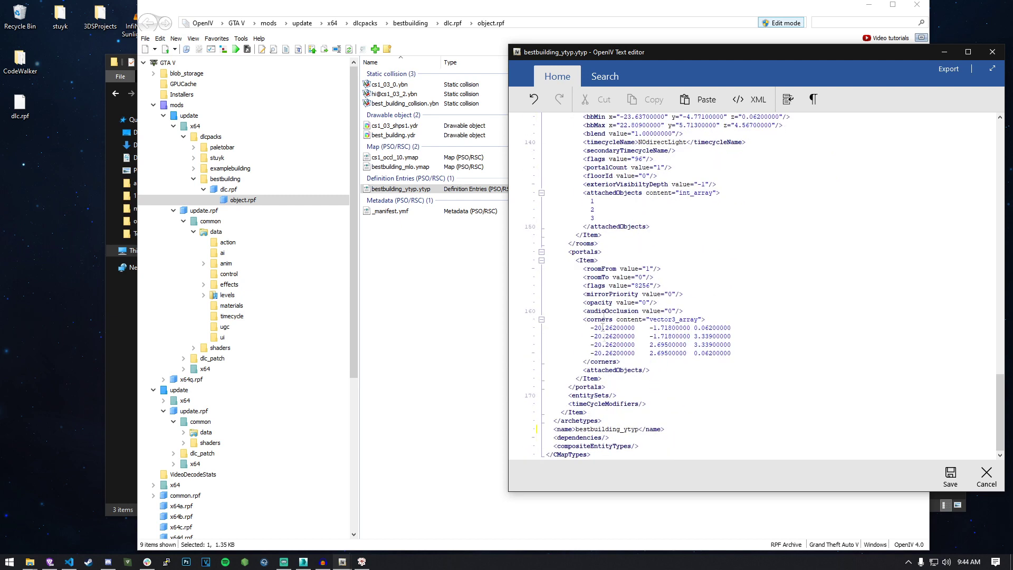
left_click(950, 475)
Reopen bestbuilding_ytyp.ytyp for editing and go to the corner coordinates in its portals section
right_click(413, 191)
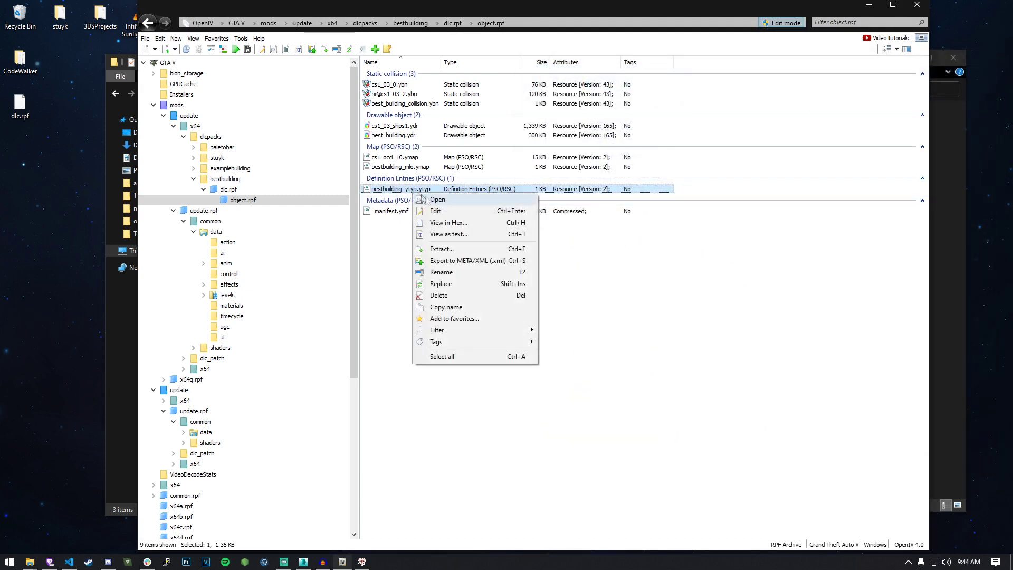
left_click(458, 211)
scroll(610, 305, "down", 20)
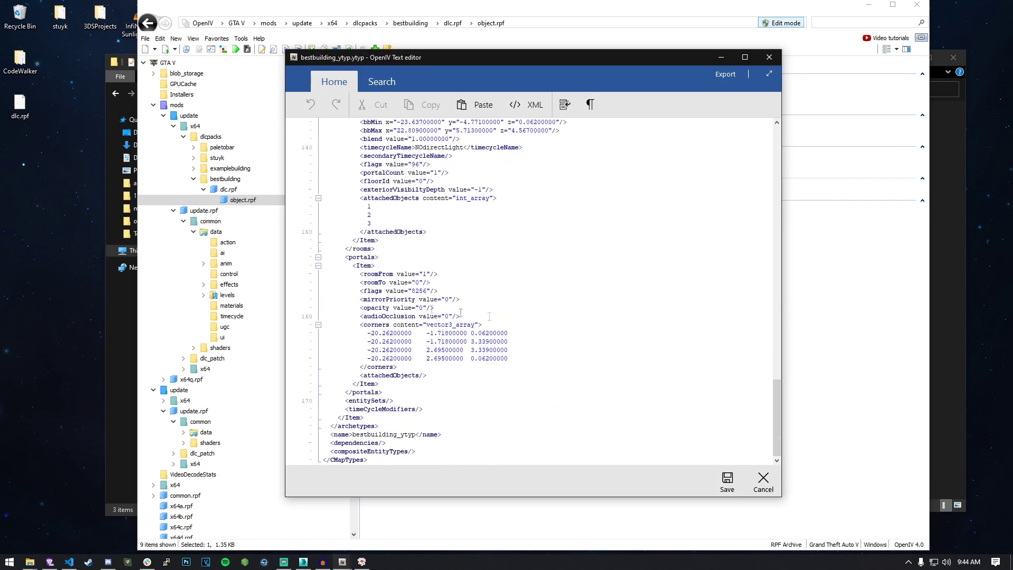
left_click_drag(458, 62, 496, 12)
left_click_drag(377, 268, 528, 318)
Switch to 3ds Max, put the modding suite window away and hide the shell layer so only the collision model shows
left_click(596, 276)
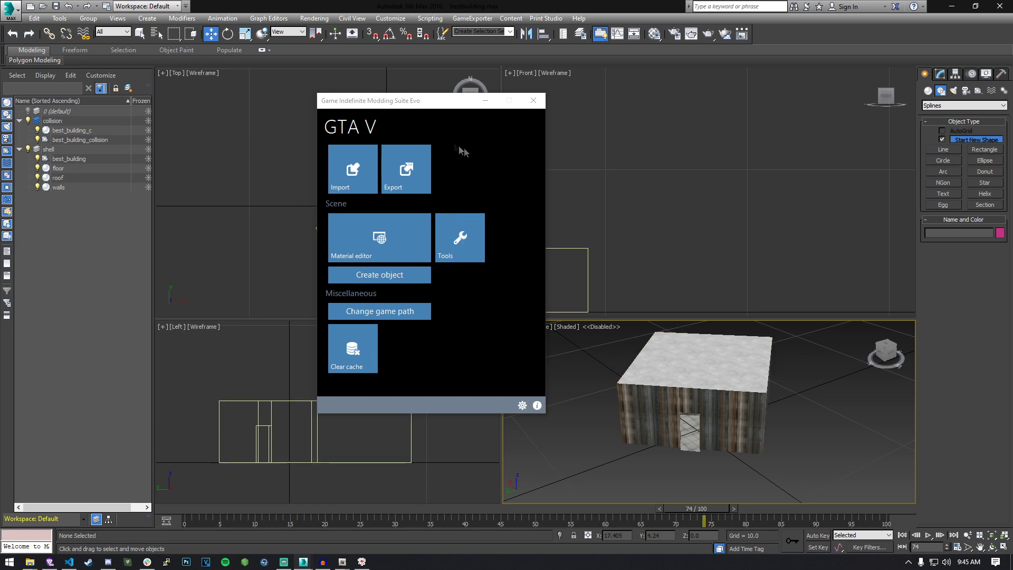
left_click_drag(406, 102, 381, 107)
left_click(740, 381)
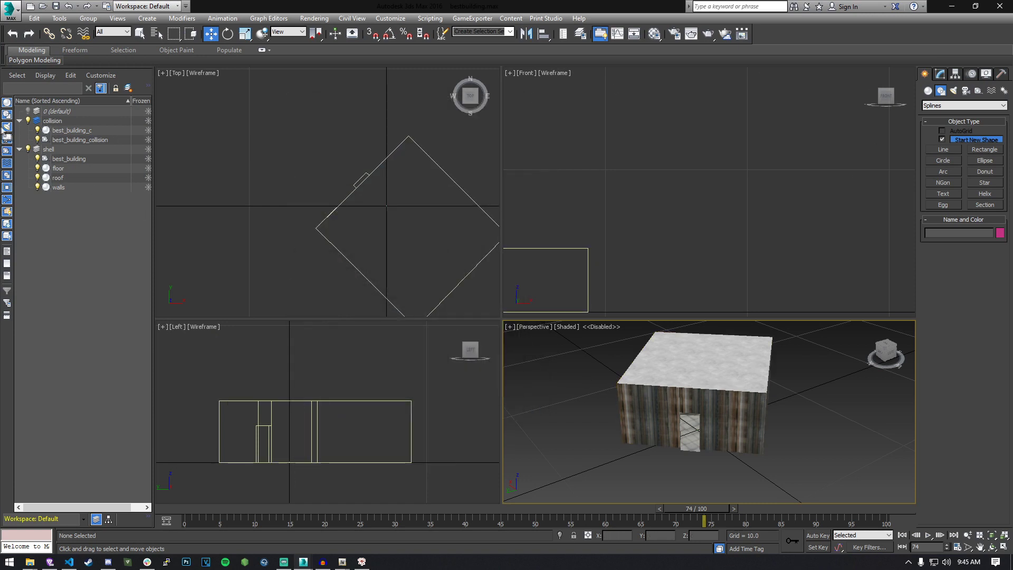
left_click(28, 148)
left_click(79, 141)
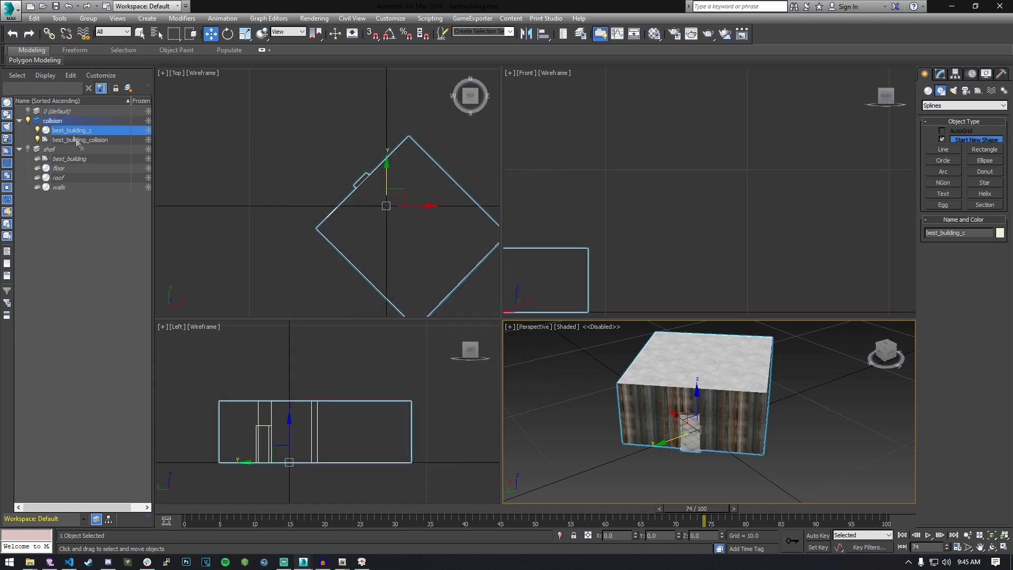
left_click(701, 464)
middle_click_drag(701, 464, 695, 424)
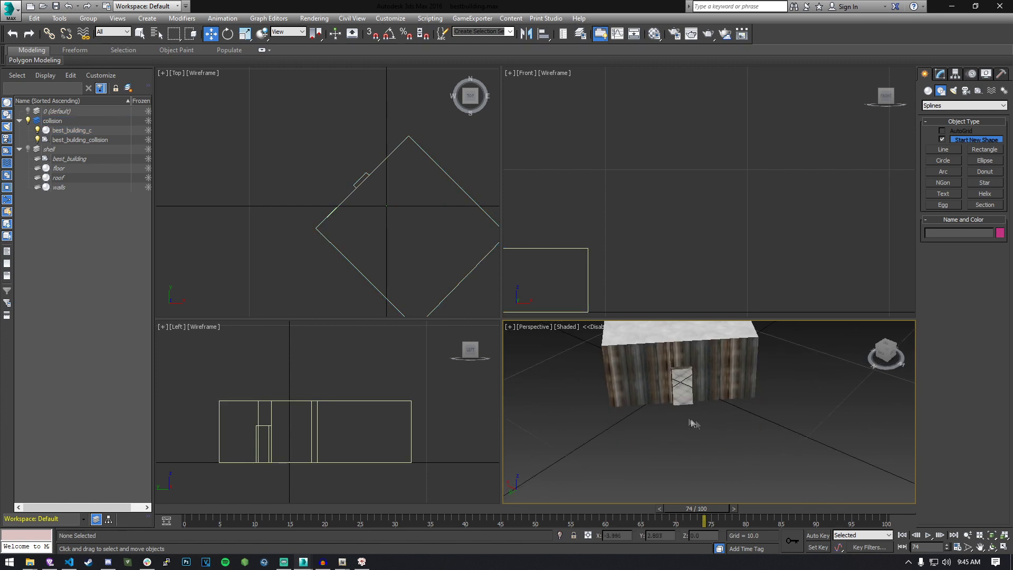
scroll(695, 425, "up", 8)
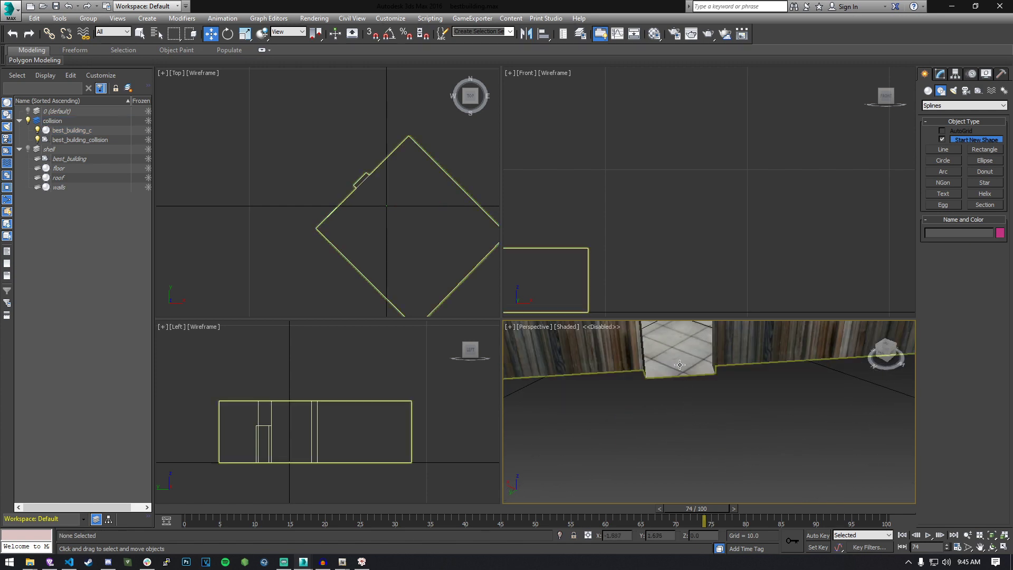
Select the best_building_c collision mesh and enter Vertex editing on its Editable Mesh
left_click(939, 74)
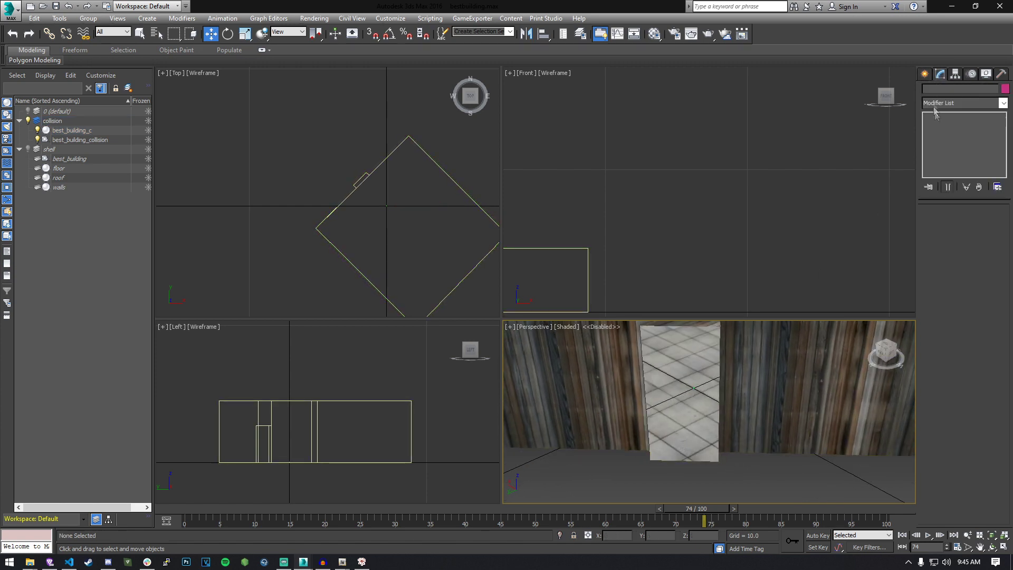
left_click(79, 131)
left_click(927, 125)
left_click(946, 133)
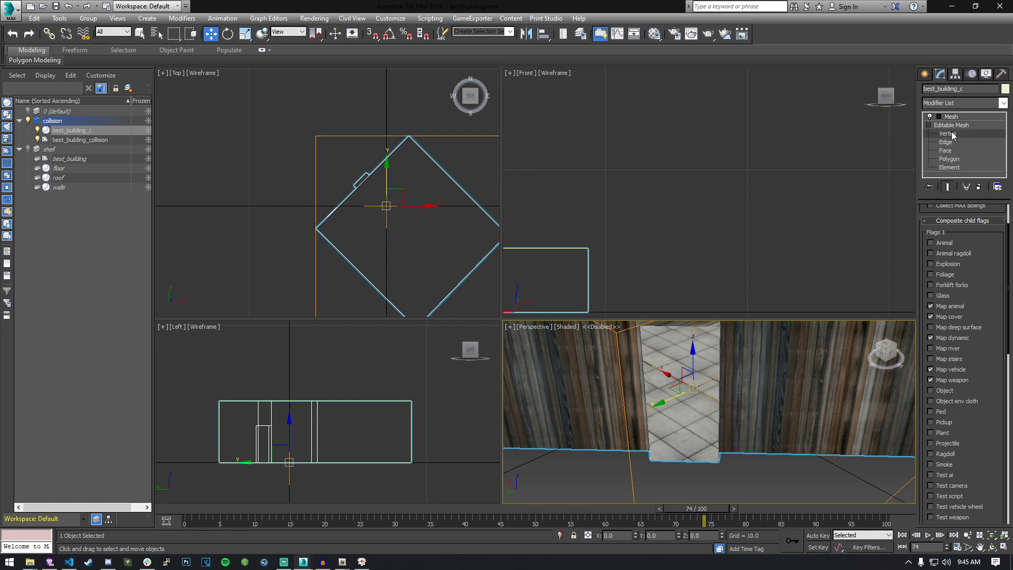
middle_click_drag(754, 430, 739, 448, "alt")
scroll(701, 463, "up", 4)
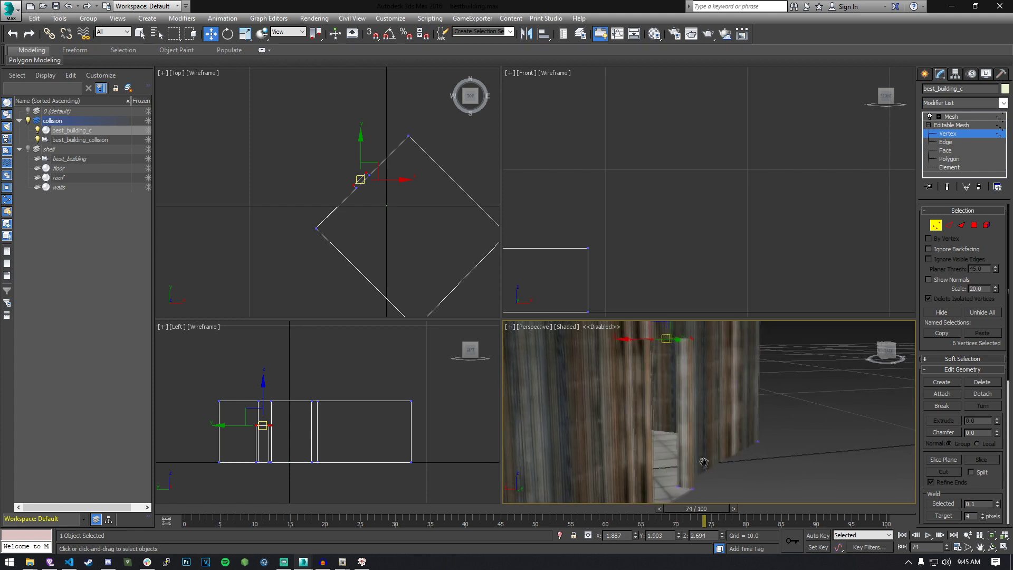
Select the two outer bottom vertices of the collision mesh's doorway one at a time to read their coordinates
middle_click_drag(662, 464, 677, 348, "alt")
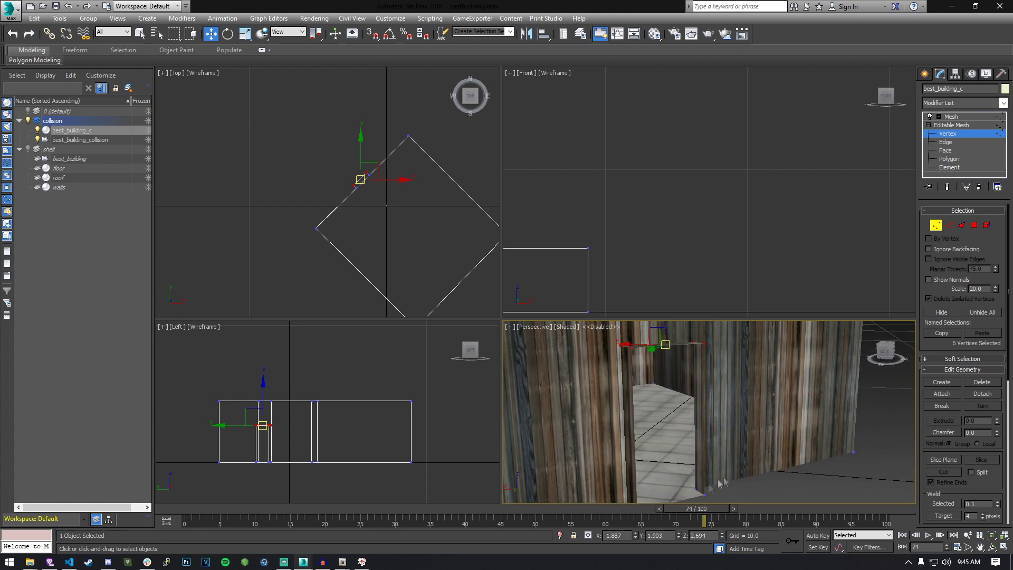
middle_click_drag(644, 496, 635, 478, "alt")
left_click_drag(709, 320, 711, 242)
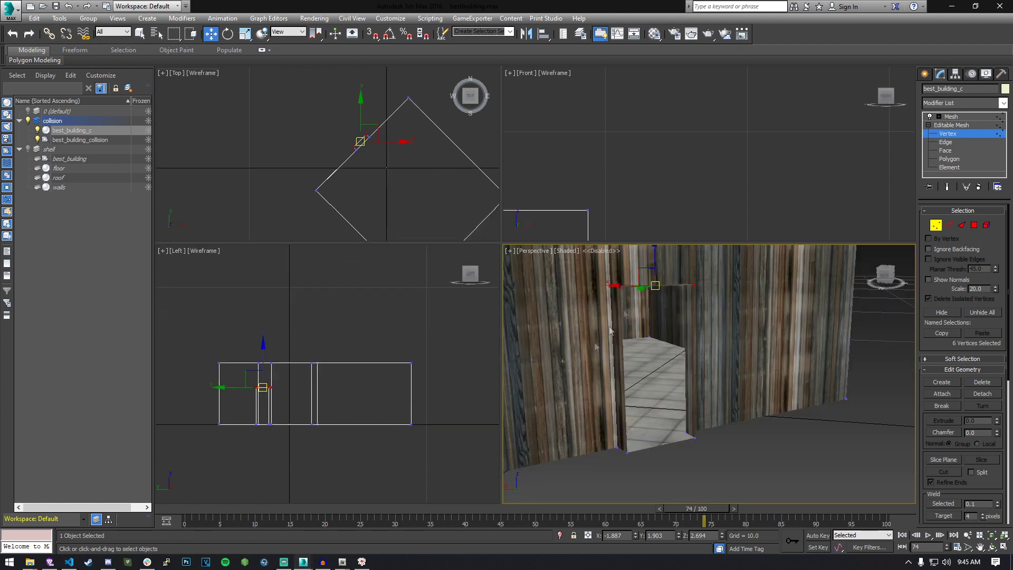
left_click_drag(499, 387, 449, 380)
left_click(666, 445)
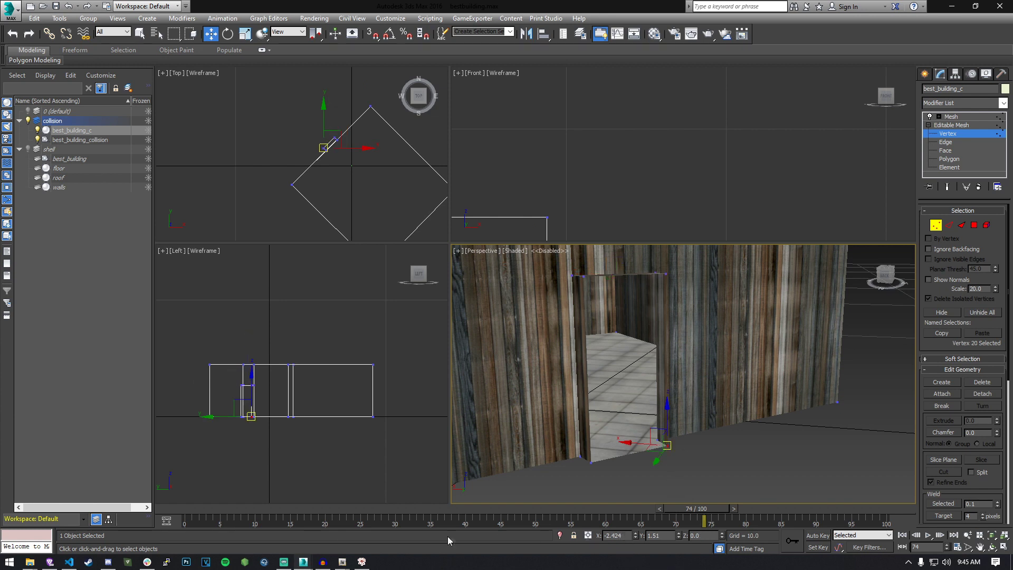
left_click(590, 461)
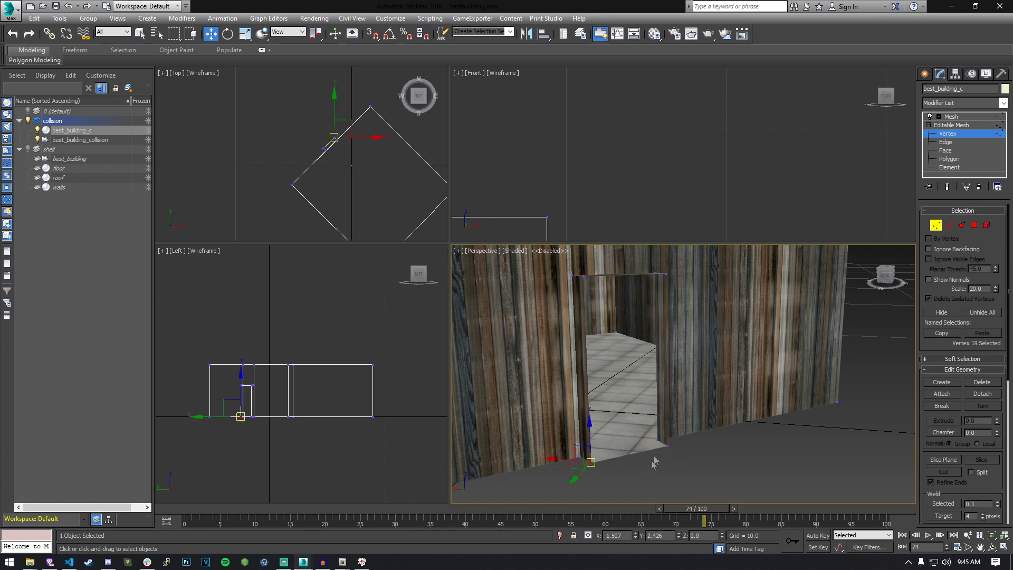
Select the doorway's outer bottom vertex beside the longer wall, then switch to OpenIV's text editor and fit its window beside the Perspective view
left_click(666, 445)
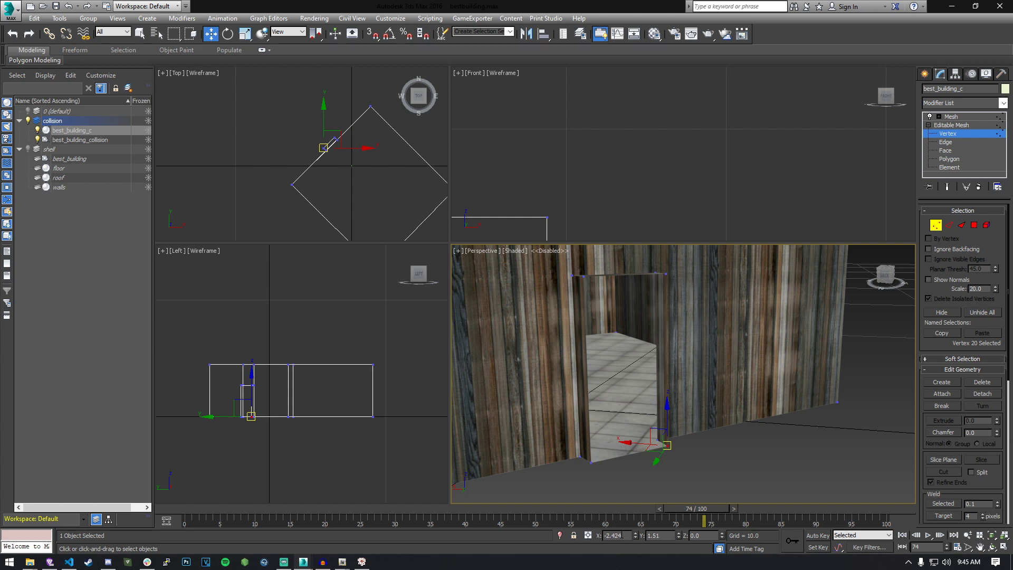
double_click(613, 535)
mouse_move(305, 562)
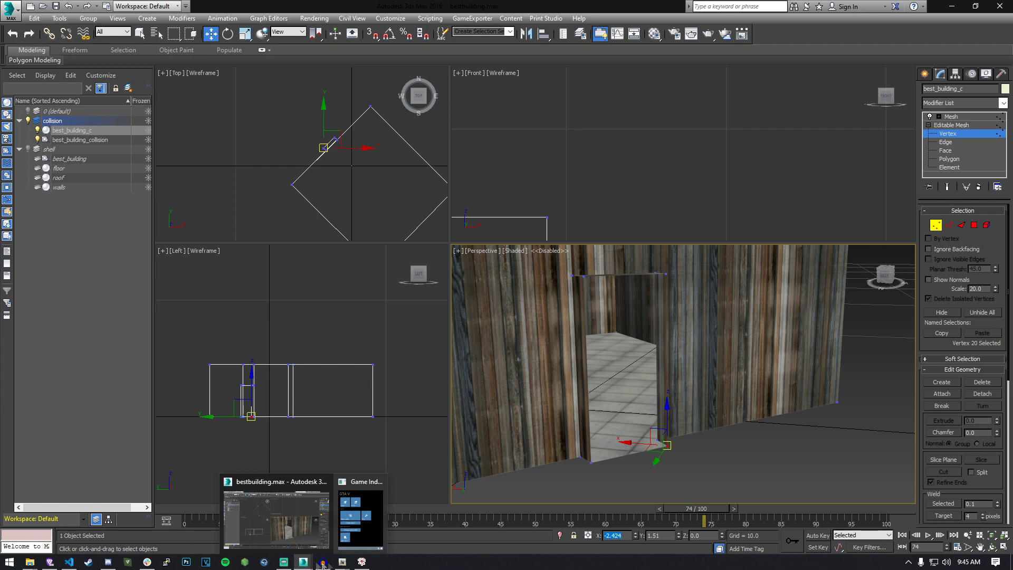
mouse_move(343, 563)
left_click(391, 519)
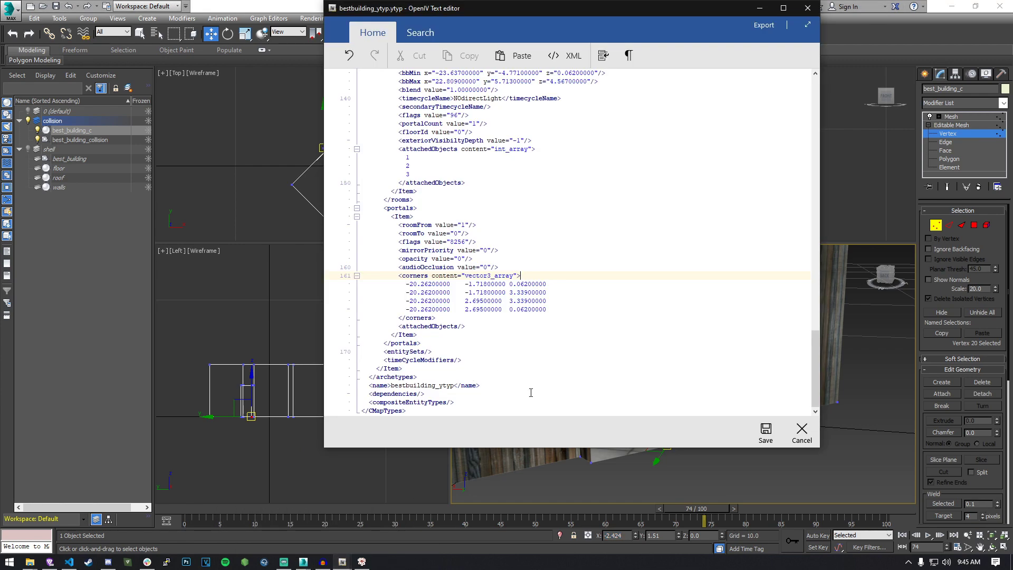
left_click_drag(607, 7, 286, 23)
left_click_drag(508, 291, 371, 292)
left_click_drag(285, 24, 376, 36)
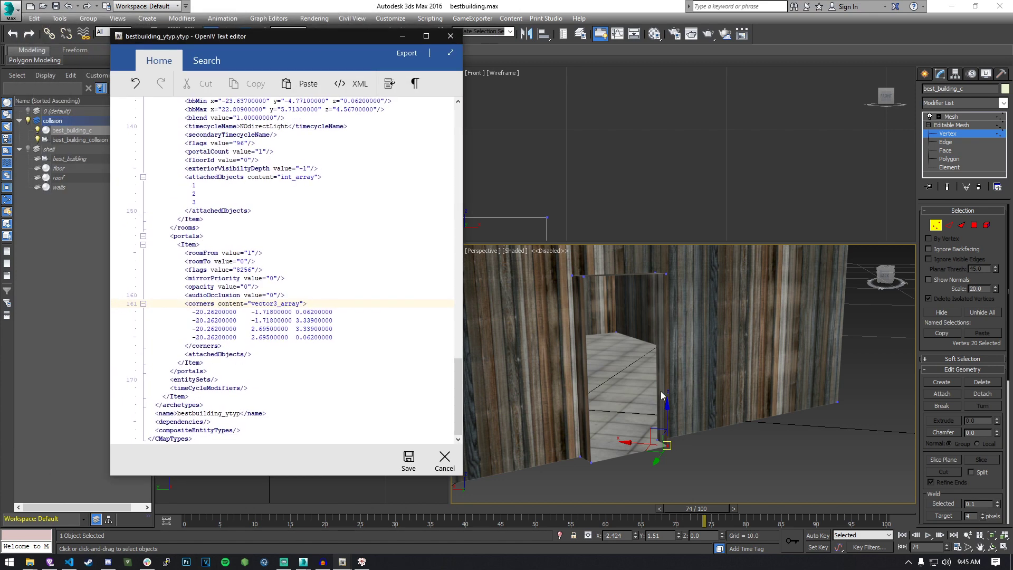
Replace the first portal corner line with -2.42400000 1.51000000 0.00000000
left_click_drag(192, 312, 364, 316)
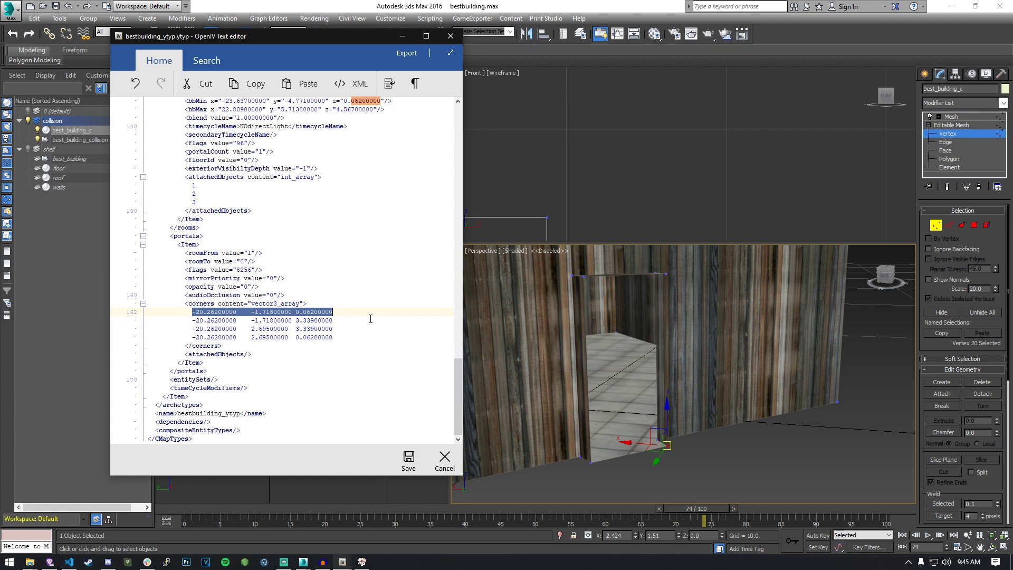
key("Delete")
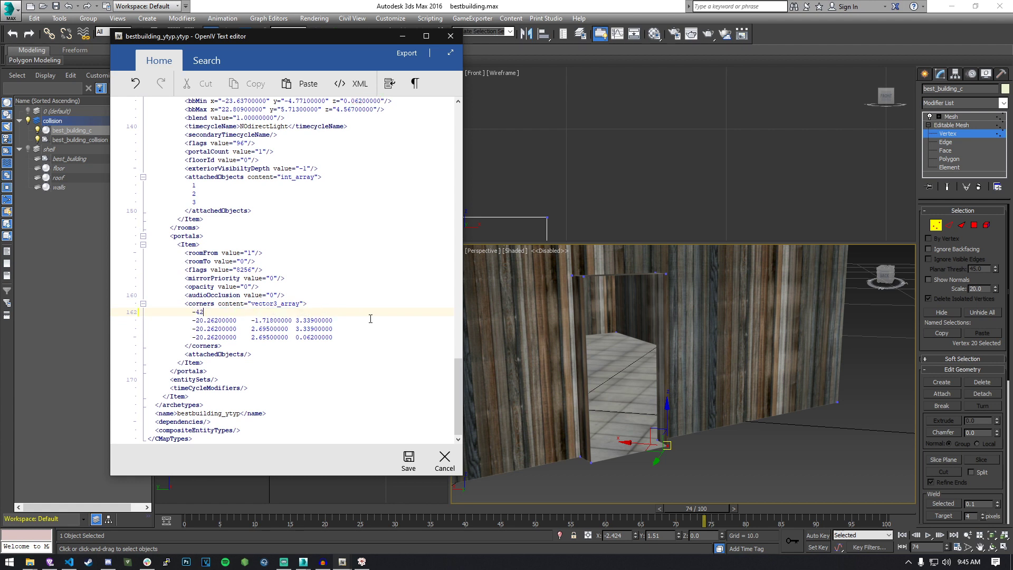
key("BackSpace")
key("BackSpace")
key("BackSpace")
type("0.00000000")
Select the doorway's top vertex above that corner in 3ds Max, and set the second portal corner to -2.42400000 1.51000000 2.69500000
left_click(665, 273)
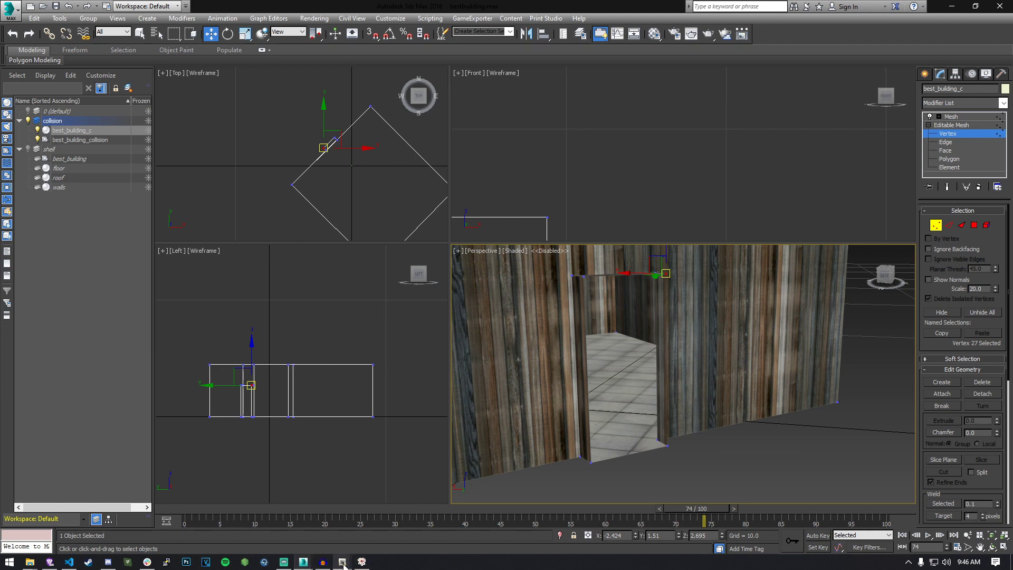
mouse_move(305, 561)
left_click(395, 514)
left_click_drag(190, 315, 316, 315)
key("ctrl+c")
left_click_drag(193, 322, 335, 320)
key("ctrl+v")
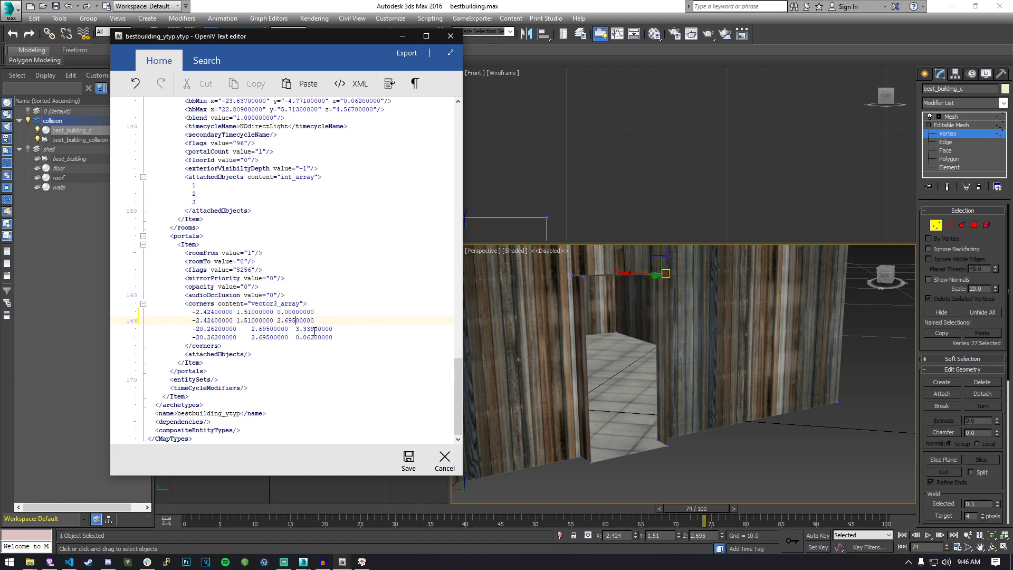
Select the doorway's opposite outer top vertex on the collision mesh in Vertex mode to read its coordinates
middle_click_drag(675, 365, 688, 369)
left_click(596, 280)
left_click(342, 560)
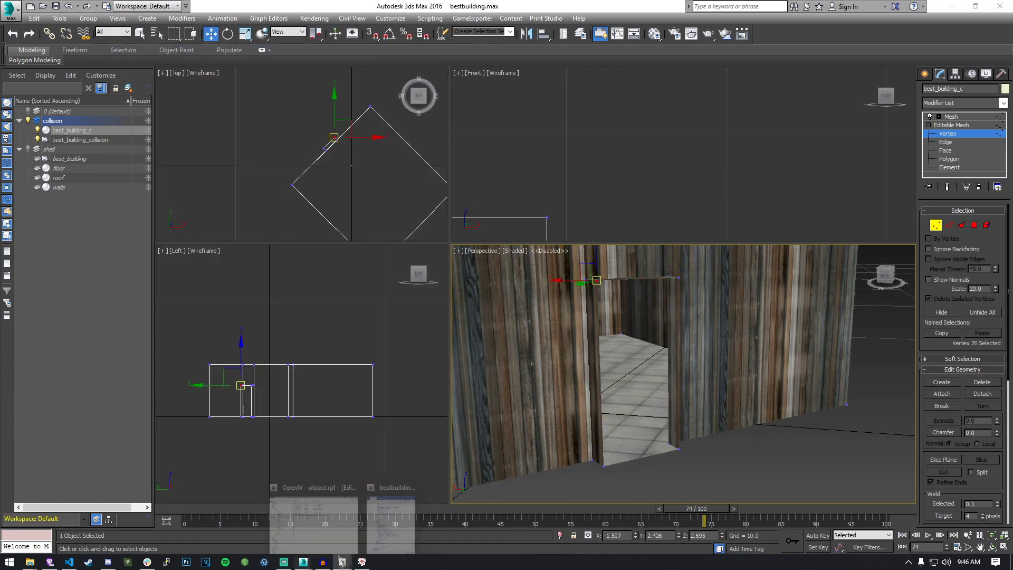
left_click(301, 518)
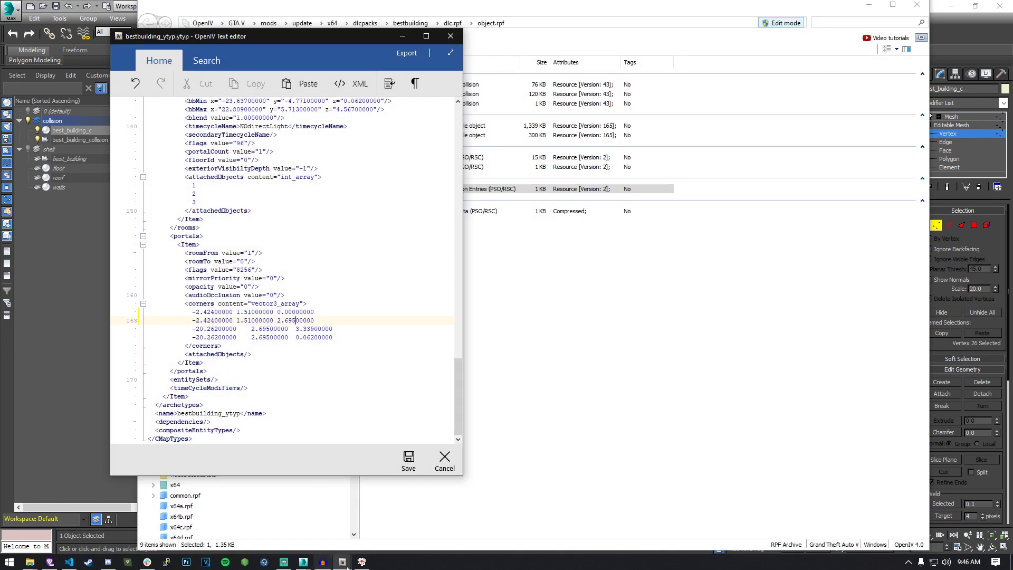
left_click(304, 561)
left_click(552, 392)
left_click(594, 281)
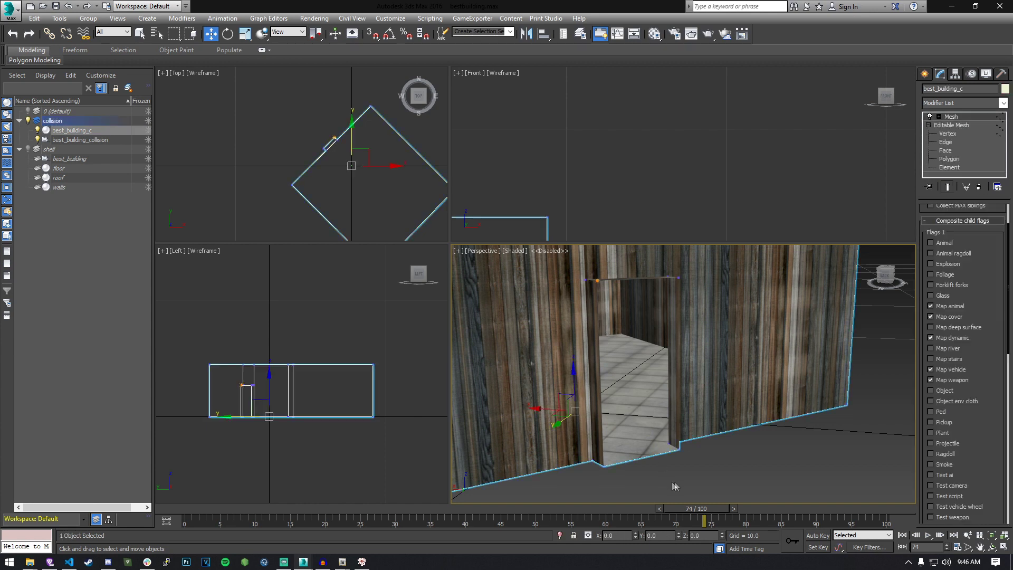
left_click(948, 135)
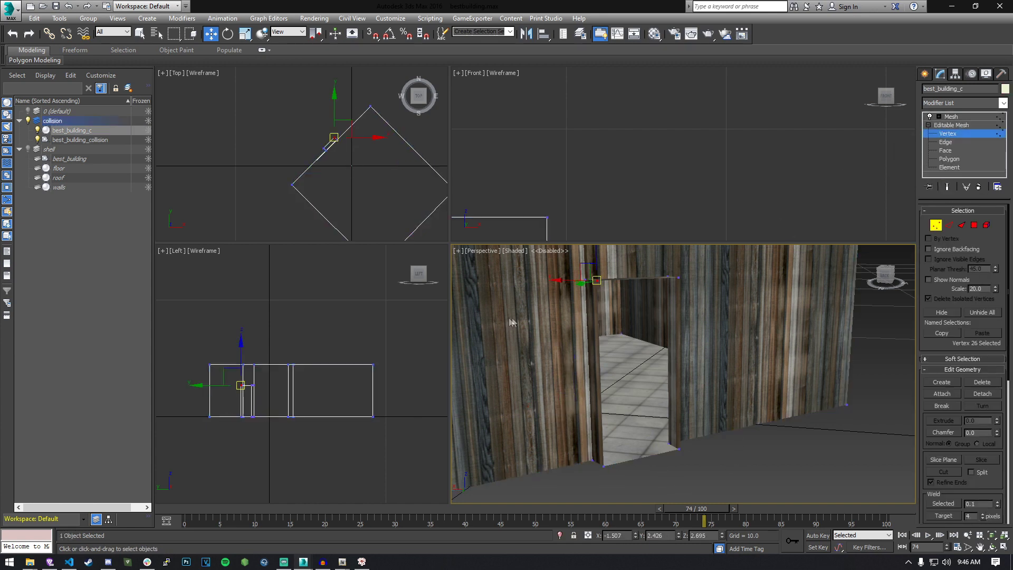
middle_click_drag(507, 317, 545, 334, "alt")
Return to the definition file and set the third portal corner to -1.50700000 2.42600000 2.69500000
left_click(362, 562)
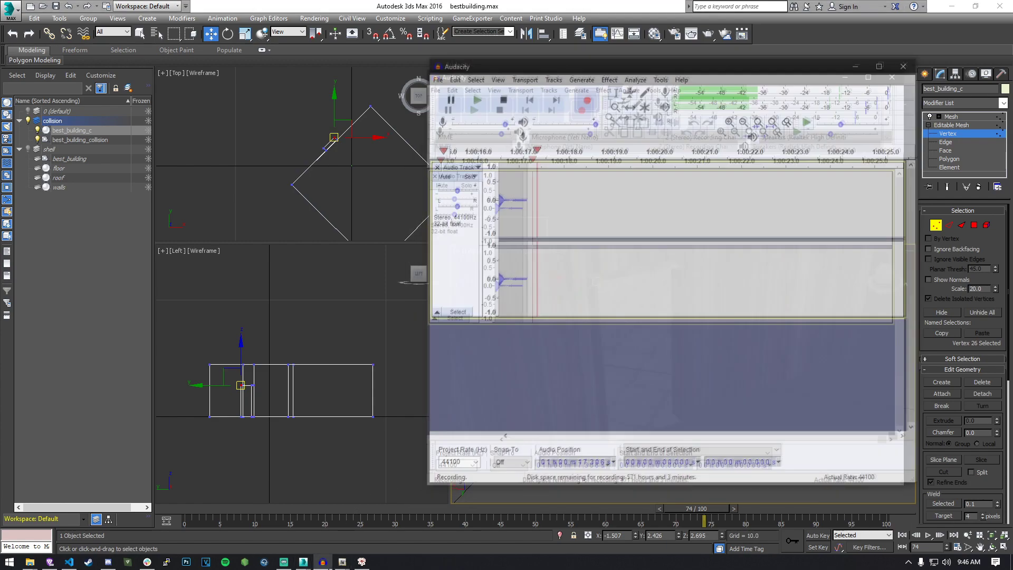
left_click(362, 561)
mouse_move(342, 561)
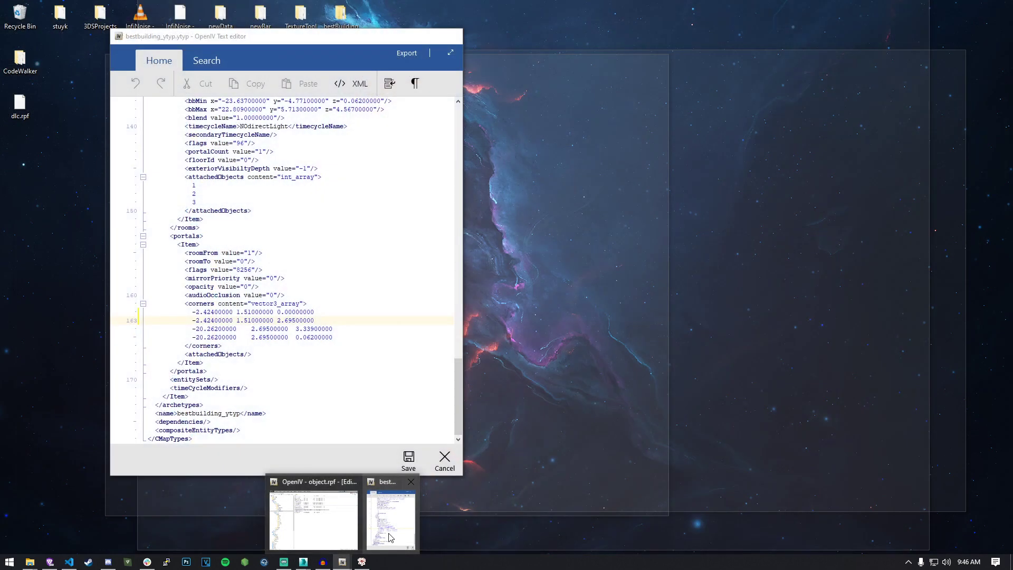
left_click(336, 540)
left_click_drag(192, 328, 389, 328)
key("Delete")
type("-1.50700000 2.42600")
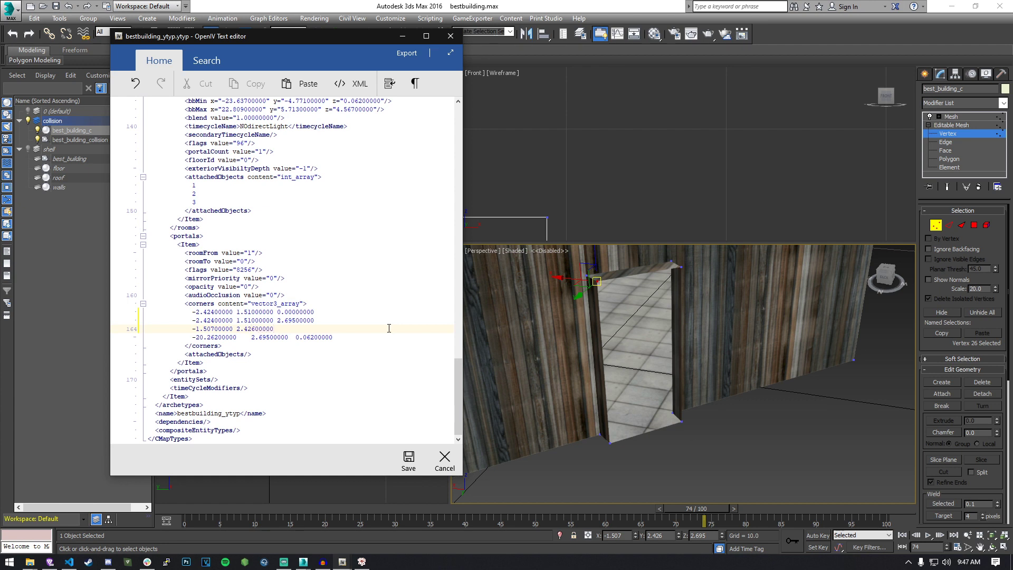
type("000")
Copy the third portal corner over the fourth and set its height value to 0.00000000
left_click_drag(192, 328, 315, 329)
key("ctrl+c")
left_click_drag(192, 338, 331, 316)
key("ctrl+v")
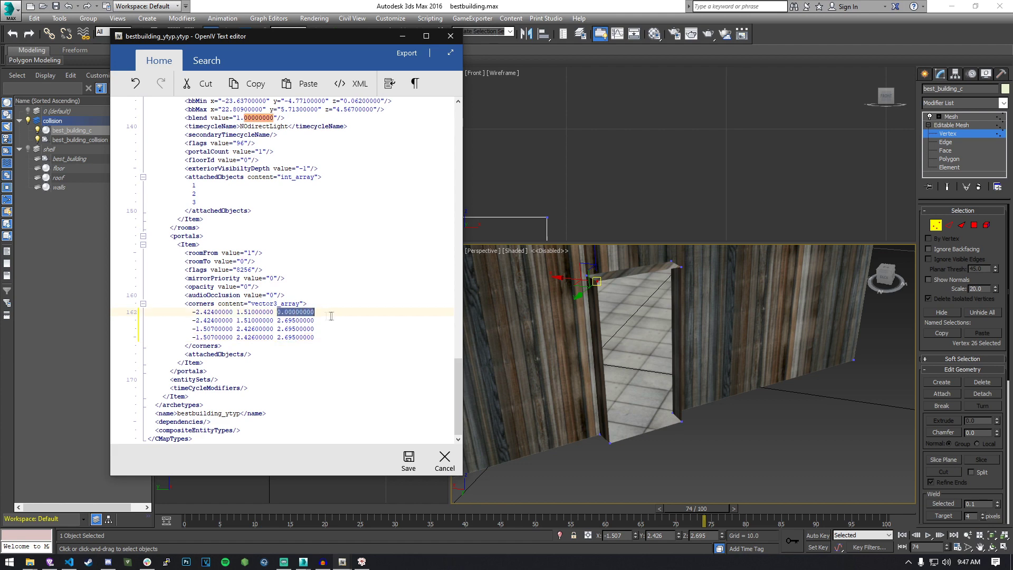
left_click_drag(278, 337, 318, 336)
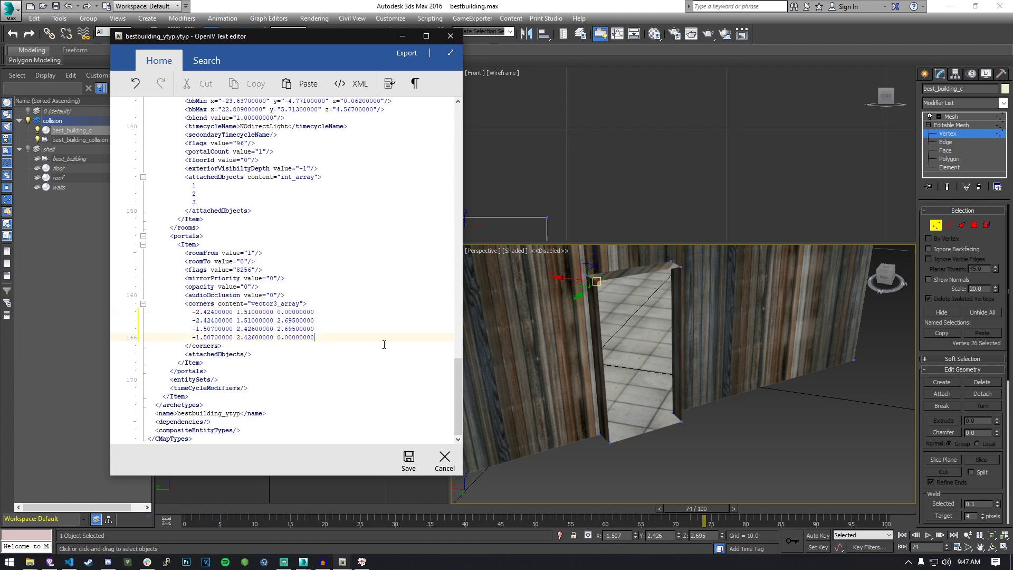
Select the doorway's matching outer bottom vertex in 3ds Max and compare its coordinates with the fourth portal corner
left_click(607, 444)
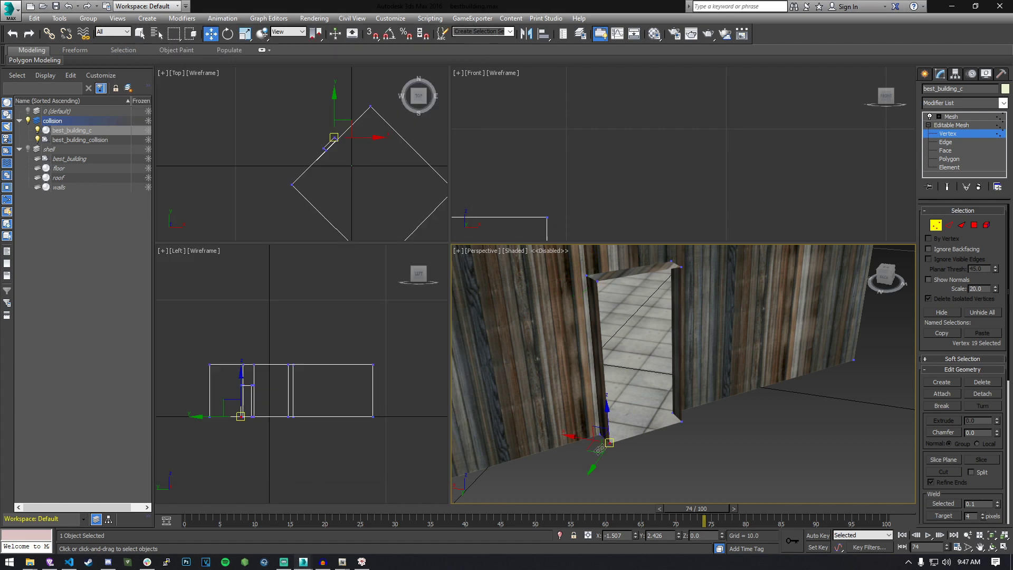
mouse_move(343, 564)
left_click(401, 520)
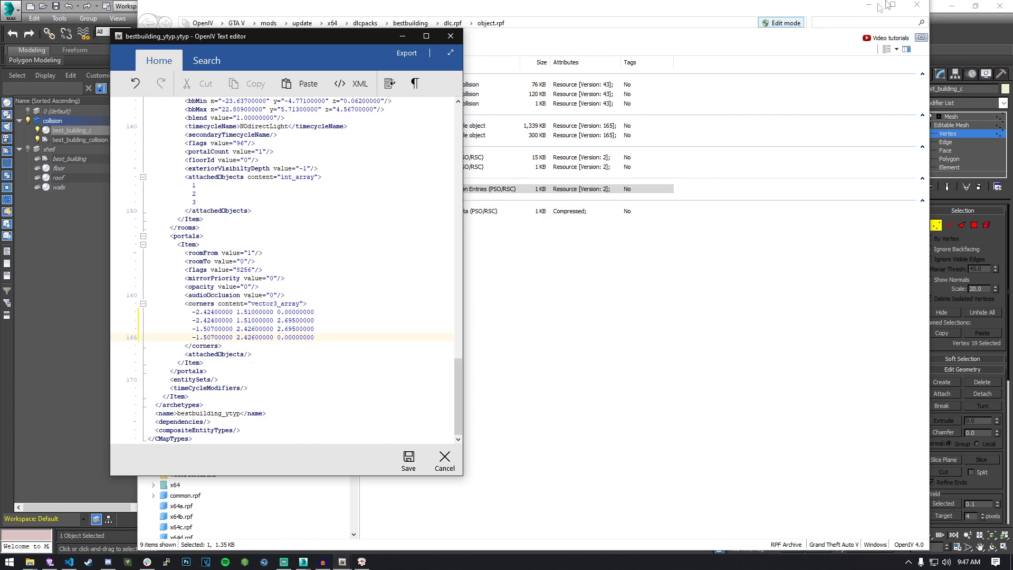
left_click(968, 190)
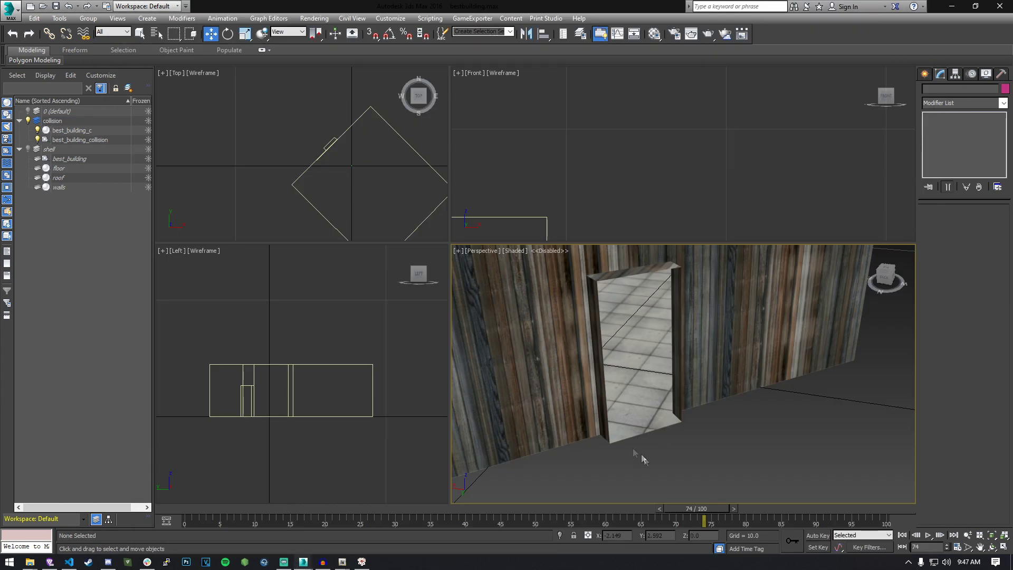
left_click(617, 433)
left_click(948, 134)
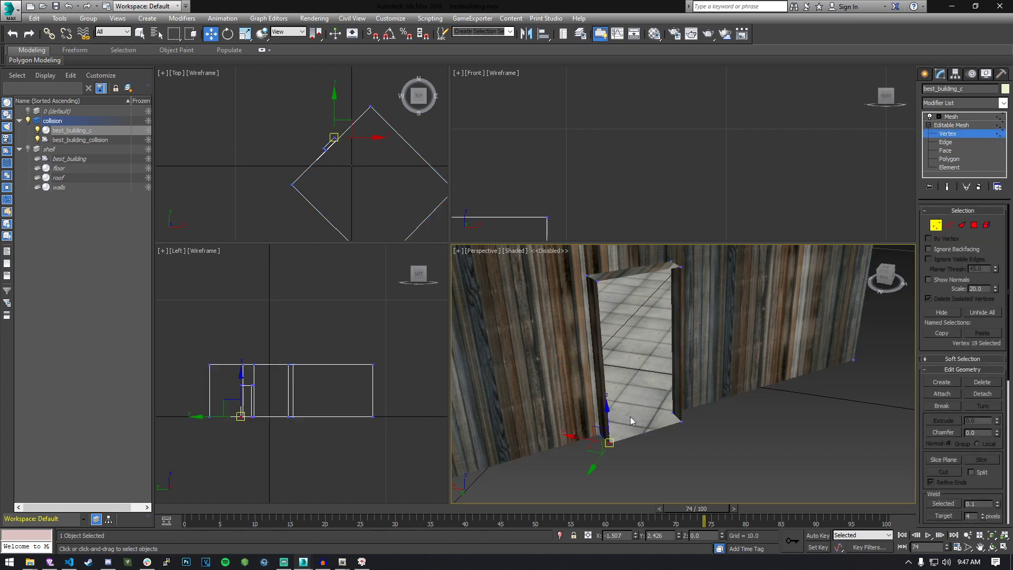
mouse_move(341, 562)
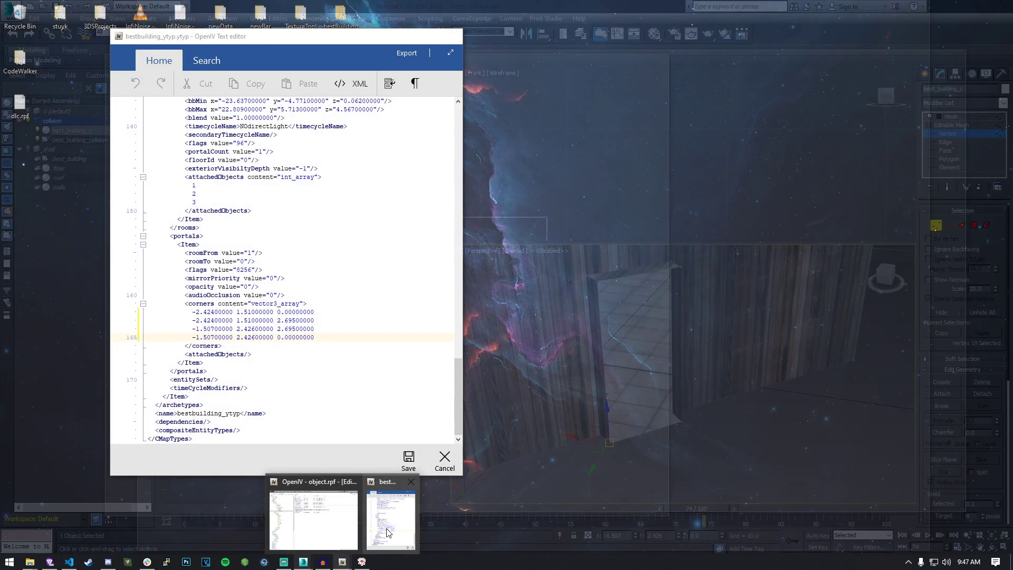
left_click(389, 520)
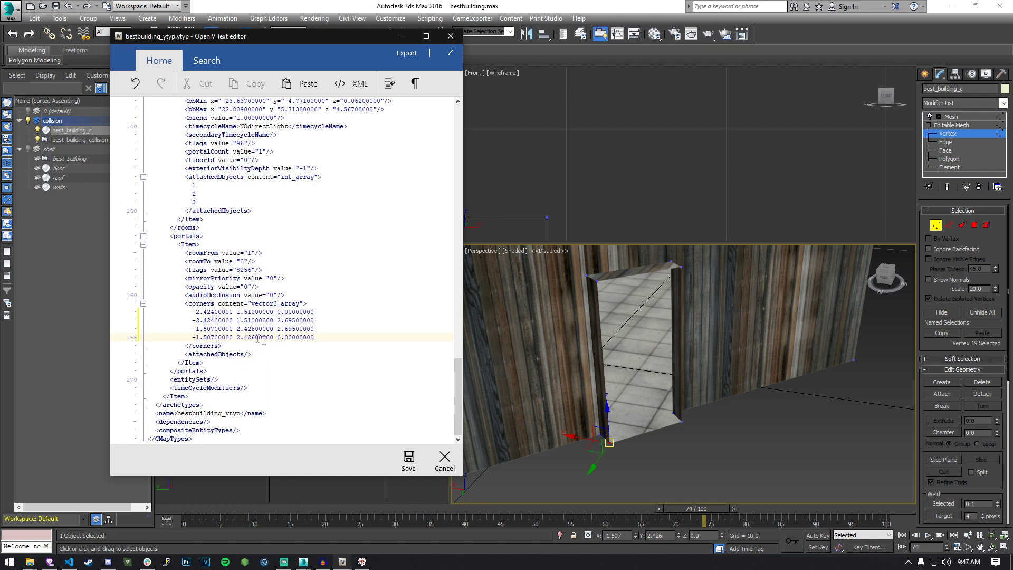
Save the edited bestbuilding_ytyp.ytyp and put 3ds Max away to return to OpenIV's object.rpf
left_click(415, 462)
left_click(775, 439)
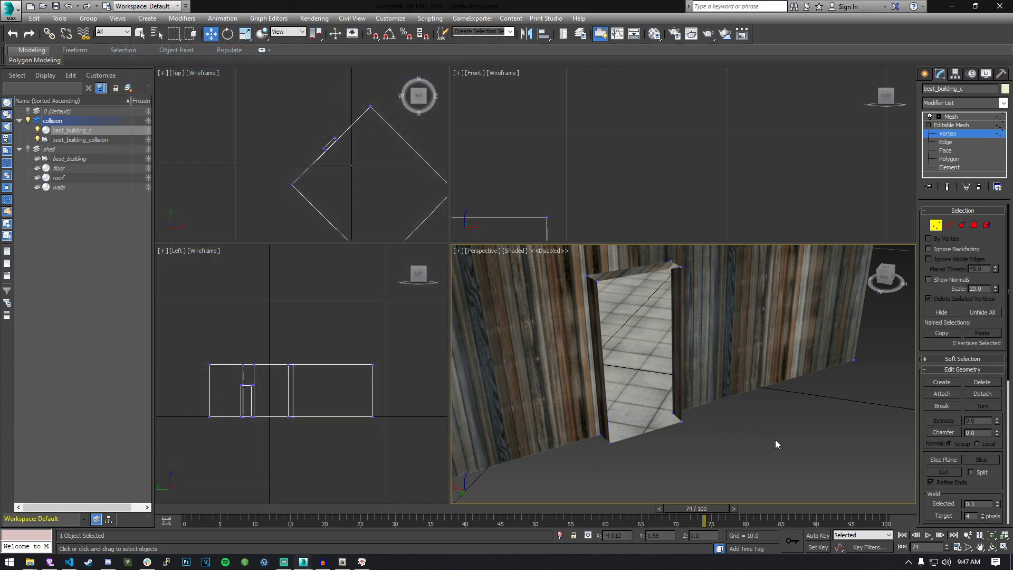
left_click(951, 8)
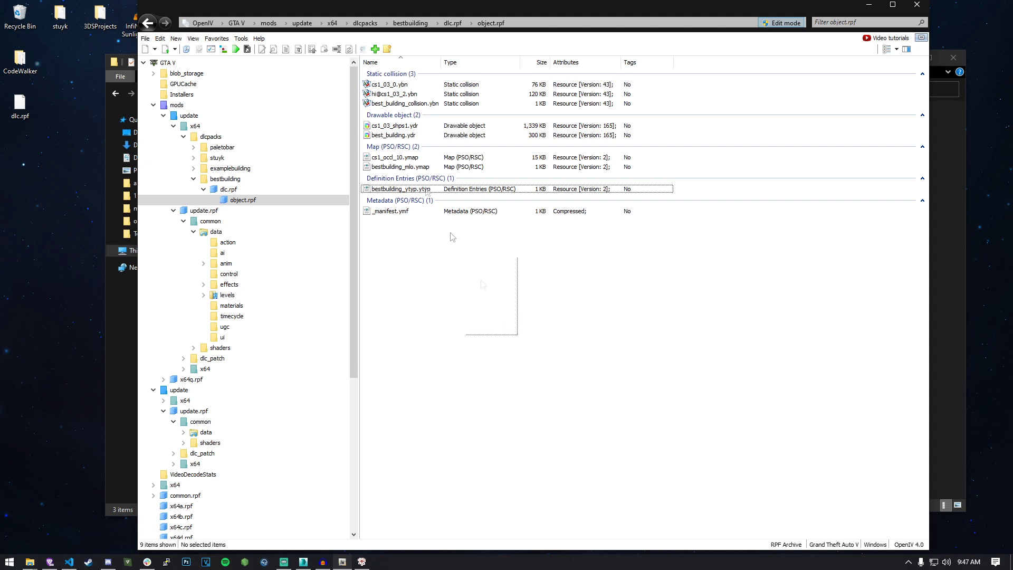
Extract all files of object.rpf to a location inside the desktop's bestBuilding folder
key("ctrl+a")
left_click(422, 238)
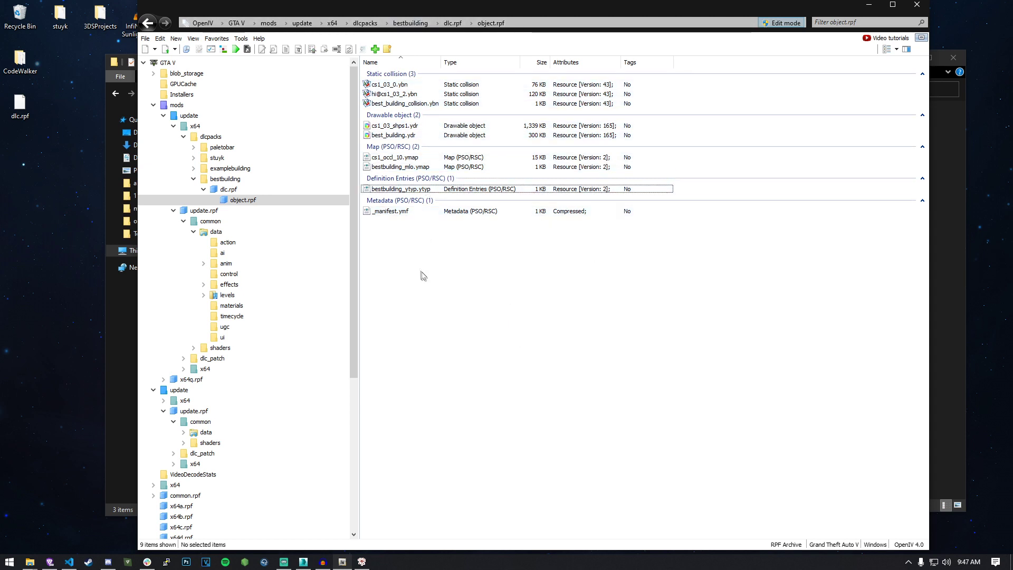
key("ctrl+a")
right_click(392, 135)
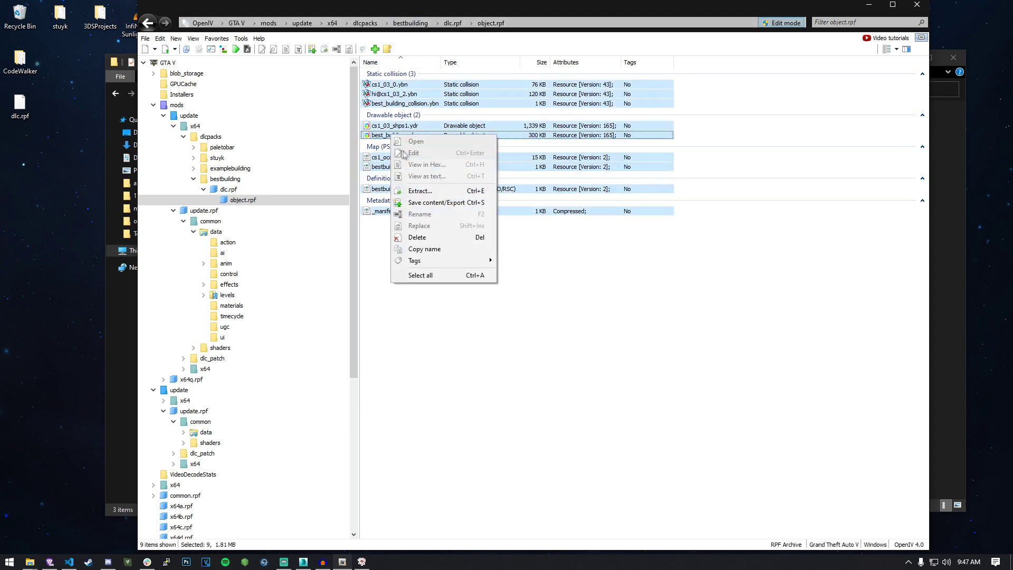
left_click(428, 189)
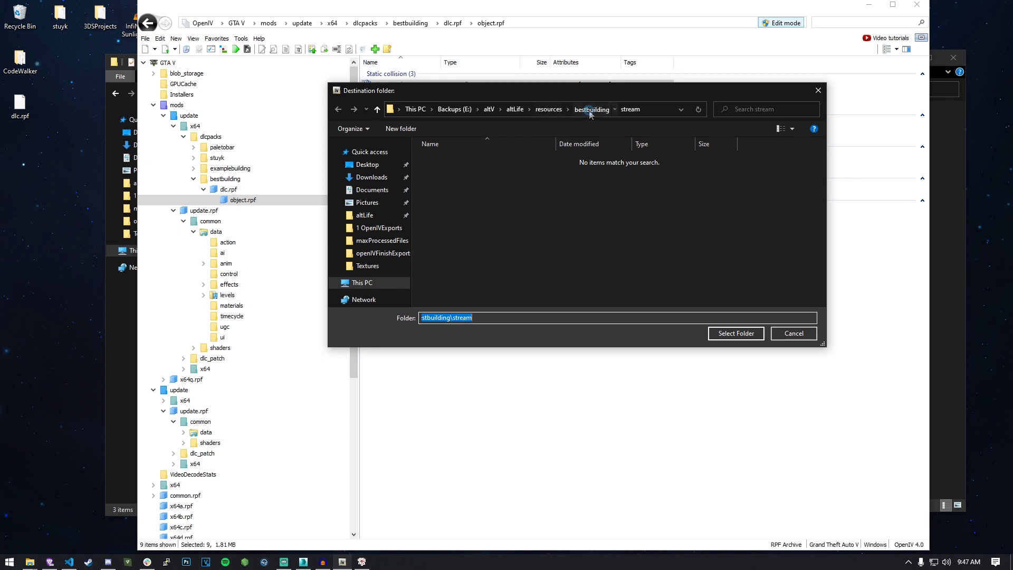
left_click(590, 109)
left_click(367, 166)
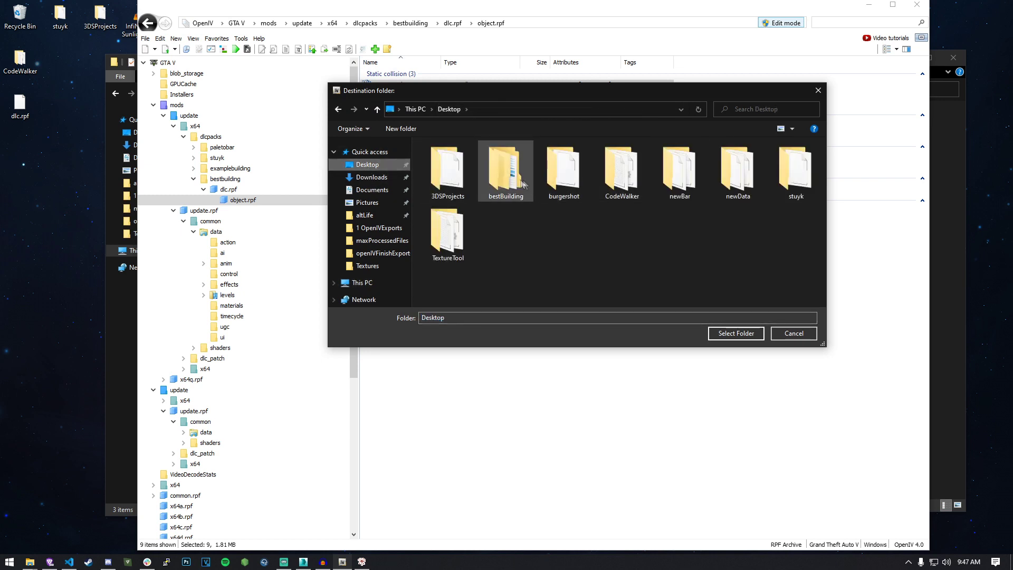
double_click(506, 169)
left_click(464, 182)
left_click(736, 333)
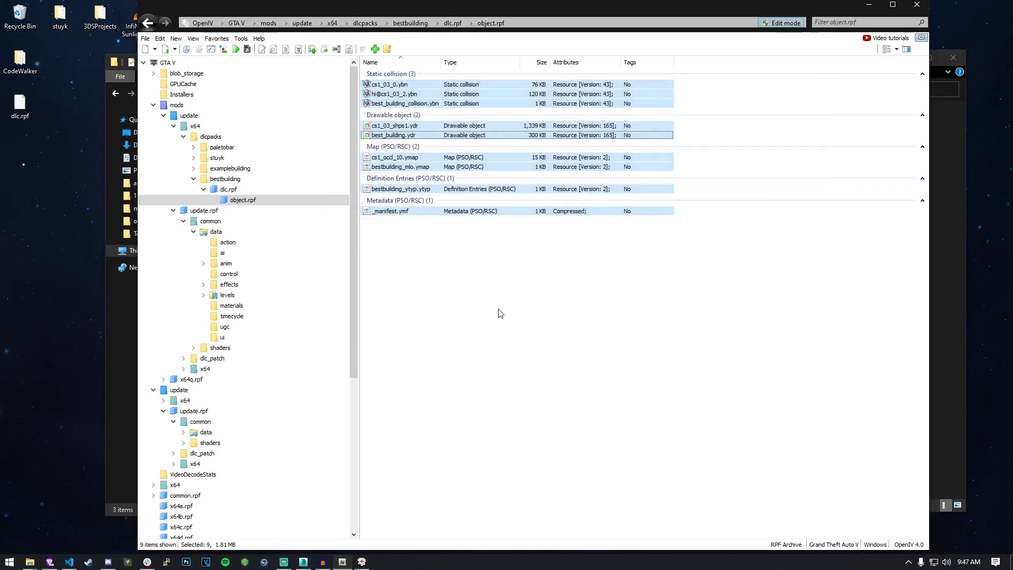
Clear the file selection, put the OpenIV window away and close CodeWalker
left_click(578, 290)
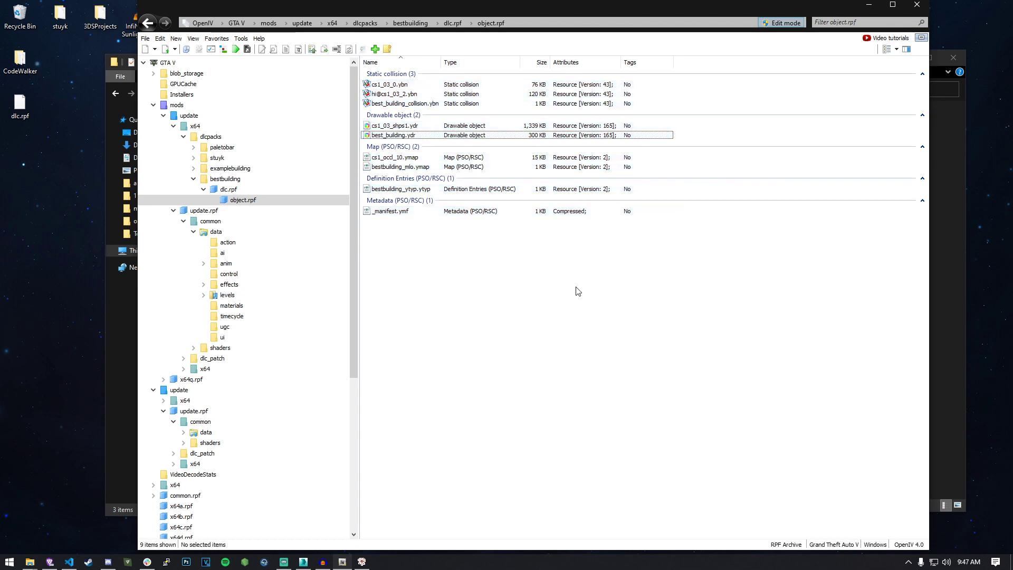
left_click(873, 7)
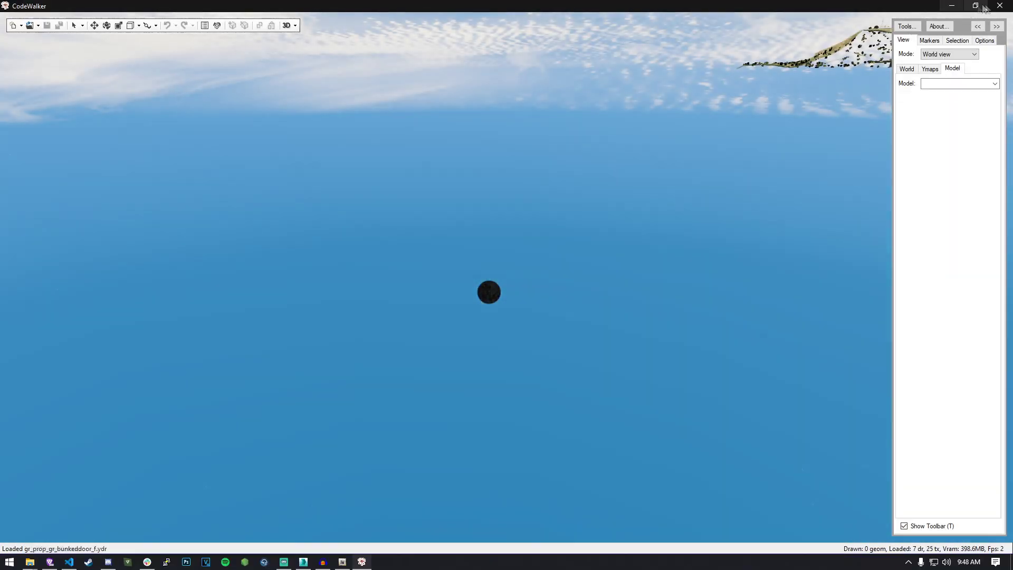
left_click(998, 6)
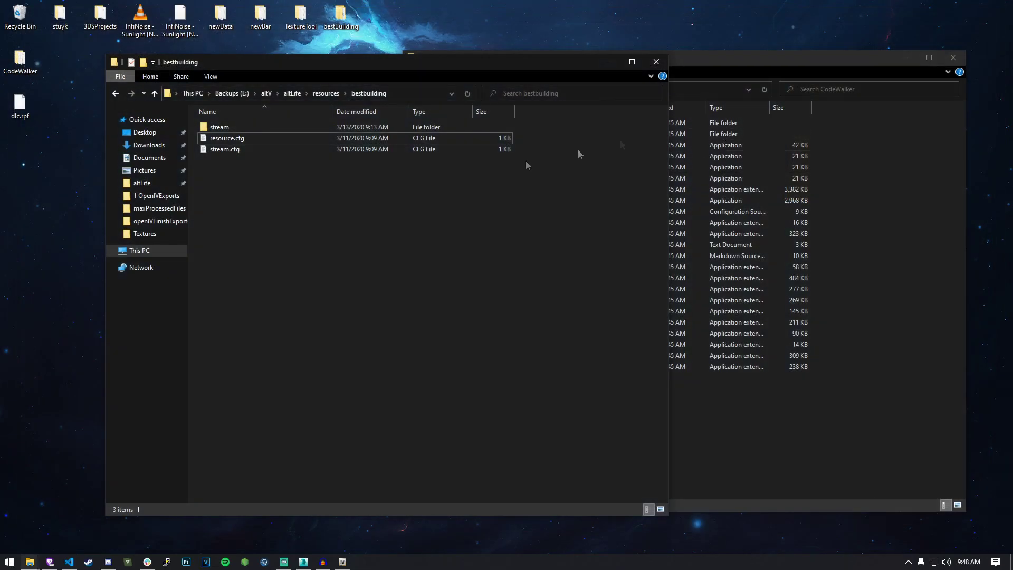
Empty the Recycle Bin, permanently deleting its items
right_click(18, 27)
left_click(37, 40)
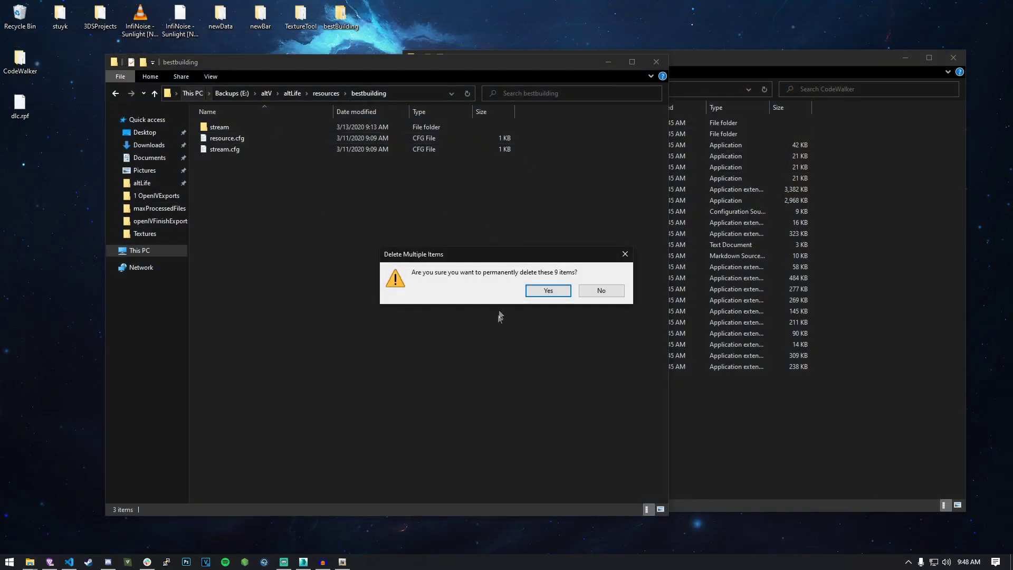
left_click(550, 289)
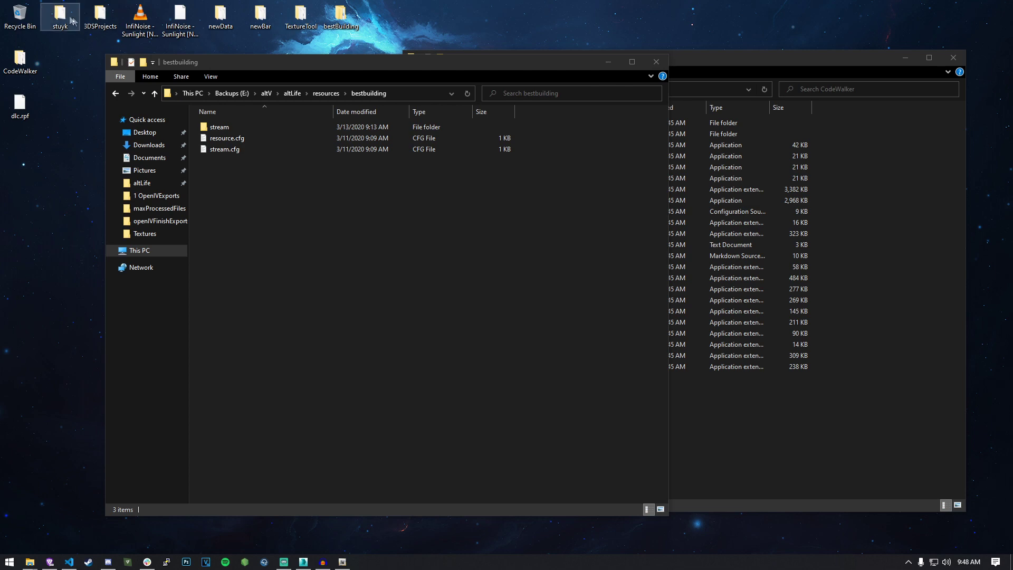
Launch CodeWalker.exe from the desktop's CodeWalker folder, maximize its window and show the toolbar
double_click(20, 59)
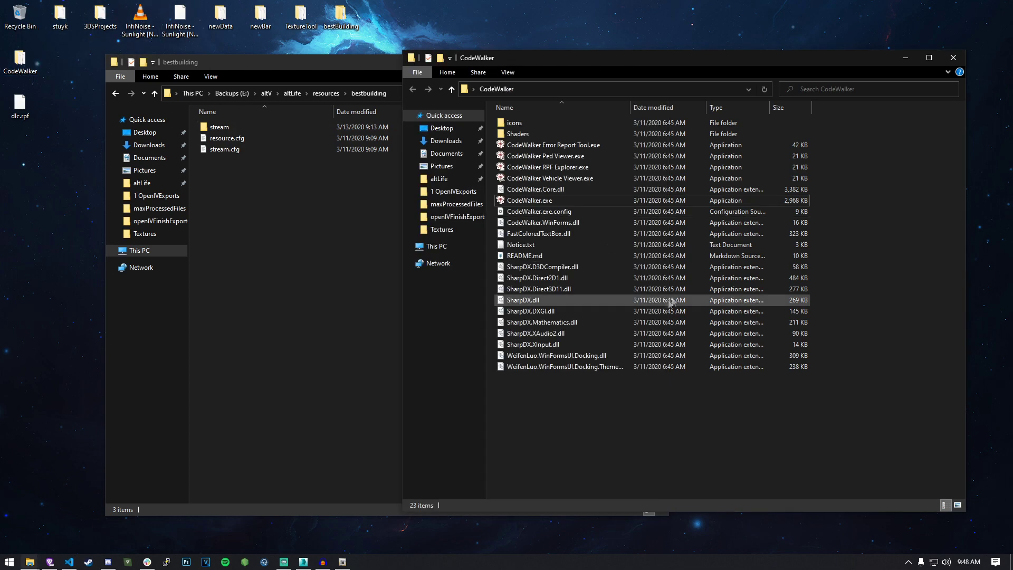
double_click(539, 201)
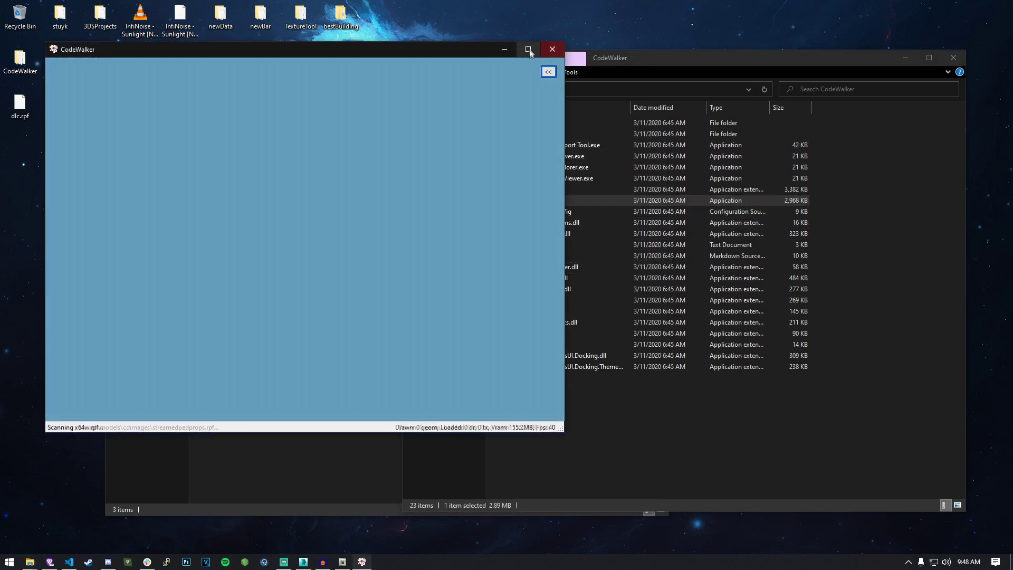
left_click(528, 50)
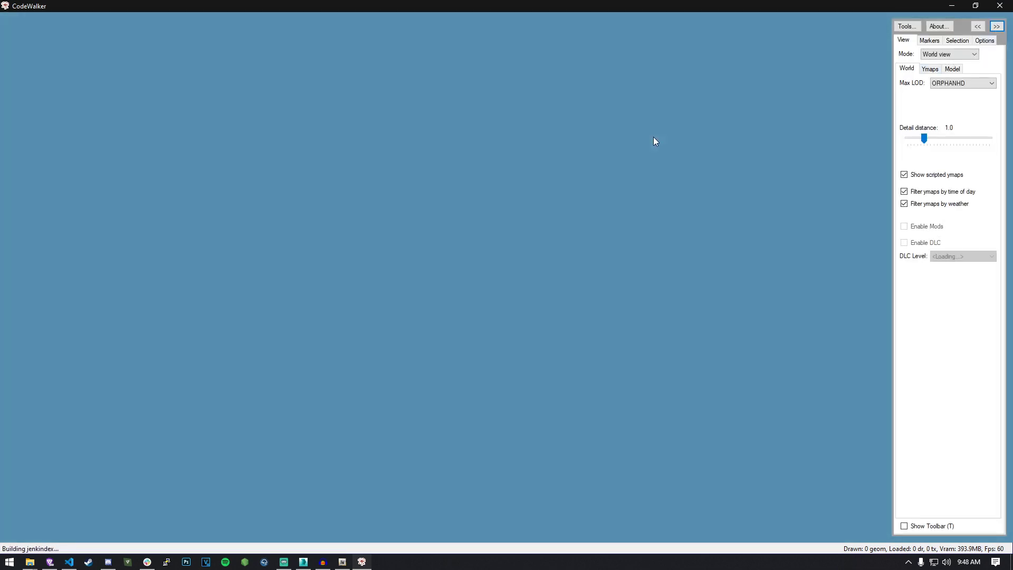
key("t")
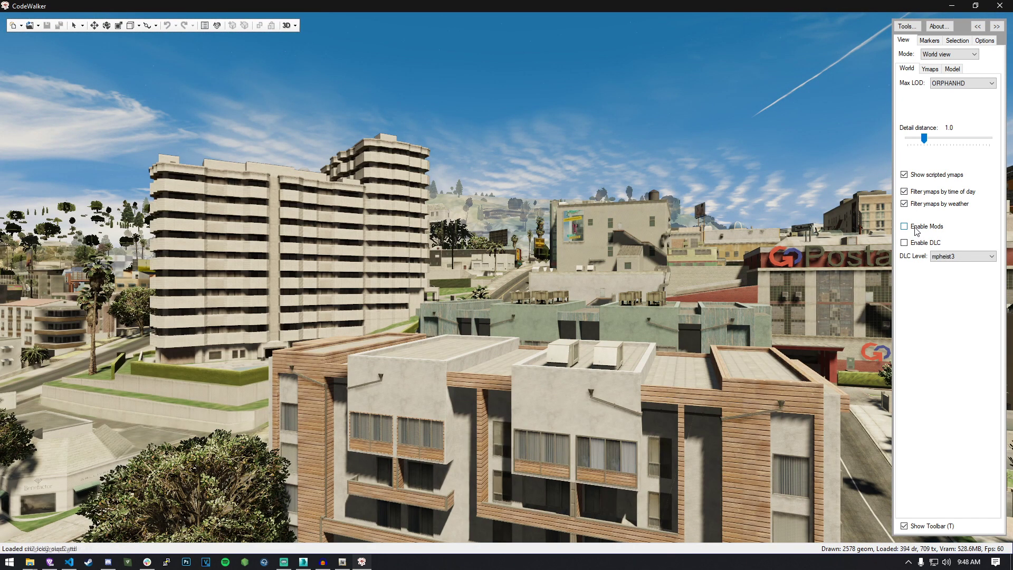
Enable mods and DLC for the world view, start the game client in the background and return to CodeWalker
left_click(915, 227)
left_click(924, 243)
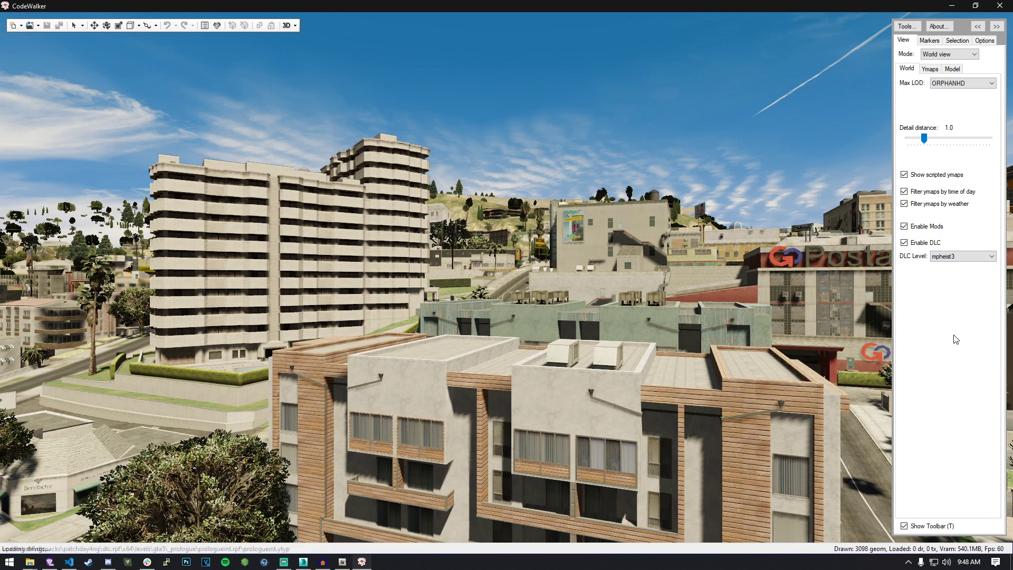
left_click(124, 563)
left_click(449, 4)
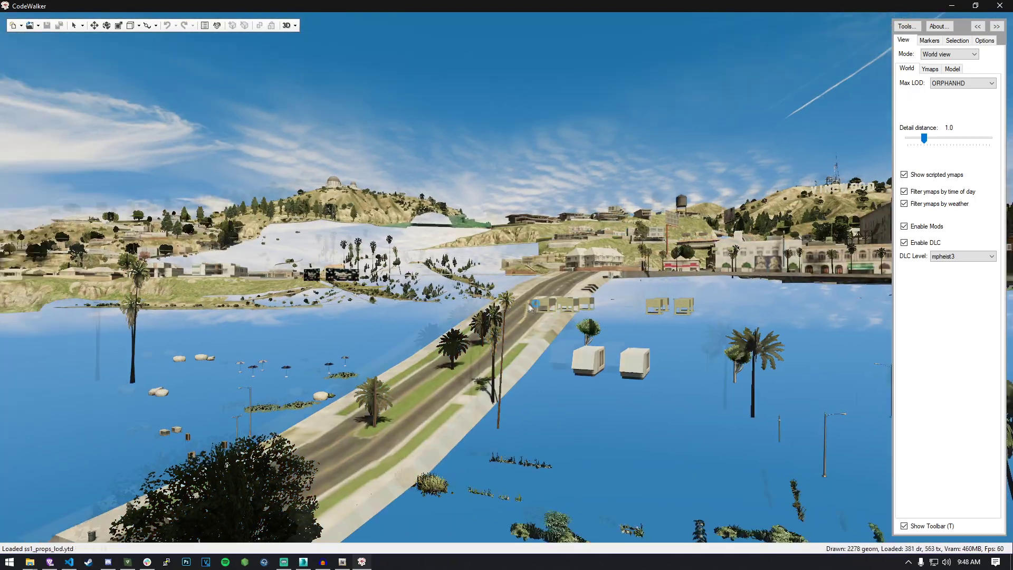
Set the world view's DLC level to bestbuilding
key("w")
left_click_drag(528, 304, 544, 333)
key("w")
key("w")
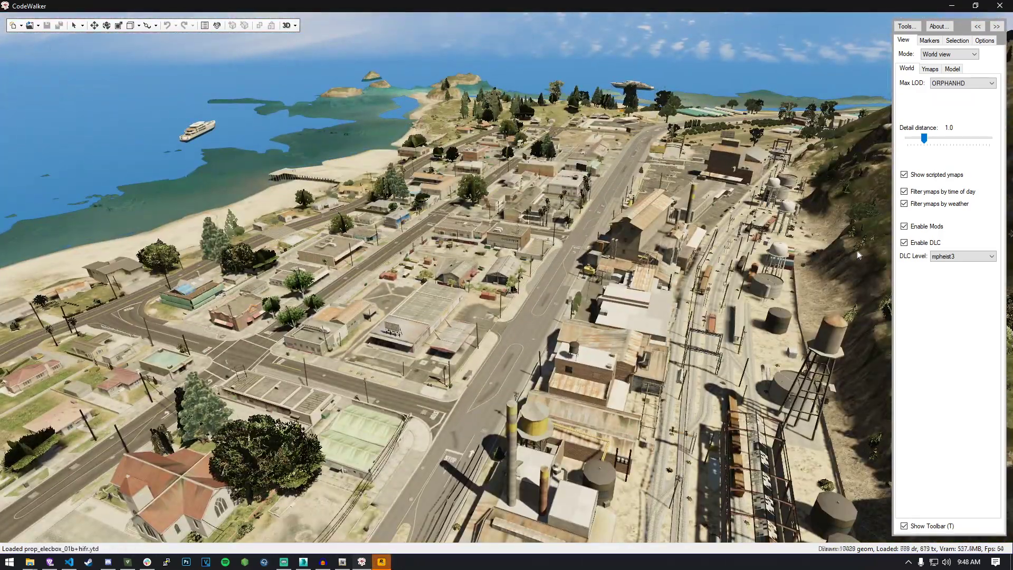
left_click(959, 257)
left_click(945, 437)
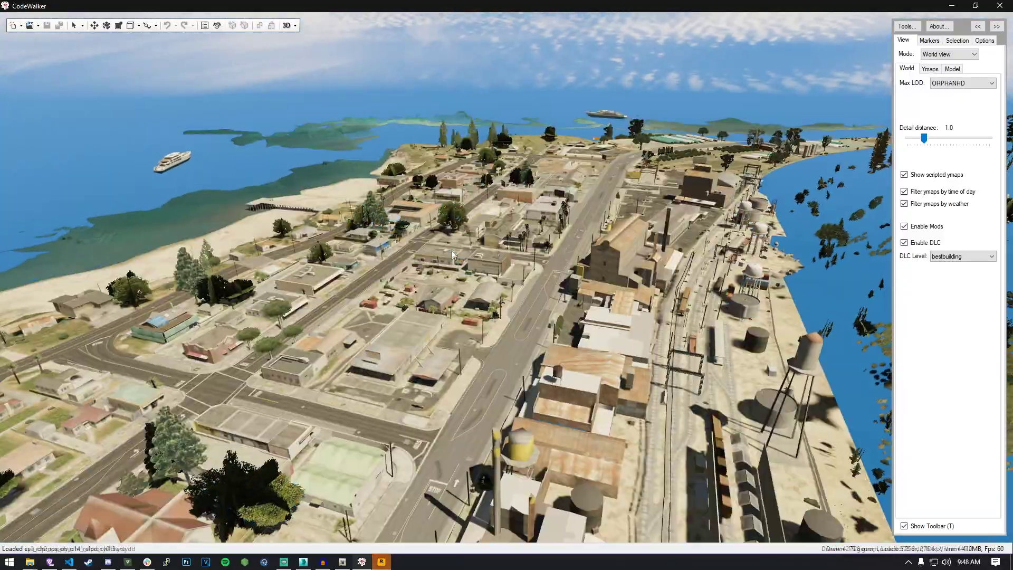
Open bestbuilding_mlo.ymap from the desktop's bestBuilding folder, subfolder 3 Final, as a project file
key("w")
left_click_drag(452, 251, 581, 261)
key("w")
key("w")
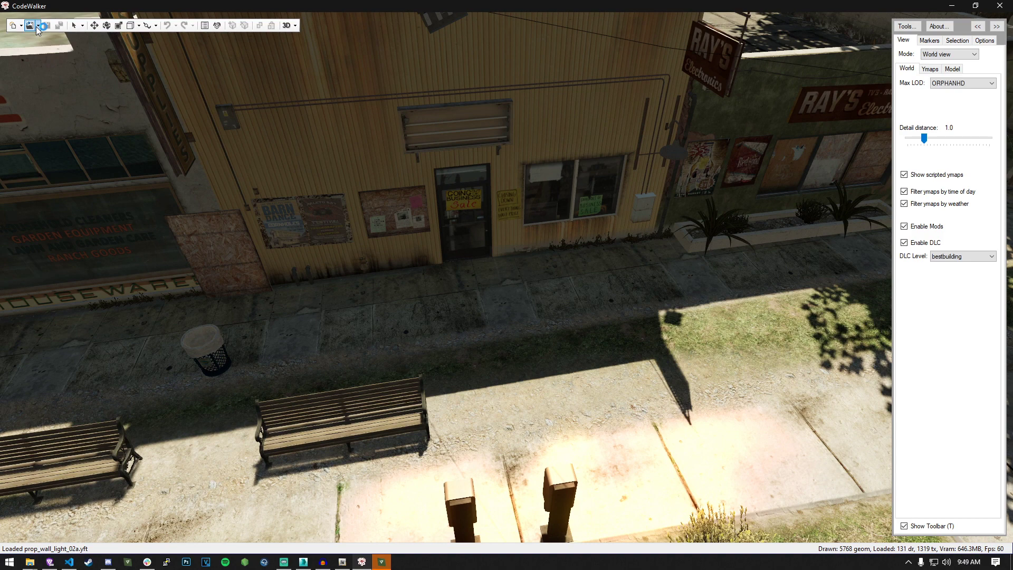
left_click(39, 25)
left_click(58, 51)
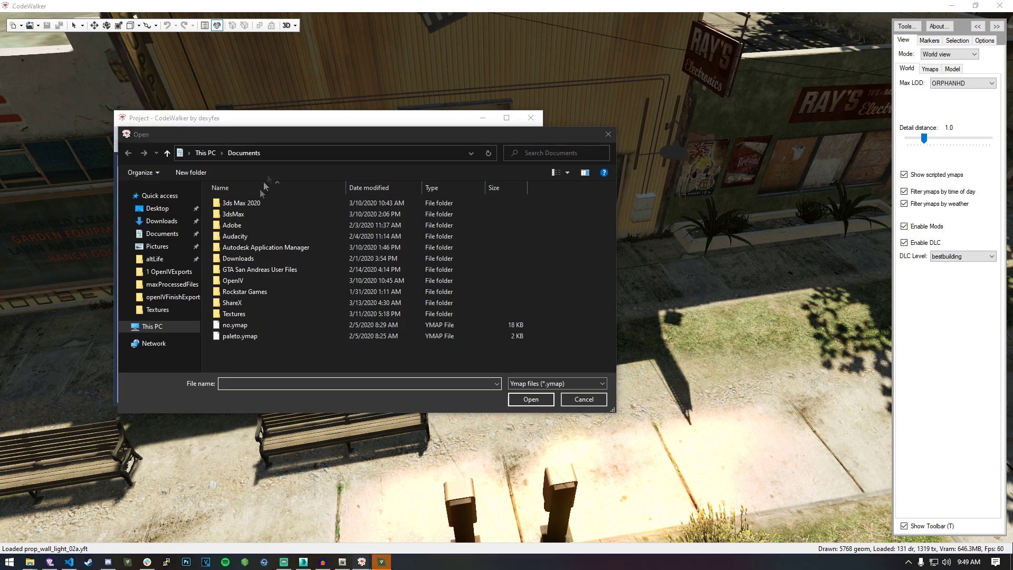
left_click(158, 212)
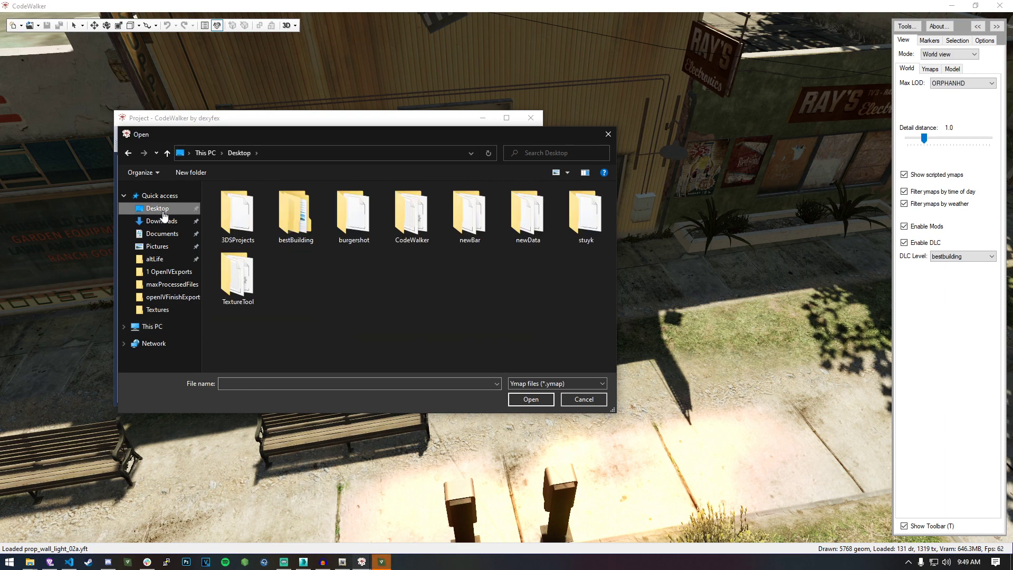
double_click(283, 216)
double_click(234, 226)
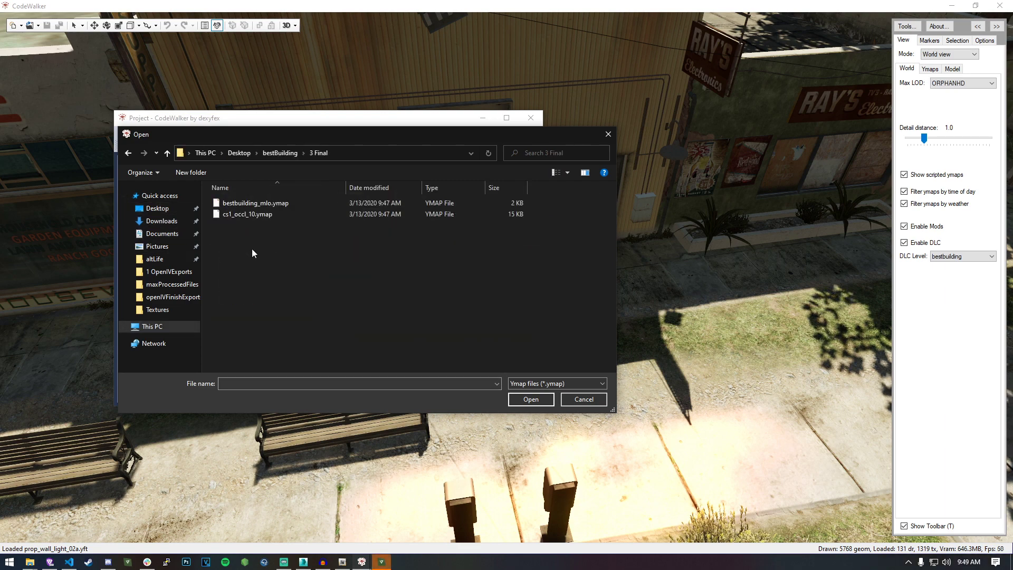
left_click(248, 203)
left_click(534, 401)
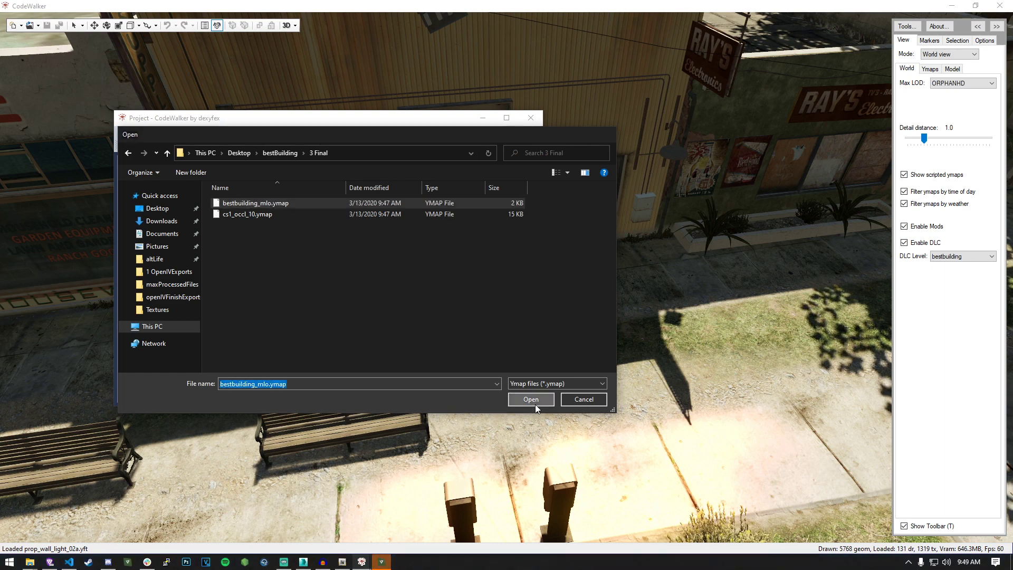
Select the best_building_collision entity in the ymap, go to its position in the world and shift the project window aside
left_click(135, 188)
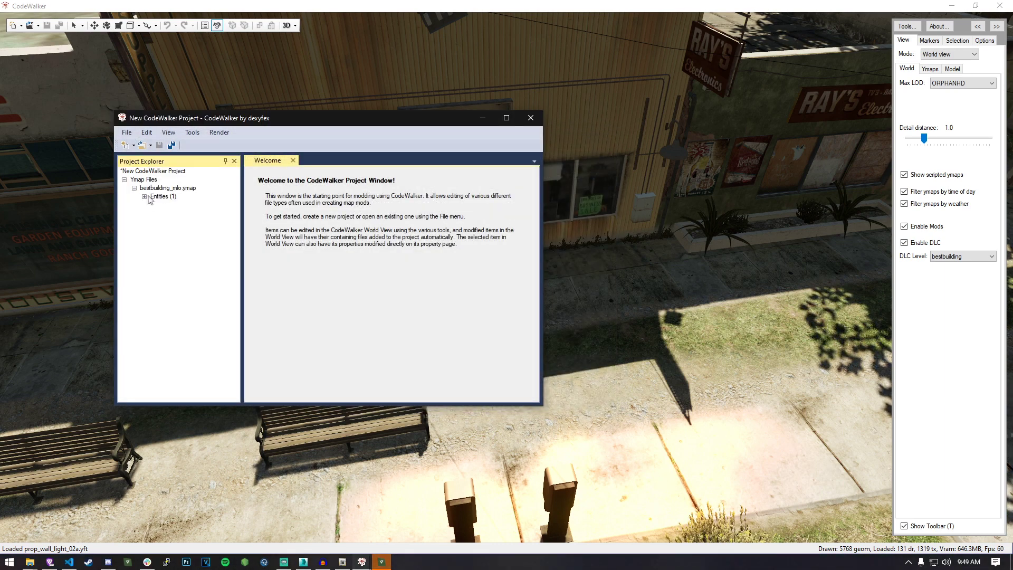
left_click(165, 205)
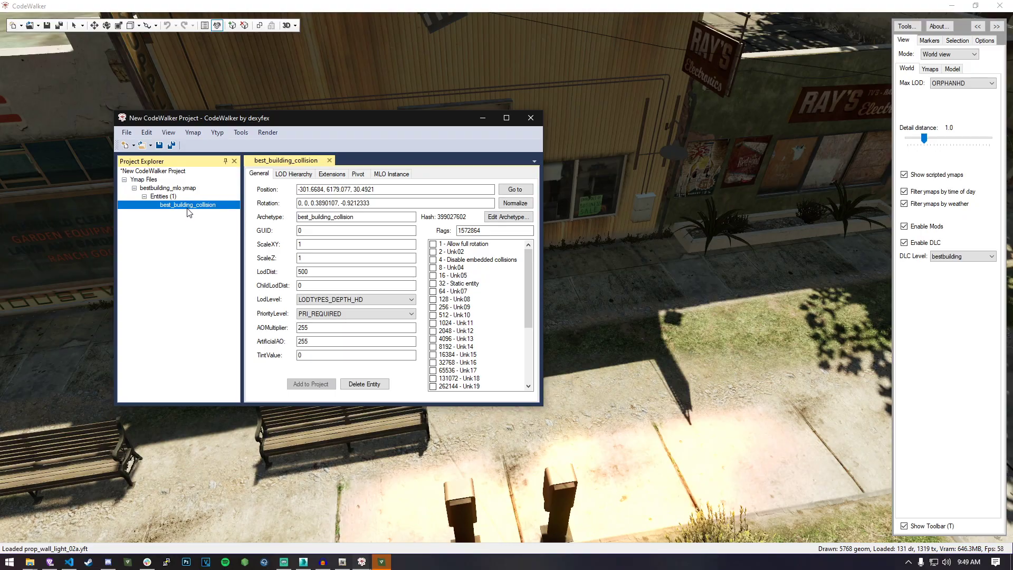
left_click(515, 189)
left_click_drag(392, 118, 290, 117)
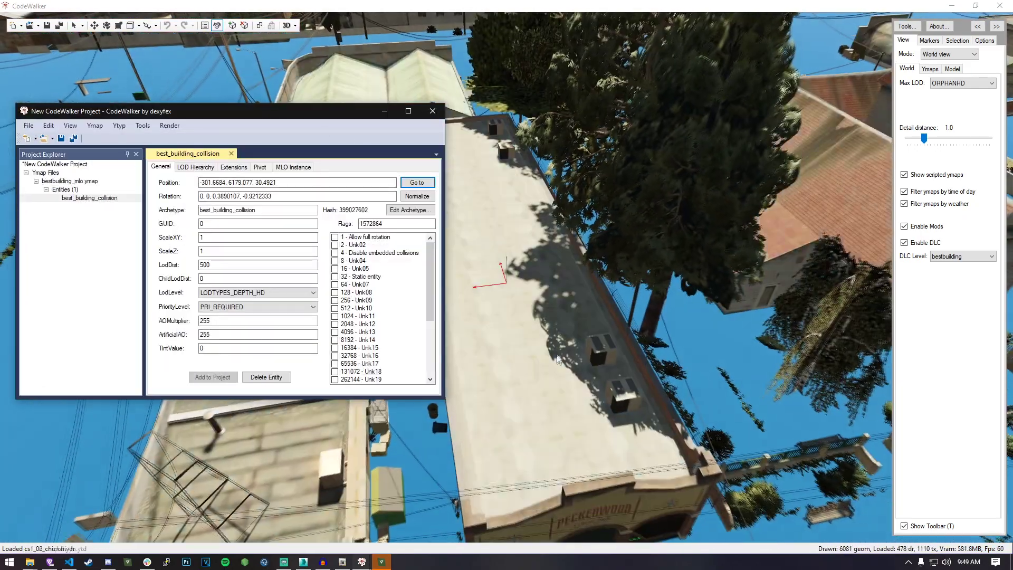
Move the building entity along the town street to about -113.77, 6390.43, 30.49
key("w")
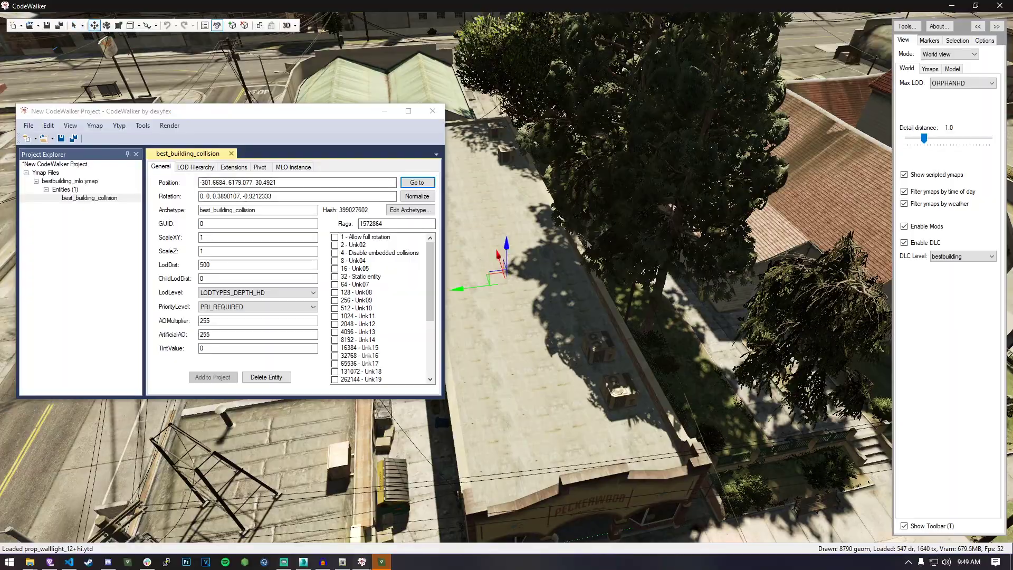
left_click_drag(480, 288, 241, 457)
scroll(311, 449, "down", 5)
key("s")
left_click_drag(707, 347, 369, 279)
key("w")
left_click_drag(519, 364, 617, 344)
left_click_drag(760, 349, 571, 365)
key("w")
key("w")
key("s")
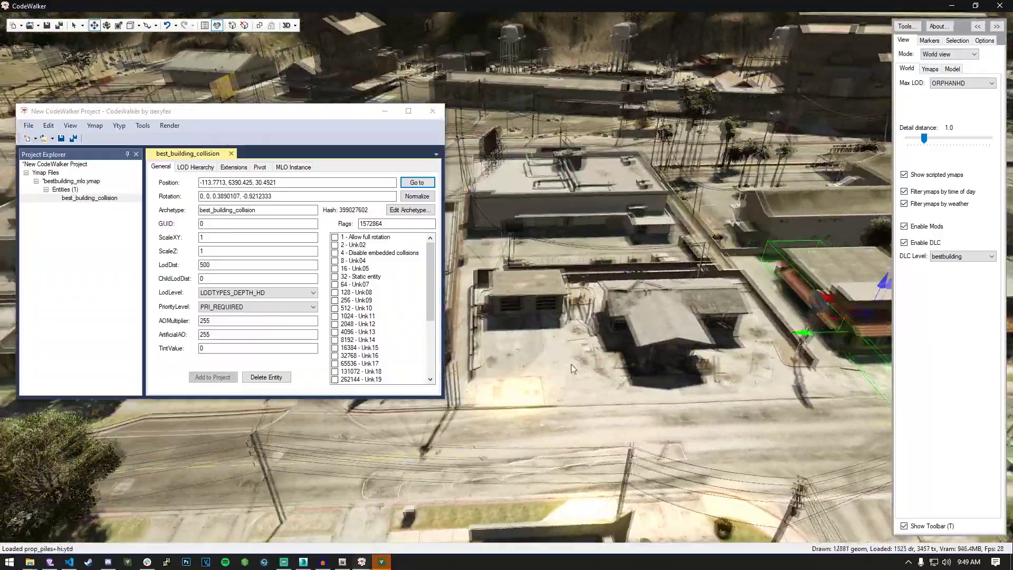
Move the building entity farther along the street to the yellow storefront beside Ray's Electronics and clear the project window from the view
left_click_drag(660, 325, 480, 297)
key("a")
key("a")
key("w")
left_click_drag(797, 294, 563, 269)
key("w")
key("a")
left_click_drag(497, 284, 597, 341)
key("w")
left_click_drag(789, 389, 759, 344)
key("s")
key("w")
key("a")
key("s")
left_click_drag(260, 111, 1012, 84)
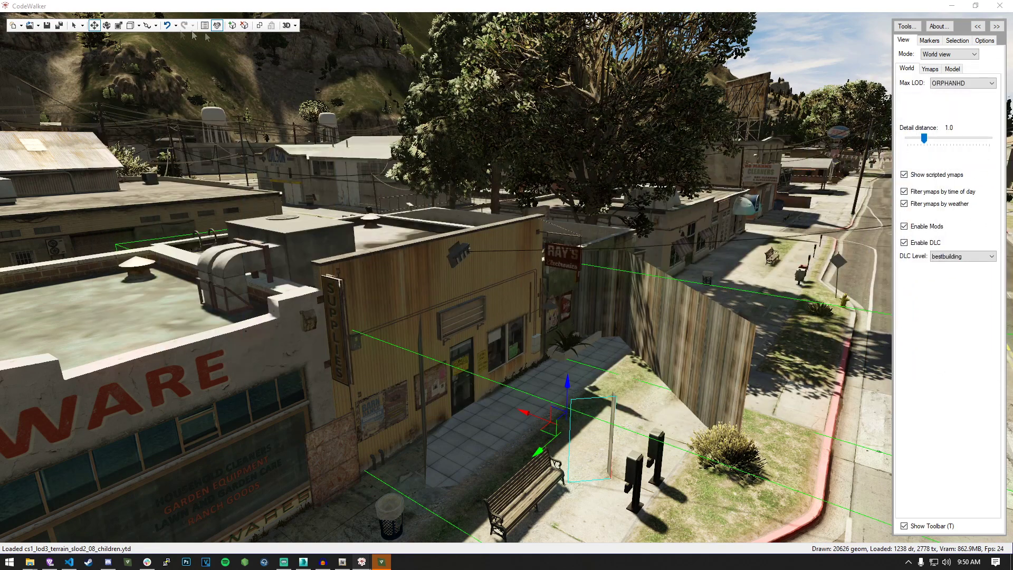
Set rotation snapping to 1 degree and rotate the building entity about its vertical axis toward the yellow storefront's orientation
left_click(106, 28)
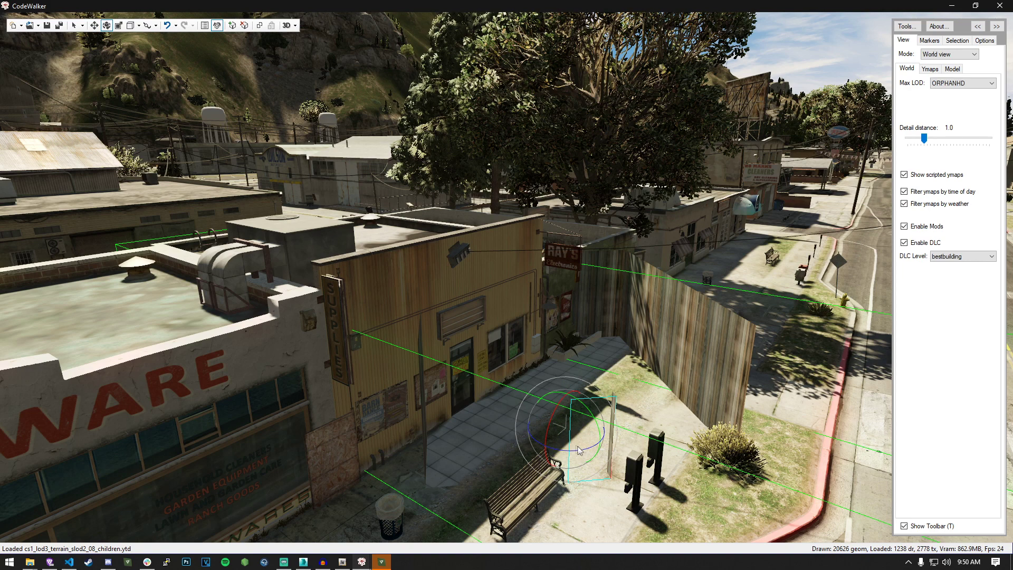
left_click(156, 26)
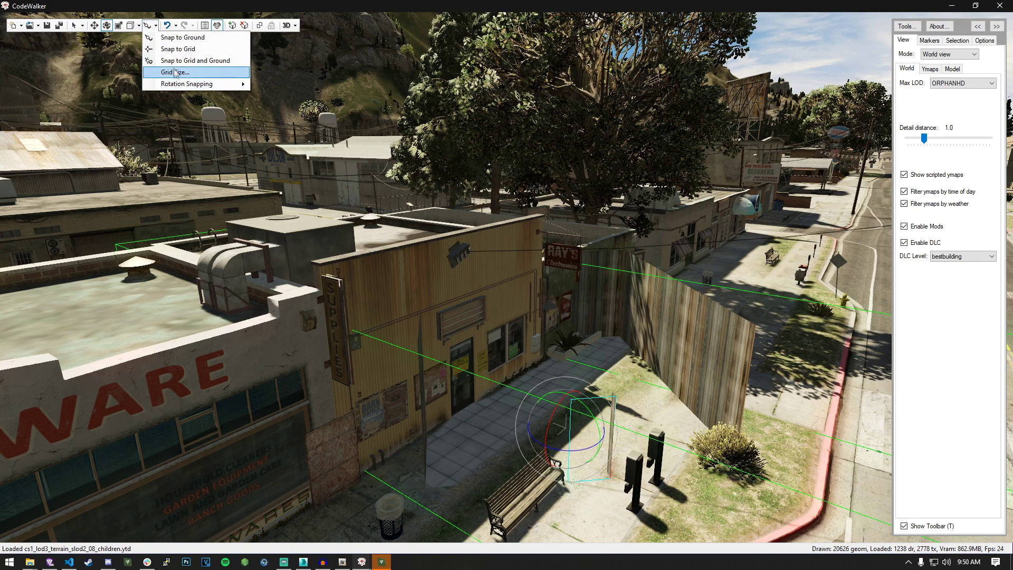
mouse_move(200, 83)
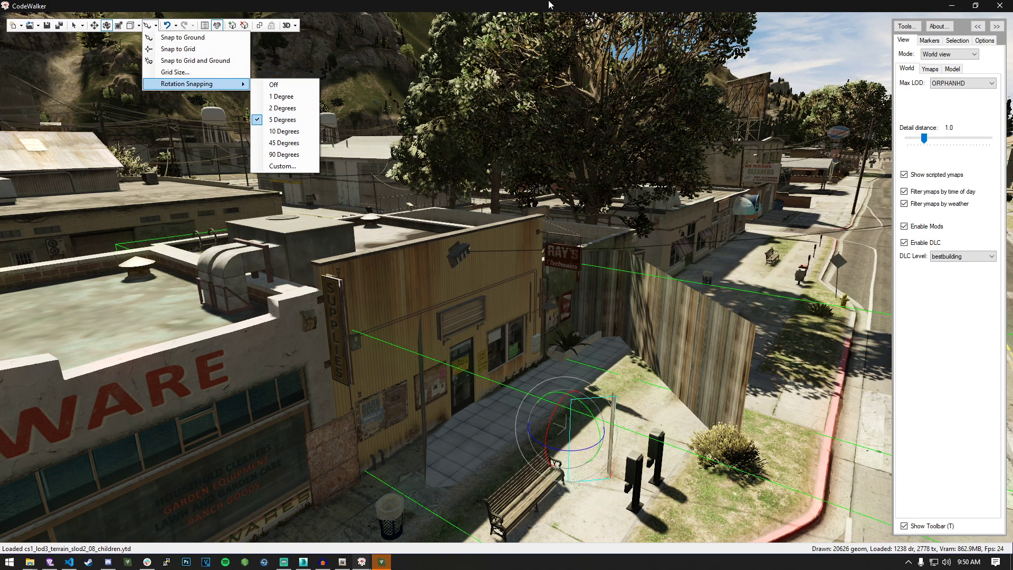
left_click(284, 97)
left_click_drag(571, 448, 606, 451)
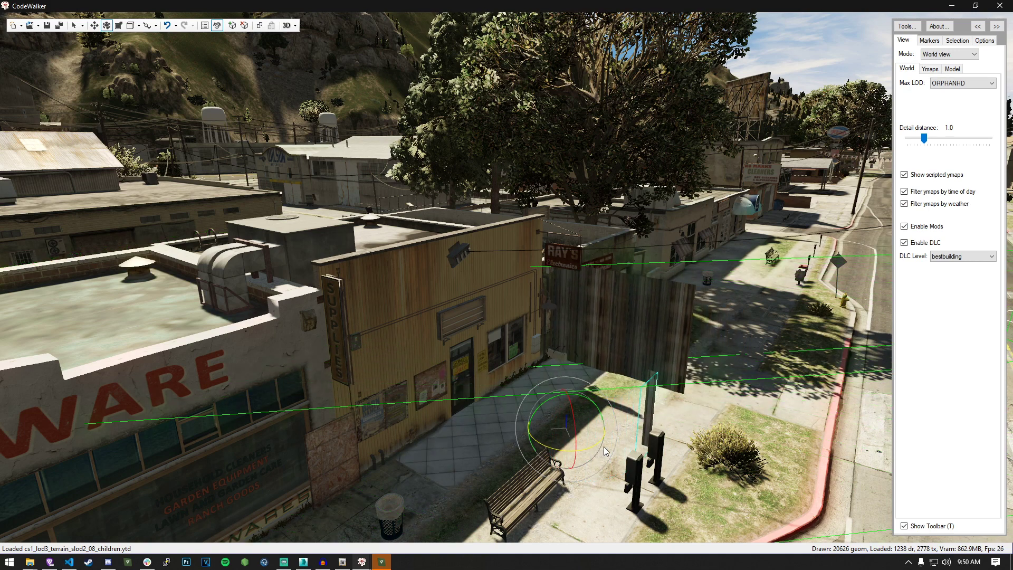
Turn on mouse selection and move the building entity back into the yellow storefront so its portal outline lies at the shop door
left_click(94, 28)
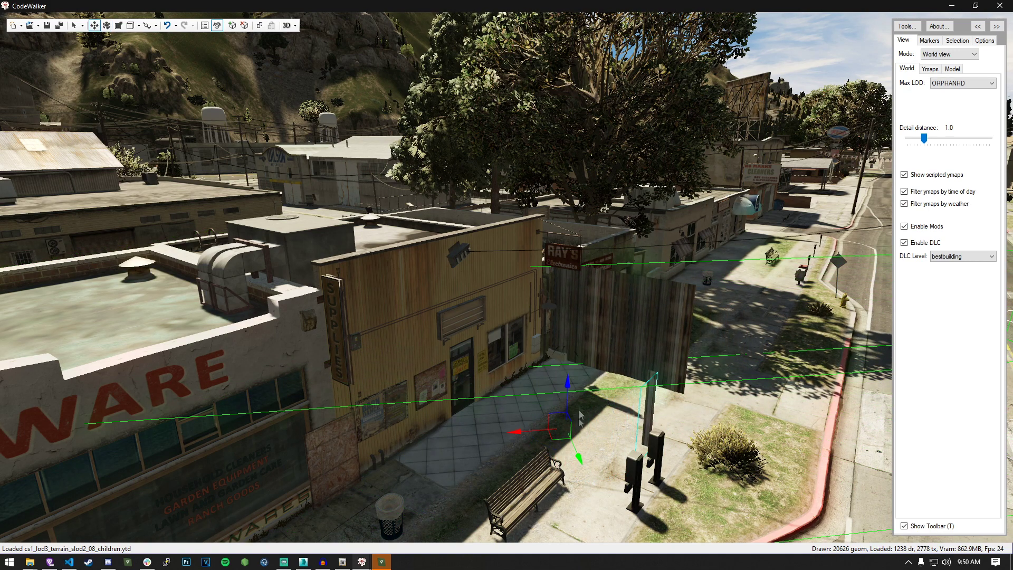
left_click_drag(571, 452, 574, 453)
key("t")
key("t")
scroll(573, 448, "up", 1)
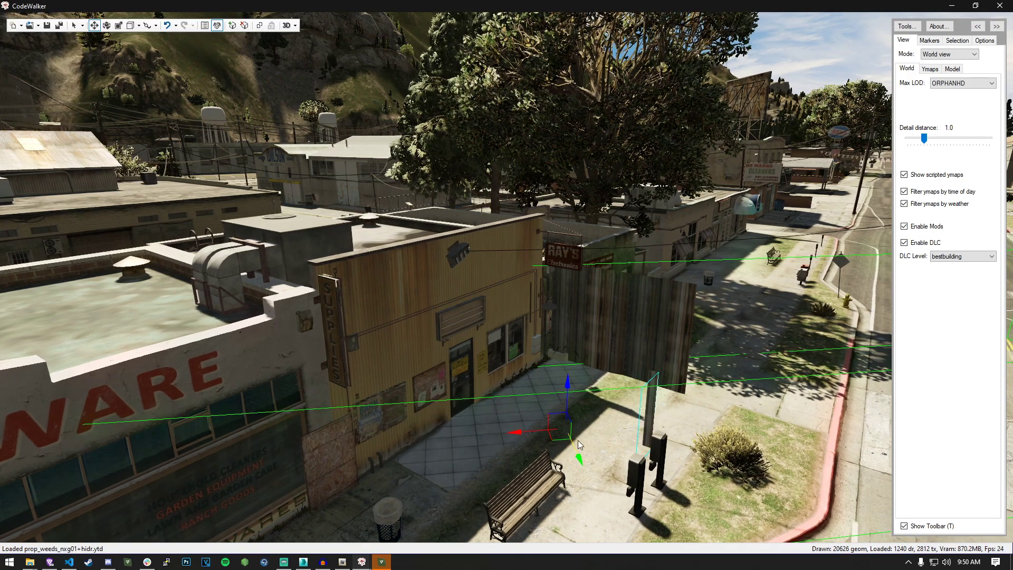
left_click_drag(577, 441, 565, 413)
key("c")
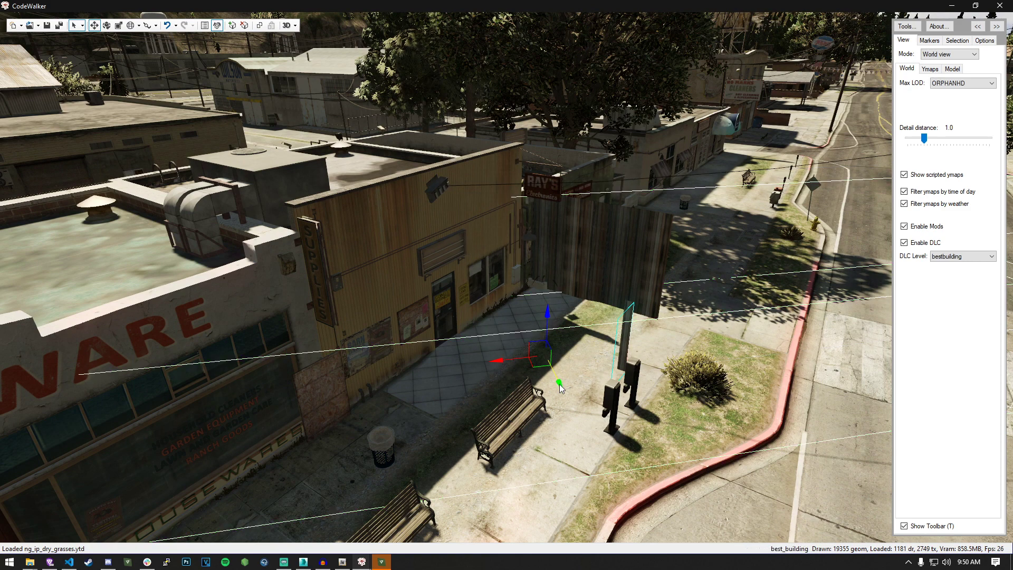
key("t")
key("t")
key("e")
key("e")
key("w")
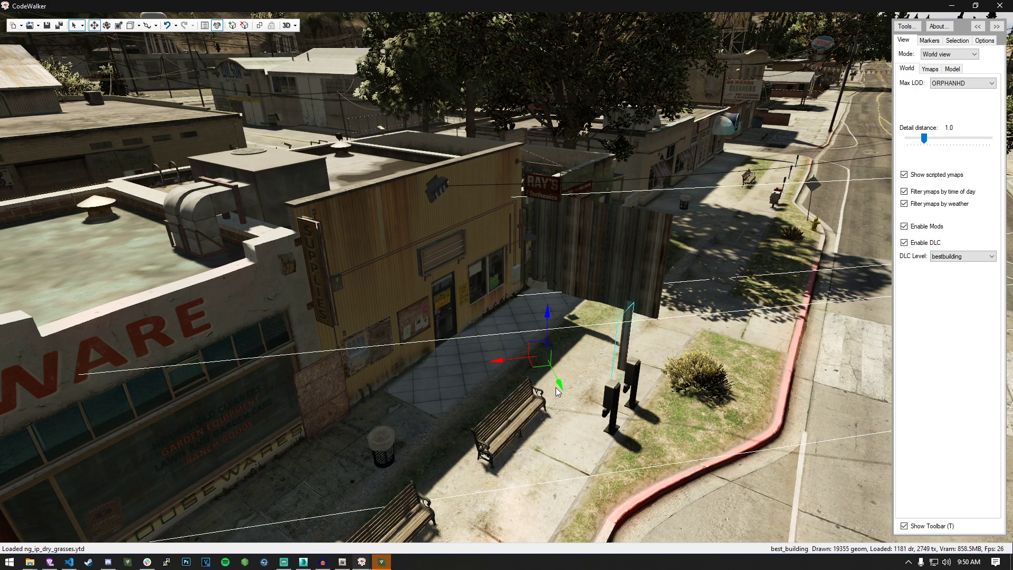
left_click_drag(558, 387, 433, 298)
left_click_drag(473, 328, 364, 325)
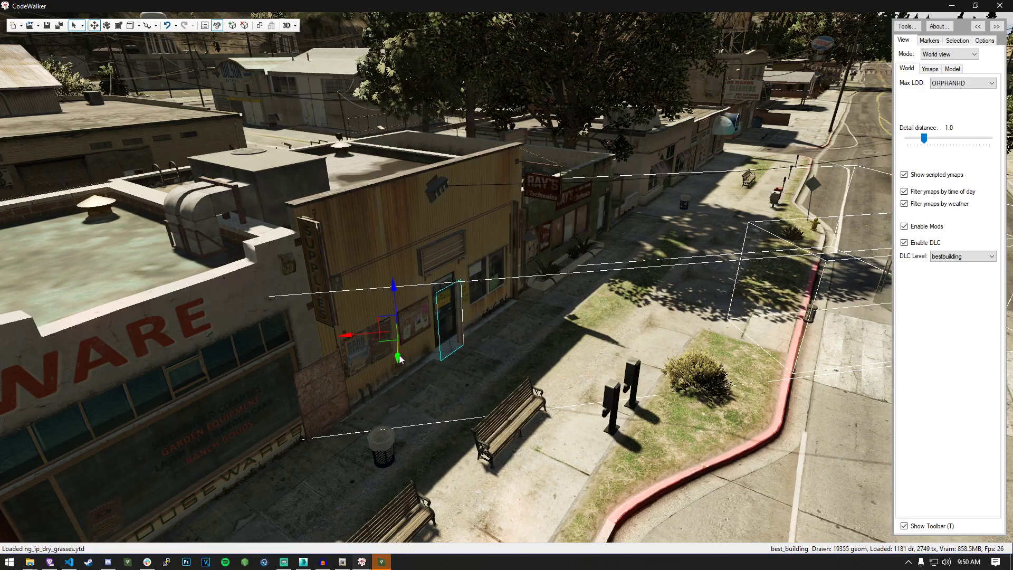
Fine-tune the building entity's horizontal position so its portal outline fits the yellow storefront's door frame
key("w")
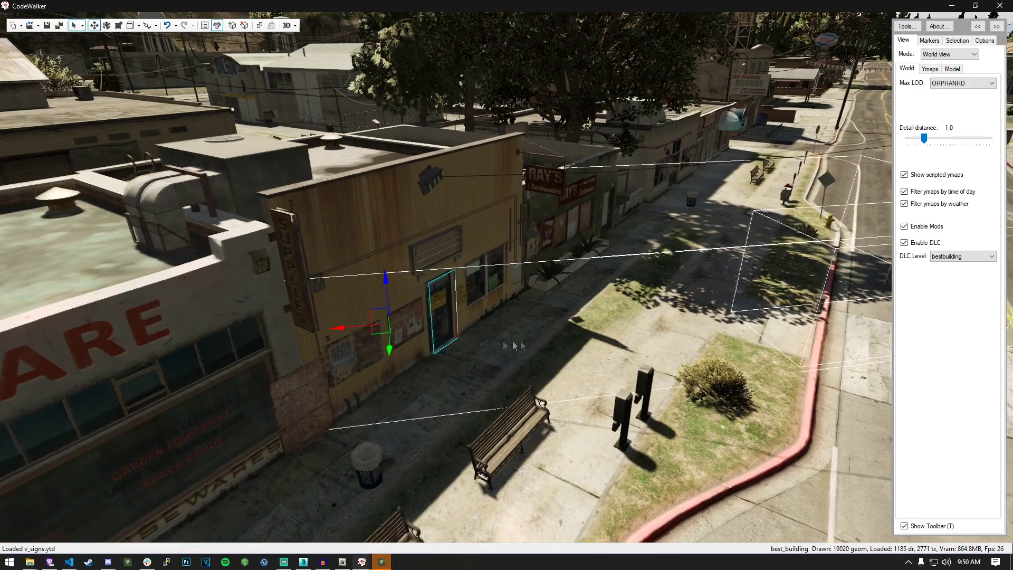
left_click_drag(463, 388, 480, 371)
key("w")
key("a")
scroll(480, 371, "down", 5)
scroll(482, 372, "up", 8)
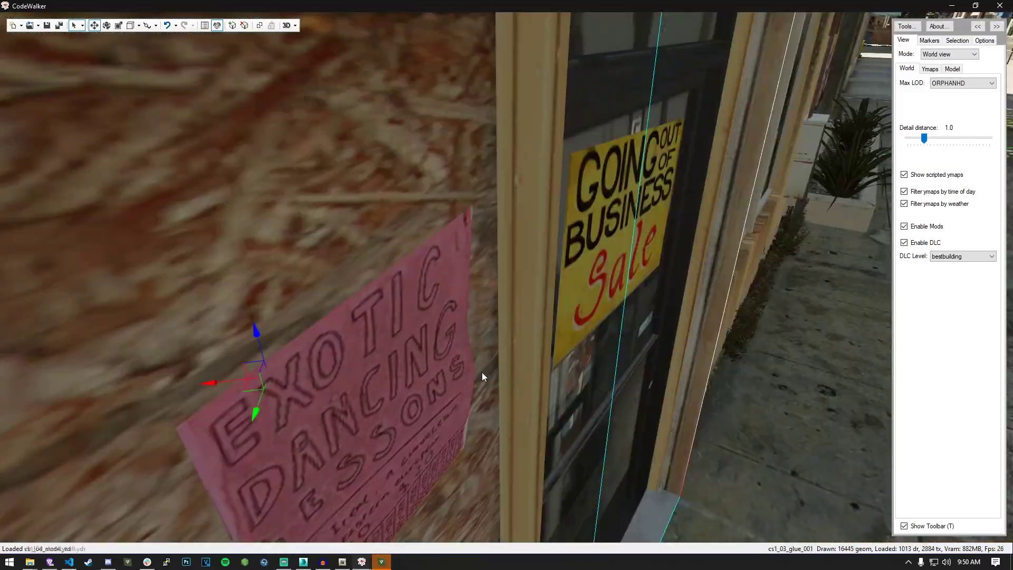
scroll(482, 372, "down", 5)
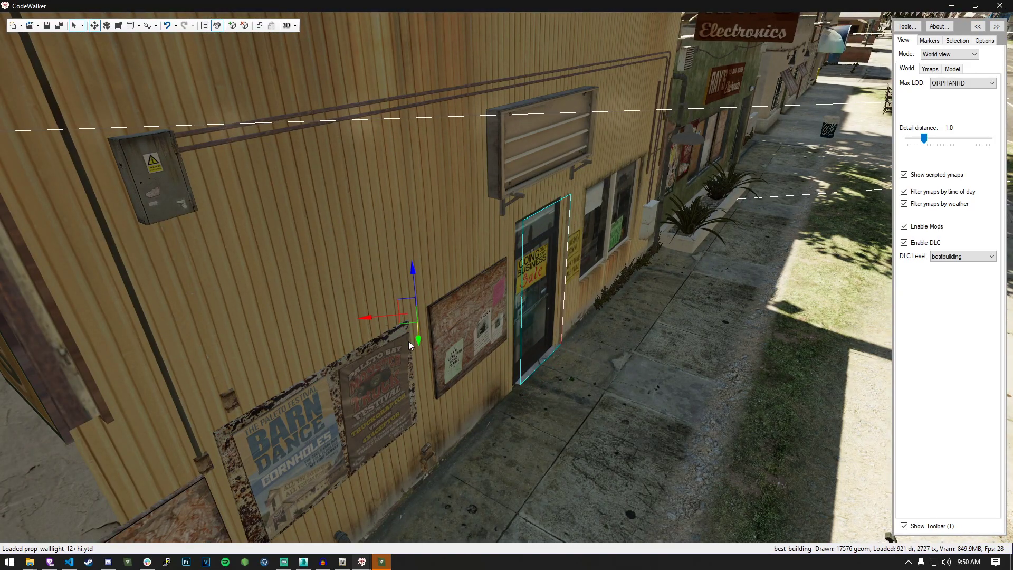
left_click_drag(378, 316, 374, 318)
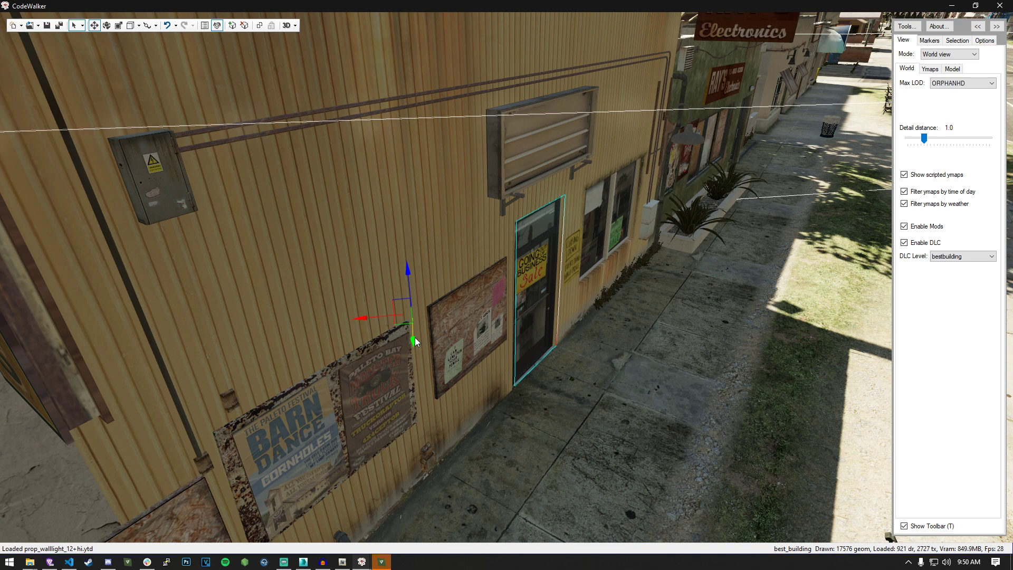
left_click_drag(378, 326, 372, 319)
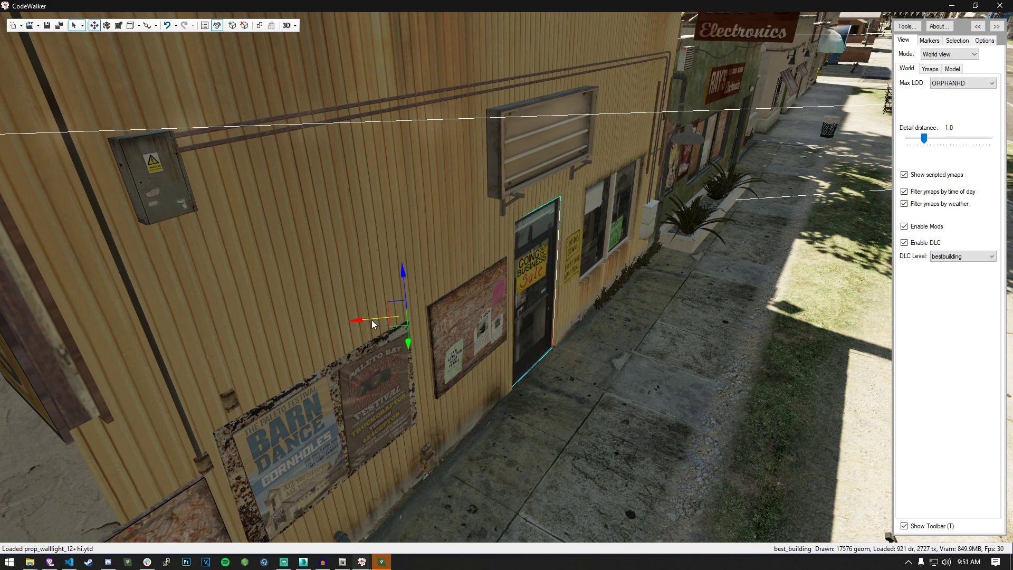
left_click_drag(409, 351, 406, 346)
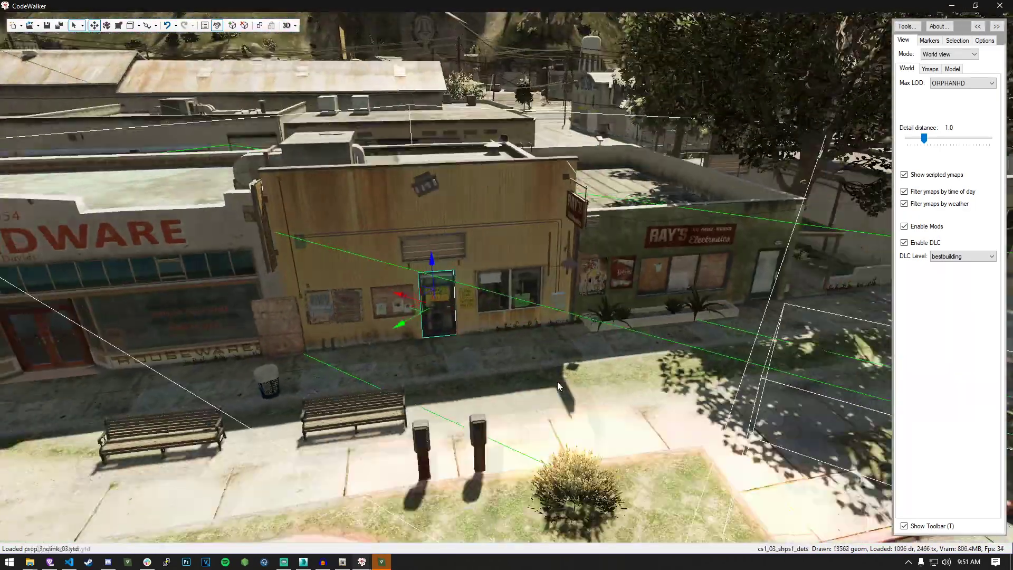
scroll(557, 382, "up", 3)
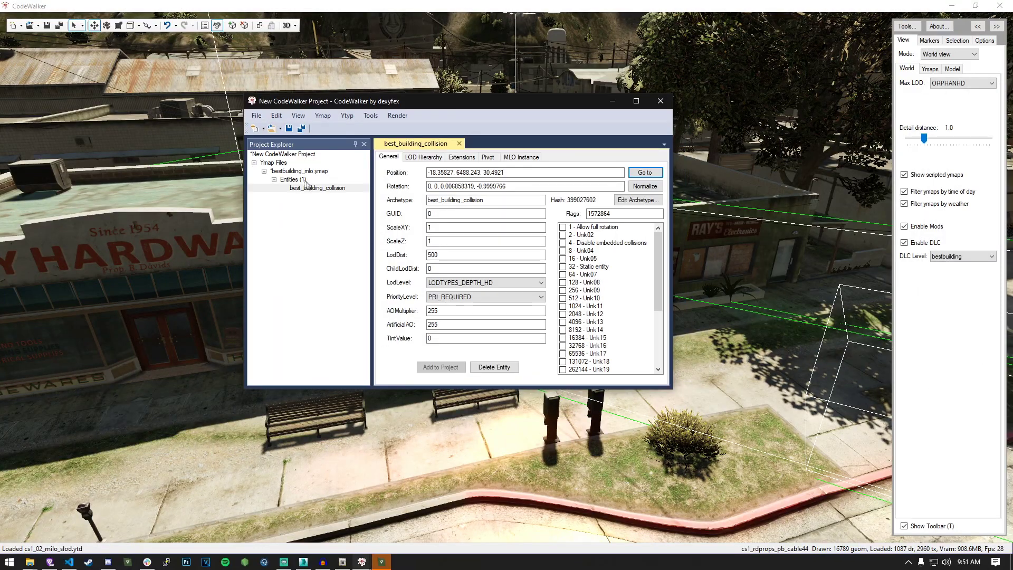
Recalculate the extents of bestbuilding_mlo.ymap and close the current project
left_click(300, 171)
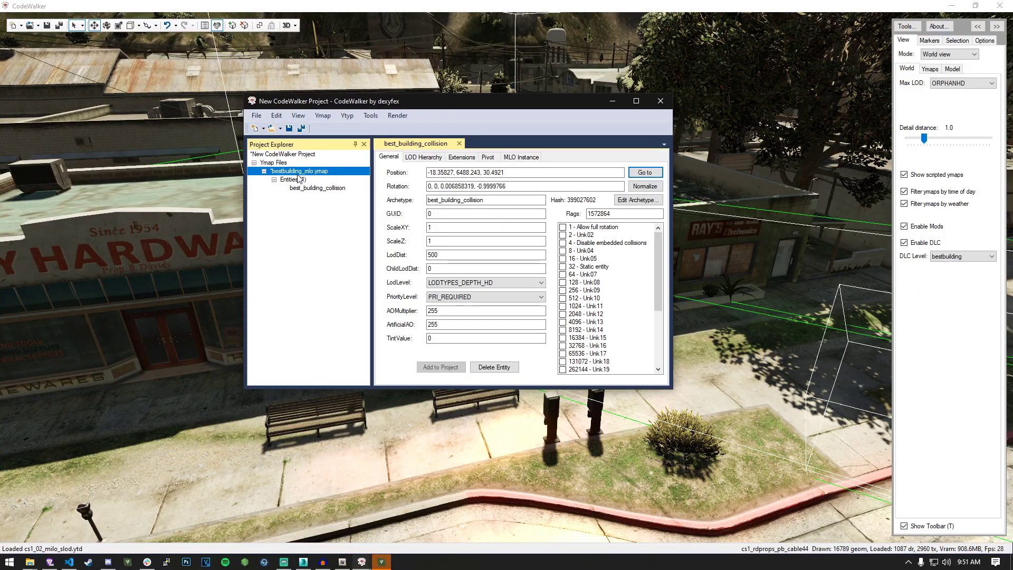
left_click(636, 340)
left_click_drag(527, 100, 352, 120)
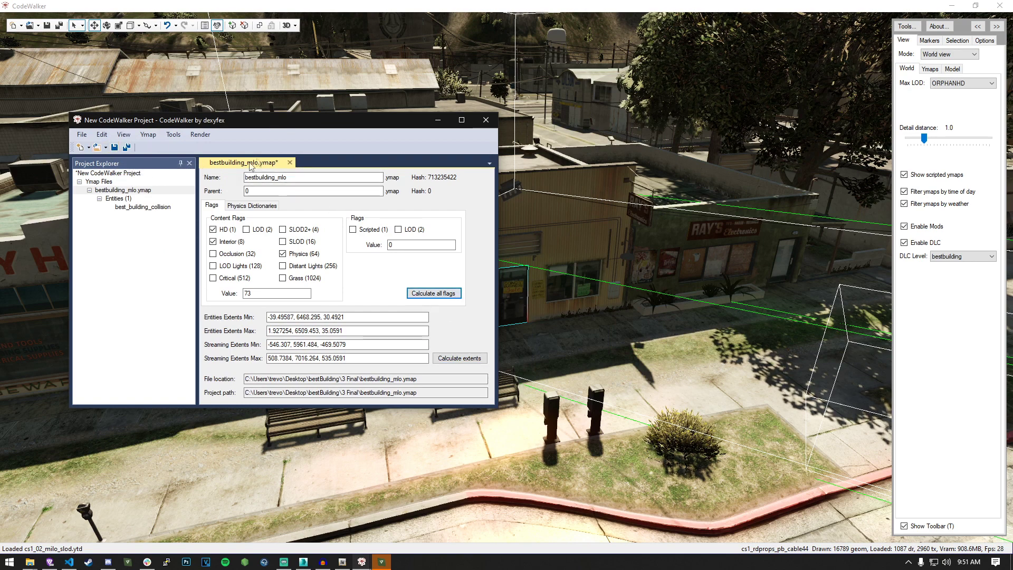
left_click(485, 120)
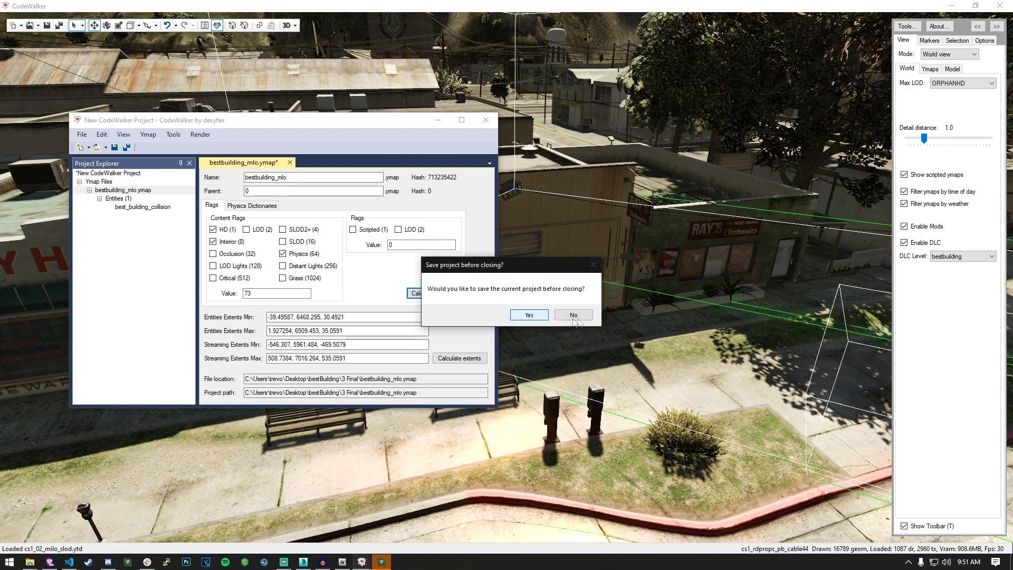
left_click(534, 315)
Reopen bestbuilding_mlo.ymap as a new project and open its best_building_collision entity
left_click(38, 26)
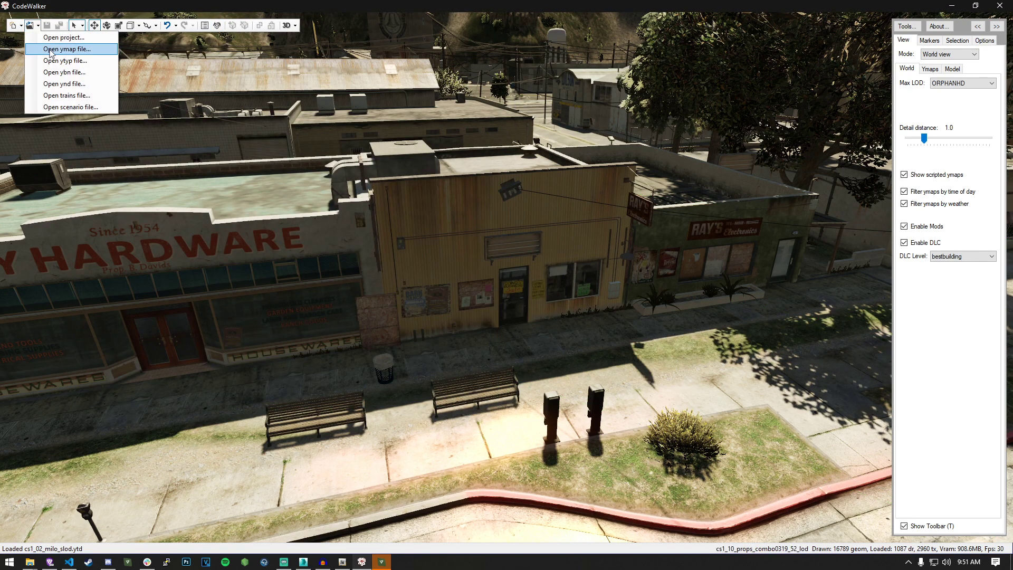
left_click(53, 49)
double_click(264, 217)
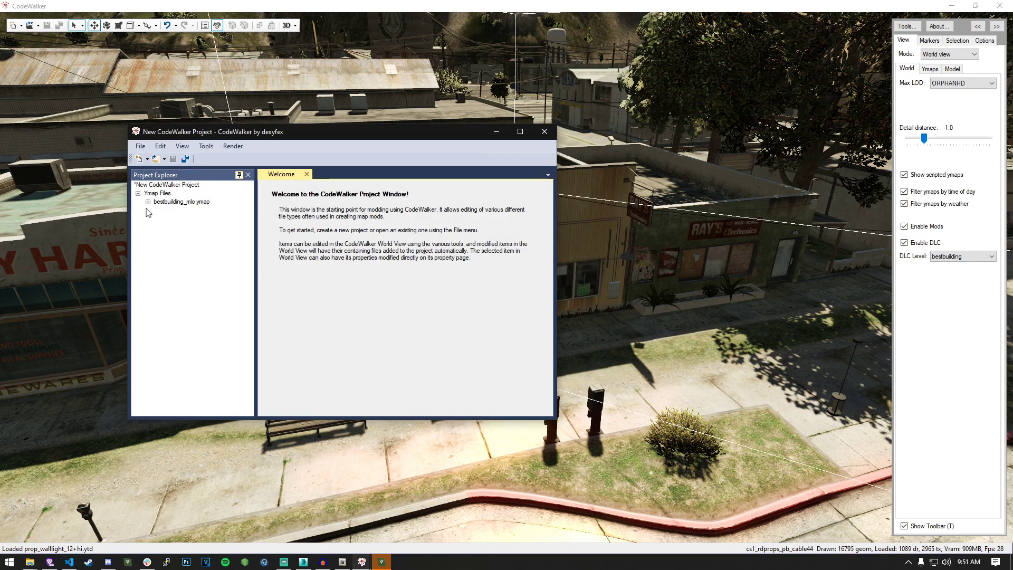
left_click(148, 201)
left_click(157, 212)
left_click(184, 219)
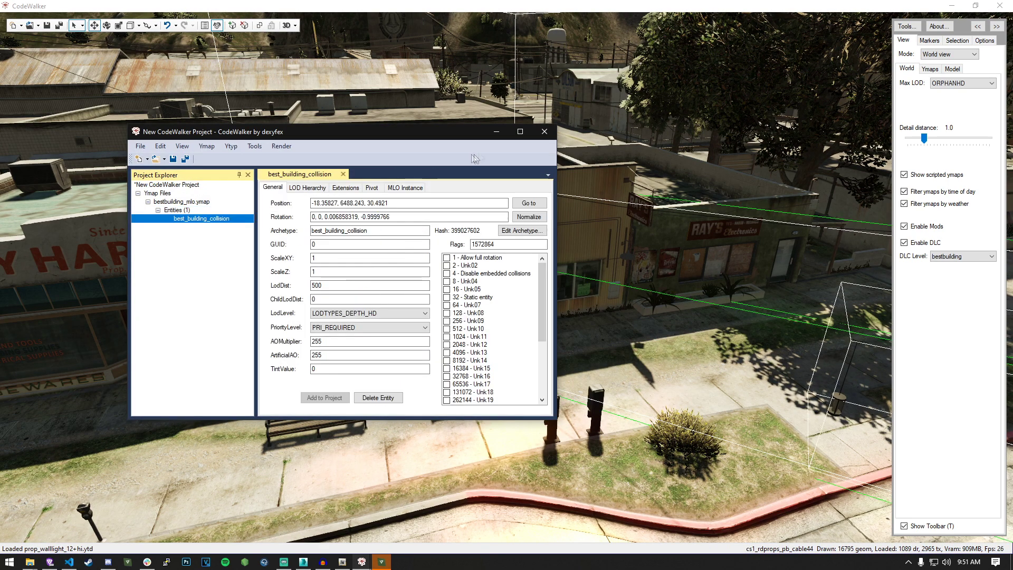
Clear the project window from view and inspect the interior's doorway from both sides and its props standing out on the street
left_click(497, 131)
left_click_drag(583, 326, 849, 311)
scroll(554, 337, "up", 5)
scroll(549, 338, "up", 5)
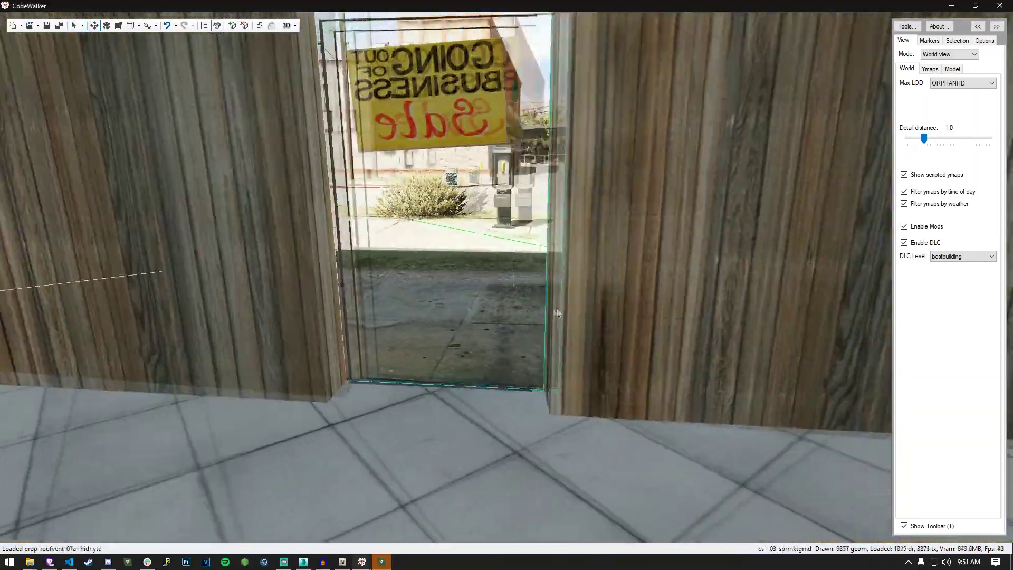
scroll(557, 313, "down", 5)
scroll(844, 312, "down", 5)
scroll(842, 312, "up", 5)
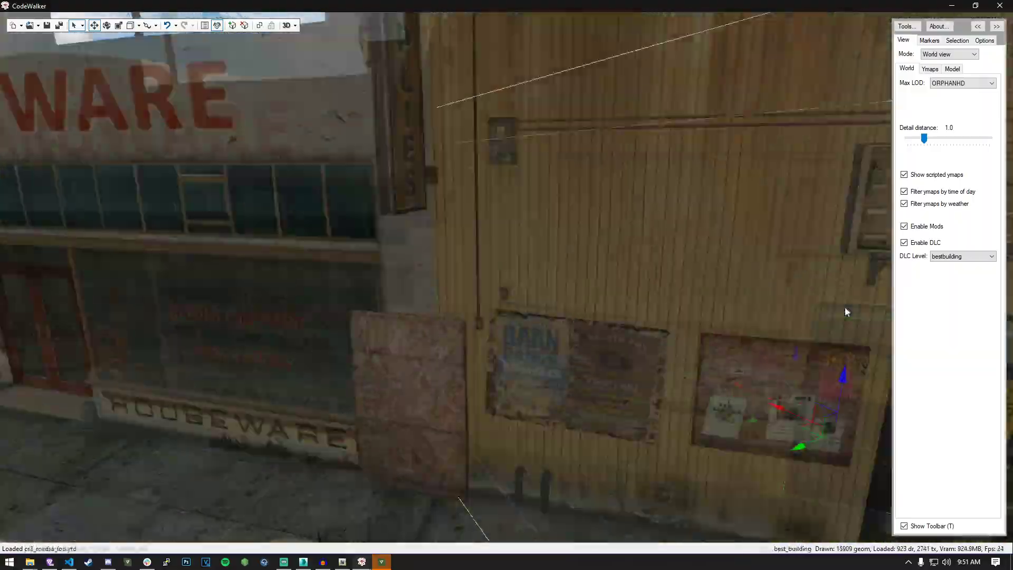
scroll(844, 311, "down", 6)
left_click_drag(844, 311, 909, 349)
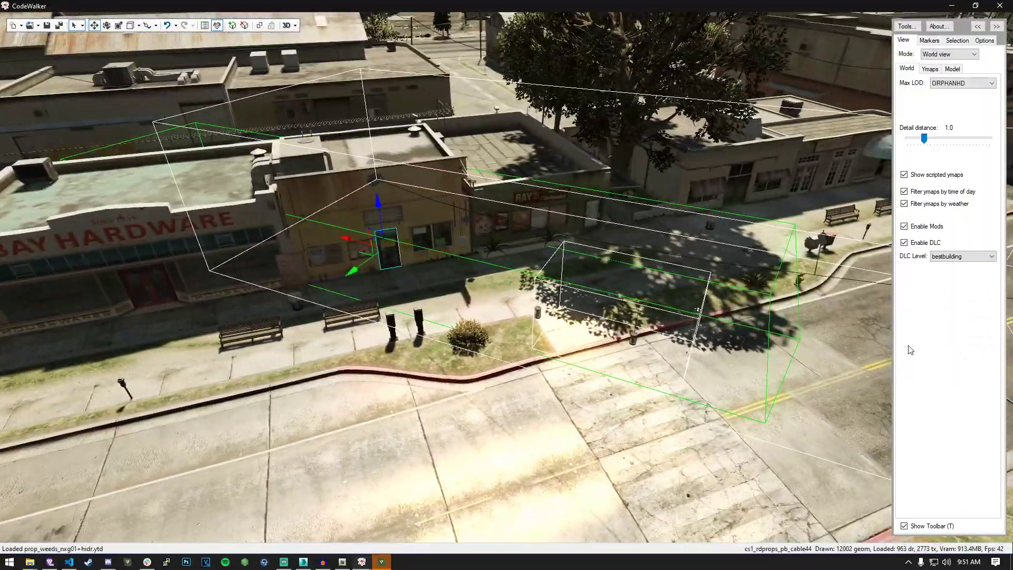
scroll(626, 356, "up", 4)
left_click_drag(626, 356, 629, 267)
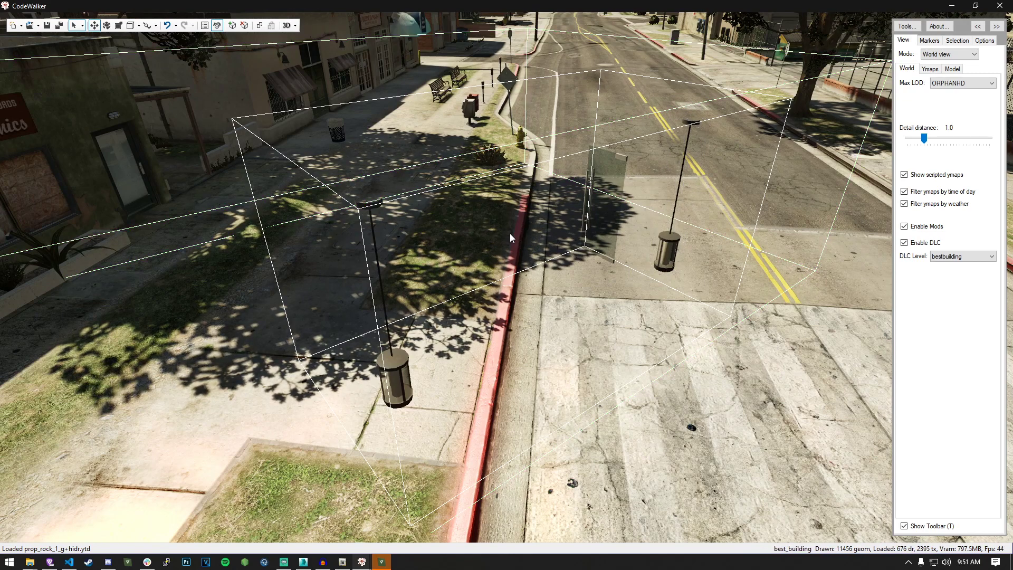
Add the far prop_wall_light_12 entity on the road to the project and widen the project tree to show full names
left_click(395, 364)
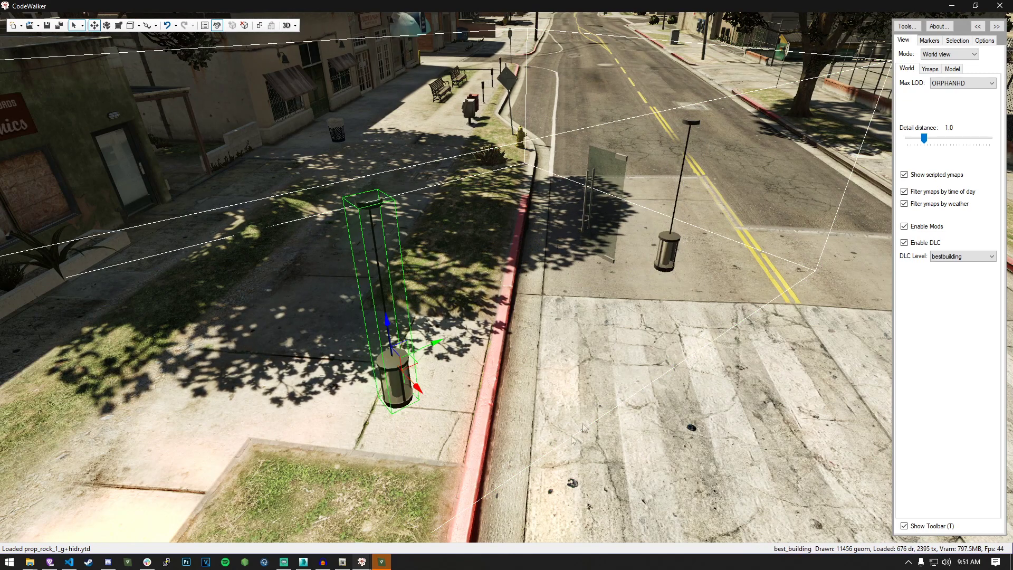
mouse_move(362, 561)
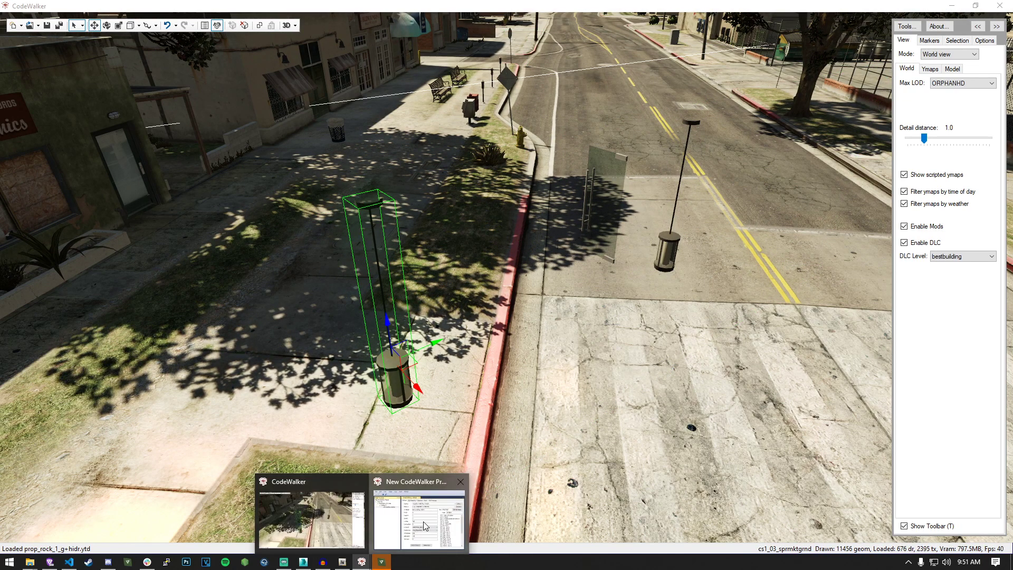
left_click(421, 512)
left_click_drag(384, 140, 212, 76)
left_click(666, 247)
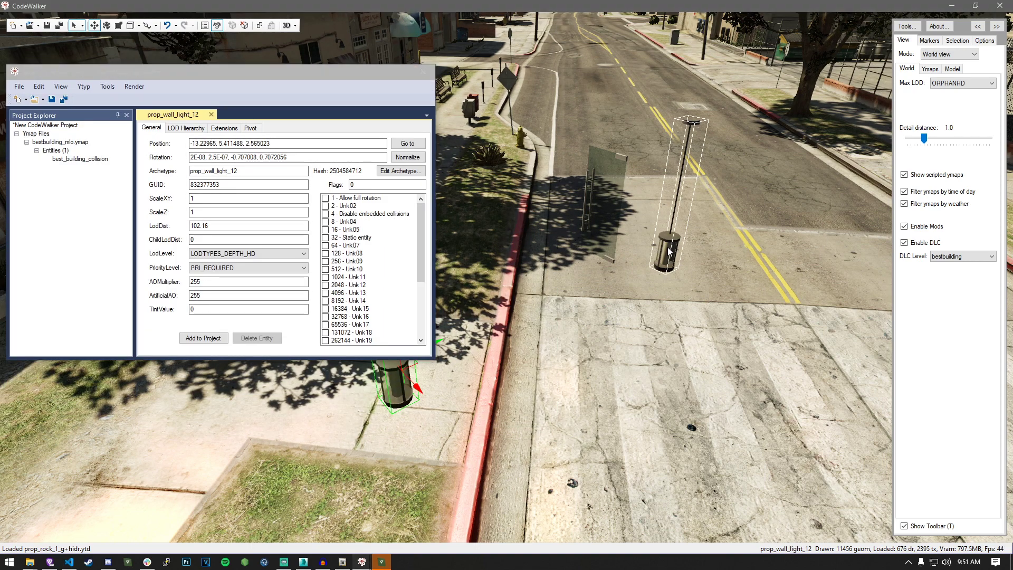
left_click(204, 338)
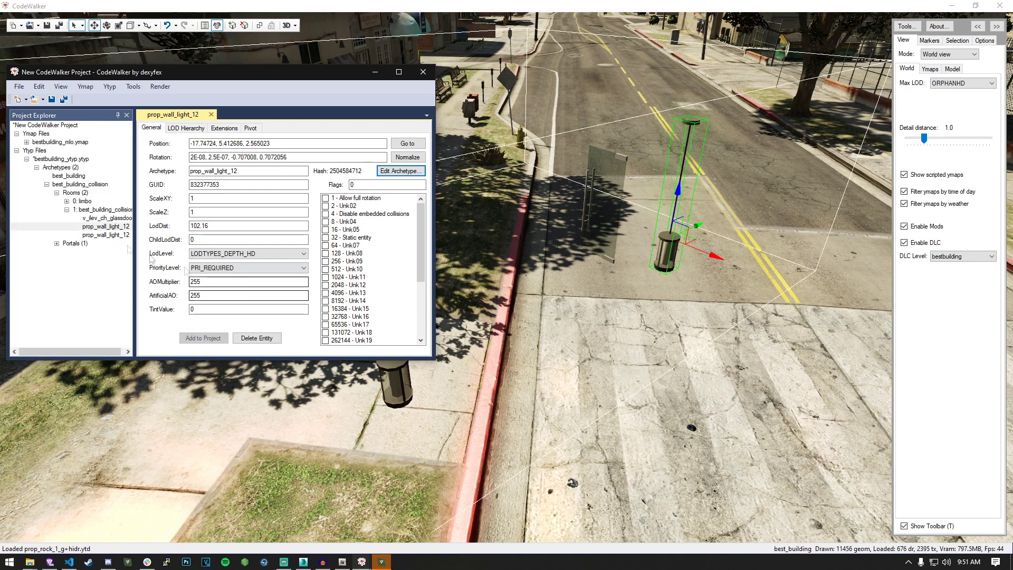
left_click_drag(133, 271, 180, 279)
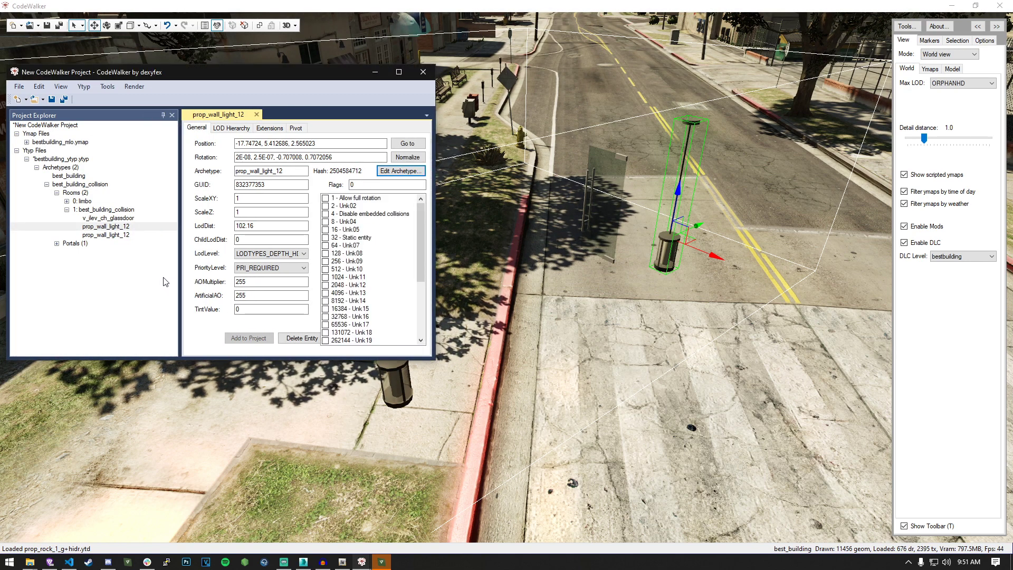
Move the near wall light from the sidewalk to the yellow storefront, at about X 0.10, Y 2.49
scroll(564, 342, "down", 5)
left_click_drag(564, 342, 480, 332)
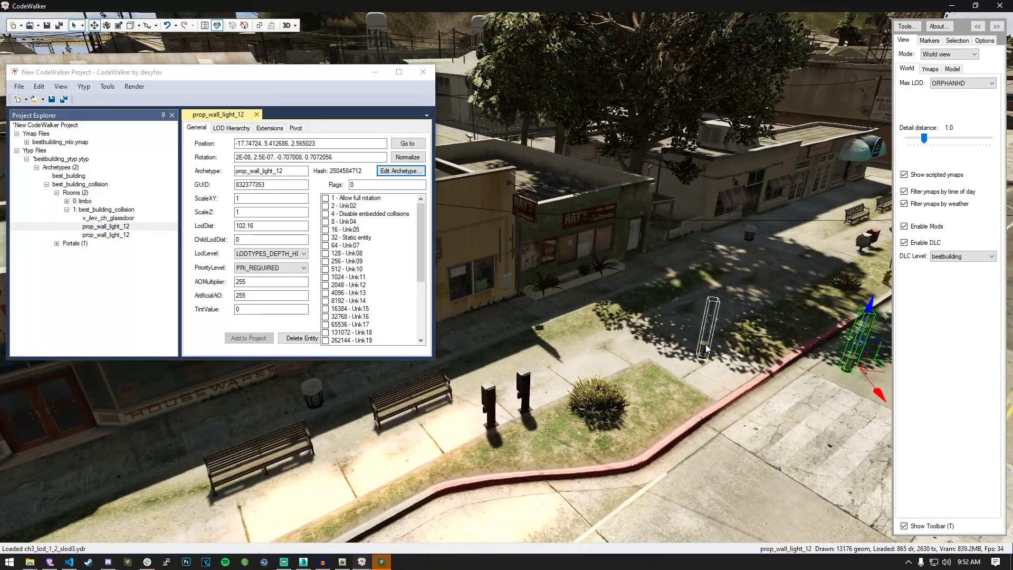
right_click(705, 345)
left_click_drag(750, 341, 480, 325)
left_click_drag(580, 349, 534, 340)
left_click_drag(605, 364, 509, 331)
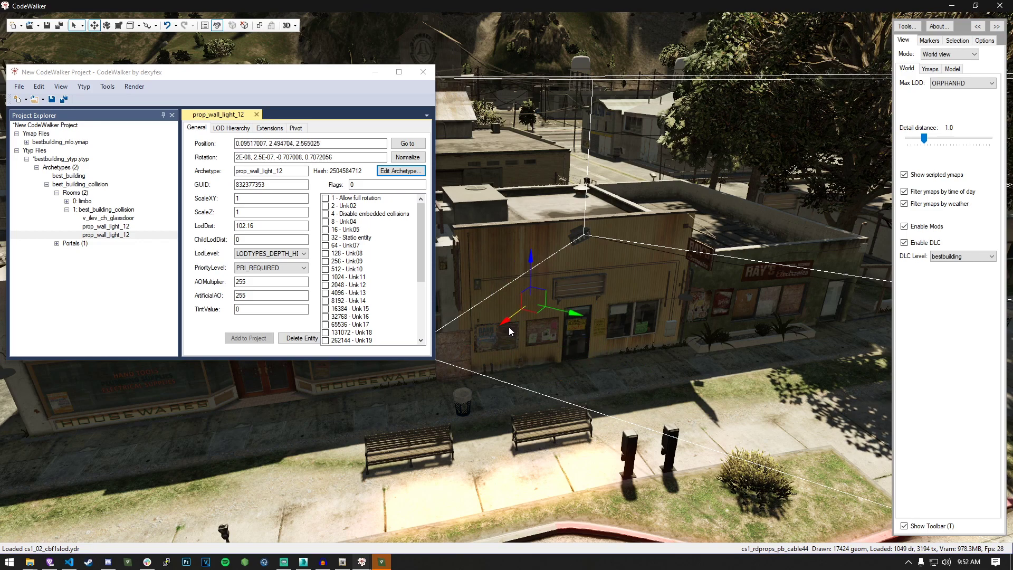
Move the far wall light from the road to the yellow storefront, at about X -1.85, Y 0.79
left_click_drag(617, 319, 676, 332)
right_click(736, 307)
left_click_drag(770, 305, 478, 310)
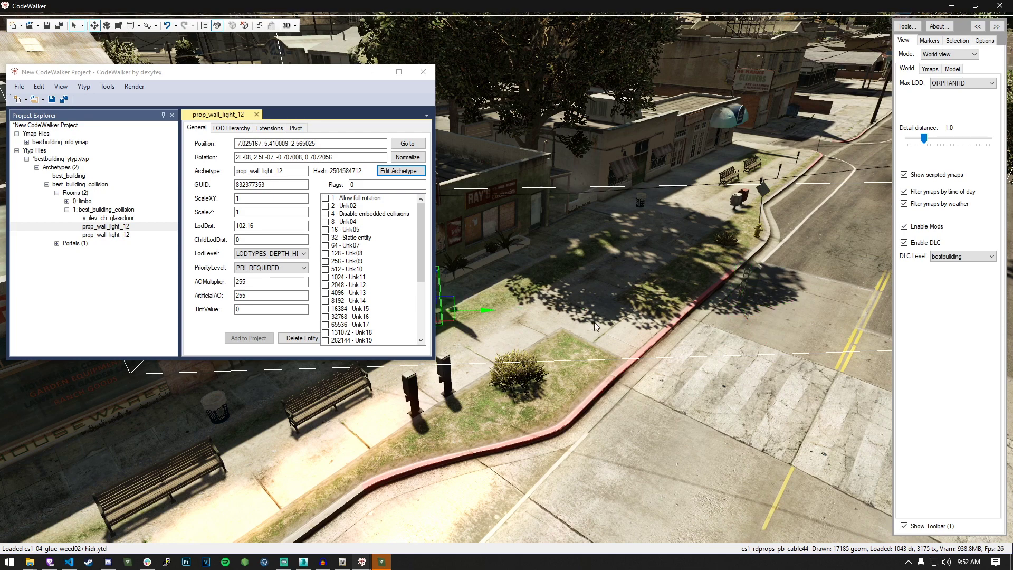
left_click_drag(594, 322, 523, 317)
left_click_drag(703, 343, 621, 281)
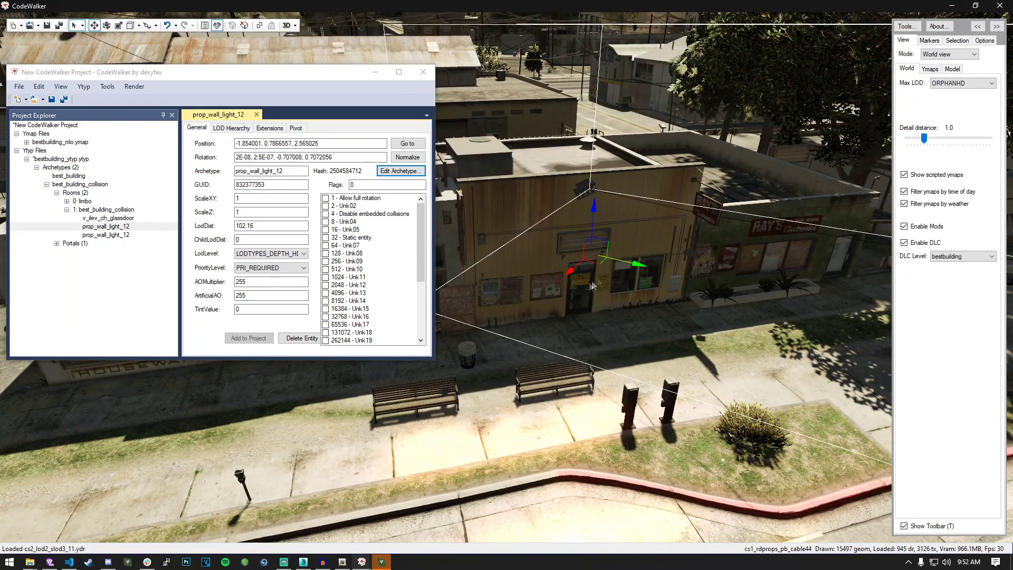
Select the v_ilev_ch_glassdoor entity on the road and move it to the yellow storefront's doorway
left_click_drag(627, 285, 738, 293)
right_click(766, 280)
left_click_drag(823, 287, 732, 336)
left_click_drag(774, 362, 521, 343)
key("w")
left_click_drag(538, 391, 679, 286)
key("w")
Rotate the glass door parallel to the storefront and fit it into the door frame at about X -1.55, Y 2.28
left_click(108, 26)
left_click_drag(588, 332, 468, 272)
left_click(94, 25)
left_click_drag(515, 242, 483, 285)
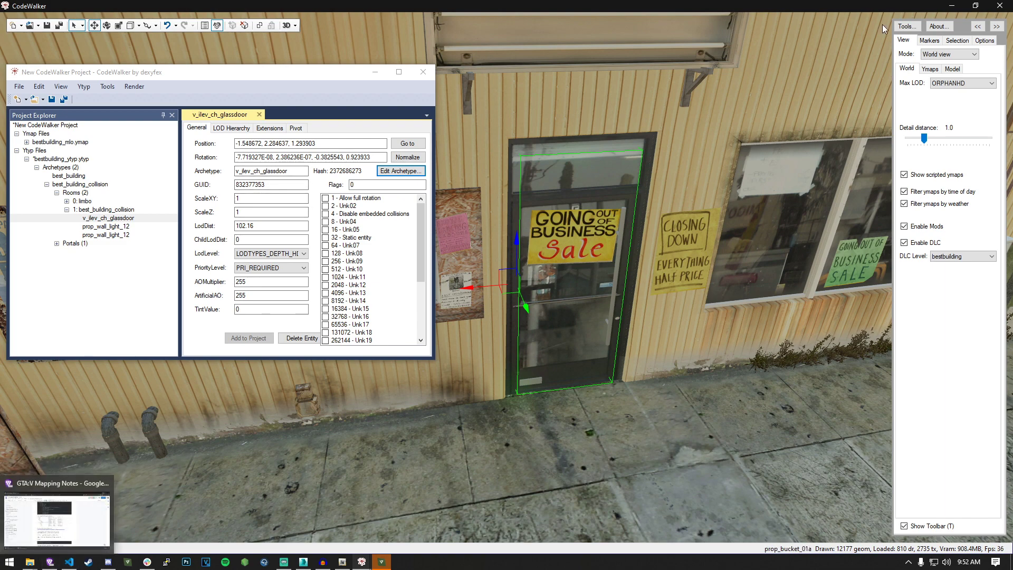
Open the RPF Explorer and search the game files for v_ilev
left_click(906, 26)
left_click(928, 39)
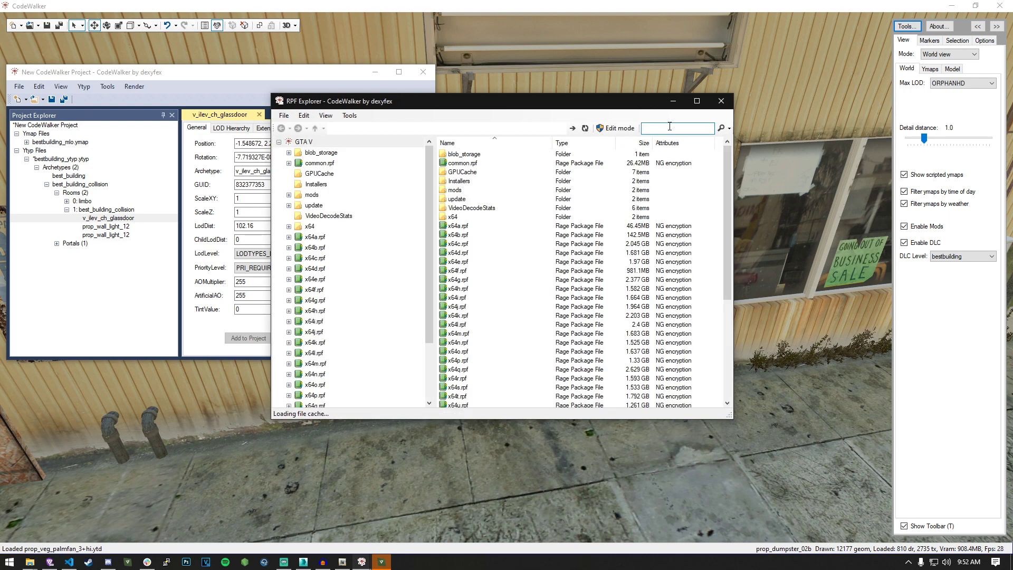
type("v_ilev")
key("Return")
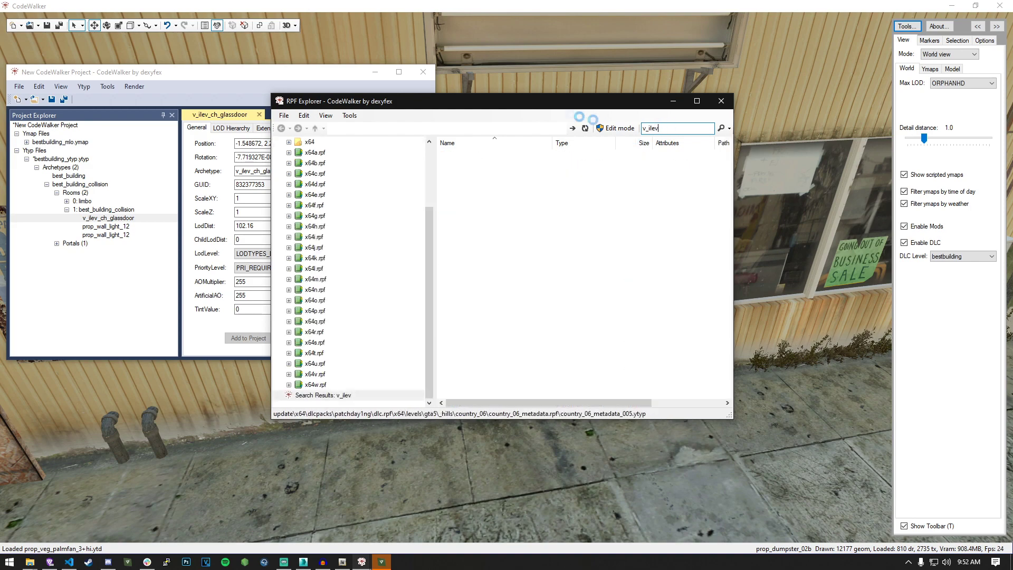
Look through the v_ilev search results for a suitable replacement door model
left_click_drag(551, 105, 620, 93)
scroll(645, 238, "down", 10)
scroll(600, 346, "down", 6)
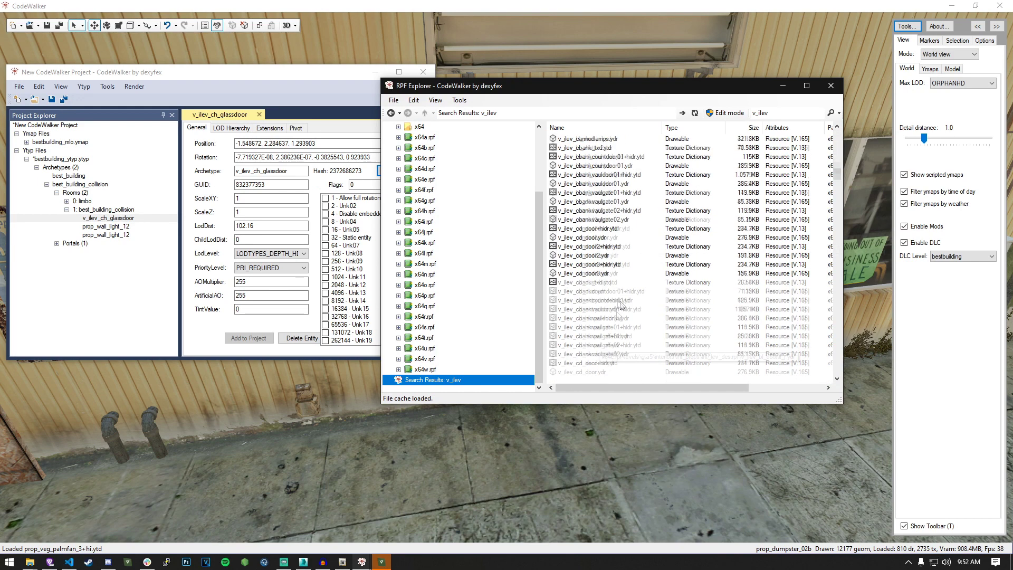
scroll(617, 342, "up", 12)
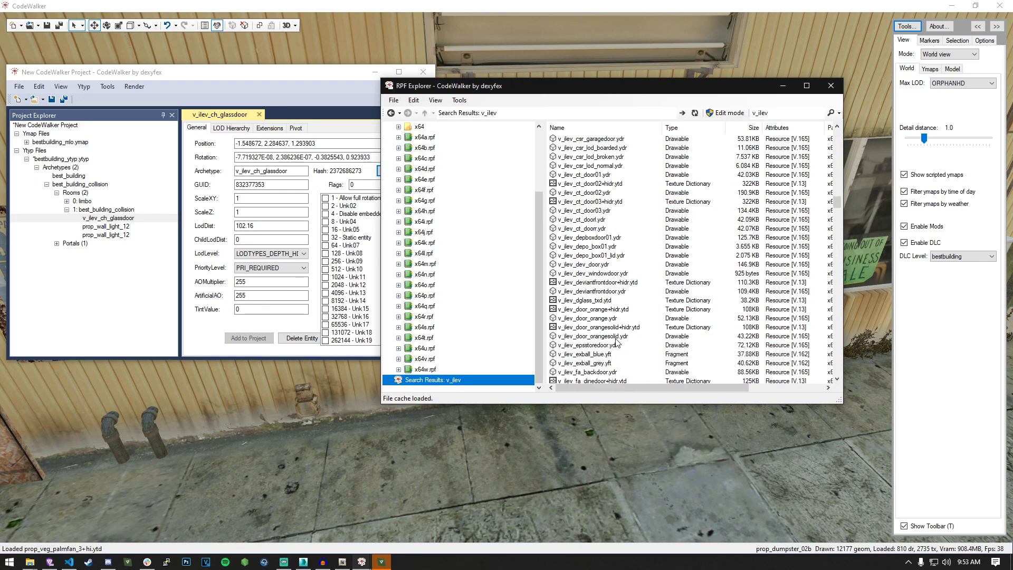
scroll(600, 327, "down", 7)
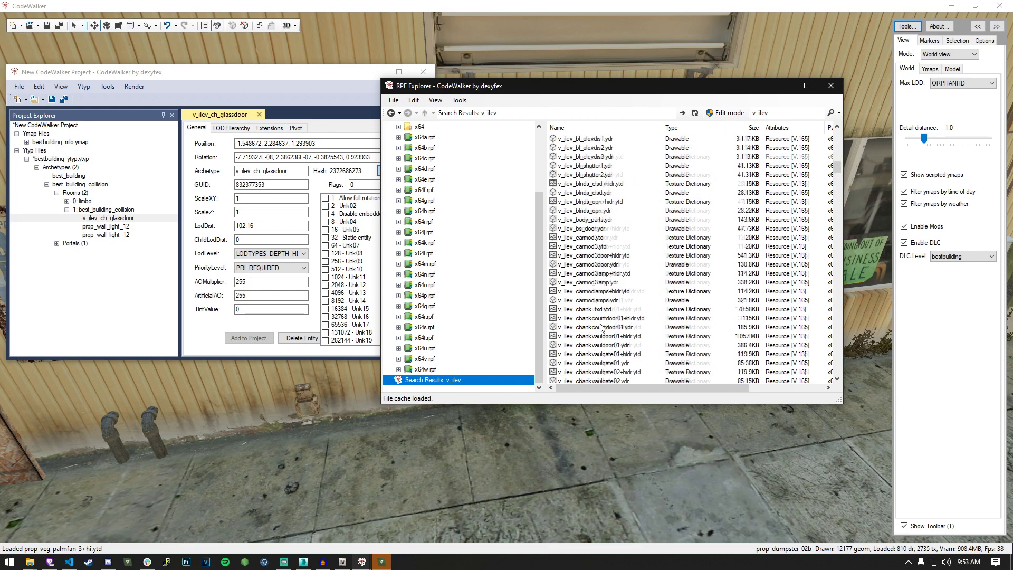
scroll(617, 324, "down", 4)
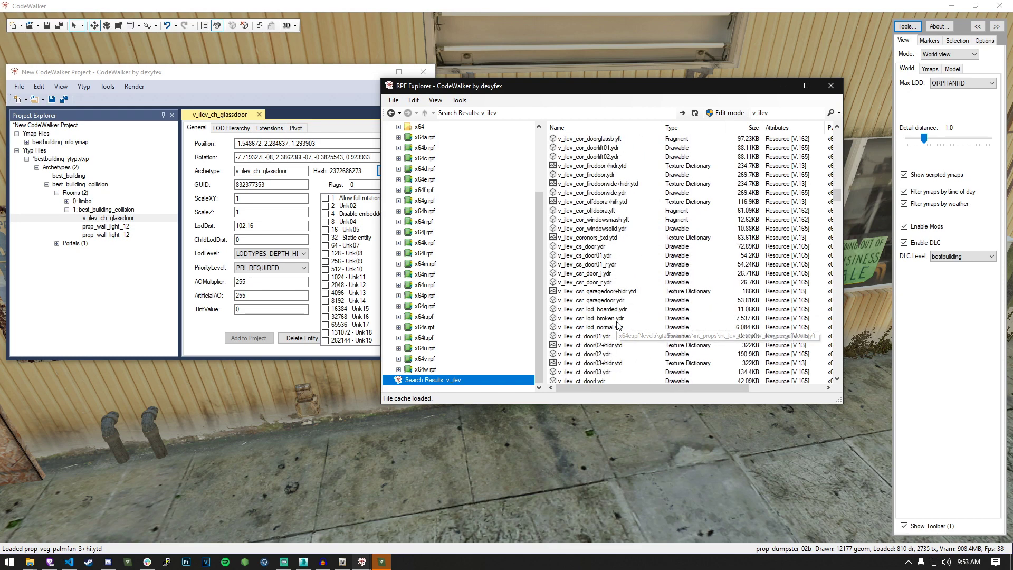
scroll(614, 327, "up", 5)
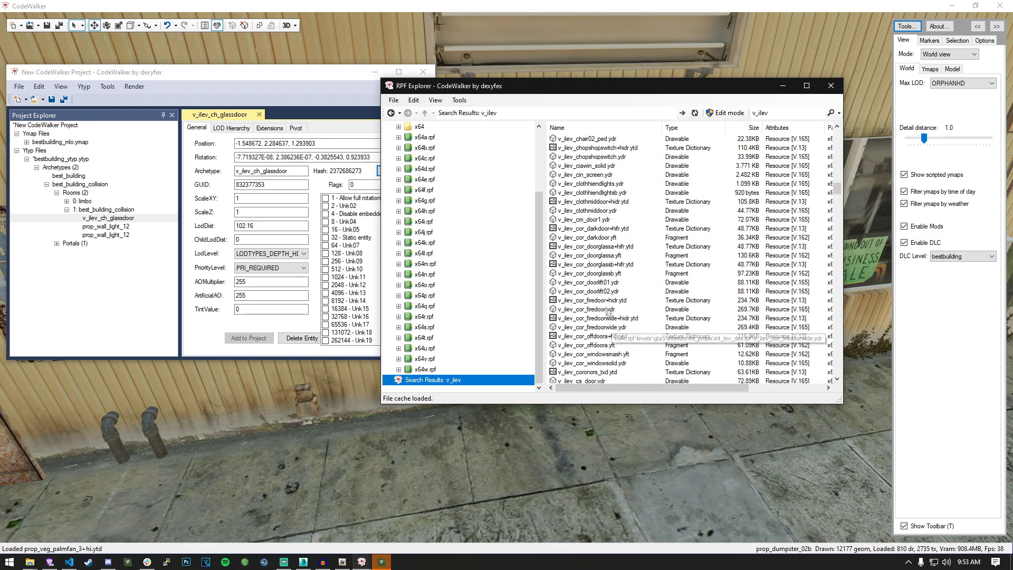
scroll(607, 312, "down", 6)
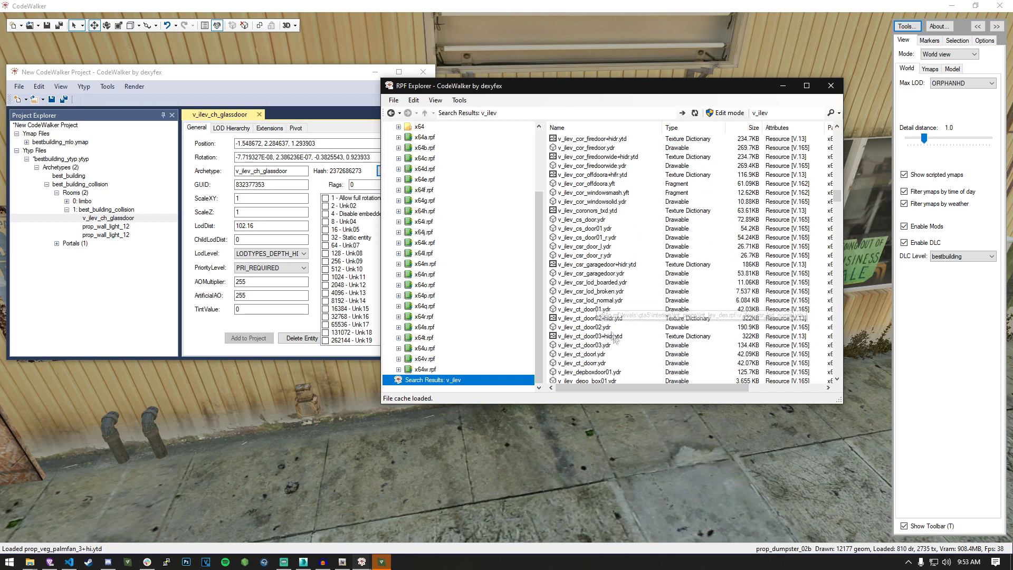
scroll(611, 322, "down", 3)
Preview the v_ilev_ct_door01.ydr model, close the preview and clear the RPF Explorer from the project window
double_click(601, 228)
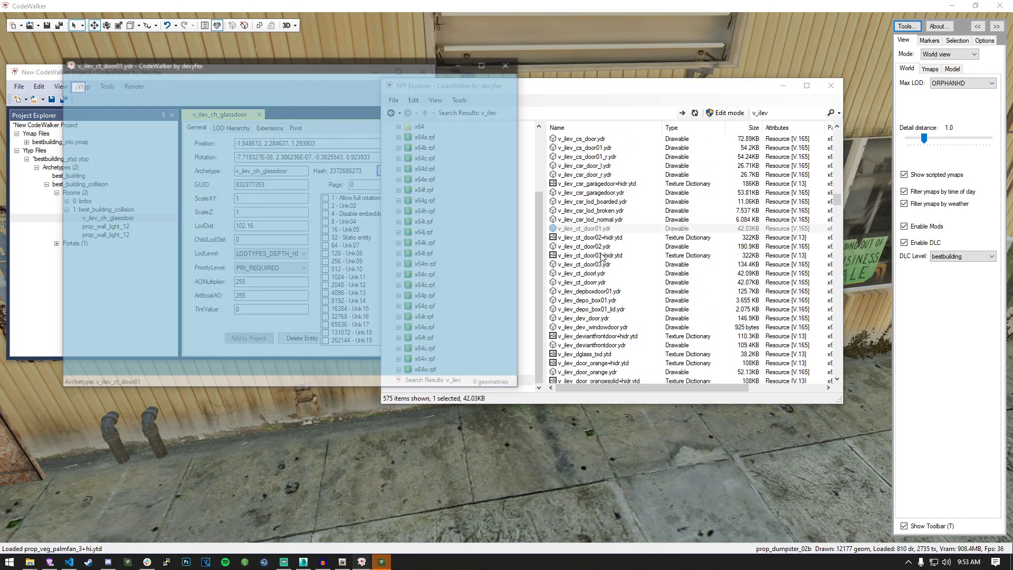
left_click_drag(514, 270, 361, 253)
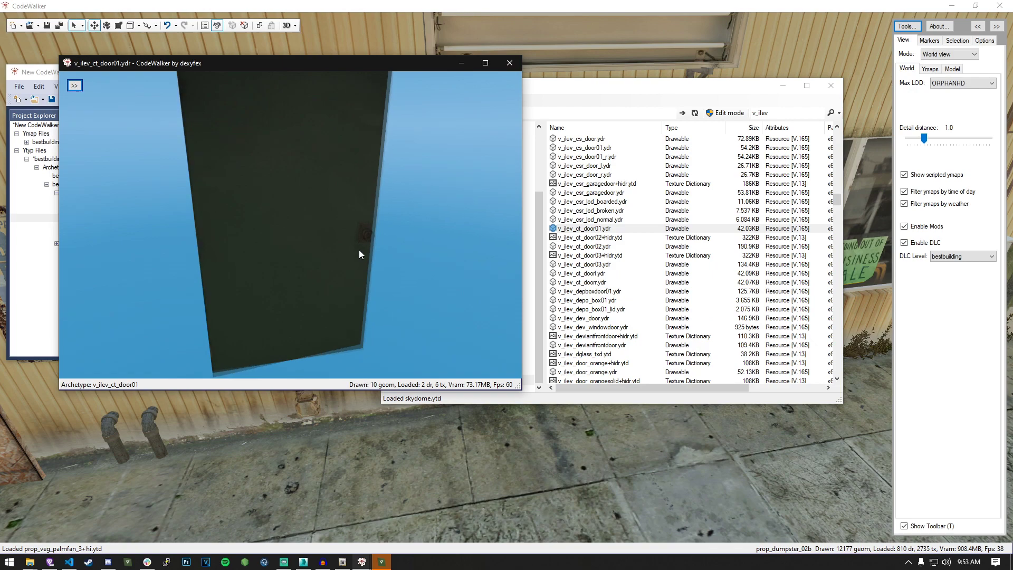
left_click(509, 63)
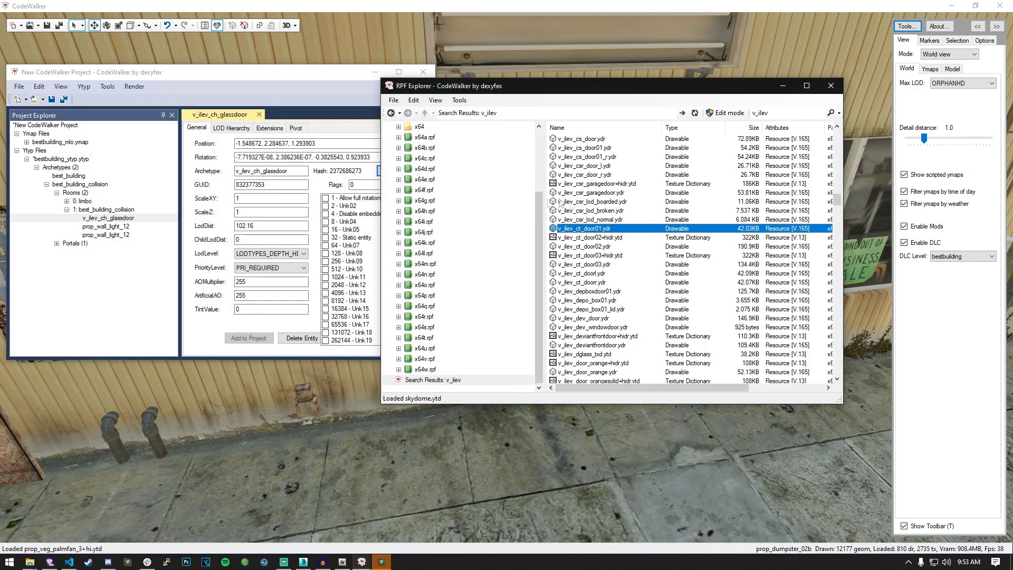
left_click_drag(539, 90, 1012, 159)
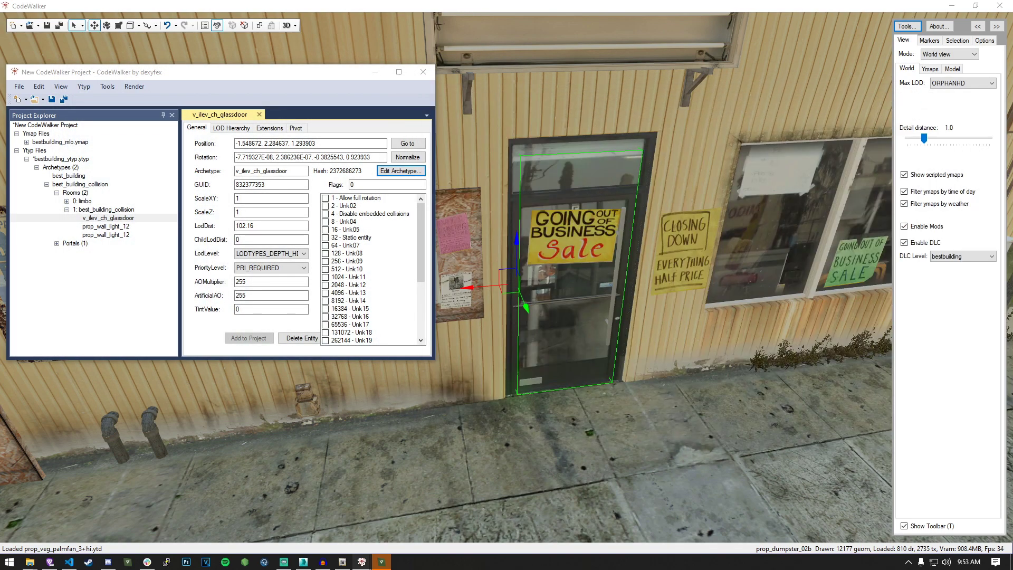
Set the glass door entity's archetype to v_ilev_ct_door_01 and move it out in front of the doorway
left_click(196, 160)
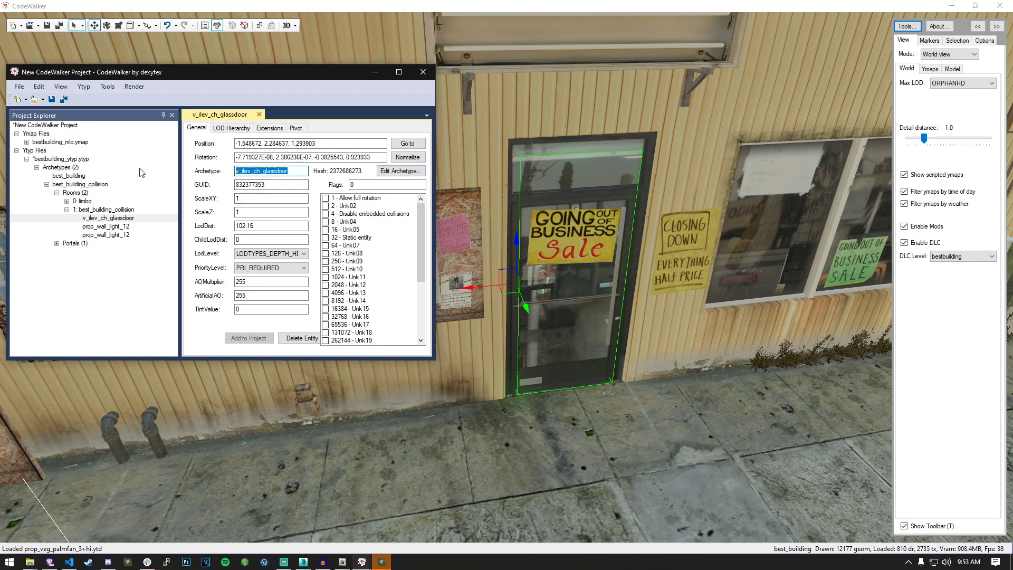
type("v_")
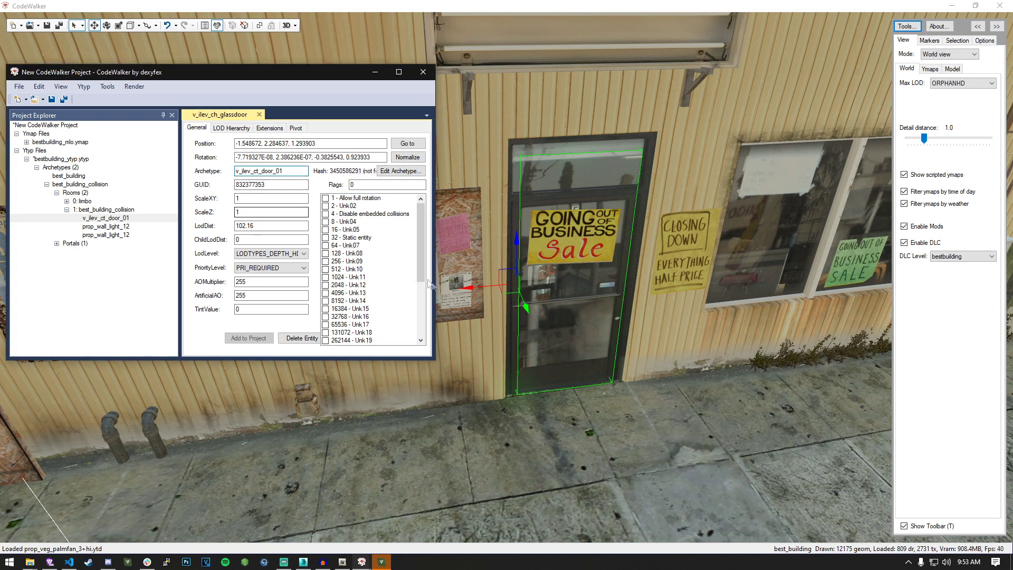
left_click_drag(526, 307, 579, 399)
scroll(585, 391, "down", 5)
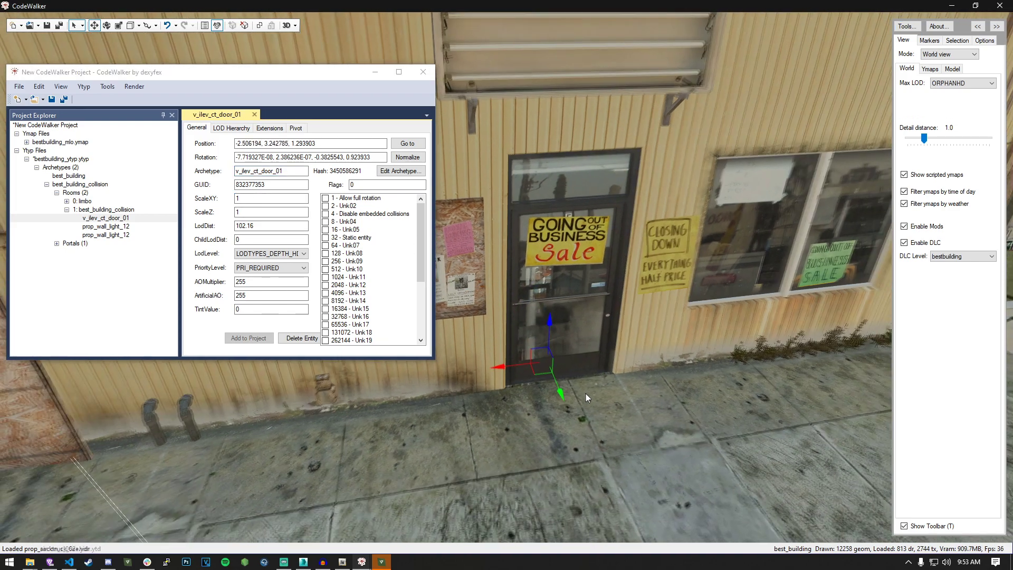
Change the door entity's archetype to v_ilev_ct_door01 after trying v_ilev_ct_door03
scroll(576, 391, "up", 3)
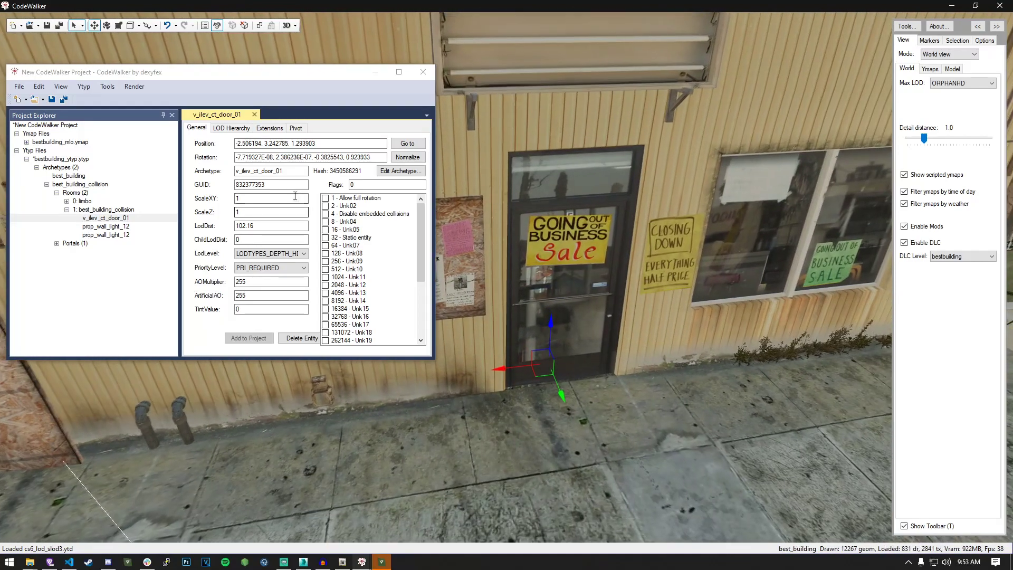
left_click(184, 169)
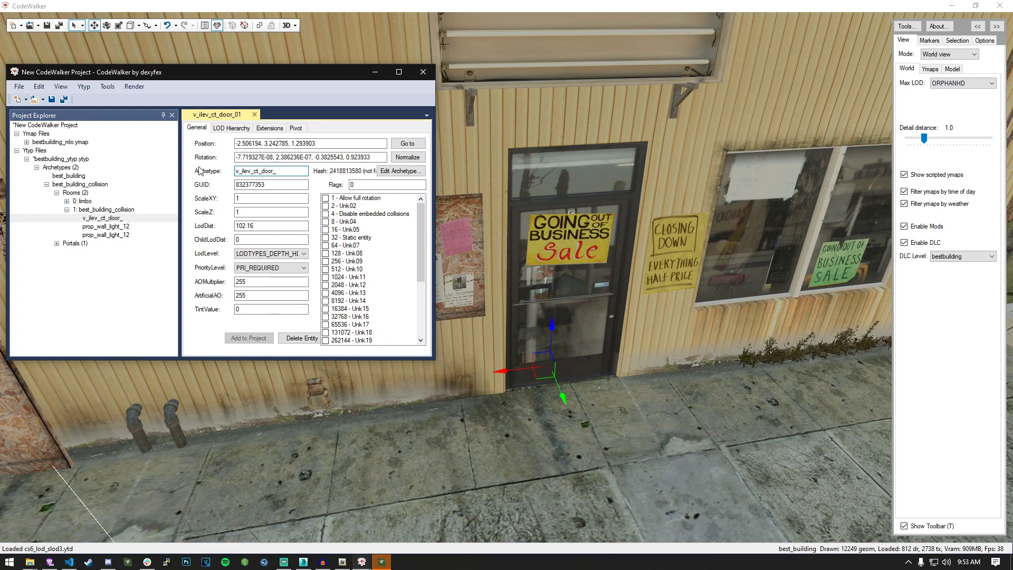
type("03")
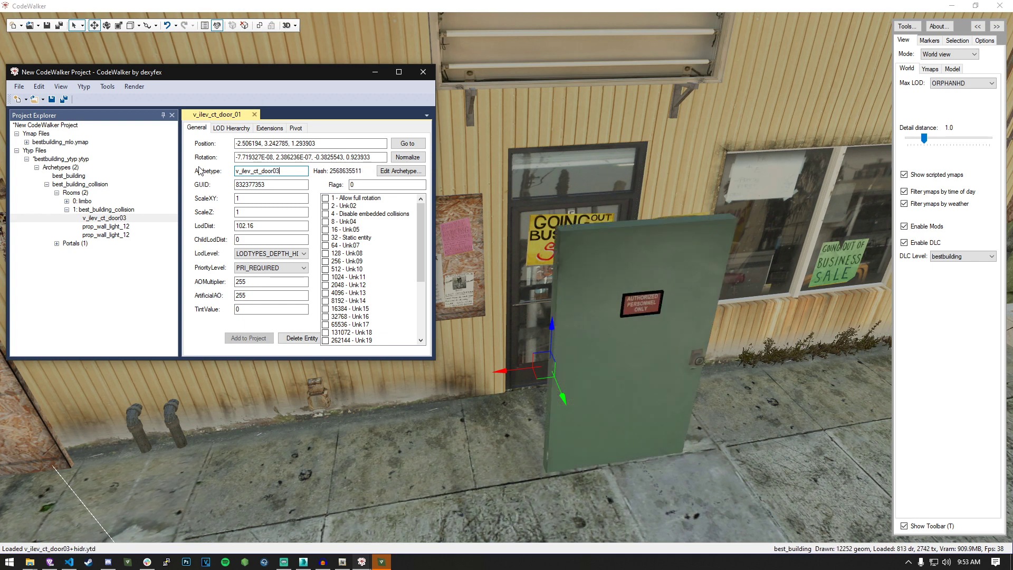
key("BackSpace")
type("1")
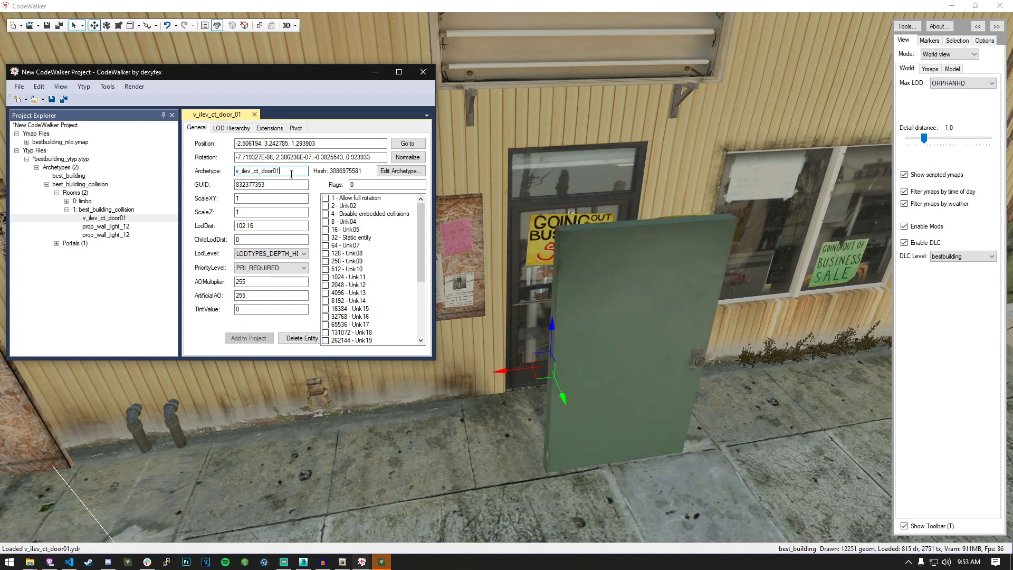
Move the green door into the storefront doorway, at about -1.505, 2.421, 1.154, covering the opening below the transom
left_click_drag(565, 402, 473, 292)
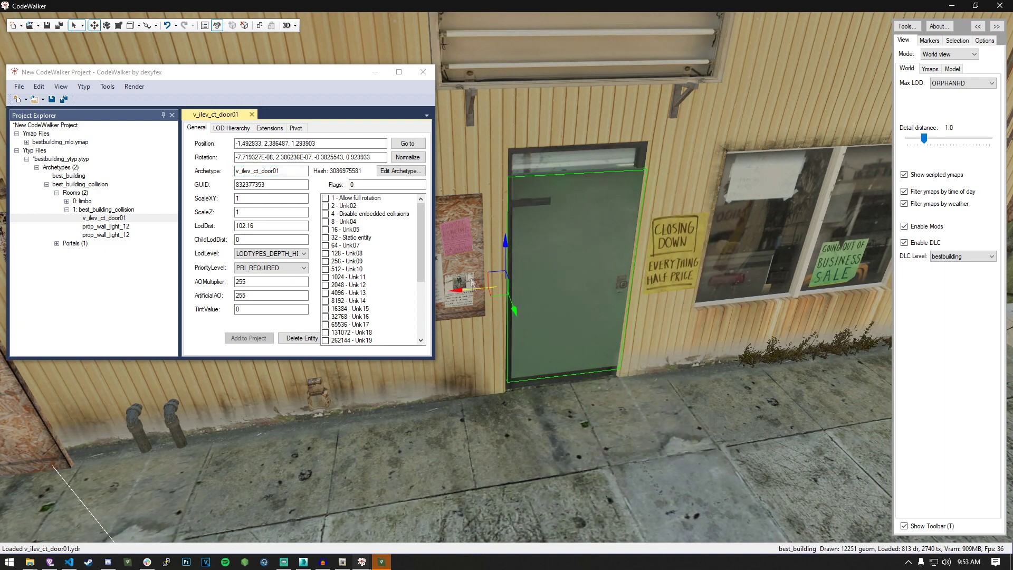
left_click_drag(504, 241, 512, 256)
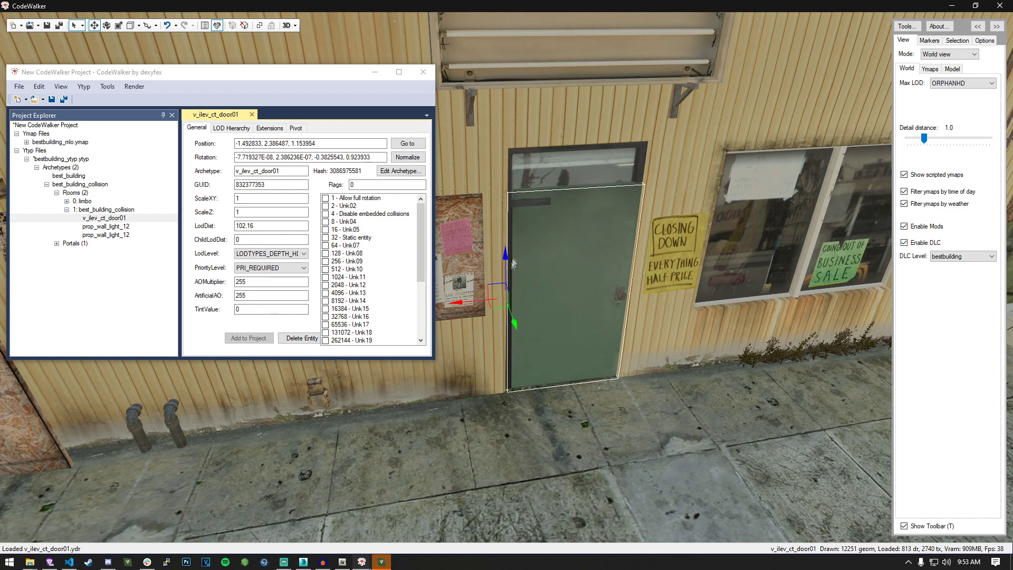
left_click_drag(466, 300, 463, 302)
left_click_drag(510, 322, 508, 324)
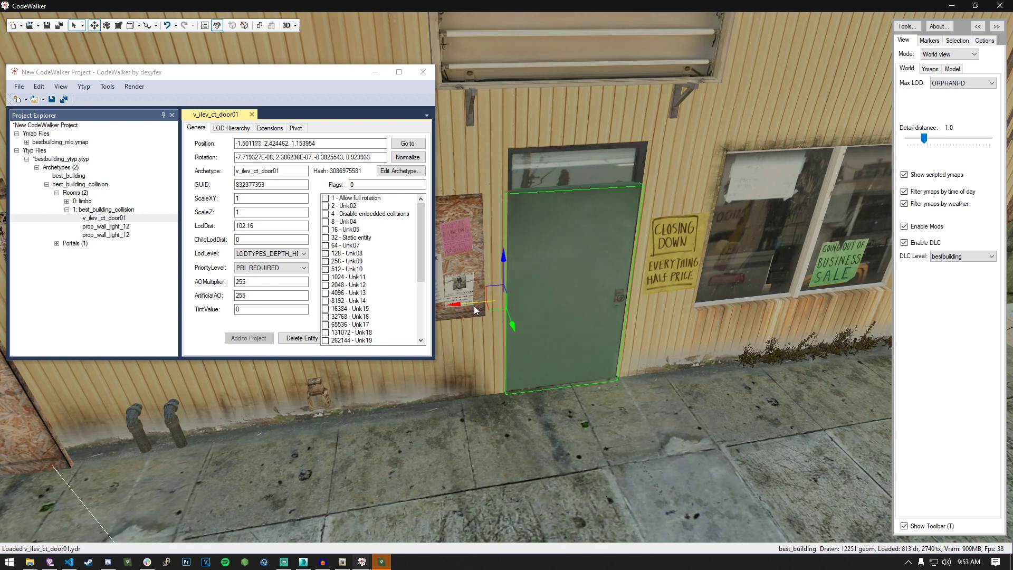
left_click_drag(474, 305, 475, 306)
Recalculate the extents and flags of bestbuilding_mlo.ymap and save the ymap
left_click(105, 205)
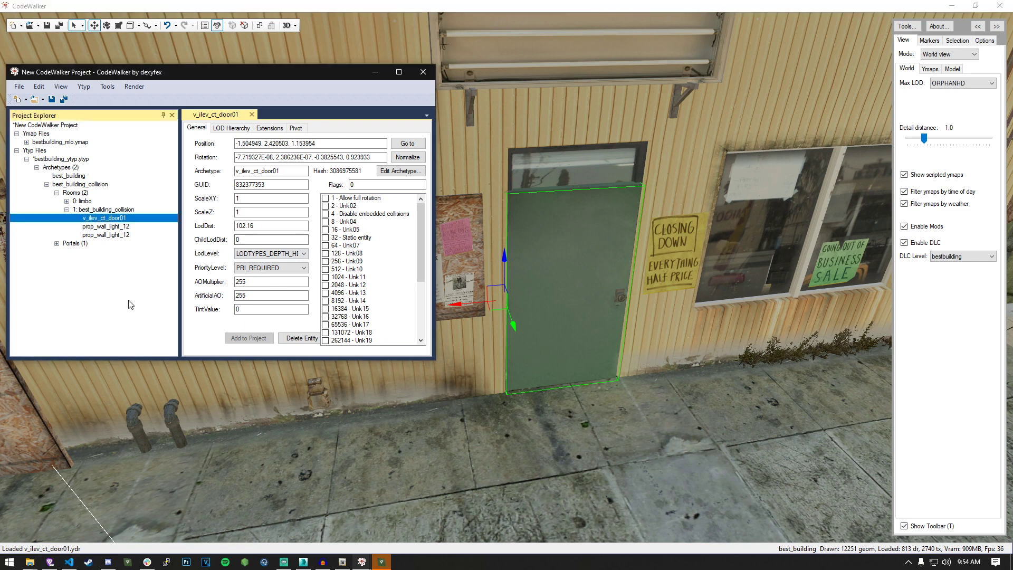
left_click(40, 168)
left_click(37, 167)
left_click(37, 167)
left_click(37, 167)
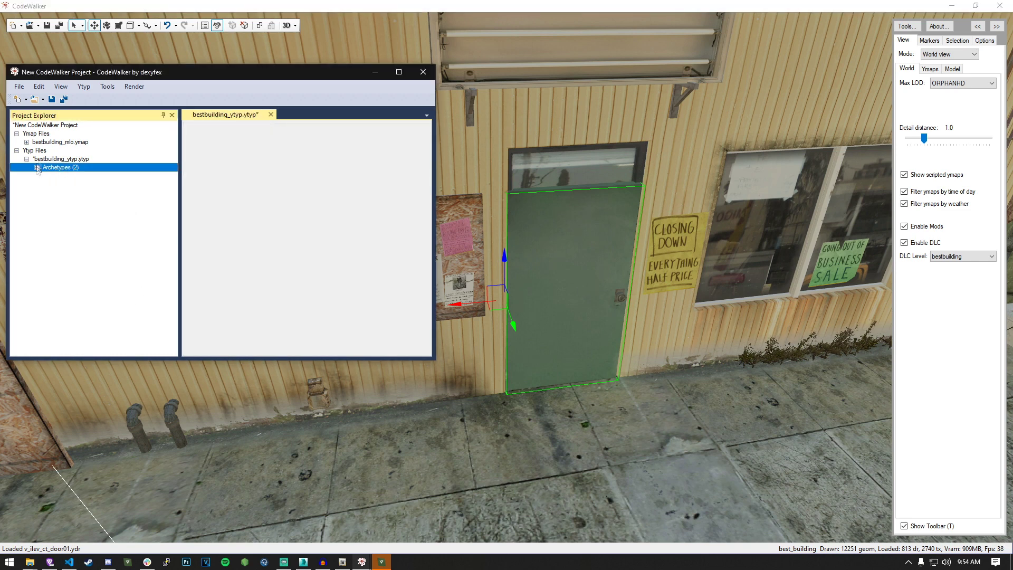
left_click(26, 143)
left_click(70, 158)
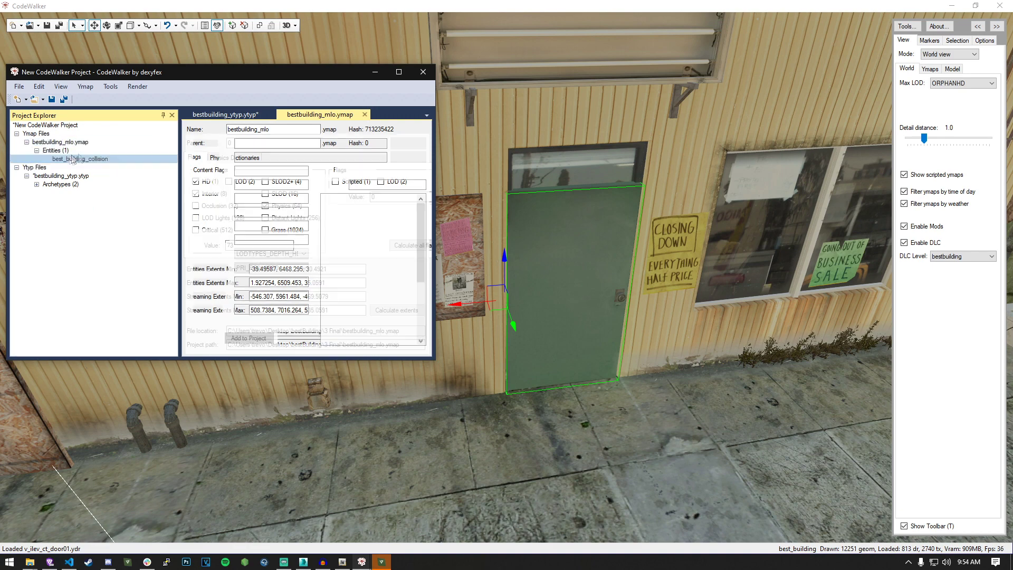
left_click(60, 142)
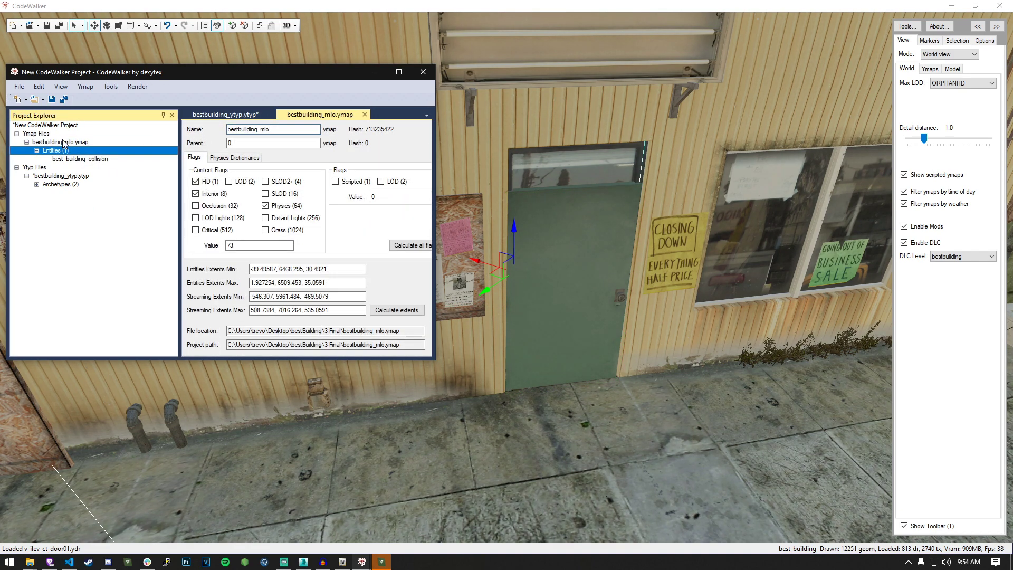
left_click(402, 311)
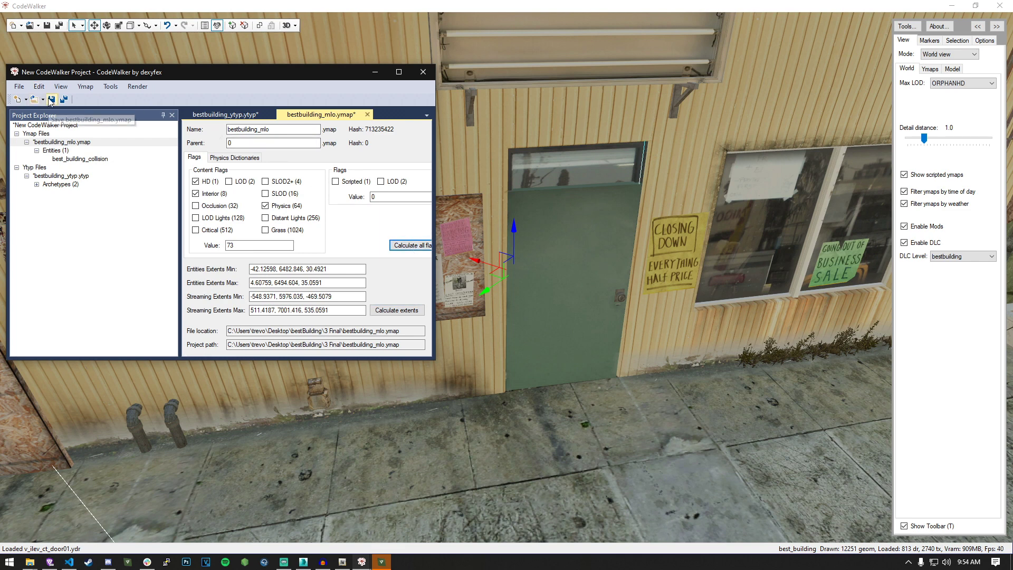
Save bestbuilding_ytyp.ytyp to the 3 Final folder, replacing the existing file
left_click(55, 175)
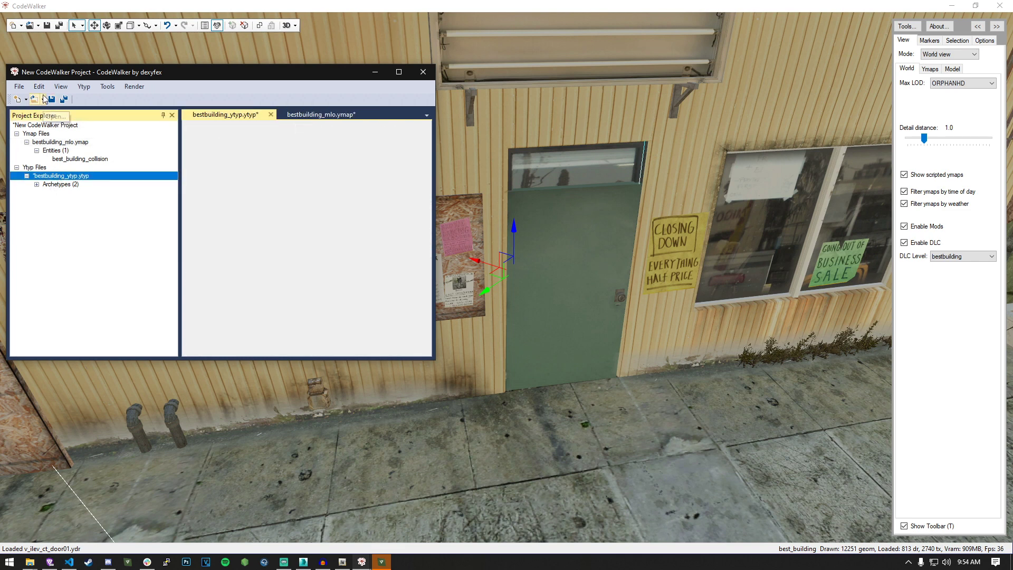
left_click(25, 87)
left_click(90, 178)
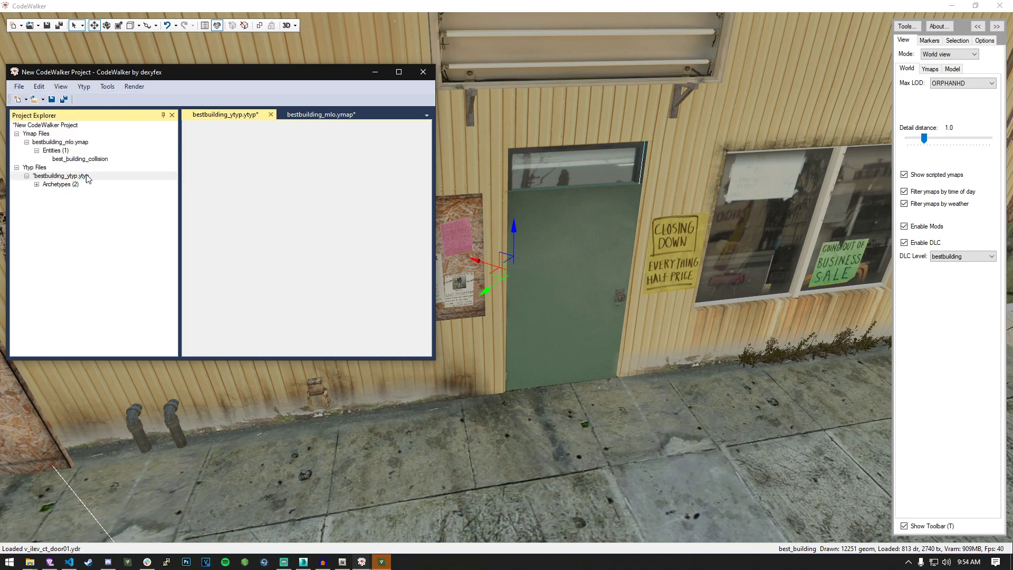
left_click(113, 160)
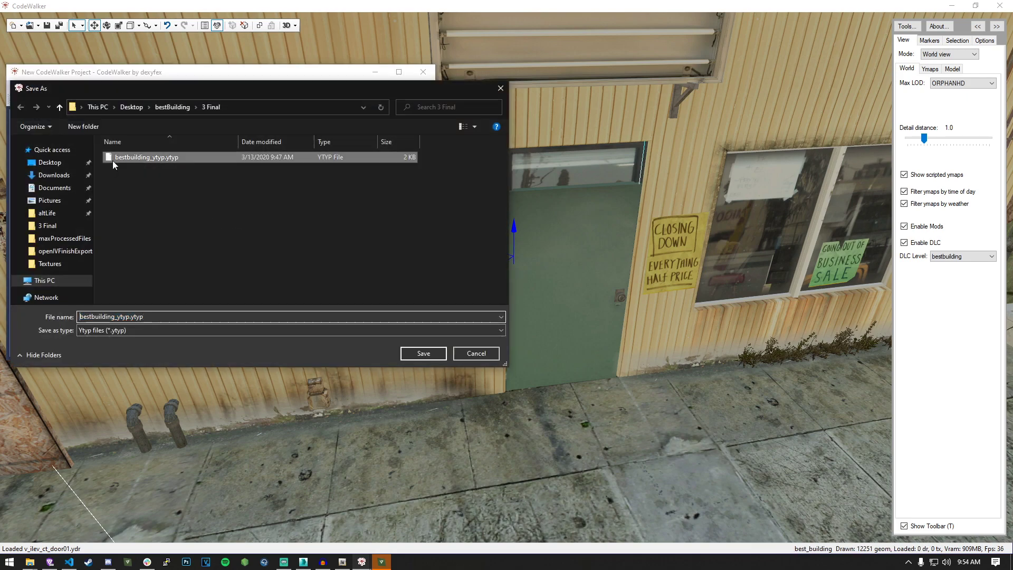
left_click(423, 353)
left_click(532, 283)
Generate the project manifest and save it as _manifest.ymf in the 3 Final folder, overwriting the old file
left_click(112, 87)
left_click(147, 97)
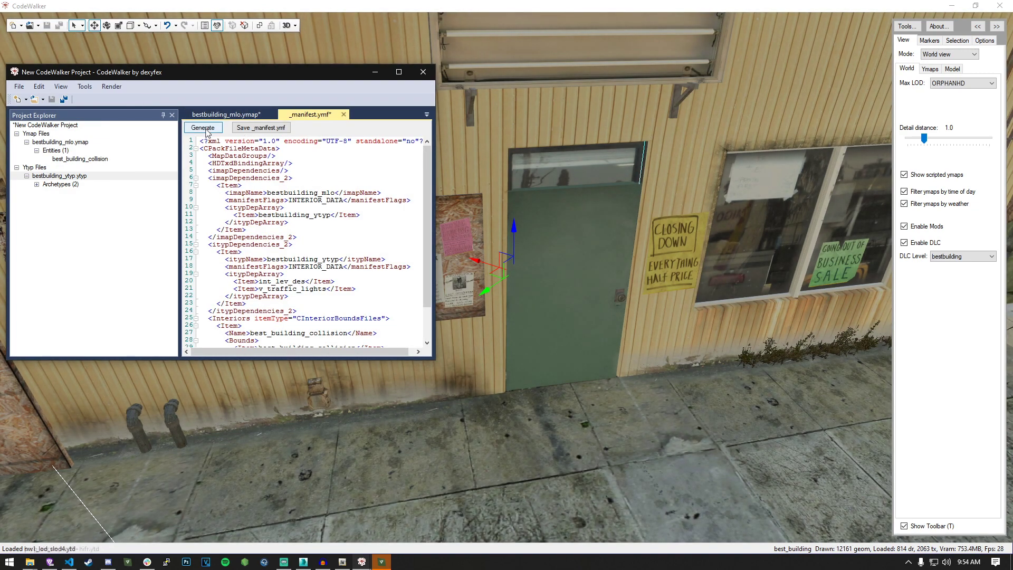
left_click(260, 127)
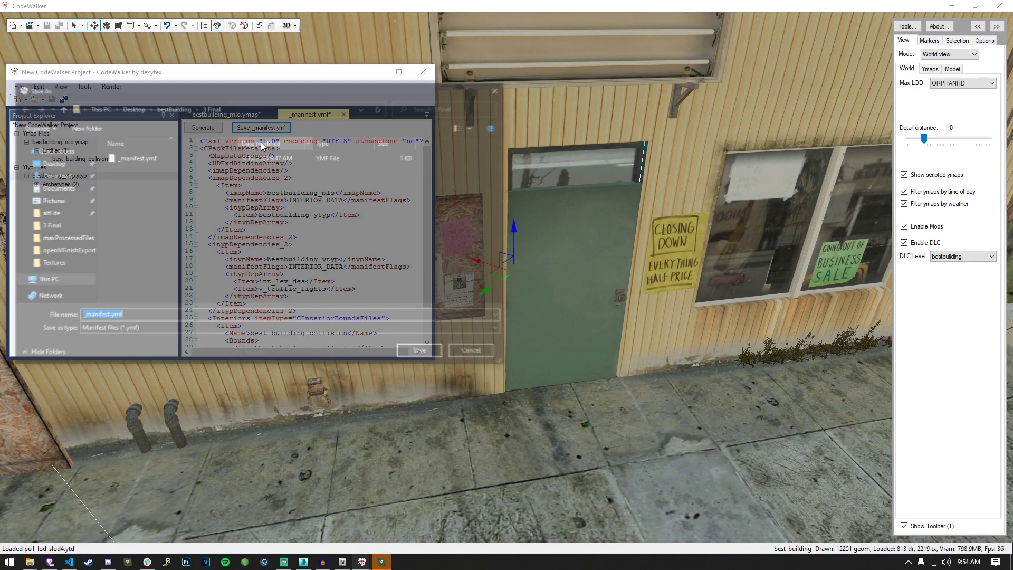
left_click(426, 355)
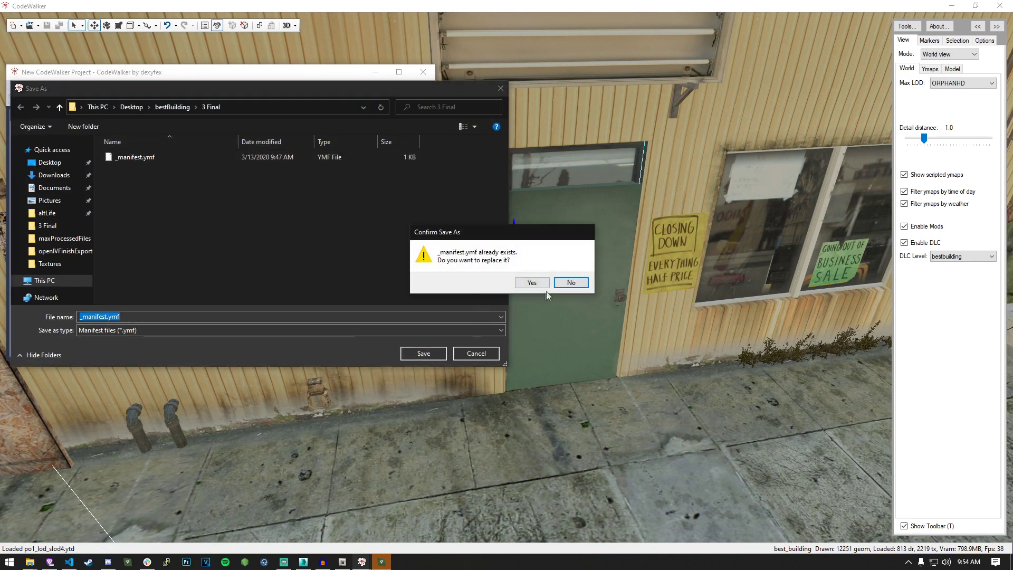
left_click(531, 283)
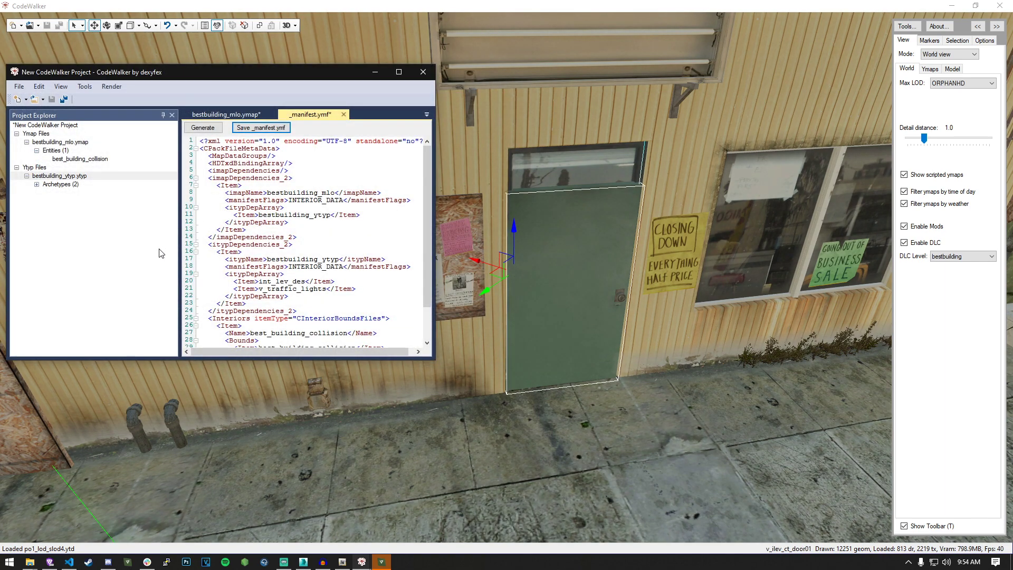
Close the project window without saving again and minimize CodeWalker
left_click(431, 78)
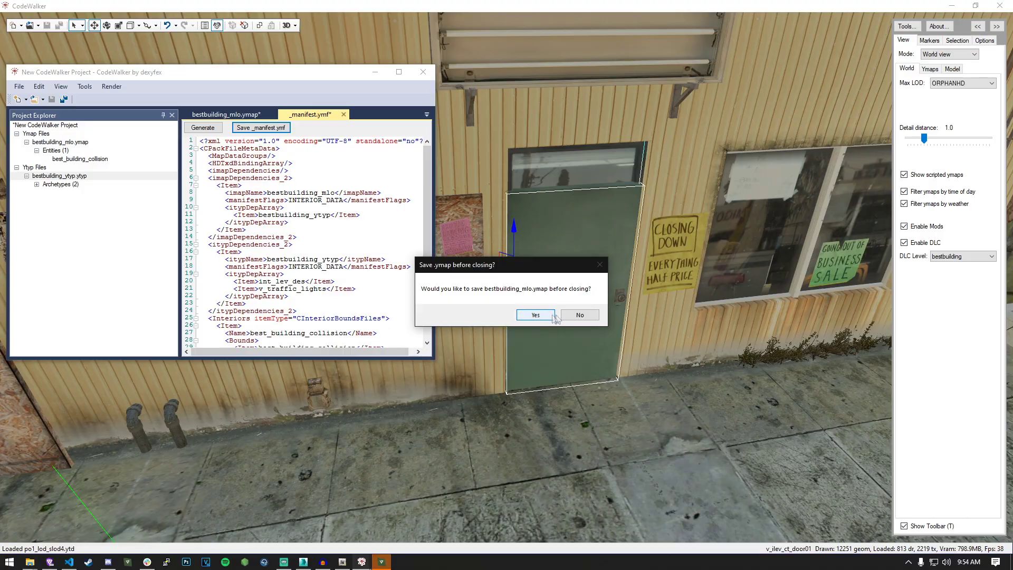
left_click(586, 316)
left_click(578, 319)
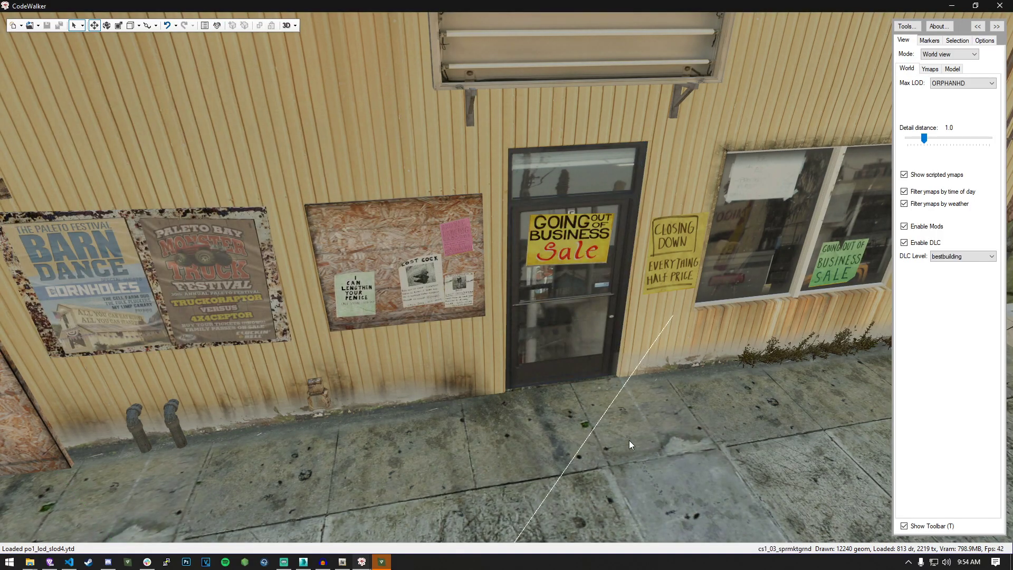
scroll(604, 427, "down", 10)
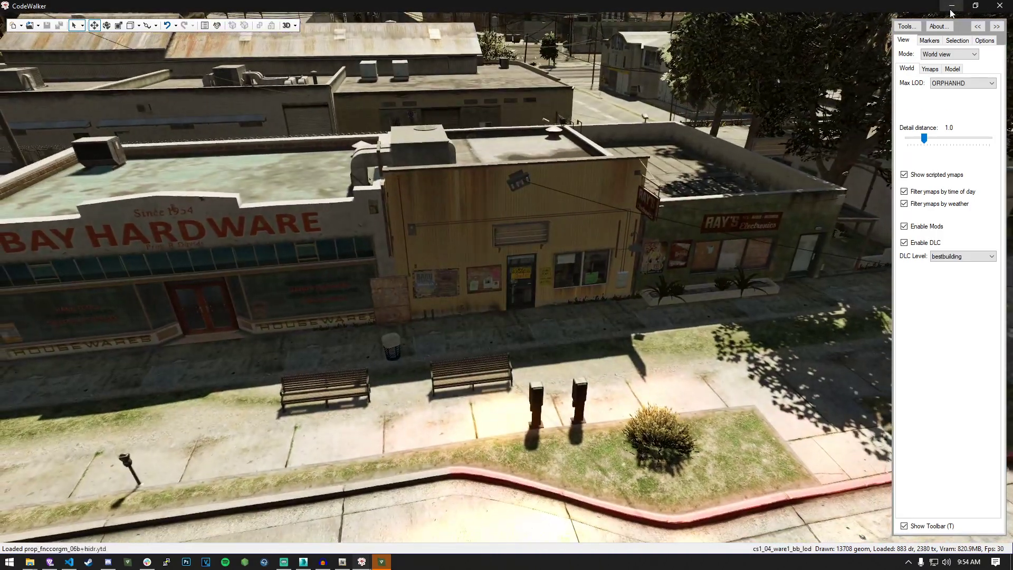
left_click(950, 8)
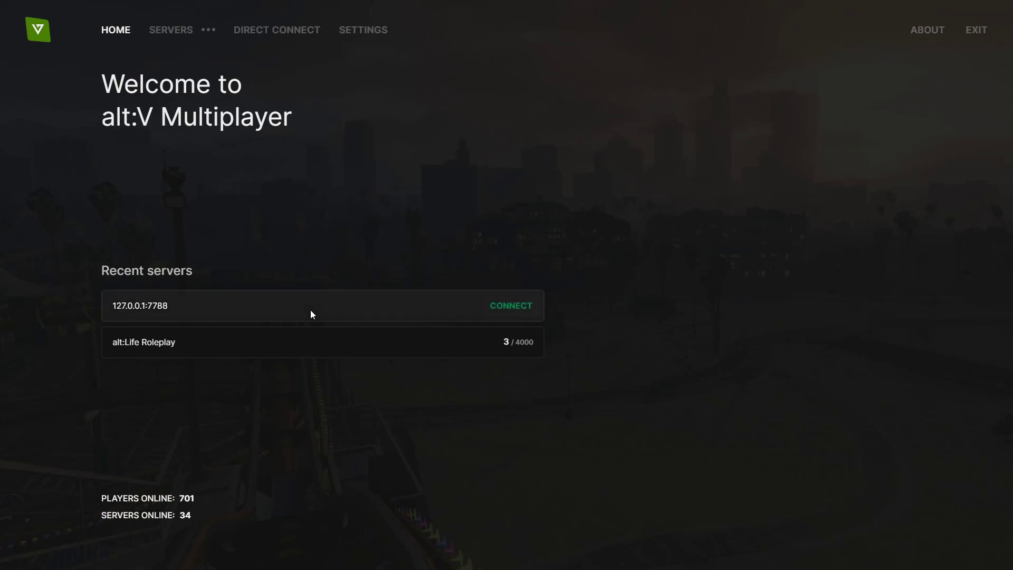
Open the stream folder of the altLife bestbuilding resource alongside the 1 OpenIVExports folder in File Explorer
key("super")
mouse_move(32, 564)
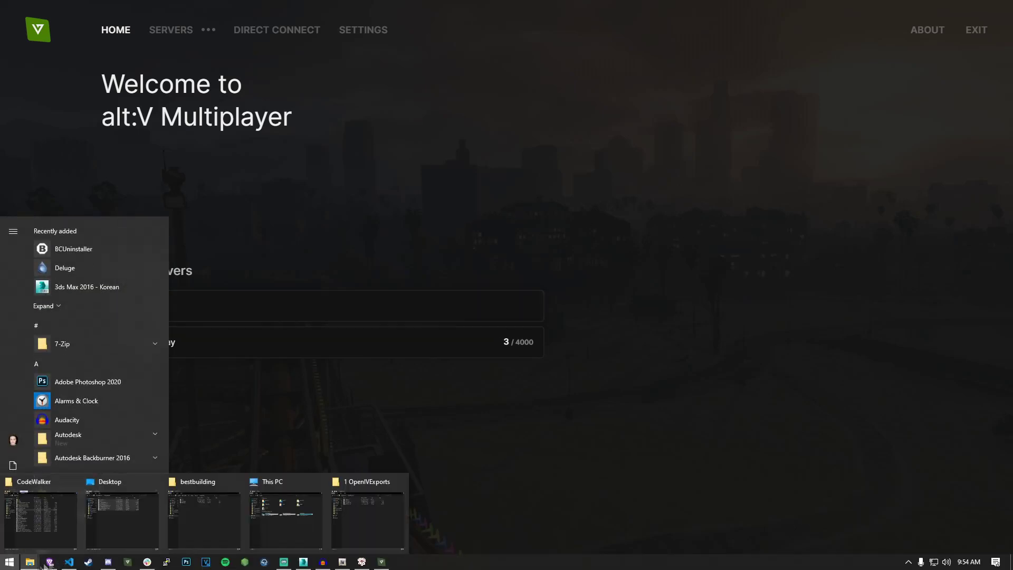
mouse_move(220, 520)
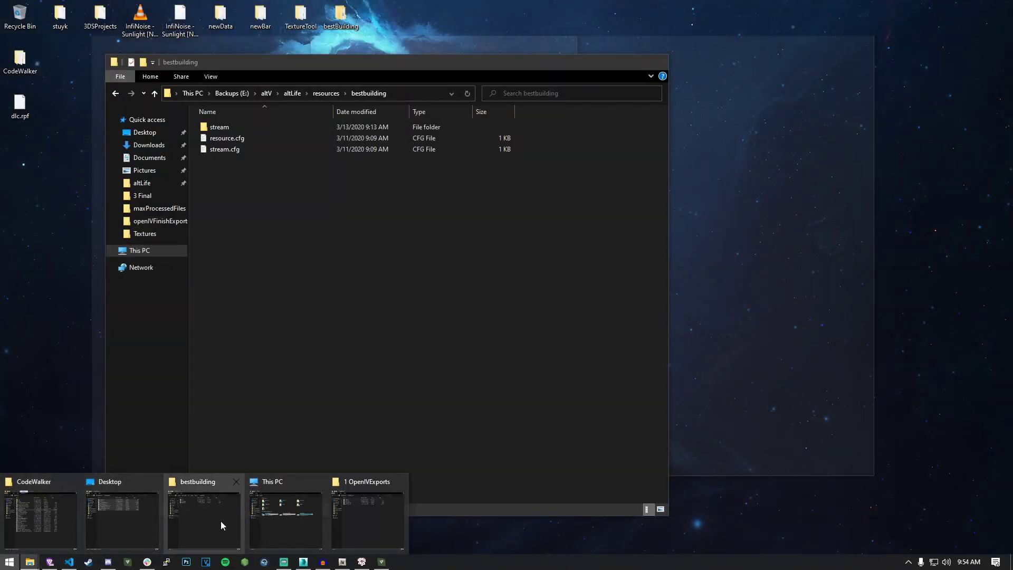
left_click(221, 521)
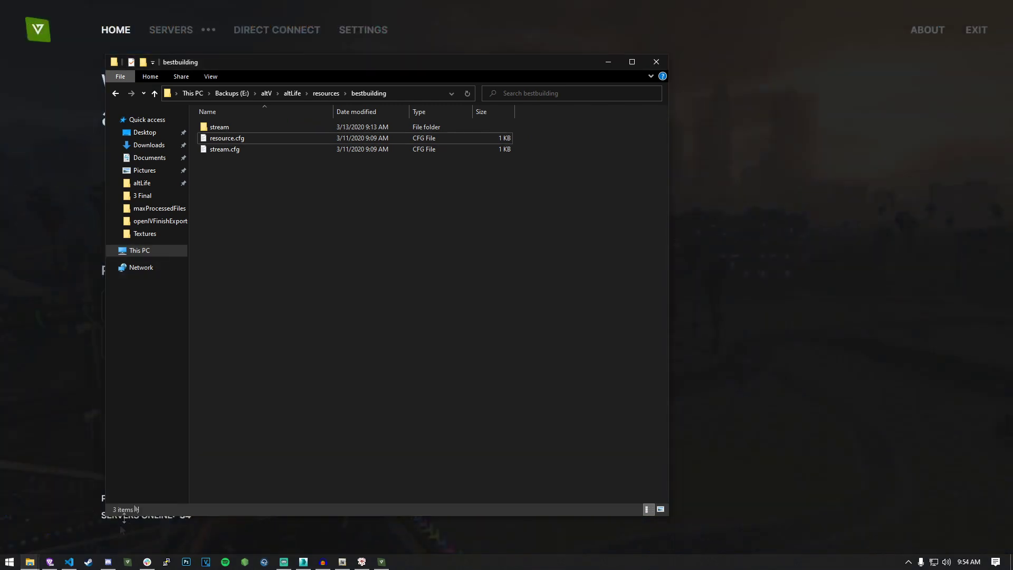
mouse_move(37, 563)
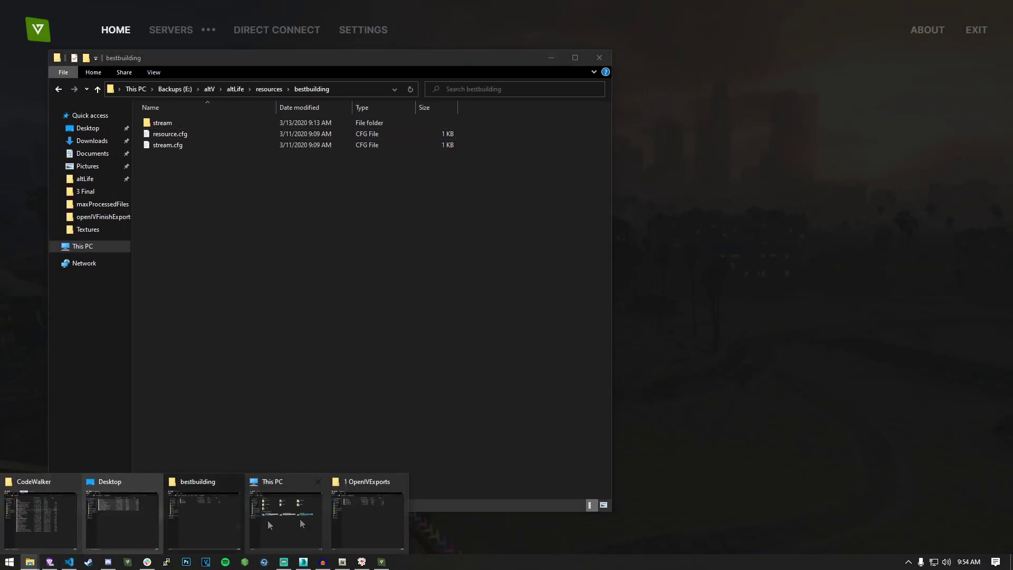
left_click(363, 515)
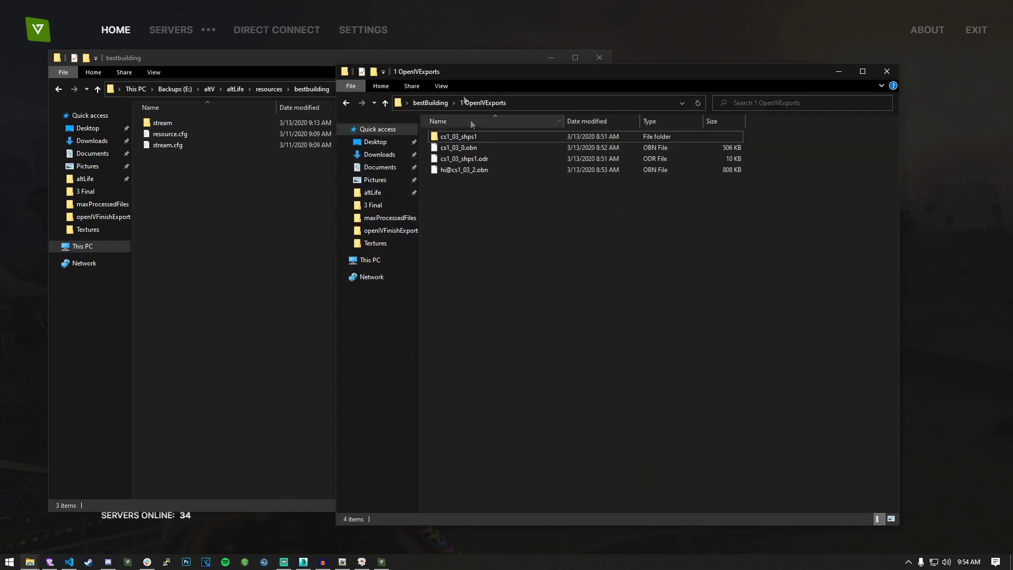
double_click(219, 124)
key("alt+Tab")
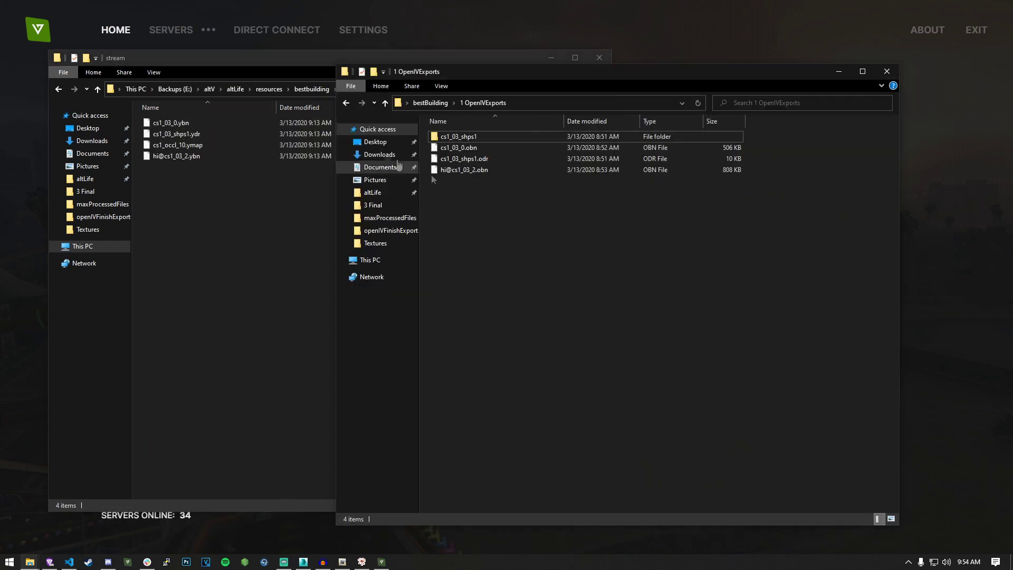
Copy all nine files from the bestBuilding 3 Final folder into the bestbuilding resource's stream folder
left_click_drag(543, 81, 654, 75)
left_click(540, 97)
left_click(579, 153)
double_click(579, 153)
left_click_drag(579, 314, 628, 130)
left_click_drag(606, 174, 258, 255)
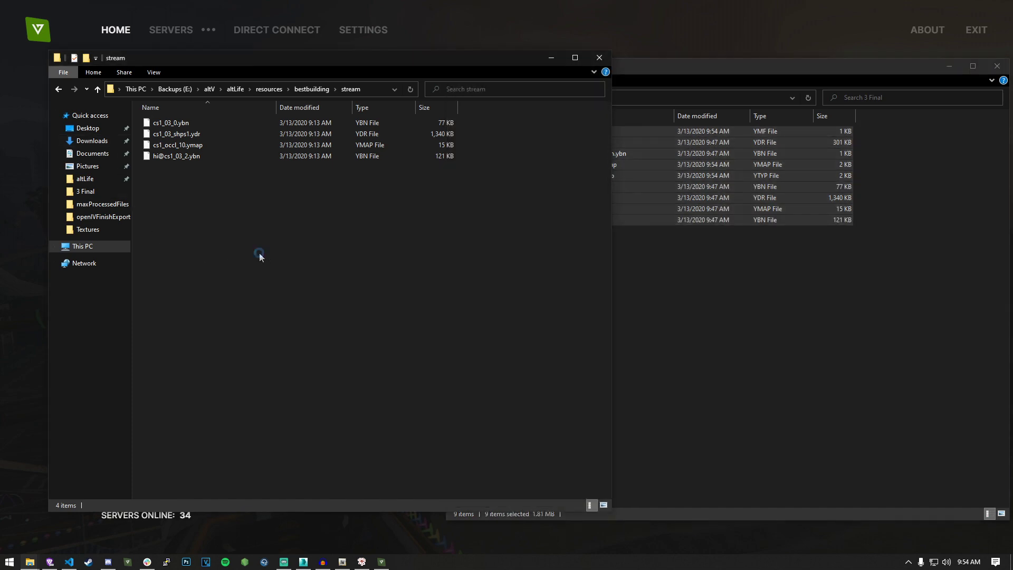
left_click(430, 205)
Switch to alt:V Multiplayer, connect to the server 127.0.0.1:7788 and enter the game with the displayed character
key("alt+Tab")
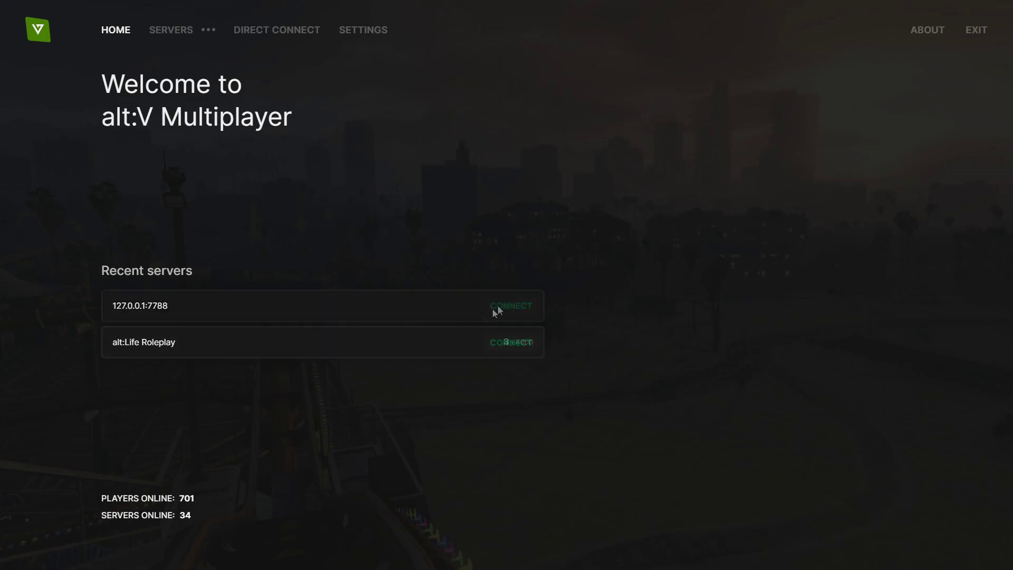
left_click(509, 306)
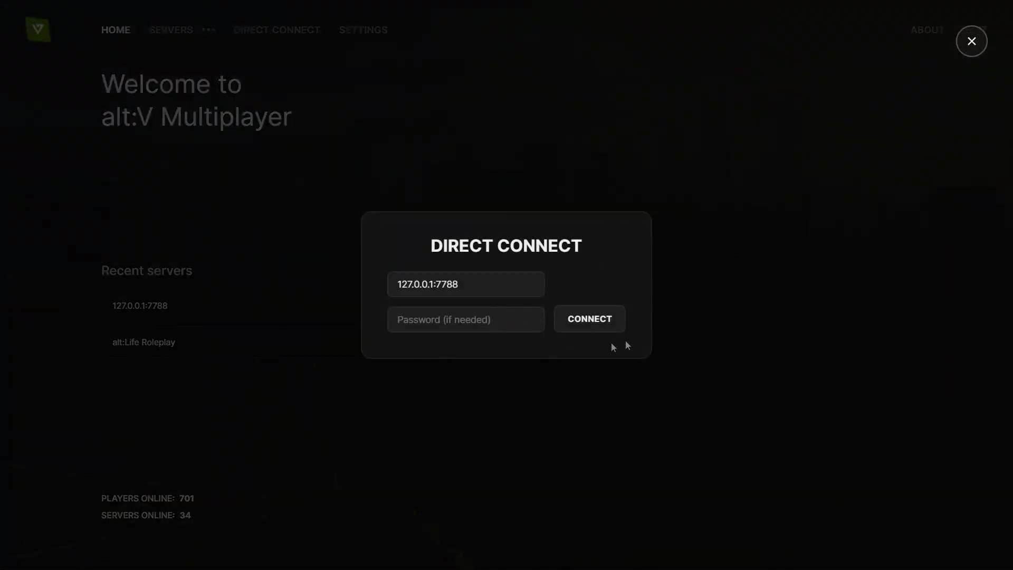
left_click(601, 325)
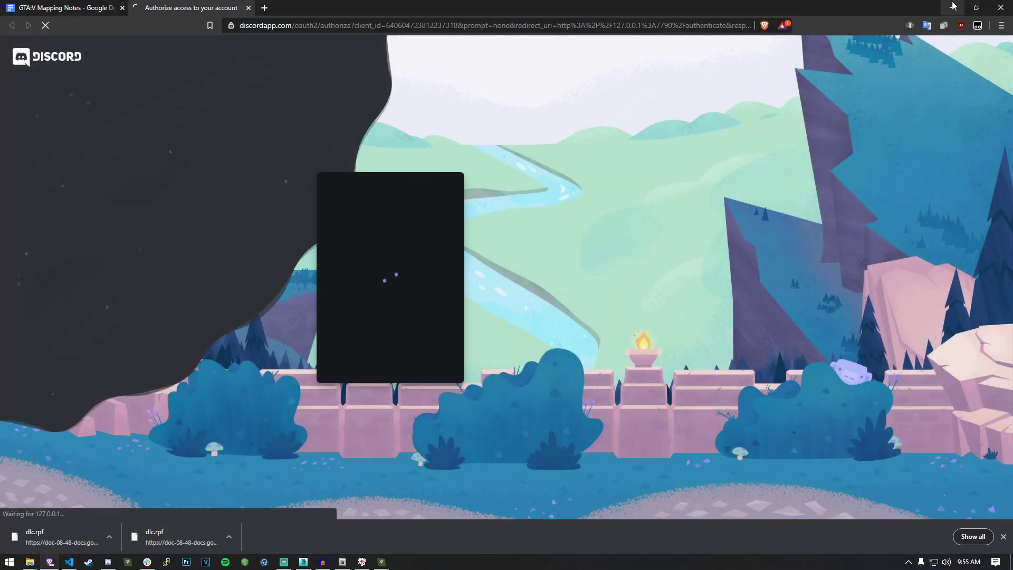
left_click(953, 6)
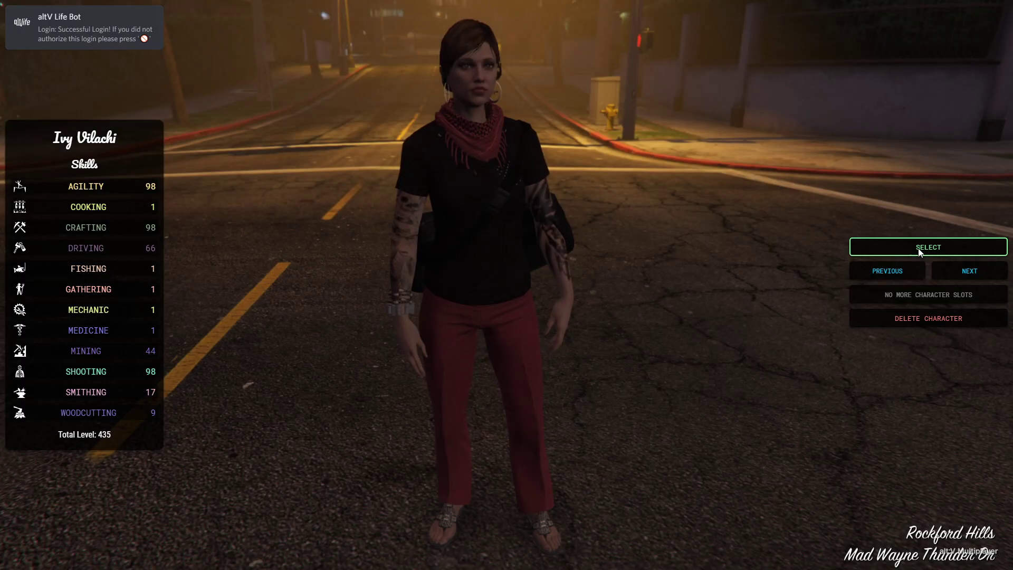
left_click(920, 248)
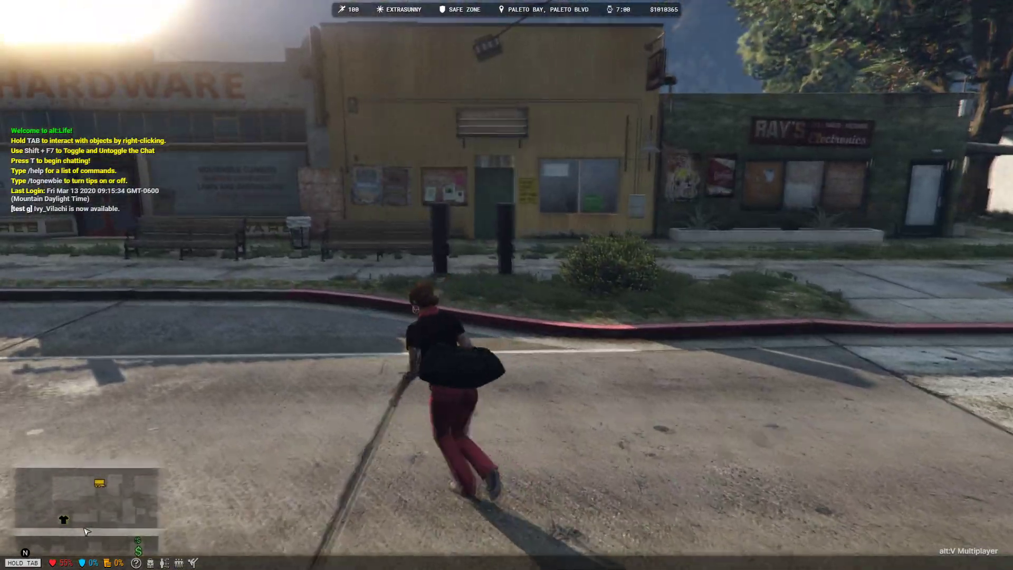
Walk through the green door into the yellow storefront, look around the wood-panelled interior and return to the sidewalk
right_click_drag(506, 285, 506, 285)
key("w")
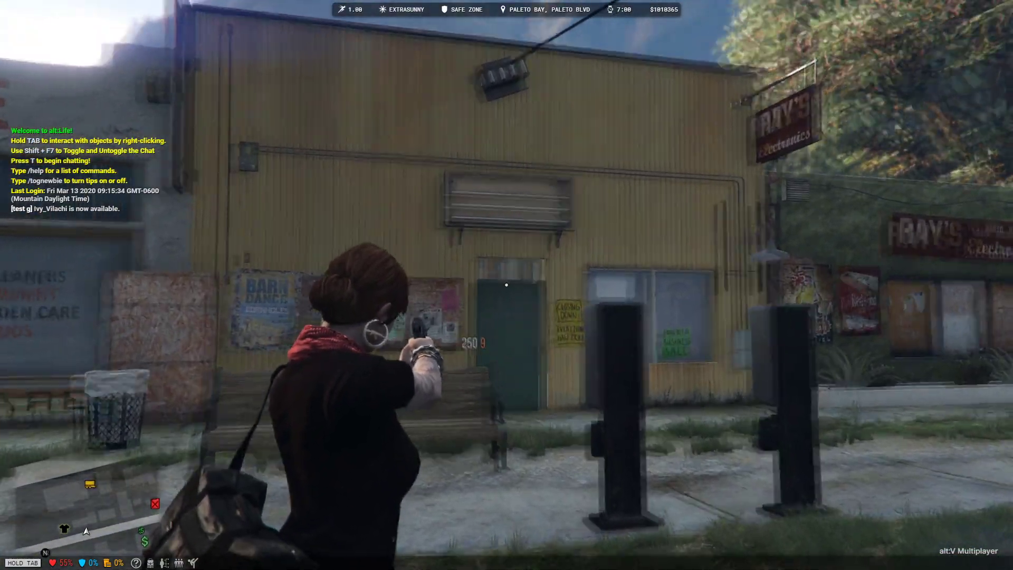
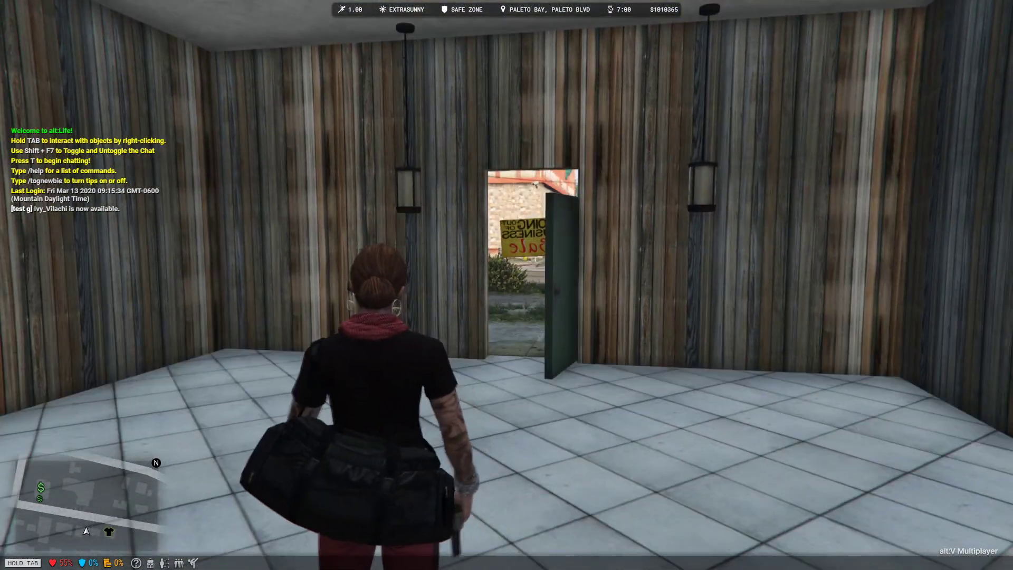
key("w")
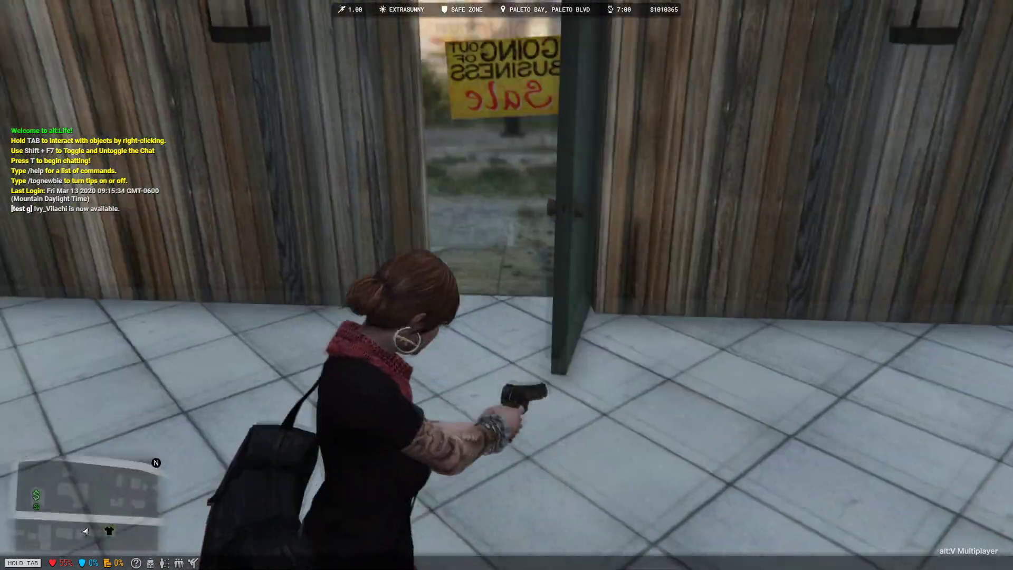
key("w")
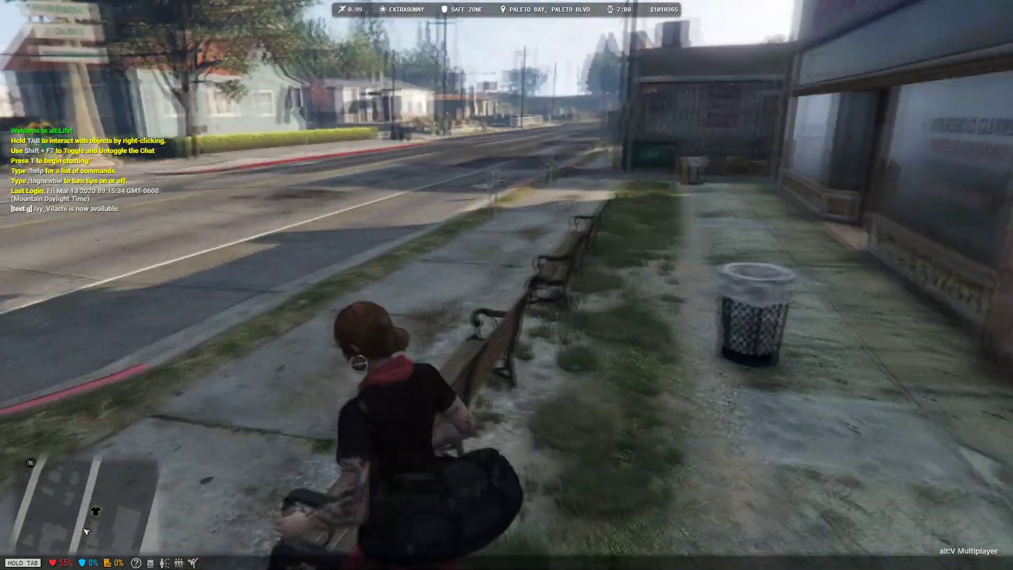
Make the in-game weather rainy with the chat command /rain
type("wt/r")
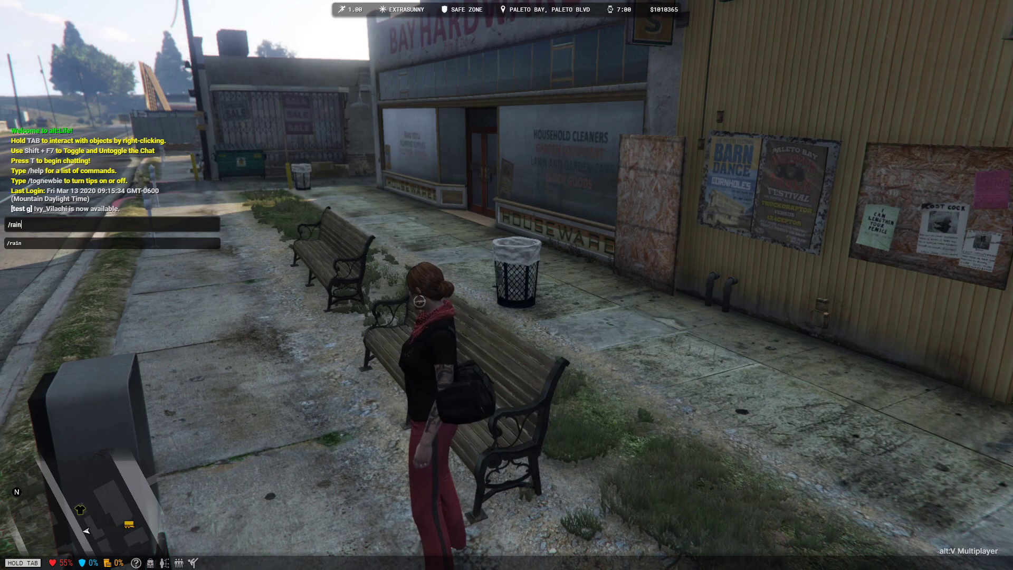
type("ain")
key("Return")
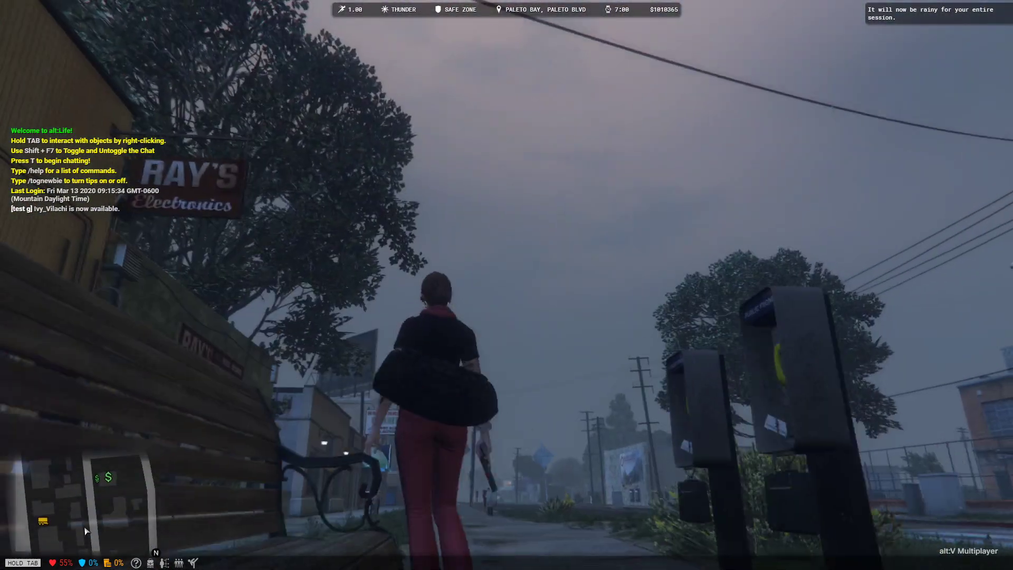
Walk back into the yellow storefront and inspect the walls, floor and ceiling during the rain
right_click_drag(506, 285, 506, 285)
key("w")
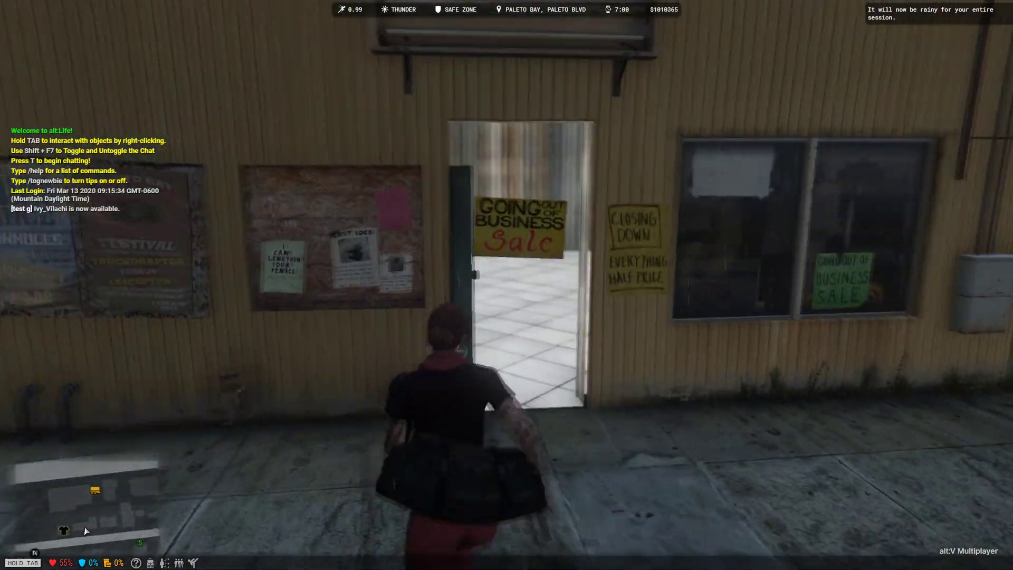
key("w")
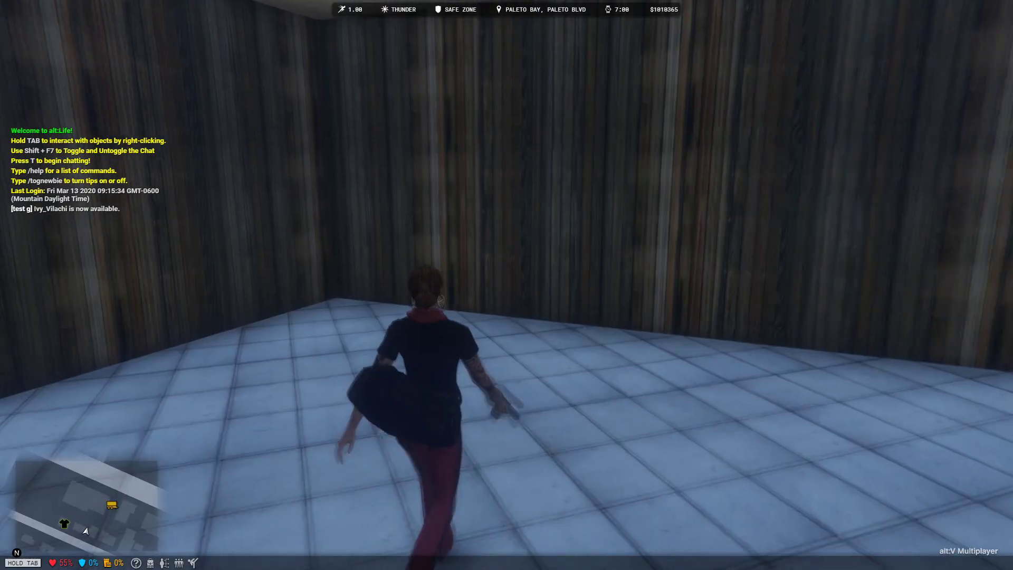
key("w")
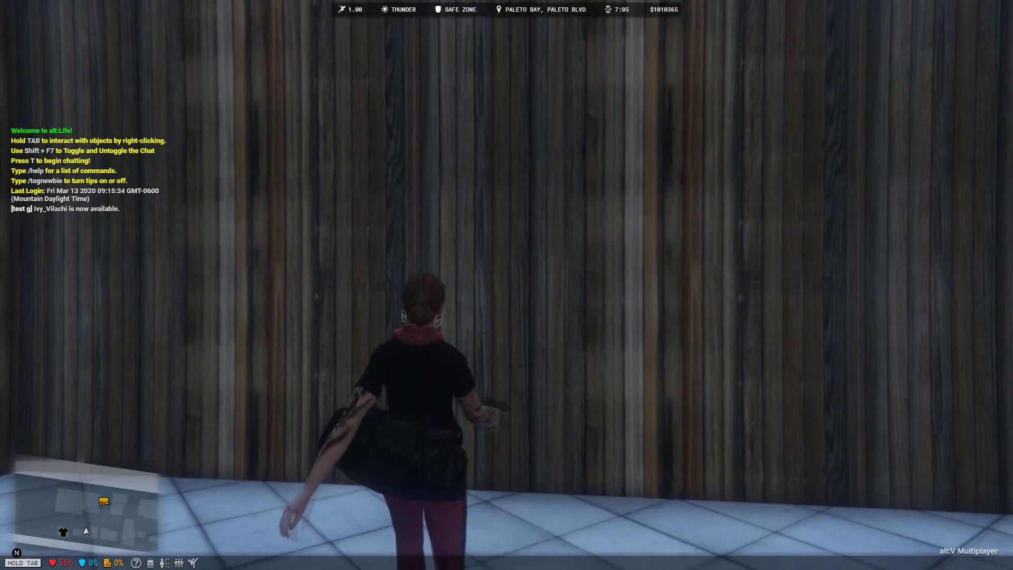
key("s")
key("w")
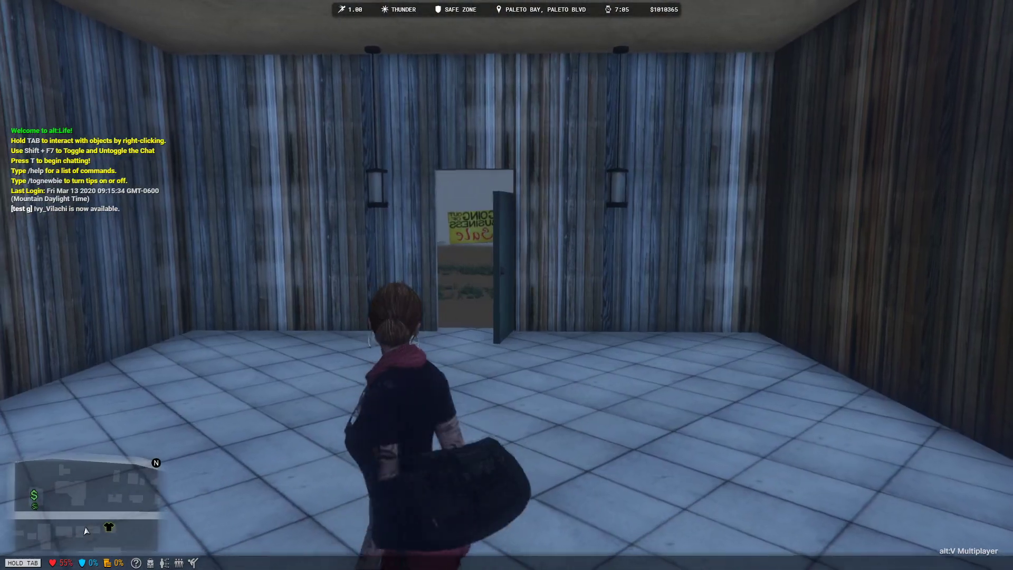
key("w")
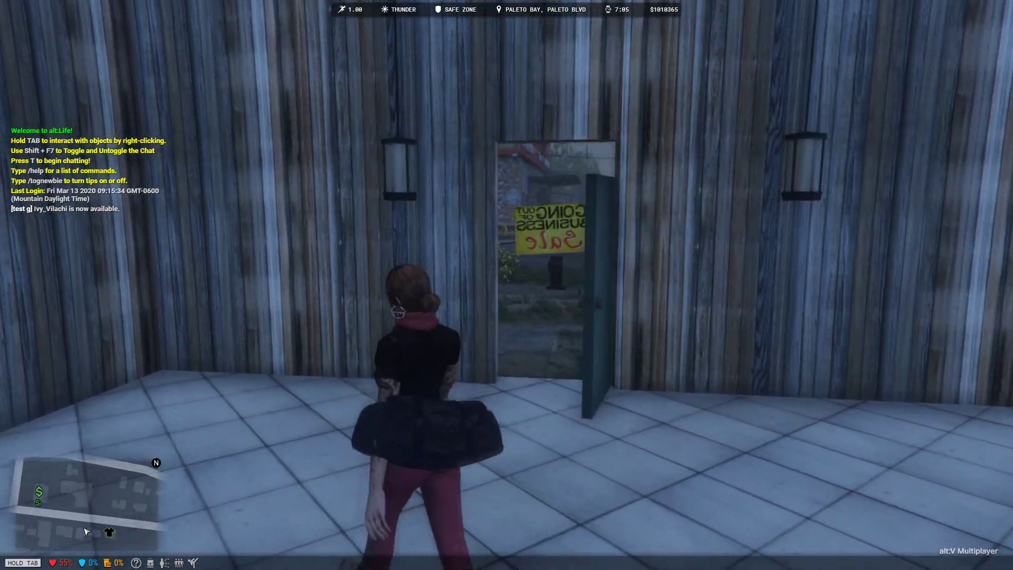
Test the green door's swing from inside and examine the doorway and the two hanging lamps
key("1")
right_click(506, 285)
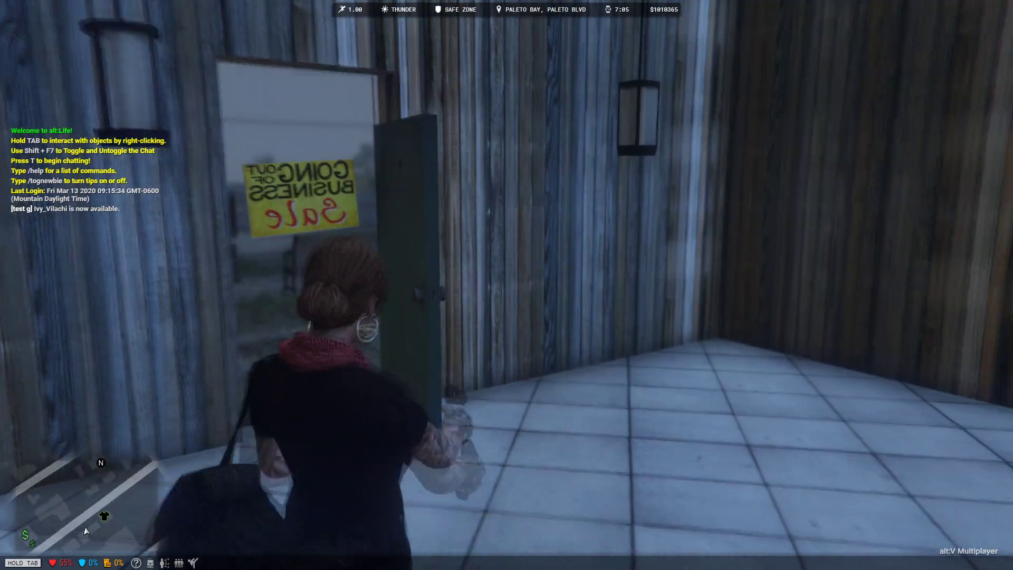
key("w")
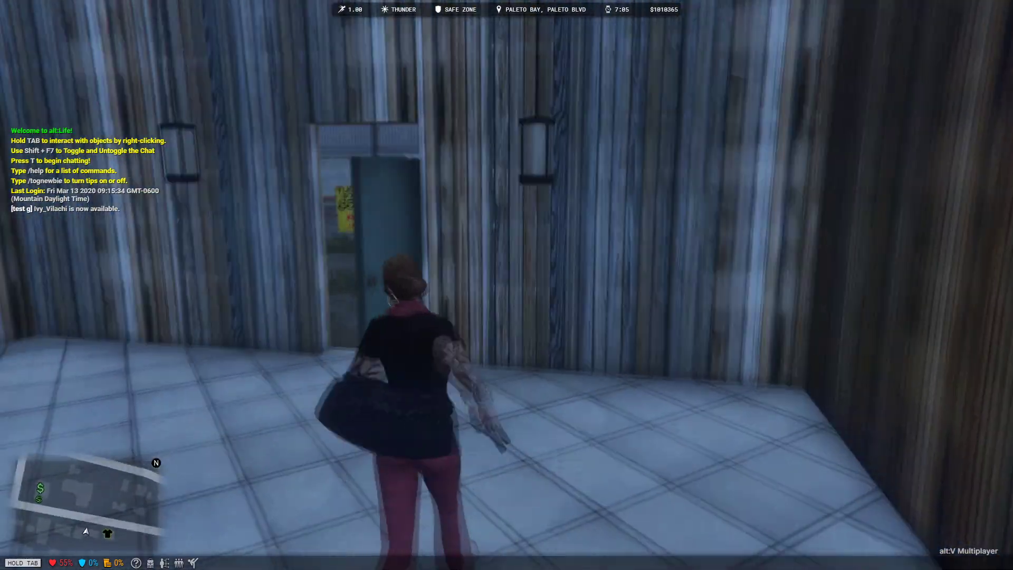
right_click(506, 285)
key("w")
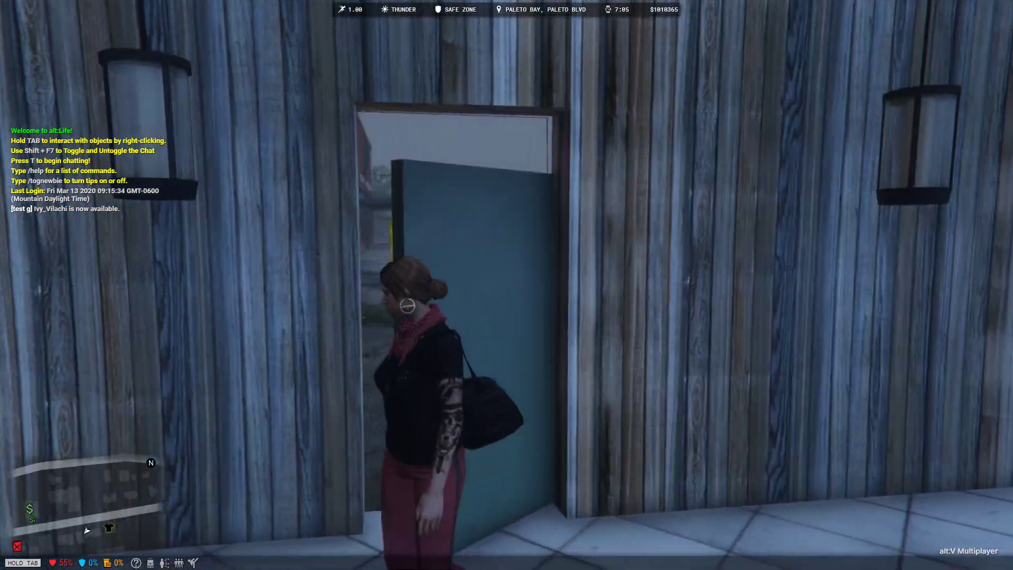
Set the in-game time to 23:00 with the /settime chat command
type("t/gaem")
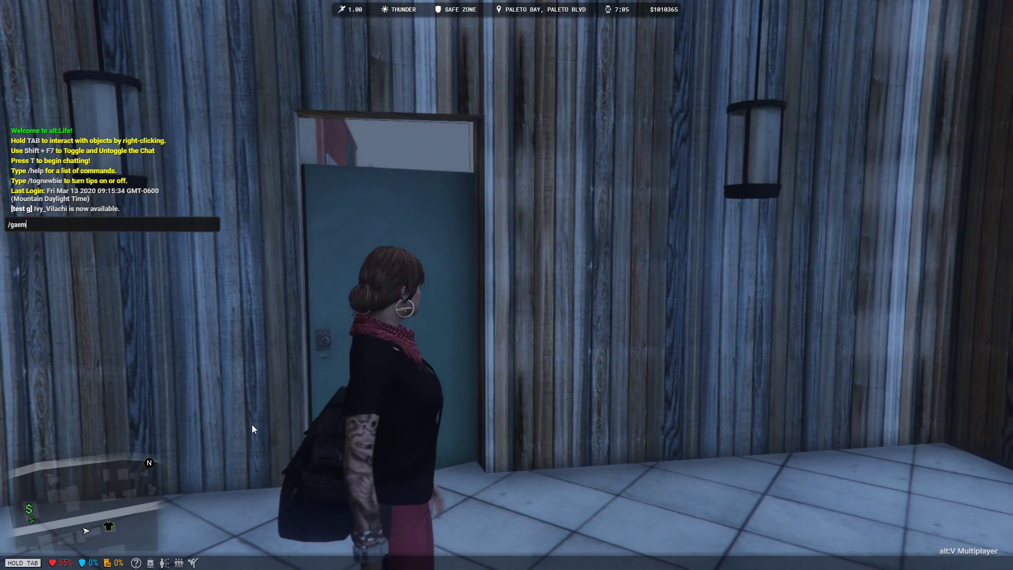
key("BackSpace")
type("me")
key("BackSpace")
key("BackSpace")
key("BackSpace")
key("BackSpace")
type("setga")
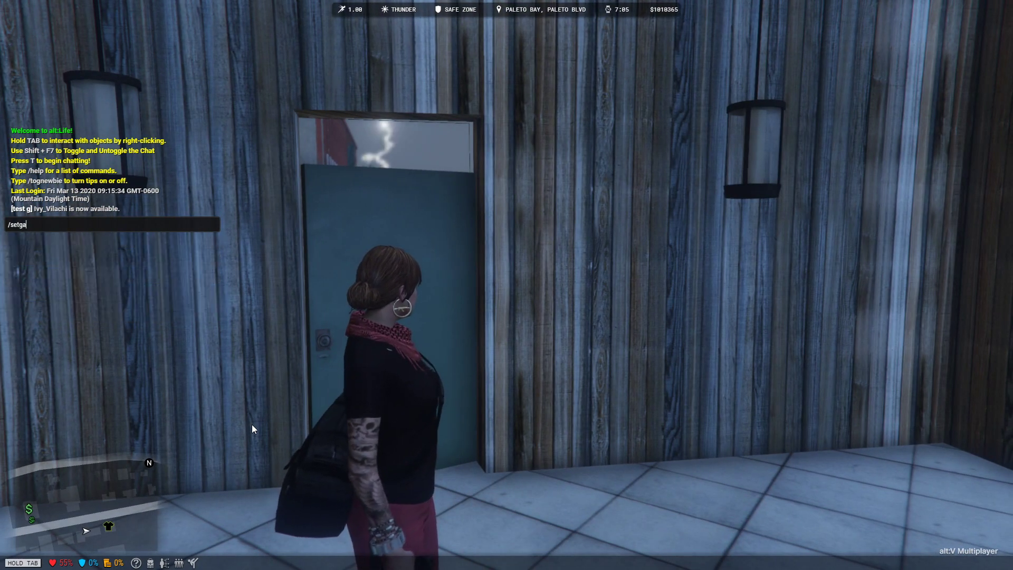
key("BackSpace")
type("ime 23")
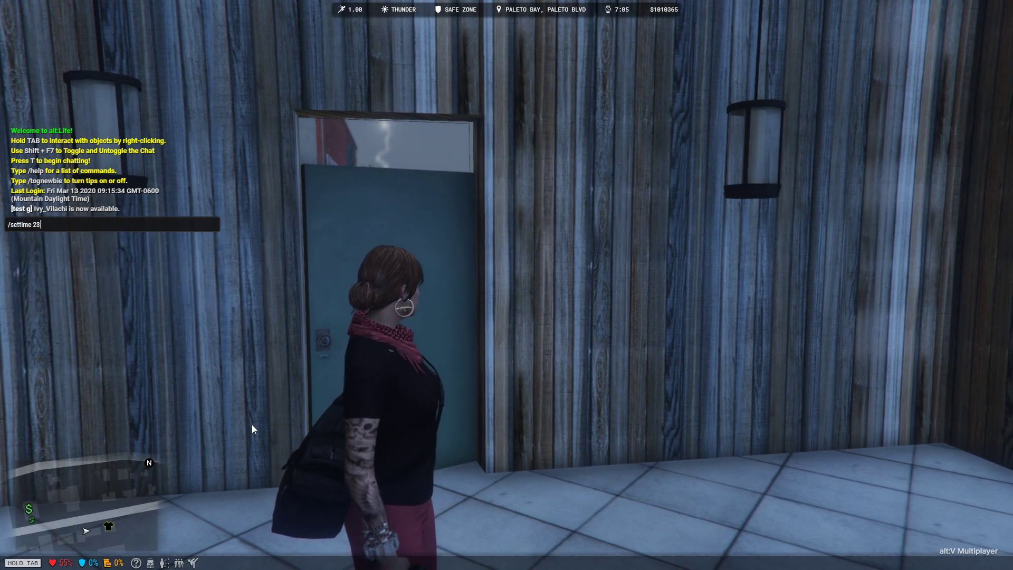
key("Return")
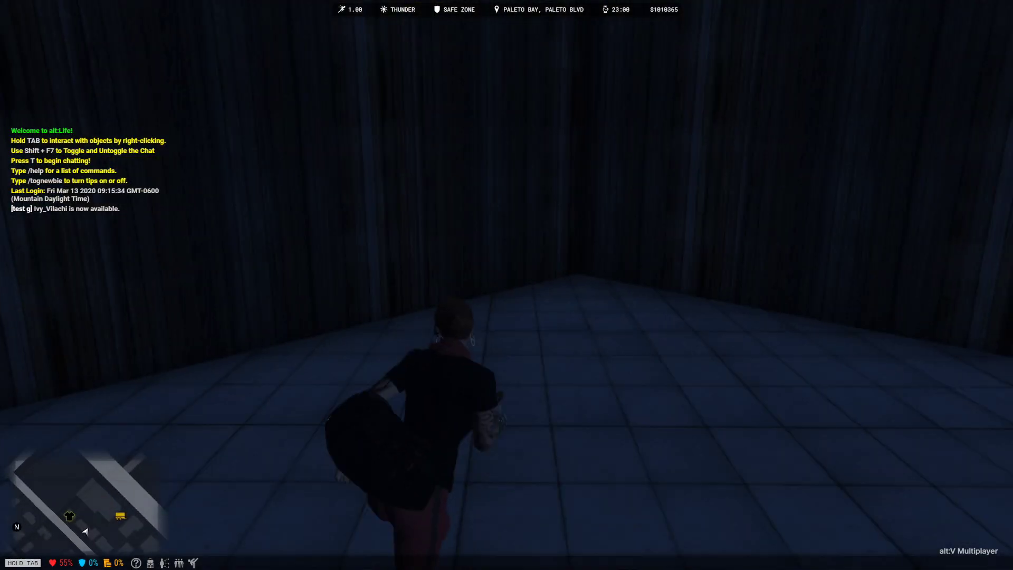
Examine the interior's night lighting near the lamps, step out to the street and come back inside
right_click(506, 284)
key("w")
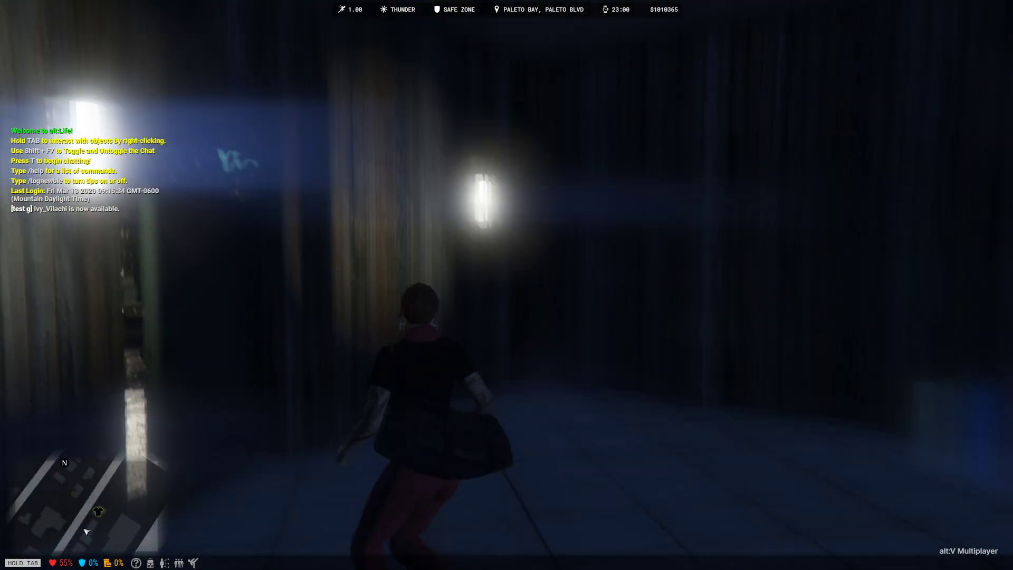
right_click(506, 285)
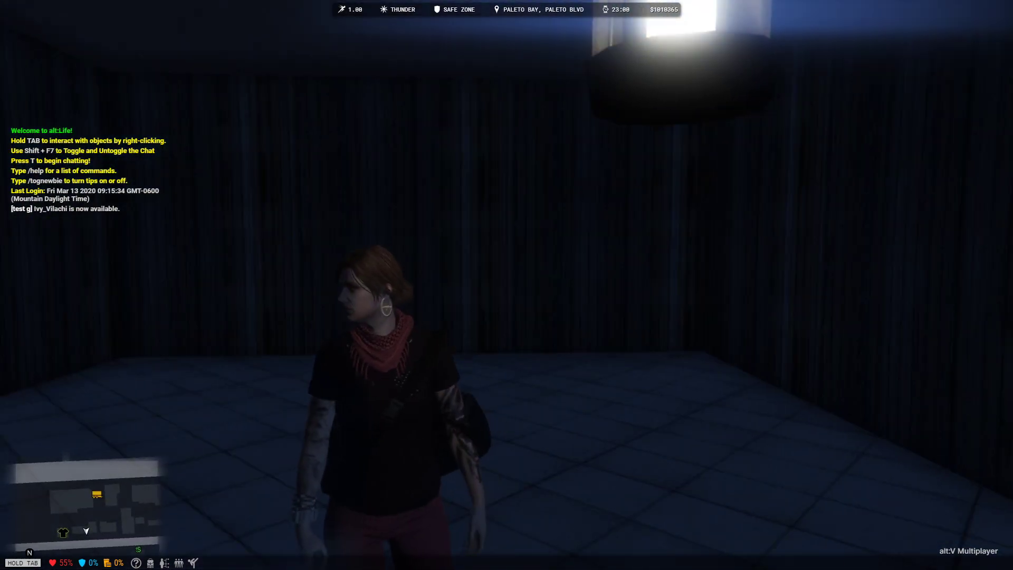
key("w")
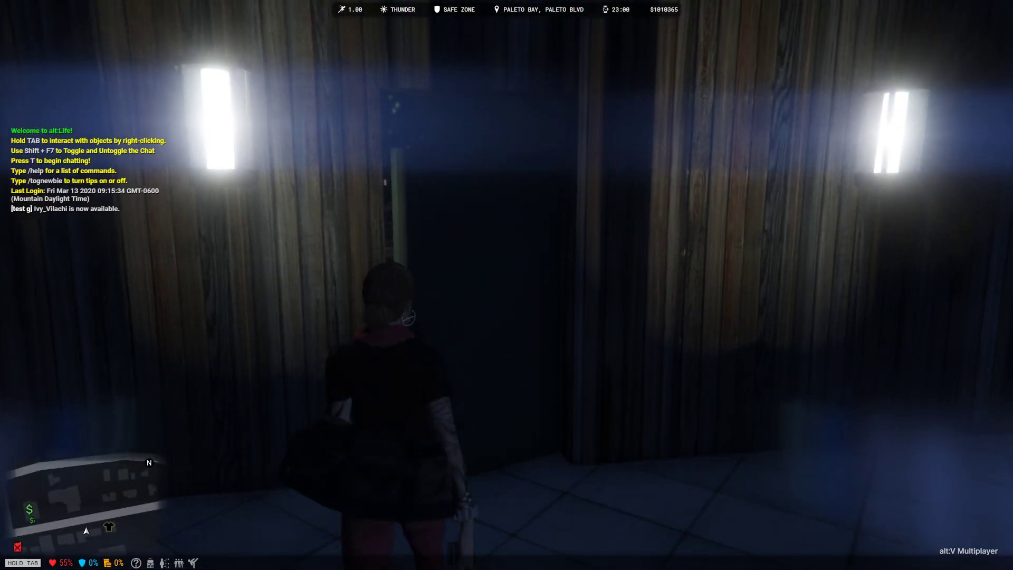
key("w")
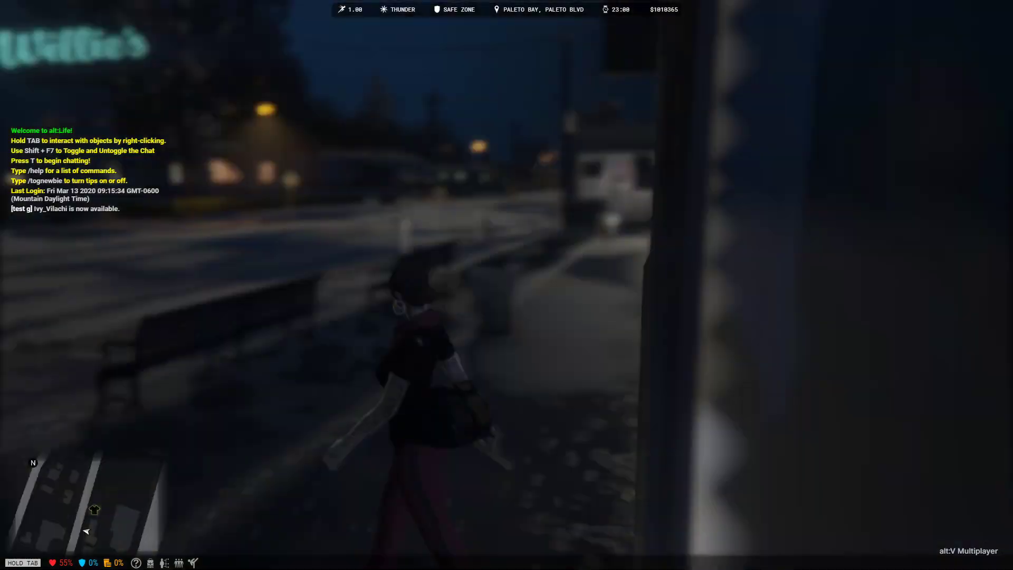
key("w")
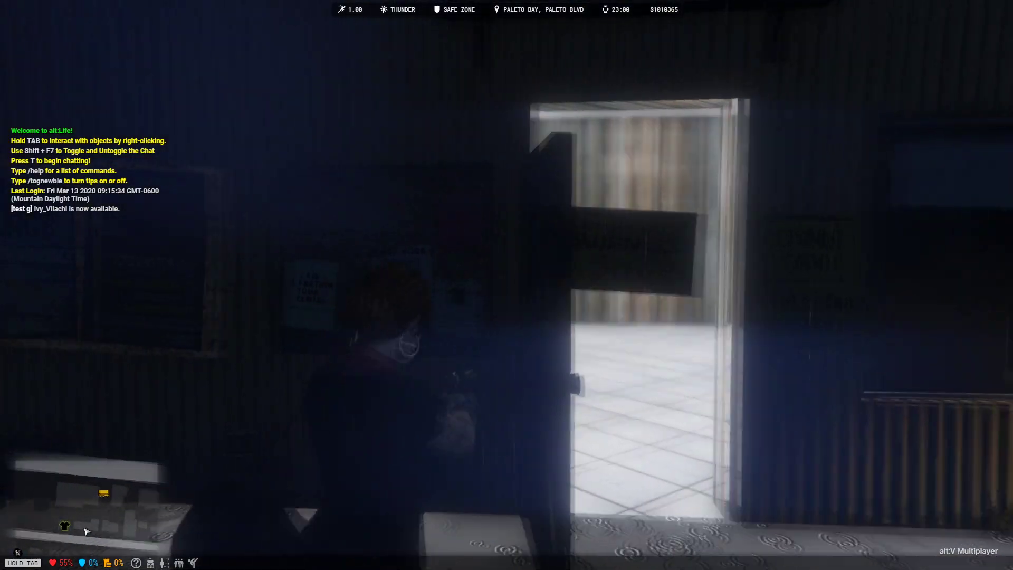
key("w")
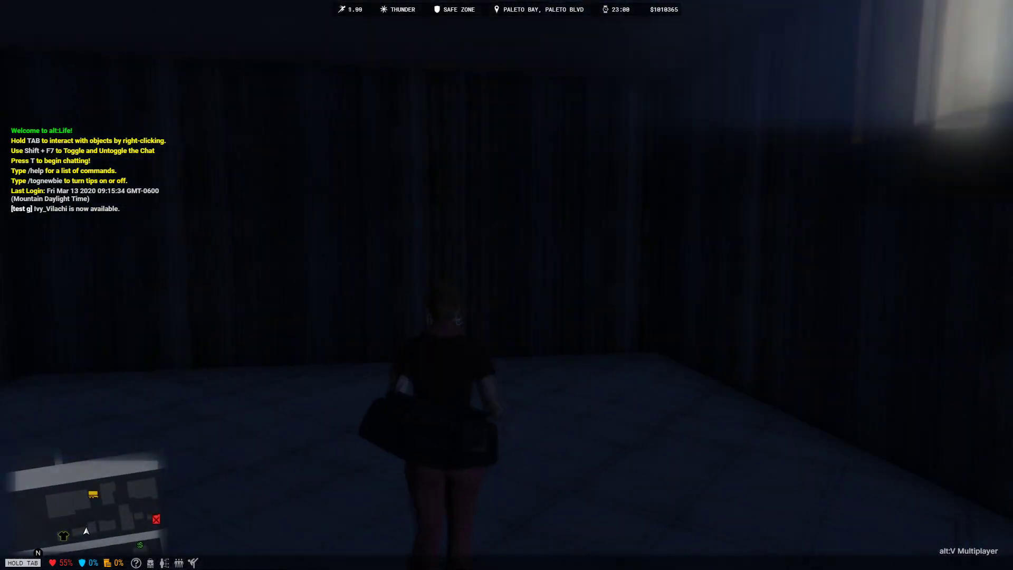
Compare the lamp light around the door from inside with the doorway's brightness from the sidewalk, then re-enter
right_click(506, 285)
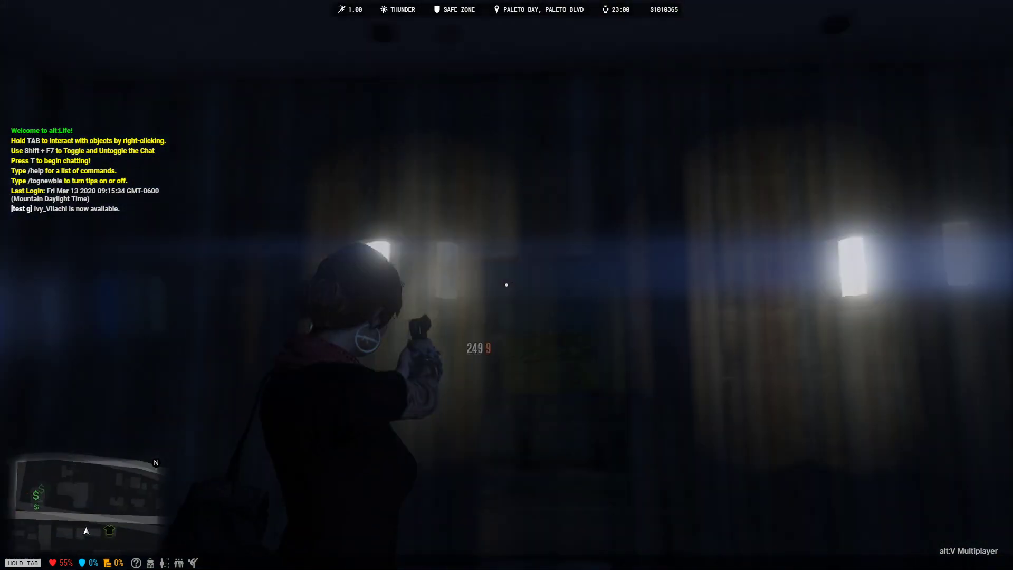
key("w")
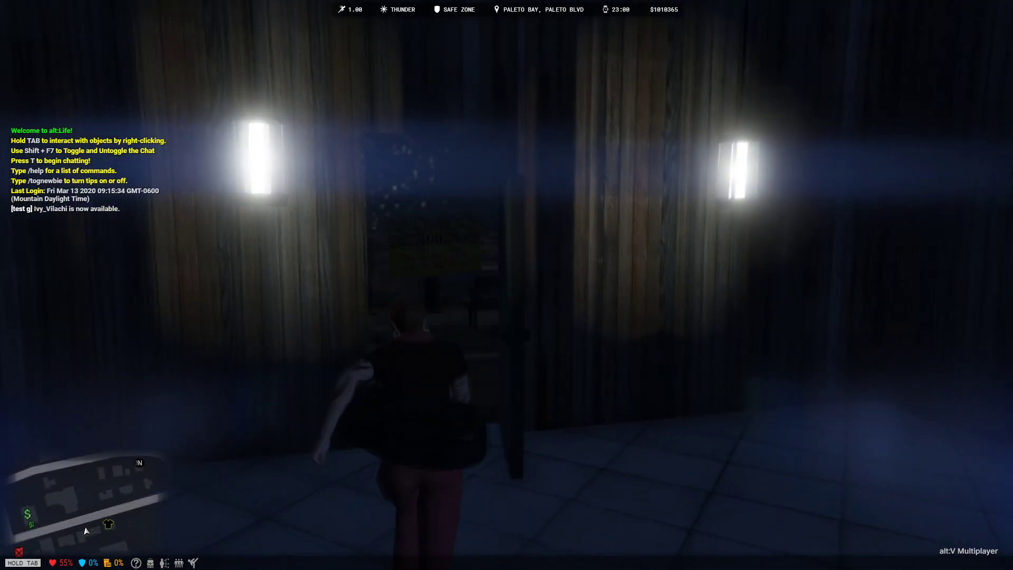
key("s")
key("w")
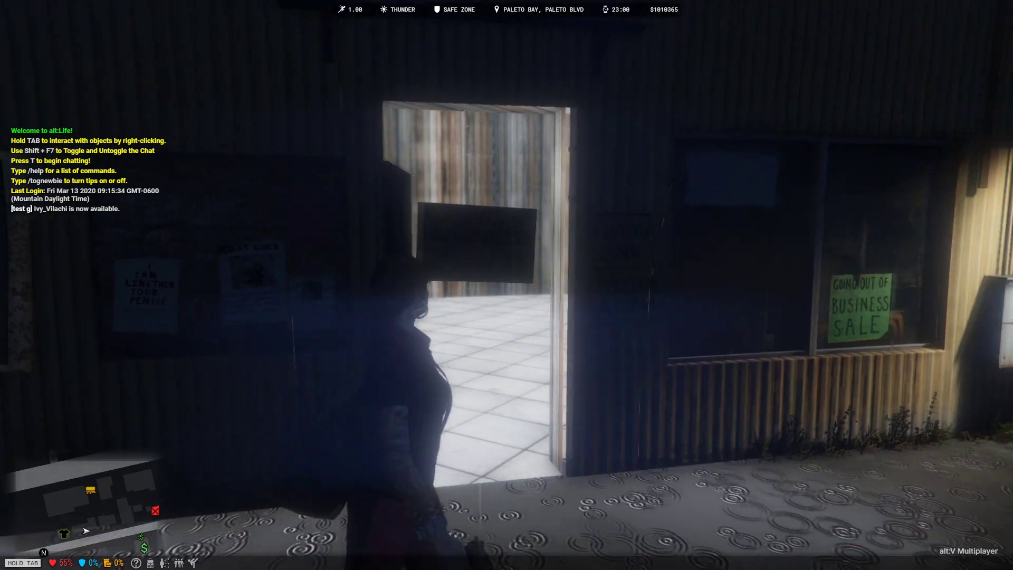
key("w")
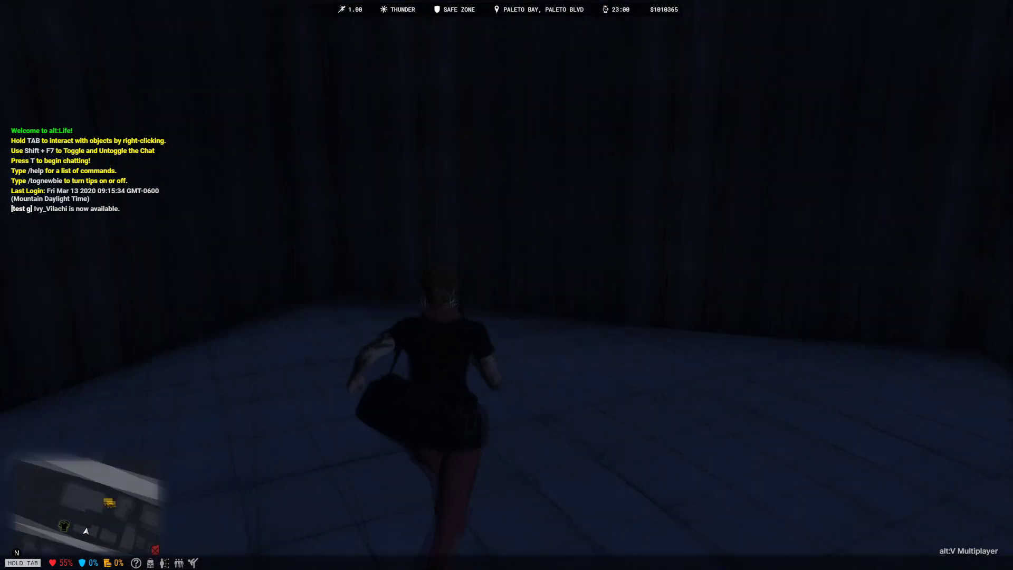
right_click(506, 284)
Quit the alt:V game client and confirm the exit
key("super")
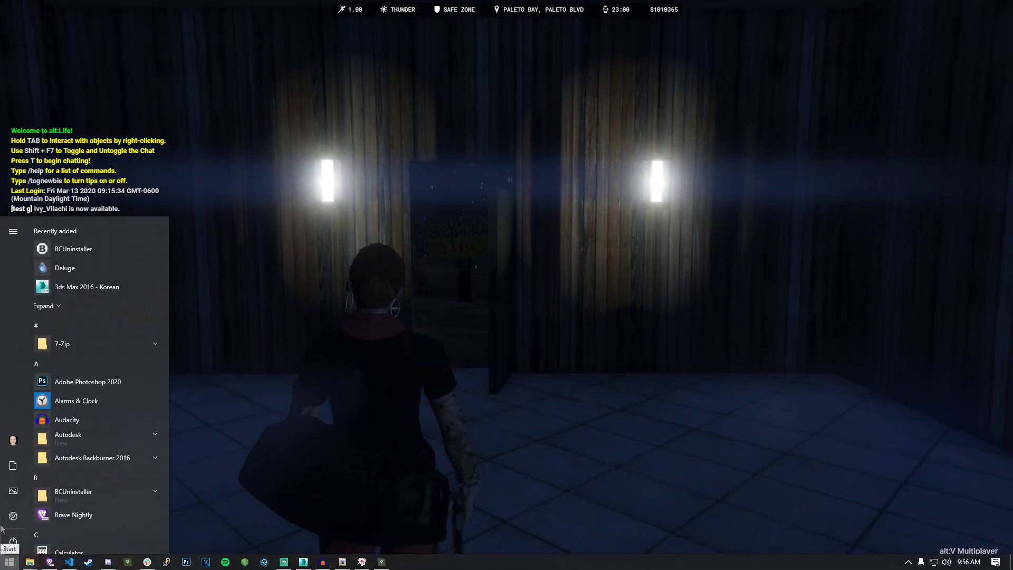
left_click(488, 373)
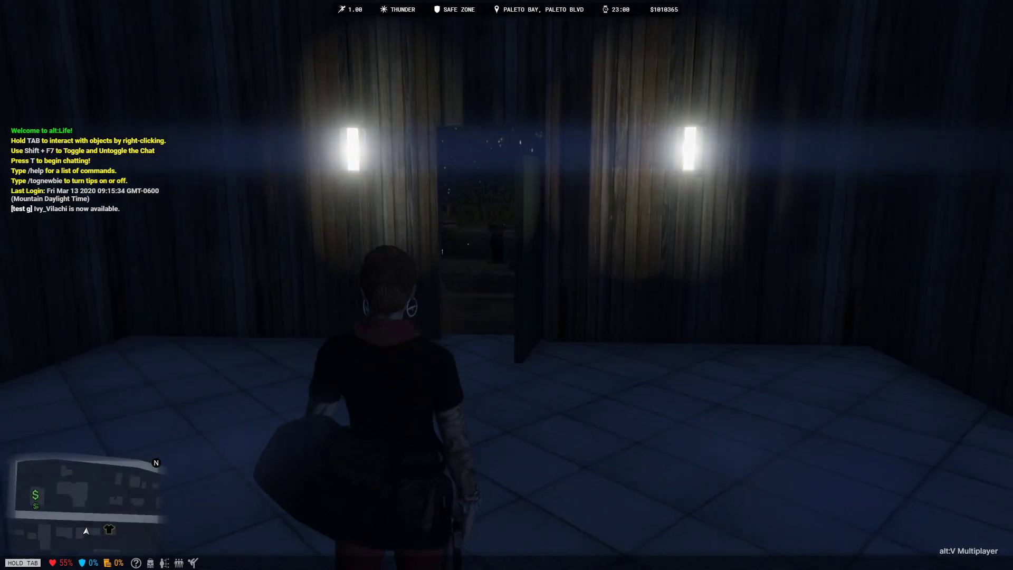
key("alt+F4")
key("Return")
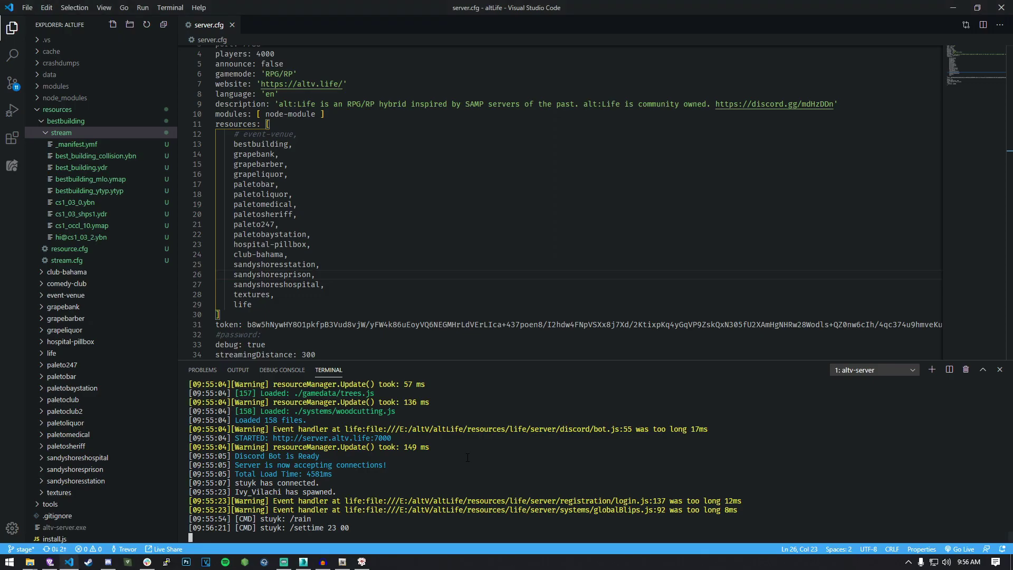
Minimize Visual Studio Code and the open File Explorer windows to clear the desktop
left_click(953, 8)
left_click(496, 336)
left_click(551, 57)
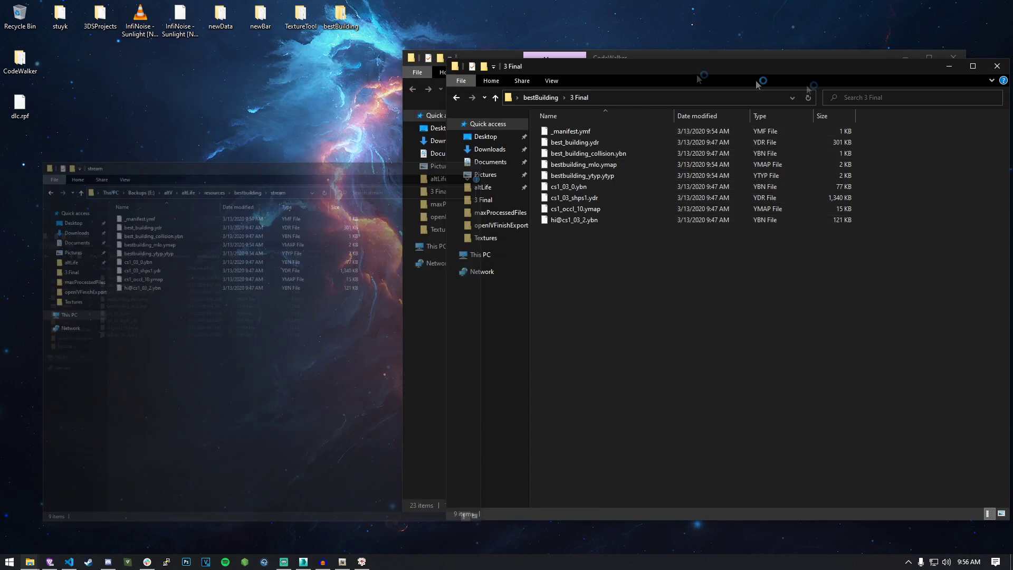
left_click(949, 65)
left_click(905, 58)
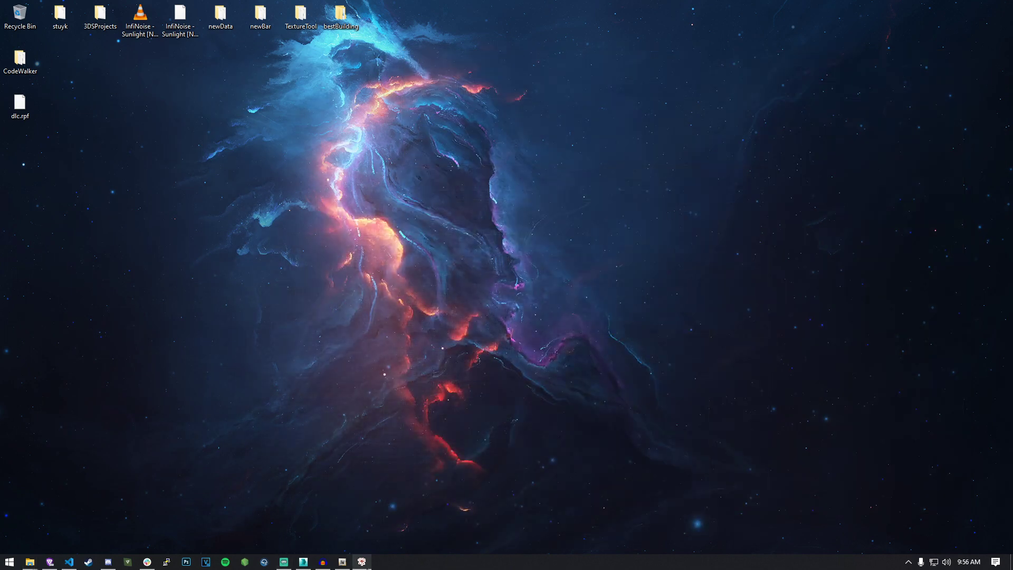
Switch to the browser and bring up the GTA:V Mapping Notes document
left_click(69, 561)
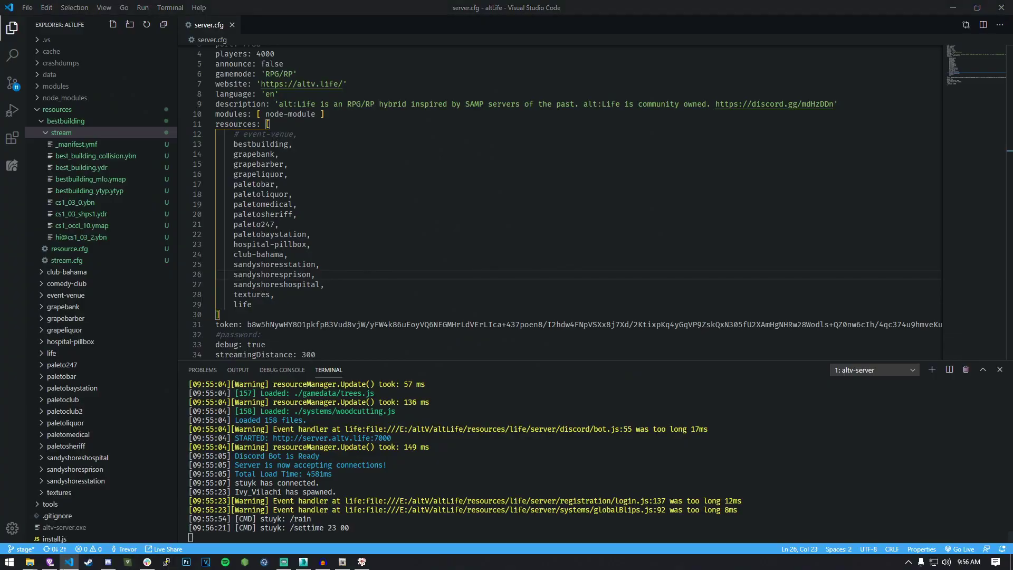
left_click(64, 567)
left_click(51, 563)
left_click(80, 6)
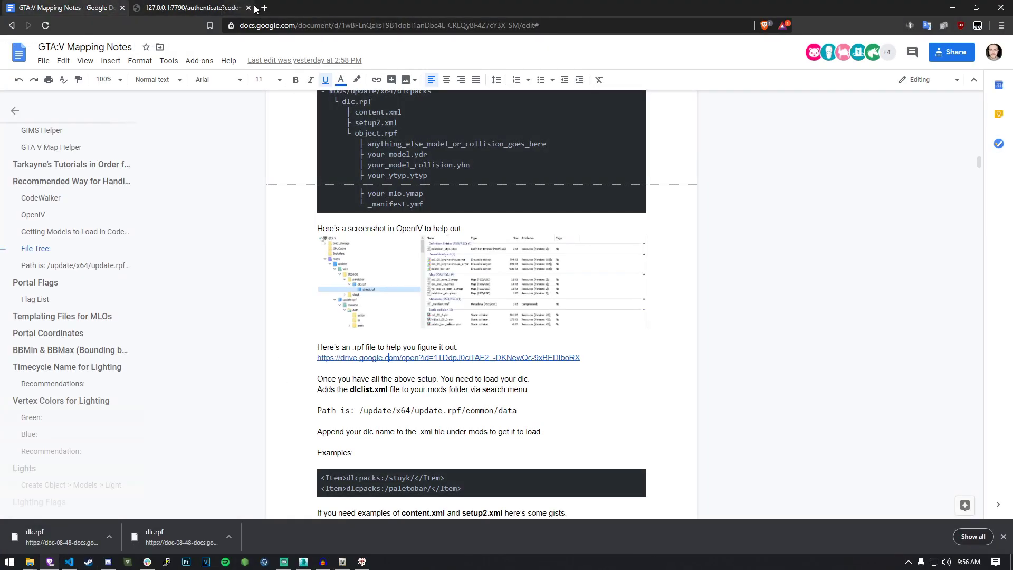
Go to the "Vertex Colors for Lighting" section of the notes and read the Red and Green channel explanations
scroll(95, 208, "down", 4)
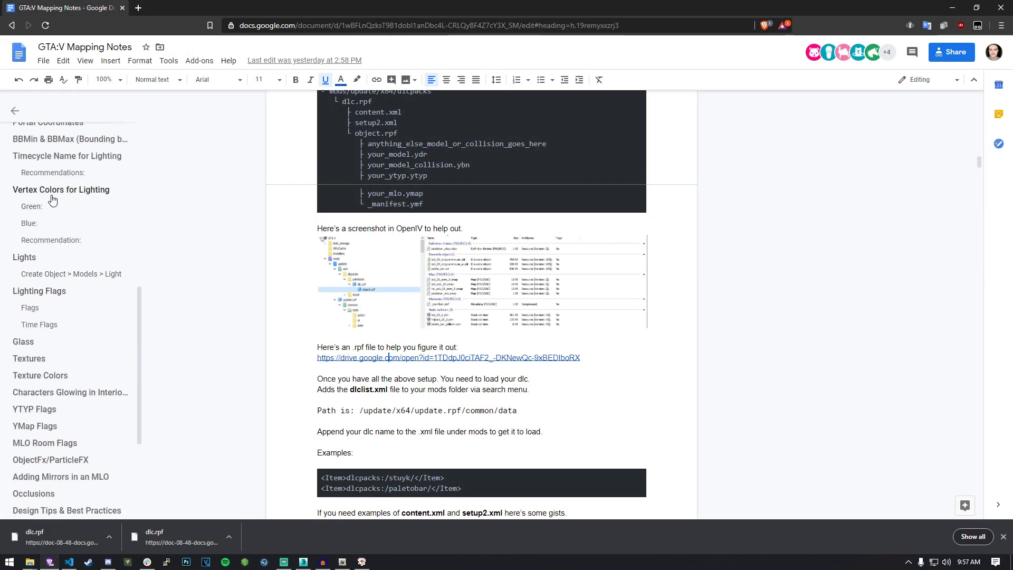
left_click(52, 194)
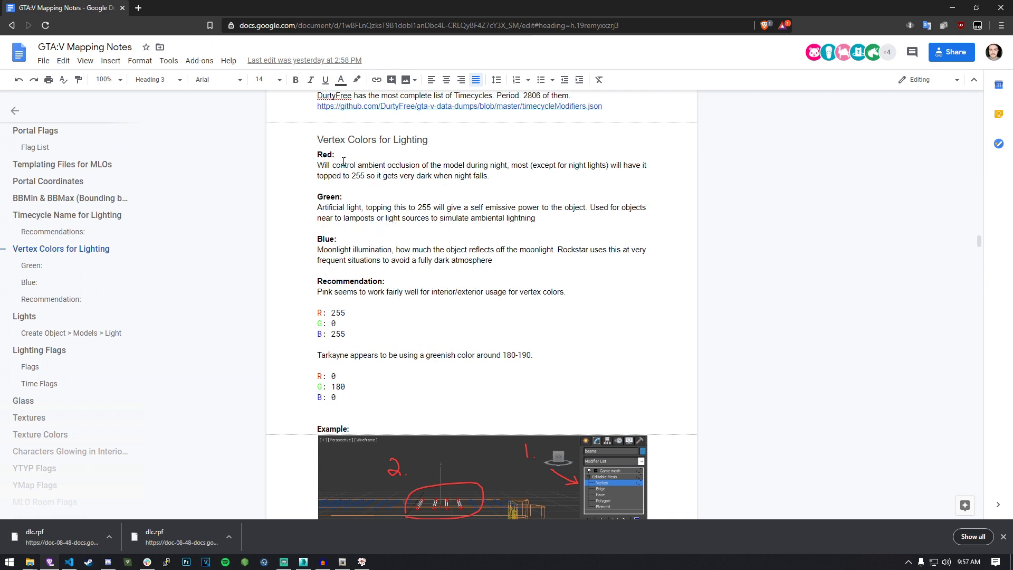
left_click_drag(307, 167, 515, 185)
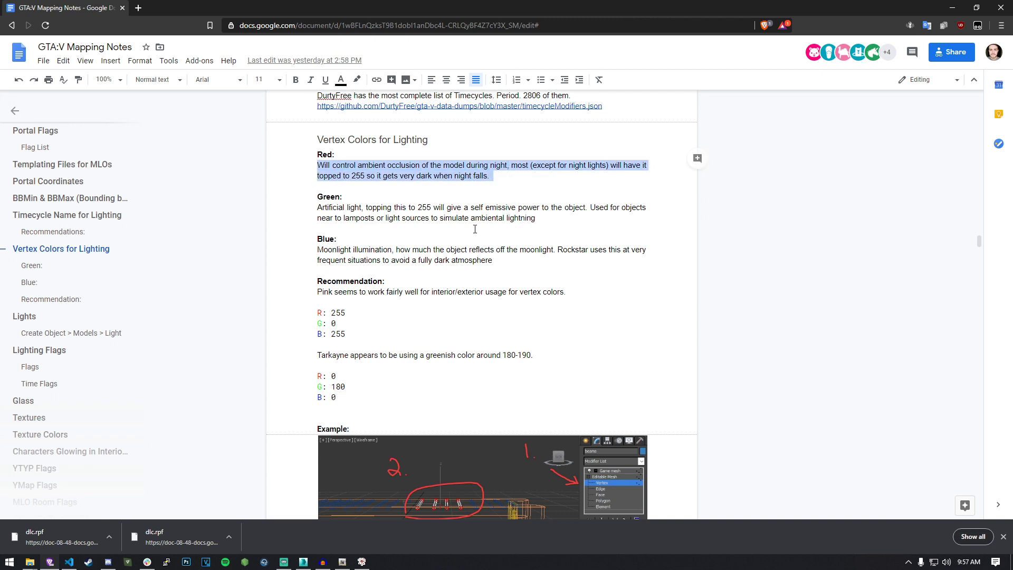
left_click(408, 216)
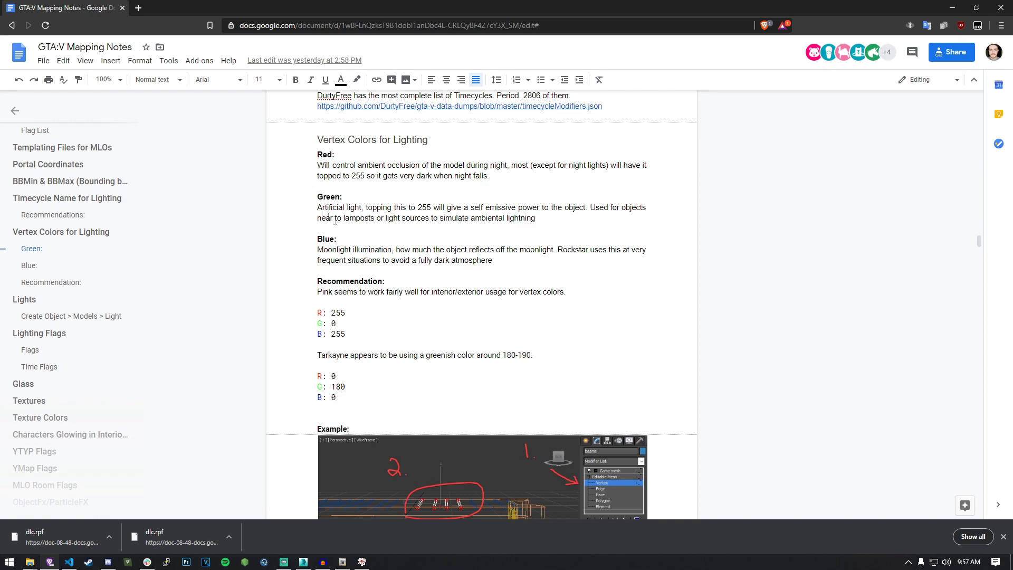
Review the recommended vertex color values and find the annotated example image of the Vertex Color selector
scroll(417, 293, "down", 20)
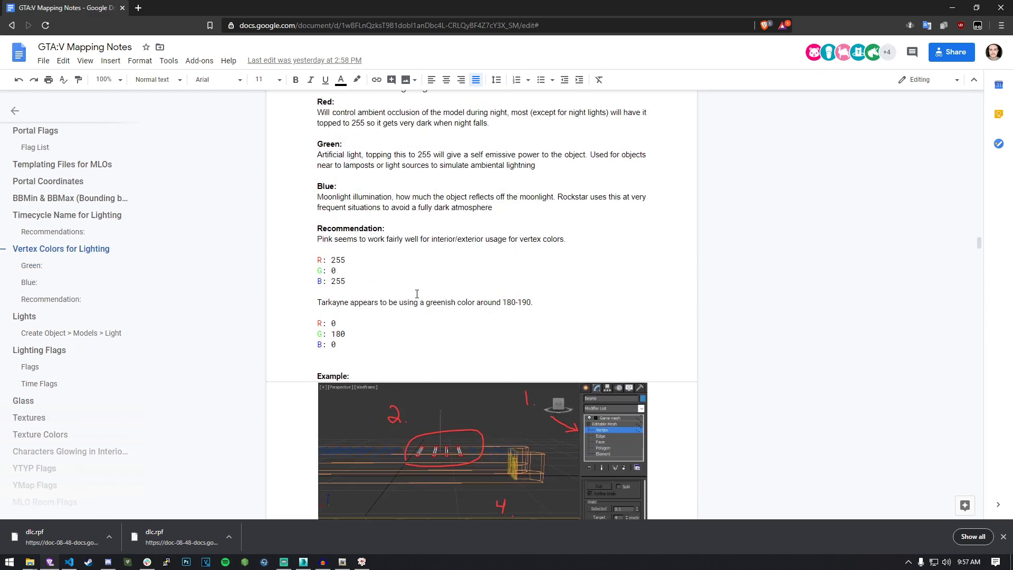
scroll(435, 287, "down", 20)
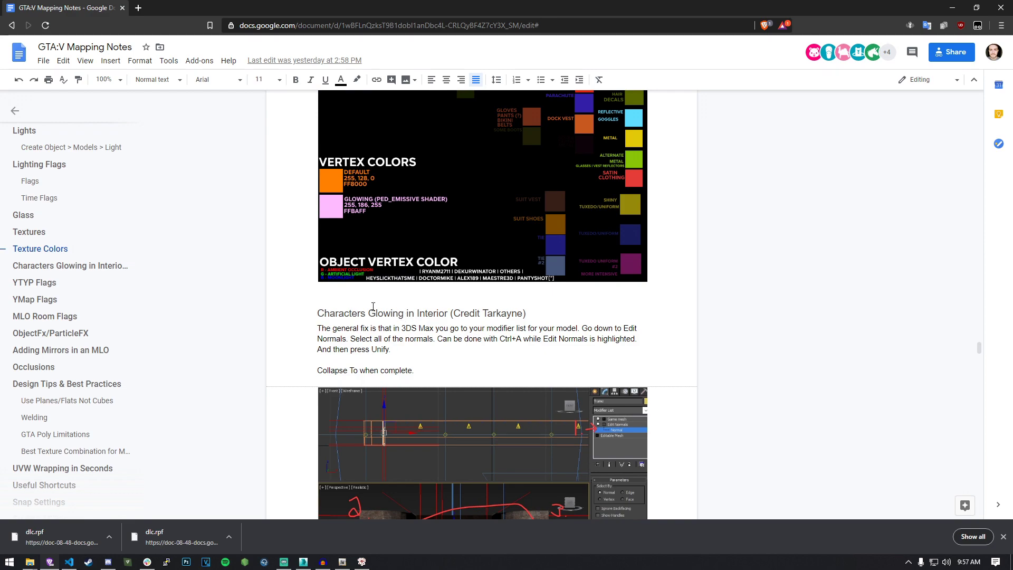
scroll(395, 310, "up", 20)
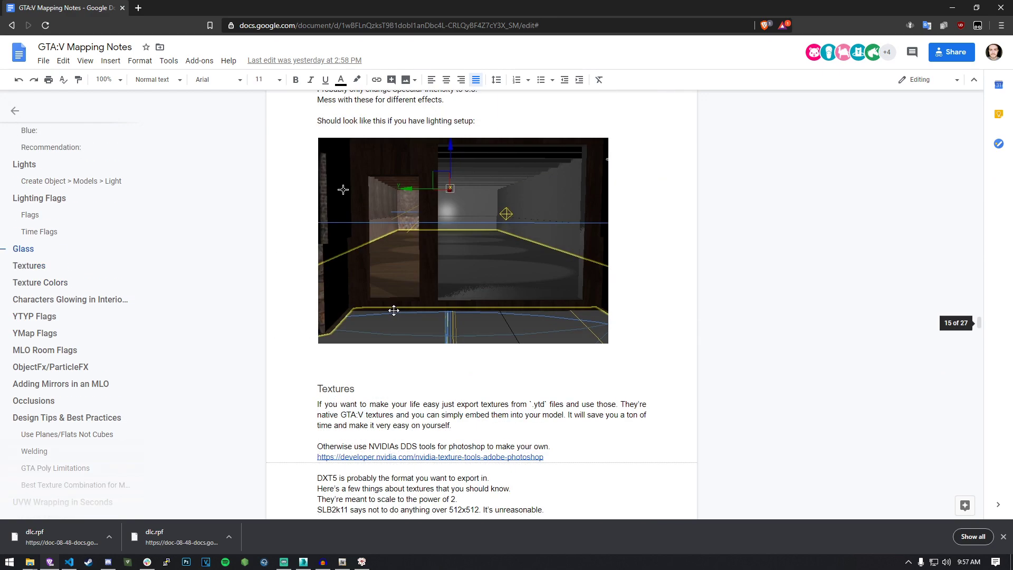
scroll(397, 309, "up", 6)
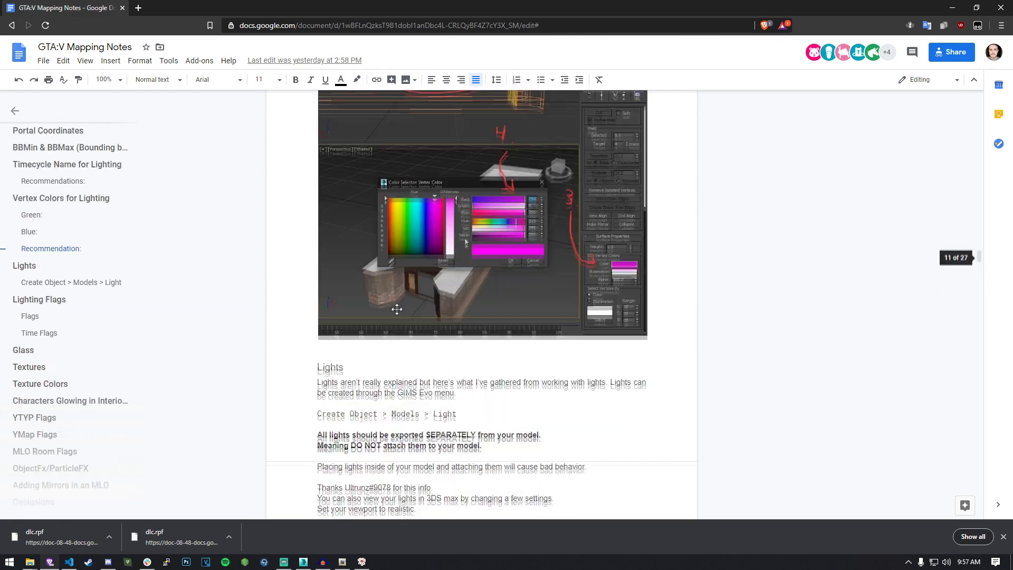
scroll(391, 297, "up", 3)
scroll(447, 181, "down", 1)
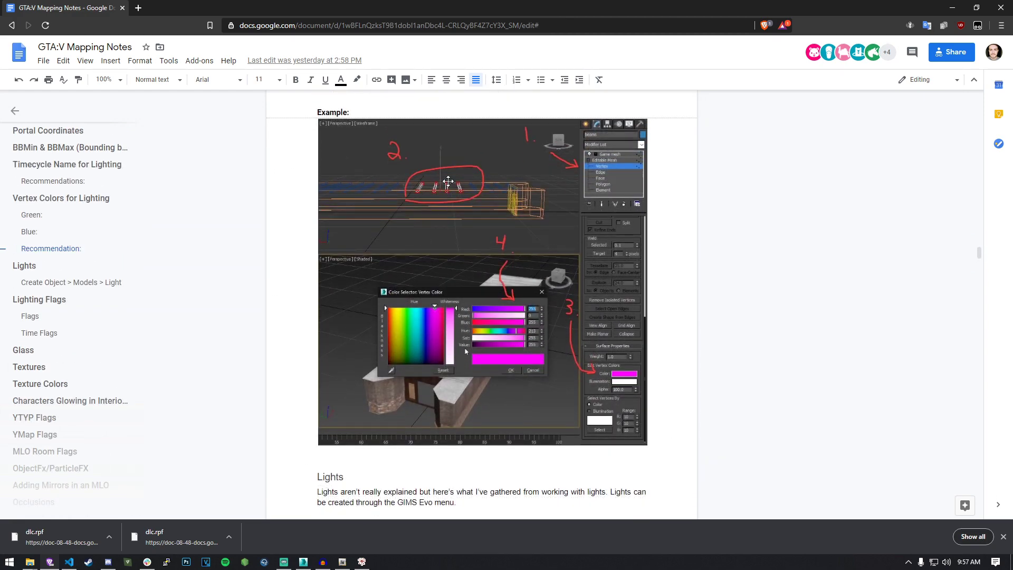
scroll(491, 191, "up", 2)
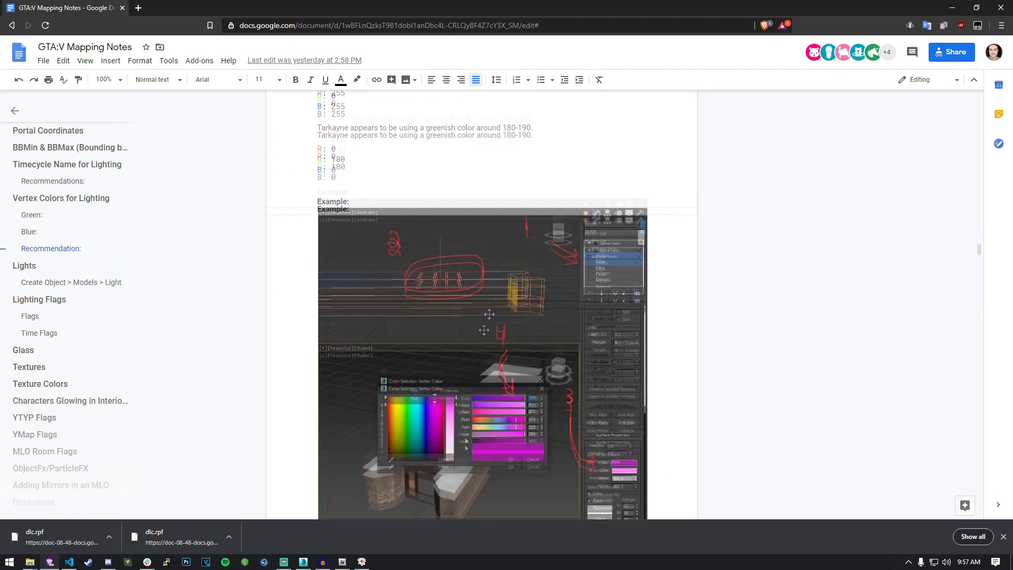
scroll(628, 250, "down", 1)
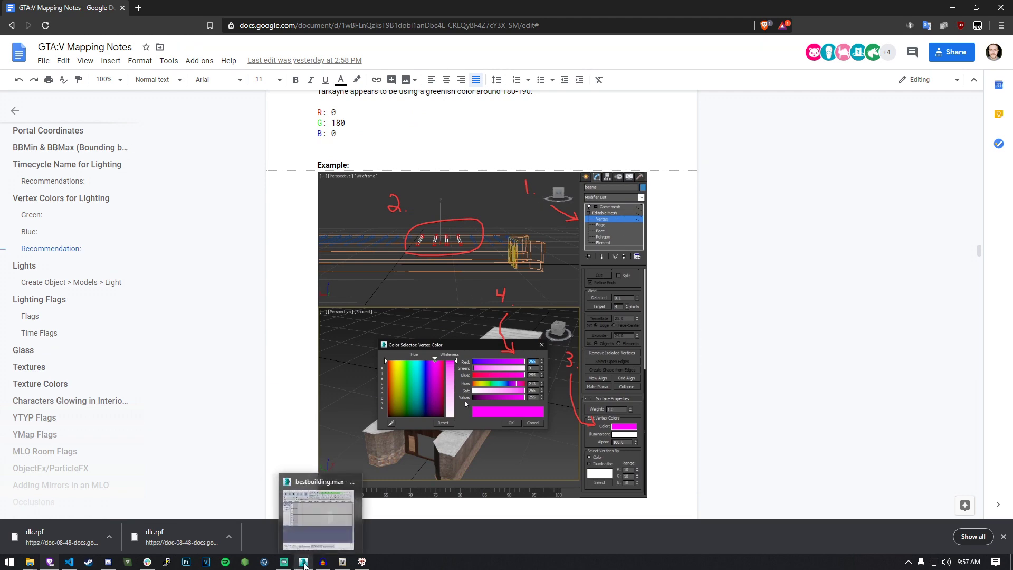
Switch to 3ds Max, clear the GIMS Evo window from view, hide the collision layer and show the shell layer
left_click(322, 562)
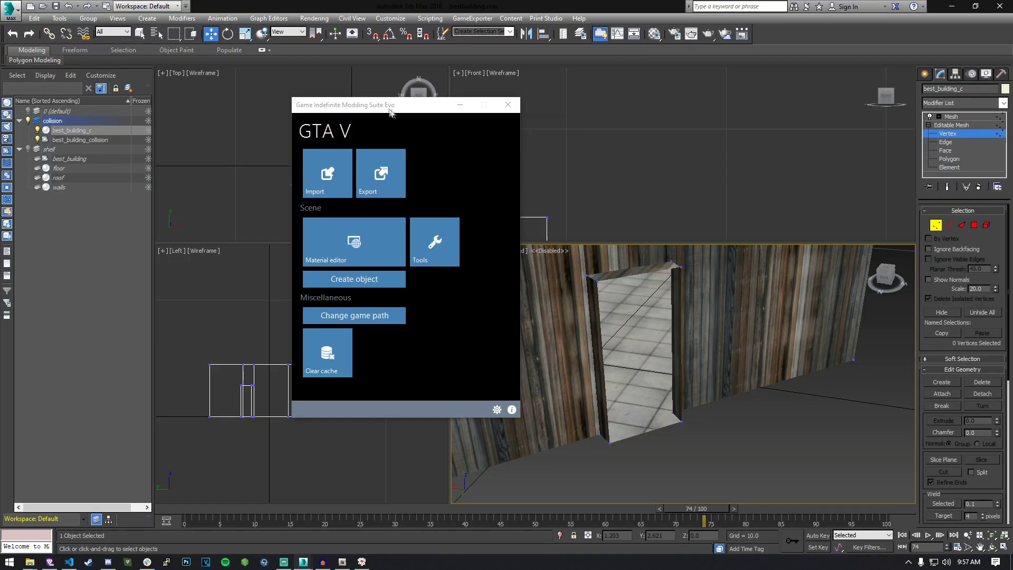
left_click_drag(391, 108, 252, 83)
left_click(37, 128)
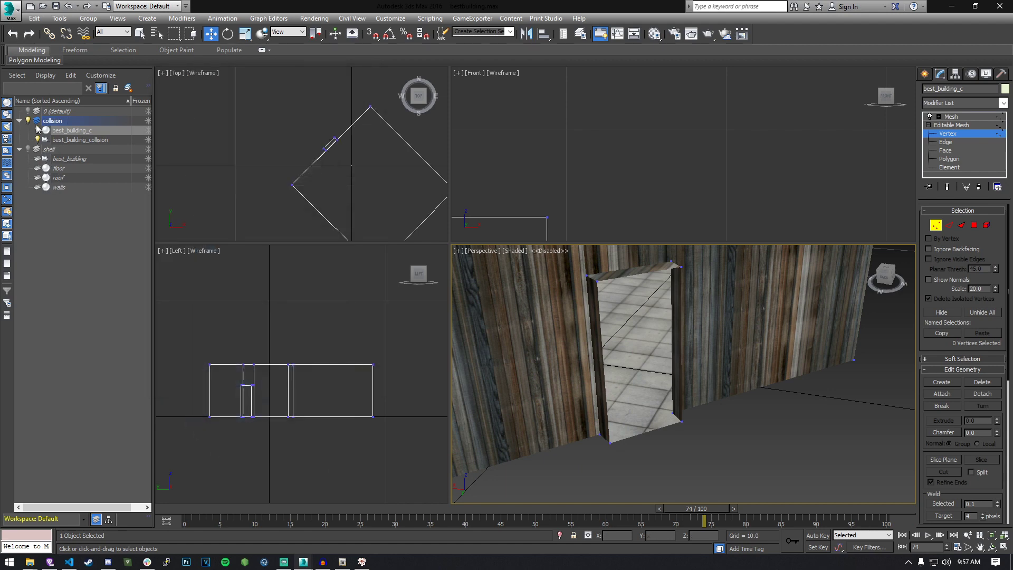
left_click(28, 120)
left_click(28, 149)
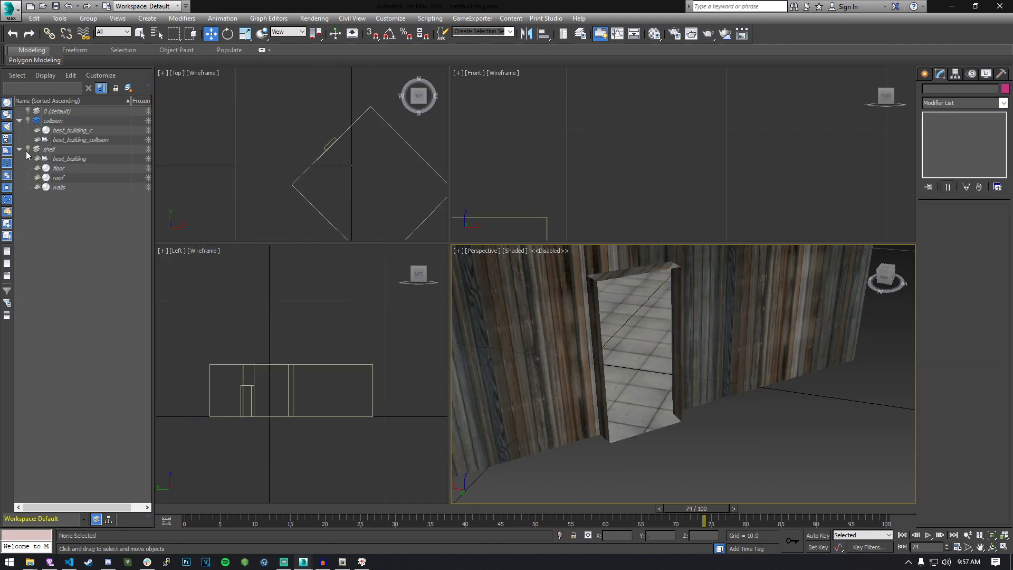
Select all vertices of the walls mesh and set their vertex color to red 255, green 0, blue 255
left_click(72, 169)
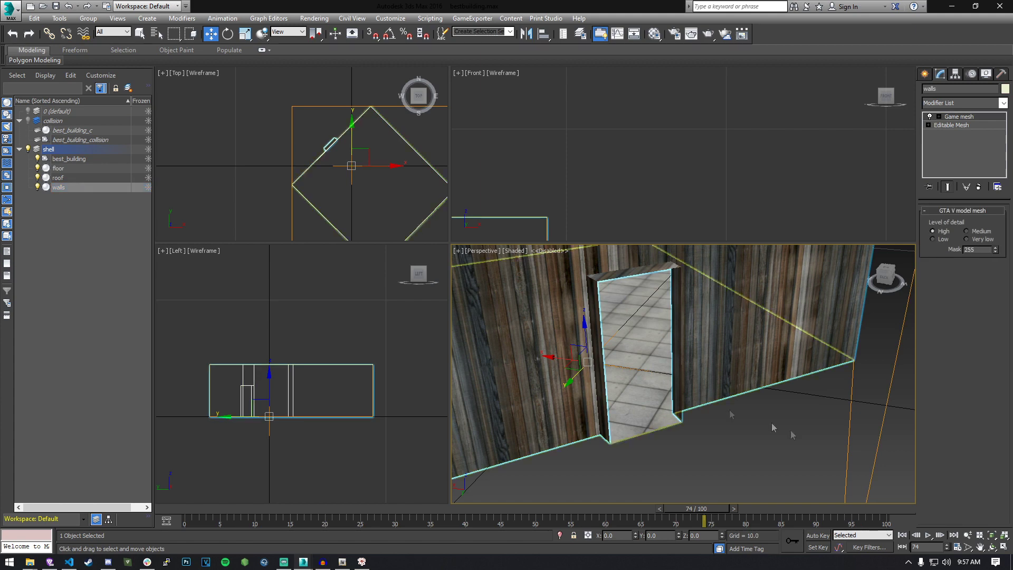
left_click(746, 418)
key("z")
left_click(679, 356)
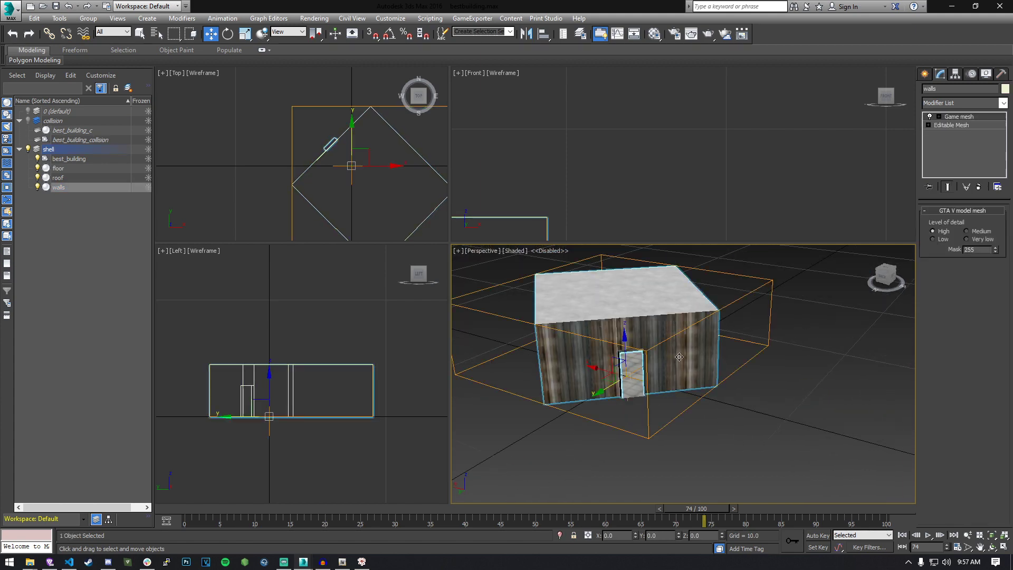
left_click(944, 125)
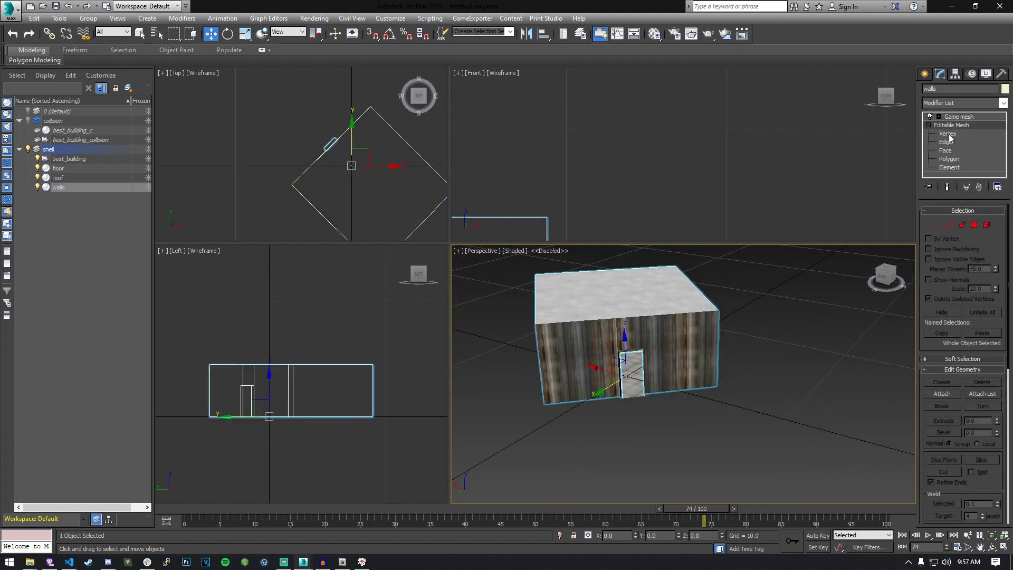
key("1")
left_click_drag(501, 266, 883, 494)
scroll(978, 420, "down", 5)
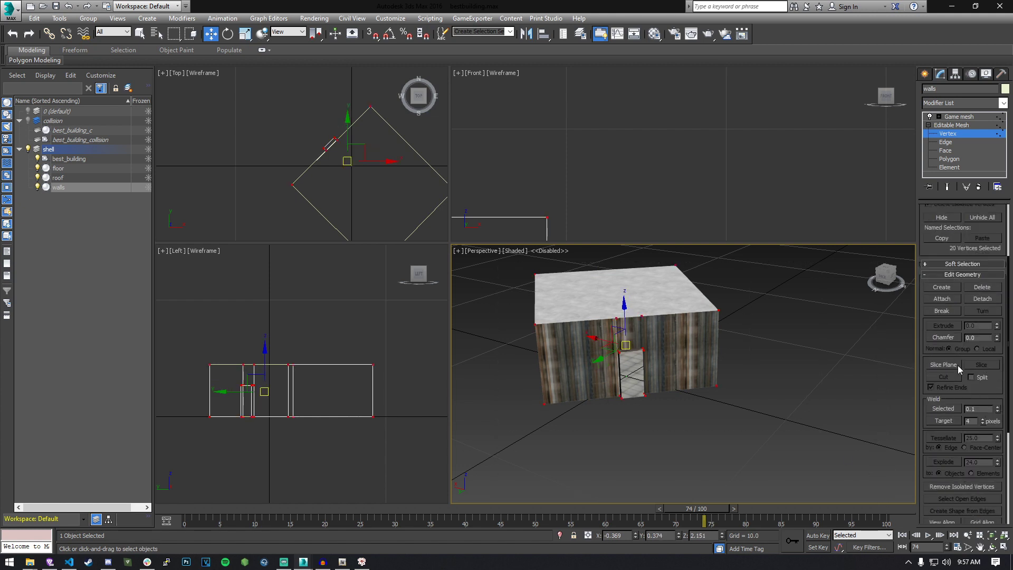
scroll(958, 369, "down", 8)
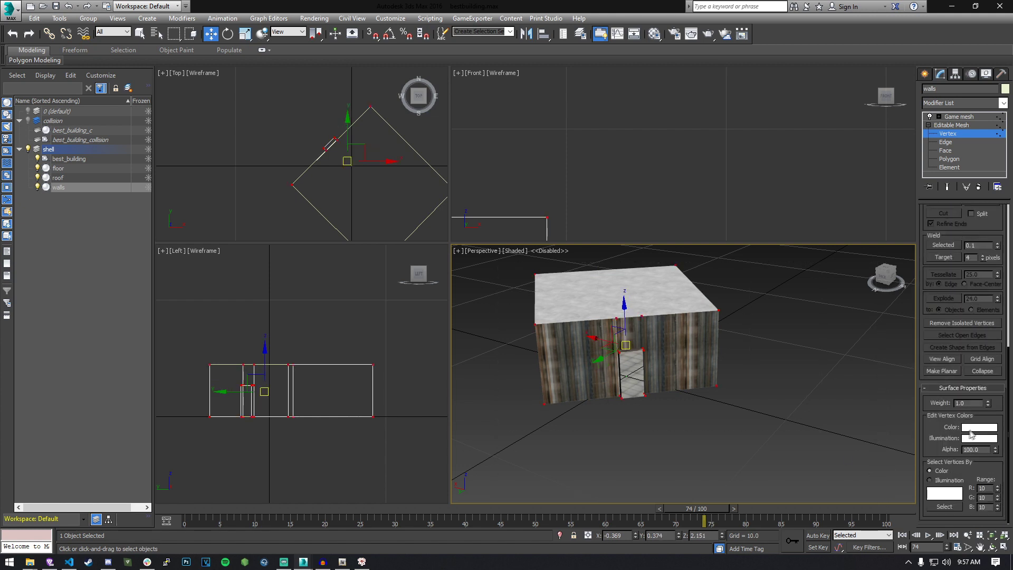
left_click(975, 427)
left_click_drag(292, 49, 476, 141)
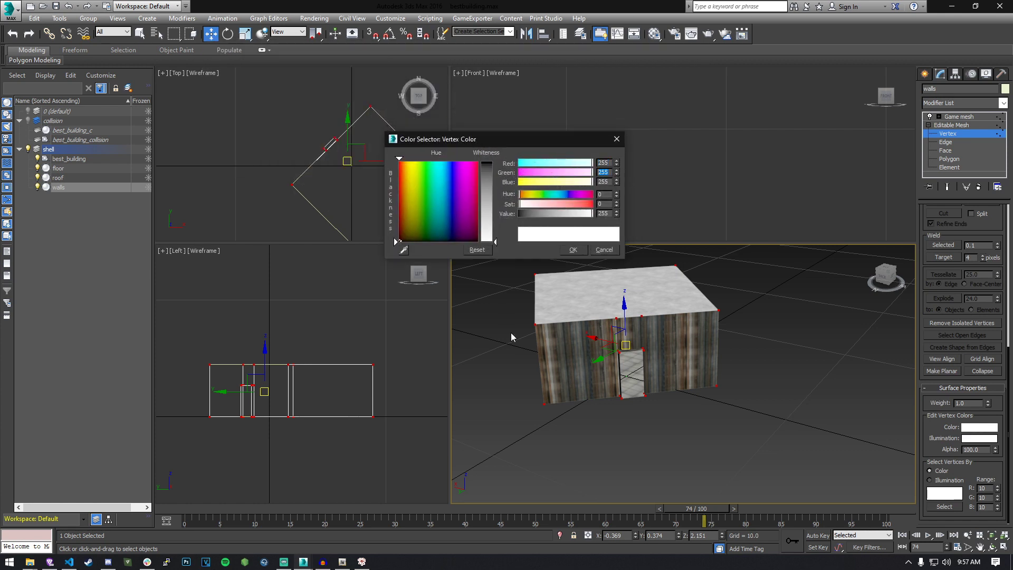
key("Return")
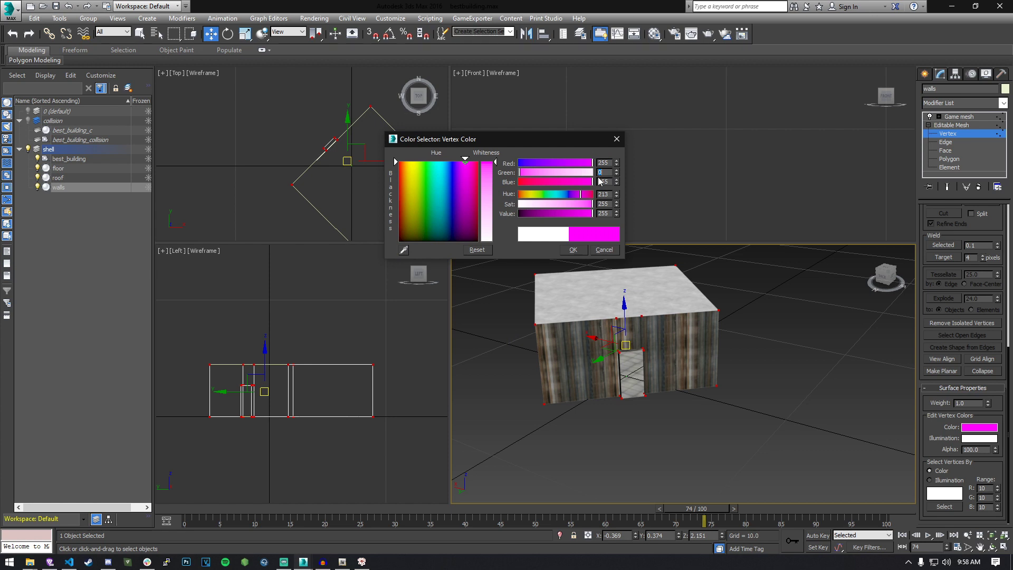
left_click(572, 251)
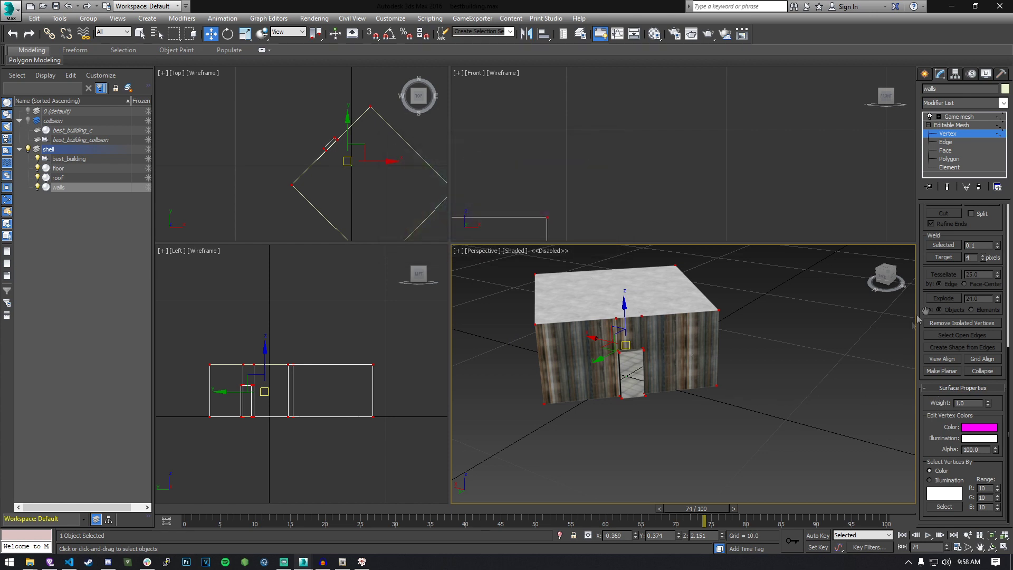
left_click(785, 355)
Select all vertices of the roof mesh and set their vertex color to red 255, green 0, blue 255
left_click(70, 177)
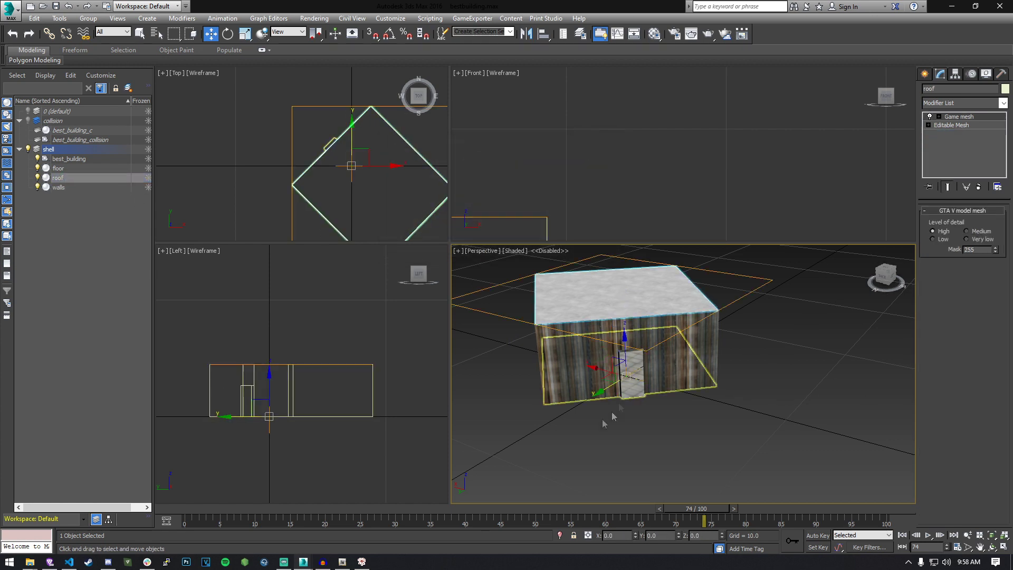
left_click(928, 125)
left_click(947, 133)
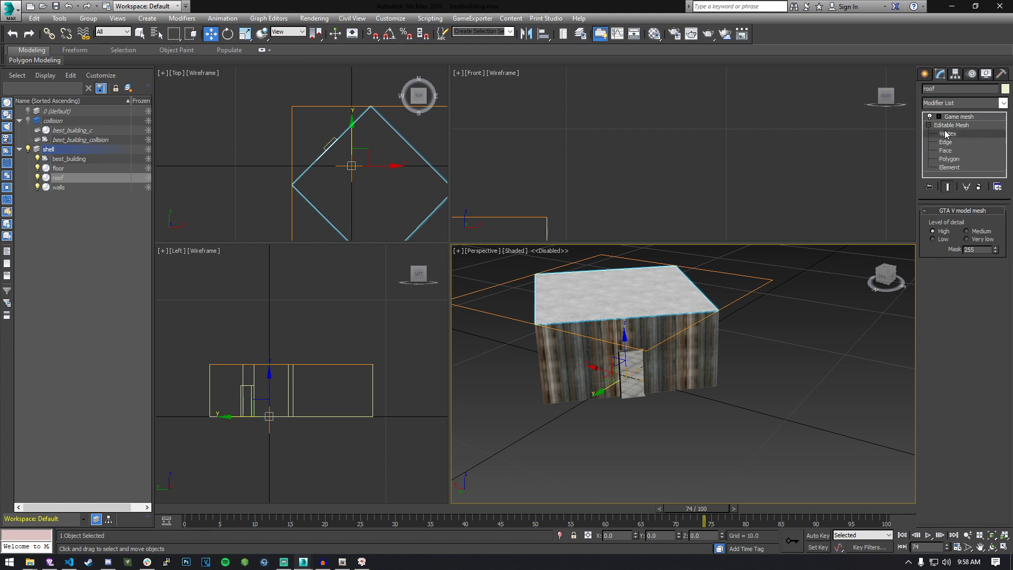
left_click_drag(785, 210, 785, 210)
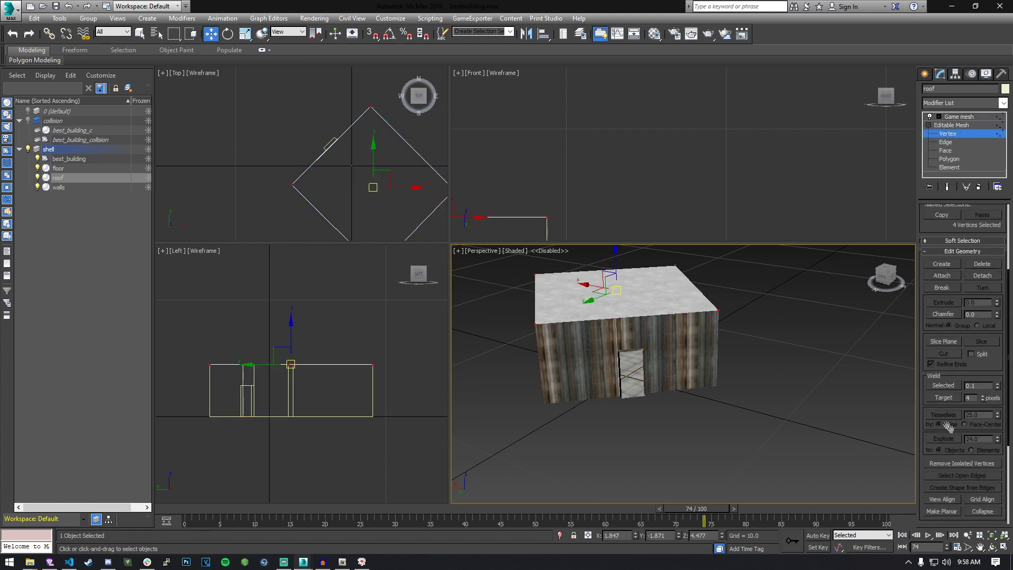
scroll(946, 411, "down", 5)
left_click(984, 427)
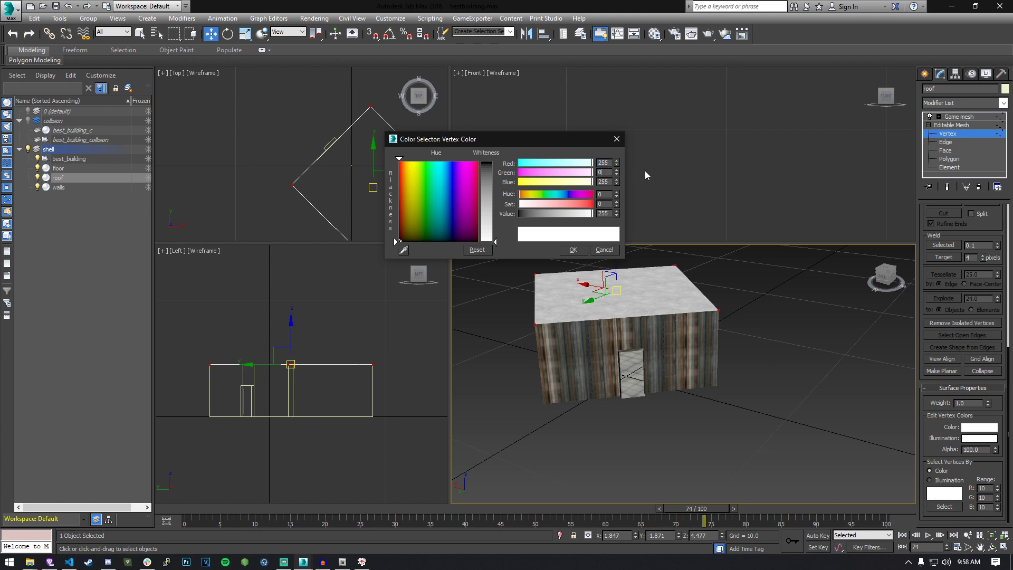
left_click(563, 251)
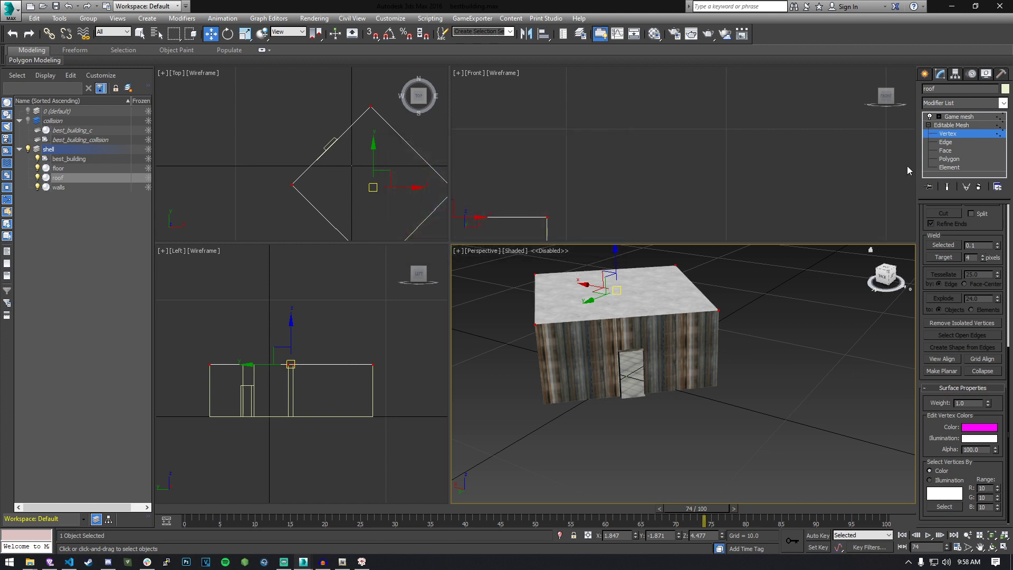
Select all vertices of the floor mesh and set their vertex color to red 255, green 0, blue 255
left_click(68, 186)
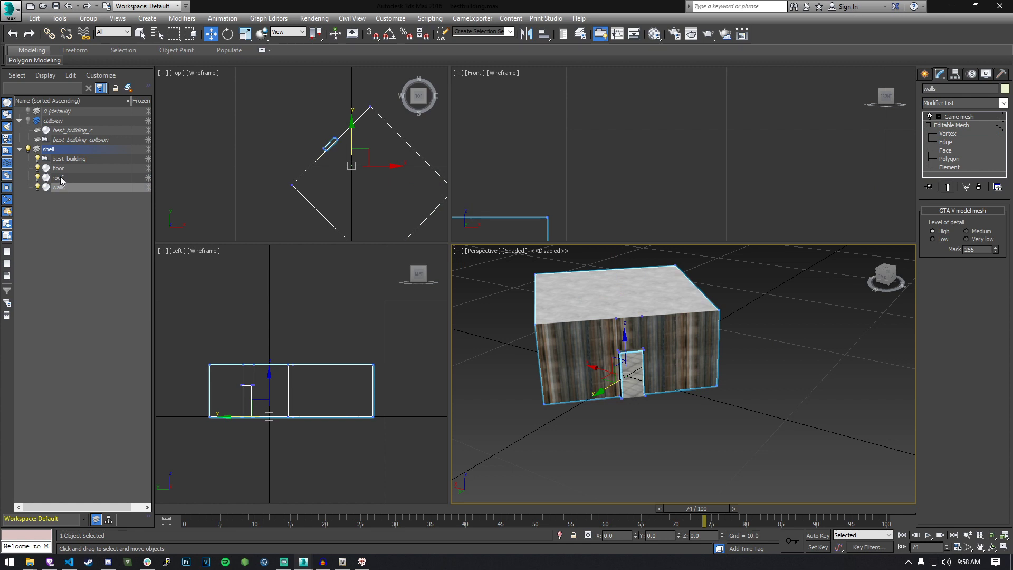
left_click(63, 168)
left_click(928, 125)
left_click(947, 133)
scroll(988, 452, "down", 5)
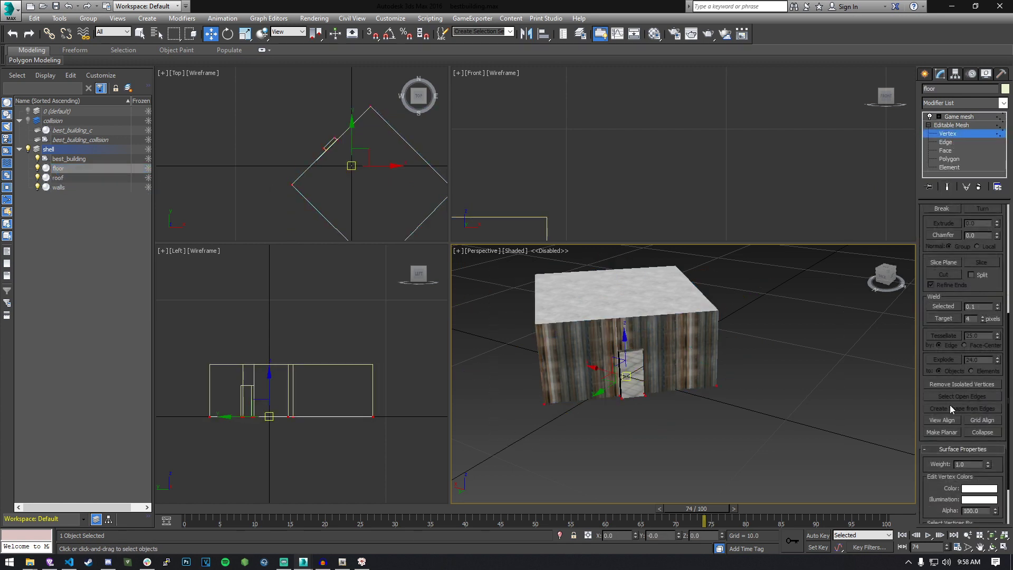
left_click(973, 428)
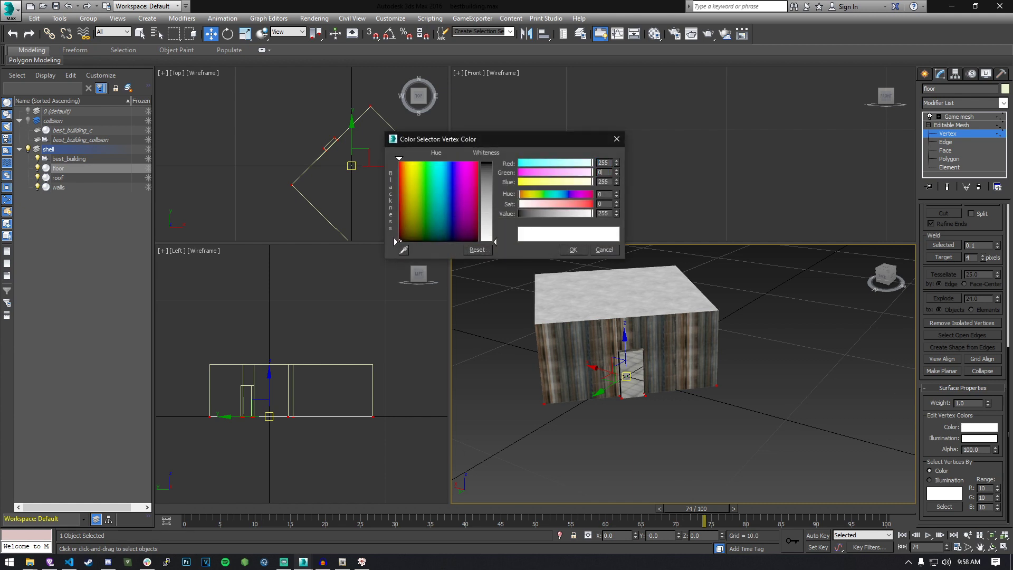
key("Return")
left_click(573, 250)
Check individual vertices along the floor's edge, then leave vertex editing of the floor mesh
left_click(776, 427)
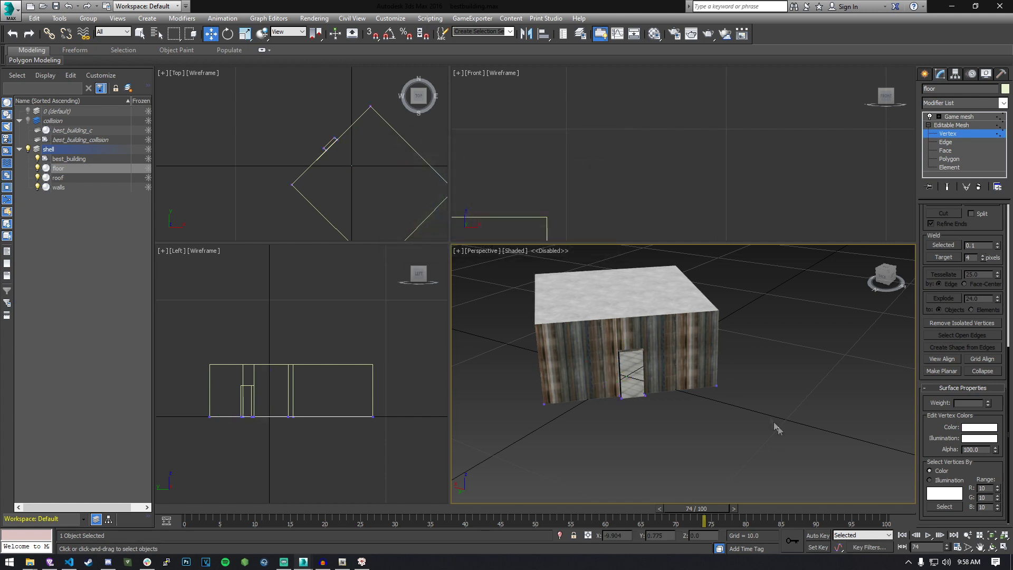
left_click(644, 396)
left_click(717, 385)
left_click(544, 405)
left_click(635, 455)
left_click(951, 125)
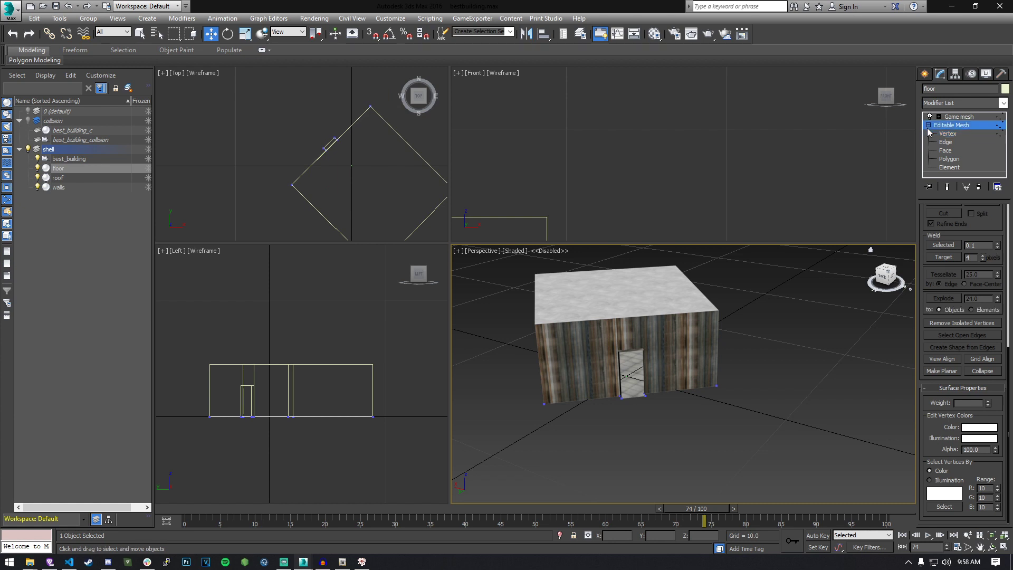
Export the recolored building model with GIMS Evo into the 2 3DSExports folder, leaving the exporter window minimized
left_click(304, 561)
left_click(346, 514)
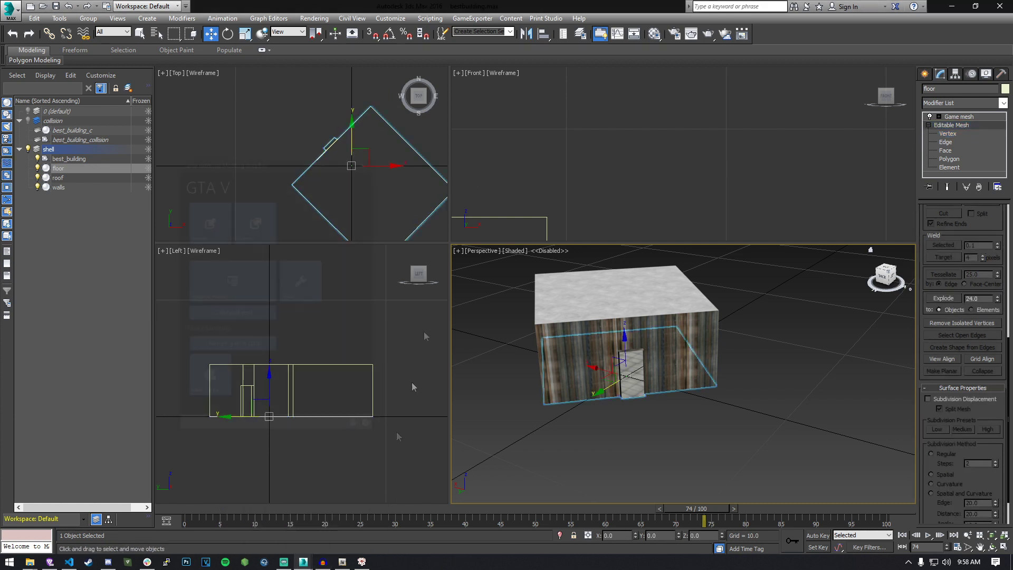
left_click(240, 166)
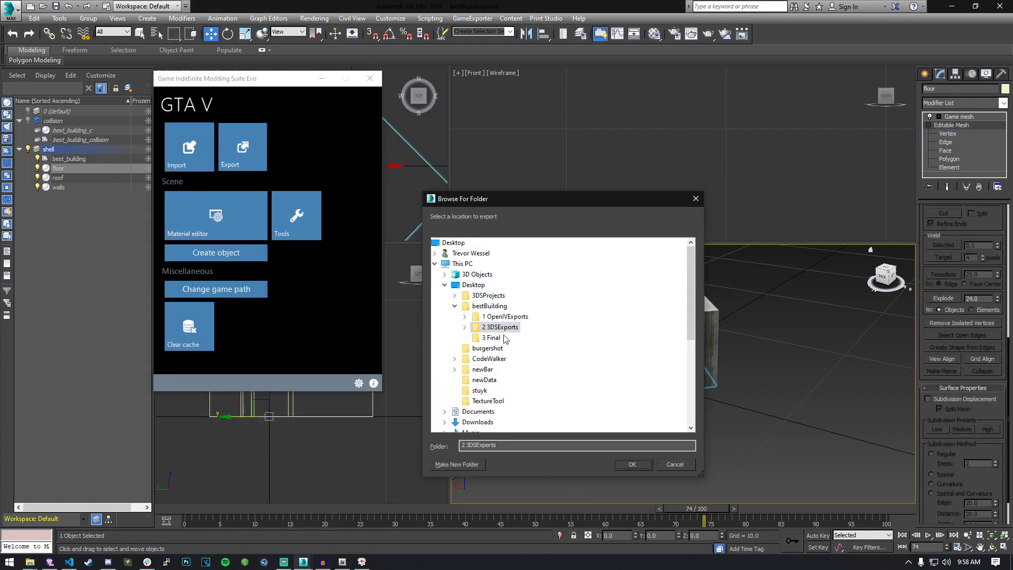
left_click(632, 464)
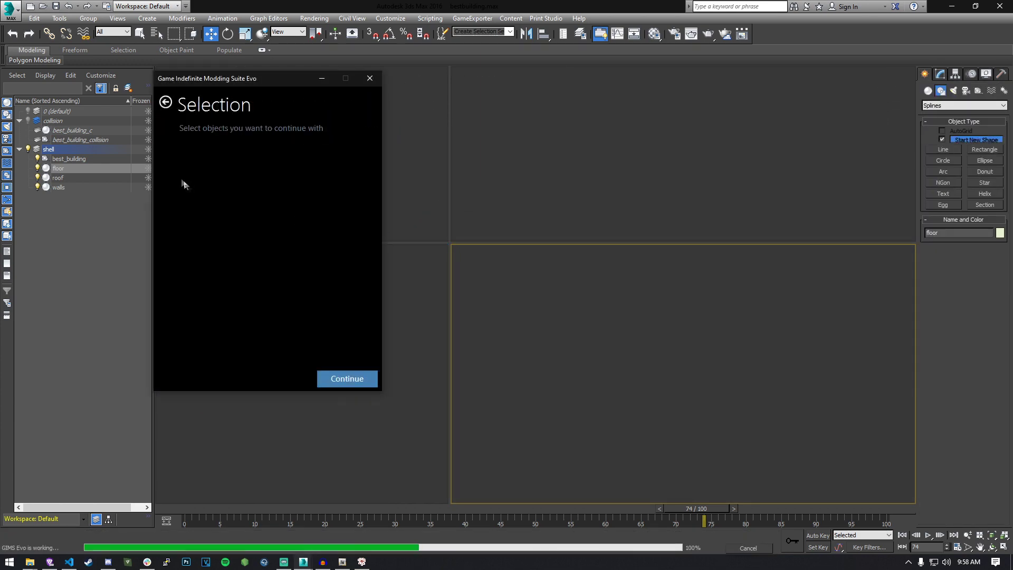
left_click(347, 379)
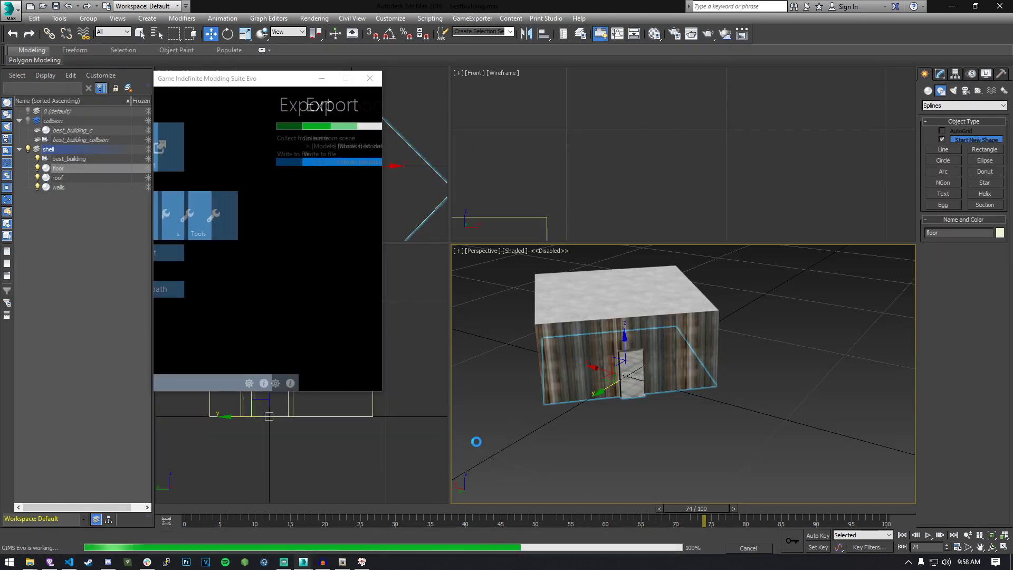
left_click(322, 78)
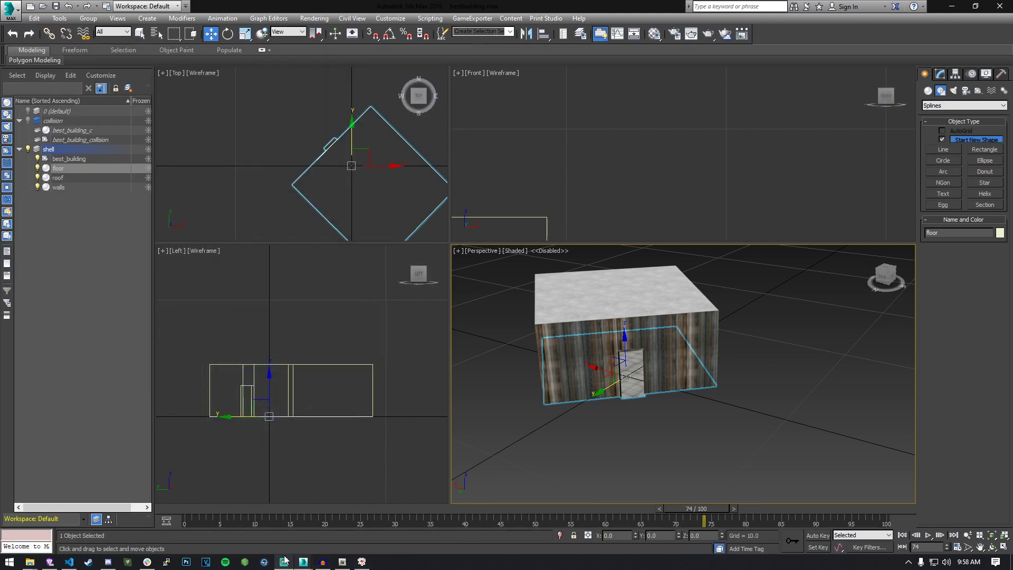
Switch to OpenIV with the bestbuilding object.rpf archive open and enable editing of its contents
left_click(343, 561)
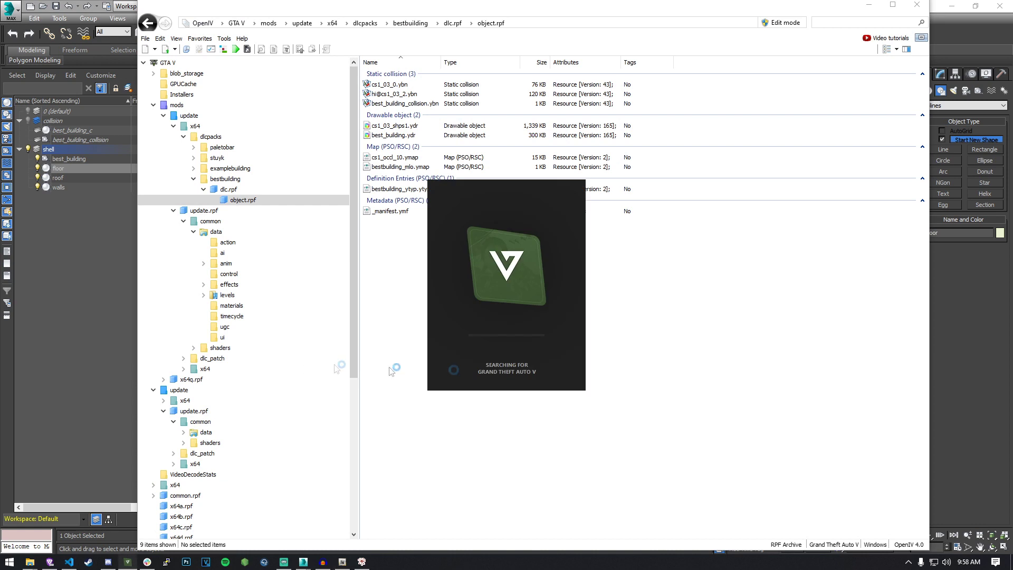
left_click(159, 38)
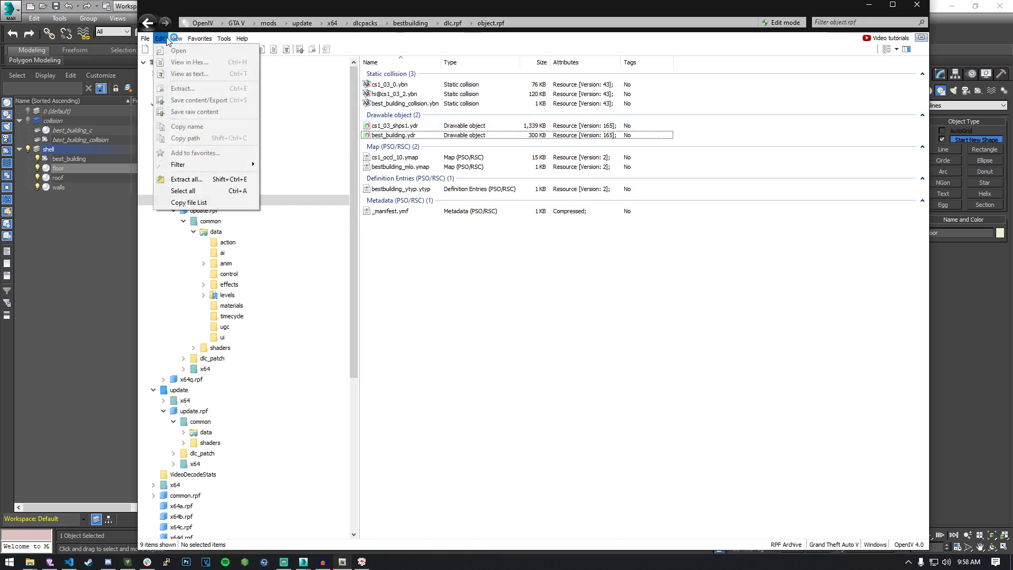
left_click(782, 22)
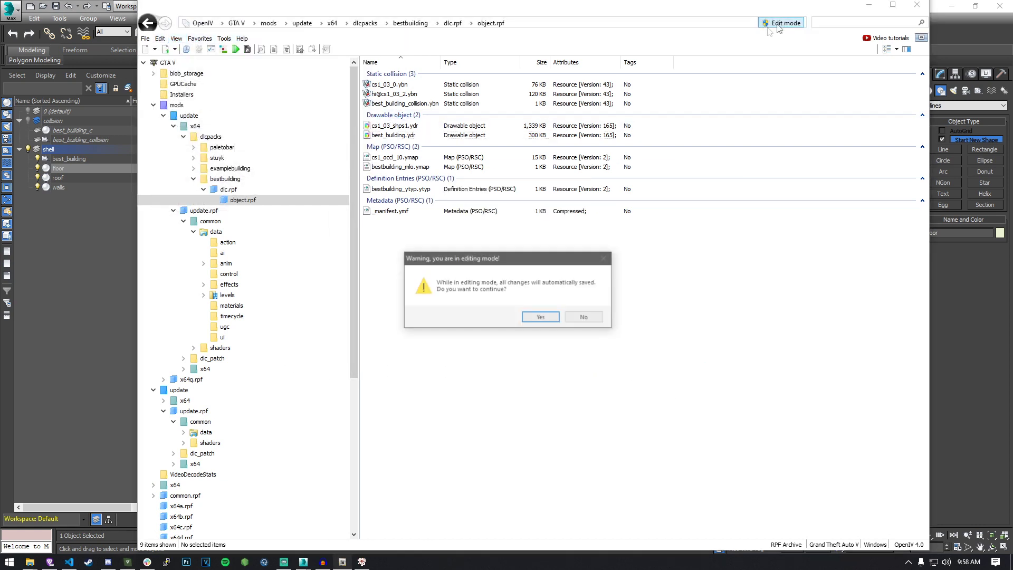
left_click(543, 318)
Import best_building.odr from the 2 3DSExports folder into object.rpf as an openFormats file
left_click(175, 38)
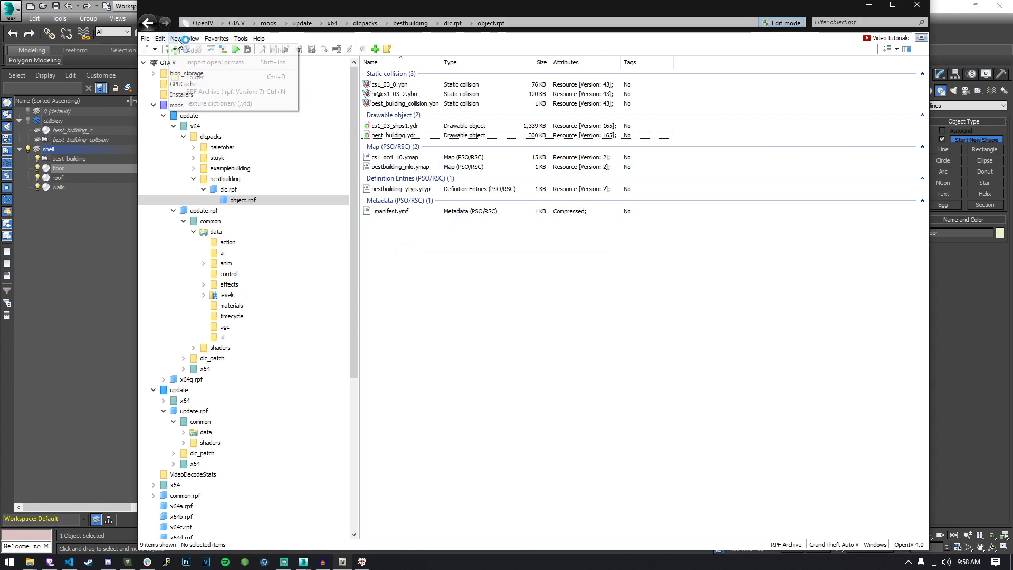
left_click(211, 62)
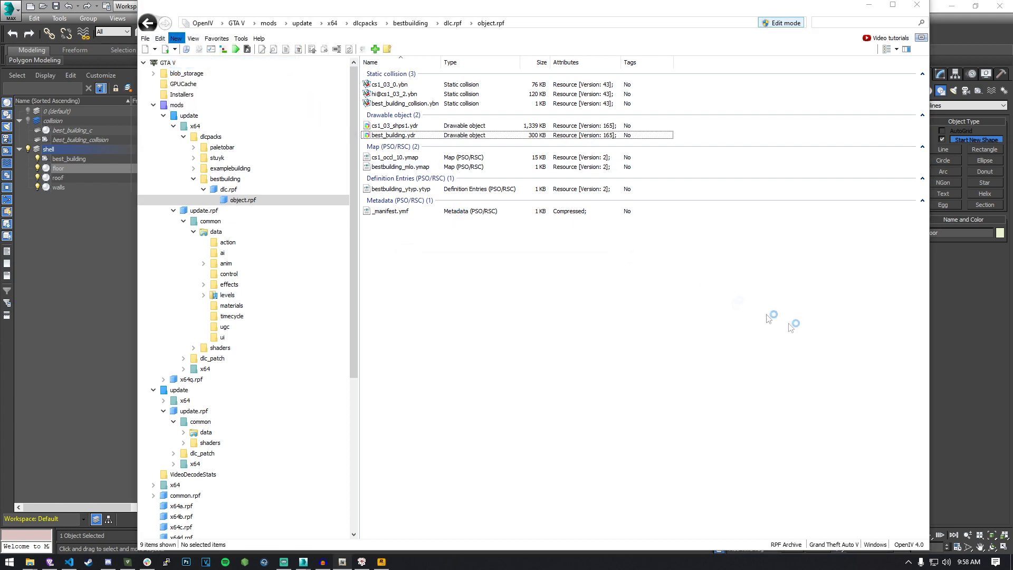
left_click(496, 111)
double_click(464, 170)
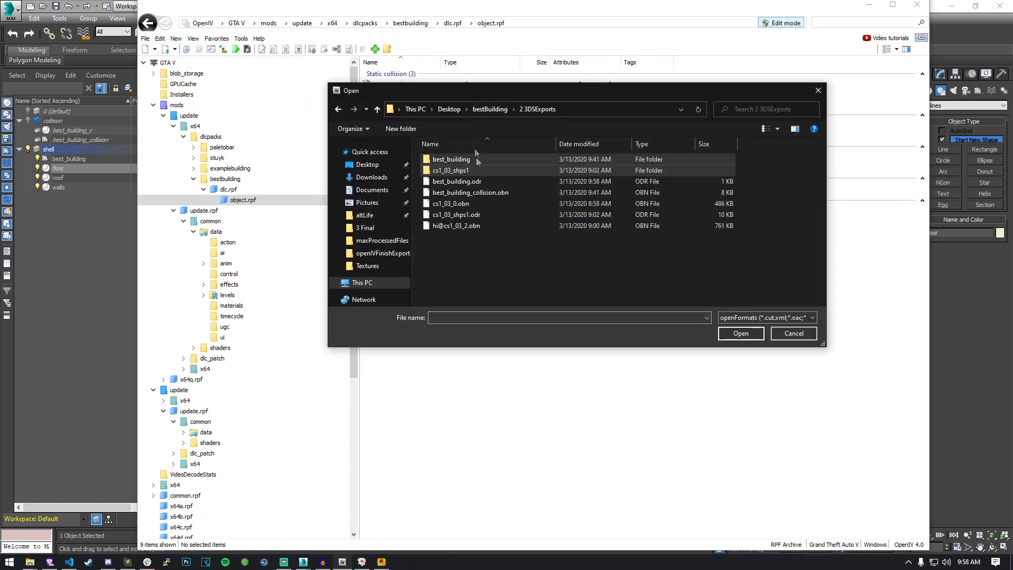
double_click(471, 186)
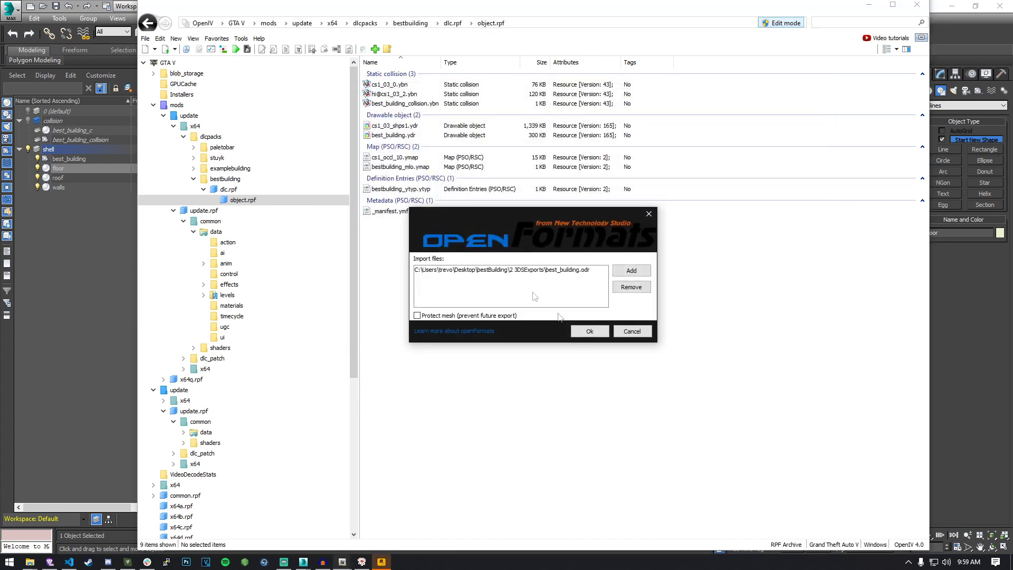
left_click(590, 334)
Extract best_building.ydr from object.rpf into the bestBuilding project's 3 Final folder and minimize OpenIV
right_click(389, 136)
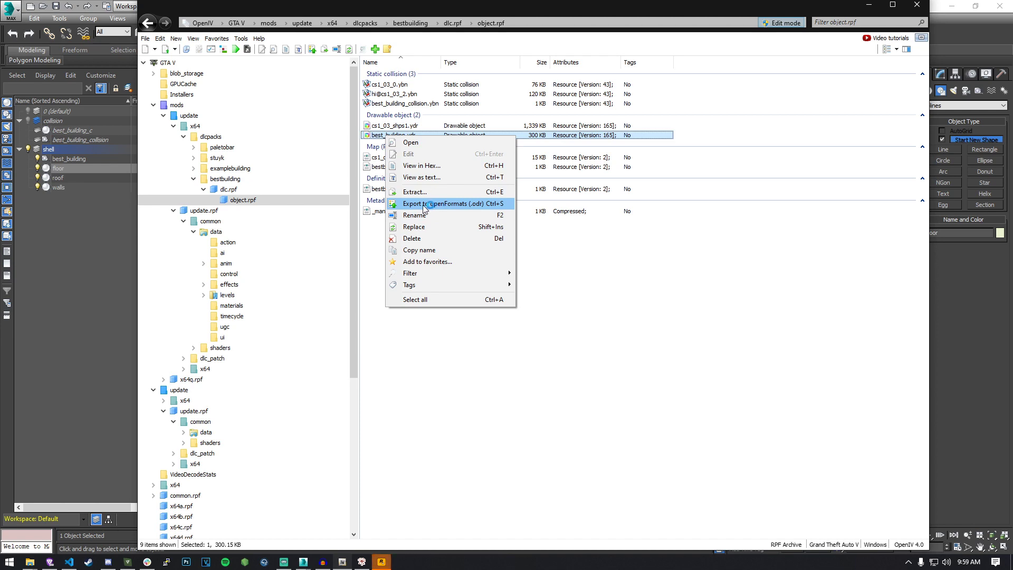
left_click(414, 192)
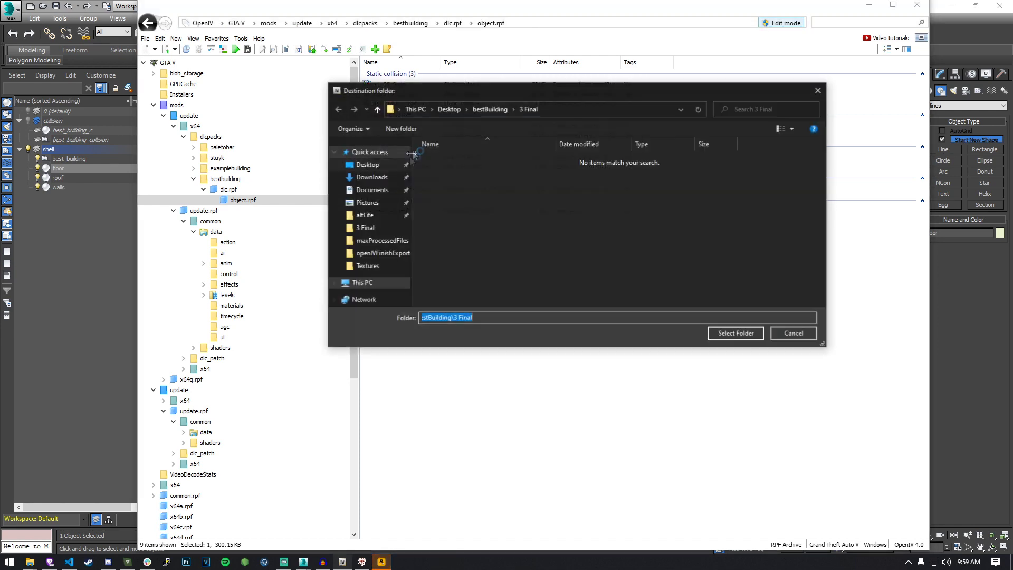
left_click(529, 116)
left_click(498, 188)
left_click(774, 339)
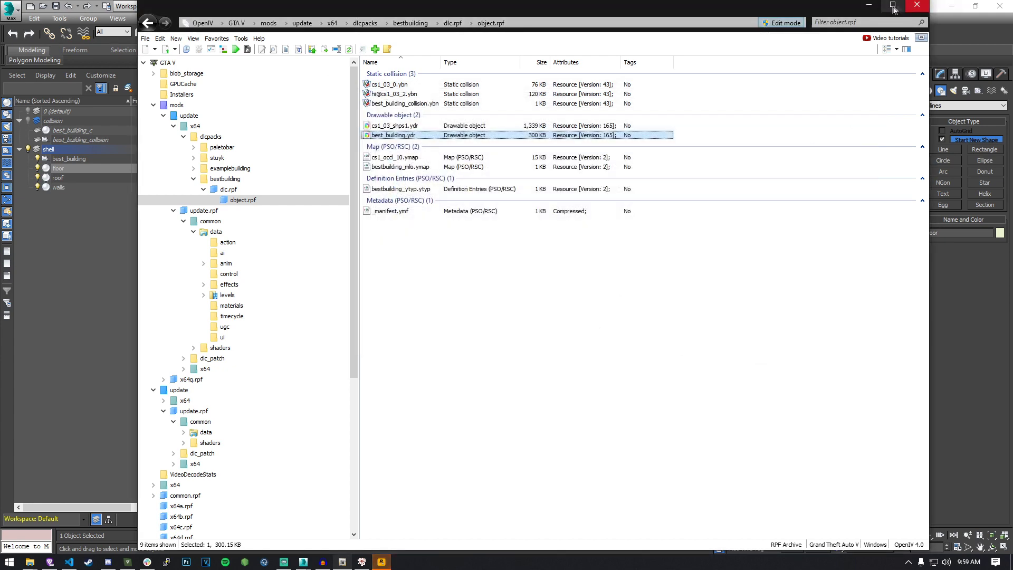
left_click(868, 5)
Copy the extracted best_building.ydr into the server's bestbuilding stream folder
key("alt+Tab")
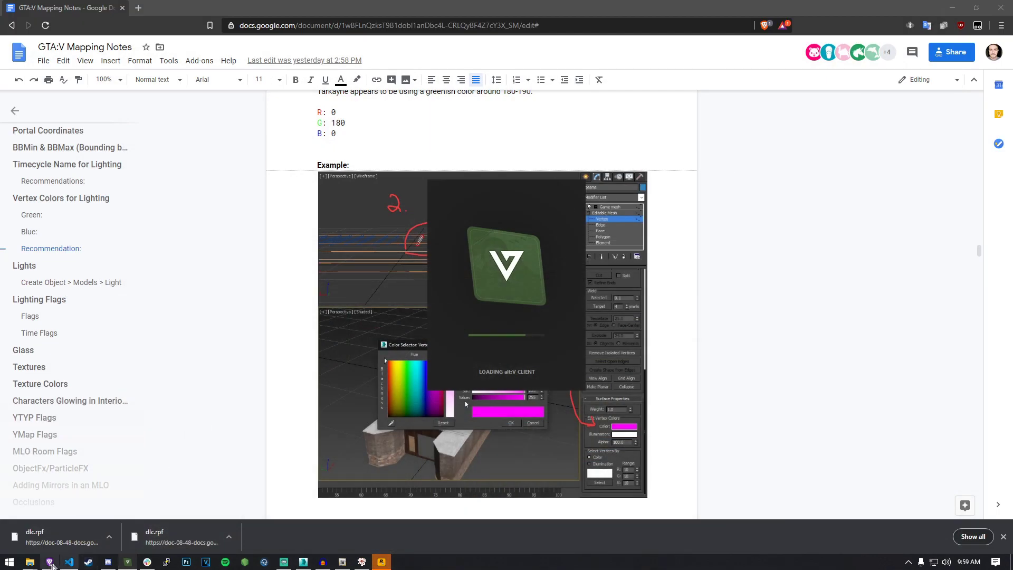
mouse_move(30, 561)
left_click(358, 535)
key("ctrl+a")
left_click_drag(55, 566, 305, 240)
left_click(417, 203)
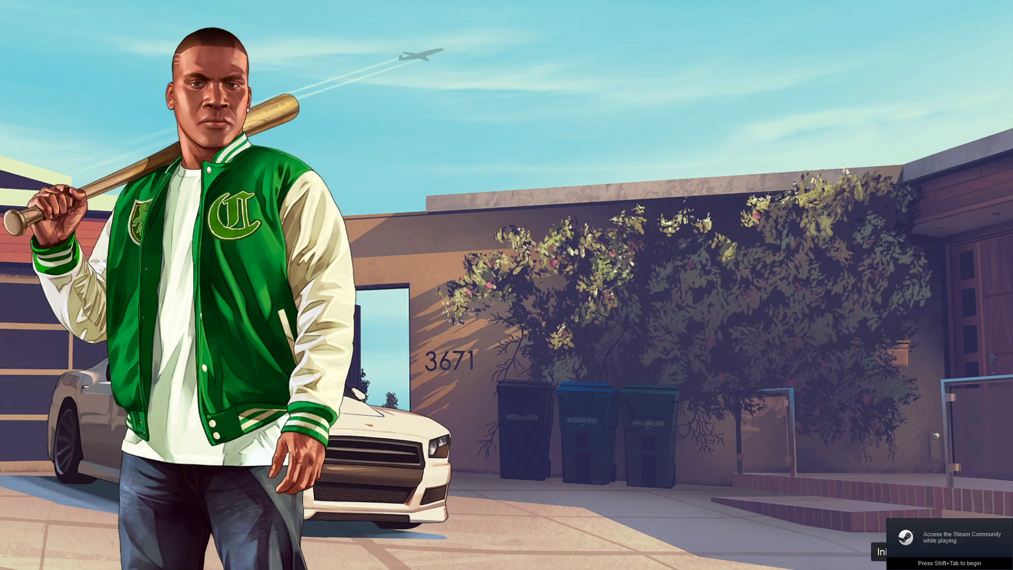
Check the alt:V server's startup in the Visual Studio Code terminal and connect the game client to 127.0.0.1:7788
key("super")
left_click(69, 562)
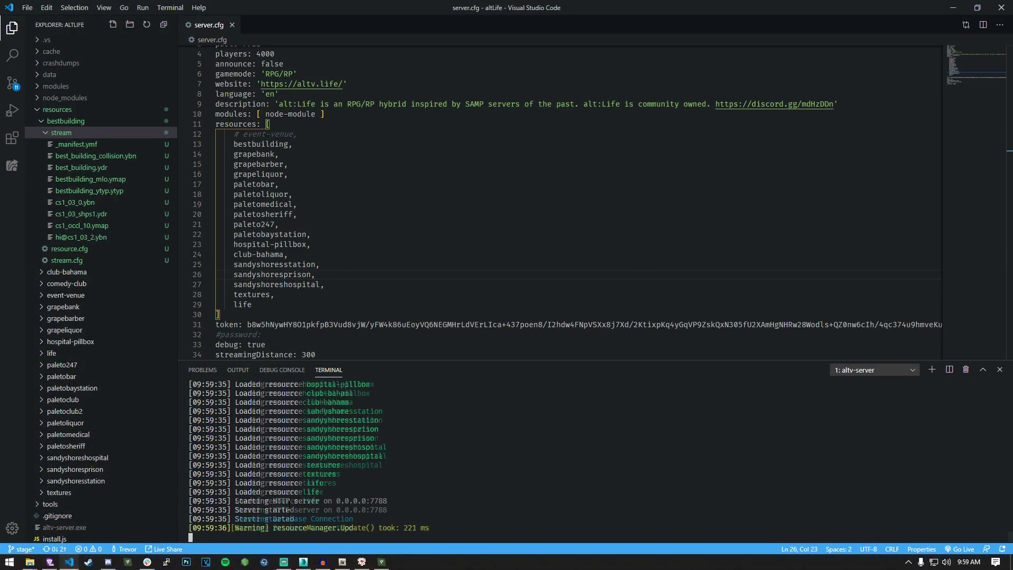
key("alt+Tab")
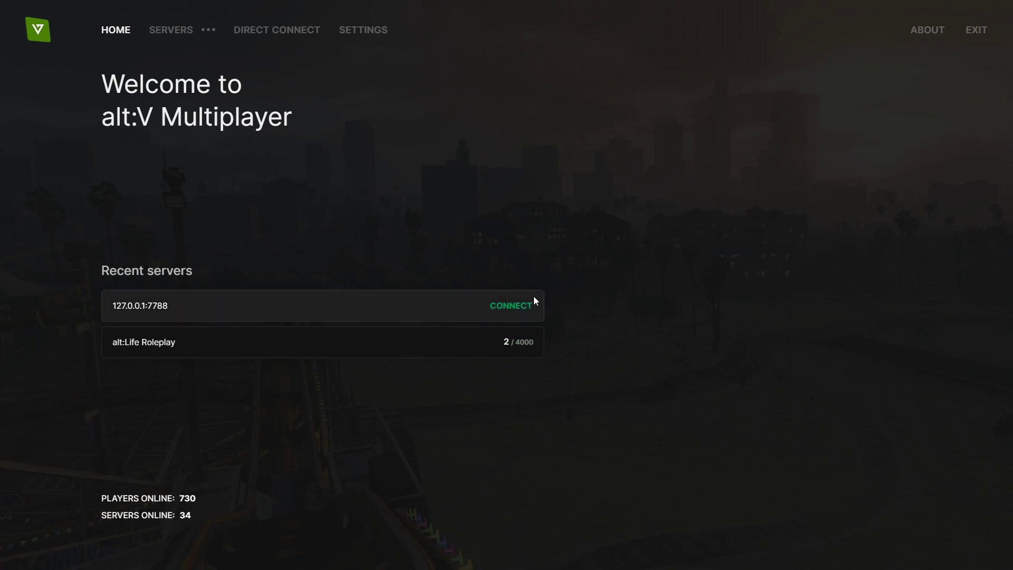
left_click(533, 297)
left_click(595, 313)
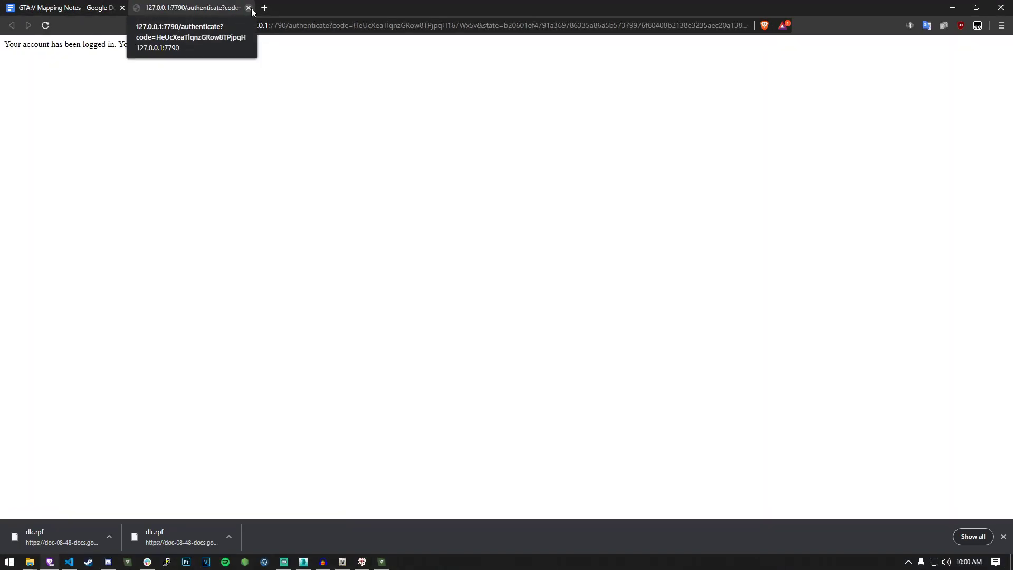
Close the browser's login confirmation tab and return to the alt:V game window
left_click(248, 8)
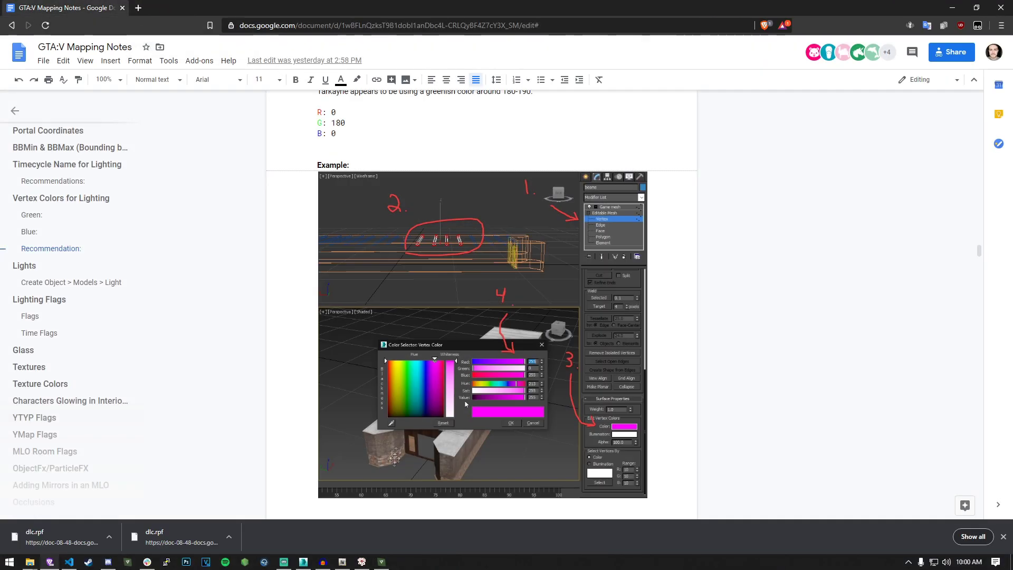
left_click(390, 568)
left_click(929, 247)
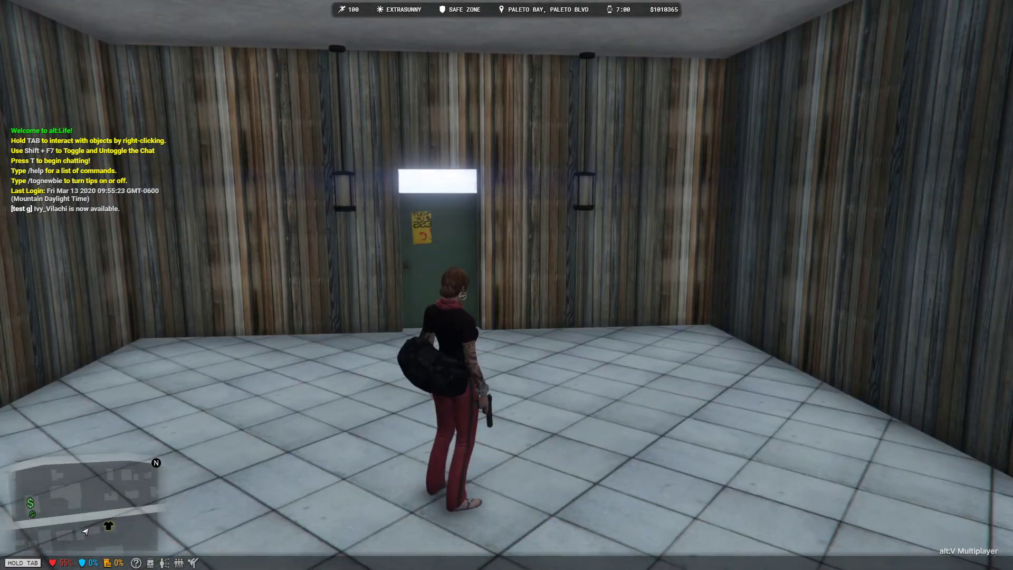
Leave the custom building in the game and set the server time to 23:00 with the settime chat command
right_click(507, 285)
left_click(506, 285)
key("w")
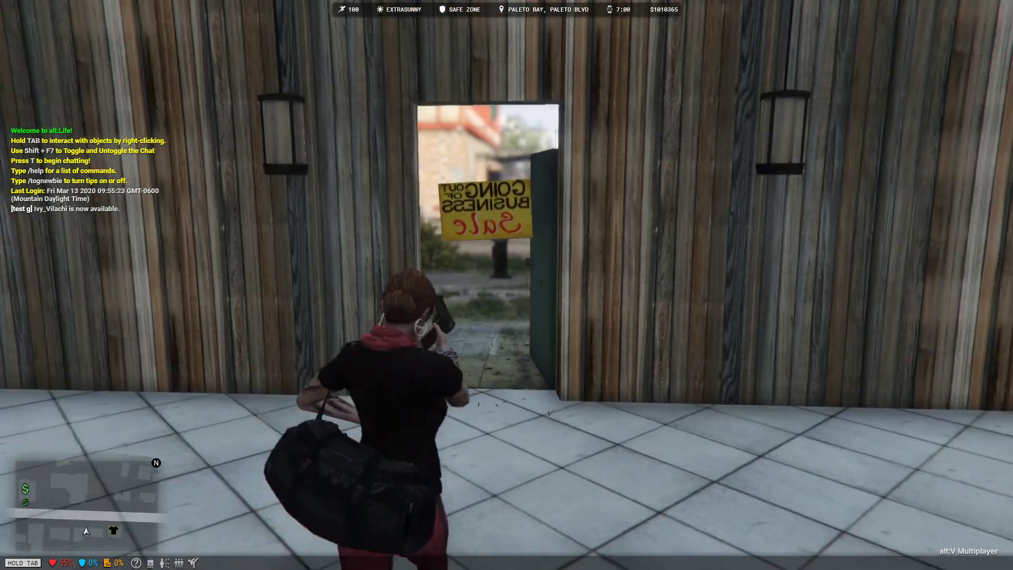
key("s")
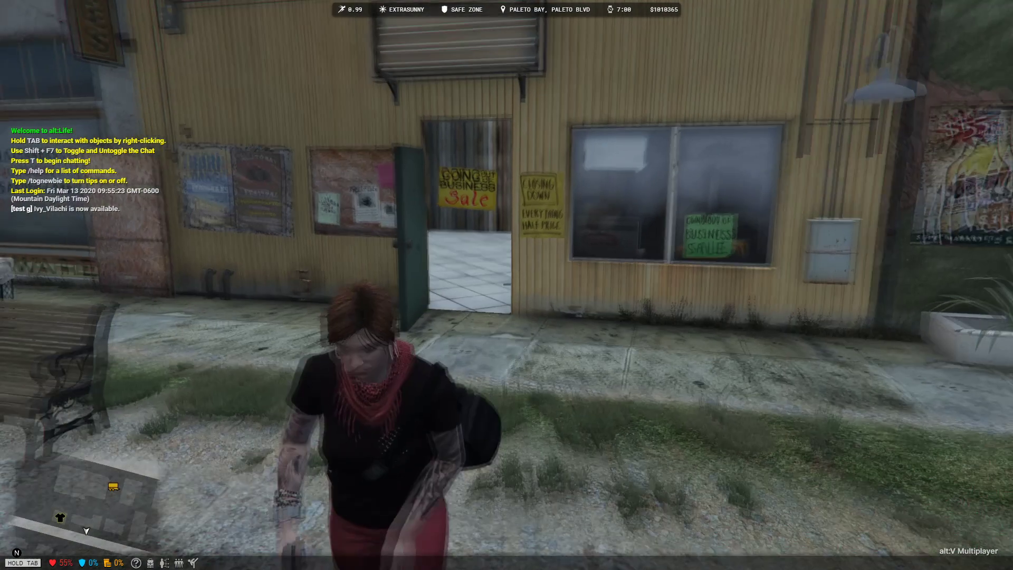
type("t/settime 23 00")
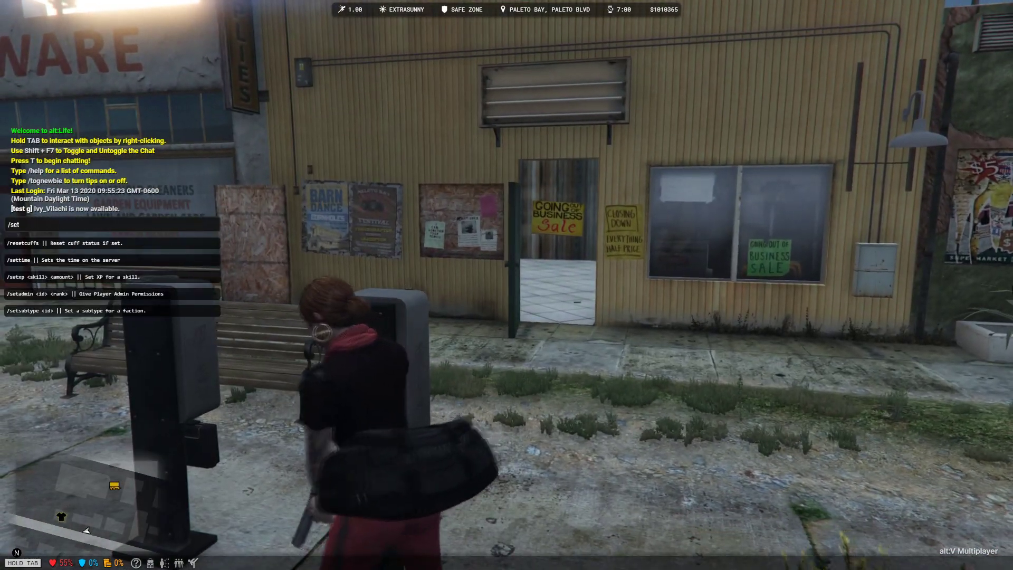
key("Return")
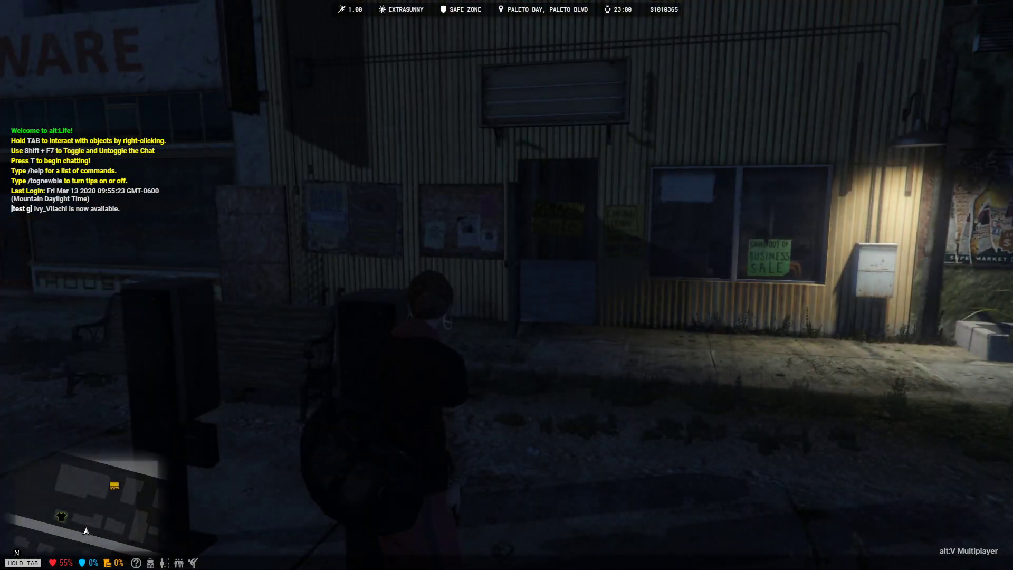
Examine the building's interior lighting at night and compare it with the street outside by walking in and out
key("w")
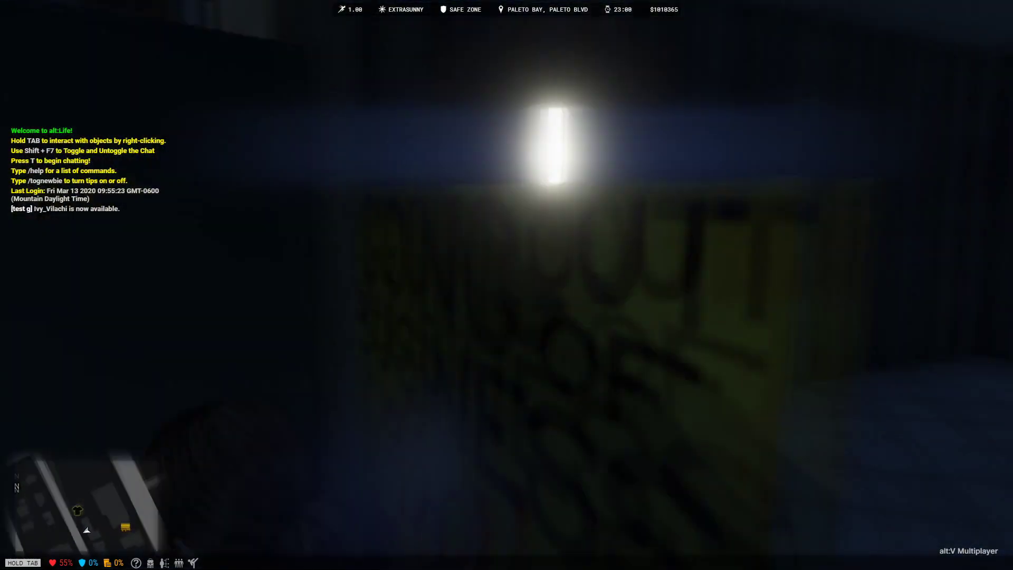
key("w")
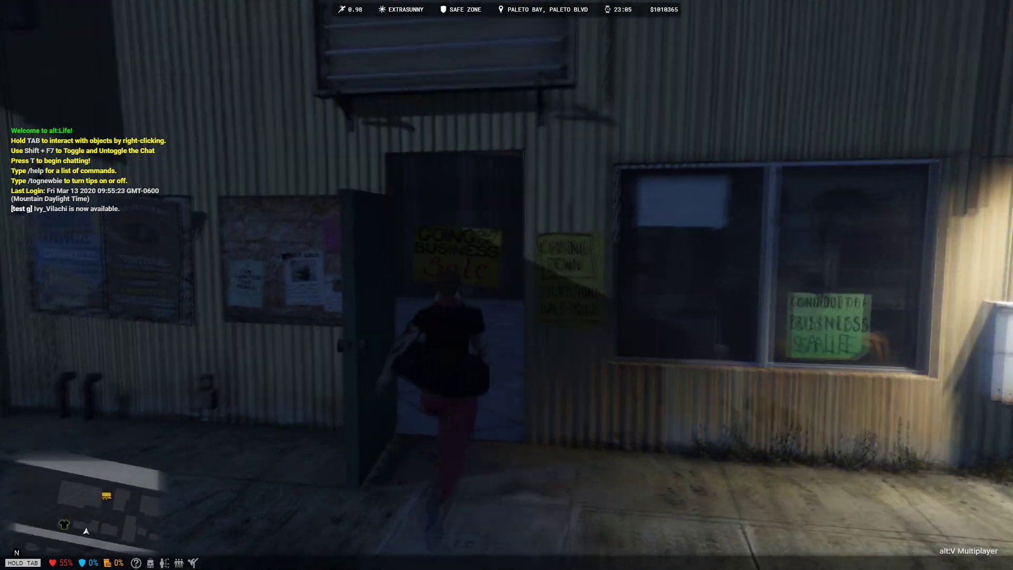
key("w")
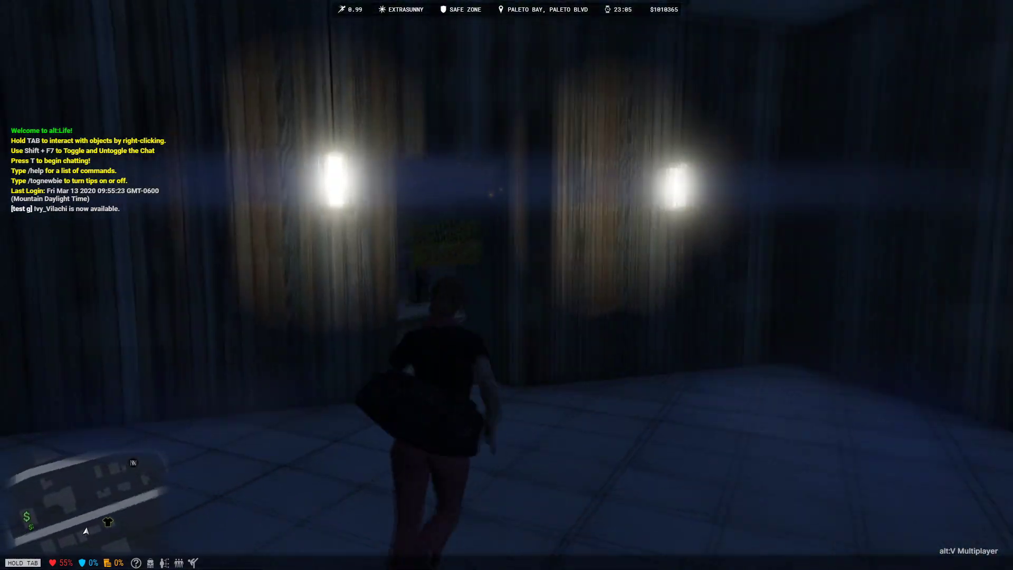
key("w")
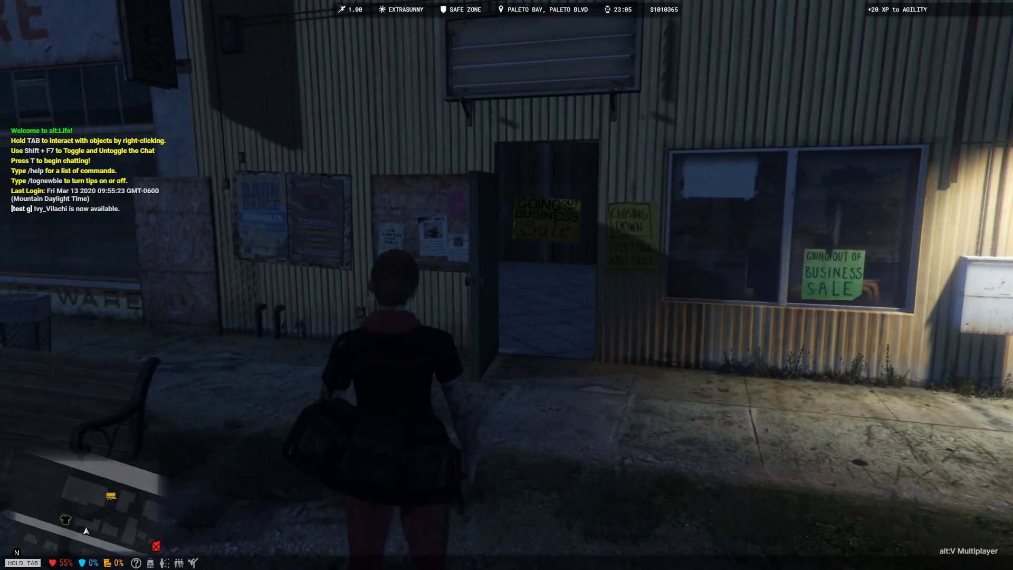
key("w")
key("w")
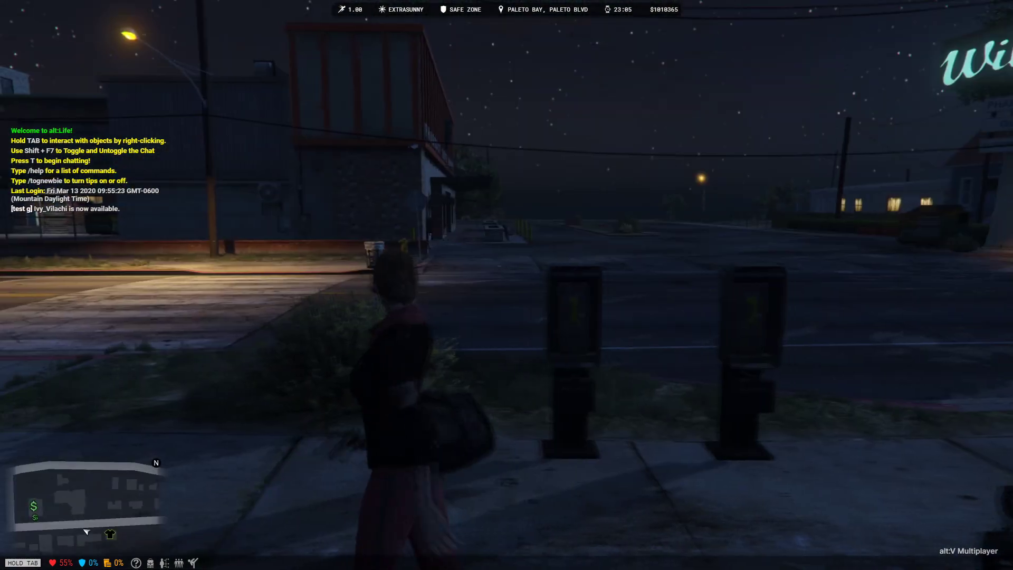
key("w")
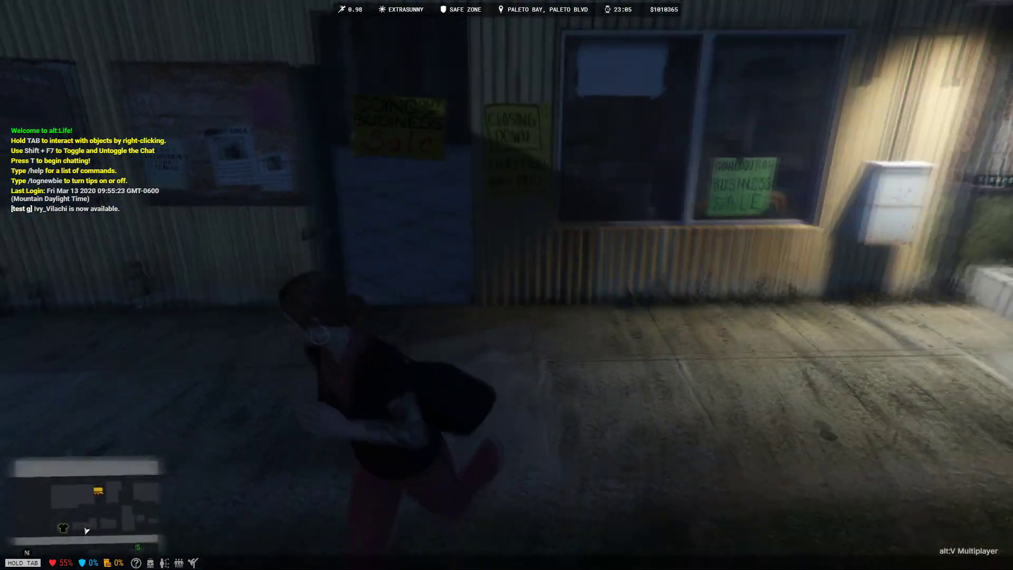
key("w")
key("w")
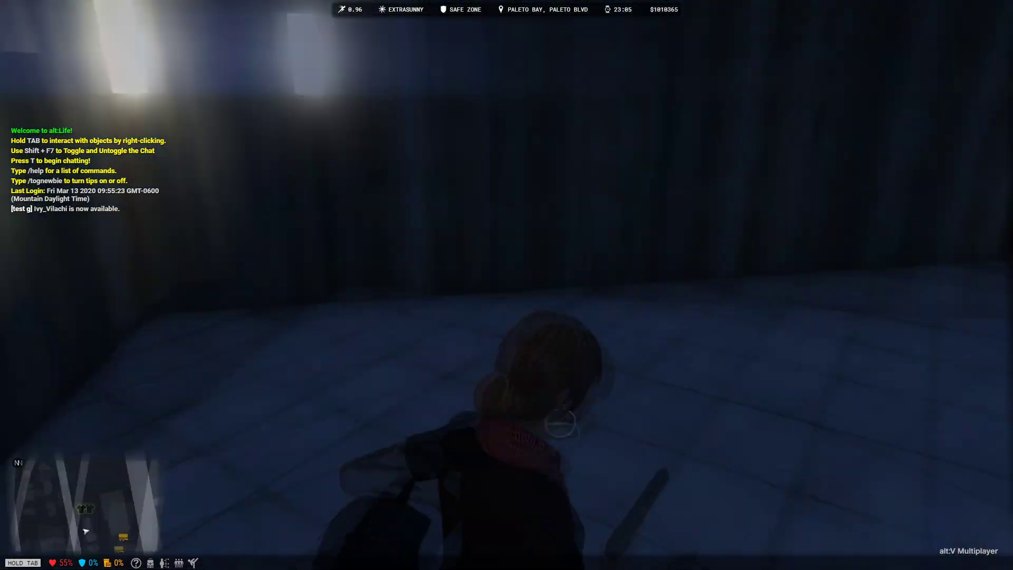
Open CodeWalker, then review the vertex color lighting notes in the GTA:V Mapping Notes document and go back to its beginning
key("super")
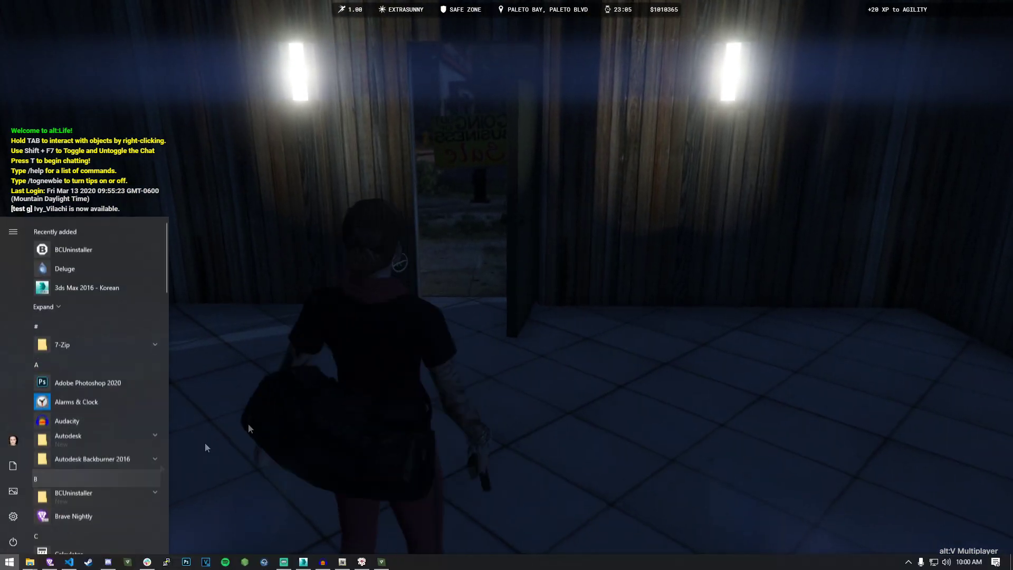
left_click(522, 368)
key("super")
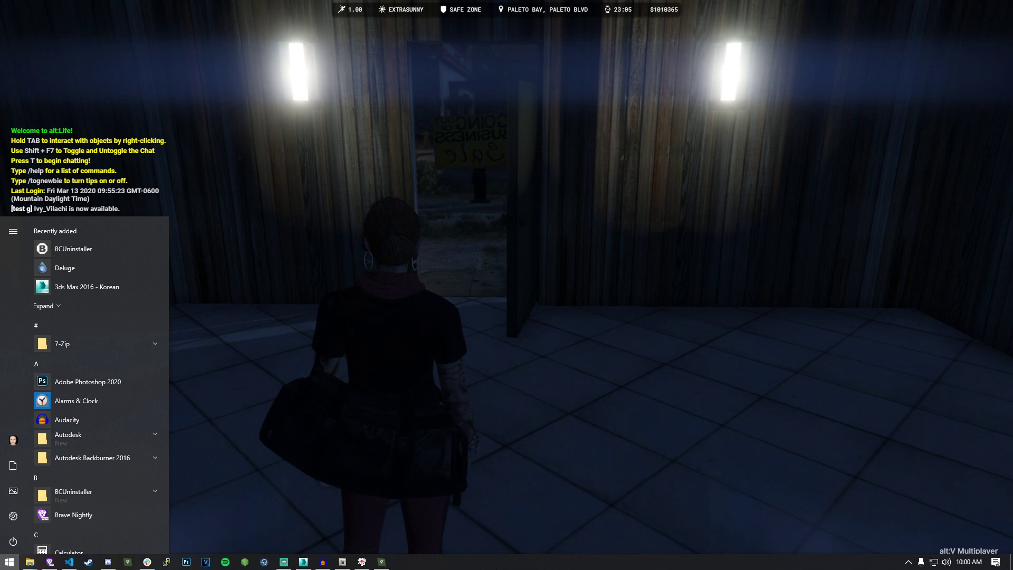
left_click(362, 561)
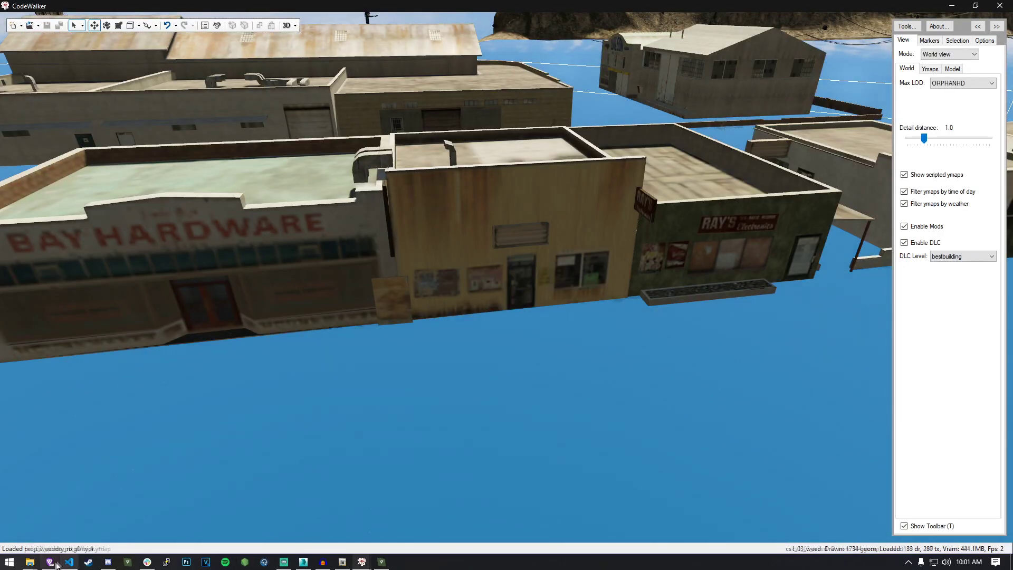
left_click(50, 561)
scroll(377, 232, "up", 8)
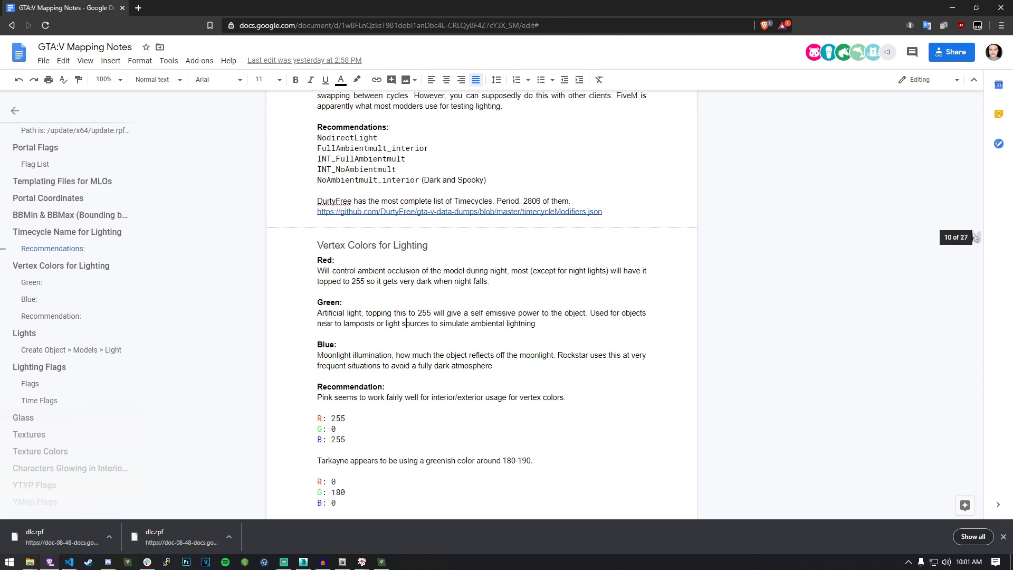
key("ctrl+Home")
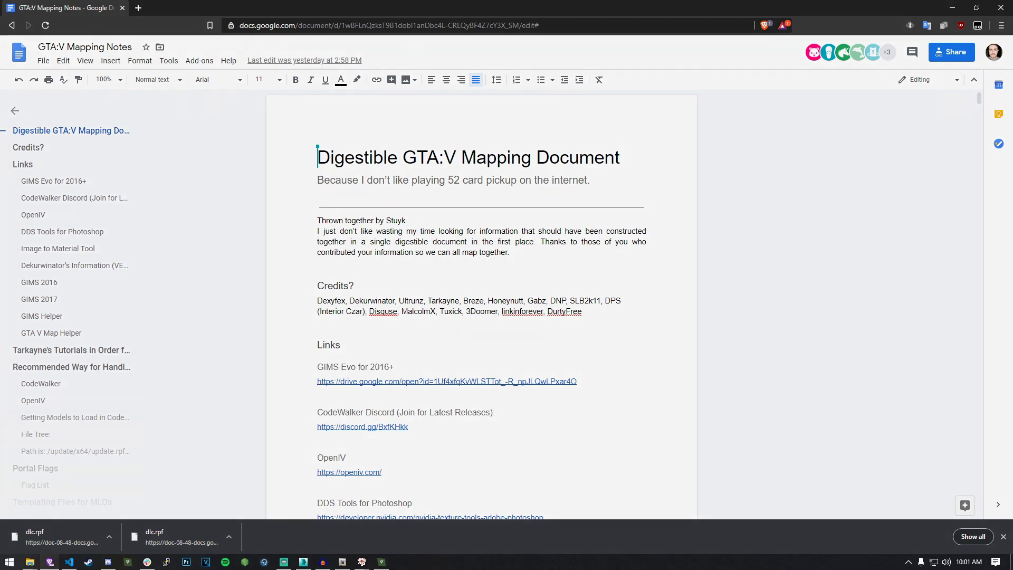
key("alt+Tab")
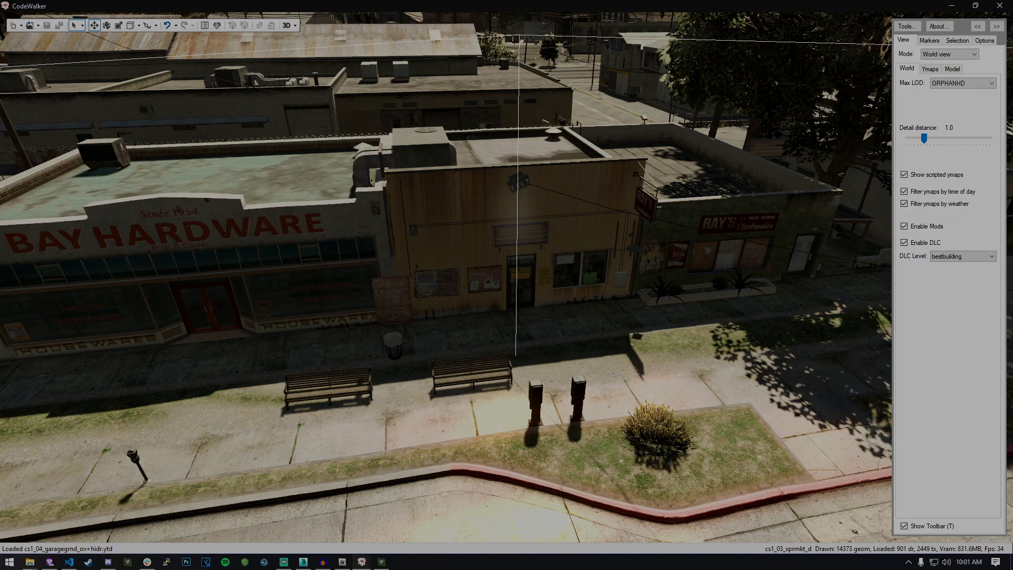
left_click(323, 561)
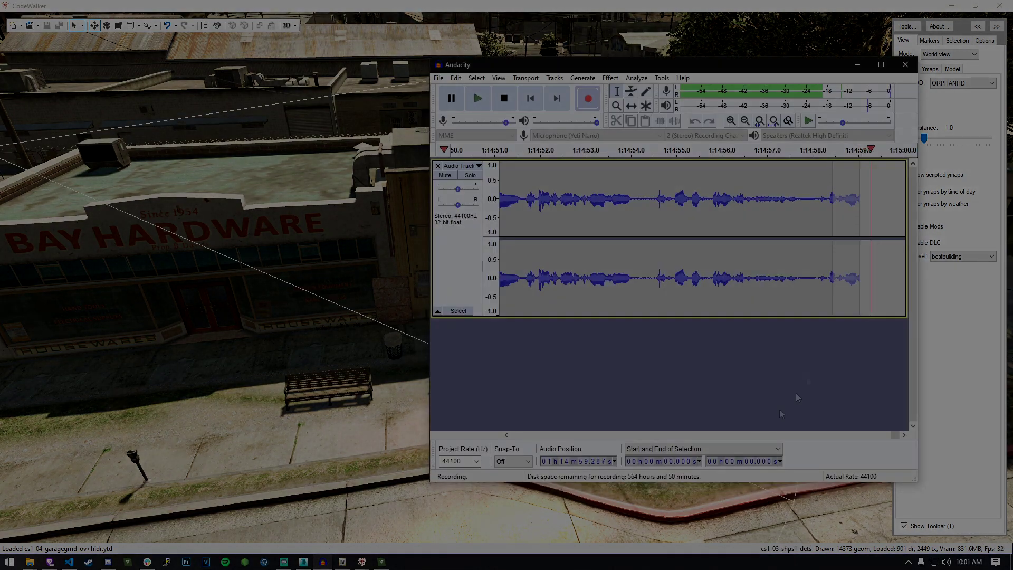